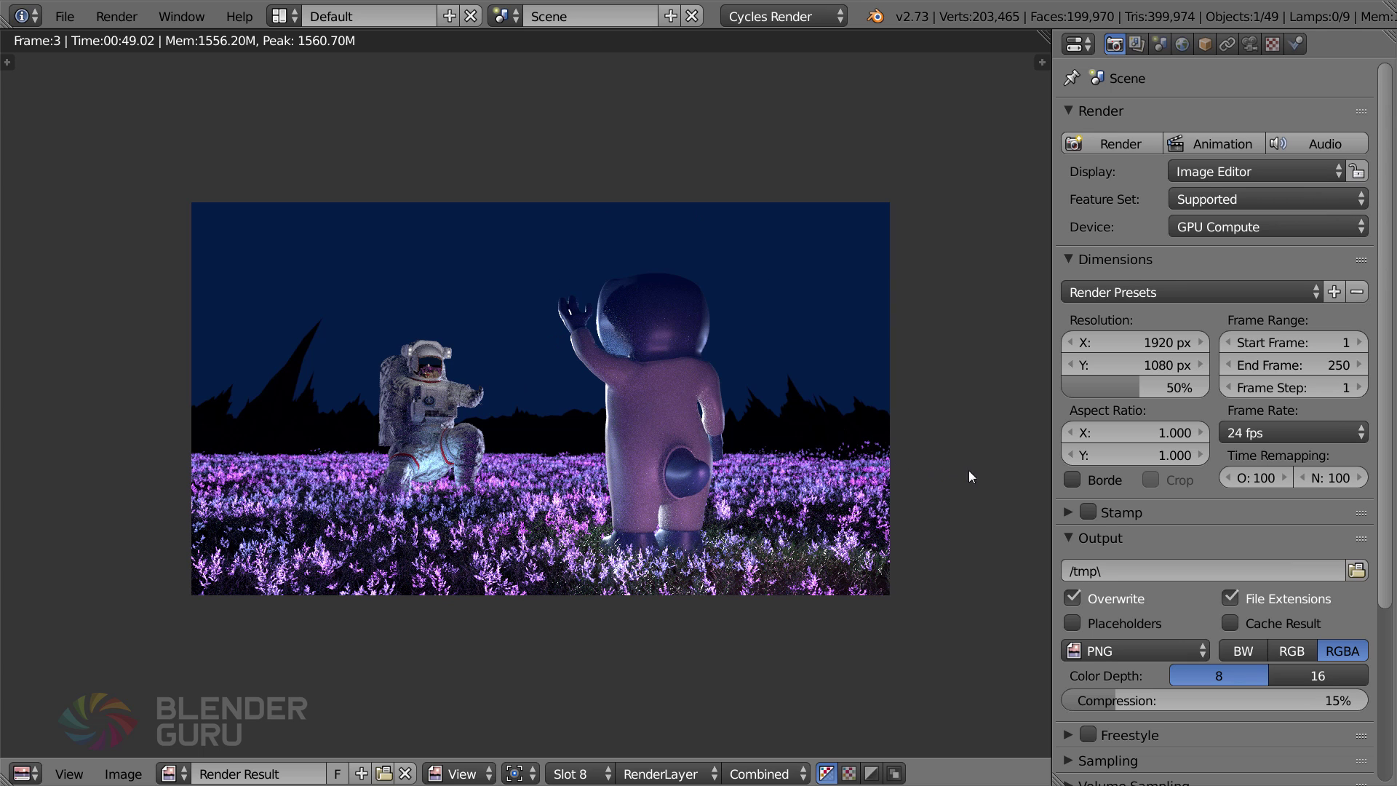
Compare the finished composite in Photoshop with the Blender render and the camera view of the scene
{"action": "key", "text": "alt+Tab"}
{"action": "key", "text": "alt+Tab"}
{"action": "key", "text": "alt+Tab"}
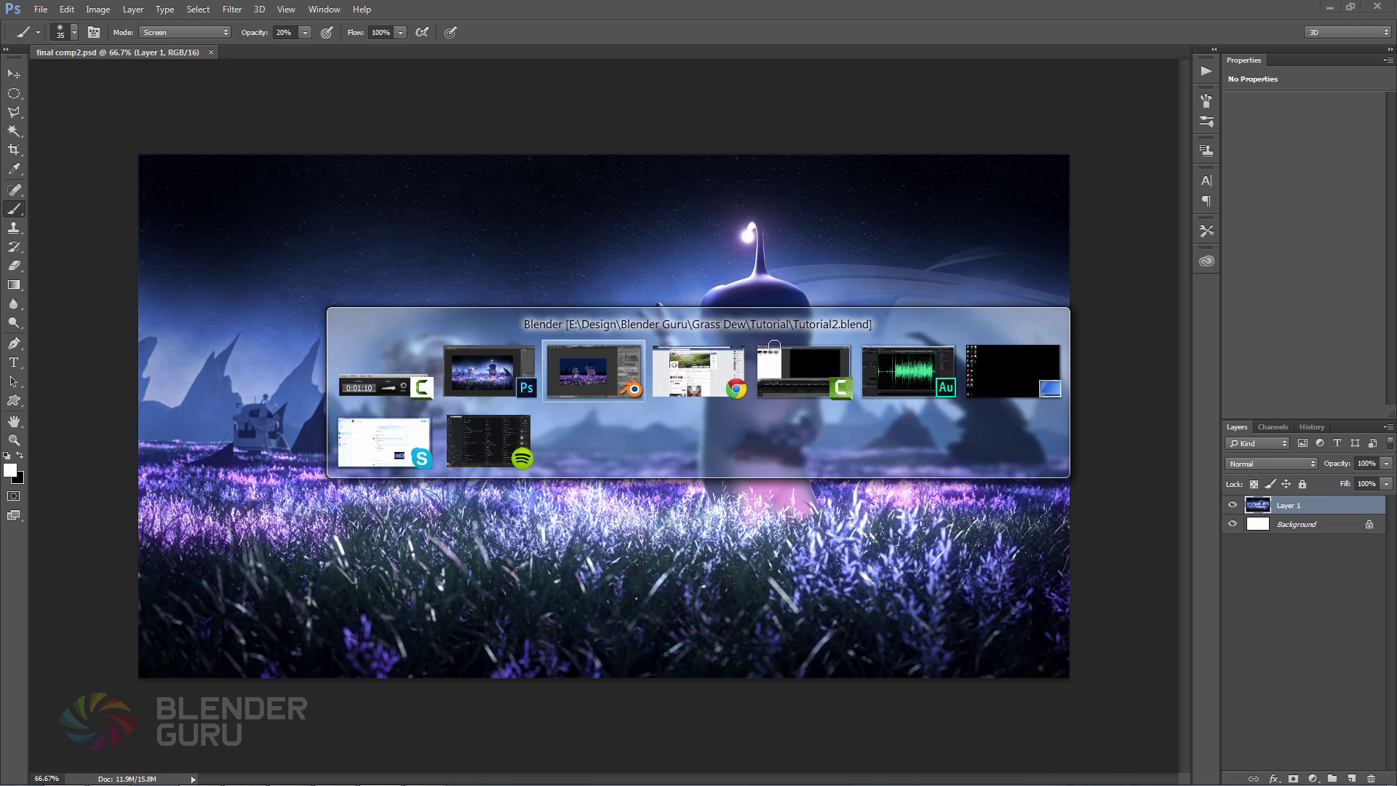
{"action": "left_click", "coordinate": [284, 16]}
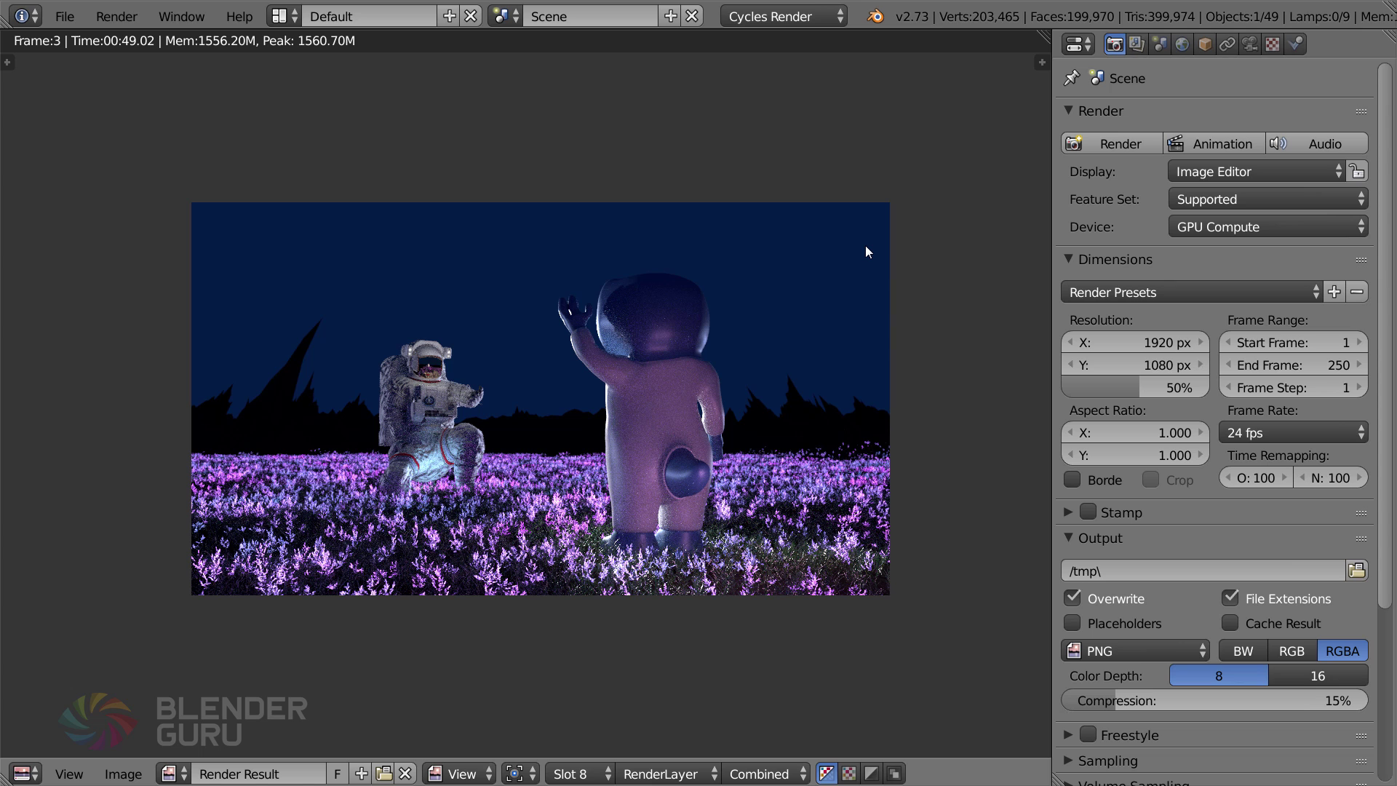
{"action": "key", "text": "Escape"}
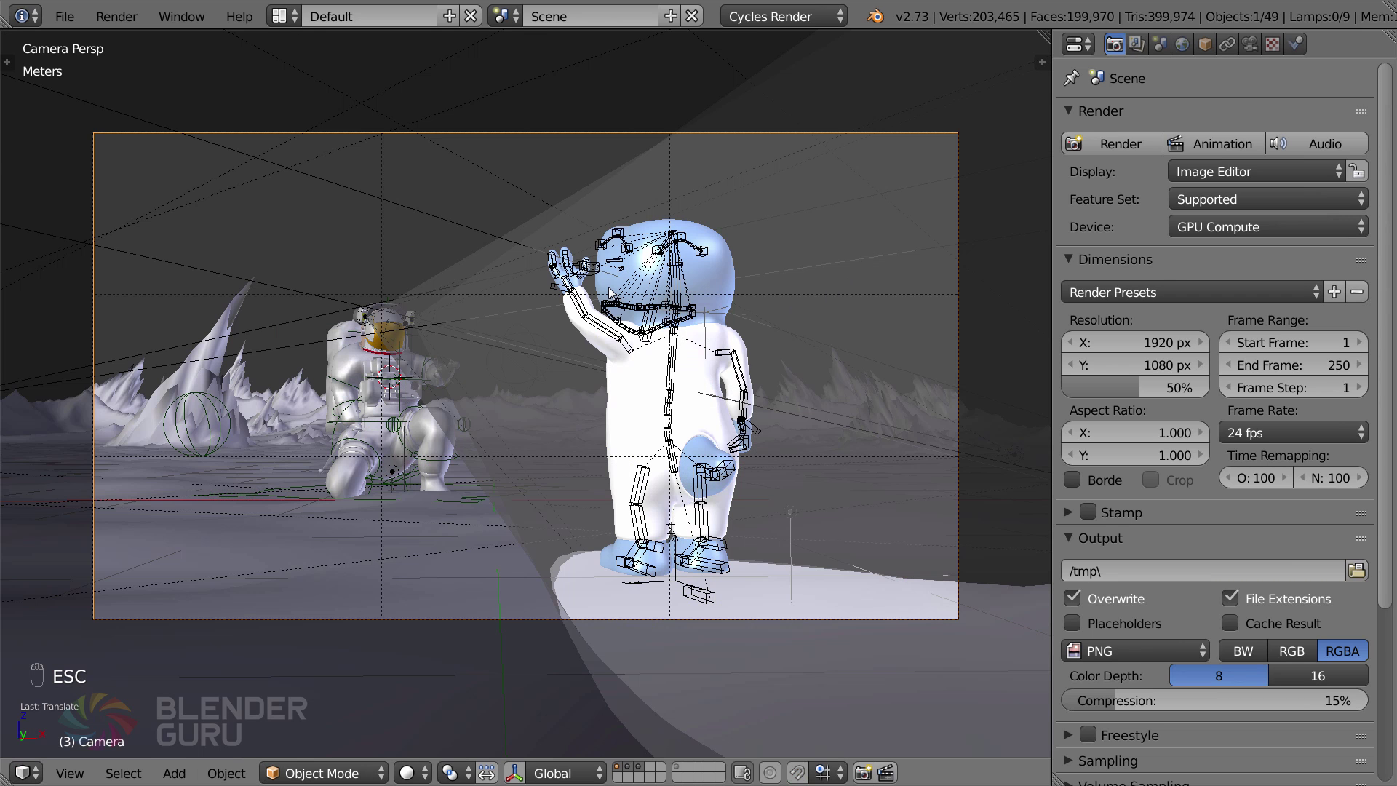
{"action": "key", "text": "F11"}
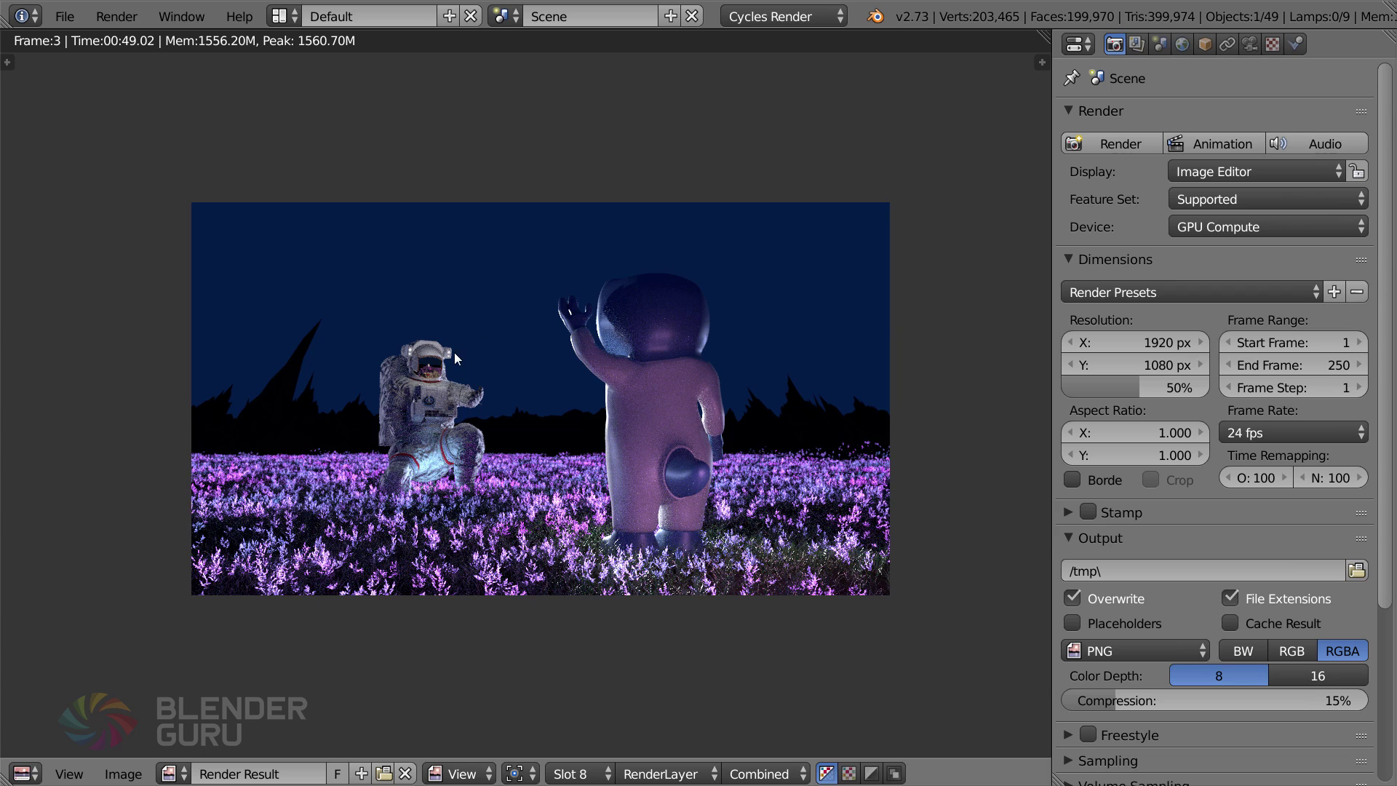
{"action": "scroll", "coordinate": [473, 360], "scroll_direction": "up", "scroll_amount": 3}
{"action": "scroll", "coordinate": [473, 360], "scroll_direction": "down", "scroll_amount": 3}
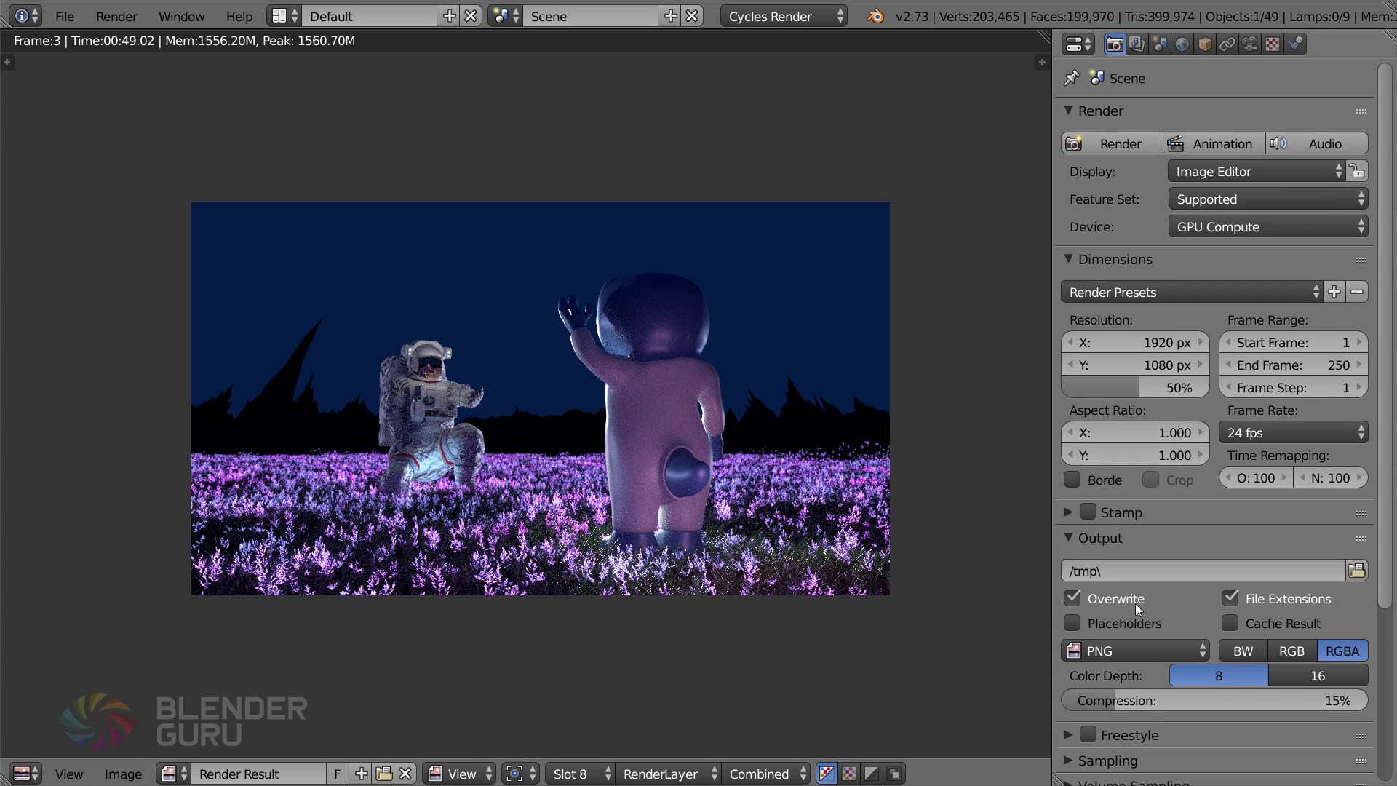
Enable a transparent film background and render the scene into Slot 1
{"action": "scroll", "coordinate": [1135, 604], "scroll_direction": "down", "scroll_amount": 6}
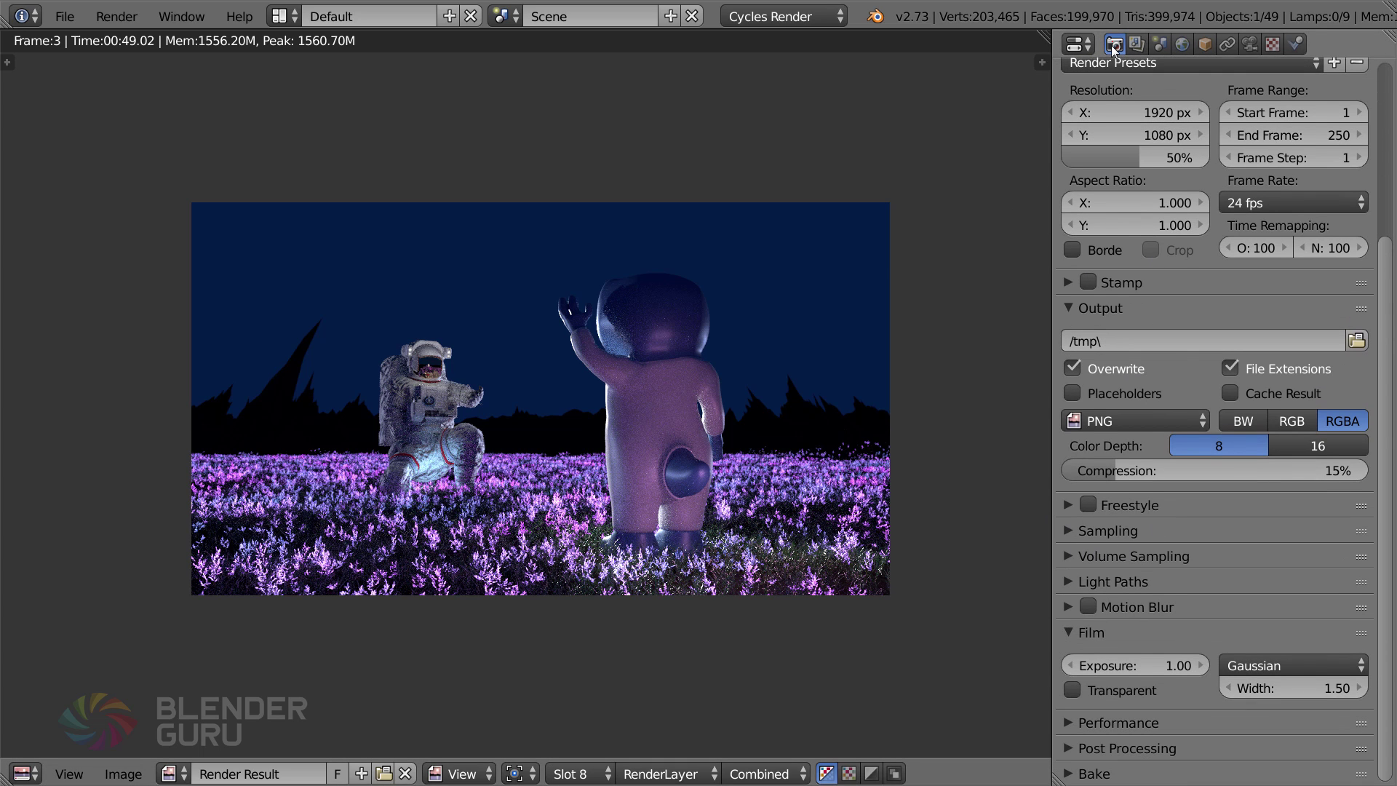
{"action": "left_click", "coordinate": [1074, 692]}
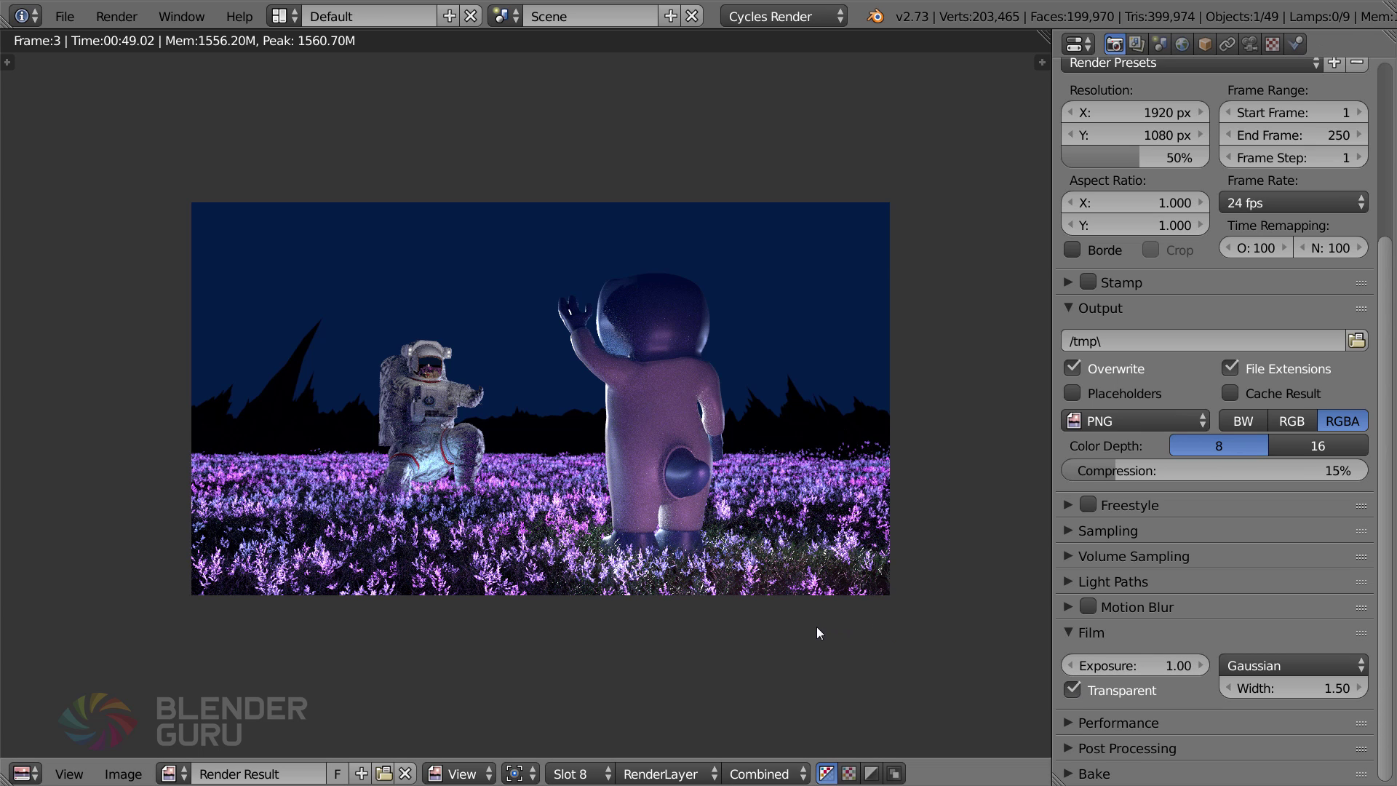
{"action": "left_click", "coordinate": [580, 773]}
{"action": "left_click", "coordinate": [584, 747]}
{"action": "key", "text": "F12"}
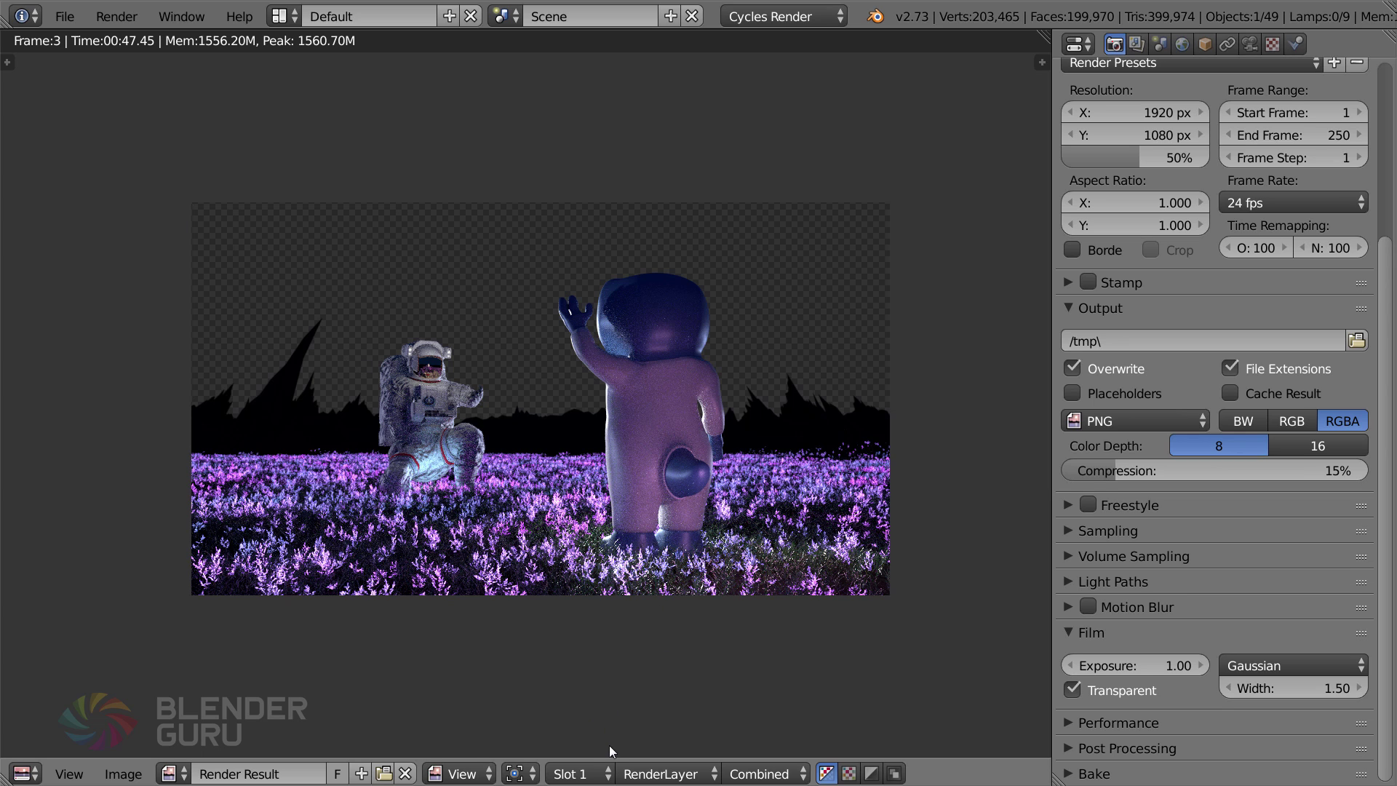
Compare the blue-sky render in Slot 8 with the transparent render in Slot 1
{"action": "left_click", "coordinate": [600, 773]}
{"action": "left_click", "coordinate": [597, 596]}
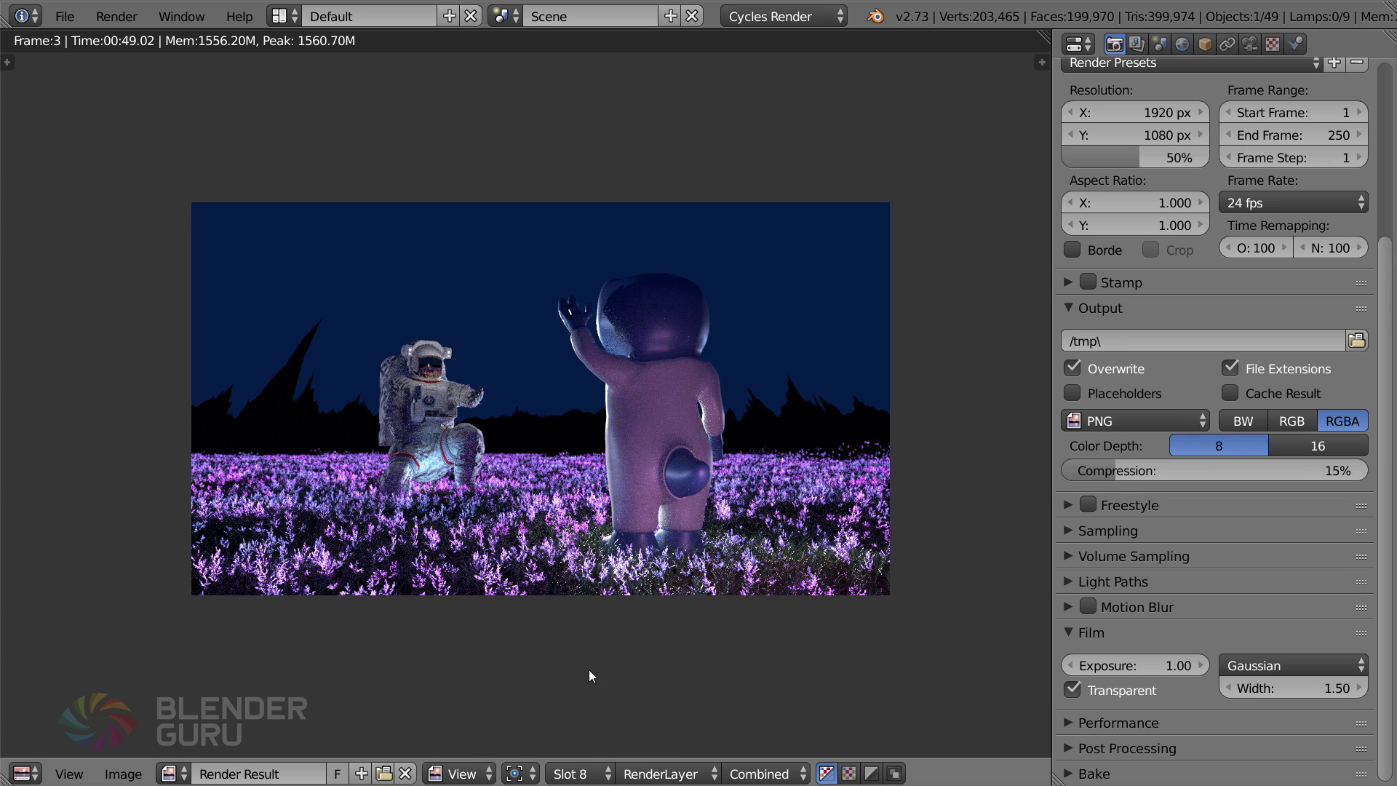
{"action": "left_click", "coordinate": [586, 773]}
{"action": "left_click", "coordinate": [575, 746]}
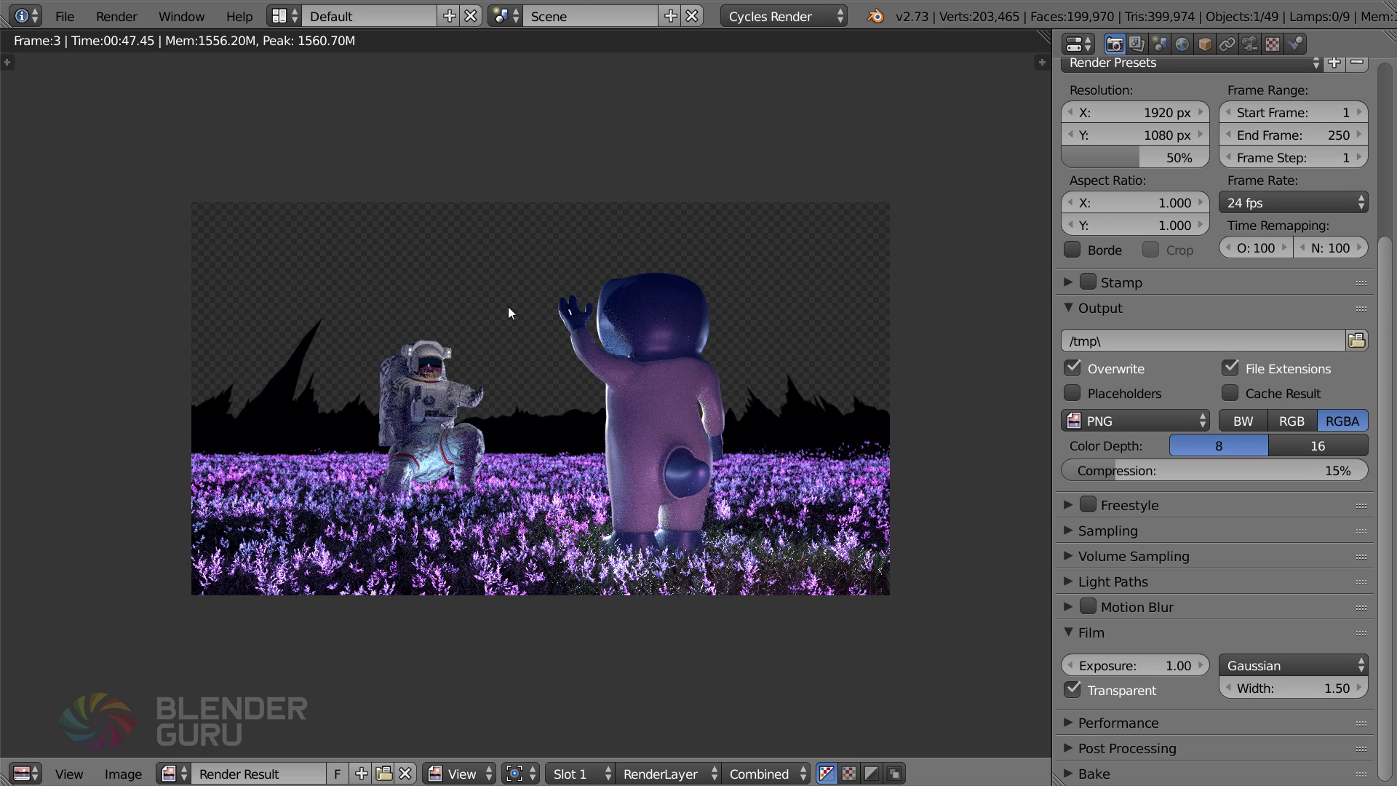
{"action": "key", "text": "F3"}
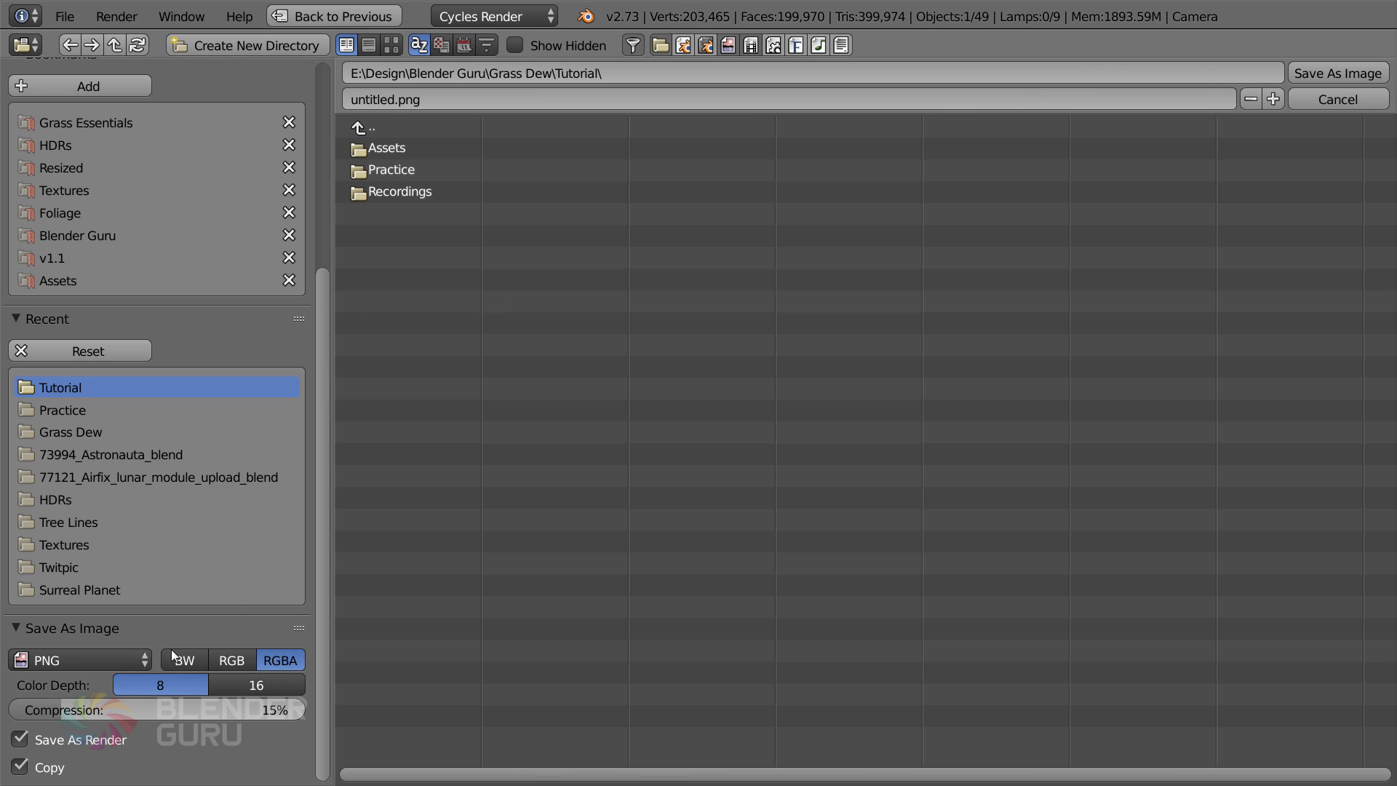
{"action": "left_click", "coordinate": [243, 659]}
{"action": "left_click", "coordinate": [297, 660]}
{"action": "left_click", "coordinate": [1307, 107]}
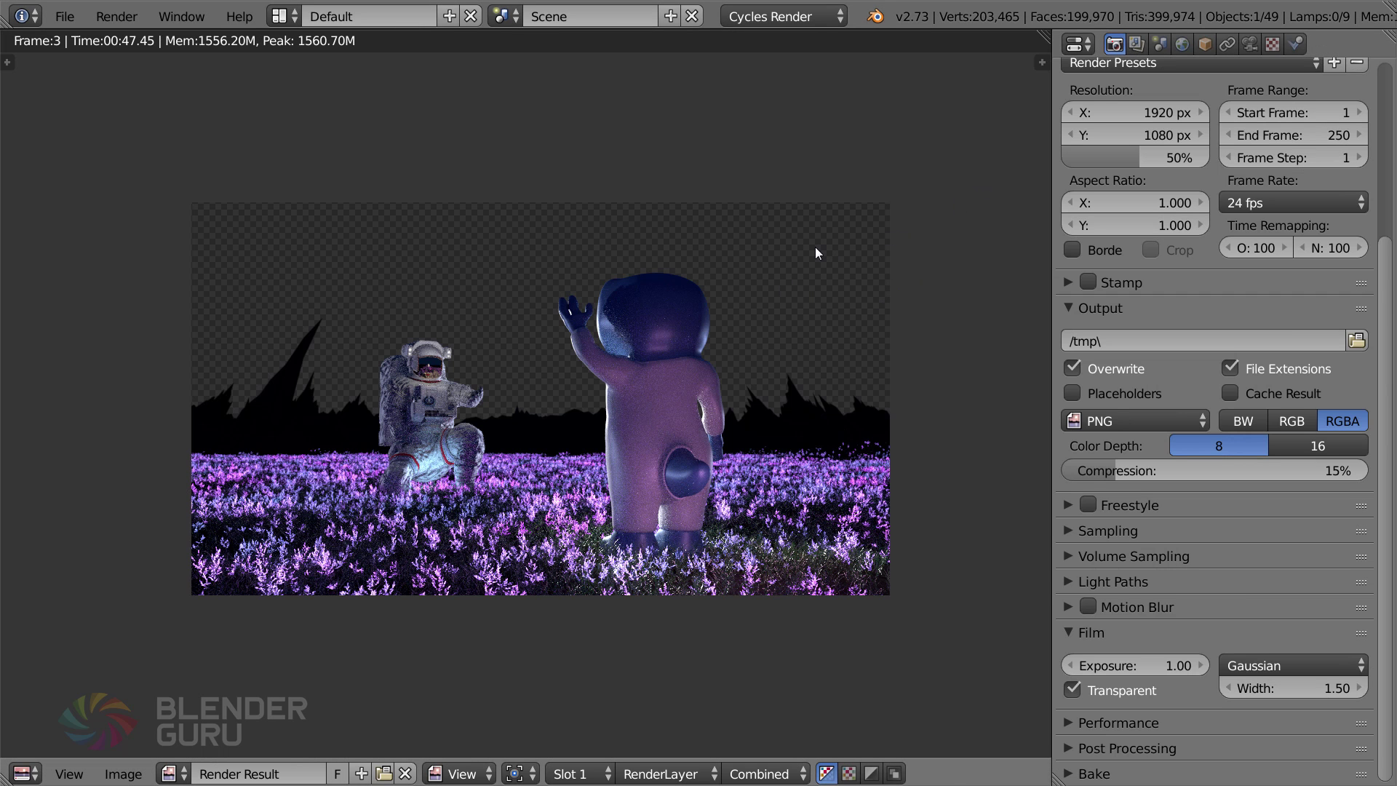
Leave the render result and set the render samples to 500
{"action": "key", "text": "Escape"}
{"action": "left_click", "coordinate": [1102, 530]}
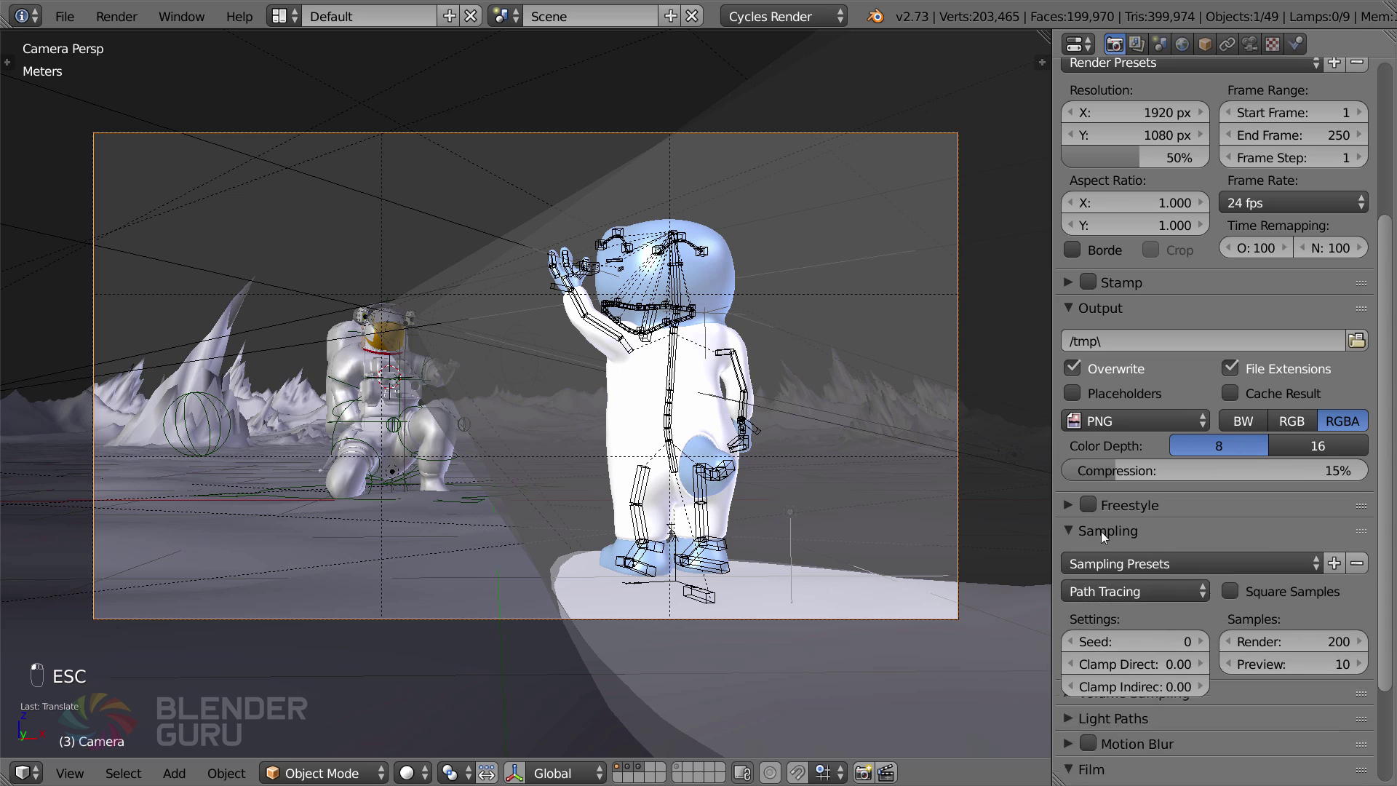
{"action": "left_click", "coordinate": [1290, 637]}
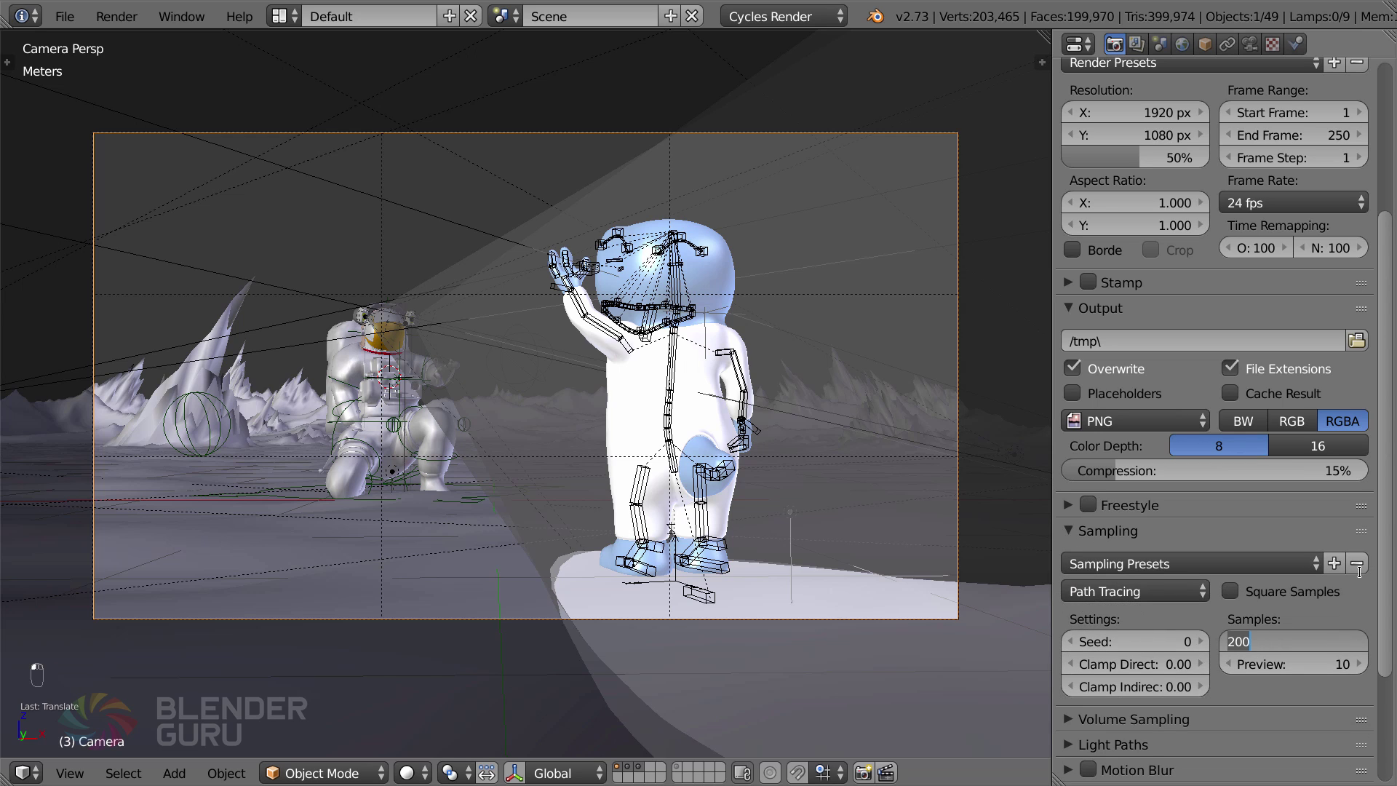
{"action": "type", "text": "500"}
{"action": "key", "text": "Return"}
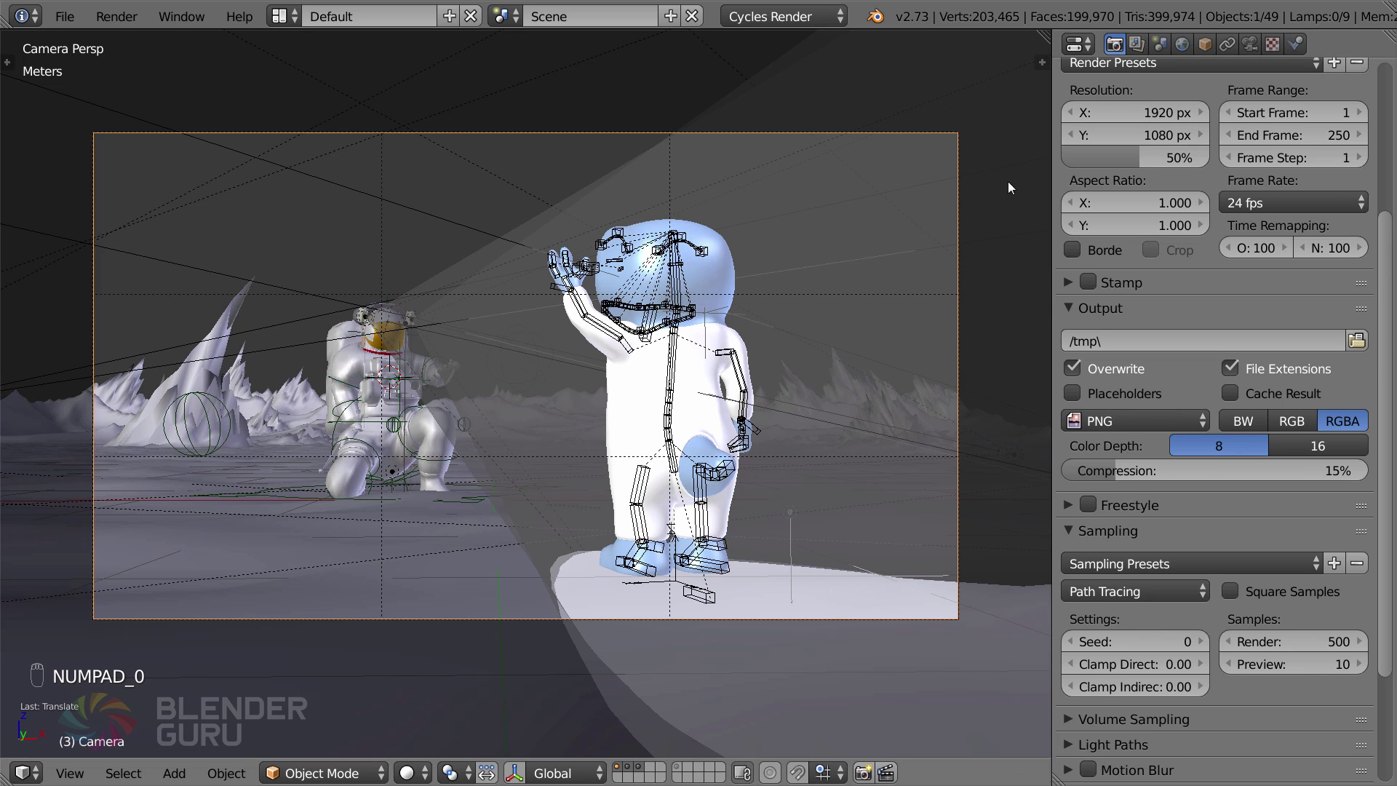
Enable the Mist pass for the scene's render layer
{"action": "left_click", "coordinate": [1159, 44]}
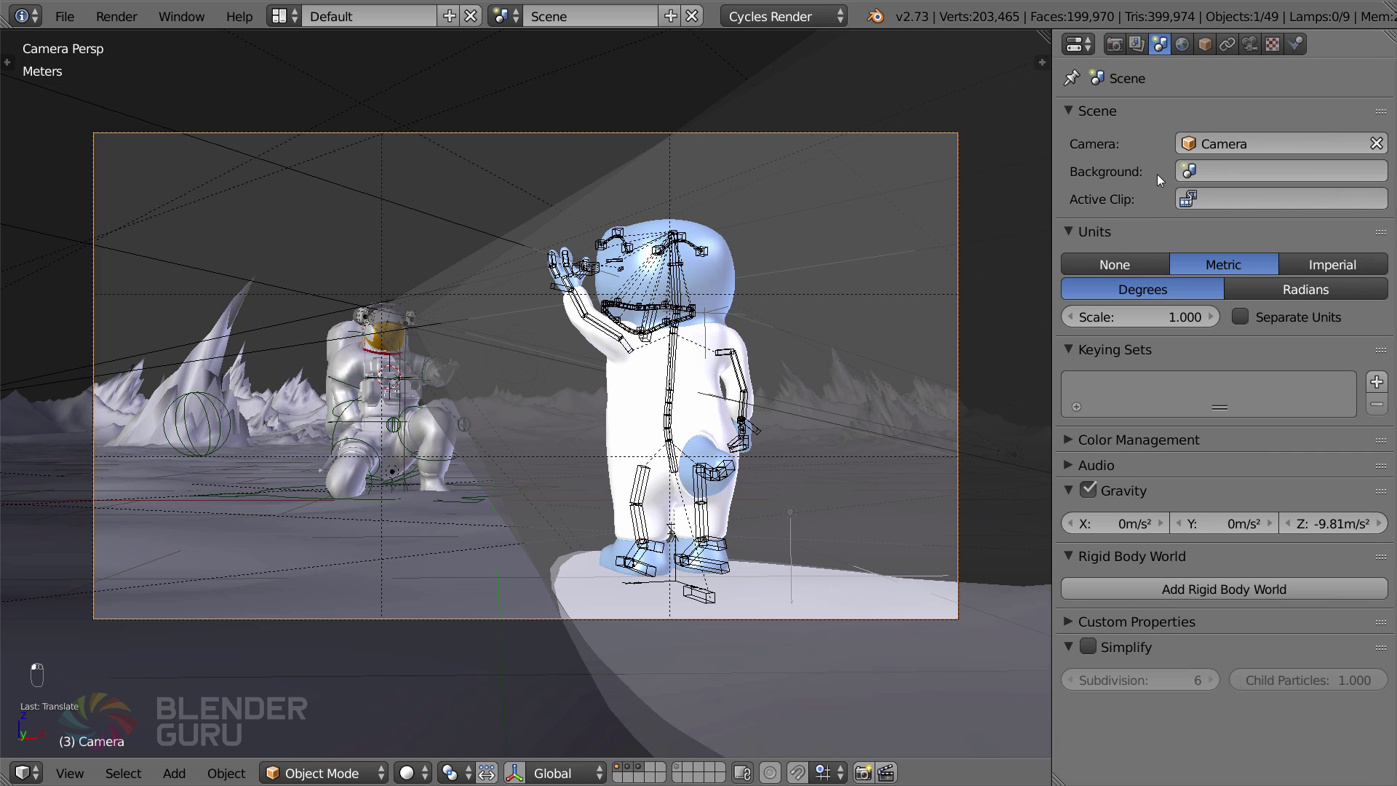
{"action": "left_click", "coordinate": [1137, 45]}
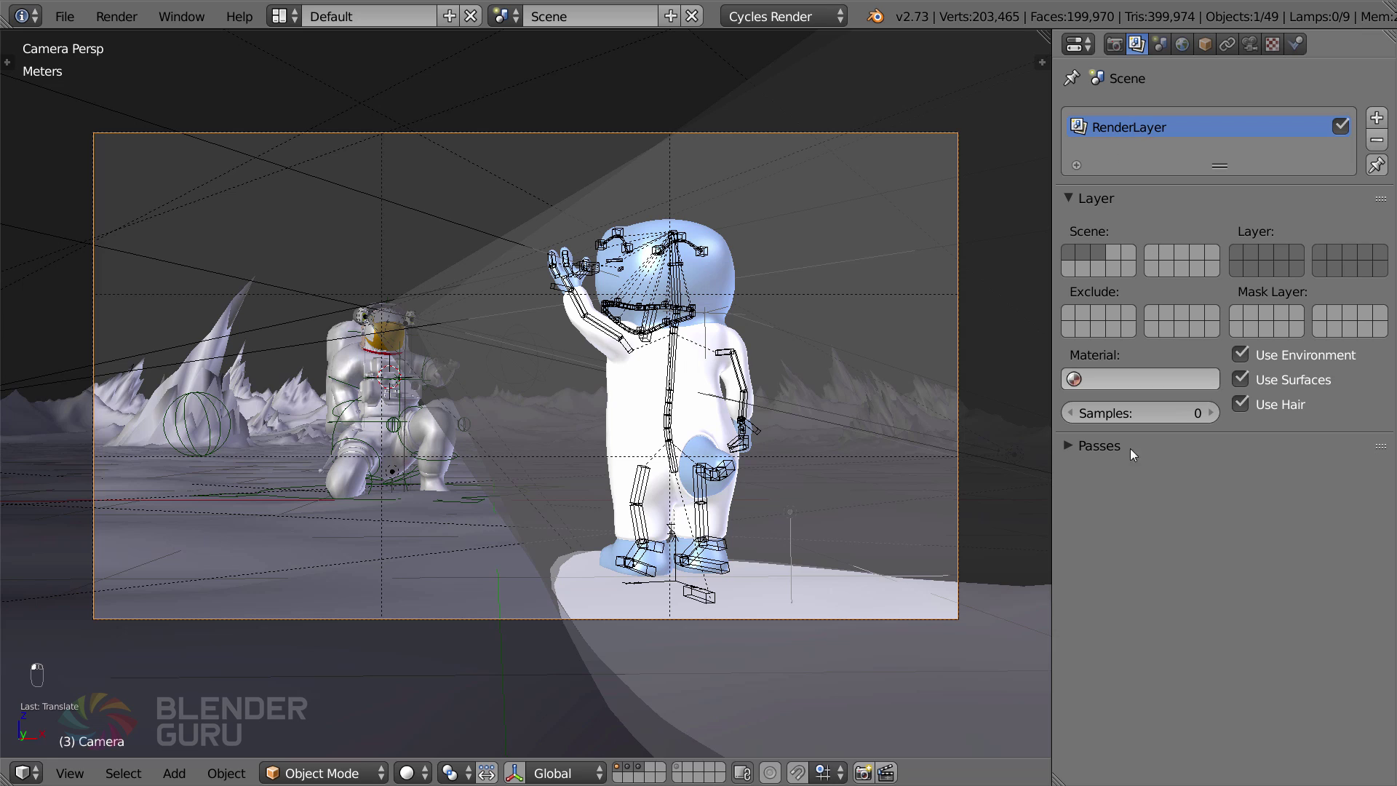
{"action": "left_click", "coordinate": [1096, 447]}
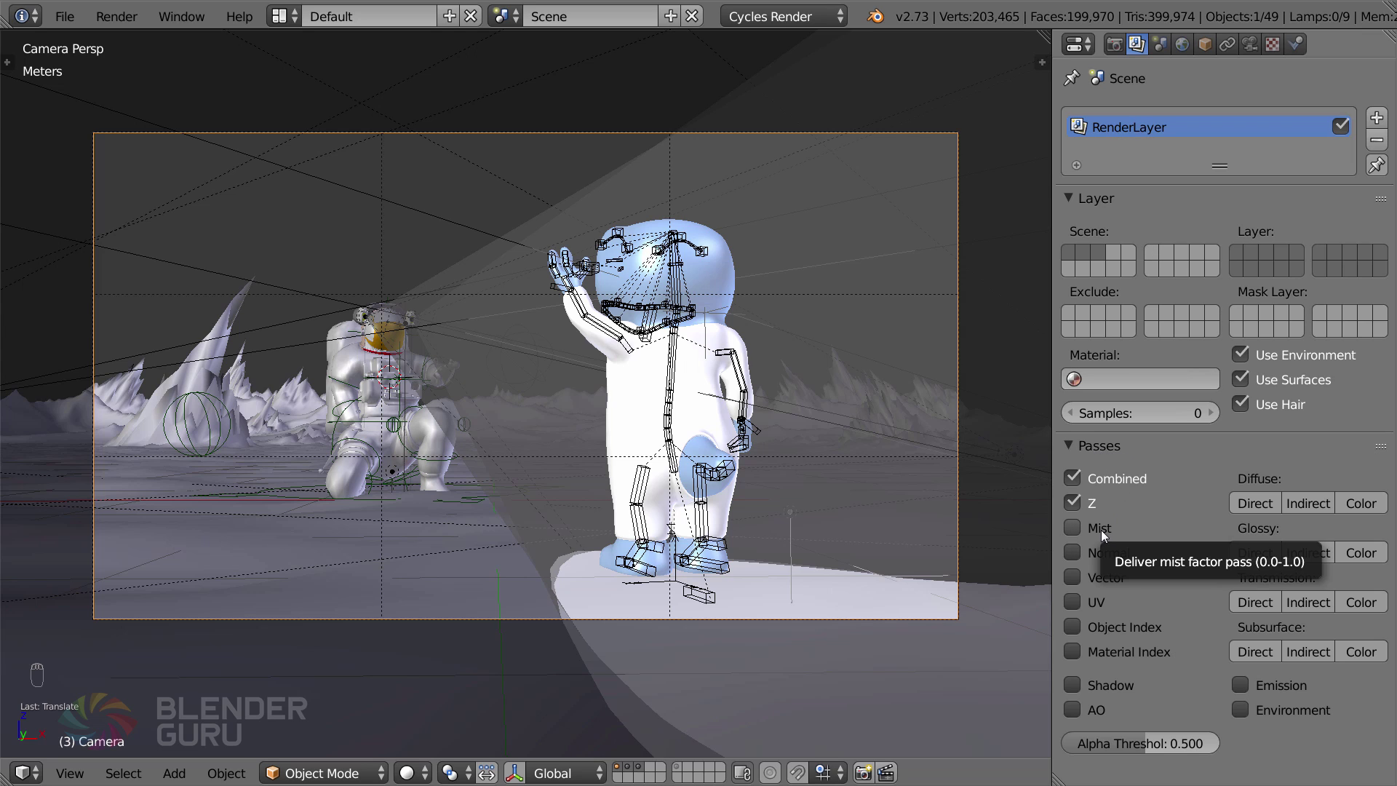
{"action": "left_click", "coordinate": [1101, 530]}
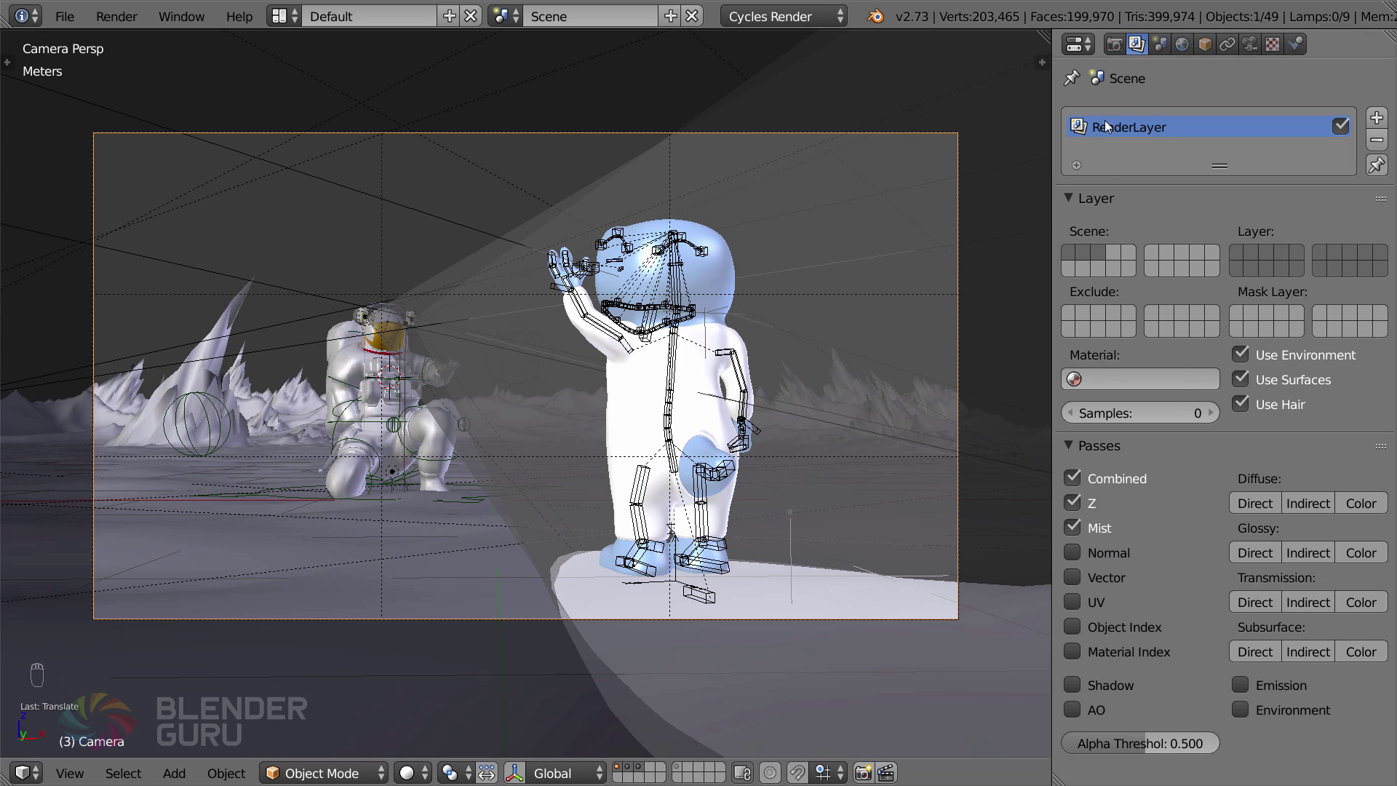
Show the world's Mist Pass settings and examine in wireframe how the camera's range spans the characters and distant mountains
{"action": "left_click", "coordinate": [1183, 46]}
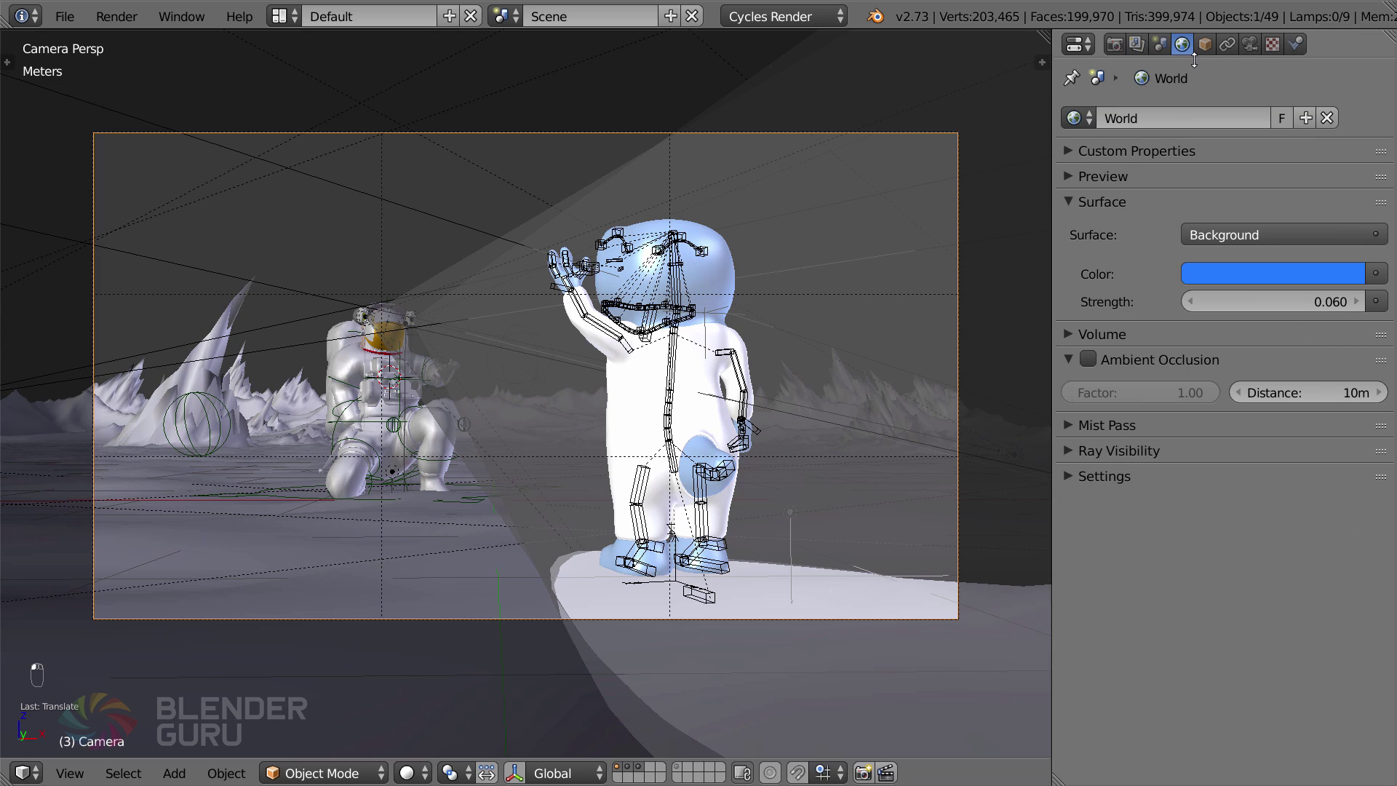
{"action": "left_click", "coordinate": [1068, 426]}
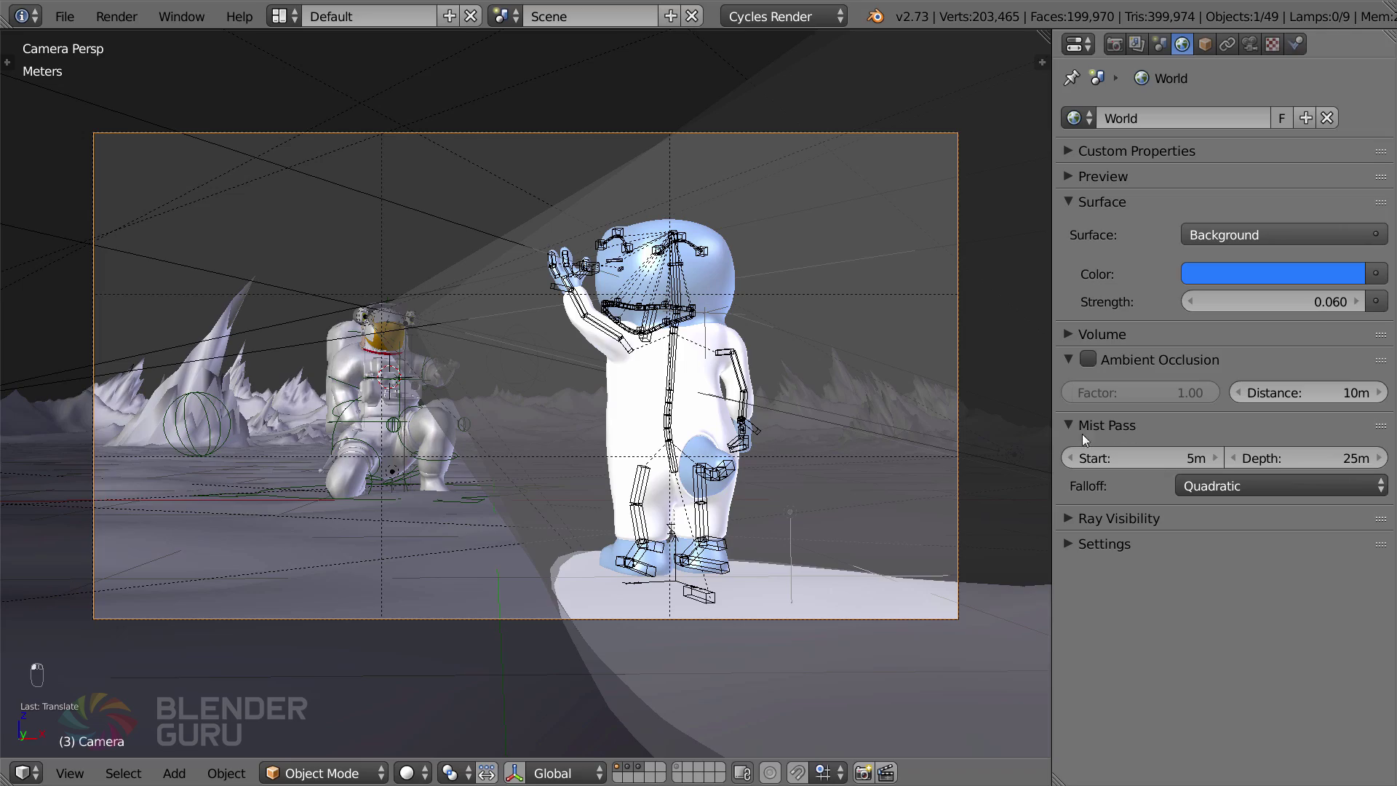
{"action": "left_click_drag", "start_coordinate": [504, 278], "coordinate": [629, 300]}
{"action": "scroll", "coordinate": [629, 300], "scroll_direction": "down", "scroll_amount": 4}
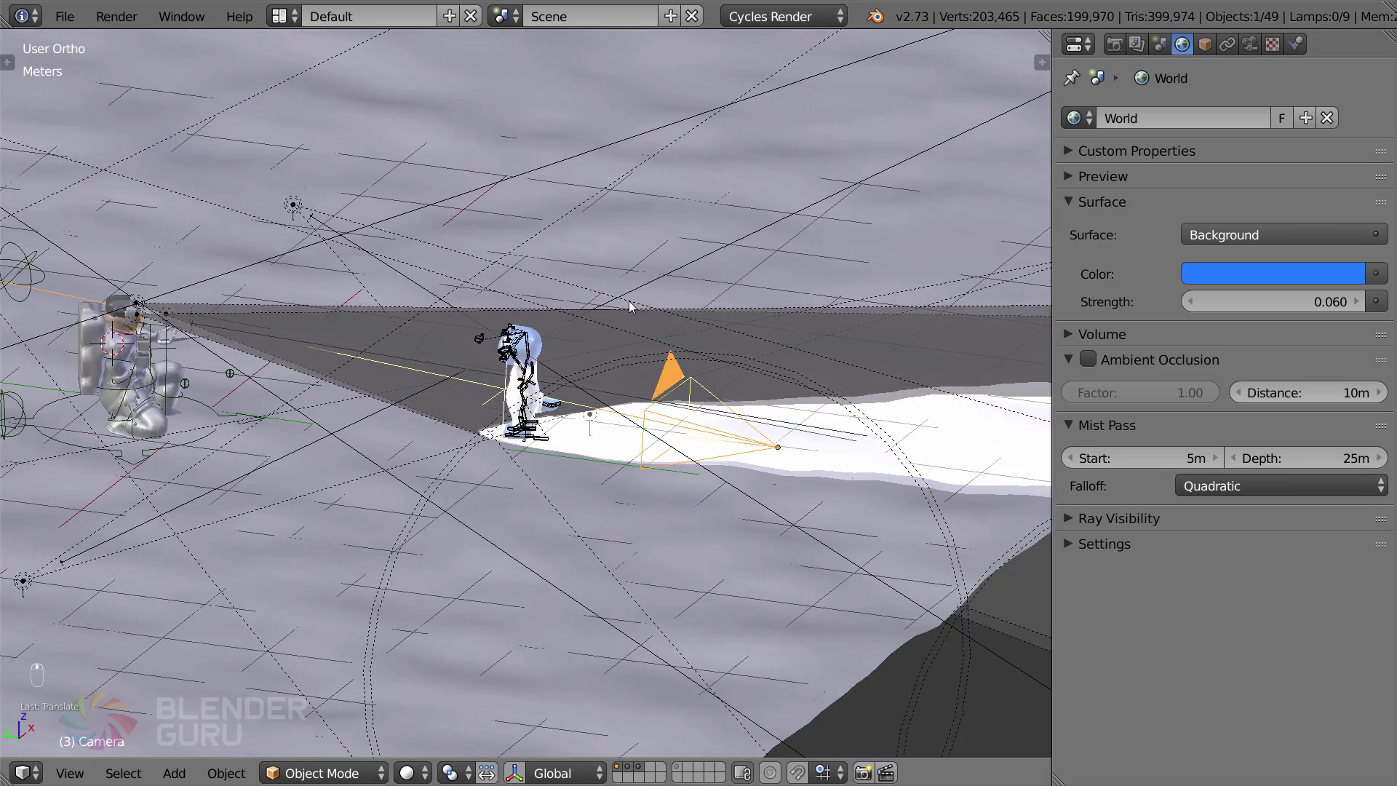
{"action": "key", "text": "z"}
{"action": "left_click_drag", "start_coordinate": [674, 360], "coordinate": [649, 370]}
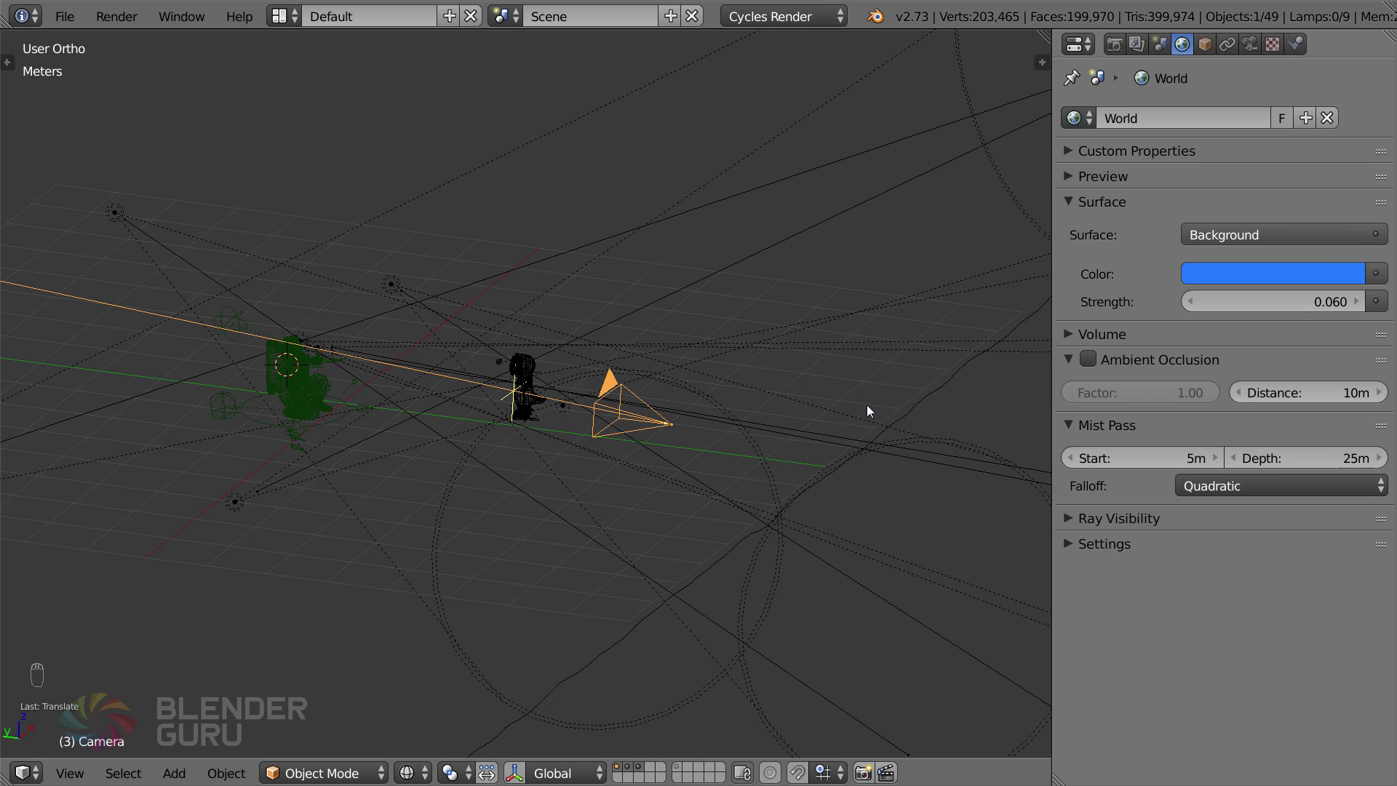
{"action": "scroll", "coordinate": [534, 355], "scroll_direction": "down", "scroll_amount": 8}
{"action": "scroll", "coordinate": [502, 380], "scroll_direction": "down", "scroll_amount": 5}
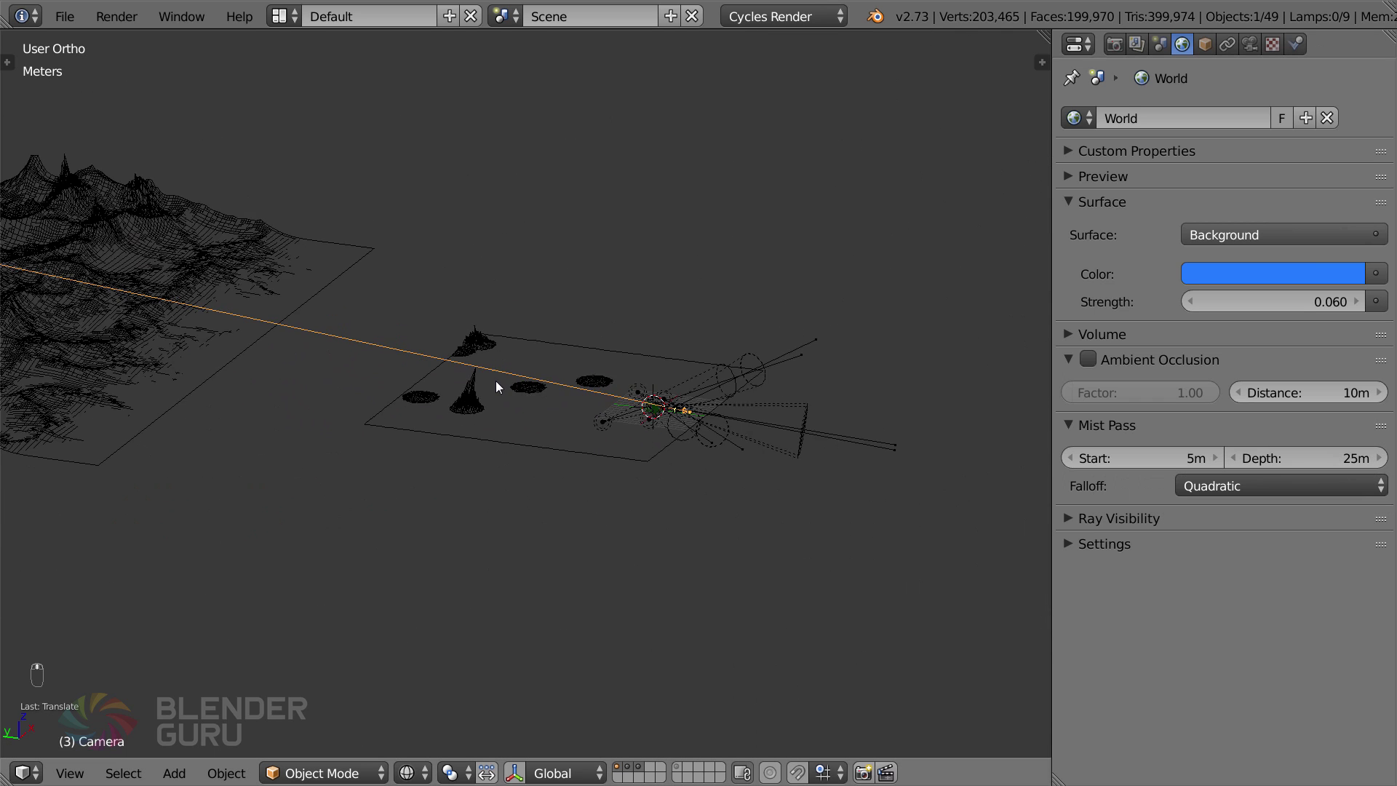
{"action": "left_click_drag", "start_coordinate": [457, 366], "coordinate": [648, 408]}
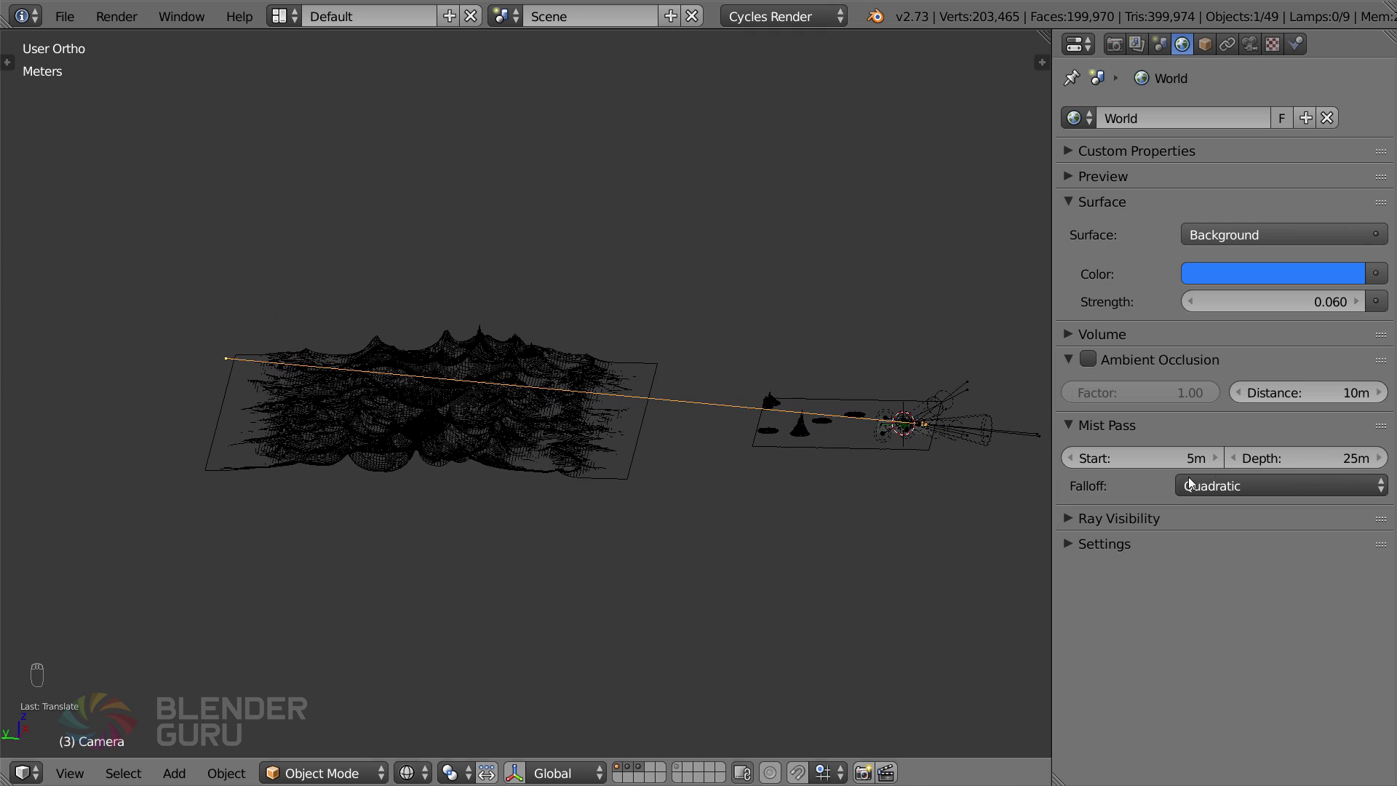
Check the camera's far clipping distance and set the world's mist pass depth to 200 m
{"action": "left_click", "coordinate": [1295, 460]}
{"action": "key", "text": "Return"}
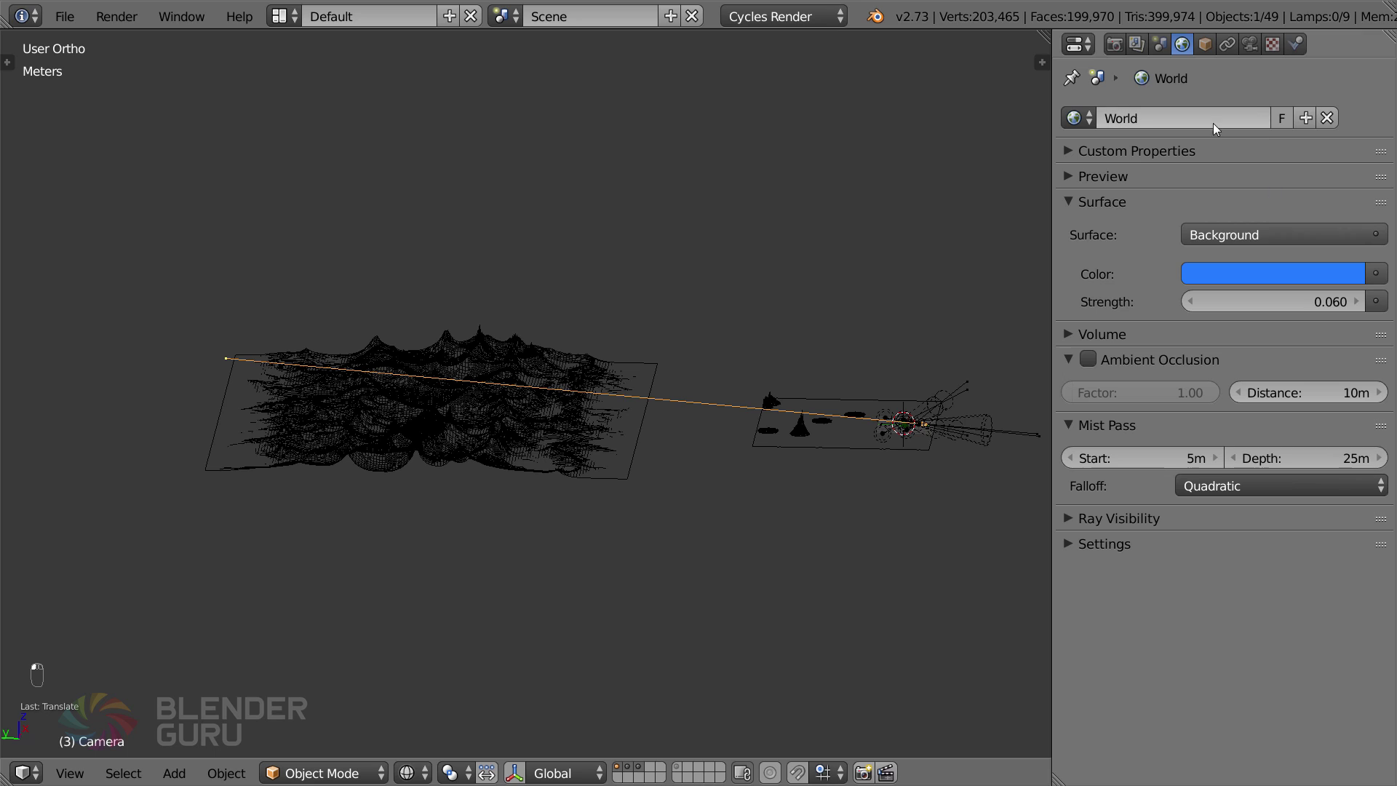
{"action": "left_click", "coordinate": [1250, 43]}
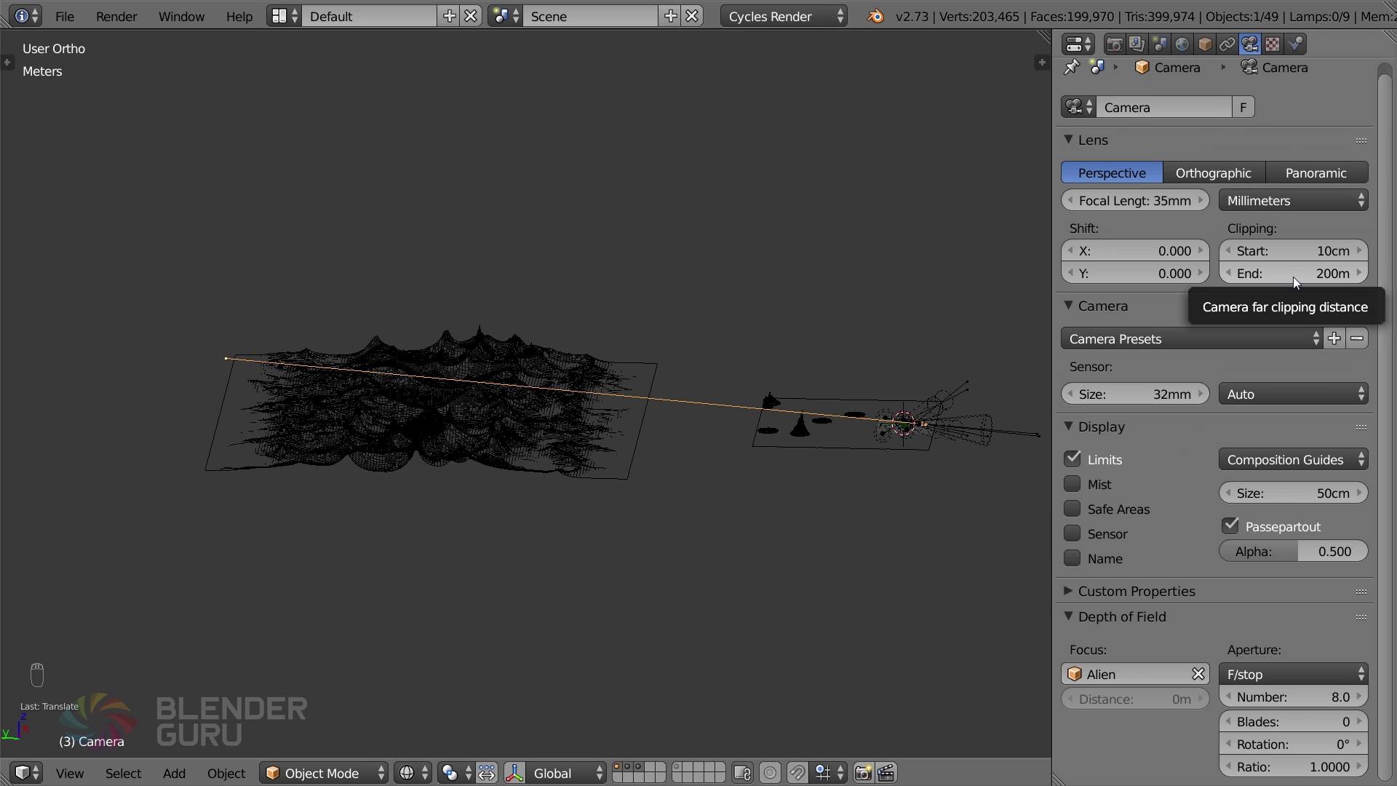
{"action": "left_click", "coordinate": [1137, 45]}
{"action": "left_click", "coordinate": [1160, 45]}
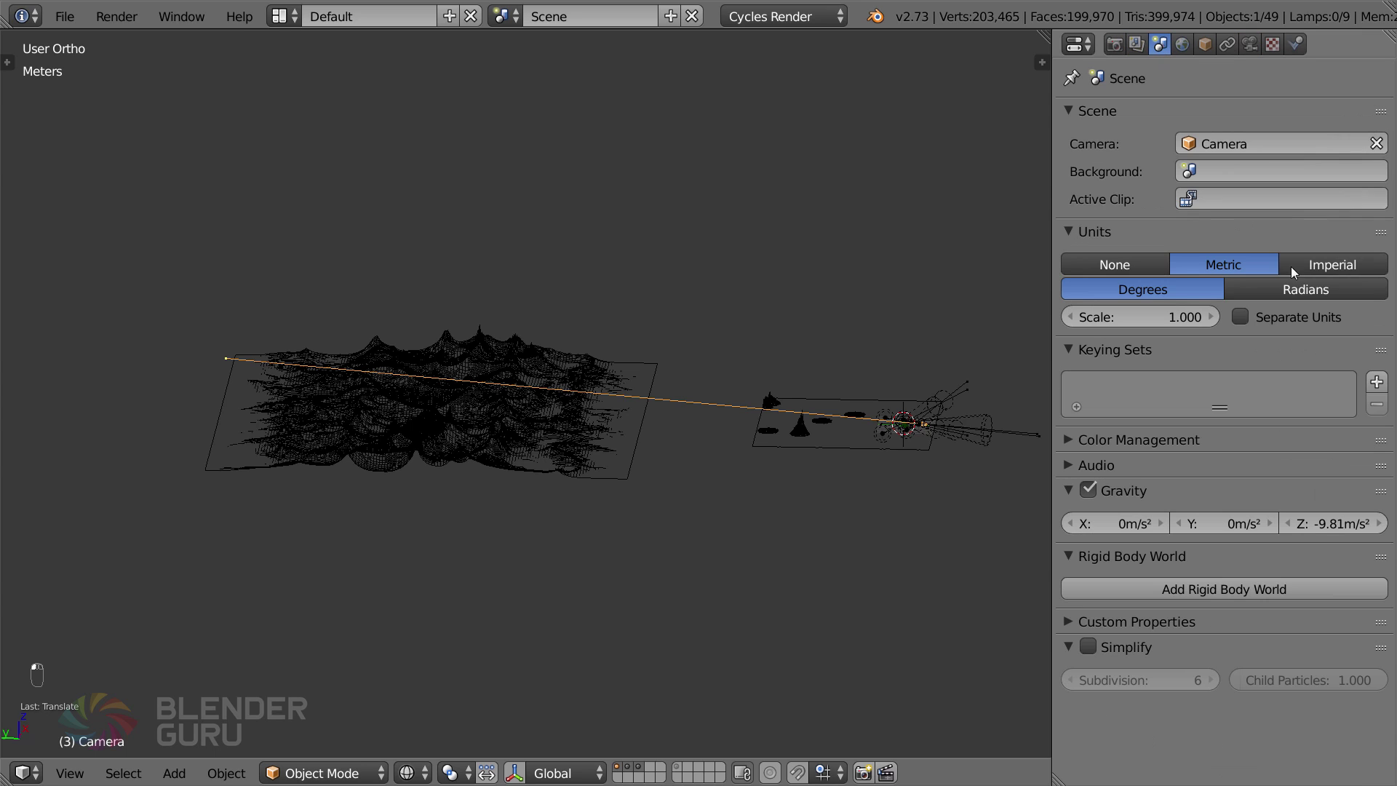
{"action": "left_click", "coordinate": [1183, 45]}
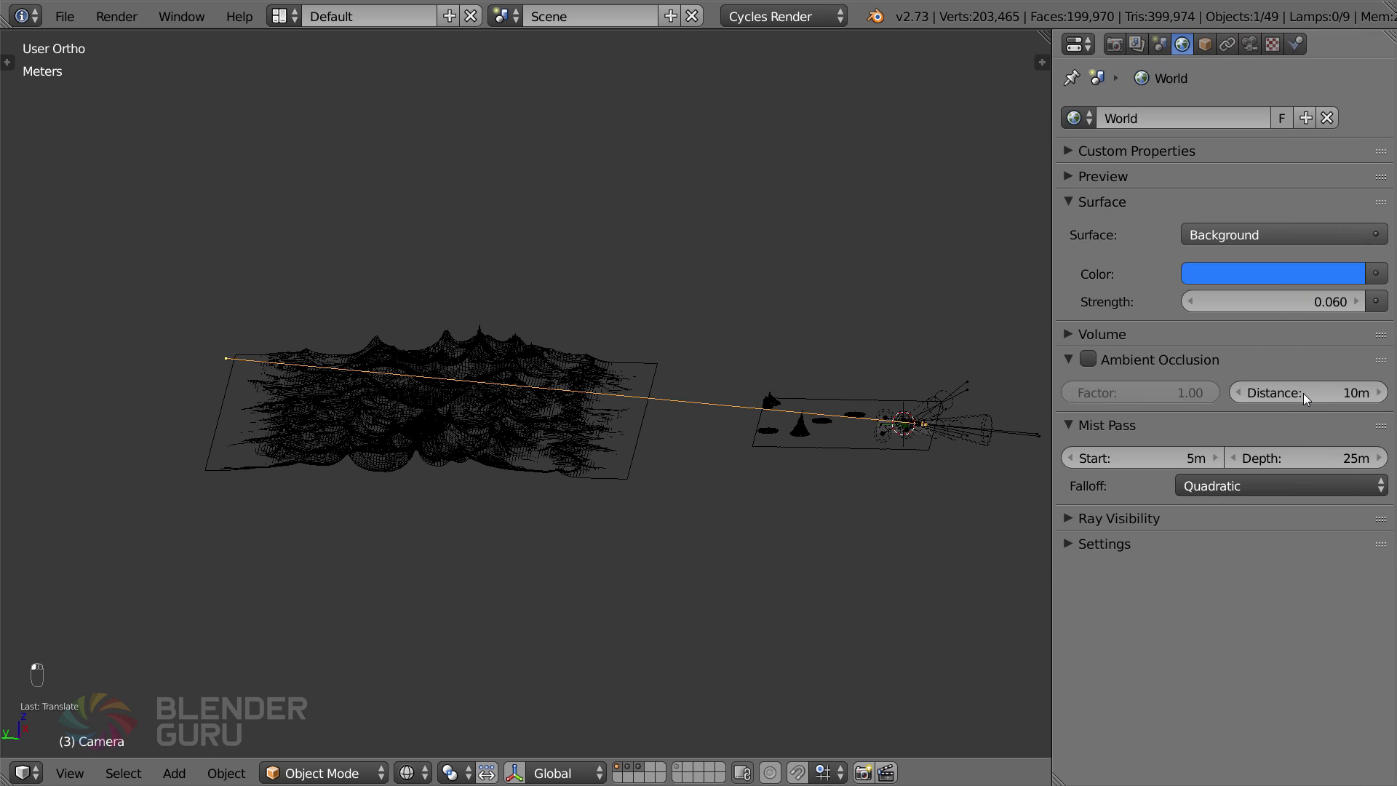
{"action": "left_click", "coordinate": [1160, 45]}
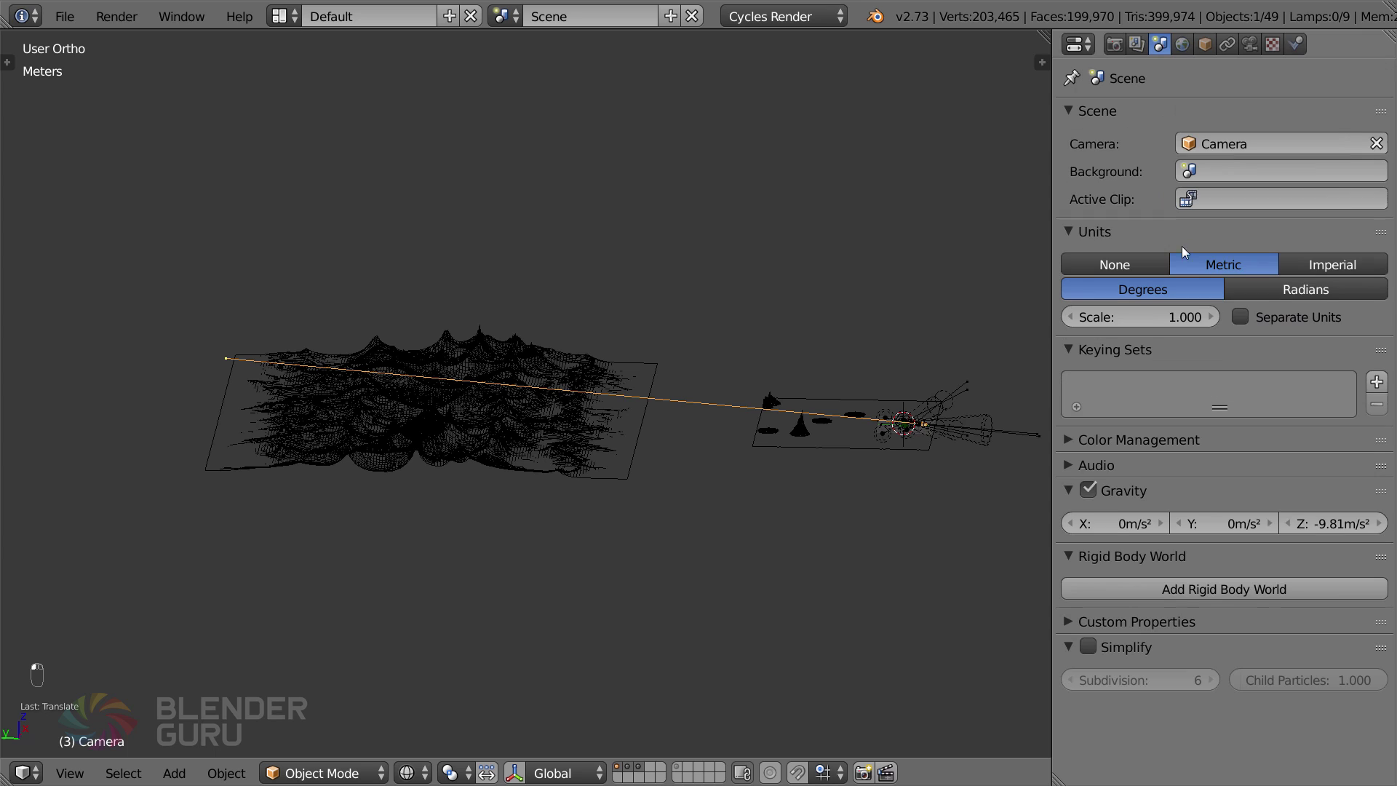
{"action": "left_click", "coordinate": [1183, 44]}
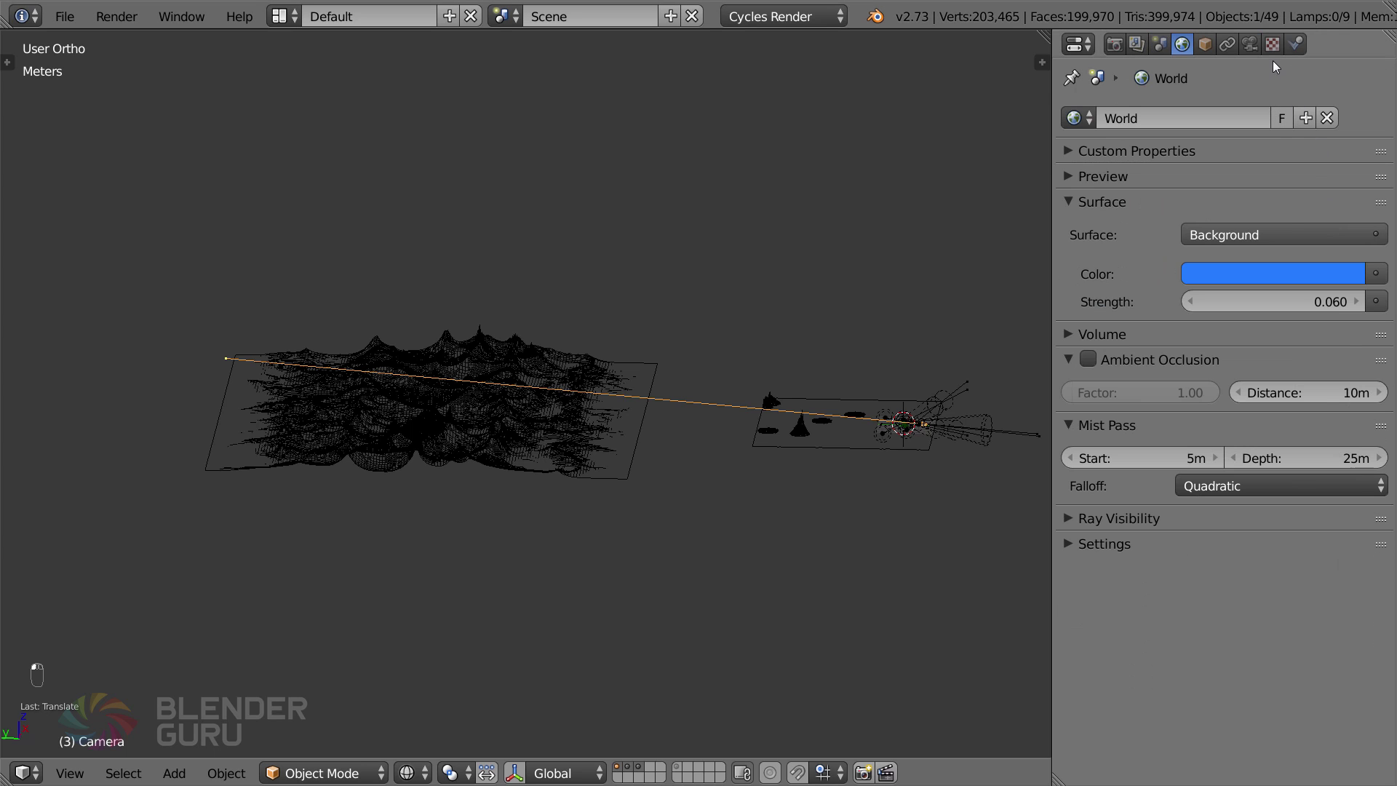
{"action": "left_click", "coordinate": [1320, 456]}
{"action": "type", "text": "200"}
{"action": "key", "text": "Return"}
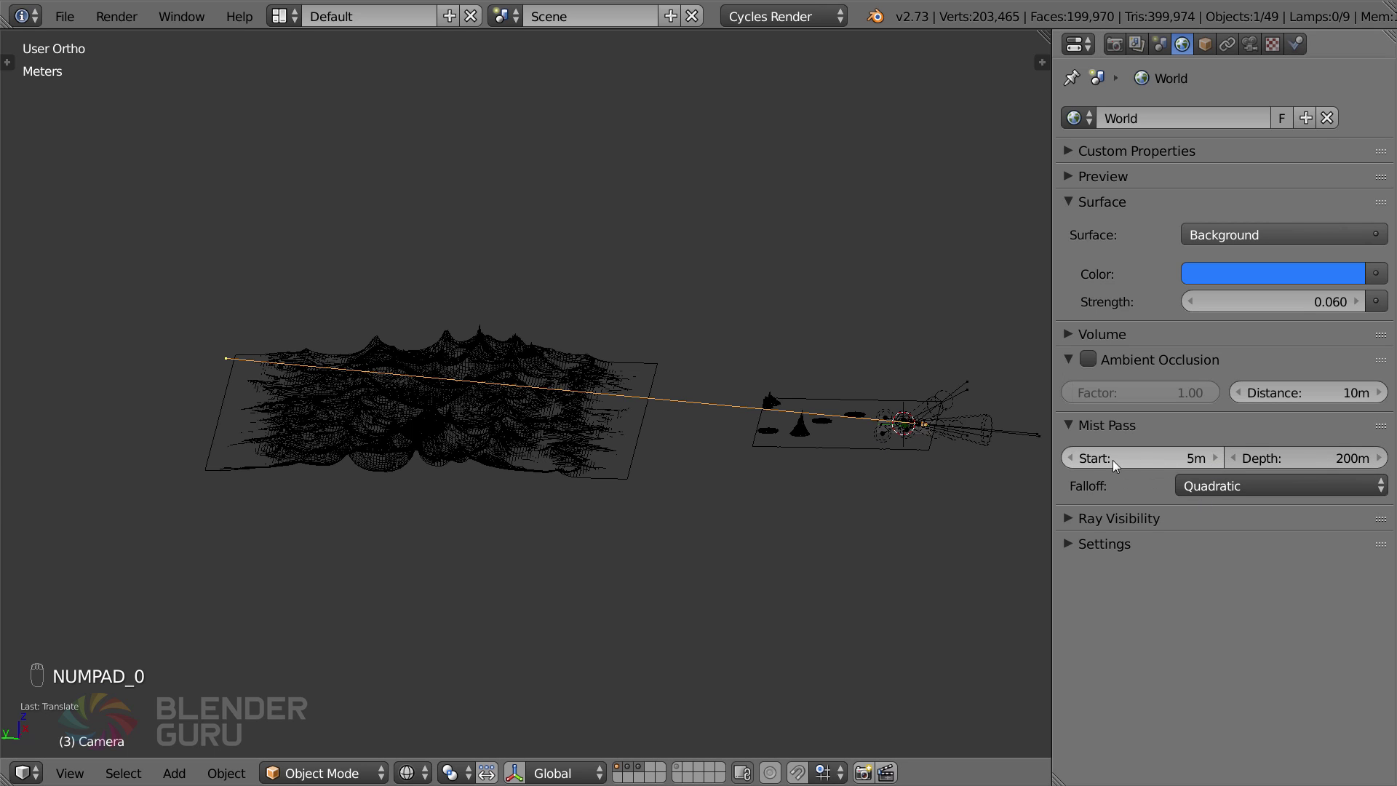
Gauge the distance from the camera to the characters with its depth-of-field distance, and set Alien as the focus object
{"action": "left_click_drag", "start_coordinate": [698, 389], "coordinate": [226, 253]}
{"action": "scroll", "coordinate": [456, 298], "scroll_direction": "up", "scroll_amount": 6}
{"action": "left_click_drag", "start_coordinate": [407, 273], "coordinate": [677, 596]}
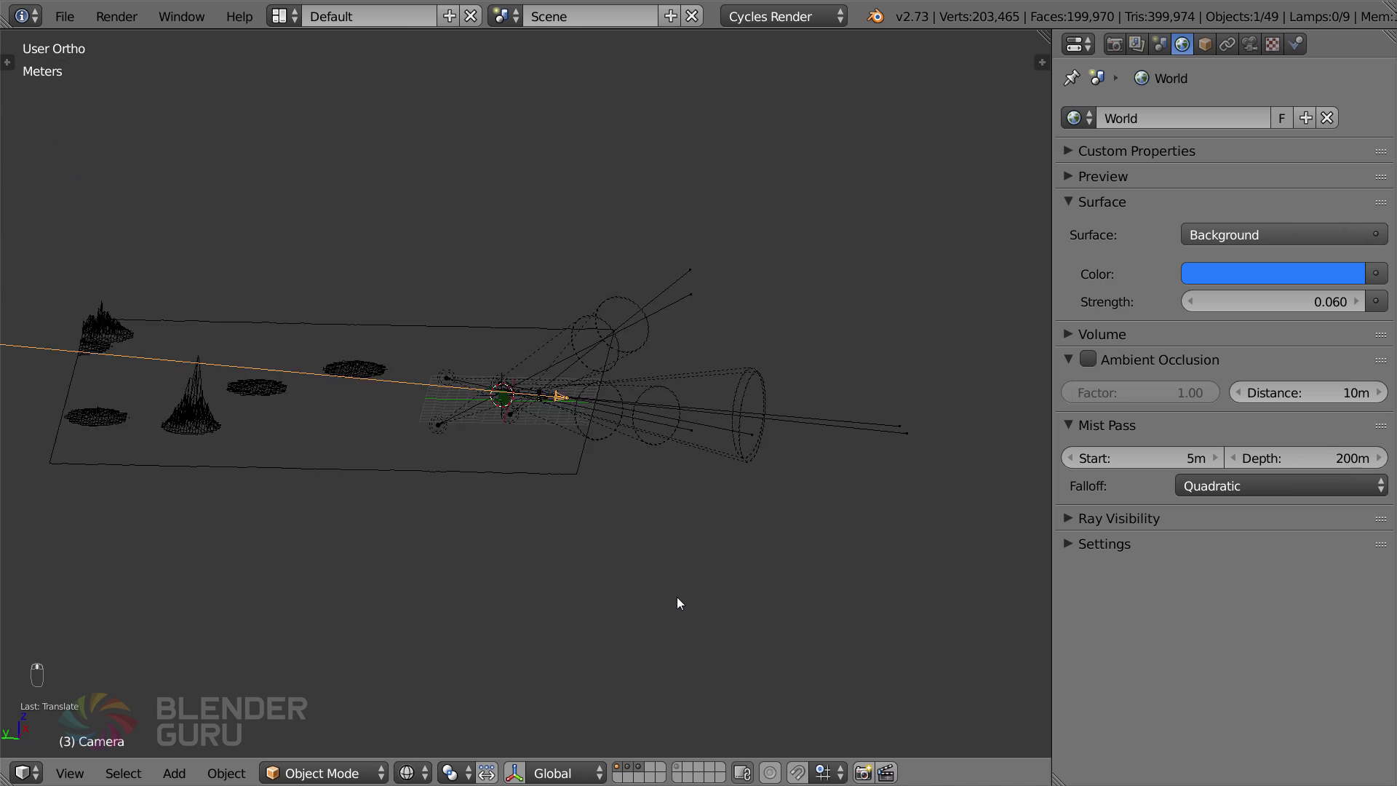
{"action": "scroll", "coordinate": [677, 597], "scroll_direction": "up", "scroll_amount": 6}
{"action": "scroll", "coordinate": [622, 595], "scroll_direction": "up", "scroll_amount": 6}
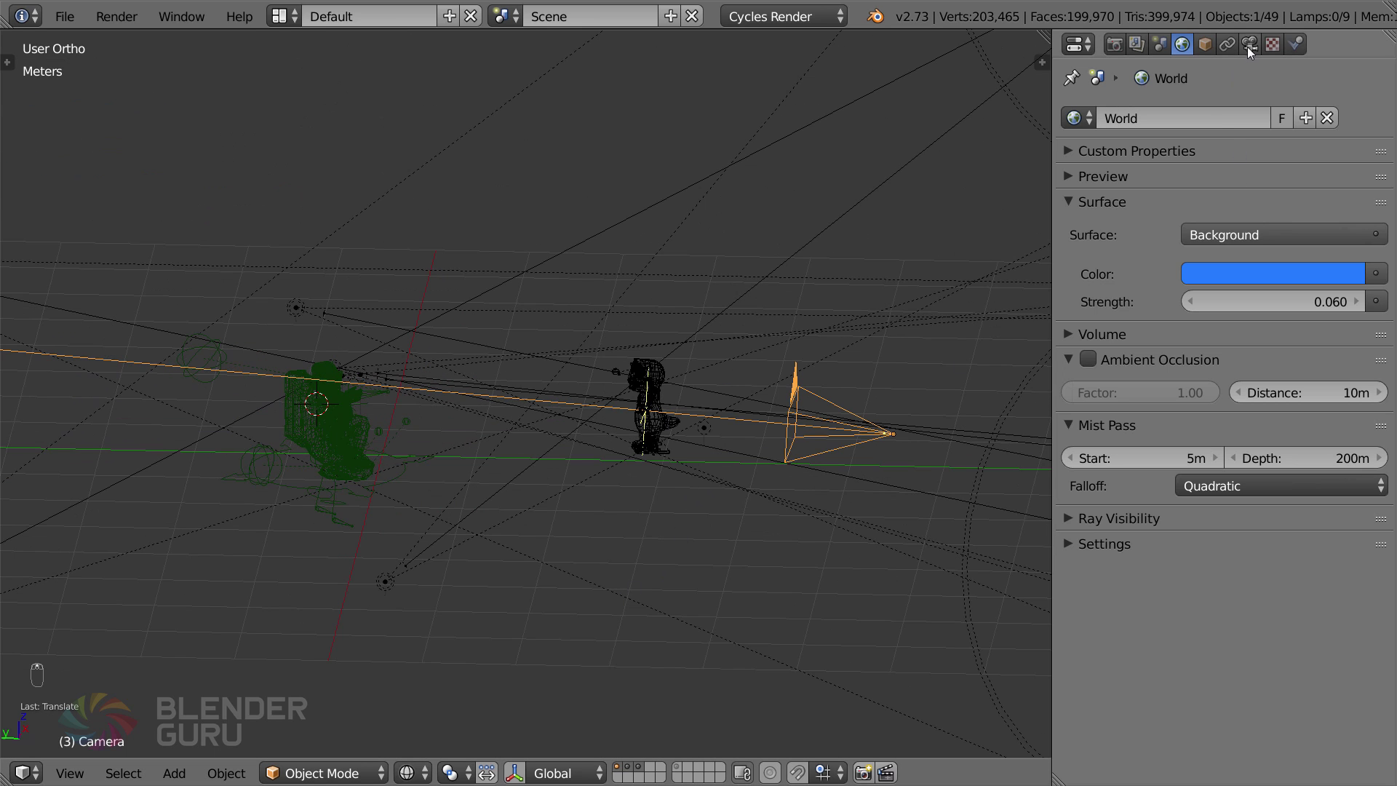
{"action": "scroll", "coordinate": [495, 438], "scroll_direction": "down", "scroll_amount": 1}
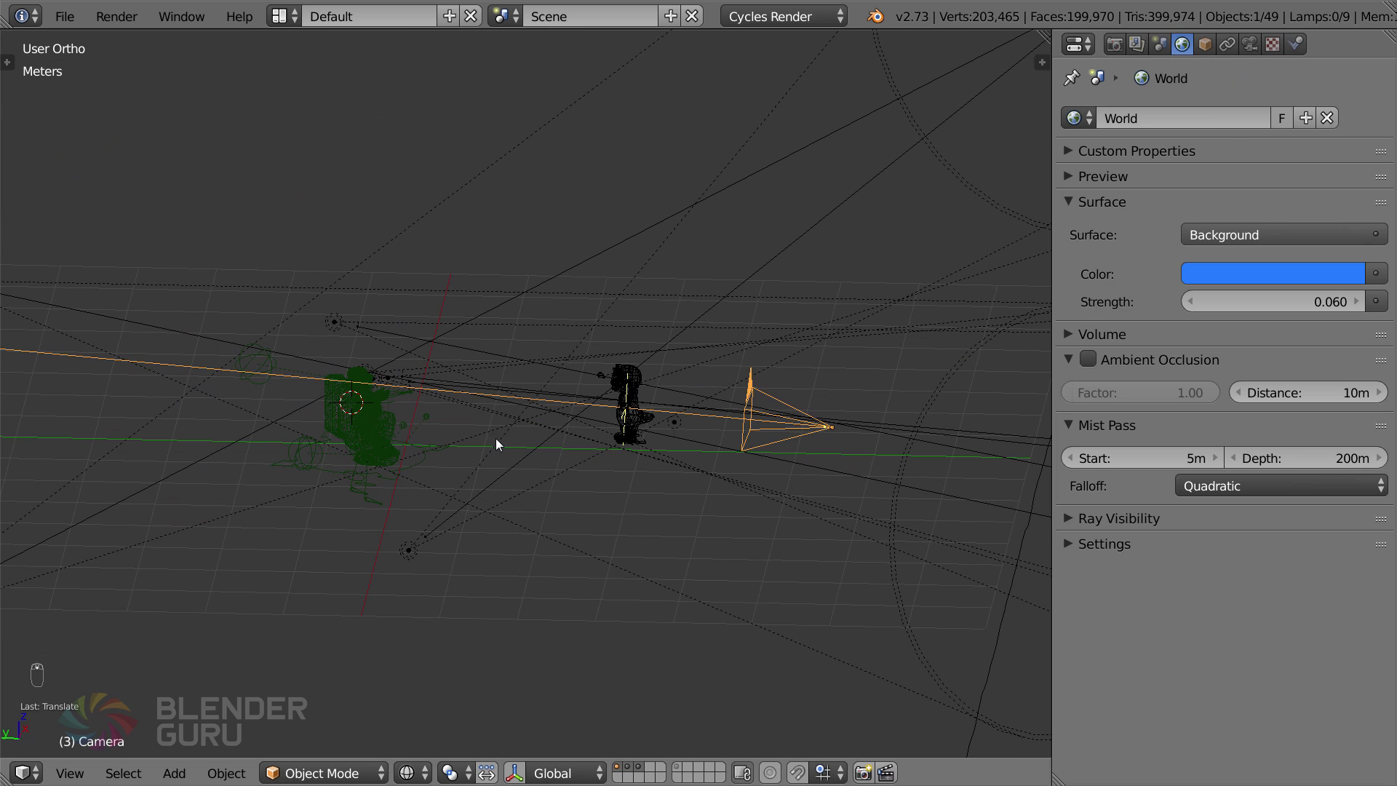
{"action": "left_click", "coordinate": [1250, 44]}
{"action": "left_click", "coordinate": [1199, 675]}
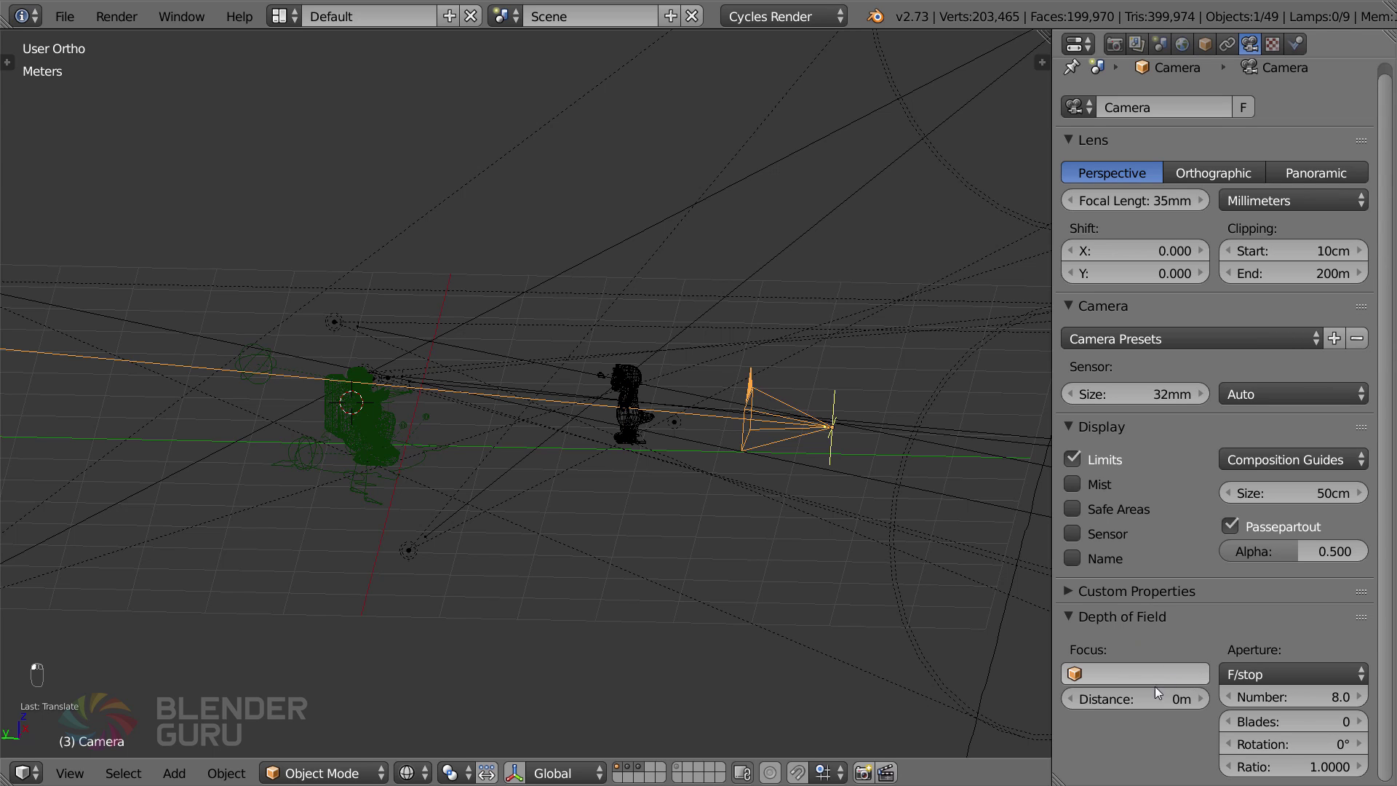
{"action": "left_click", "coordinate": [1199, 700]}
{"action": "left_click", "coordinate": [1199, 699]}
{"action": "left_click", "coordinate": [1199, 699]}
{"action": "left_click", "coordinate": [1200, 699]}
{"action": "left_click", "coordinate": [1199, 699]}
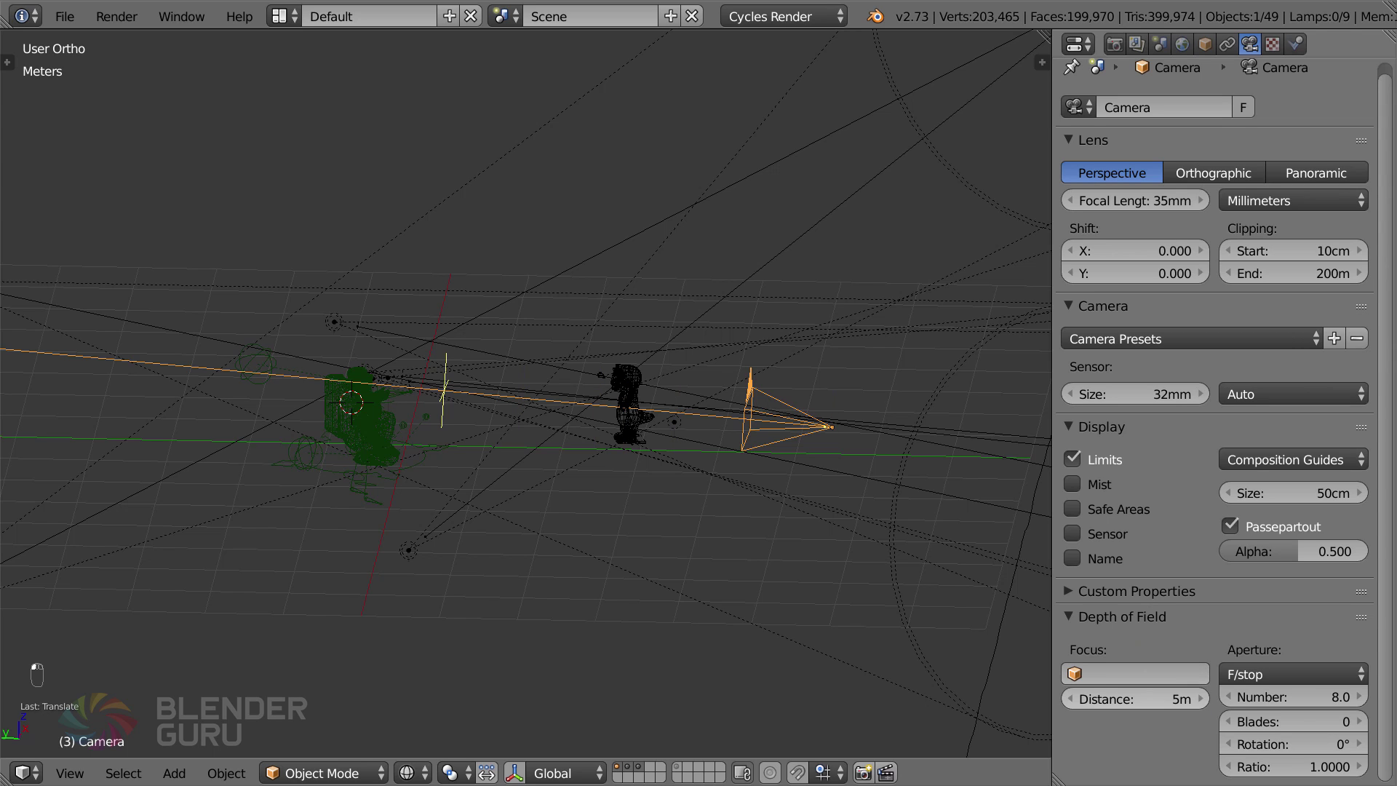
{"action": "left_click", "coordinate": [1200, 699]}
{"action": "left_click", "coordinate": [1141, 670]}
{"action": "left_click", "coordinate": [1106, 445]}
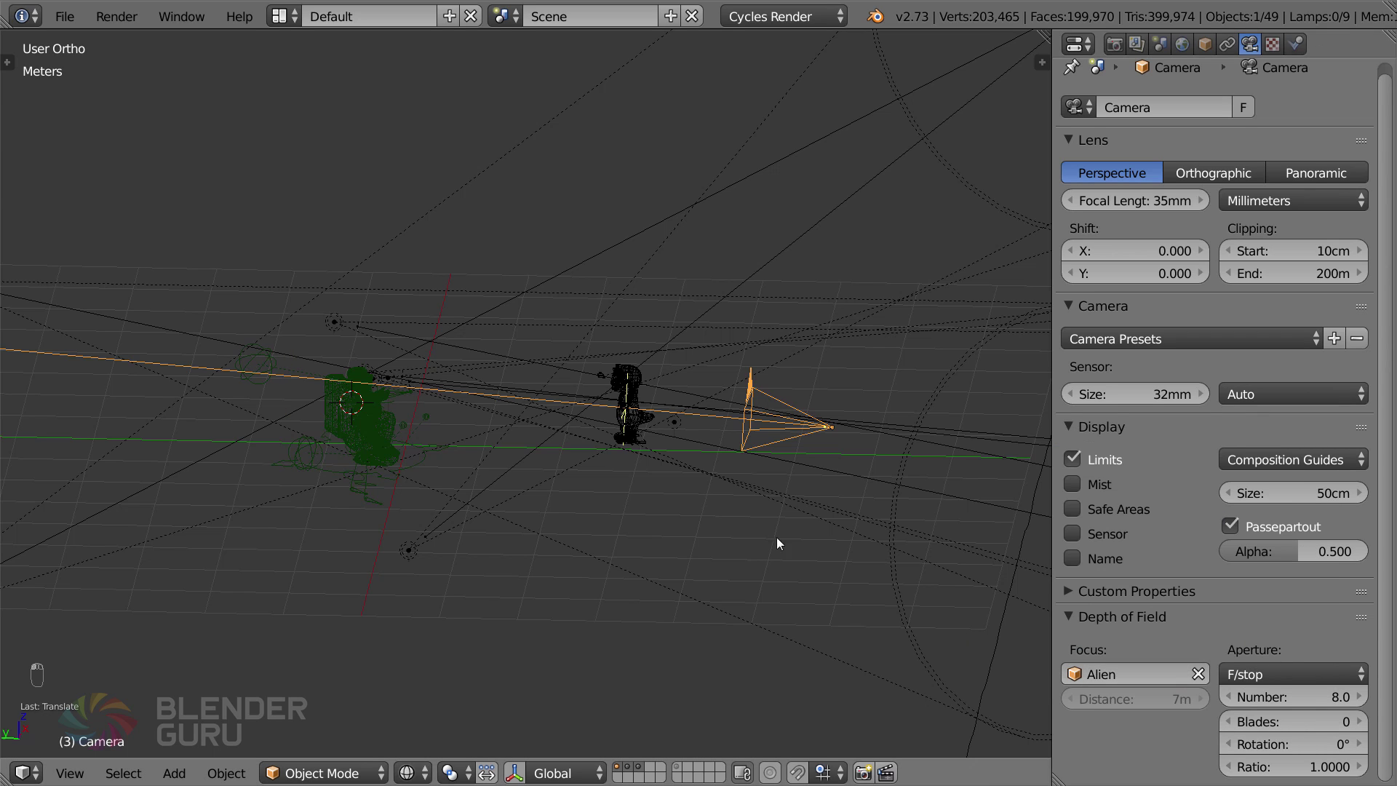
Set the world's mist pass start distance to 7 m
{"action": "left_click", "coordinate": [1182, 43]}
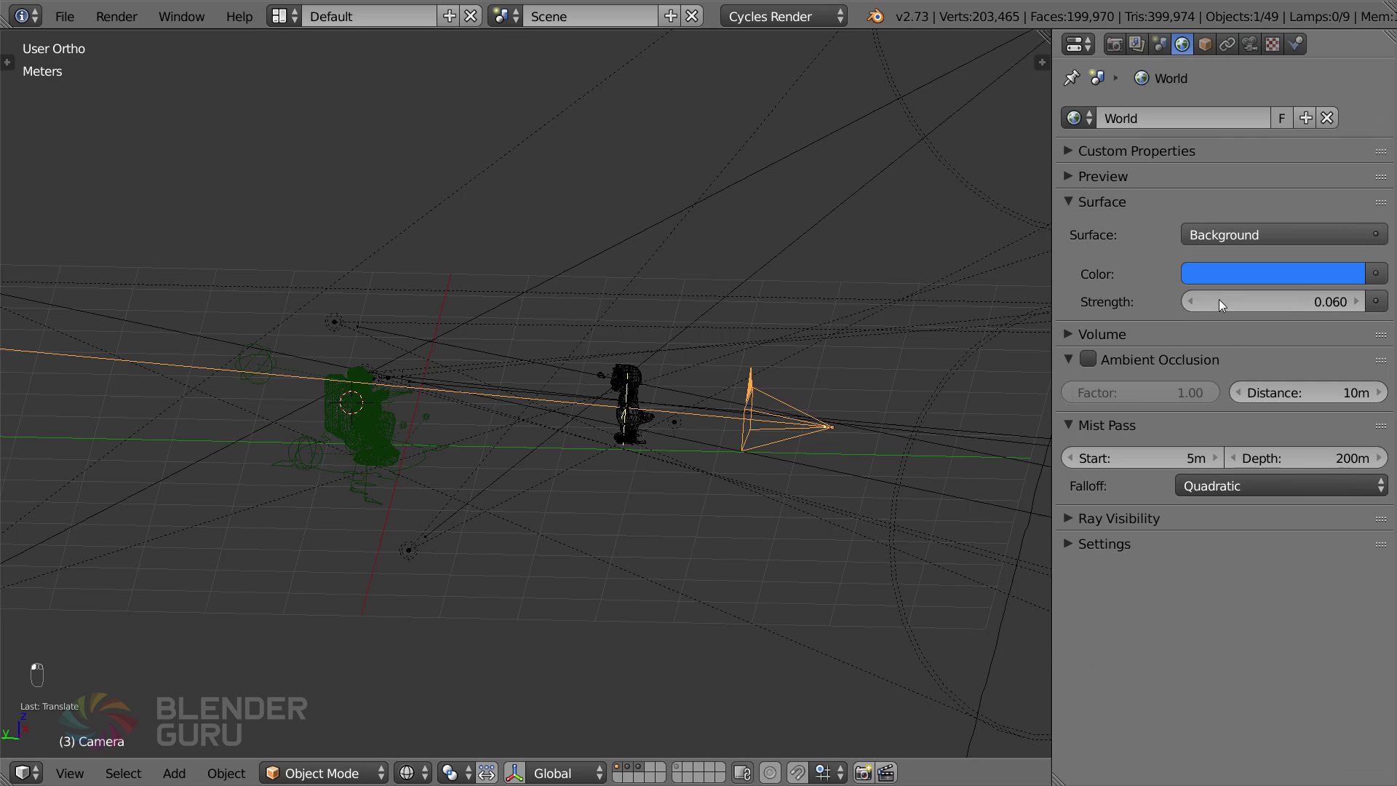
{"action": "left_click", "coordinate": [1085, 460]}
{"action": "type", "text": "7"}
{"action": "key", "text": "Return"}
Return to the camera view and render the scene into Slot 2
{"action": "key", "text": "KP_0"}
{"action": "key", "text": "F12"}
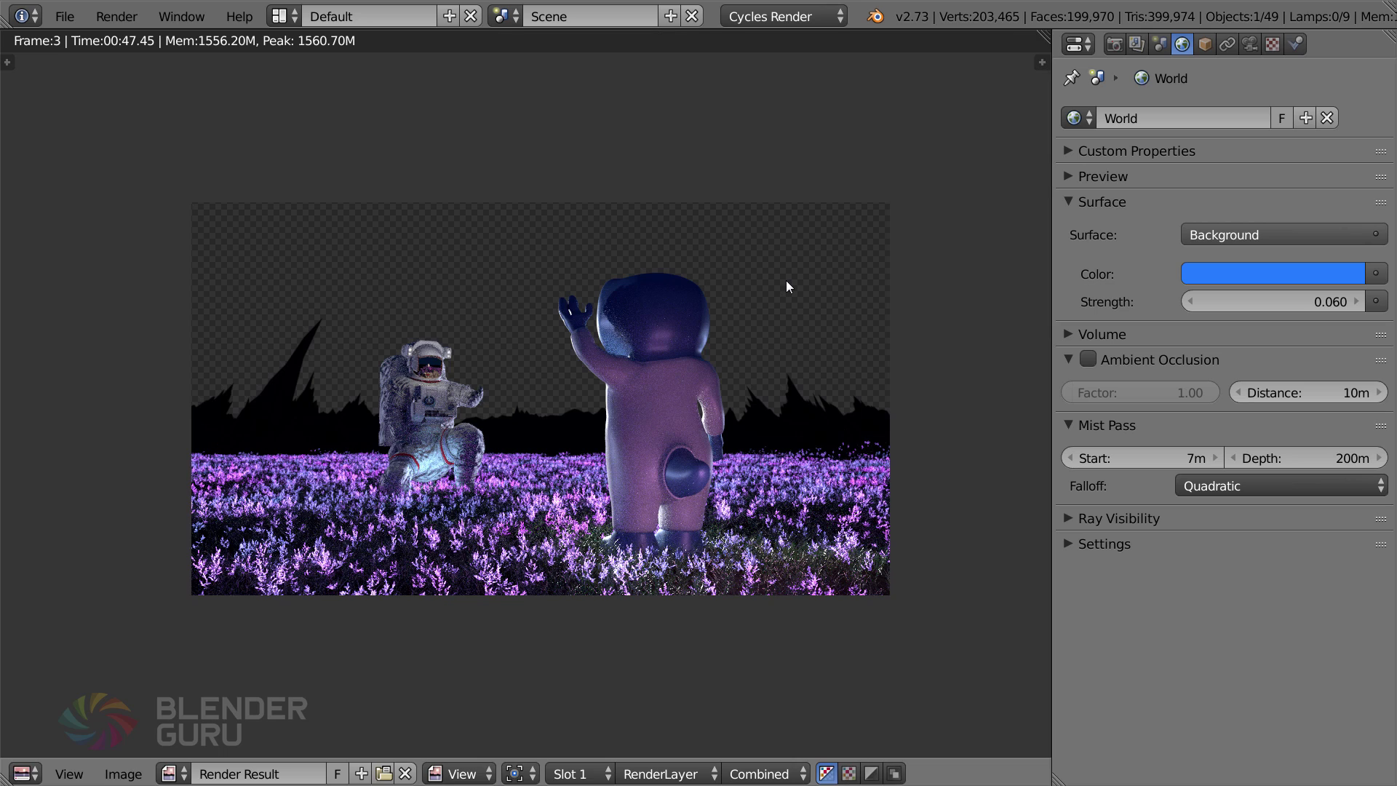
{"action": "left_click", "coordinate": [579, 774]}
{"action": "left_click", "coordinate": [598, 720]}
{"action": "key", "text": "F12"}
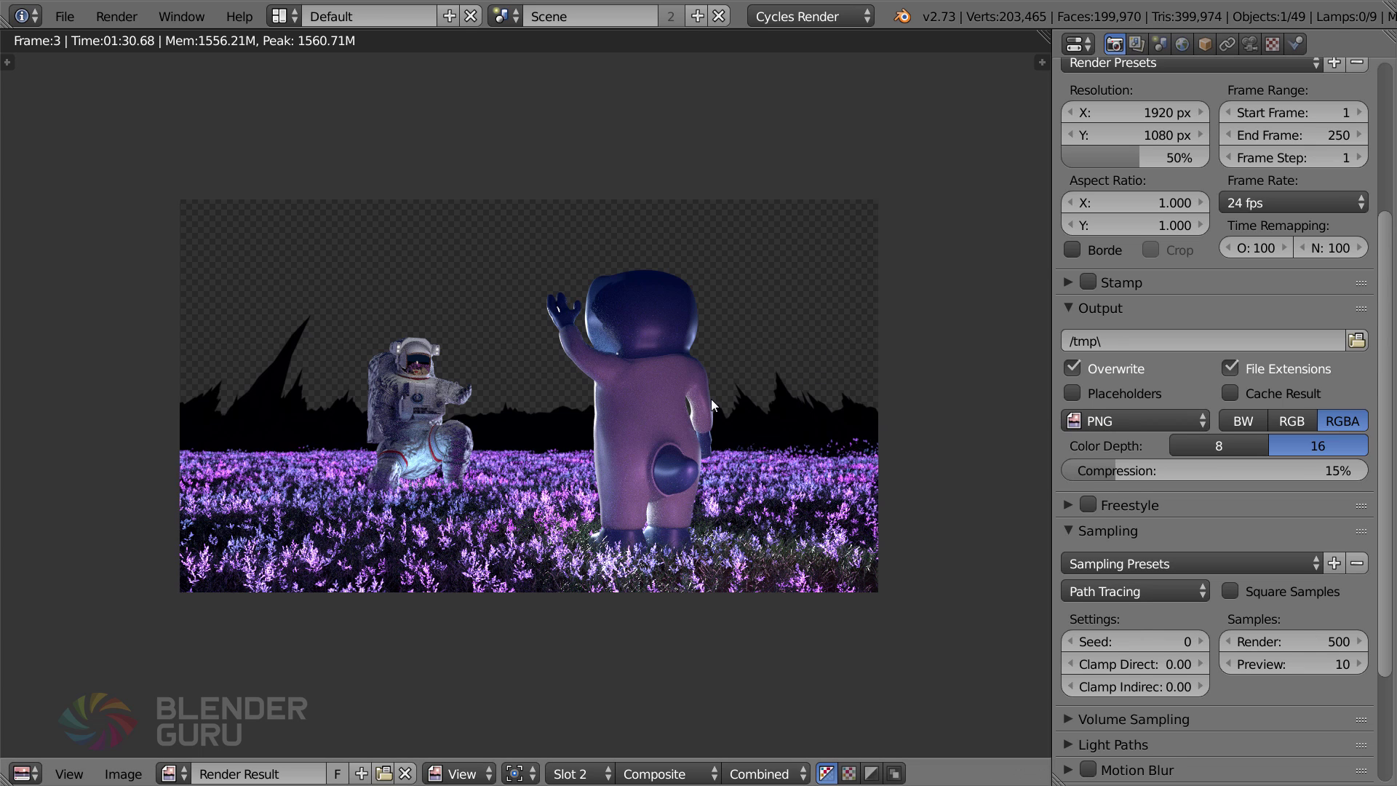
Save the rendered image over tutorialPNG.png in the Practice folder
{"action": "key", "text": "F3"}
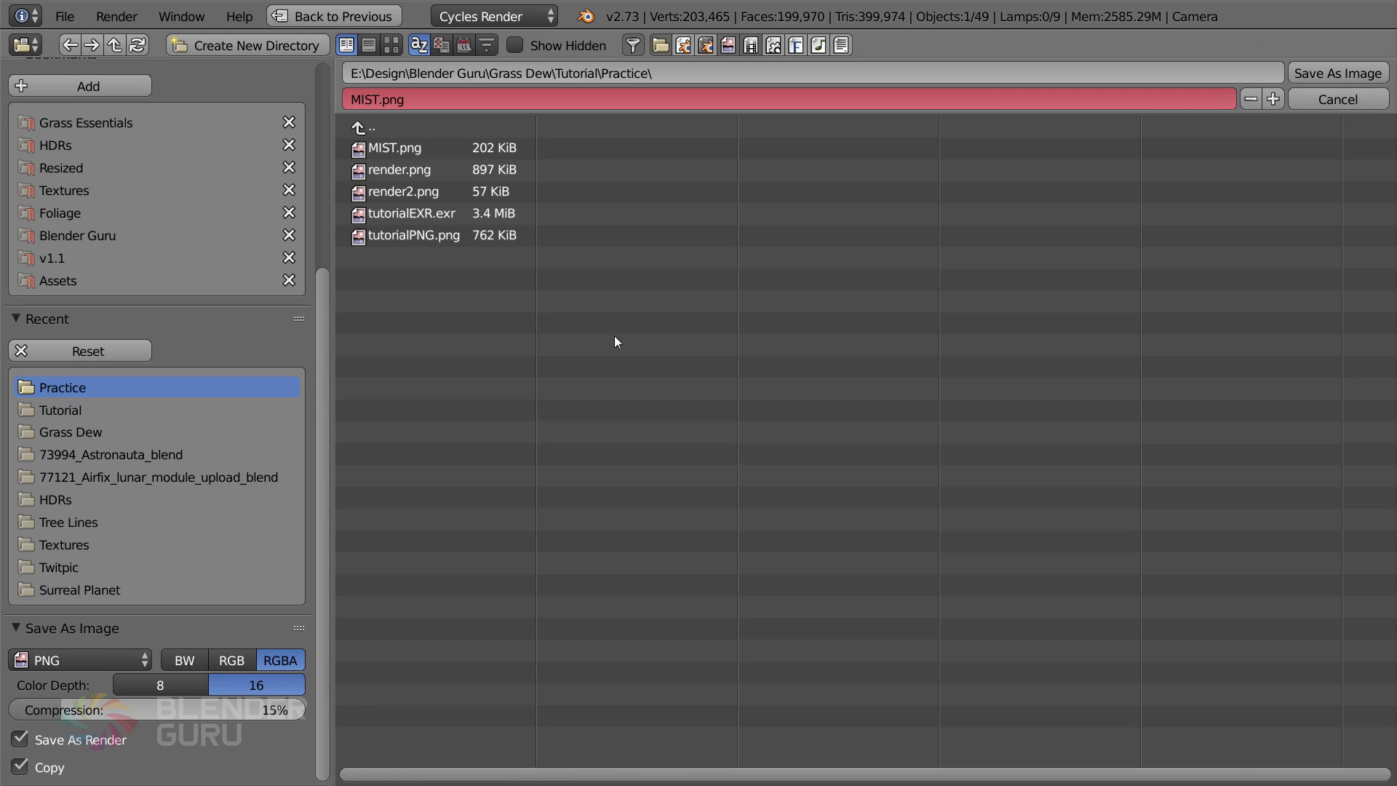
{"action": "left_click", "coordinate": [429, 234]}
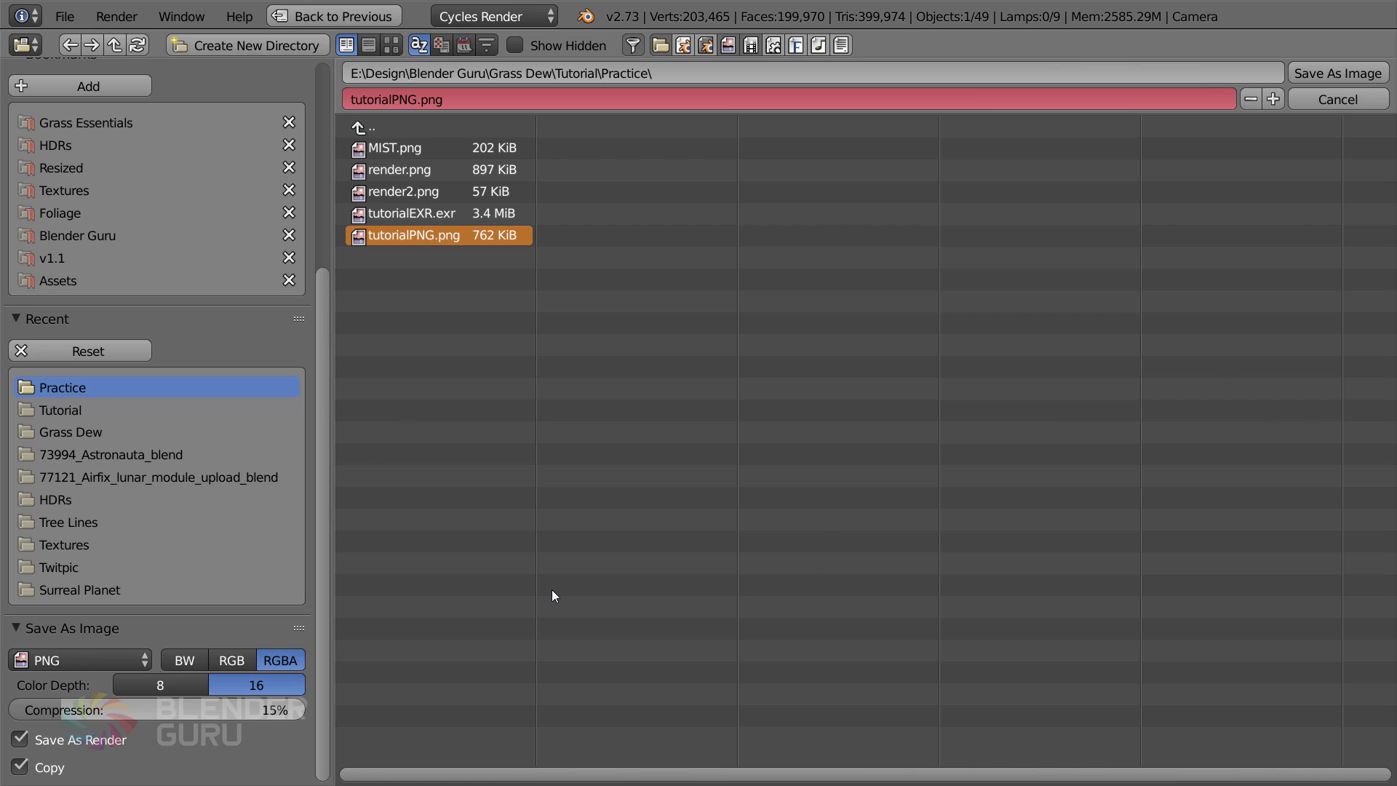
{"action": "key", "text": "Return"}
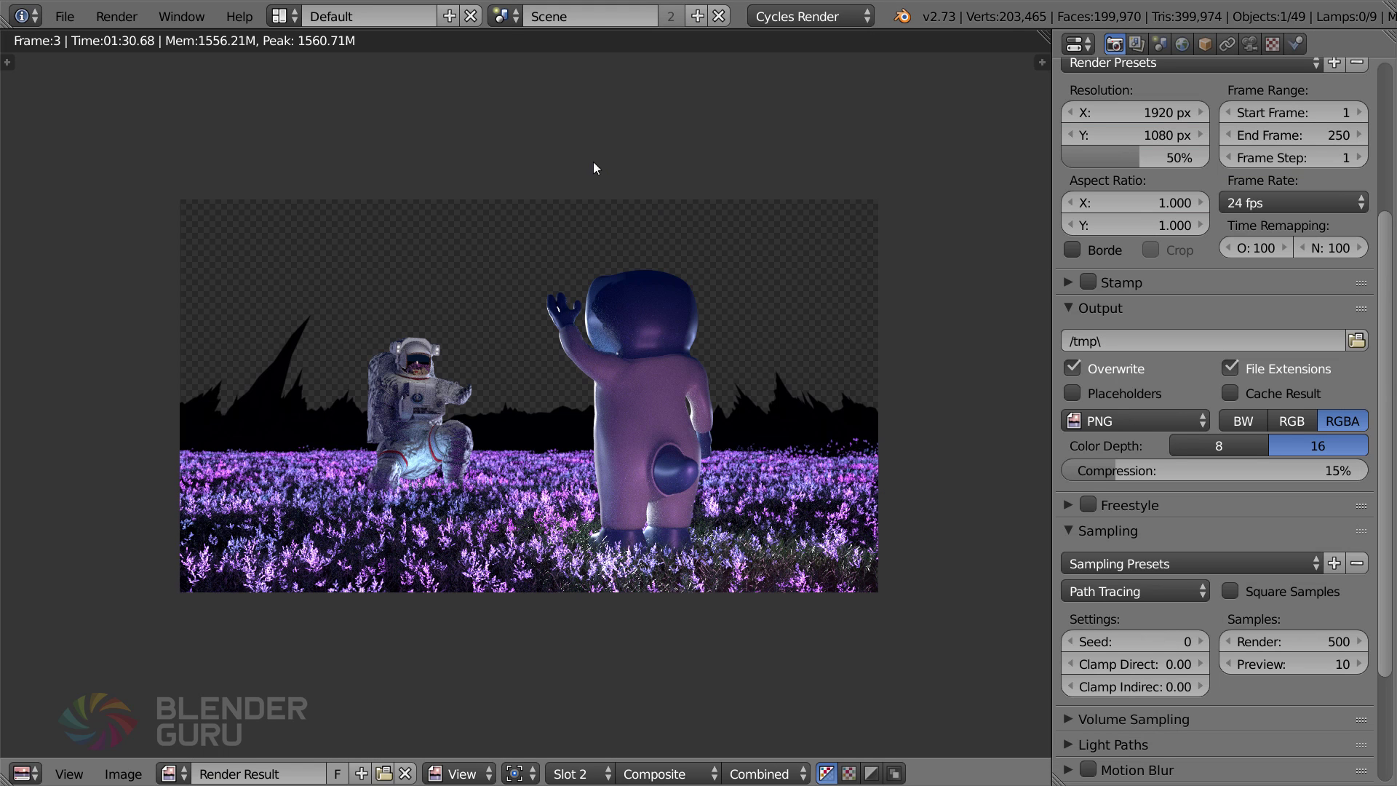
Switch to the Compositing screen layout and connect the Render Layers Mist output to the Composite node's Image input
{"action": "left_click", "coordinate": [285, 16]}
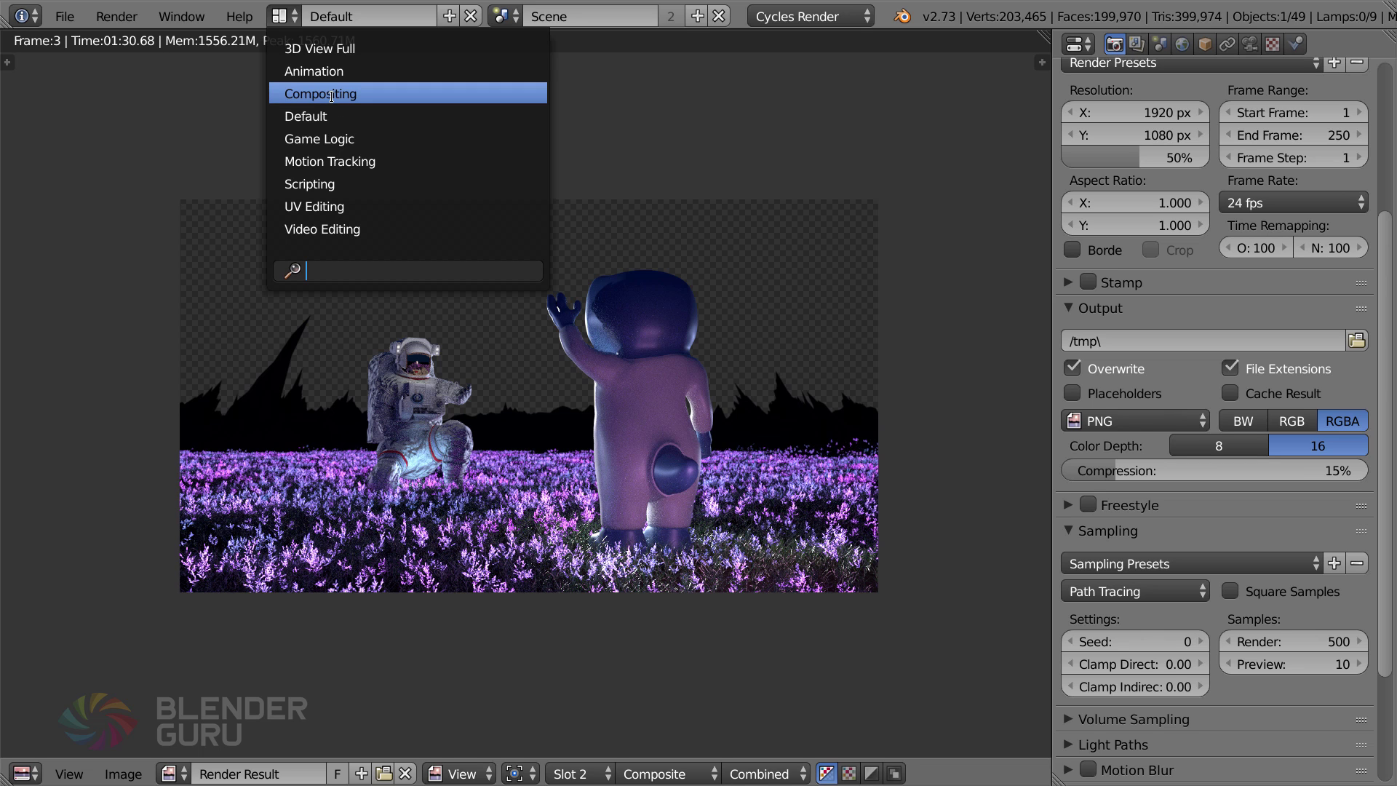
{"action": "left_click", "coordinate": [331, 96]}
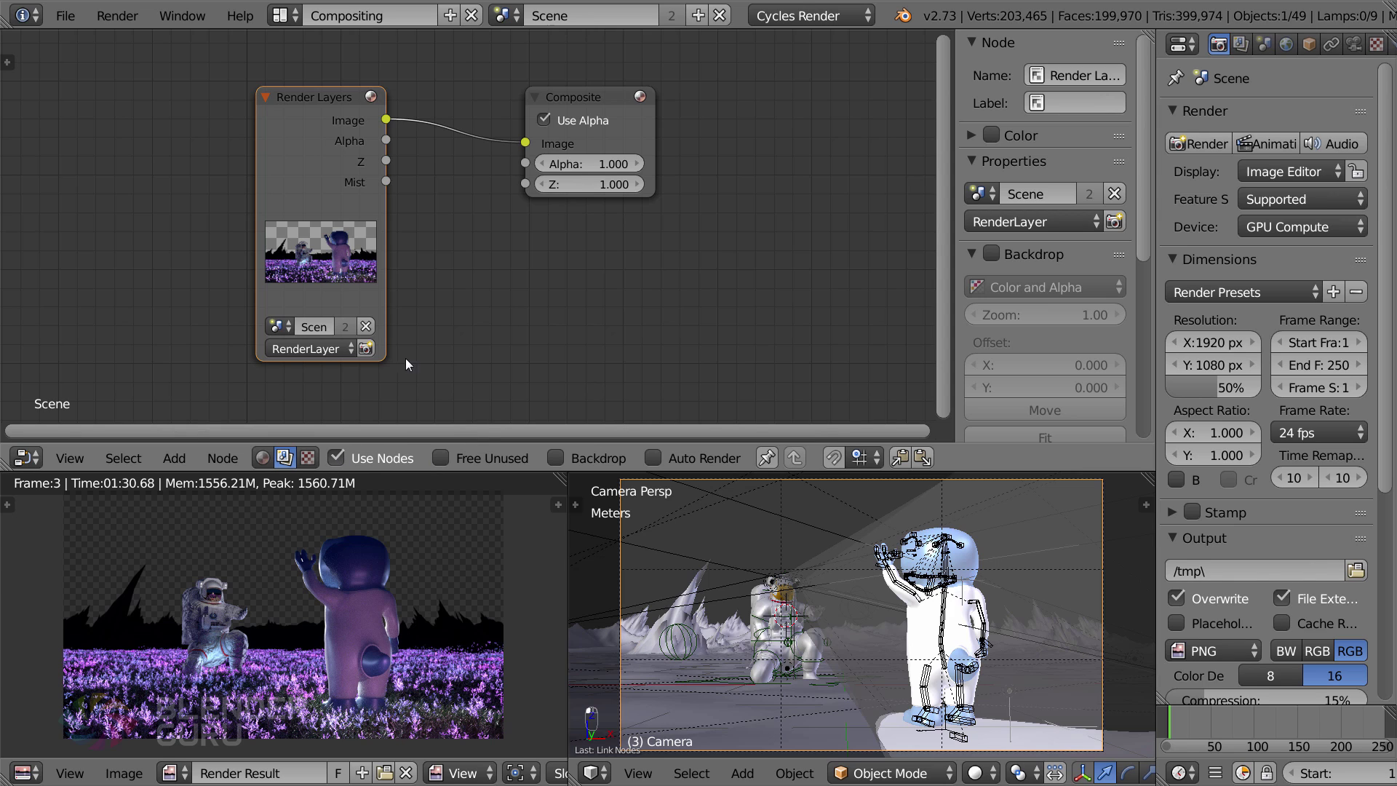
{"action": "left_click_drag", "start_coordinate": [279, 162], "coordinate": [524, 143]}
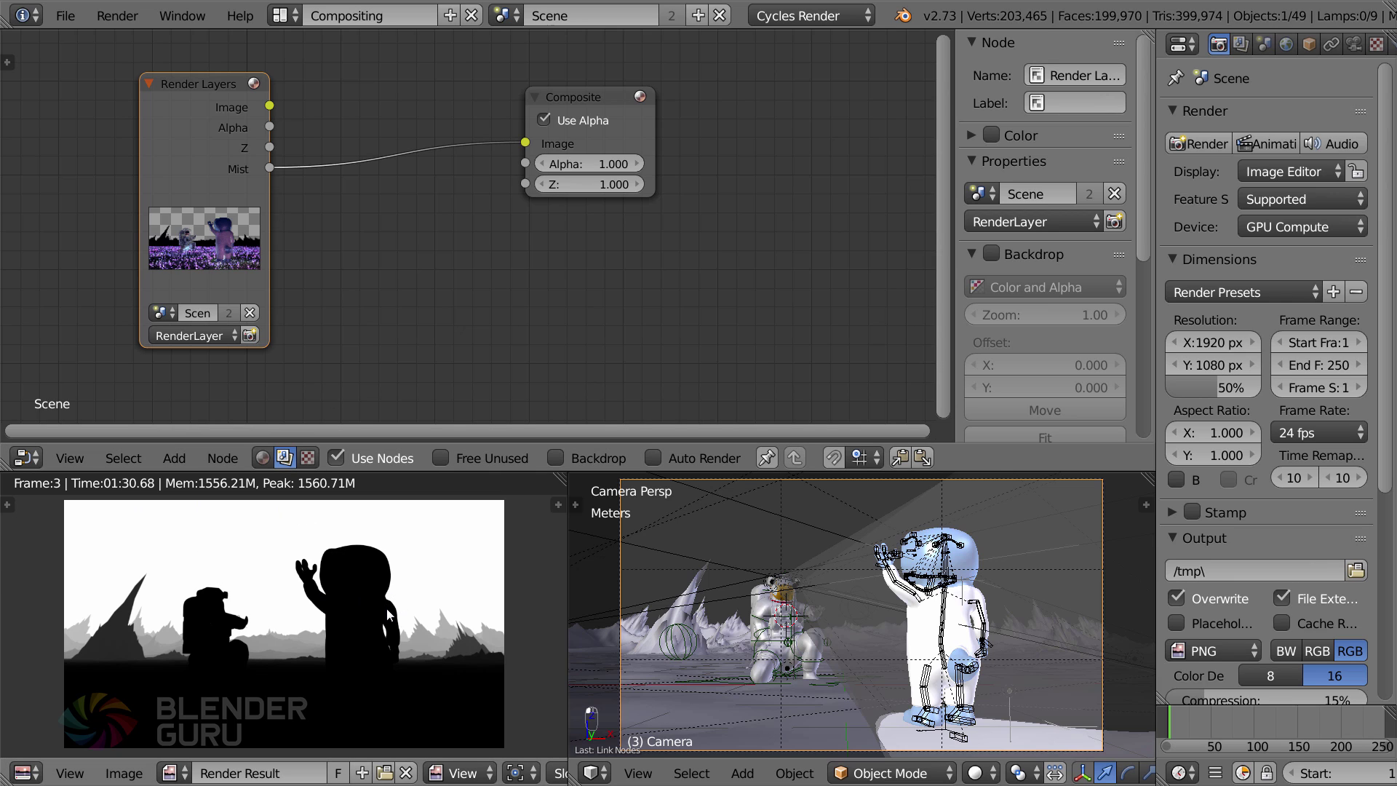
Save the mist image as tutorialMIST.png in the Practice folder
{"action": "key", "text": "F3"}
{"action": "left_click", "coordinate": [331, 100]}
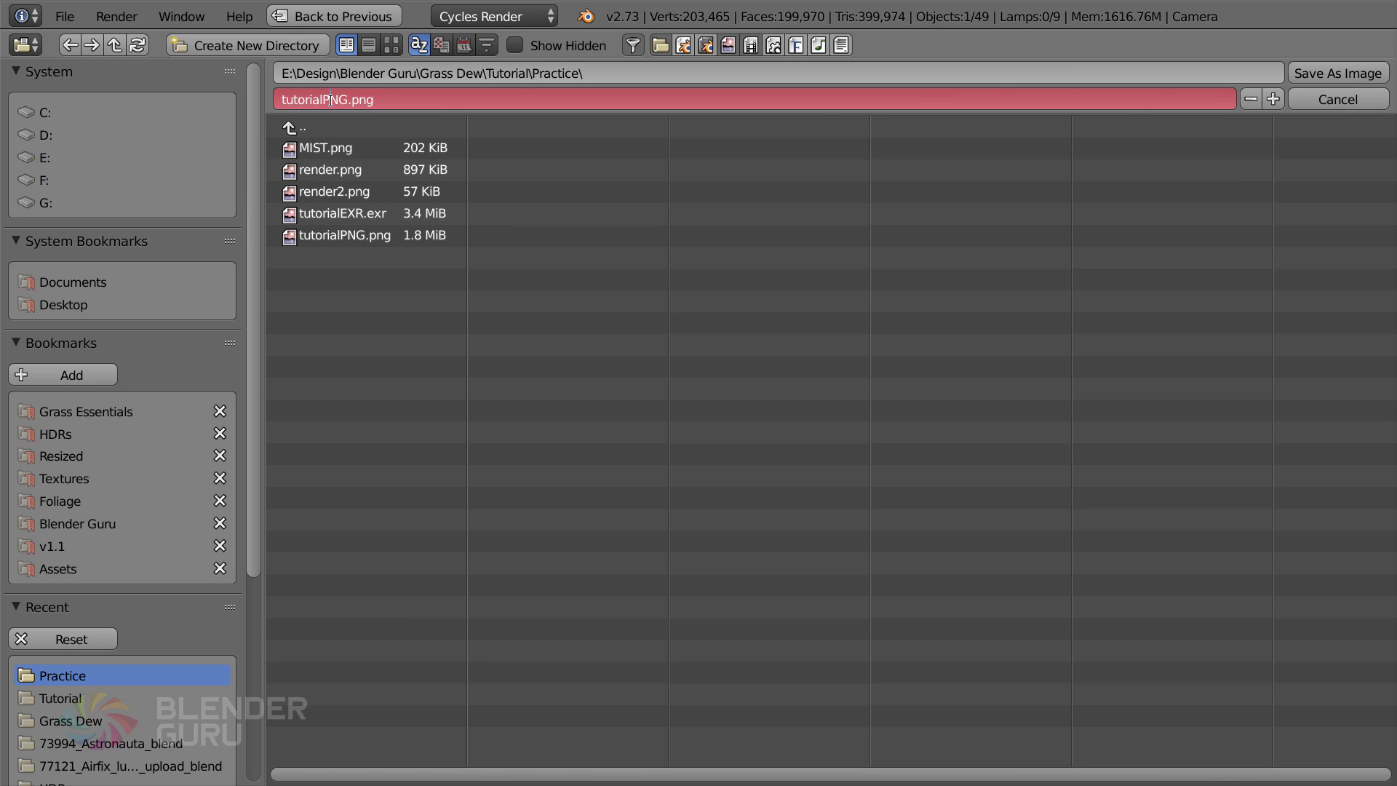
{"action": "key", "text": "Delete"}
{"action": "key", "text": "Delete"}
{"action": "key", "text": "Delete"}
{"action": "key", "text": "Delete"}
{"action": "key", "text": "Delete"}
{"action": "key", "text": "Delete"}
{"action": "key", "text": "Delete"}
{"action": "type", "text": "MIST"}
{"action": "key", "text": "Return"}
{"action": "left_click", "coordinate": [1347, 72]}
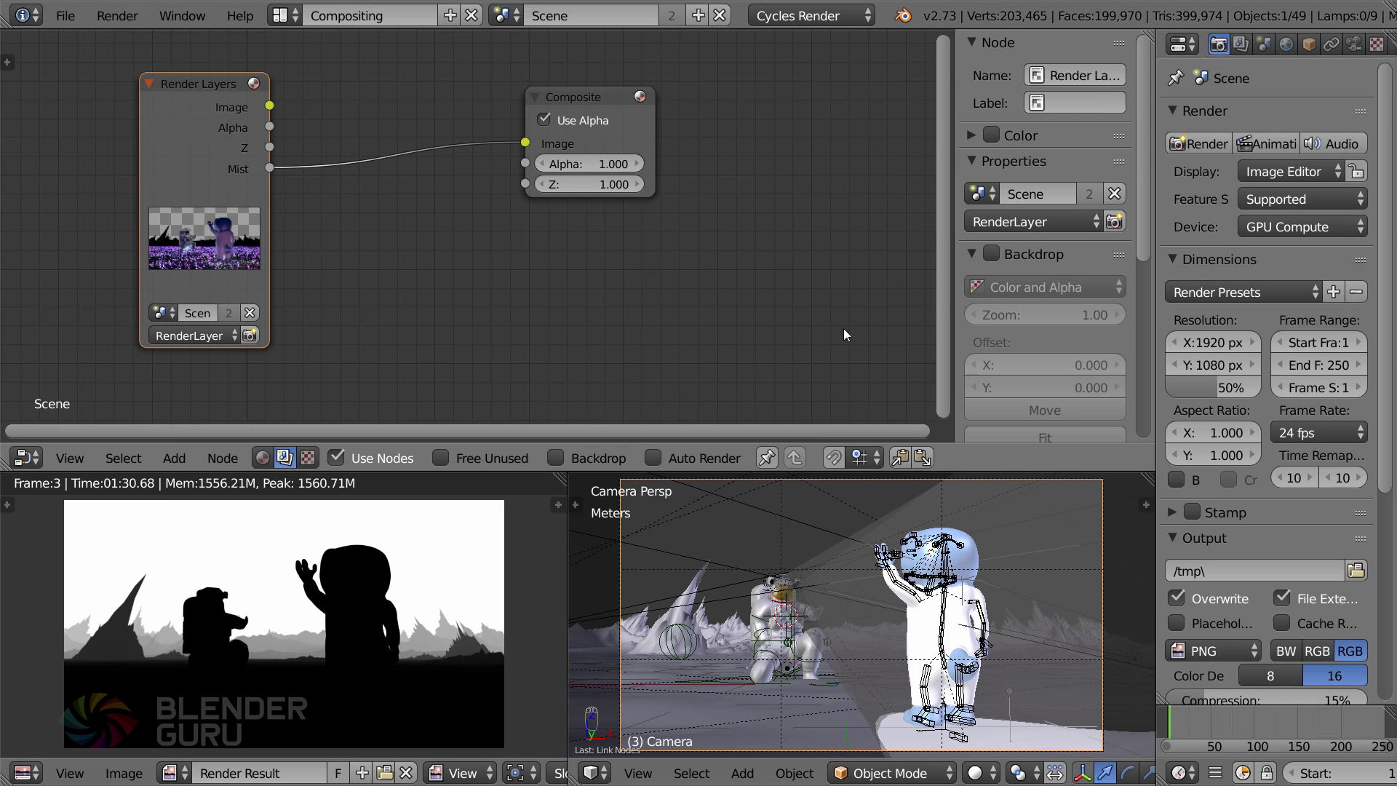
Switch to Photoshop and open tutorialMIST and tutorialPNG together from the Practice folder
{"action": "key", "text": "alt+Tab"}
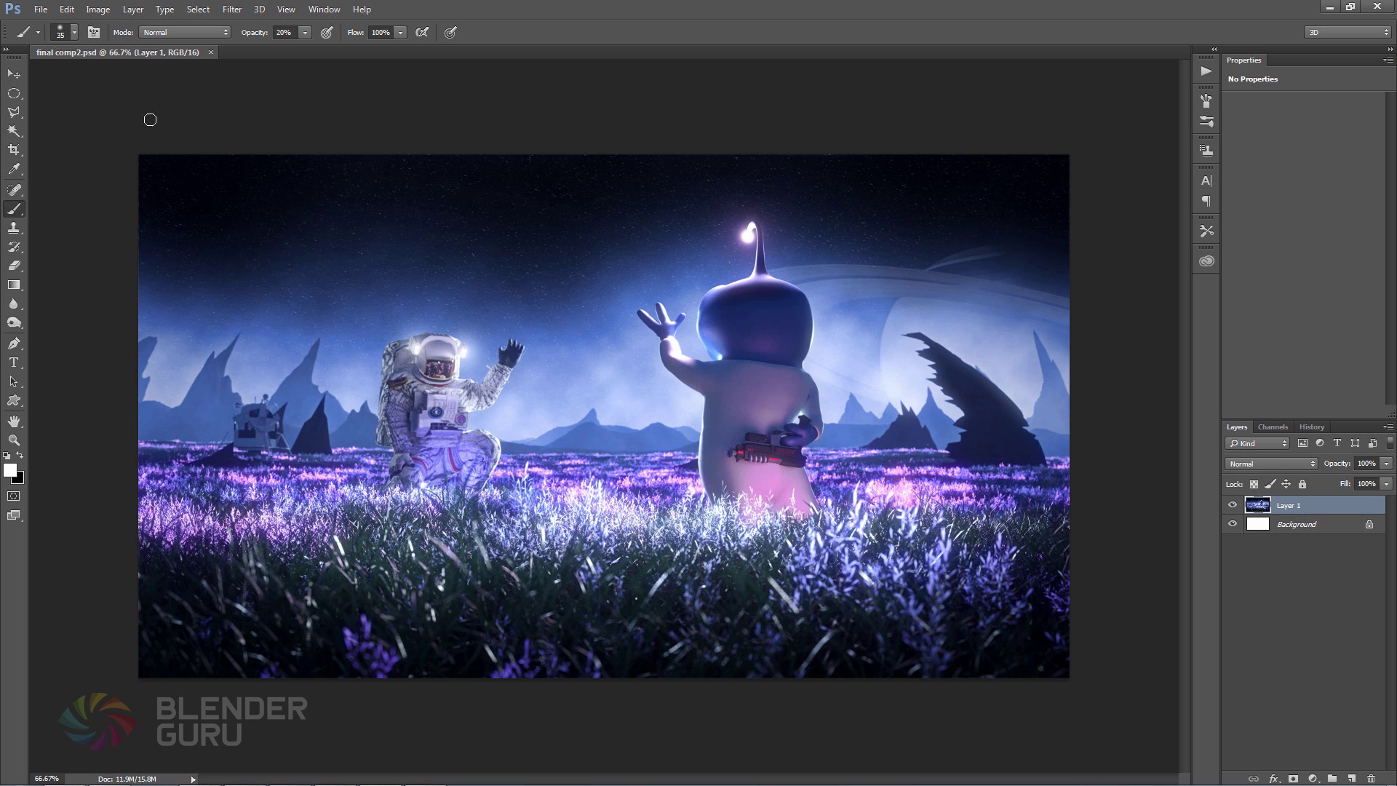
{"action": "left_click", "coordinate": [41, 10]}
{"action": "left_click", "coordinate": [55, 40]}
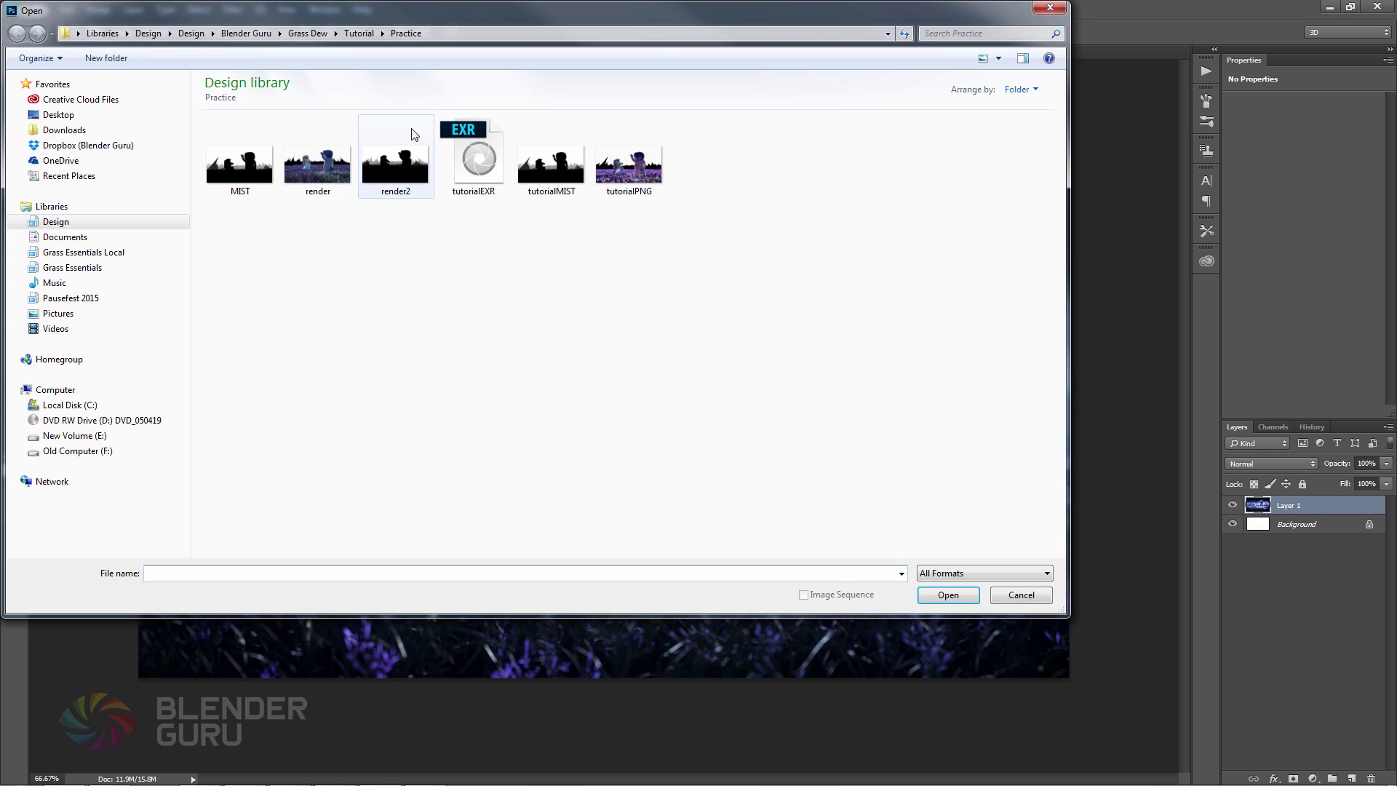
{"action": "left_click", "coordinate": [570, 164]}
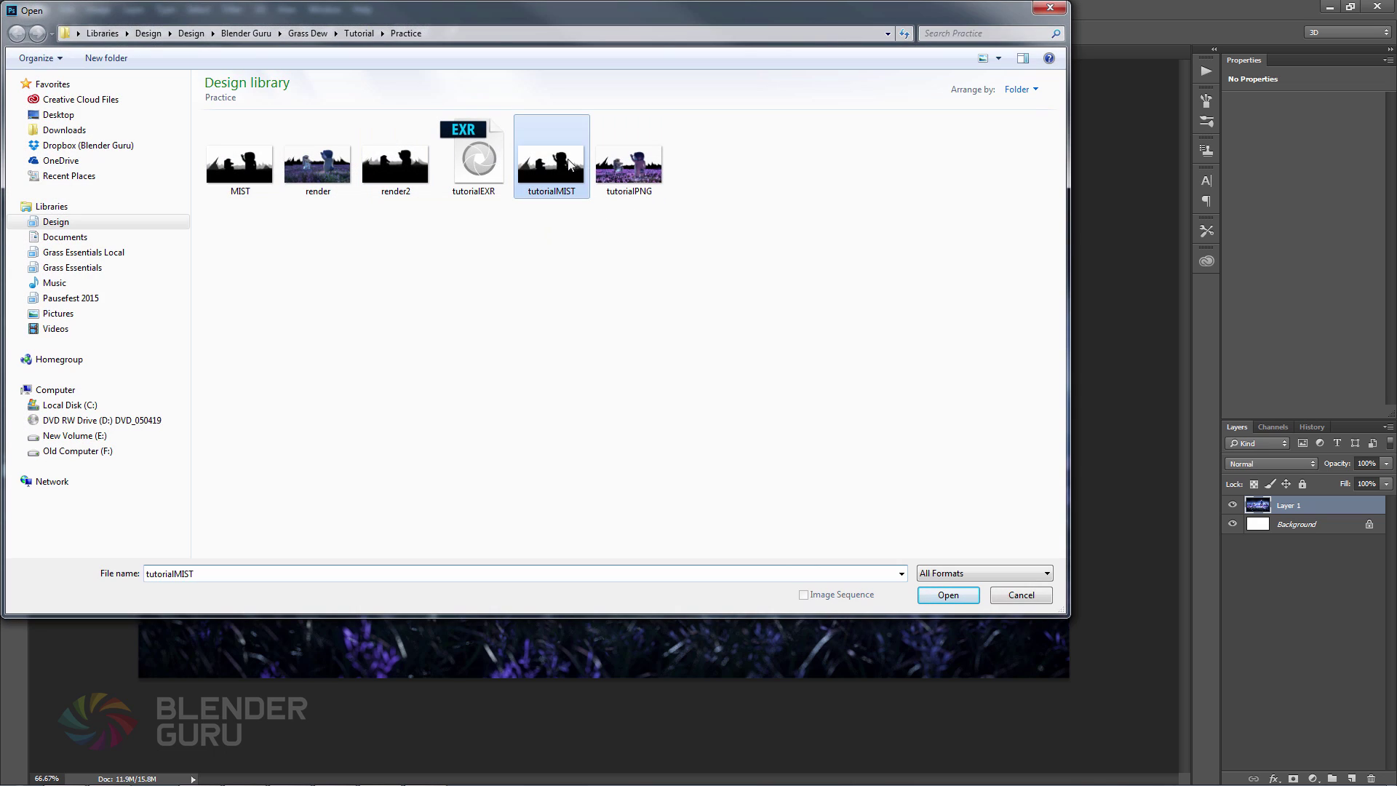
{"action": "left_click", "coordinate": [629, 164], "text": "ctrl"}
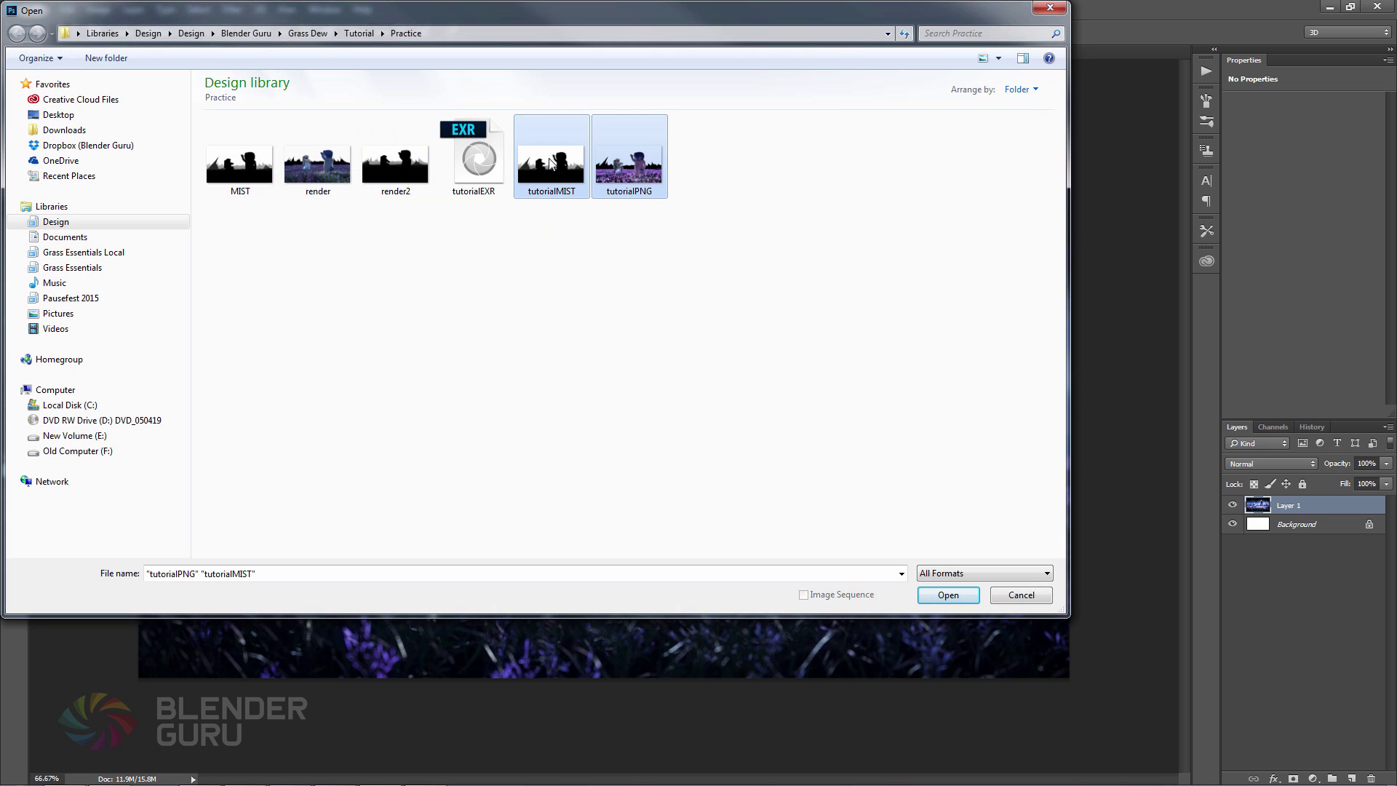
{"action": "left_click", "coordinate": [948, 595]}
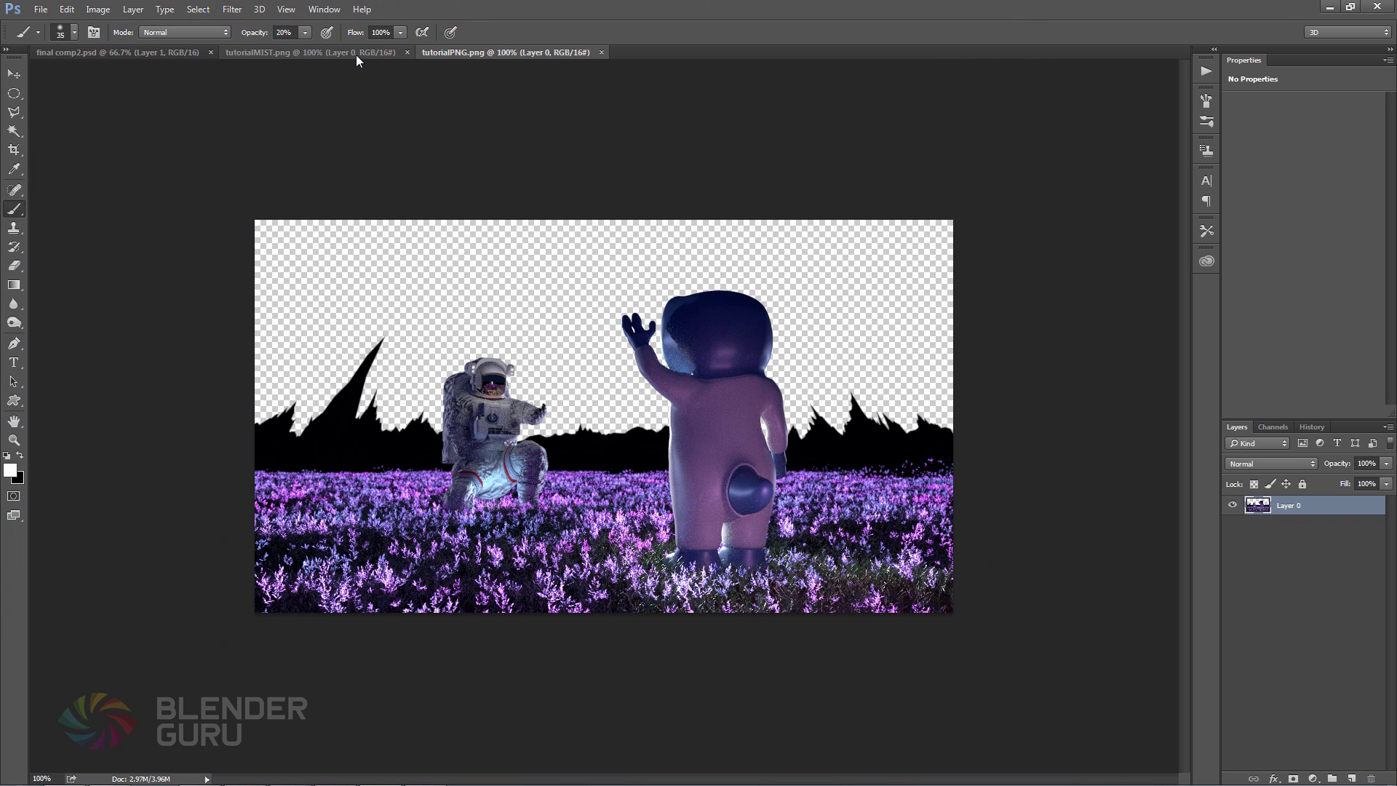
Compare the mist pass in tutorialMIST with the colour render in tutorialPNG
{"action": "left_click", "coordinate": [356, 54]}
{"action": "left_click", "coordinate": [480, 55]}
{"action": "left_click", "coordinate": [378, 53]}
{"action": "left_click", "coordinate": [457, 53]}
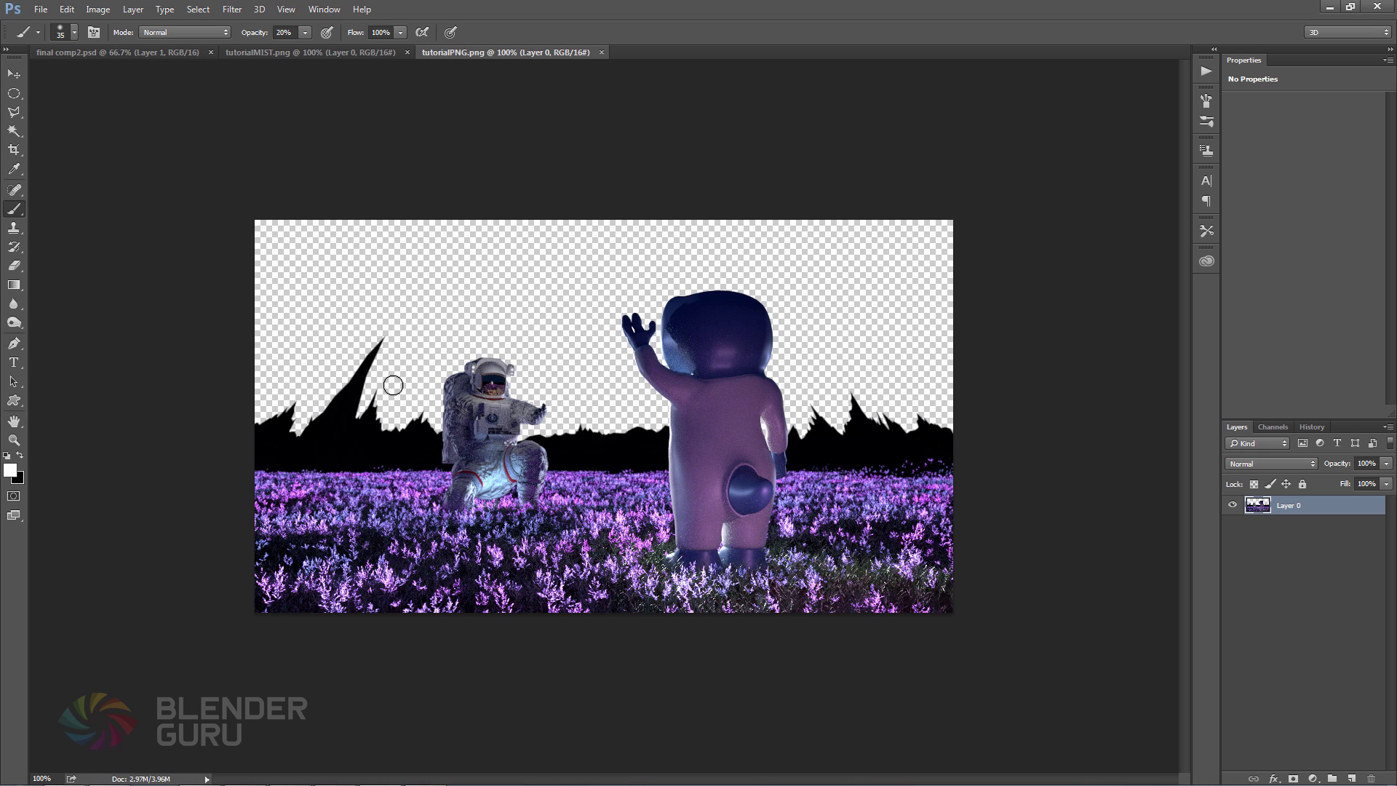
{"action": "left_click", "coordinate": [369, 56]}
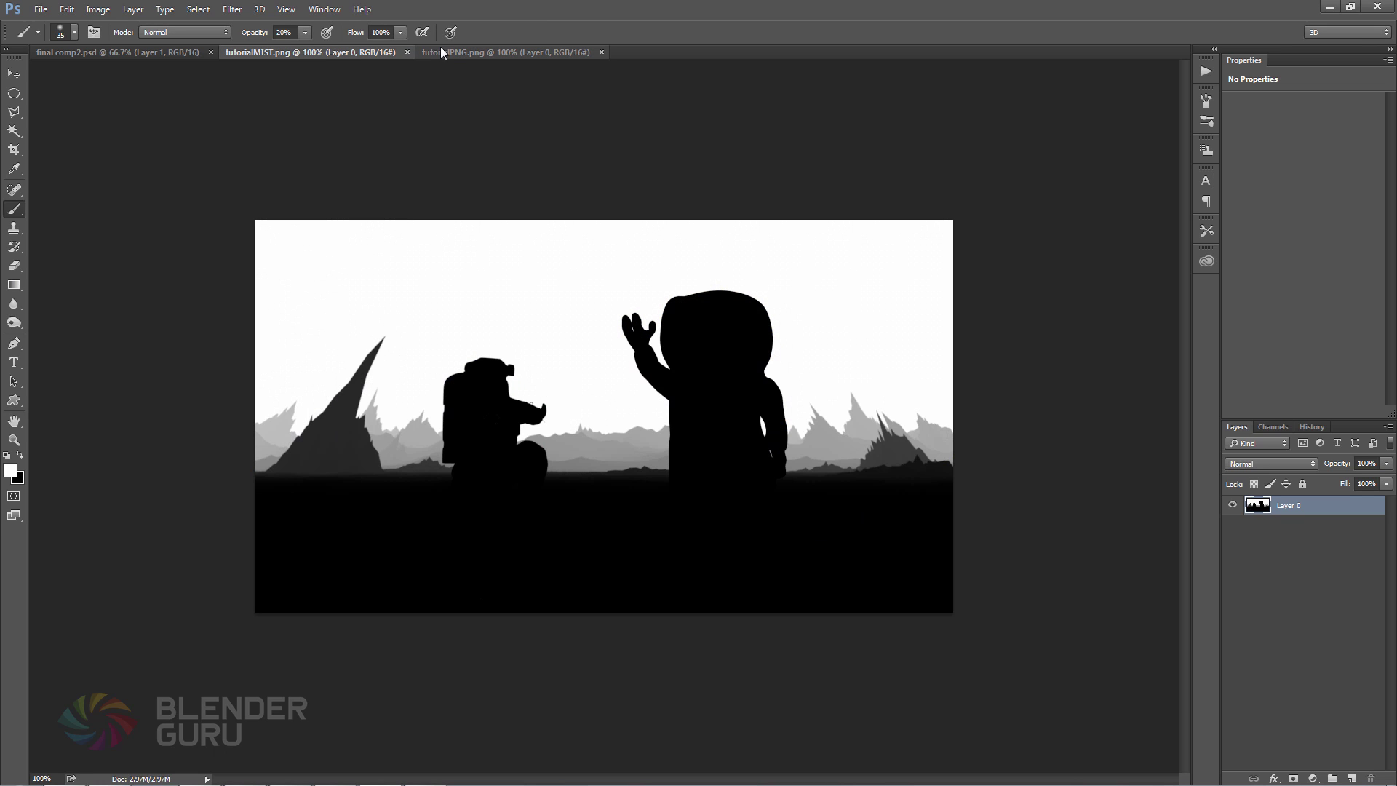
{"action": "left_click", "coordinate": [469, 57]}
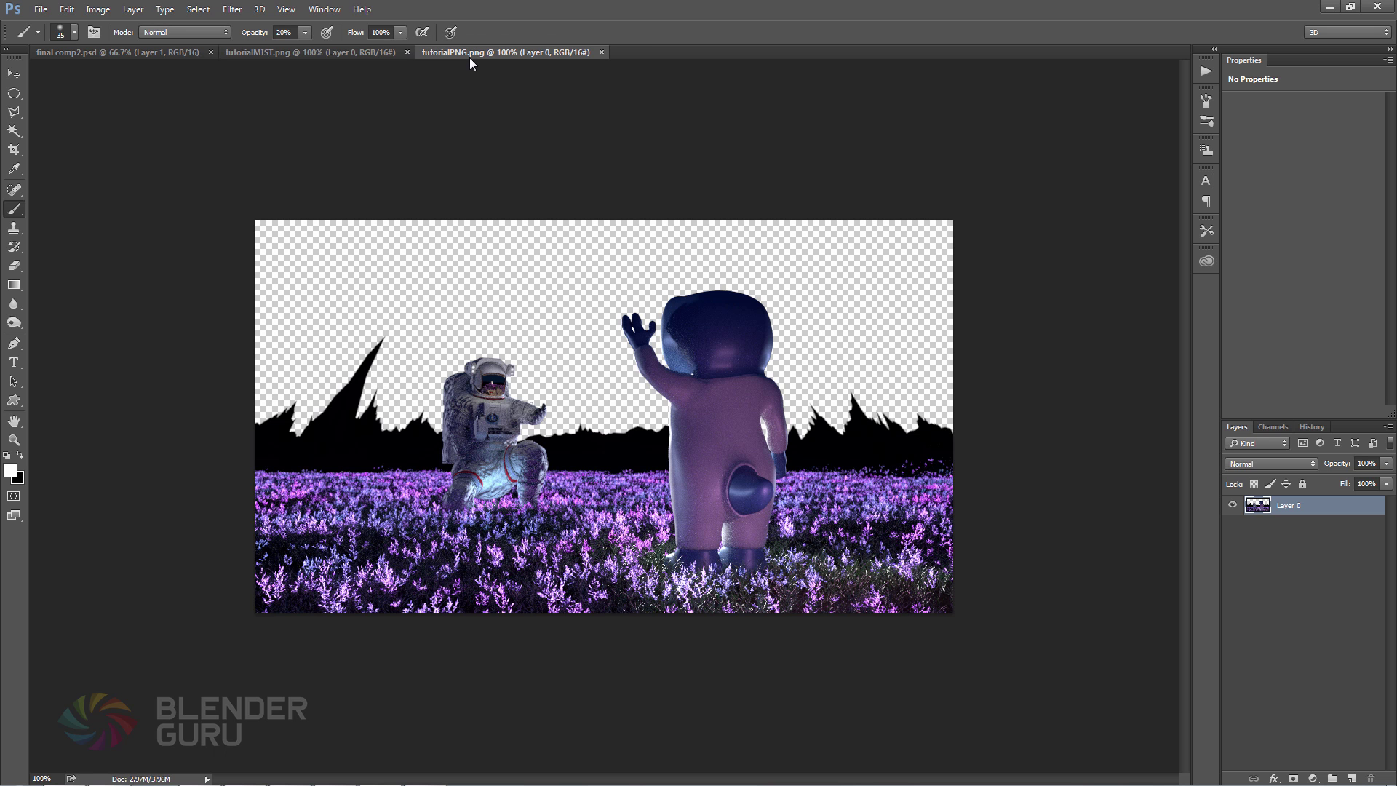
Copy the whole tutorialMIST image and paste it as a new layer into tutorialPNG
{"action": "left_click", "coordinate": [386, 54]}
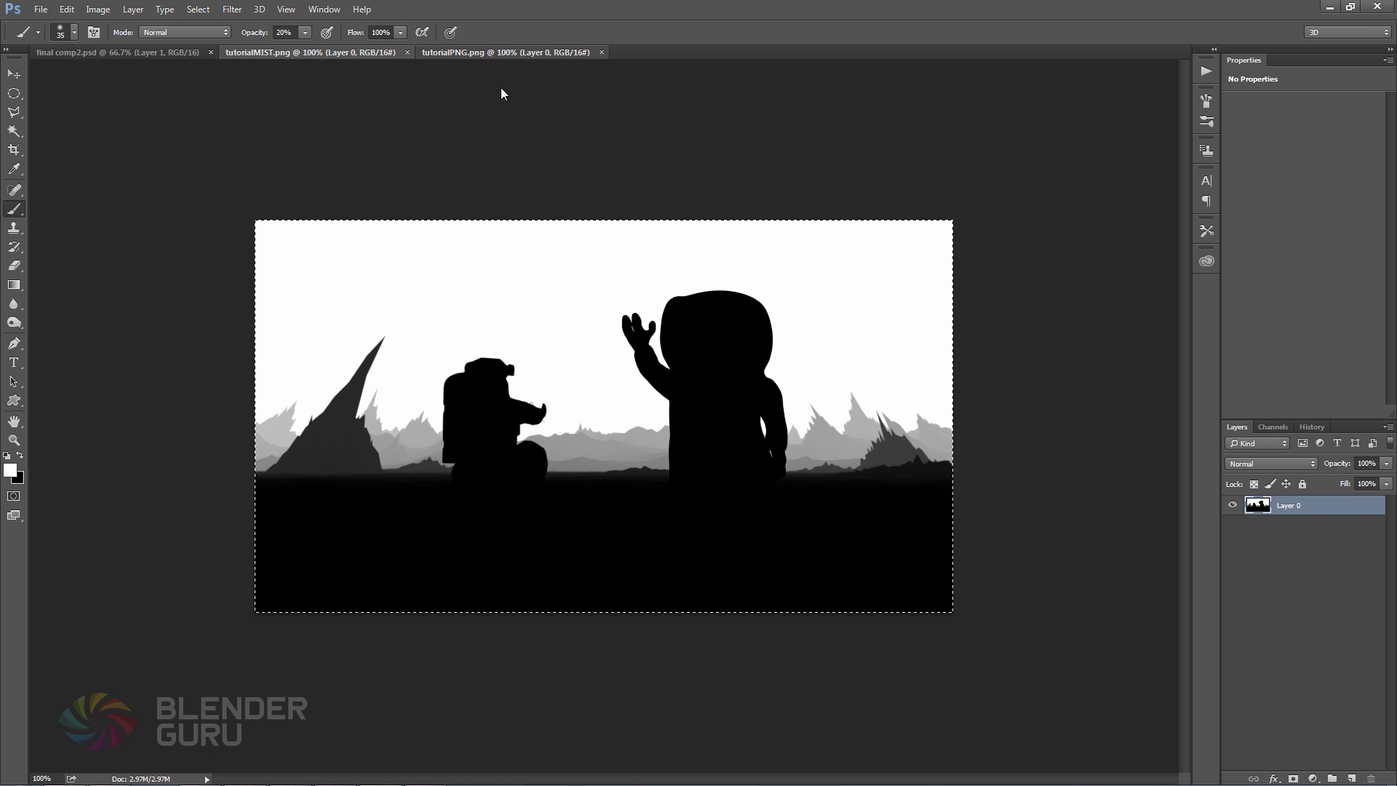
{"action": "left_click", "coordinate": [502, 54]}
{"action": "key", "text": "ctrl+v"}
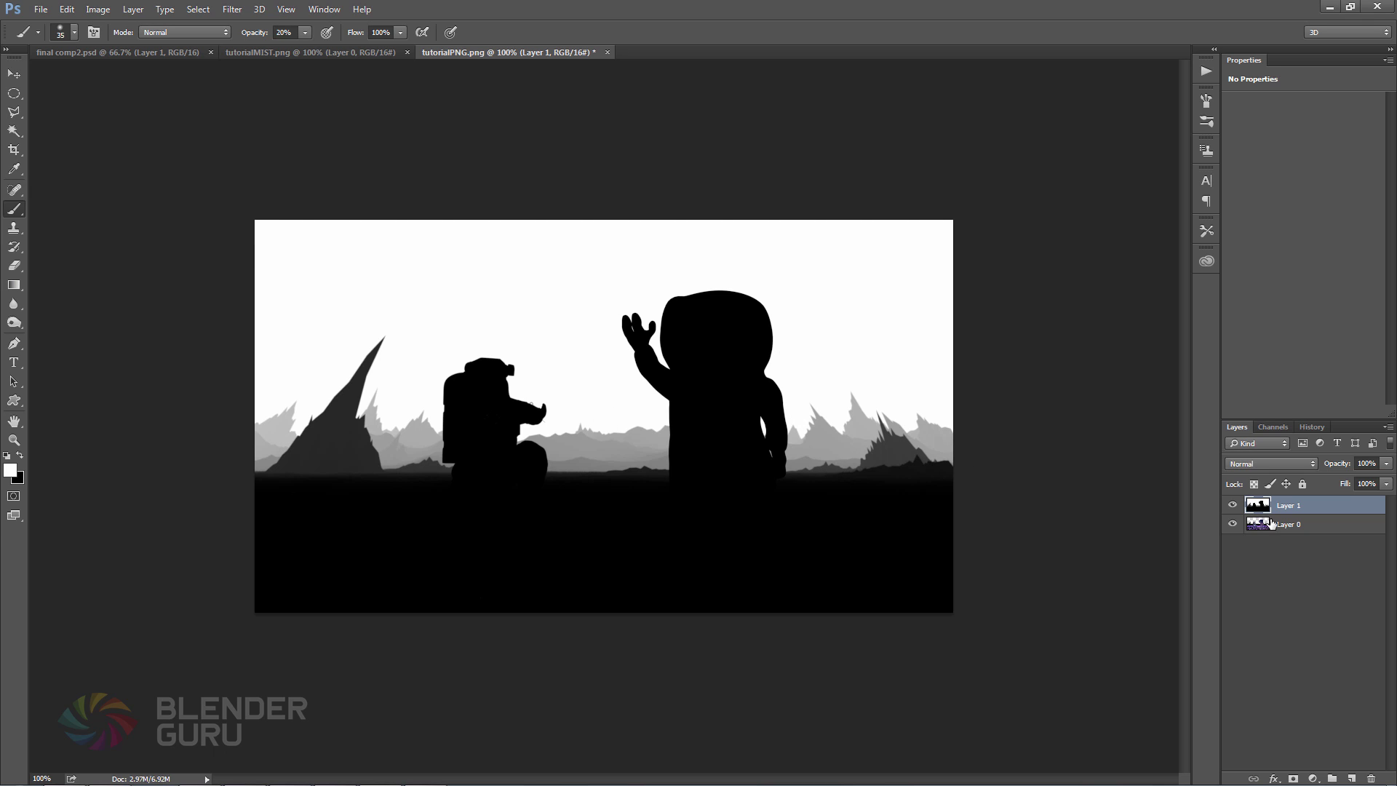
Set the mist layer's blend mode to Screen and compare the image with the layer hidden and shown
{"action": "left_click", "coordinate": [1245, 472]}
{"action": "left_click", "coordinate": [1251, 565]}
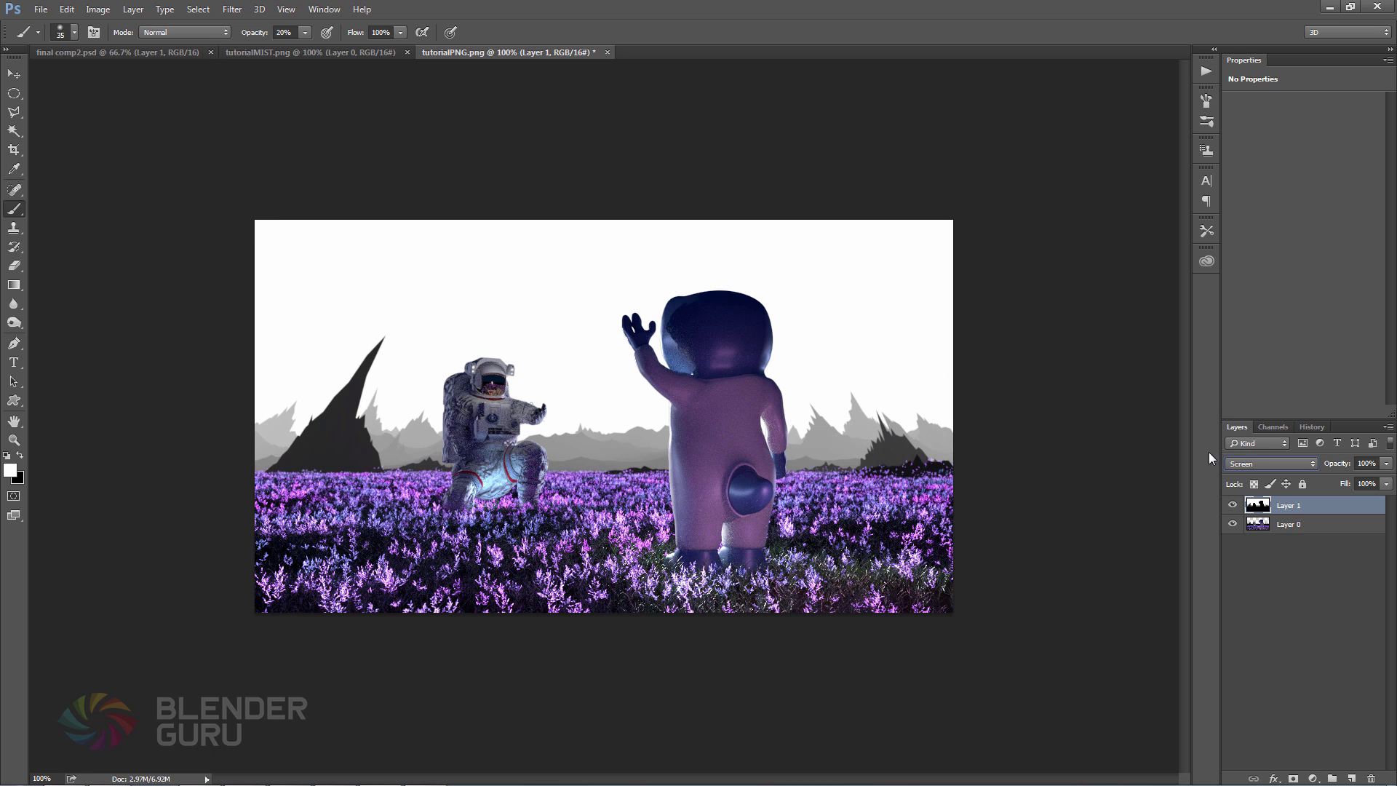
{"action": "left_click", "coordinate": [1232, 505]}
{"action": "left_click", "coordinate": [1232, 505]}
Convert the mist layer, Layer 1, to a smart object and open its contents for editing
{"action": "right_click", "coordinate": [1299, 511]}
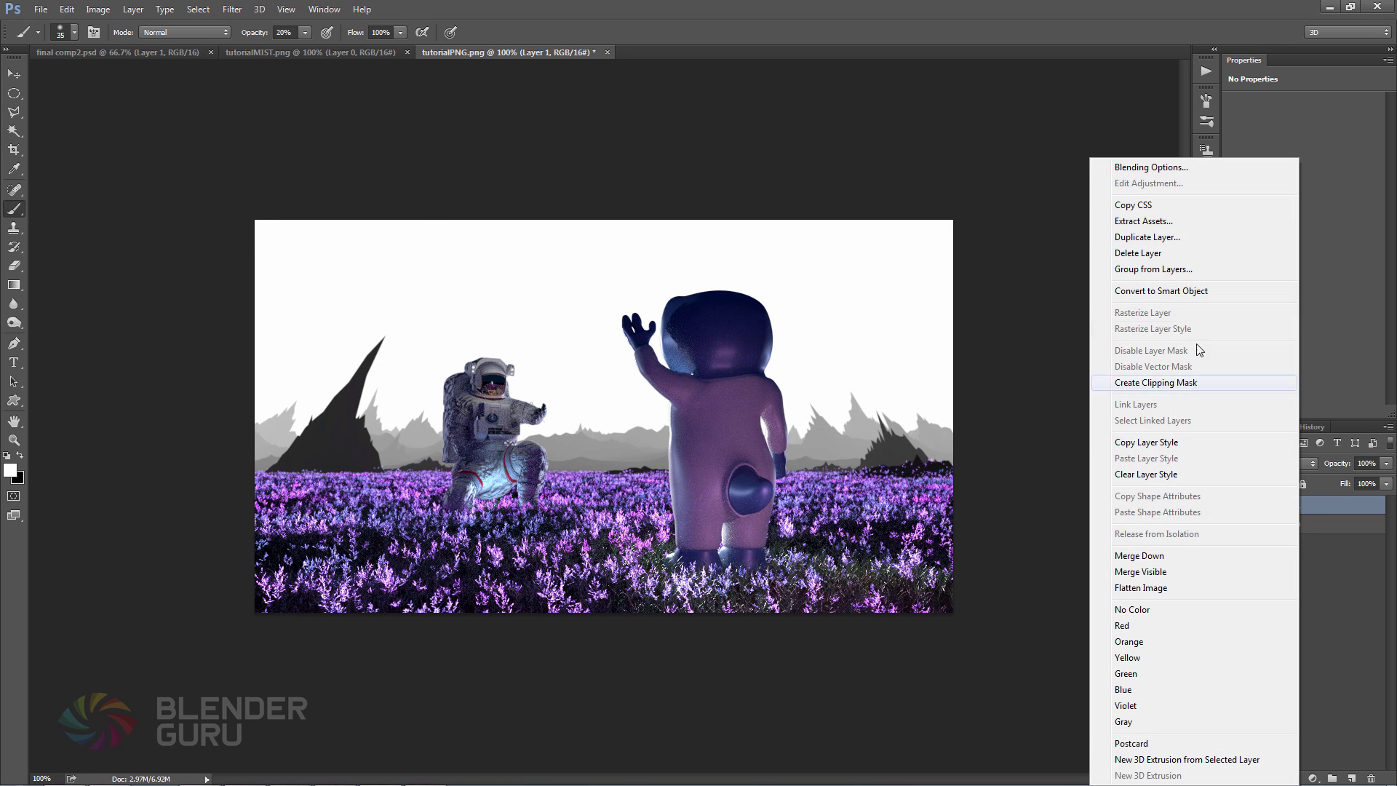
{"action": "left_click", "coordinate": [1186, 300]}
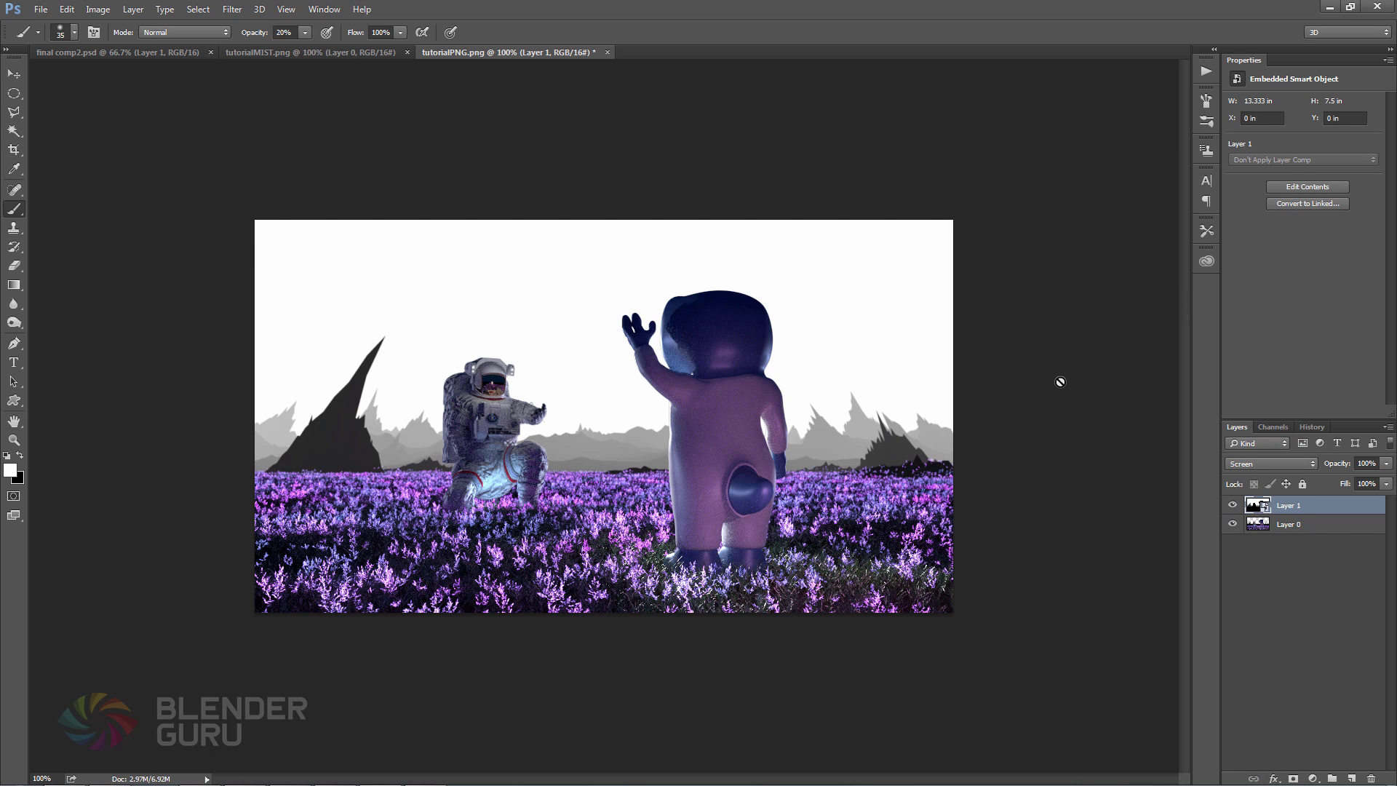
{"action": "double_click", "coordinate": [1255, 505]}
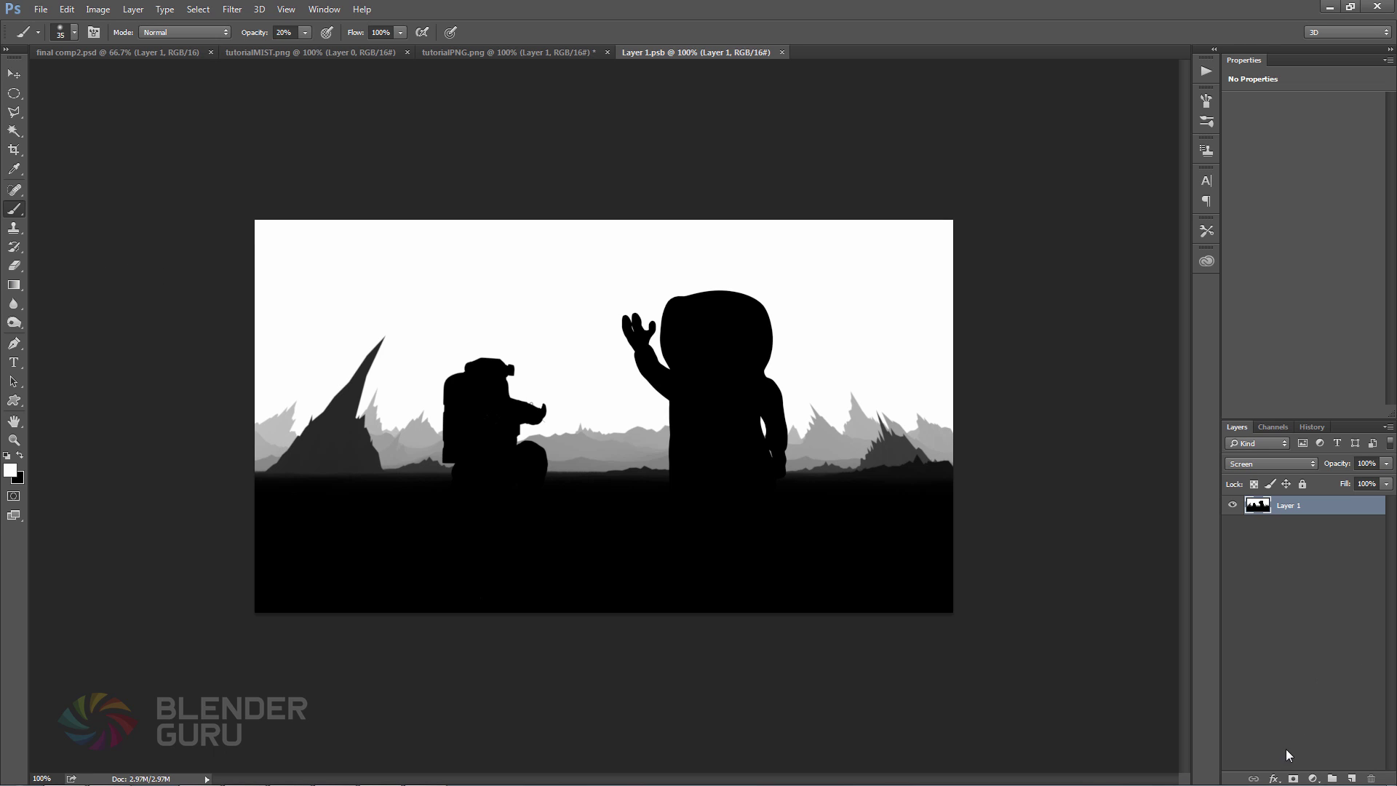
Add a layer mask to the mist layer and paint out the sky's upper-left corner with a 200 px black brush at 28% opacity
{"action": "left_click", "coordinate": [1293, 779]}
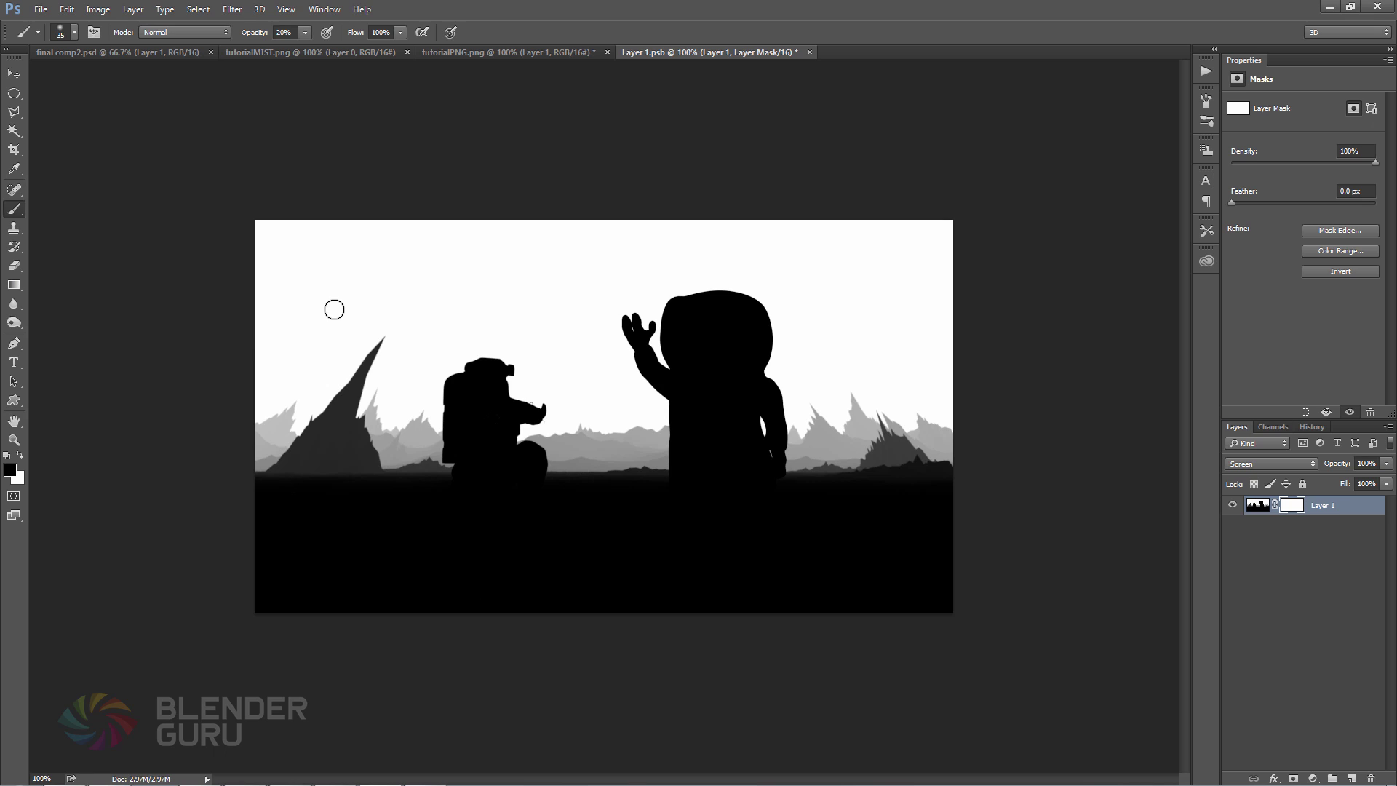
{"action": "key", "text": "bracketright"}
{"action": "key", "text": "bracketright"}
{"action": "key", "text": "bracketright"}
{"action": "key", "text": "bracketright"}
{"action": "key", "text": "bracketright"}
{"action": "key", "text": "bracketright"}
{"action": "key", "text": "bracketright"}
{"action": "key", "text": "bracketright"}
{"action": "key", "text": "bracketright"}
{"action": "key", "text": "bracketright"}
{"action": "key", "text": "bracketright"}
{"action": "left_click_drag", "start_coordinate": [262, 36], "coordinate": [264, 36]}
{"action": "mouse_move", "coordinate": [311, 296]}
{"action": "left_mouse_down"}
{"action": "mouse_move", "coordinate": [330, 216]}
{"action": "mouse_move", "coordinate": [299, 213]}
{"action": "mouse_move", "coordinate": [365, 255]}
{"action": "mouse_move", "coordinate": [360, 234]}
{"action": "mouse_move", "coordinate": [393, 222]}
{"action": "mouse_move", "coordinate": [438, 241]}
{"action": "mouse_move", "coordinate": [446, 209]}
{"action": "left_mouse_up"}
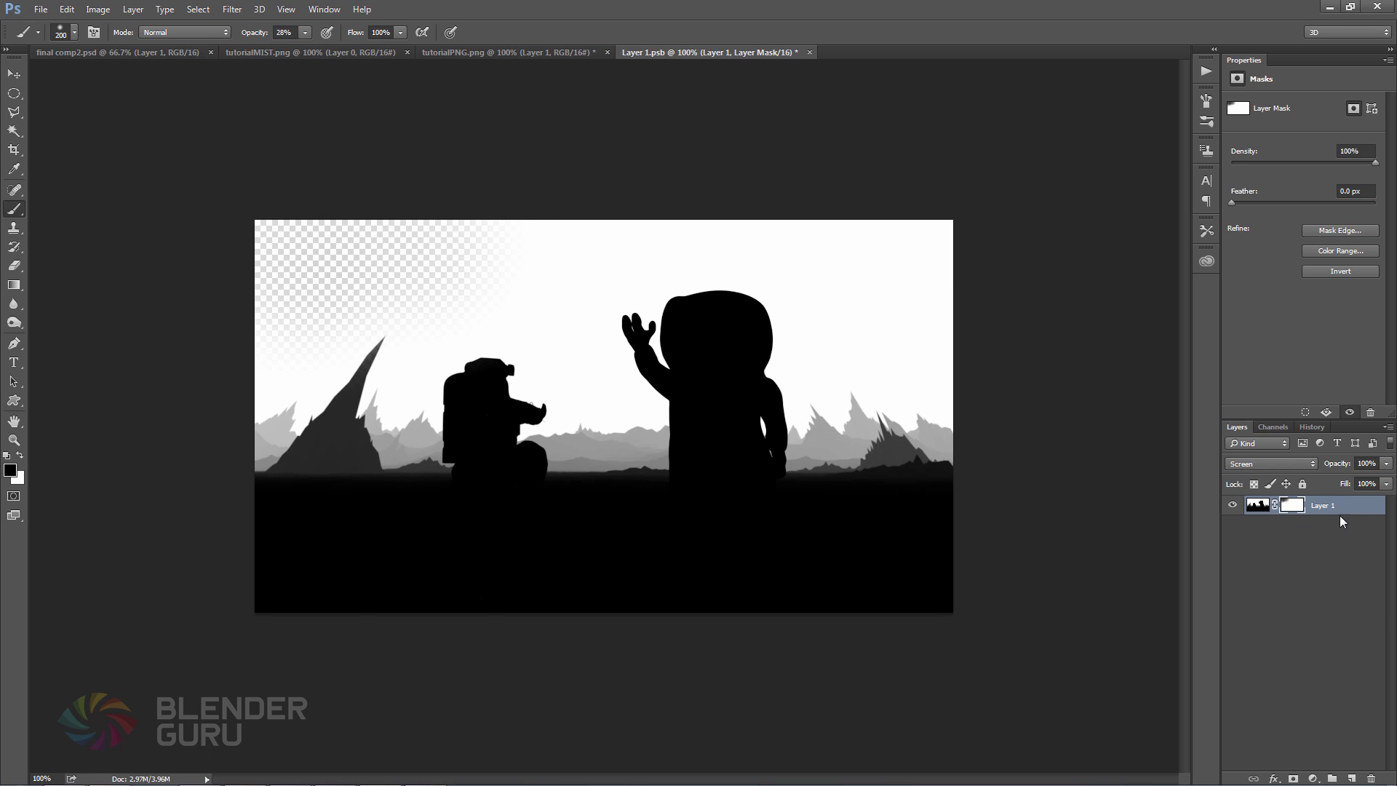
Add a new layer beneath the masked mist layer and fill it with black
{"action": "left_click", "coordinate": [1351, 778]}
{"action": "left_click_drag", "start_coordinate": [1314, 508], "coordinate": [1332, 548]}
{"action": "key", "text": "ctrl+BackSpace"}
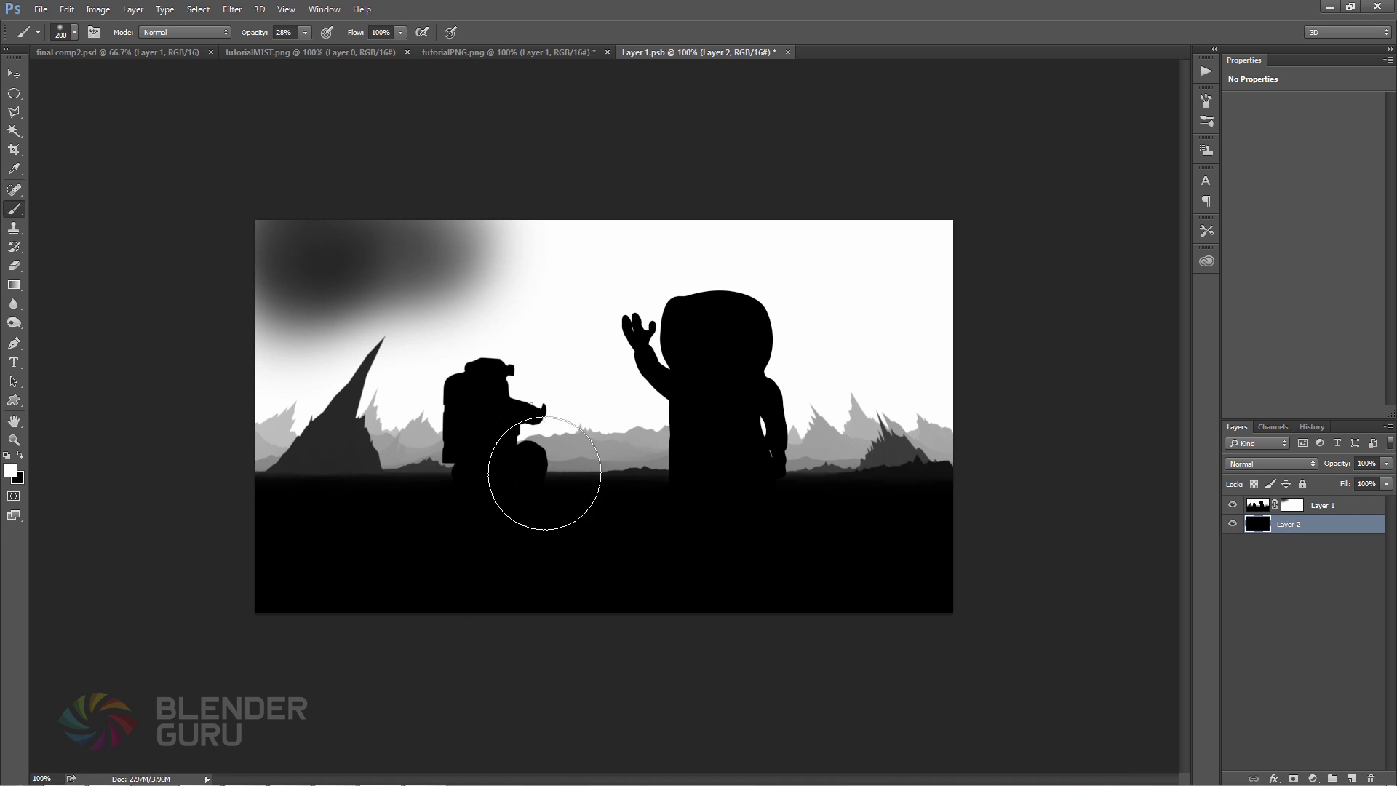
Paint black across the top of the sky on the mist layer's mask, extending the fade to the right edge
{"action": "left_click", "coordinate": [1292, 504]}
{"action": "key", "text": "x"}
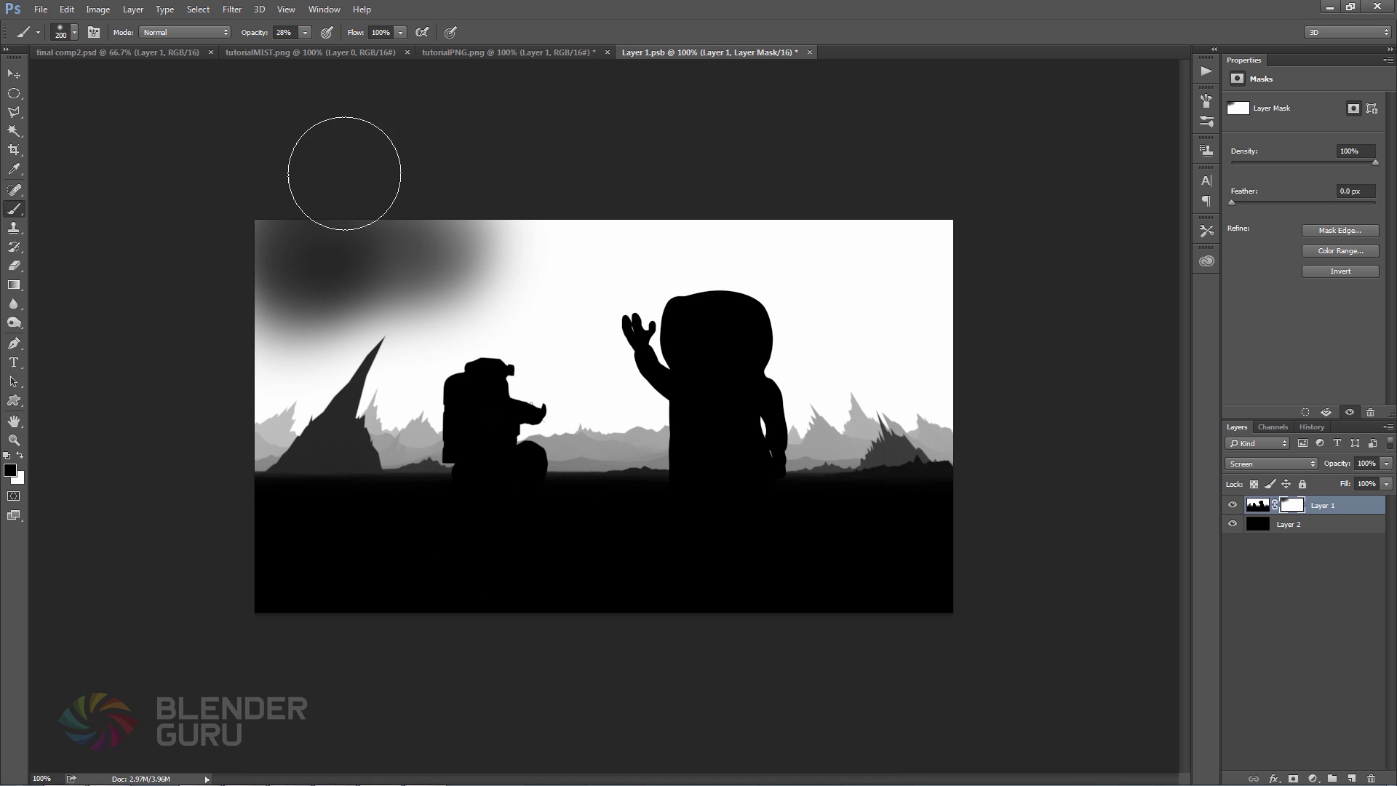
{"action": "mouse_move", "coordinate": [303, 237]}
{"action": "left_mouse_down"}
{"action": "mouse_move", "coordinate": [488, 200]}
{"action": "mouse_move", "coordinate": [574, 223]}
{"action": "mouse_move", "coordinate": [638, 210]}
{"action": "mouse_move", "coordinate": [623, 190]}
{"action": "mouse_move", "coordinate": [792, 223]}
{"action": "mouse_move", "coordinate": [950, 168]}
{"action": "mouse_move", "coordinate": [897, 242]}
{"action": "mouse_move", "coordinate": [912, 204]}
{"action": "mouse_move", "coordinate": [728, 205]}
{"action": "mouse_move", "coordinate": [563, 237]}
{"action": "mouse_move", "coordinate": [603, 193]}
{"action": "mouse_move", "coordinate": [557, 261]}
{"action": "mouse_move", "coordinate": [630, 270]}
{"action": "mouse_move", "coordinate": [662, 234]}
{"action": "mouse_move", "coordinate": [731, 228]}
{"action": "left_mouse_up"}
{"action": "mouse_move", "coordinate": [857, 266]}
{"action": "left_mouse_down"}
{"action": "mouse_move", "coordinate": [936, 260]}
{"action": "mouse_move", "coordinate": [749, 211]}
{"action": "left_mouse_up"}
Compare the mist layer with its layer mask disabled and enabled
{"action": "right_click", "coordinate": [1298, 505]}
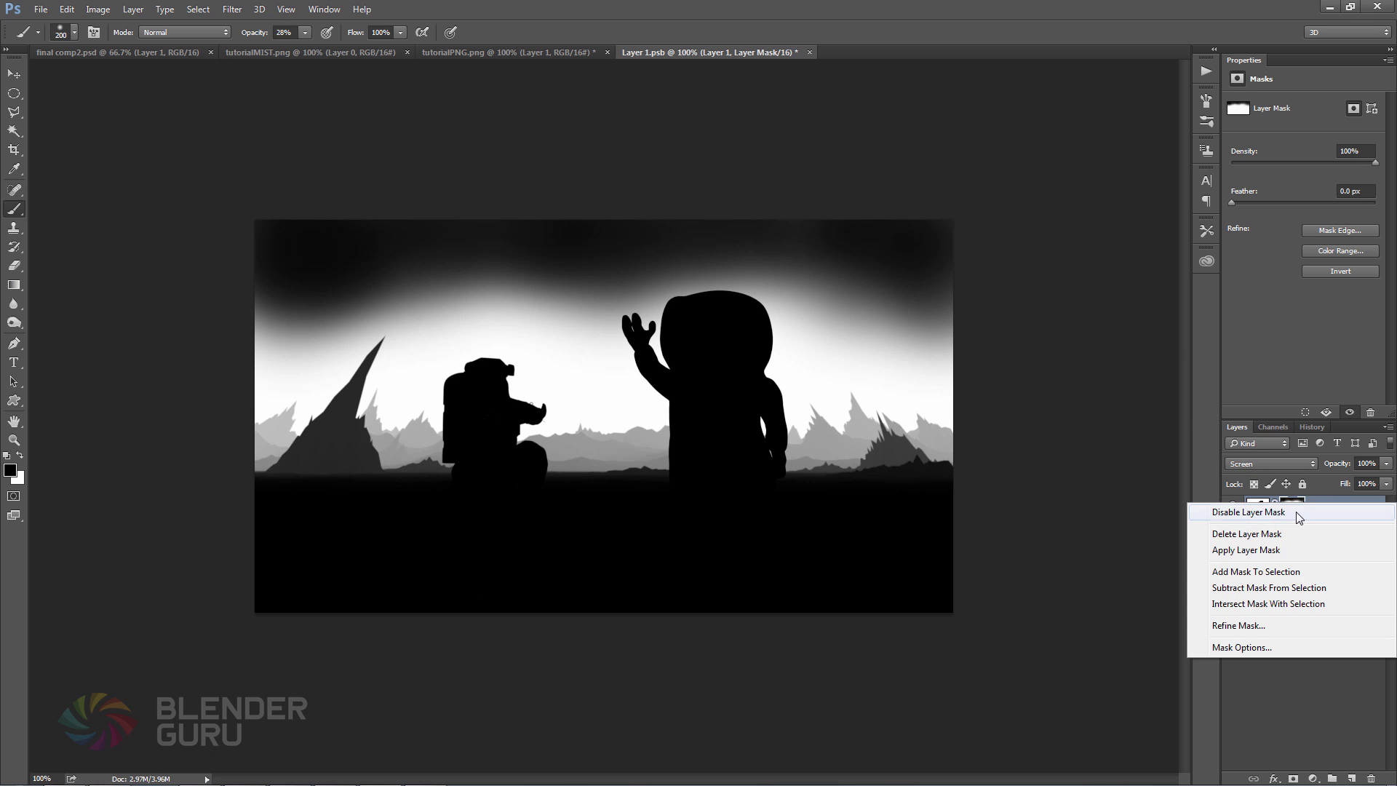
{"action": "left_click", "coordinate": [1290, 515]}
{"action": "right_click", "coordinate": [1288, 509]}
{"action": "left_click", "coordinate": [1295, 515]}
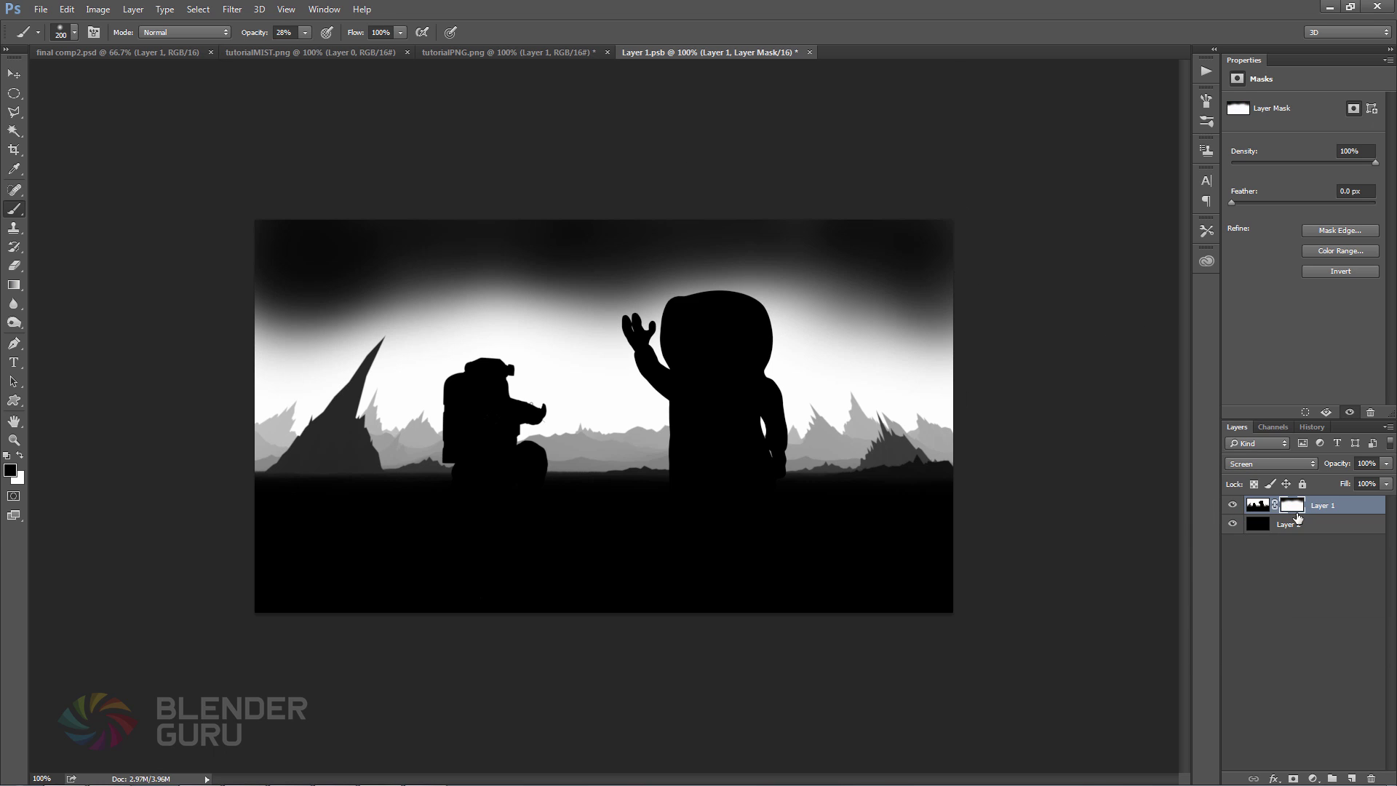
Refine the mist mask with further black strokes over the upper-left sky, above the alien and down the right-hand sky
{"action": "mouse_move", "coordinate": [521, 240]}
{"action": "left_mouse_down"}
{"action": "mouse_move", "coordinate": [535, 295]}
{"action": "mouse_move", "coordinate": [389, 319]}
{"action": "mouse_move", "coordinate": [372, 278]}
{"action": "mouse_move", "coordinate": [307, 302]}
{"action": "left_mouse_up"}
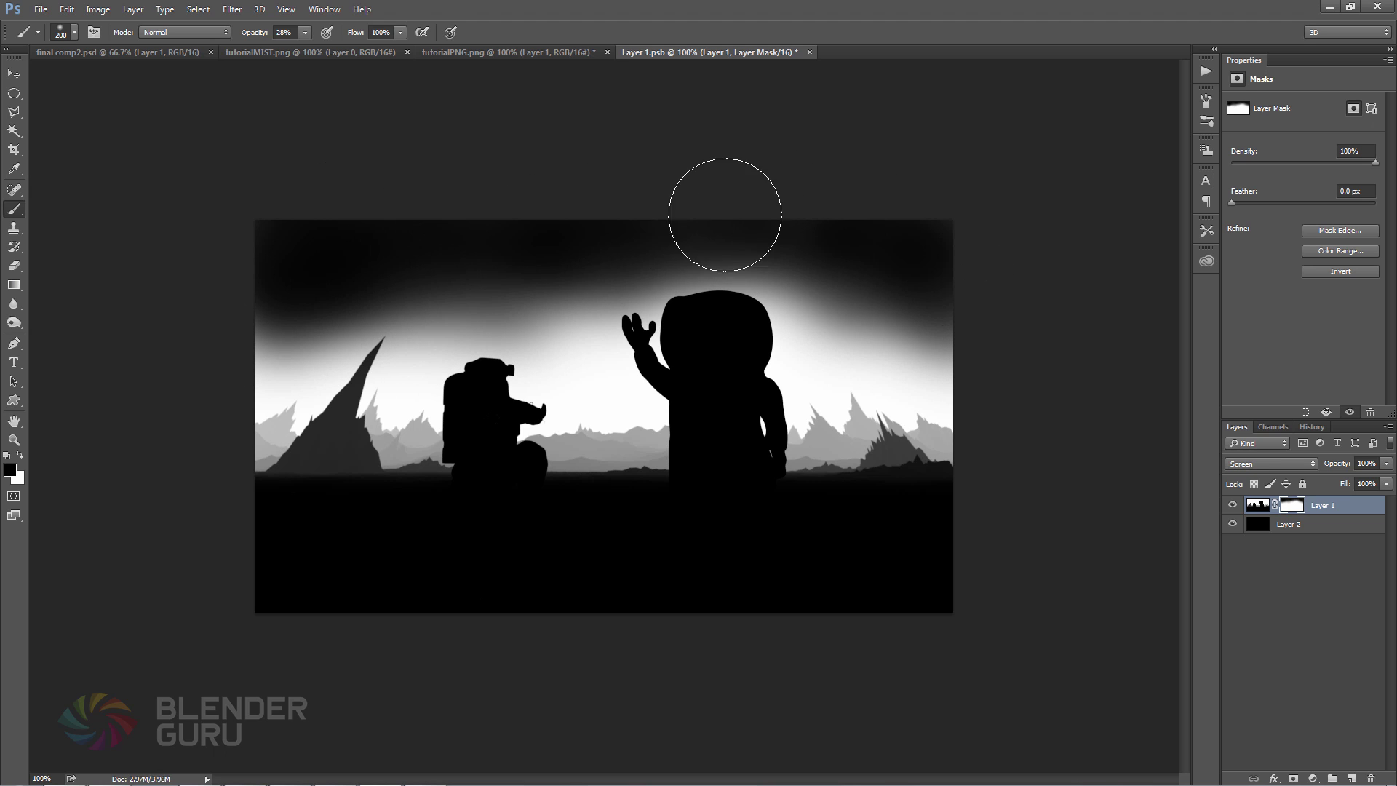
{"action": "left_click_drag", "start_coordinate": [723, 212], "coordinate": [680, 225]}
{"action": "mouse_move", "coordinate": [954, 308]}
{"action": "left_mouse_down"}
{"action": "mouse_move", "coordinate": [958, 339]}
{"action": "mouse_move", "coordinate": [817, 316]}
{"action": "mouse_move", "coordinate": [897, 310]}
{"action": "mouse_move", "coordinate": [816, 324]}
{"action": "mouse_move", "coordinate": [725, 281]}
{"action": "mouse_move", "coordinate": [567, 281]}
{"action": "mouse_move", "coordinate": [399, 325]}
{"action": "mouse_move", "coordinate": [468, 299]}
{"action": "mouse_move", "coordinate": [557, 318]}
{"action": "mouse_move", "coordinate": [590, 293]}
{"action": "mouse_move", "coordinate": [437, 307]}
{"action": "mouse_move", "coordinate": [243, 300]}
{"action": "mouse_move", "coordinate": [453, 273]}
{"action": "mouse_move", "coordinate": [480, 283]}
{"action": "mouse_move", "coordinate": [385, 316]}
{"action": "mouse_move", "coordinate": [525, 271]}
{"action": "mouse_move", "coordinate": [780, 261]}
{"action": "mouse_move", "coordinate": [965, 318]}
{"action": "mouse_move", "coordinate": [994, 344]}
{"action": "mouse_move", "coordinate": [816, 336]}
{"action": "mouse_move", "coordinate": [930, 339]}
{"action": "mouse_move", "coordinate": [889, 319]}
{"action": "mouse_move", "coordinate": [835, 335]}
{"action": "mouse_move", "coordinate": [960, 377]}
{"action": "mouse_move", "coordinate": [883, 376]}
{"action": "mouse_move", "coordinate": [947, 385]}
{"action": "mouse_move", "coordinate": [895, 392]}
{"action": "mouse_move", "coordinate": [926, 276]}
{"action": "mouse_move", "coordinate": [881, 274]}
{"action": "mouse_move", "coordinate": [1001, 292]}
{"action": "mouse_move", "coordinate": [923, 315]}
{"action": "mouse_move", "coordinate": [949, 349]}
{"action": "mouse_move", "coordinate": [903, 410]}
{"action": "mouse_move", "coordinate": [939, 368]}
{"action": "mouse_move", "coordinate": [910, 343]}
{"action": "mouse_move", "coordinate": [920, 404]}
{"action": "left_mouse_up"}
{"action": "key", "text": "x"}
{"action": "key", "text": "x"}
{"action": "key", "text": "x"}
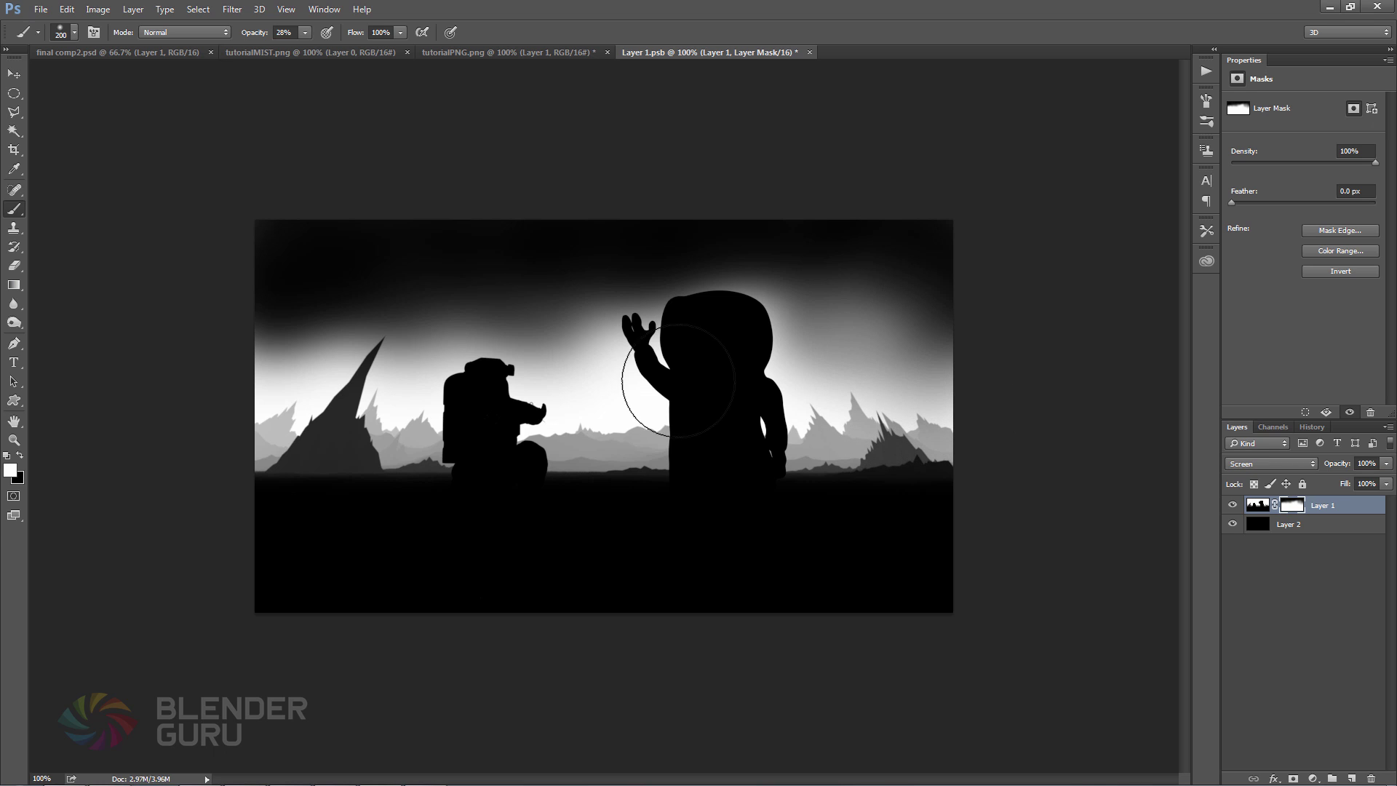
{"action": "key", "text": "x"}
{"action": "mouse_move", "coordinate": [303, 335]}
{"action": "left_mouse_down"}
{"action": "mouse_move", "coordinate": [277, 321]}
{"action": "mouse_move", "coordinate": [292, 300]}
{"action": "mouse_move", "coordinate": [325, 299]}
{"action": "mouse_move", "coordinate": [300, 296]}
{"action": "mouse_move", "coordinate": [268, 324]}
{"action": "mouse_move", "coordinate": [343, 328]}
{"action": "mouse_move", "coordinate": [309, 320]}
{"action": "mouse_move", "coordinate": [341, 275]}
{"action": "mouse_move", "coordinate": [315, 270]}
{"action": "mouse_move", "coordinate": [333, 246]}
{"action": "mouse_move", "coordinate": [424, 241]}
{"action": "mouse_move", "coordinate": [296, 258]}
{"action": "mouse_move", "coordinate": [275, 239]}
{"action": "left_mouse_up"}
{"action": "key", "text": "x"}
{"action": "key", "text": "x"}
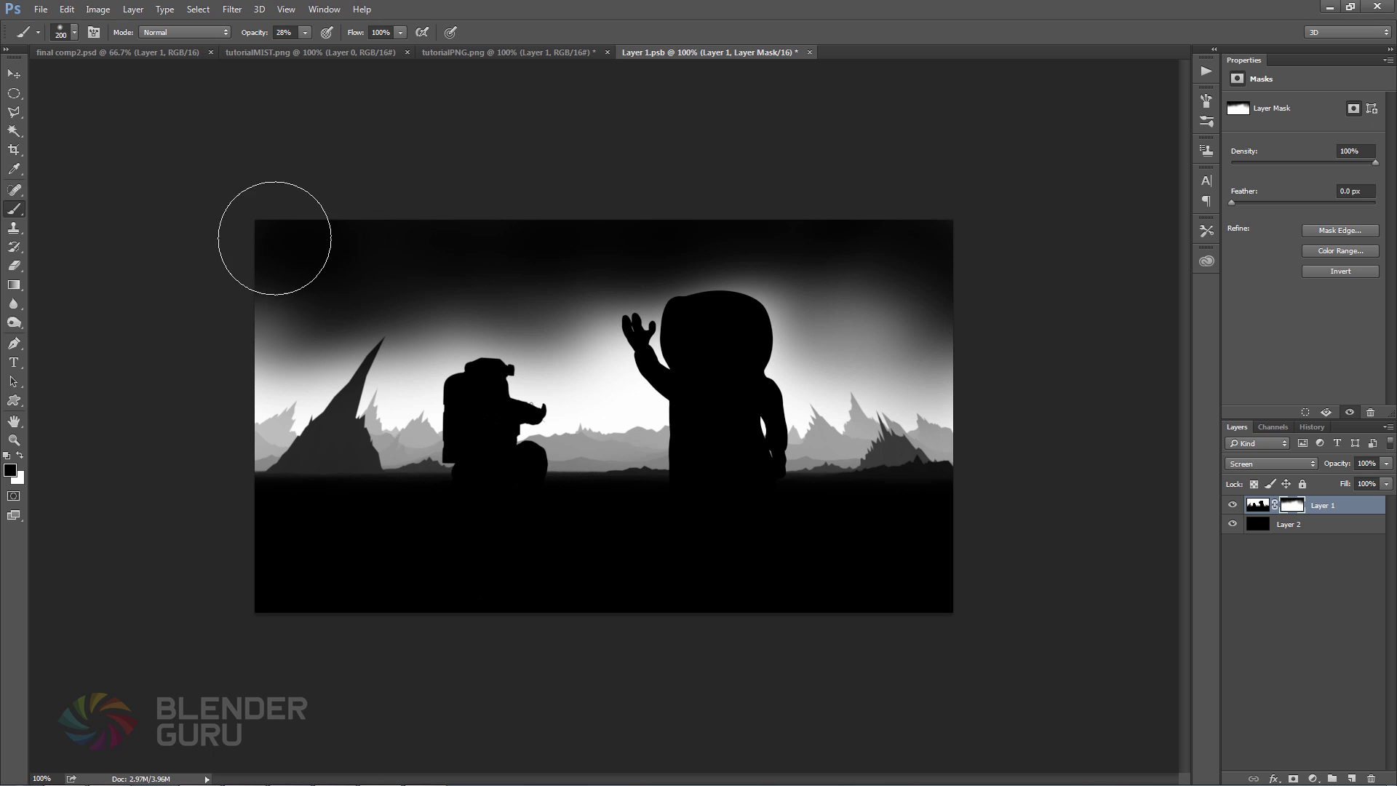
Add a colorized Hue/Saturation adjustment layer above the mist with hue 220, saturation 47 and lightness -10
{"action": "left_click", "coordinate": [1314, 778]}
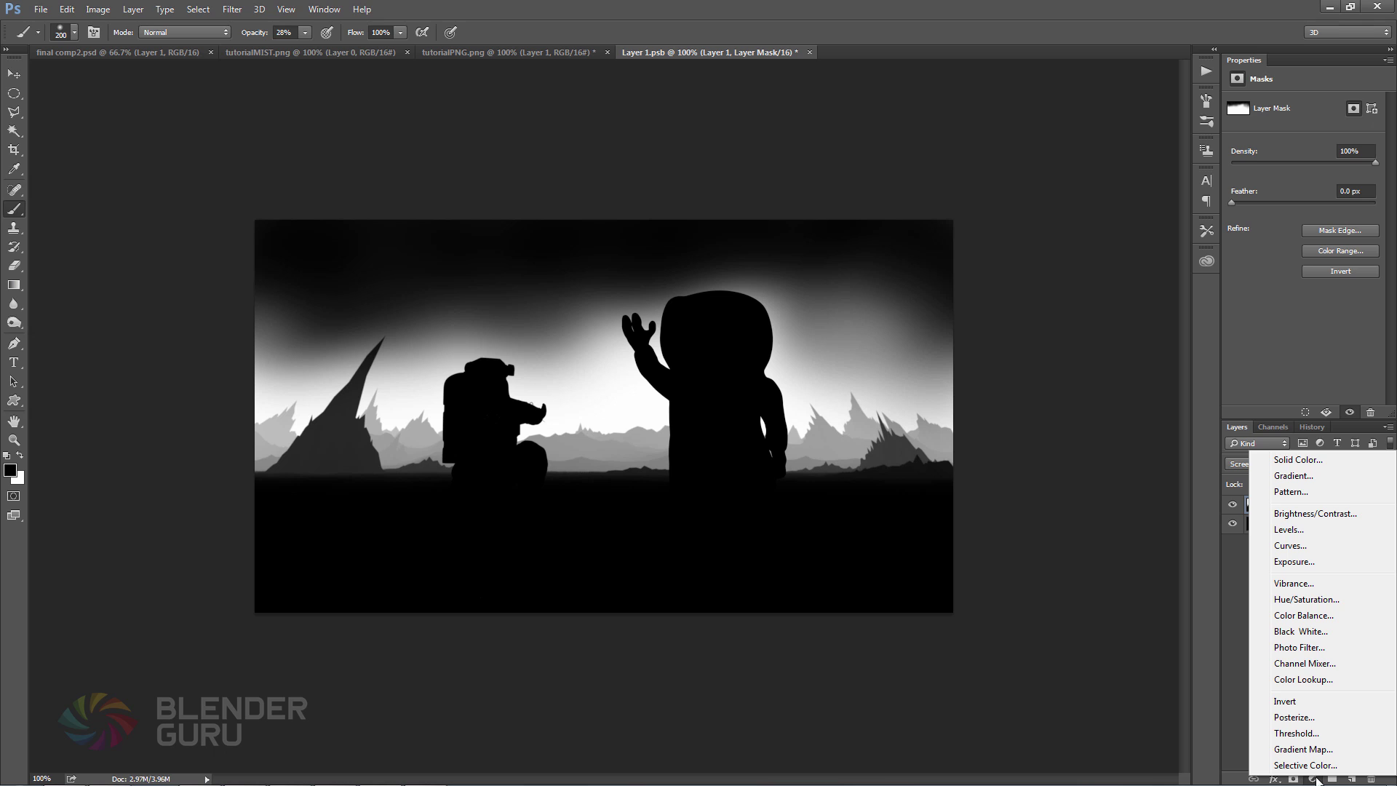
{"action": "left_click", "coordinate": [1307, 601]}
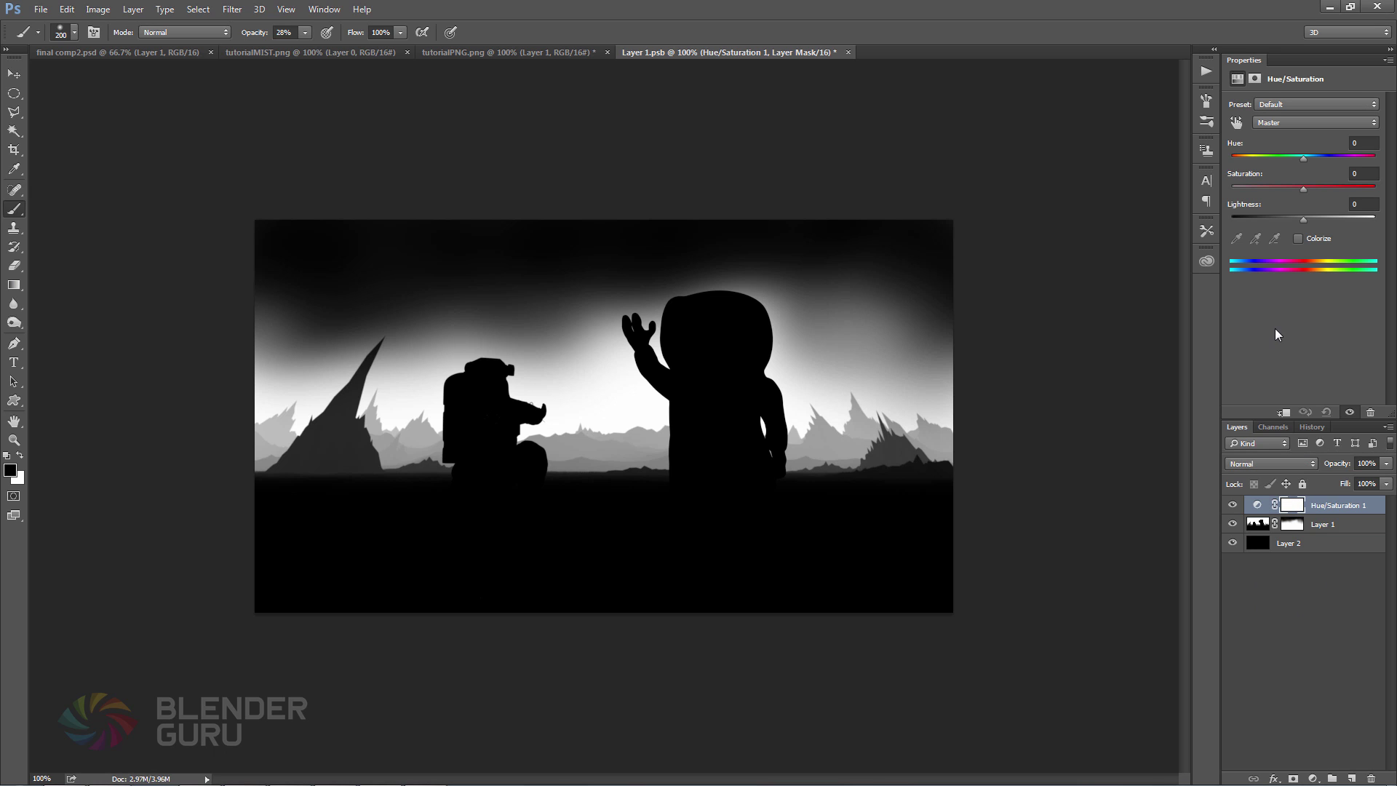
{"action": "left_click", "coordinate": [1298, 238]}
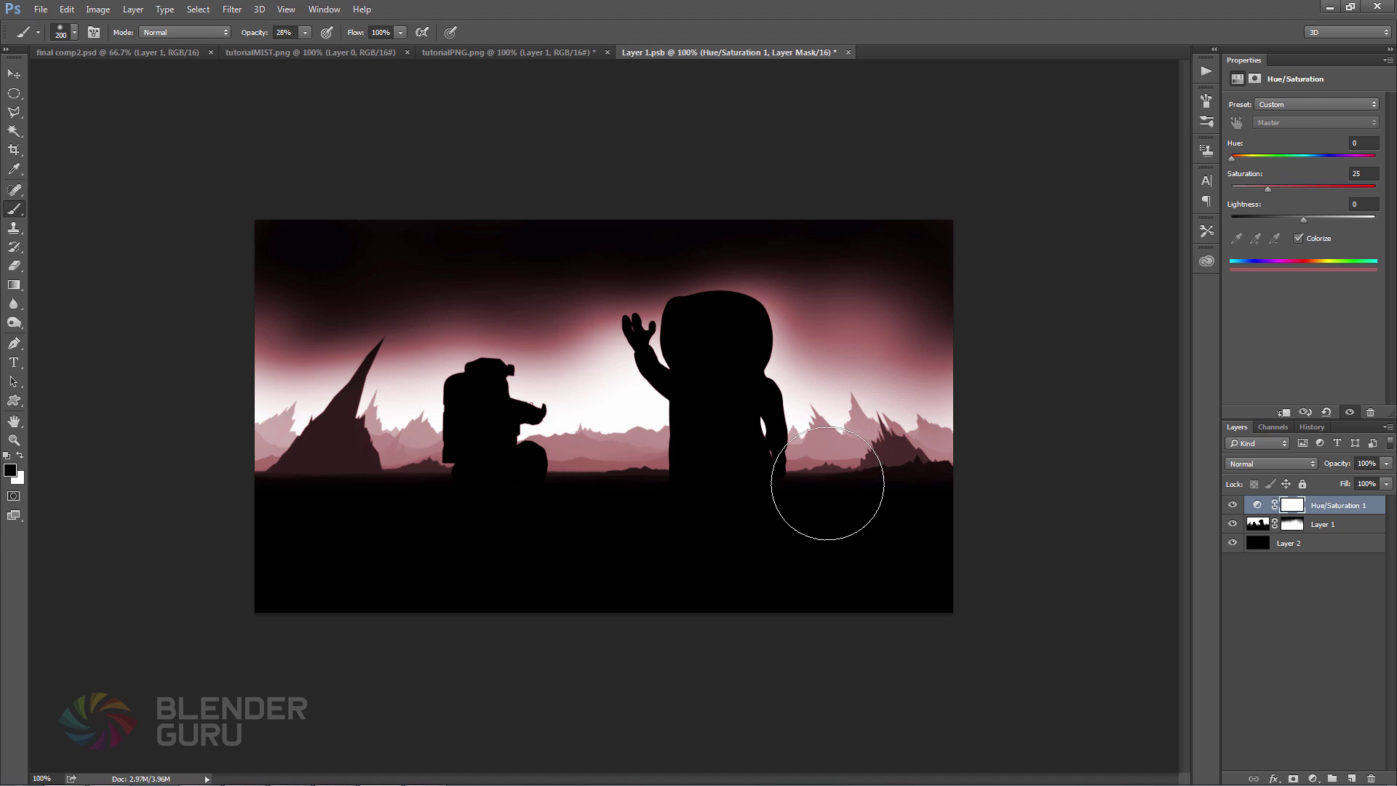
{"action": "left_click_drag", "start_coordinate": [1233, 159], "coordinate": [1327, 147]}
{"action": "left_click_drag", "start_coordinate": [1303, 218], "coordinate": [1294, 222]}
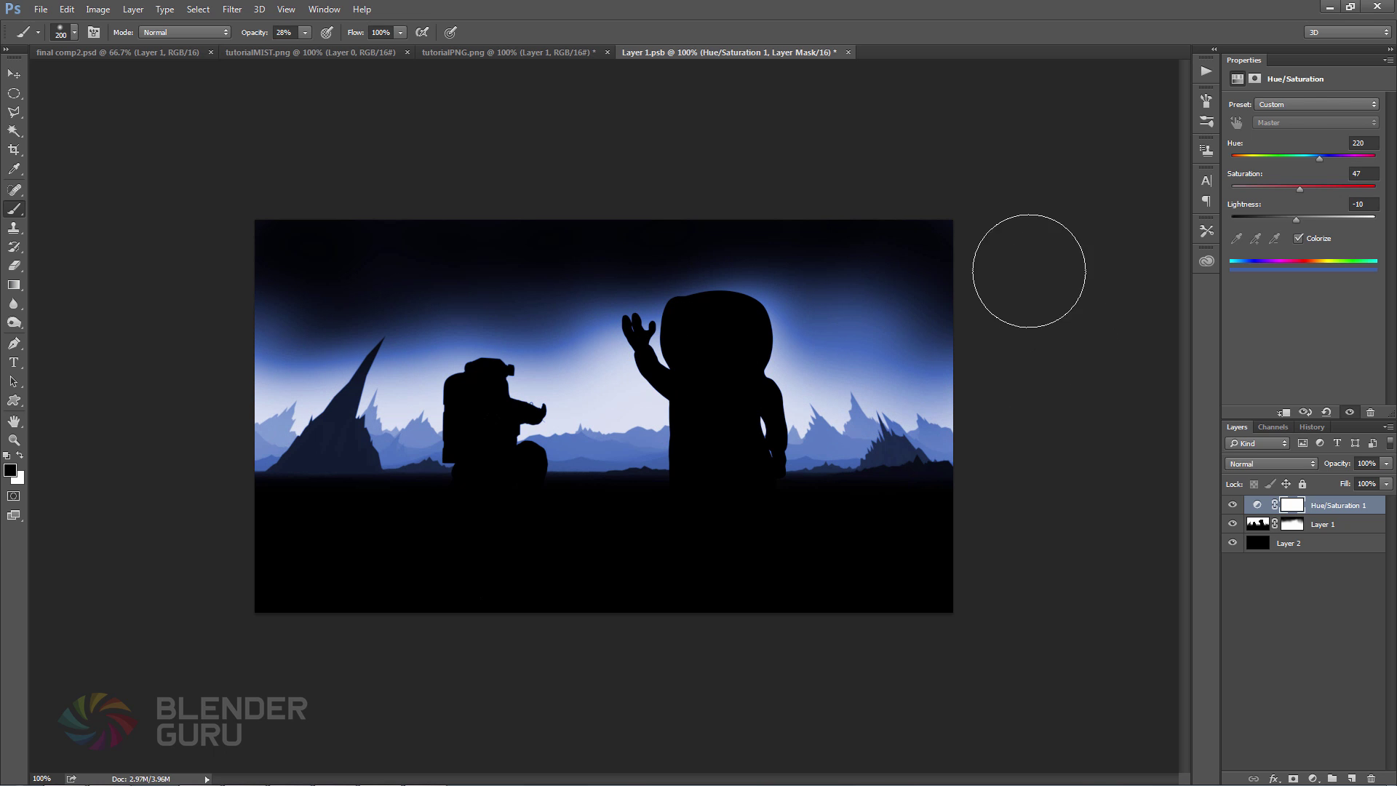
Save the smart object's contents and compare the tutorialPNG.png composite with the mist layer hidden and shown
{"action": "key", "text": "ctrl+s"}
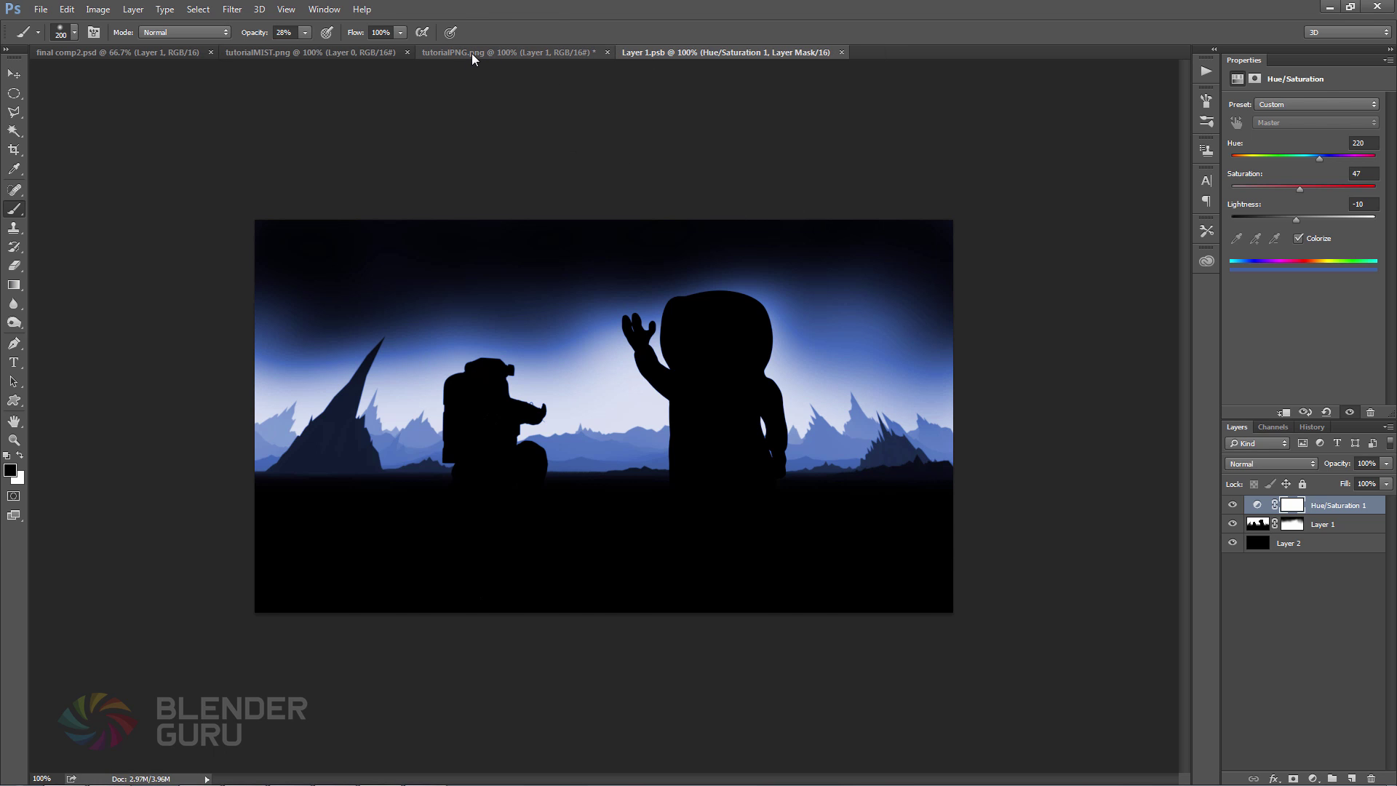
{"action": "left_click", "coordinate": [472, 54]}
{"action": "key", "text": "x"}
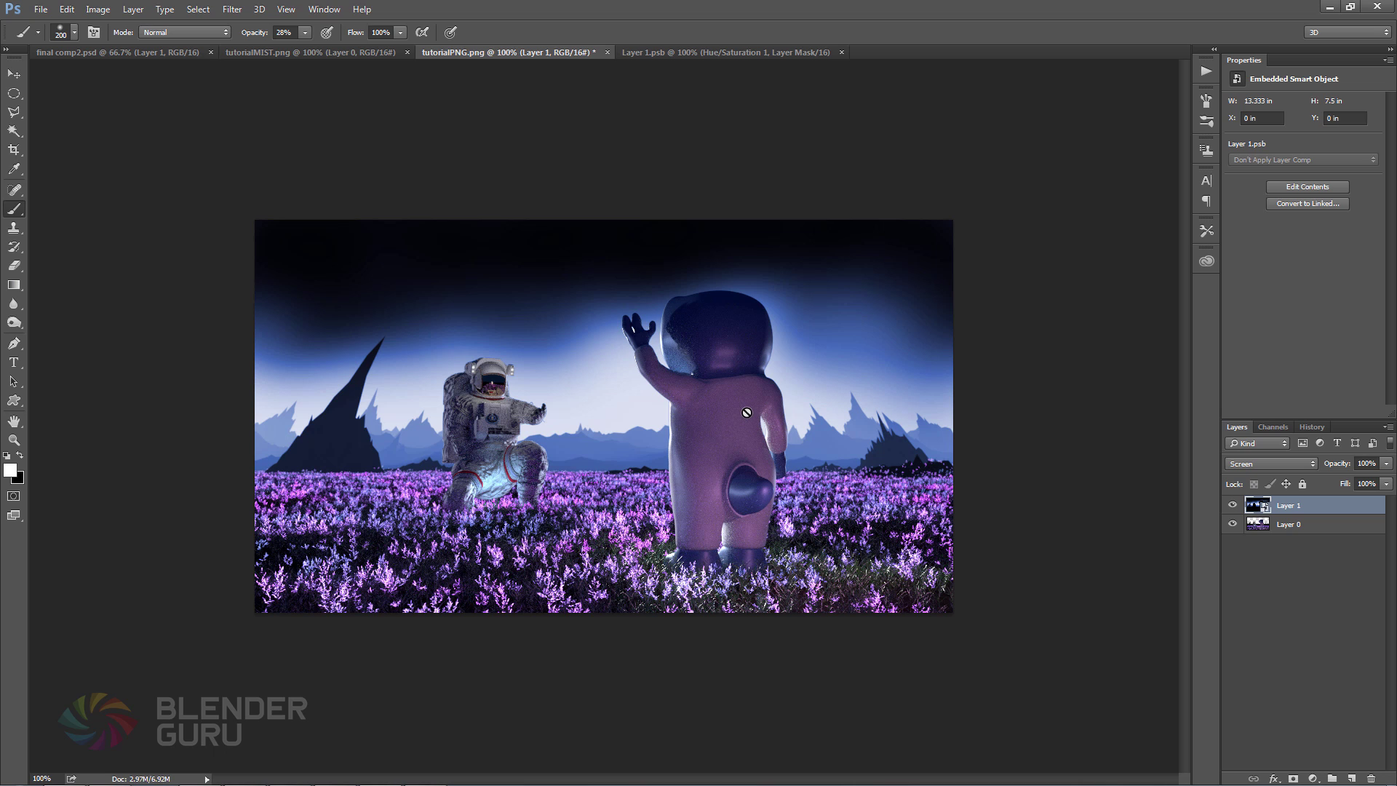
{"action": "left_click", "coordinate": [1232, 504]}
{"action": "left_click", "coordinate": [1232, 504]}
In Layer 1.psb, add a new layer directly above the masked mist layer and render Clouds on it
{"action": "left_click", "coordinate": [709, 51]}
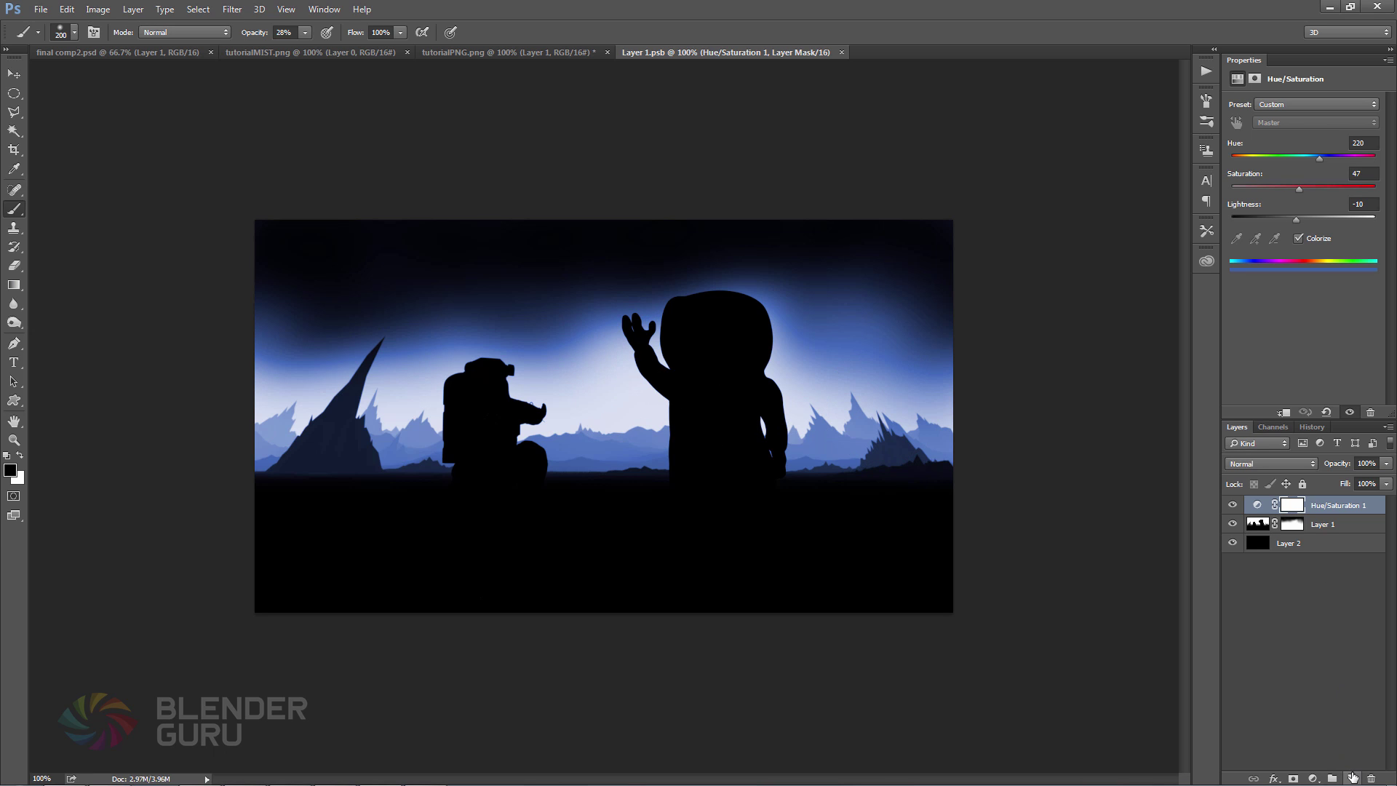
{"action": "left_click", "coordinate": [1323, 529]}
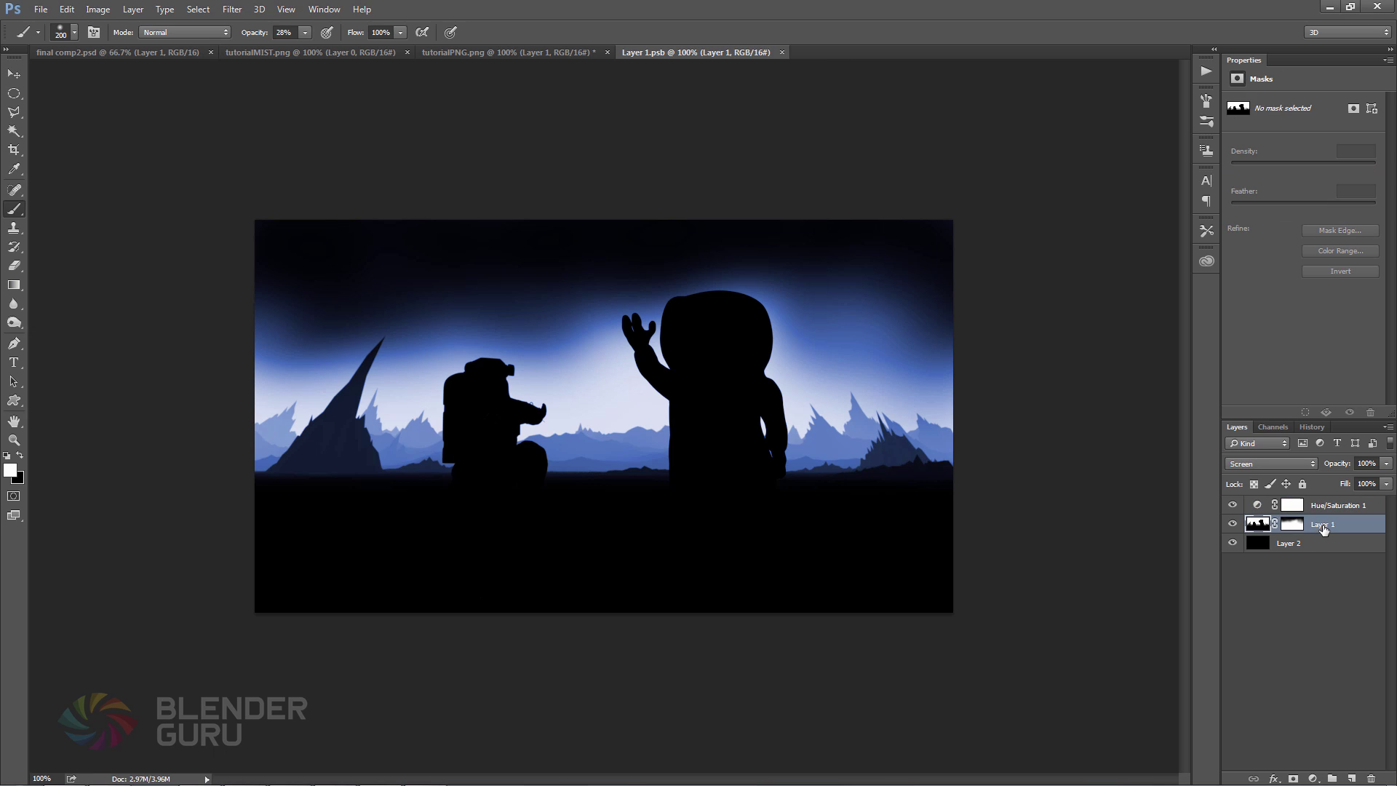
{"action": "left_click", "coordinate": [1351, 778]}
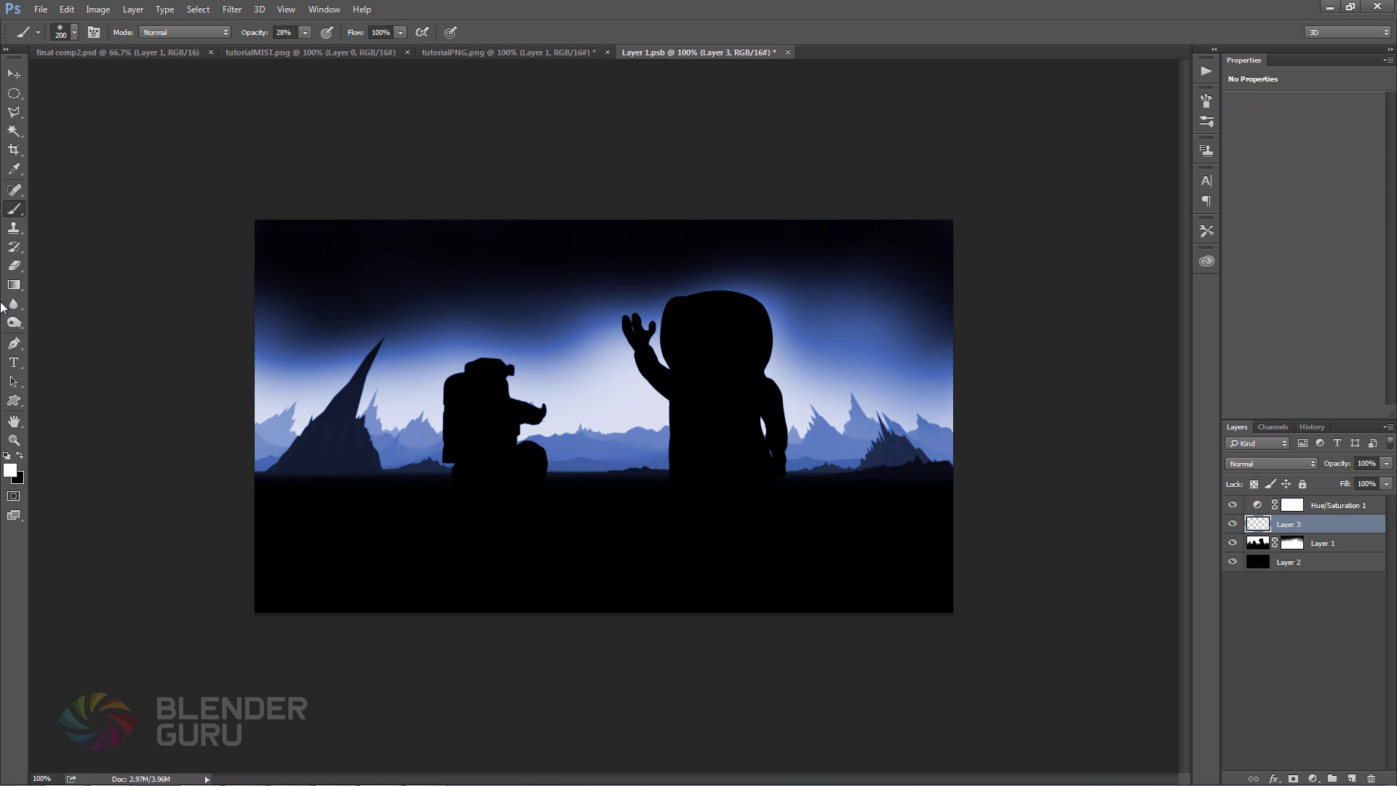
{"action": "left_click", "coordinate": [232, 9]}
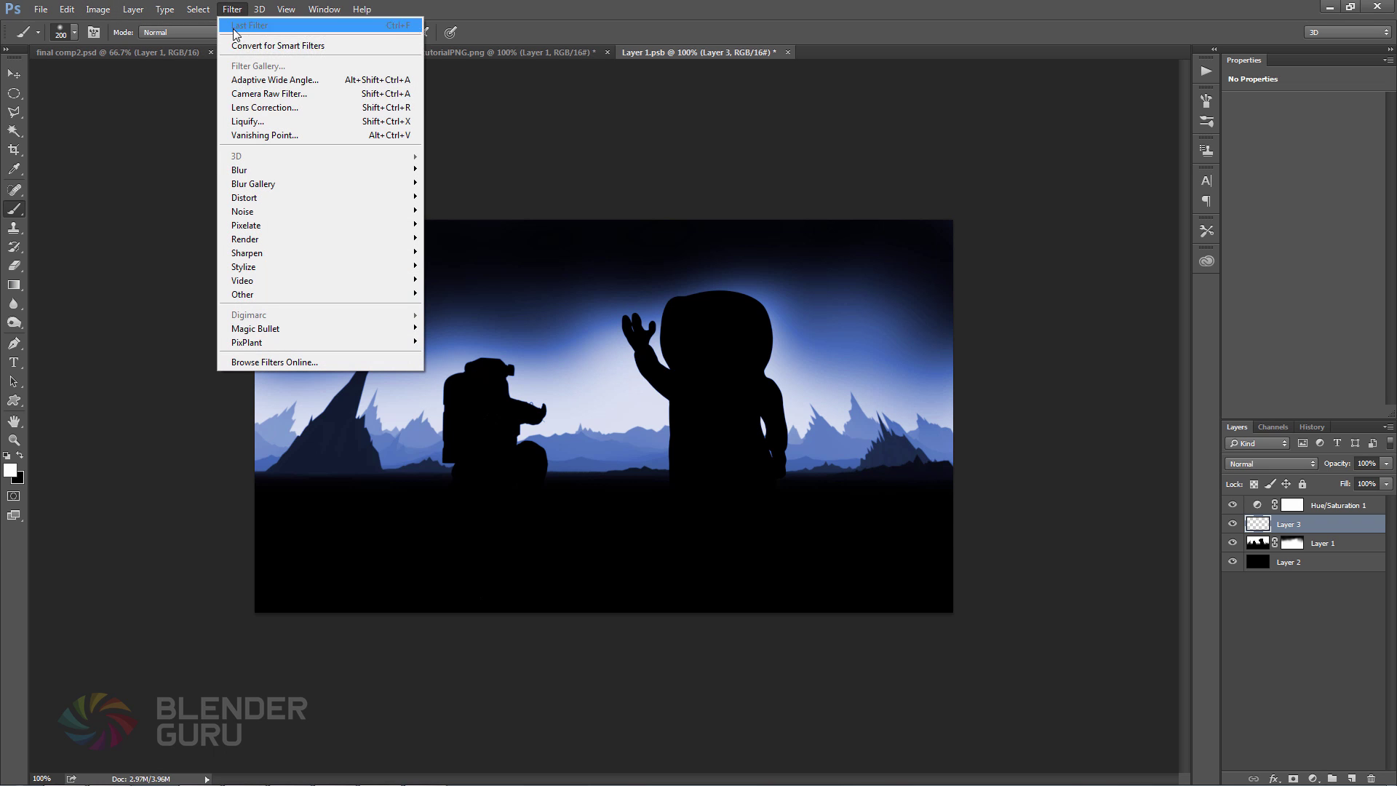
{"action": "mouse_move", "coordinate": [275, 240]}
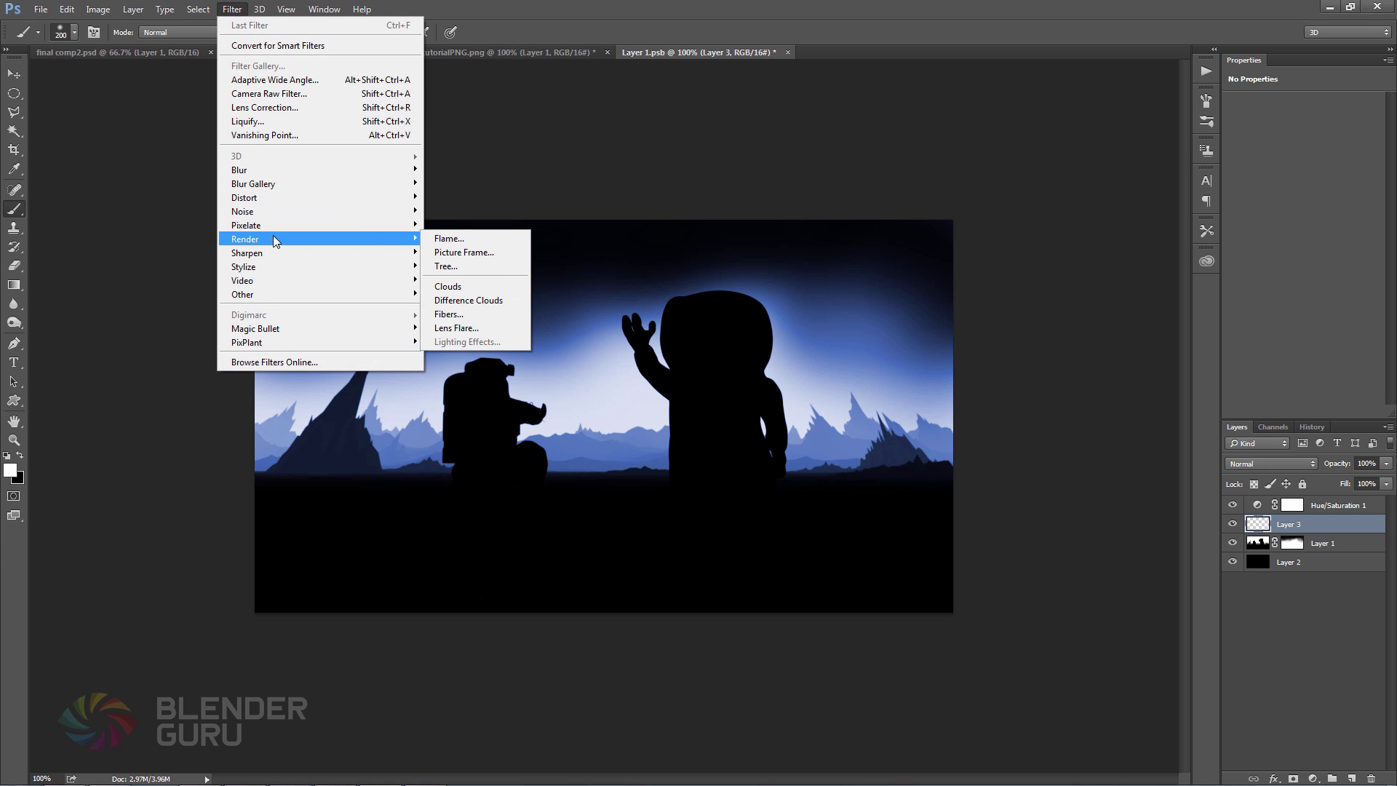
{"action": "left_click", "coordinate": [448, 284]}
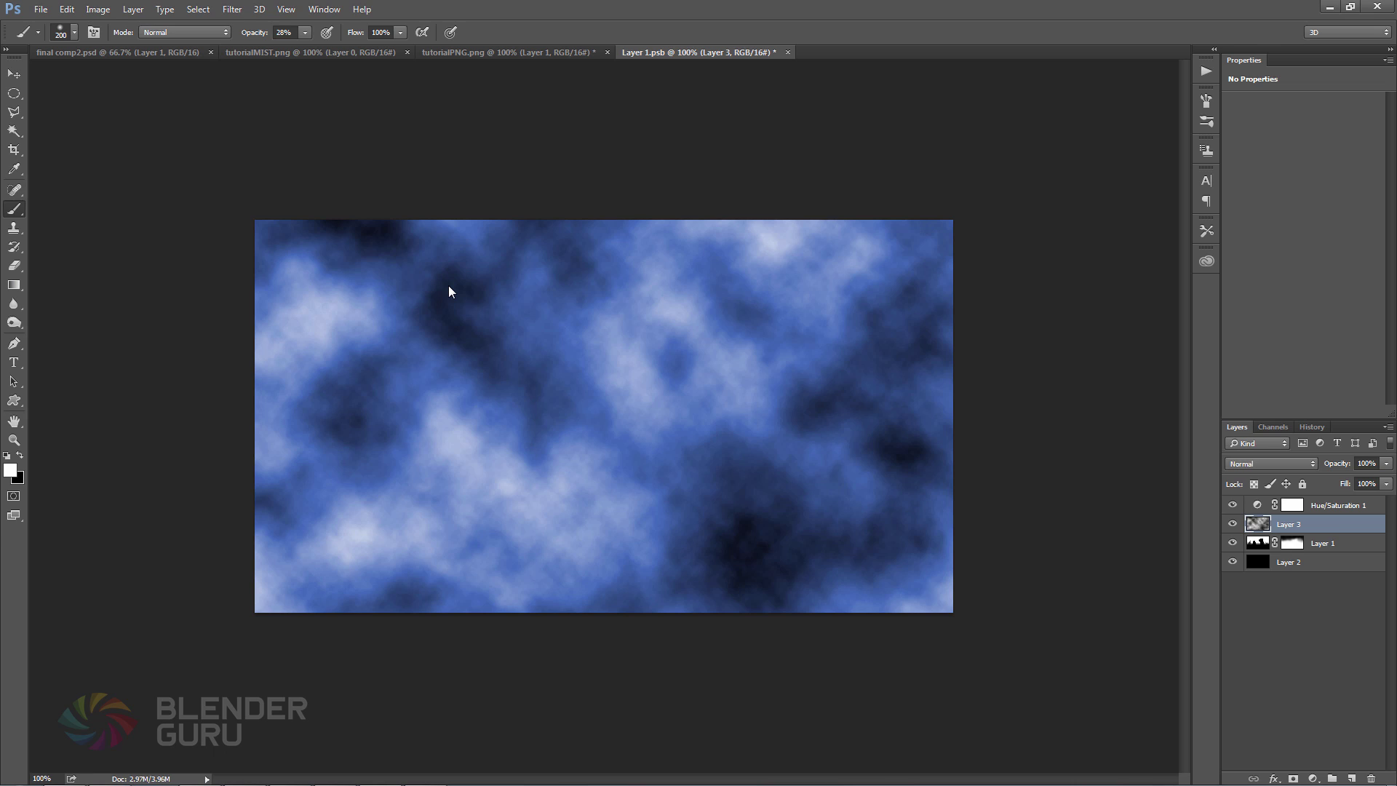
Set the clouds layer to Multiply at 74% opacity and save the smart object's contents
{"action": "left_click", "coordinate": [1260, 463]}
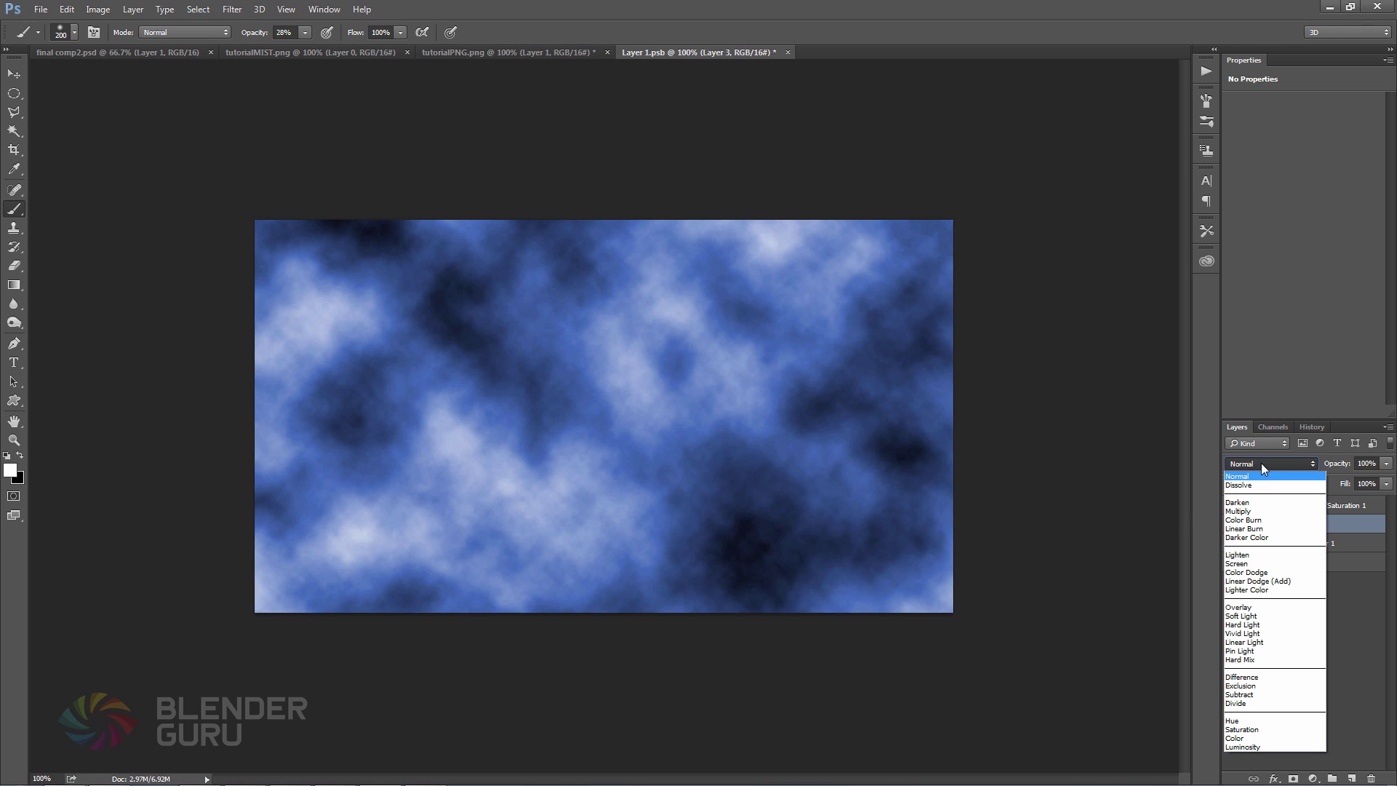
{"action": "left_click", "coordinate": [1261, 512]}
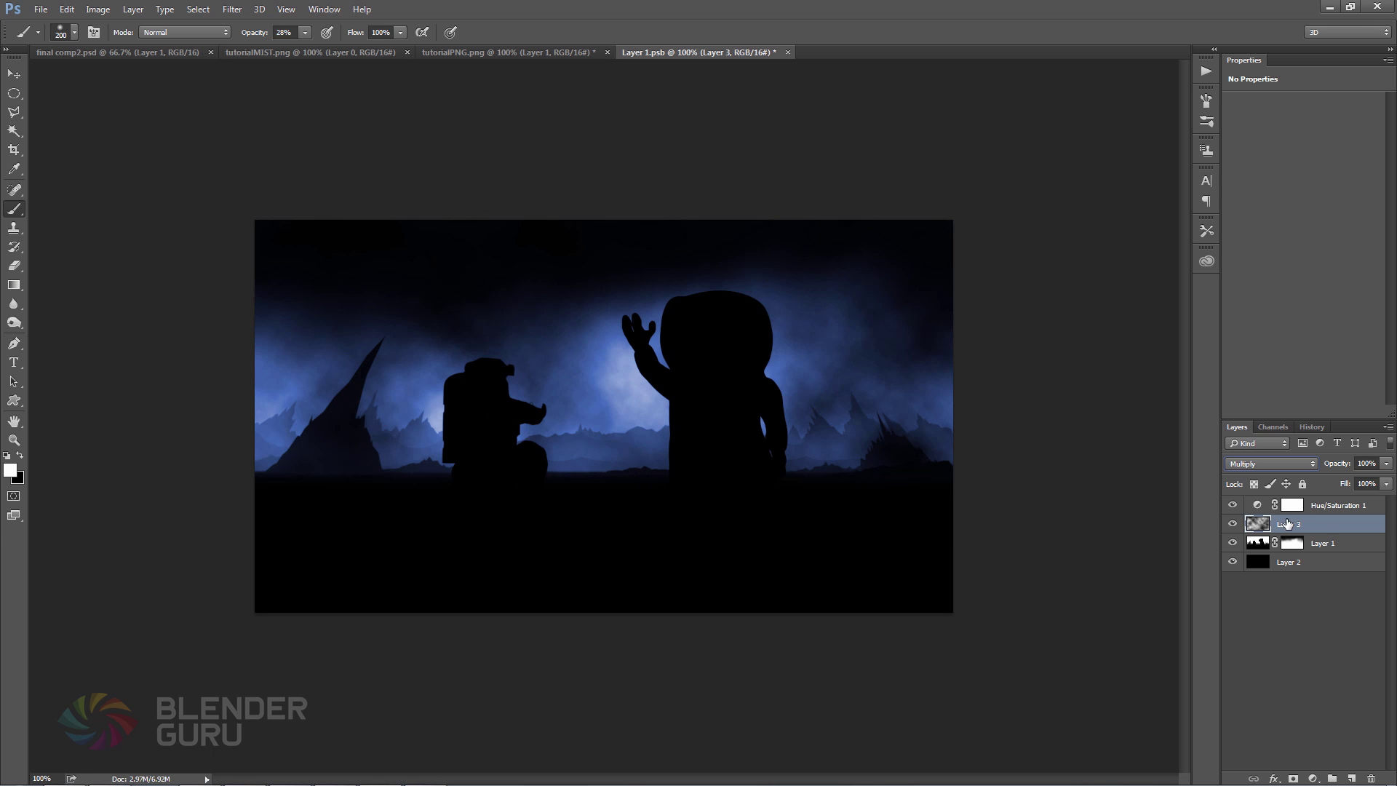
{"action": "left_click_drag", "start_coordinate": [1348, 470], "coordinate": [1324, 469]}
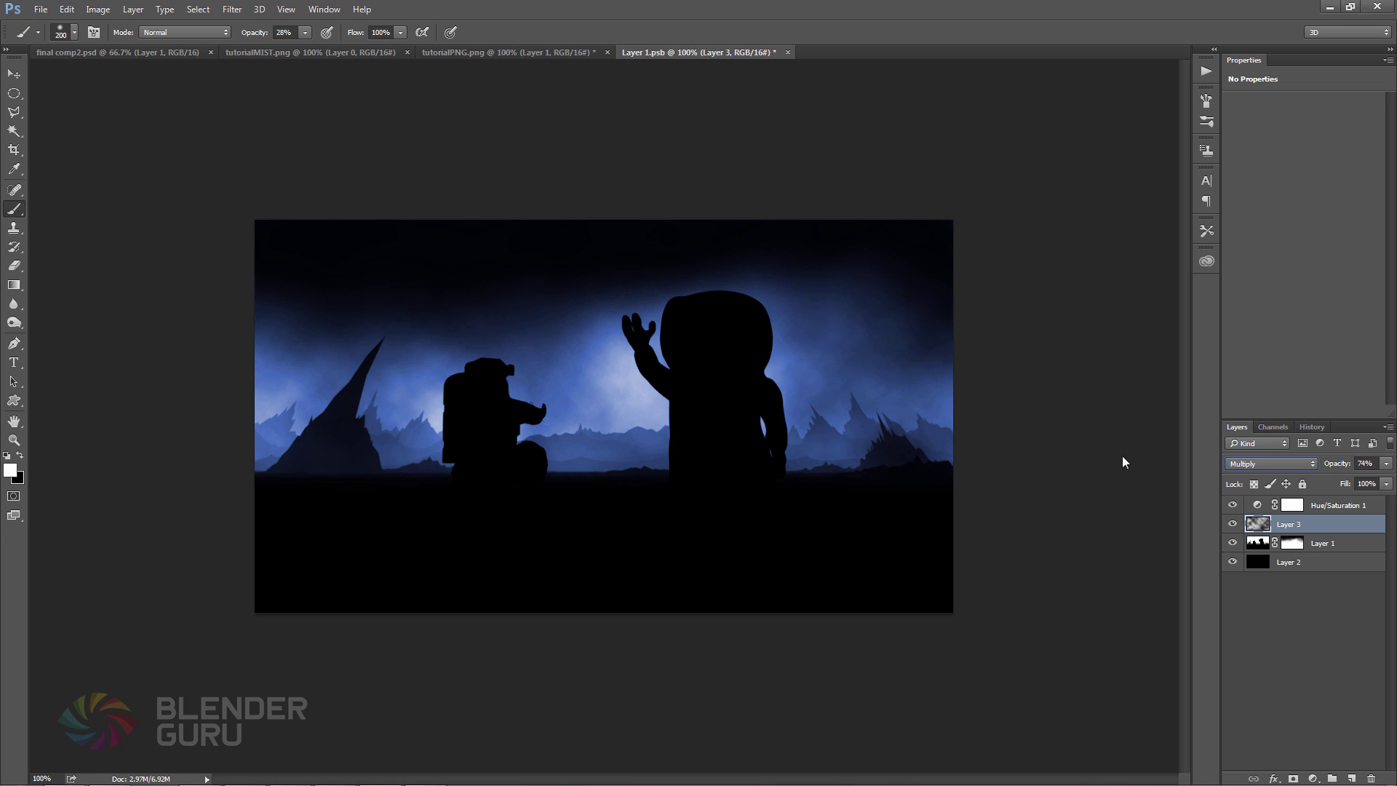
{"action": "key", "text": "ctrl+s"}
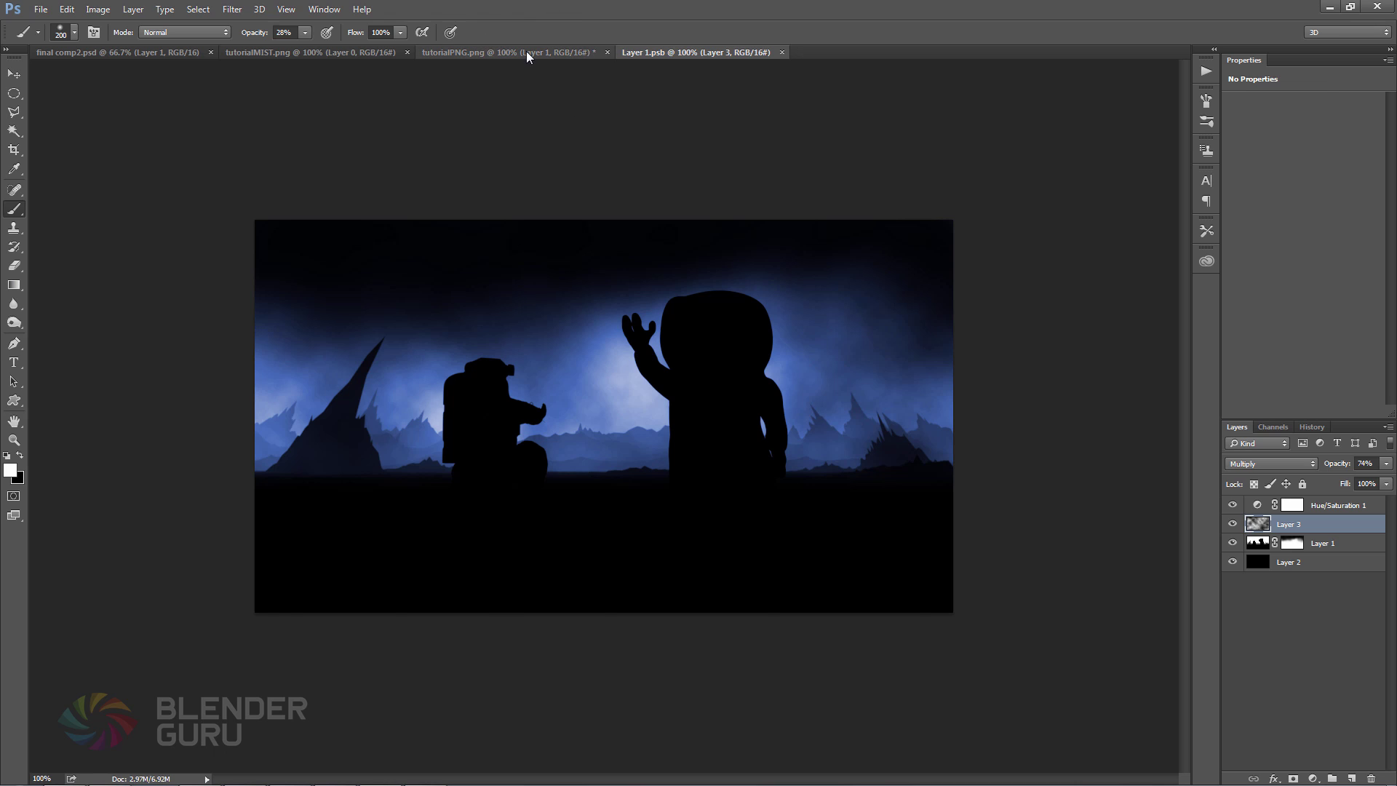
Return to tutorialPNG.png and examine the cloudy mist around the astronaut and the alien up close
{"action": "left_click", "coordinate": [526, 51]}
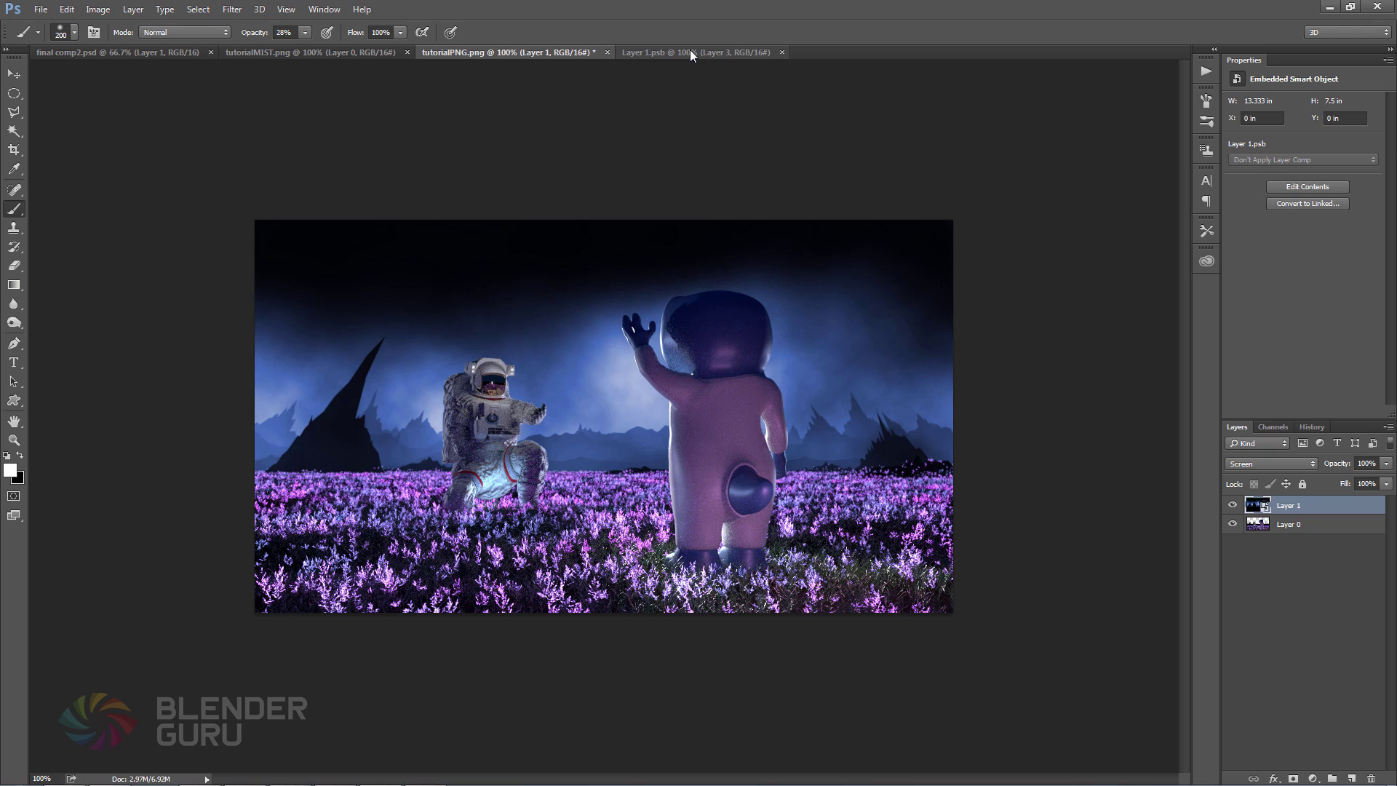
{"action": "key", "text": "ctrl+plus"}
{"action": "left_click_drag", "start_coordinate": [651, 255], "coordinate": [777, 247]}
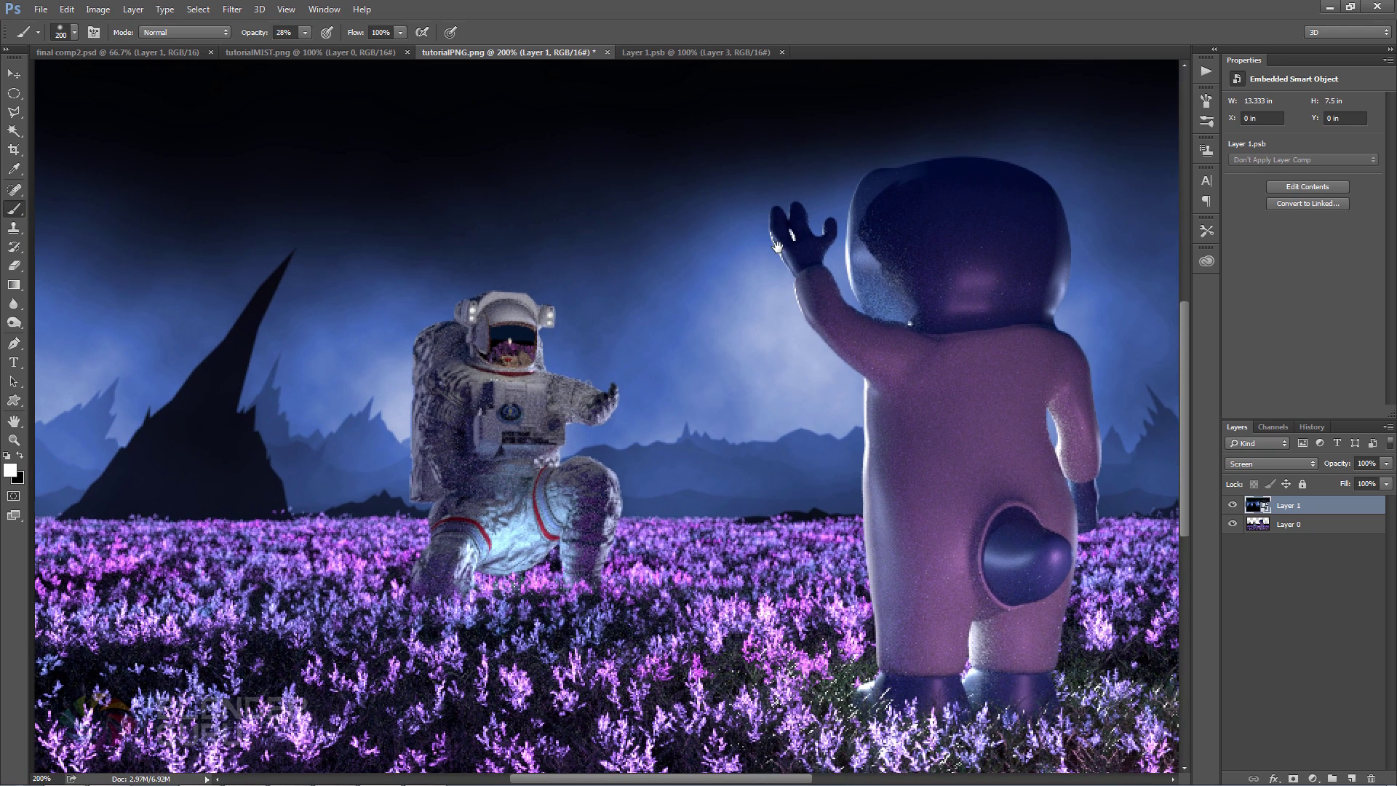
{"action": "key", "text": "ctrl+minus"}
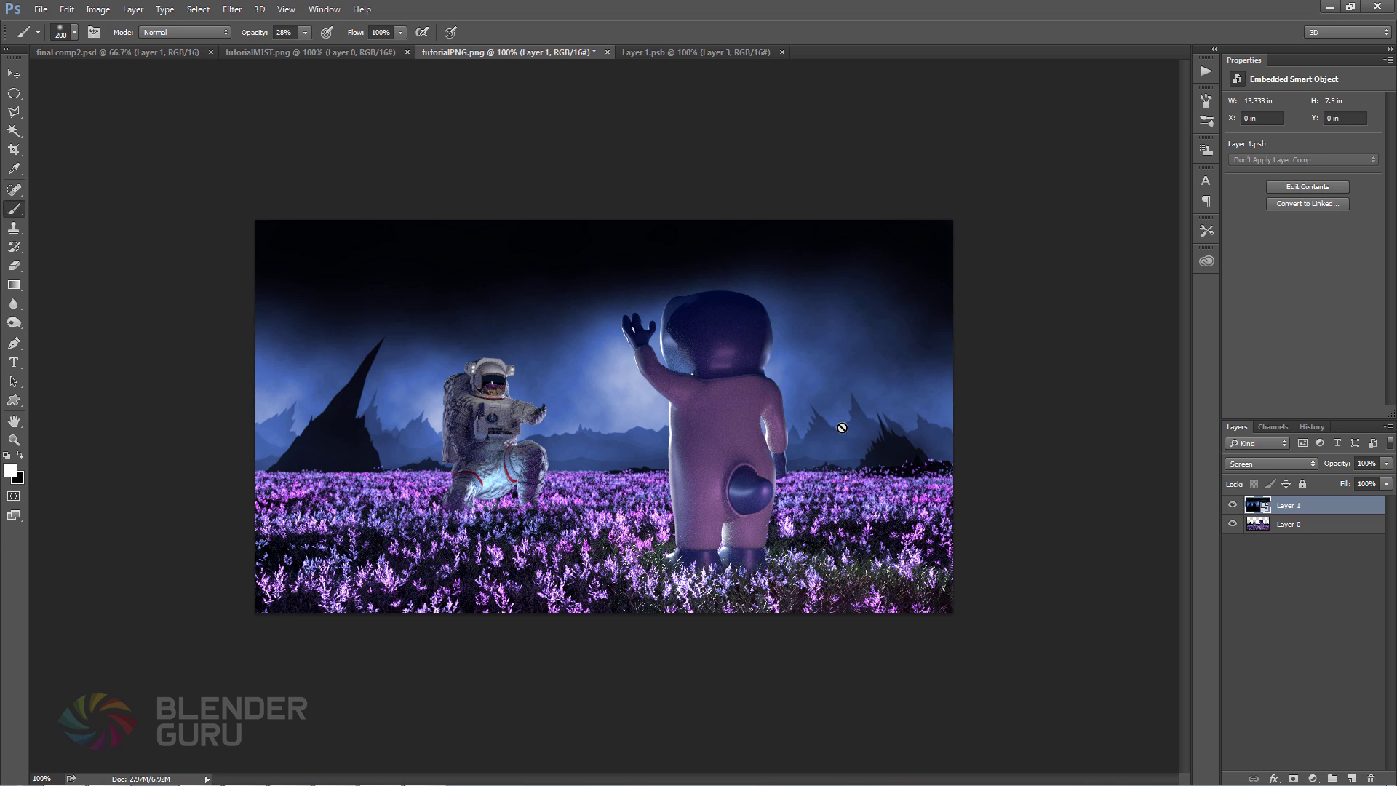
Add a black-filled layer beneath Layer 0 in tutorialPNG.png and hide the two layers above it
{"action": "left_click", "coordinate": [1273, 525]}
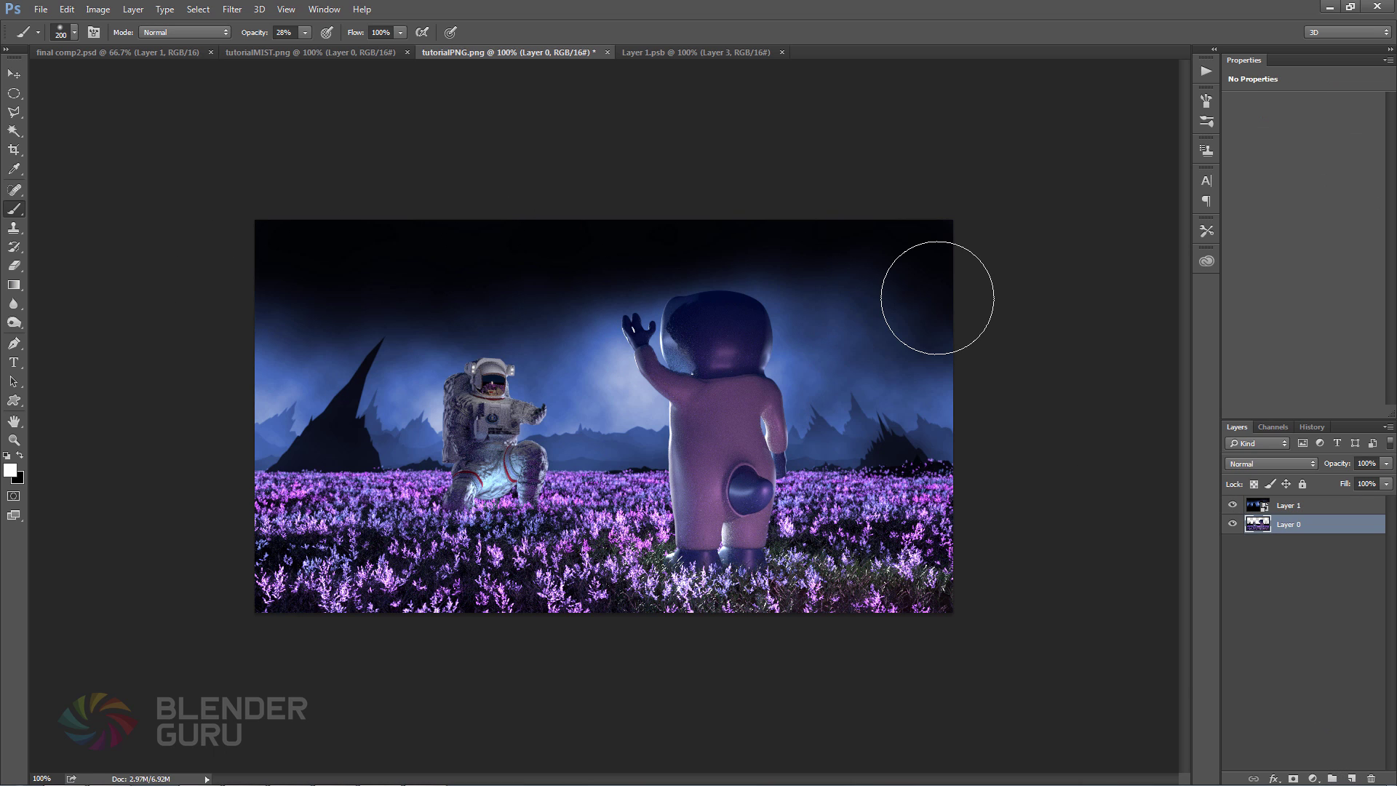
{"action": "key", "text": "ctrl+plus"}
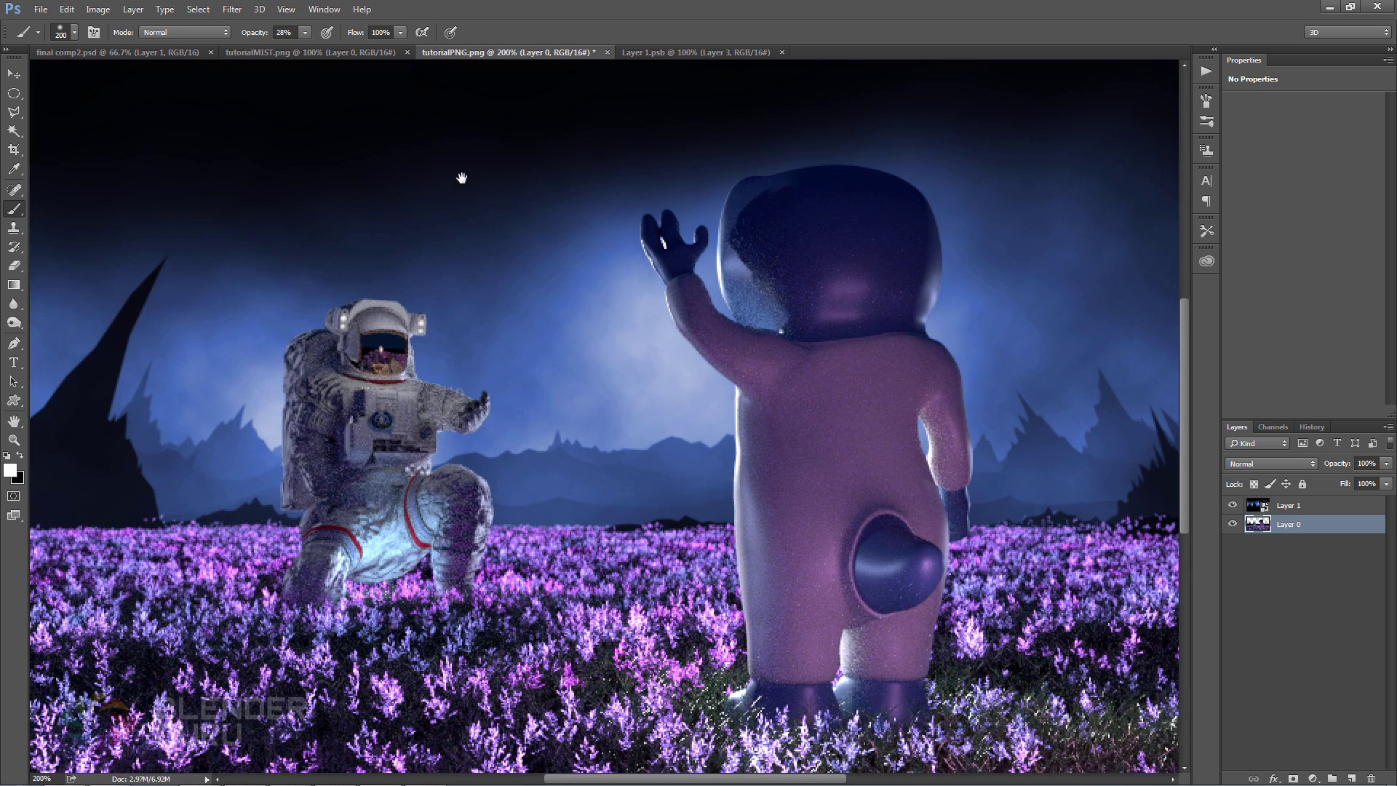
{"action": "left_click_drag", "start_coordinate": [462, 178], "coordinate": [509, 303]}
{"action": "key", "text": "ctrl+minus"}
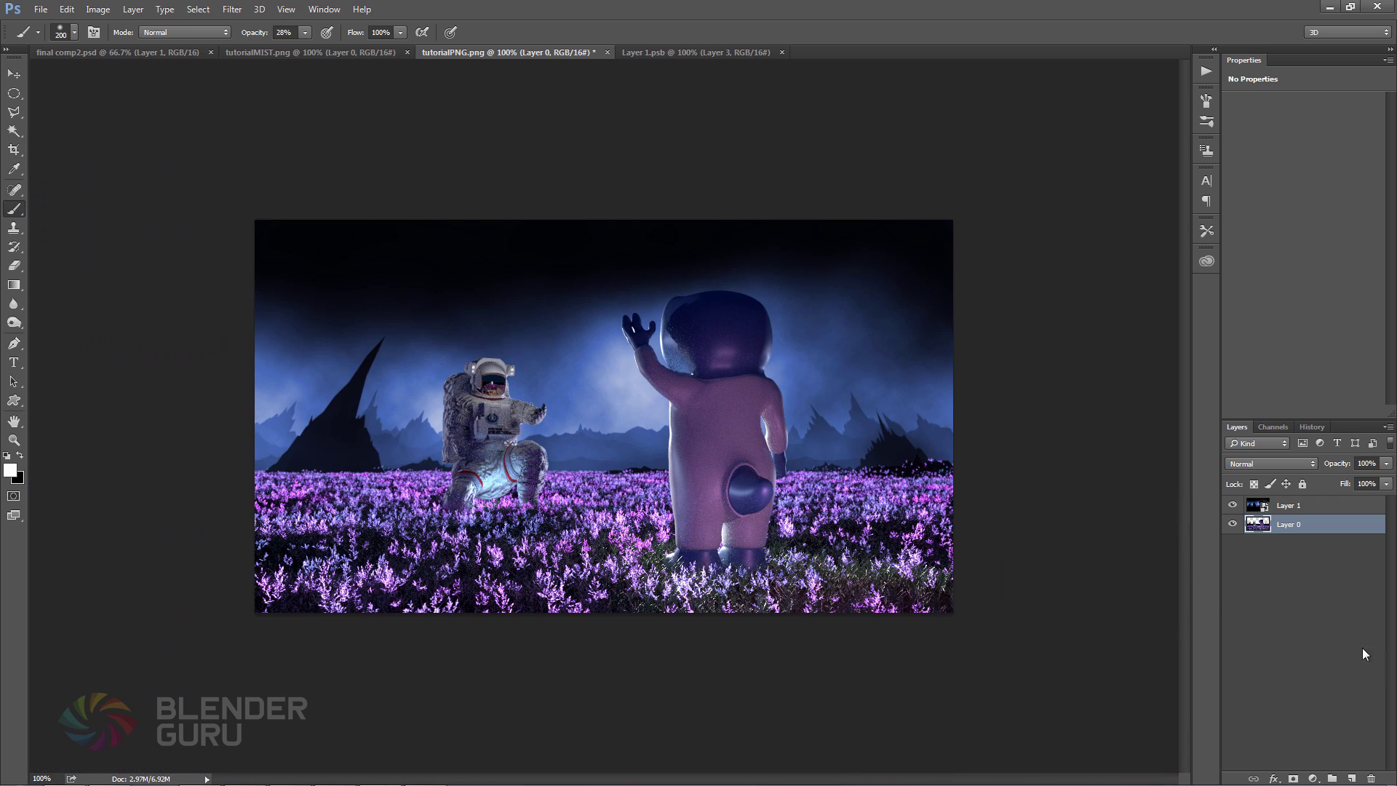
{"action": "left_click", "coordinate": [1351, 776], "text": "ctrl"}
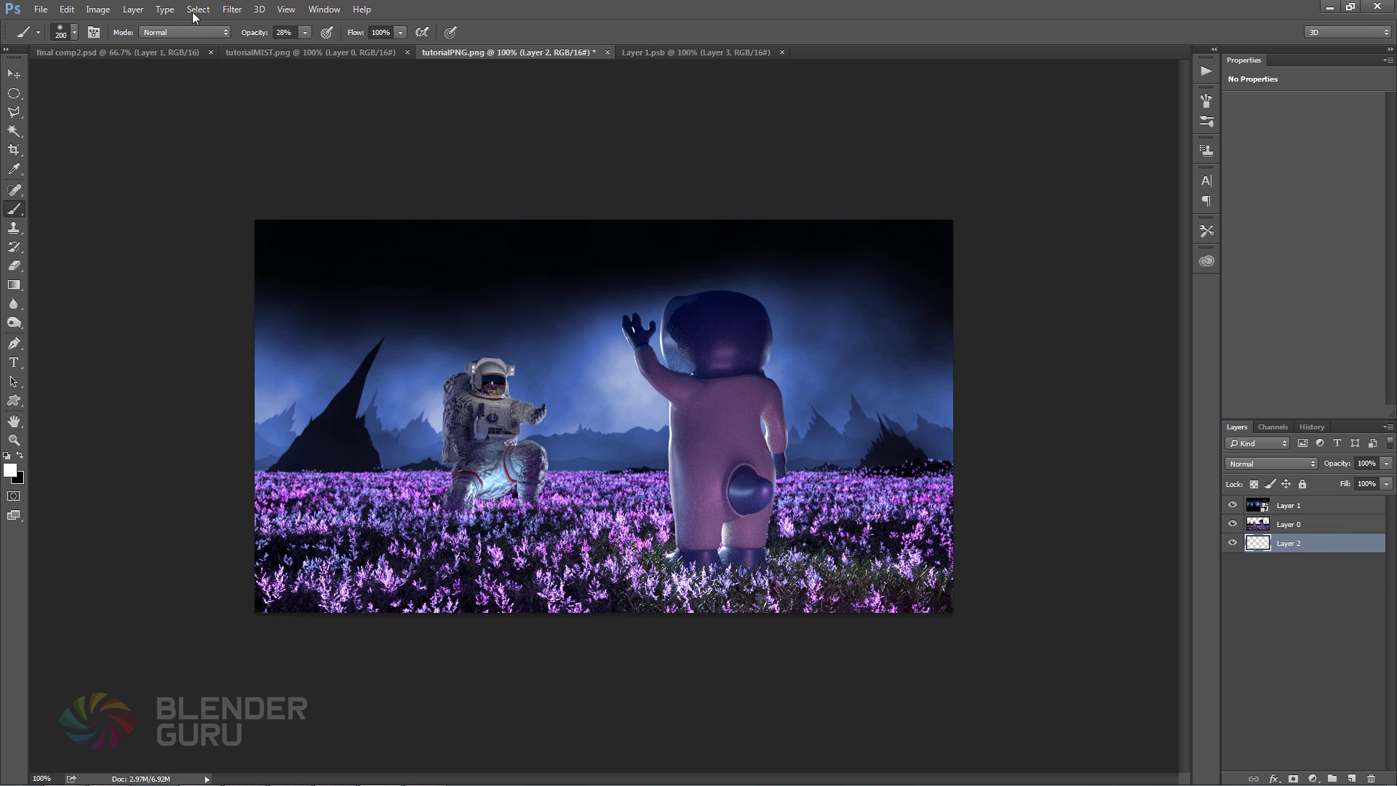
{"action": "key", "text": "ctrl+BackSpace"}
{"action": "left_click", "coordinate": [1232, 505]}
{"action": "left_click", "coordinate": [1232, 524]}
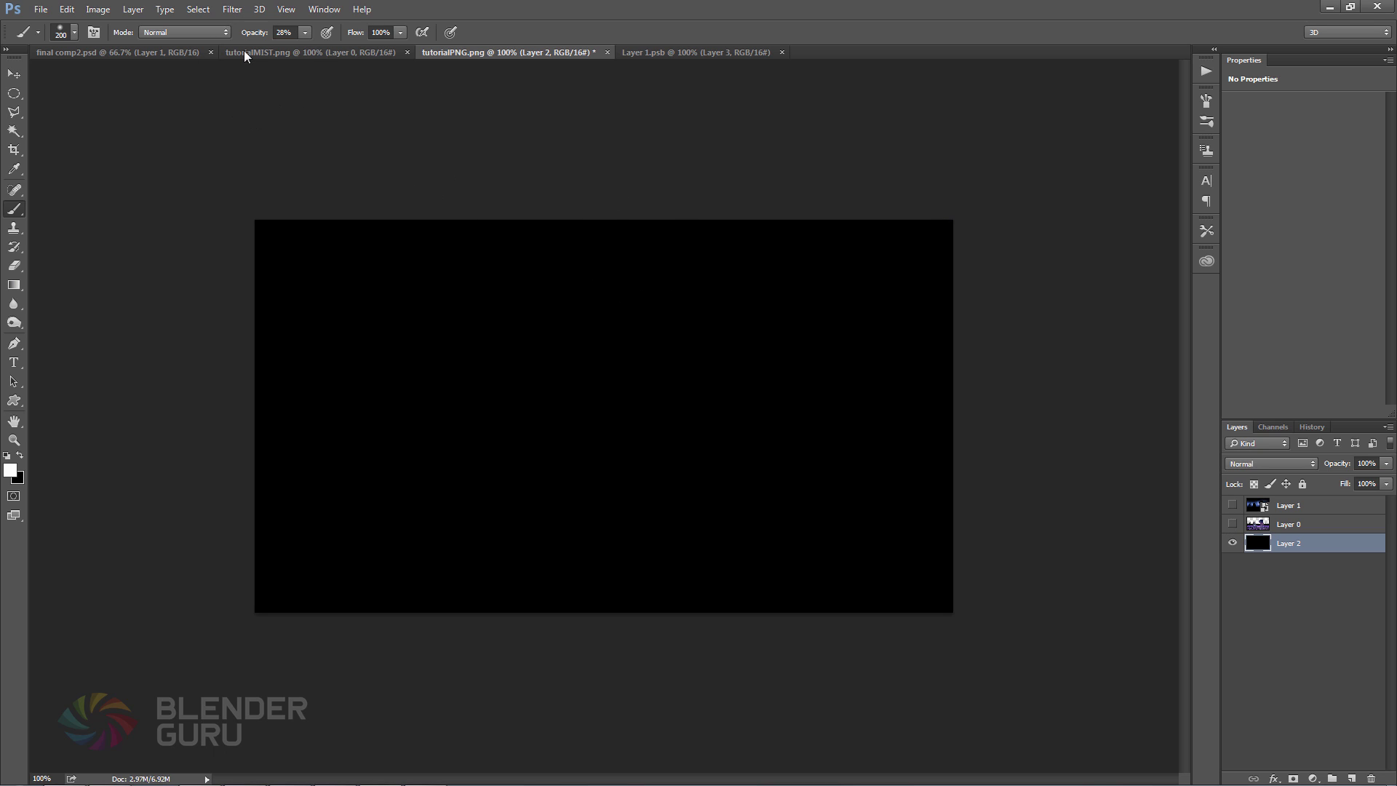
Apply uniform, monochromatic Add Noise at 117.80% to the black layer and inspect the grain up close
{"action": "left_click", "coordinate": [232, 9]}
{"action": "mouse_move", "coordinate": [273, 211]}
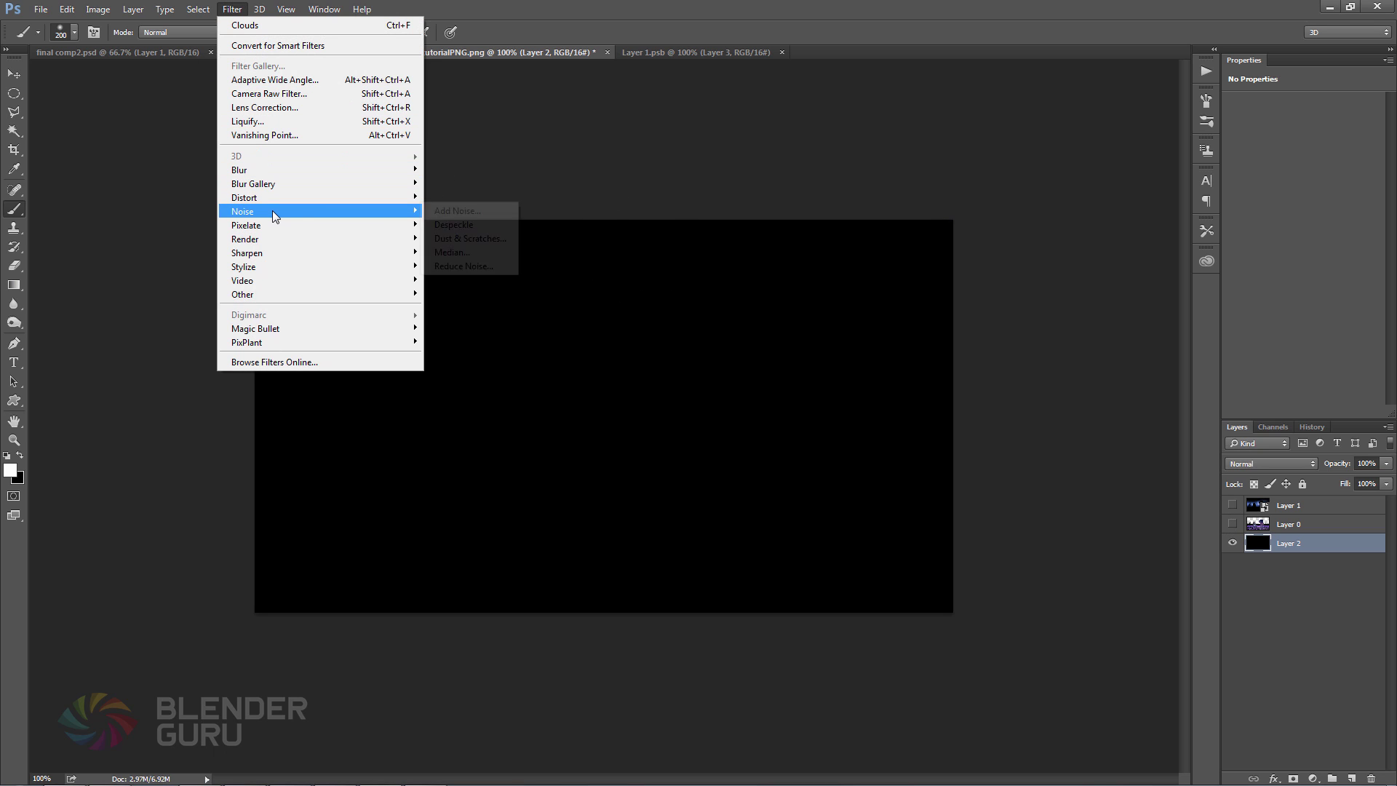
{"action": "left_click", "coordinate": [445, 213]}
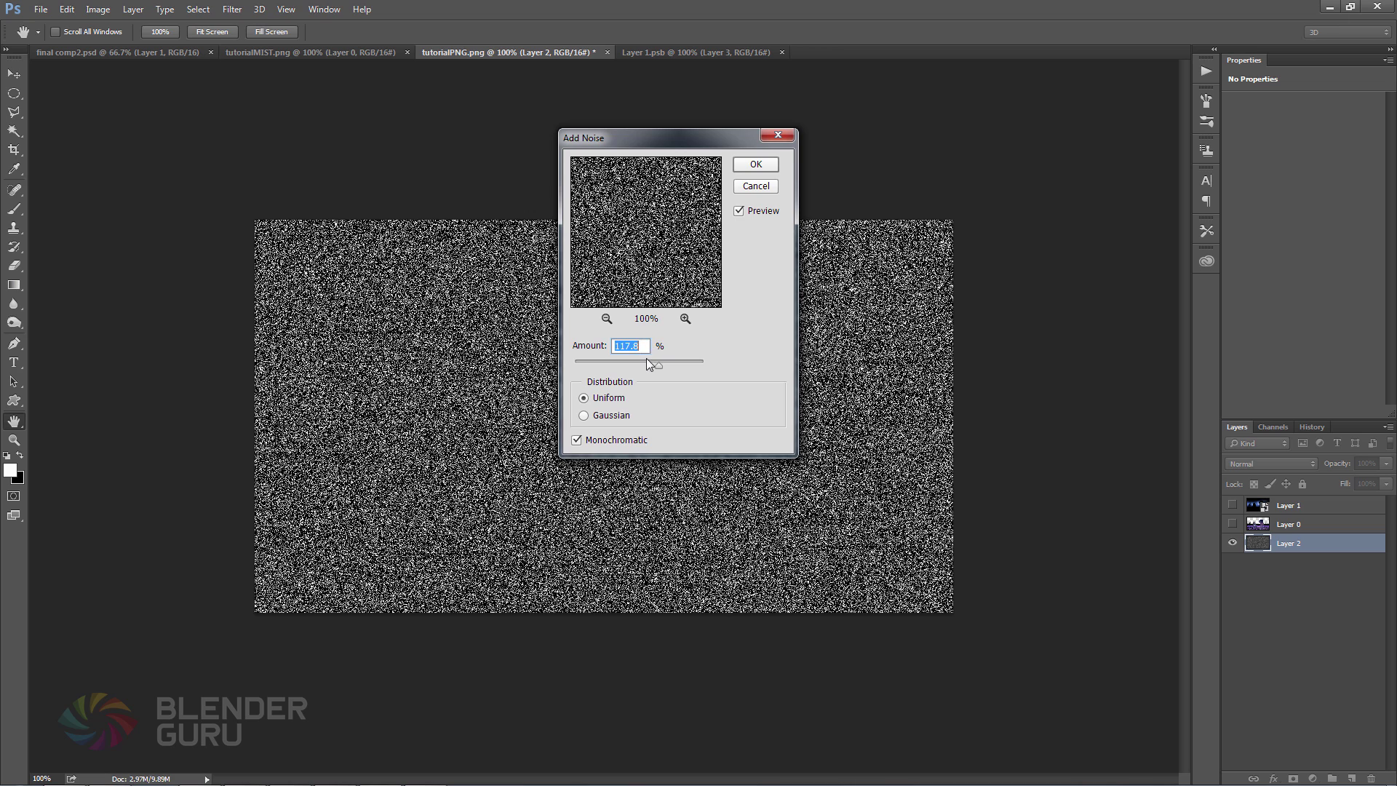
{"action": "left_click_drag", "start_coordinate": [660, 362], "coordinate": [658, 363]}
{"action": "left_click_drag", "start_coordinate": [651, 139], "coordinate": [673, 131]}
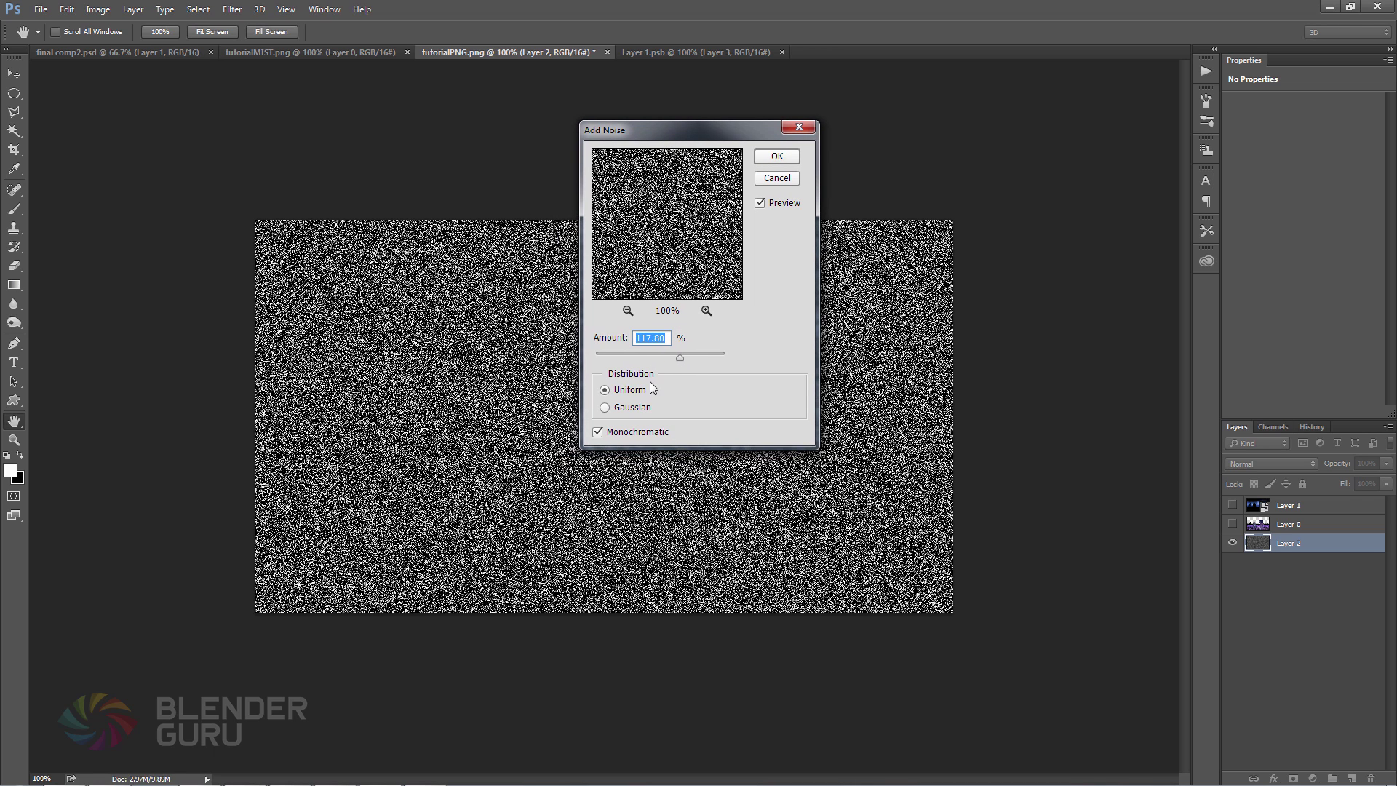
{"action": "left_click", "coordinate": [773, 157]}
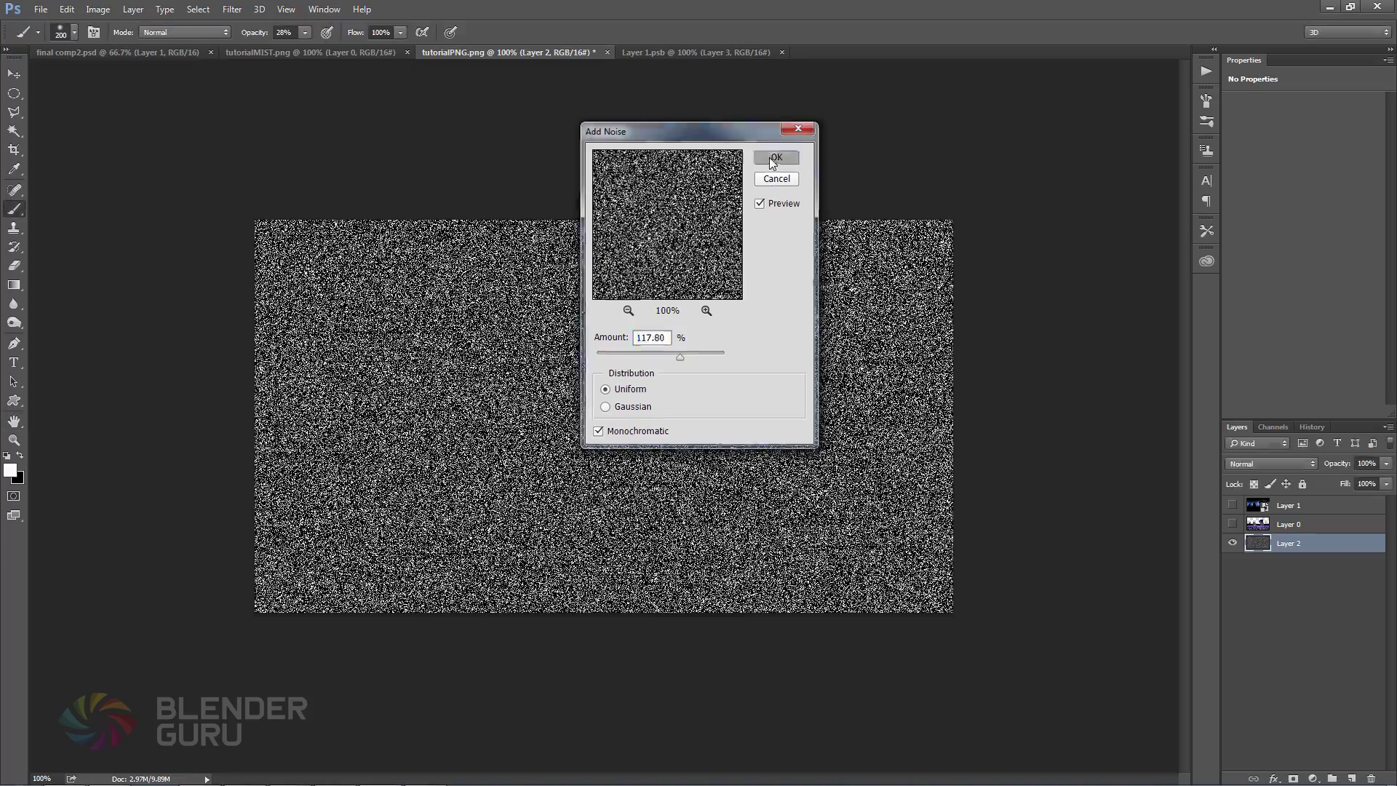
{"action": "key", "text": "ctrl+plus"}
{"action": "key", "text": "ctrl+plus"}
{"action": "key", "text": "b"}
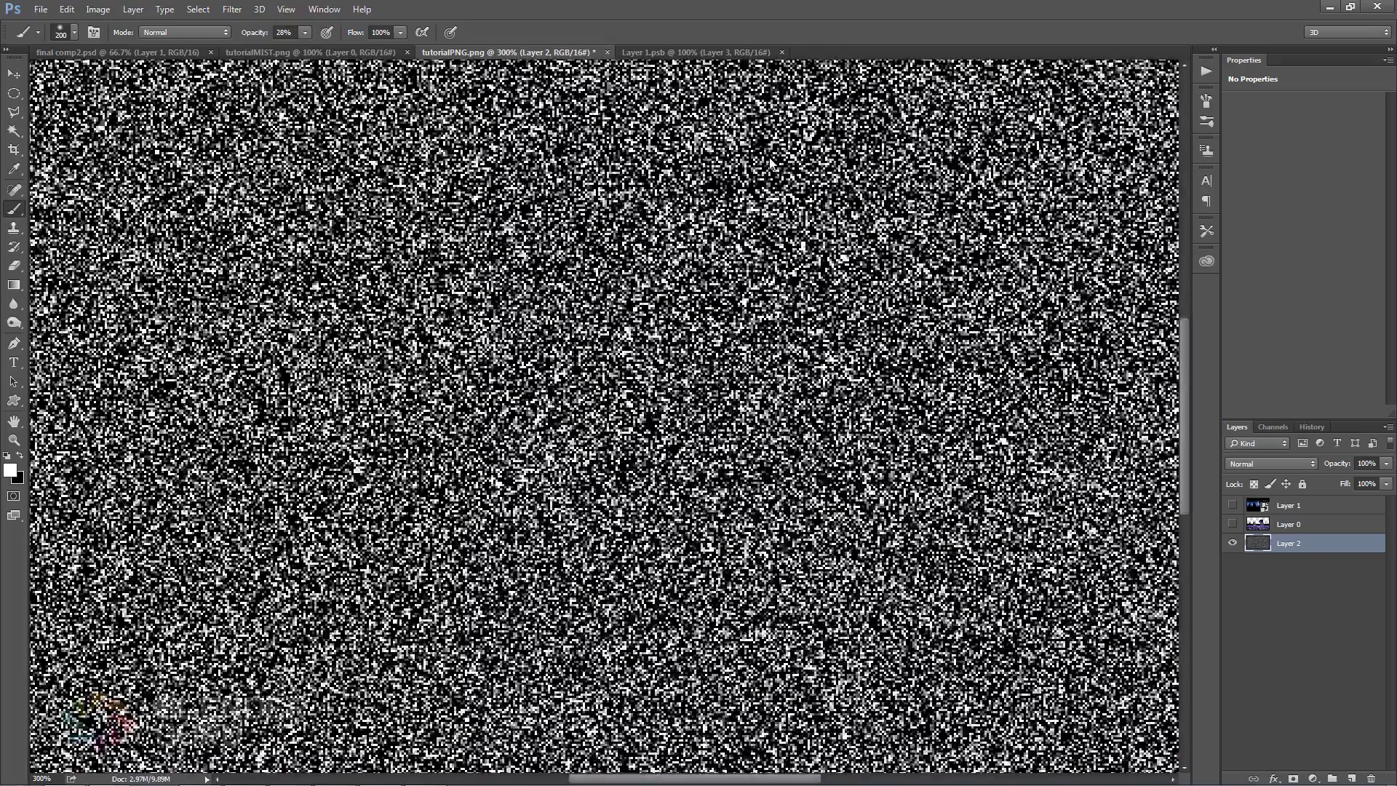
Apply a Gaussian Blur with a 0.3 pixel radius to the noise on Layer 2
{"action": "key", "text": "ctrl+minus"}
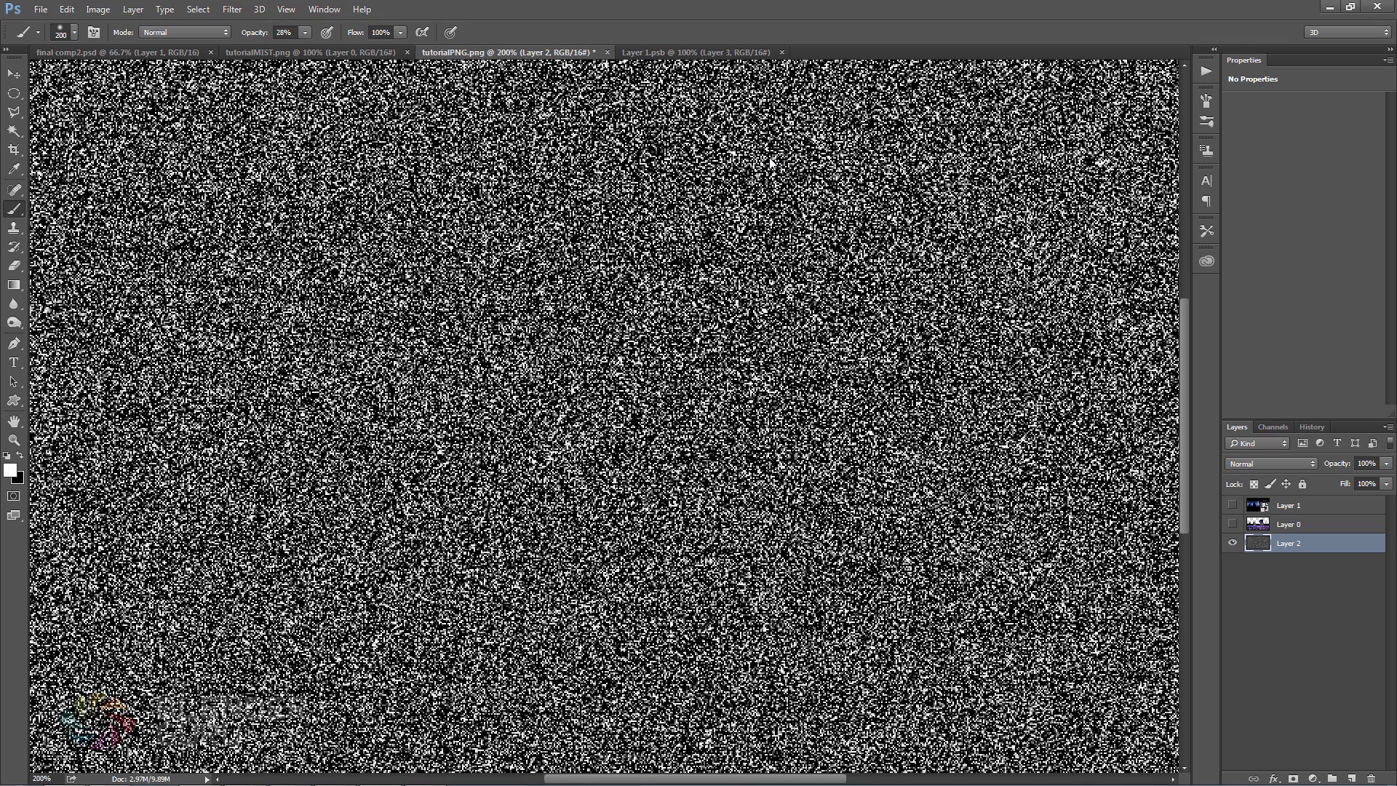
{"action": "left_click", "coordinate": [232, 9]}
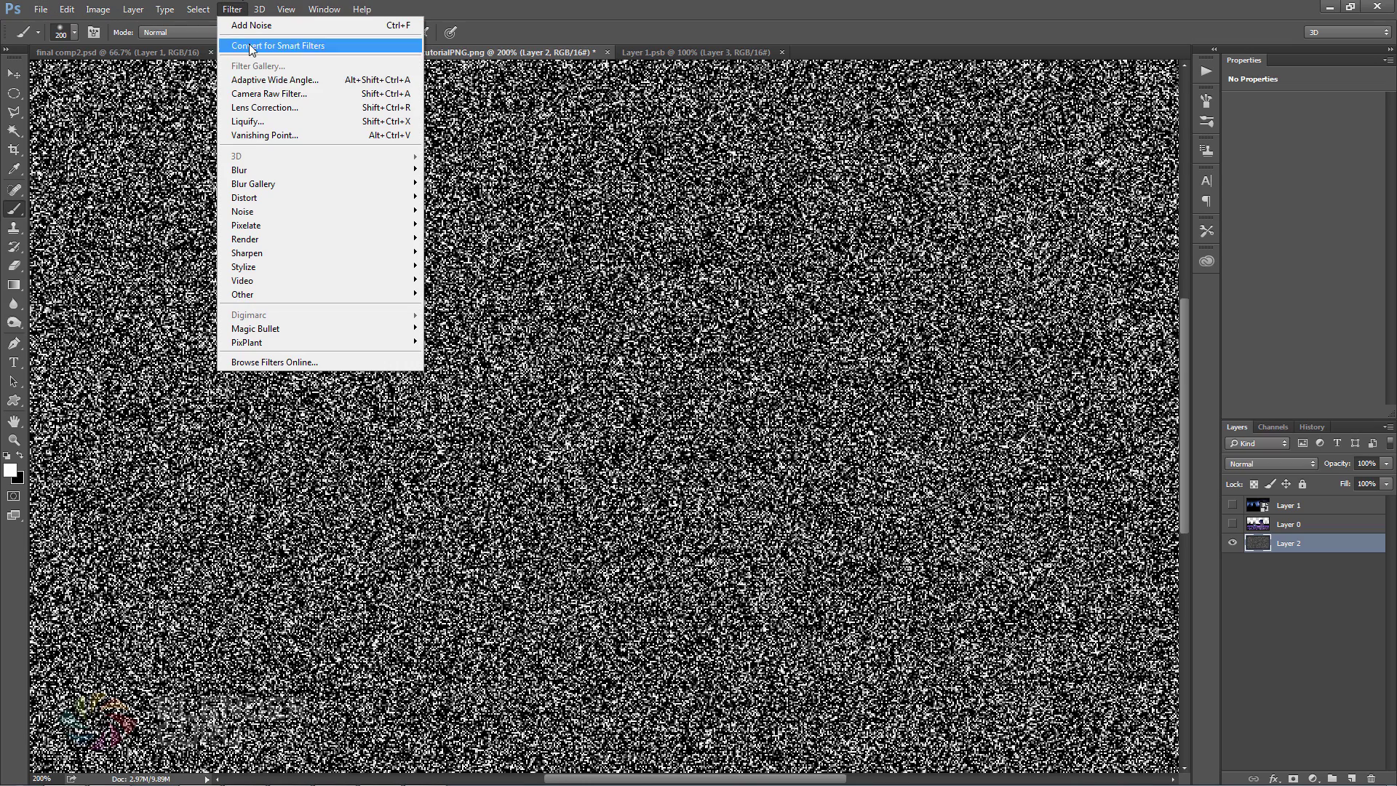
{"action": "mouse_move", "coordinate": [277, 170]}
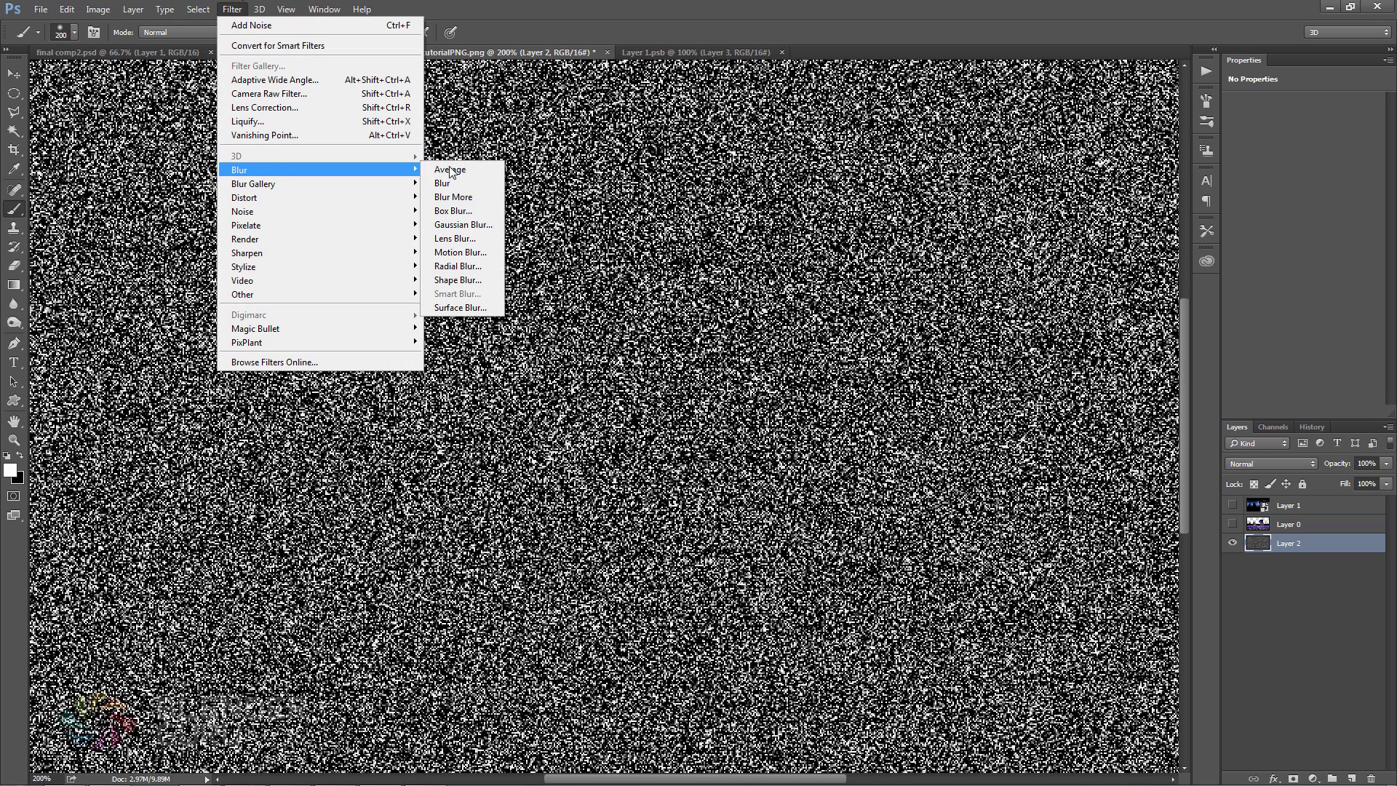
{"action": "left_click", "coordinate": [479, 226]}
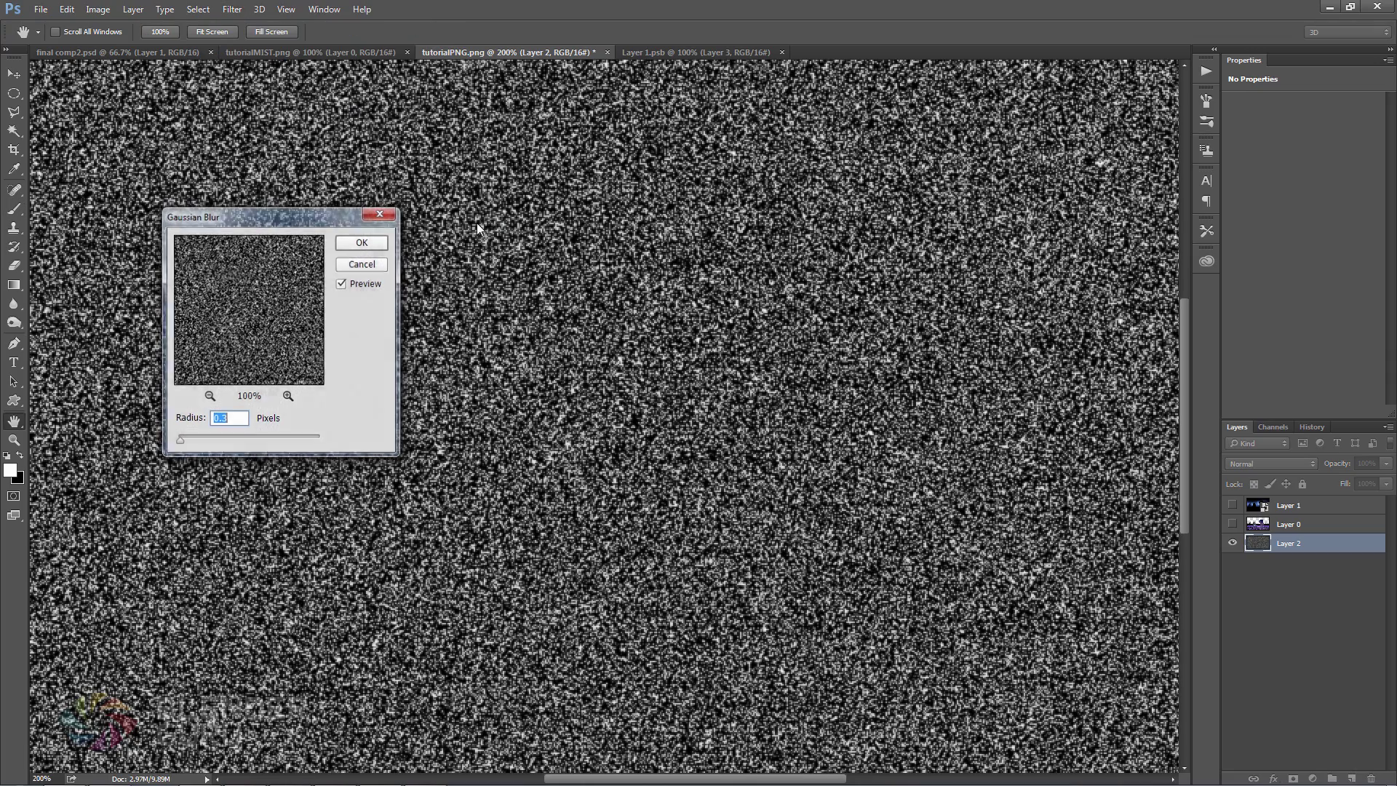
{"action": "left_click", "coordinate": [362, 243]}
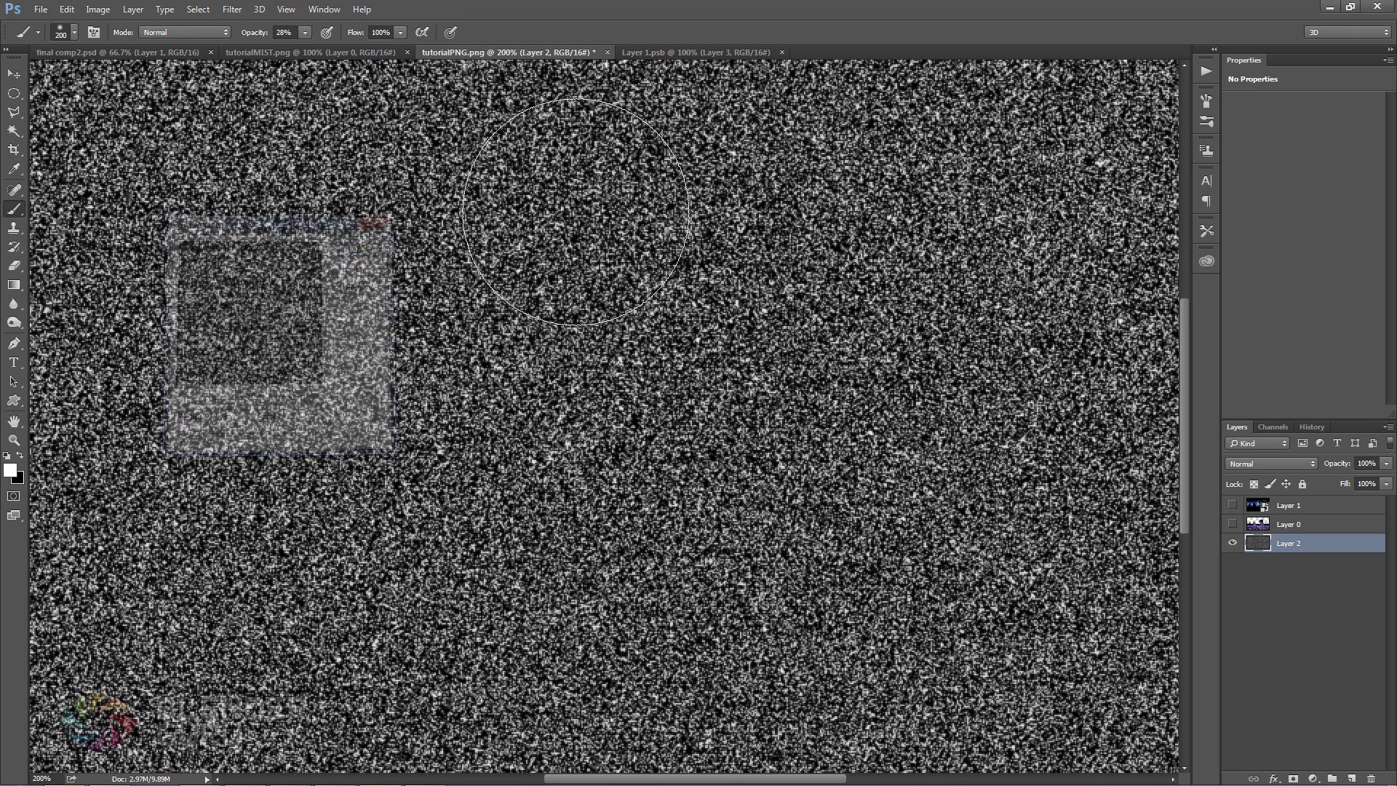
{"action": "key", "text": "b"}
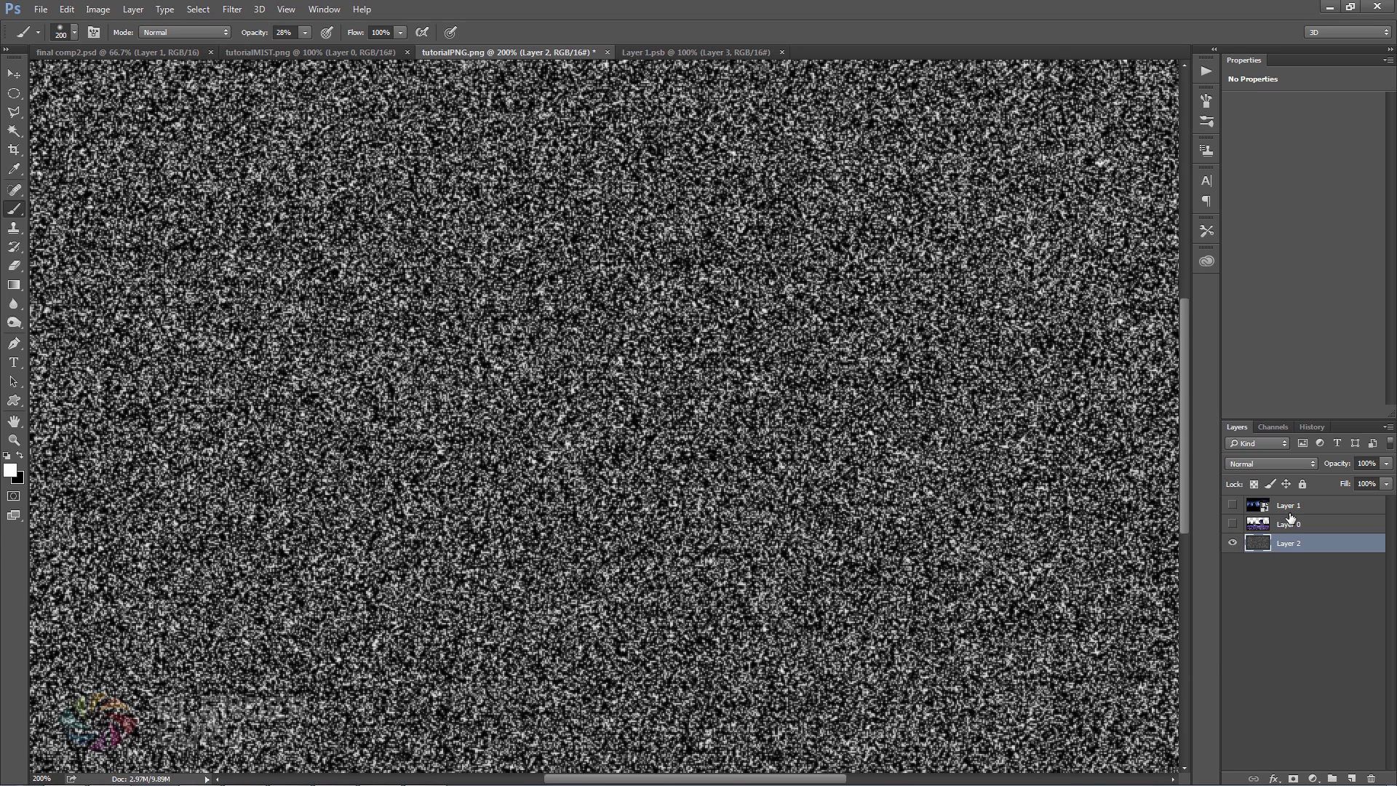
Convert the blurred noise layer to a smart object and open its contents for editing
{"action": "right_click", "coordinate": [1262, 545]}
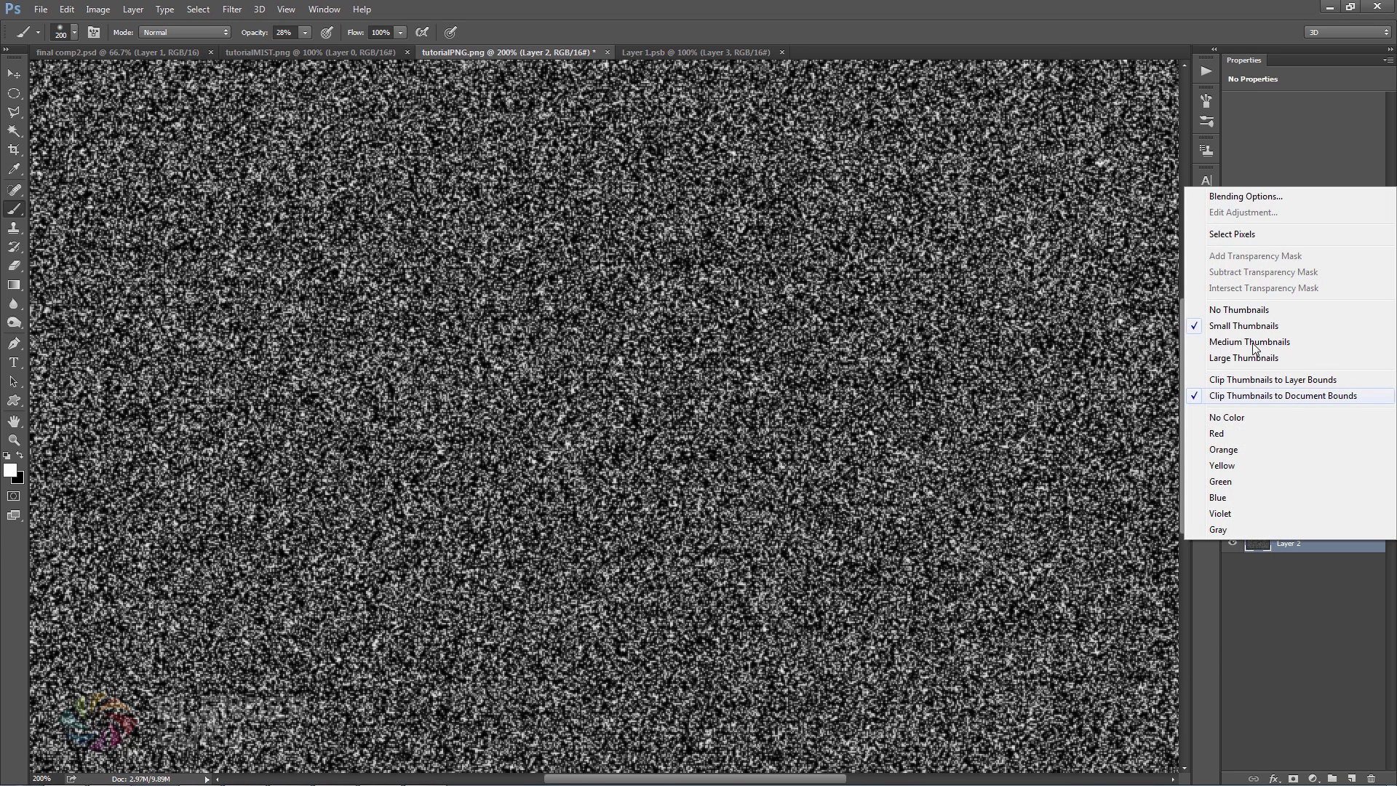
{"action": "right_click", "coordinate": [1308, 554]}
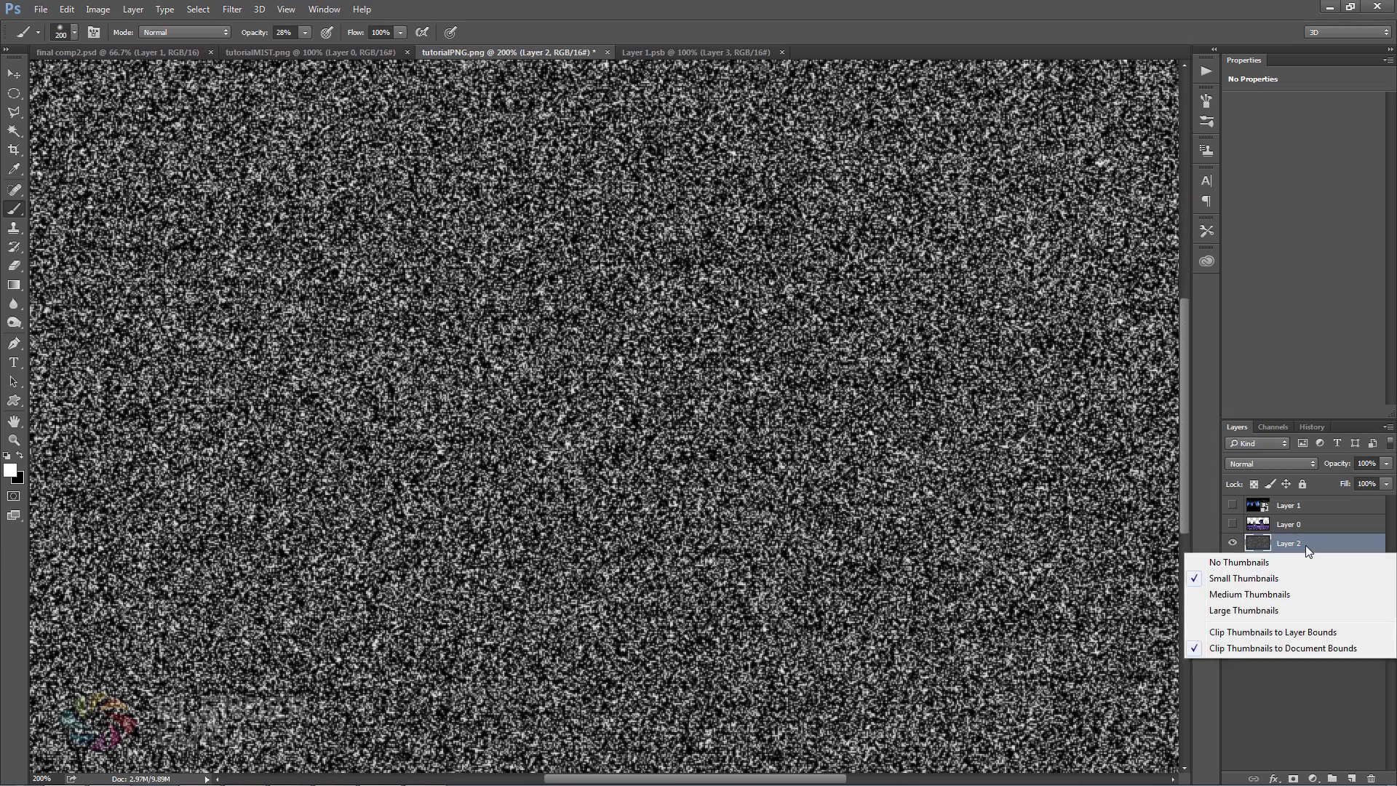
{"action": "right_click", "coordinate": [1305, 544]}
{"action": "left_click", "coordinate": [1264, 291]}
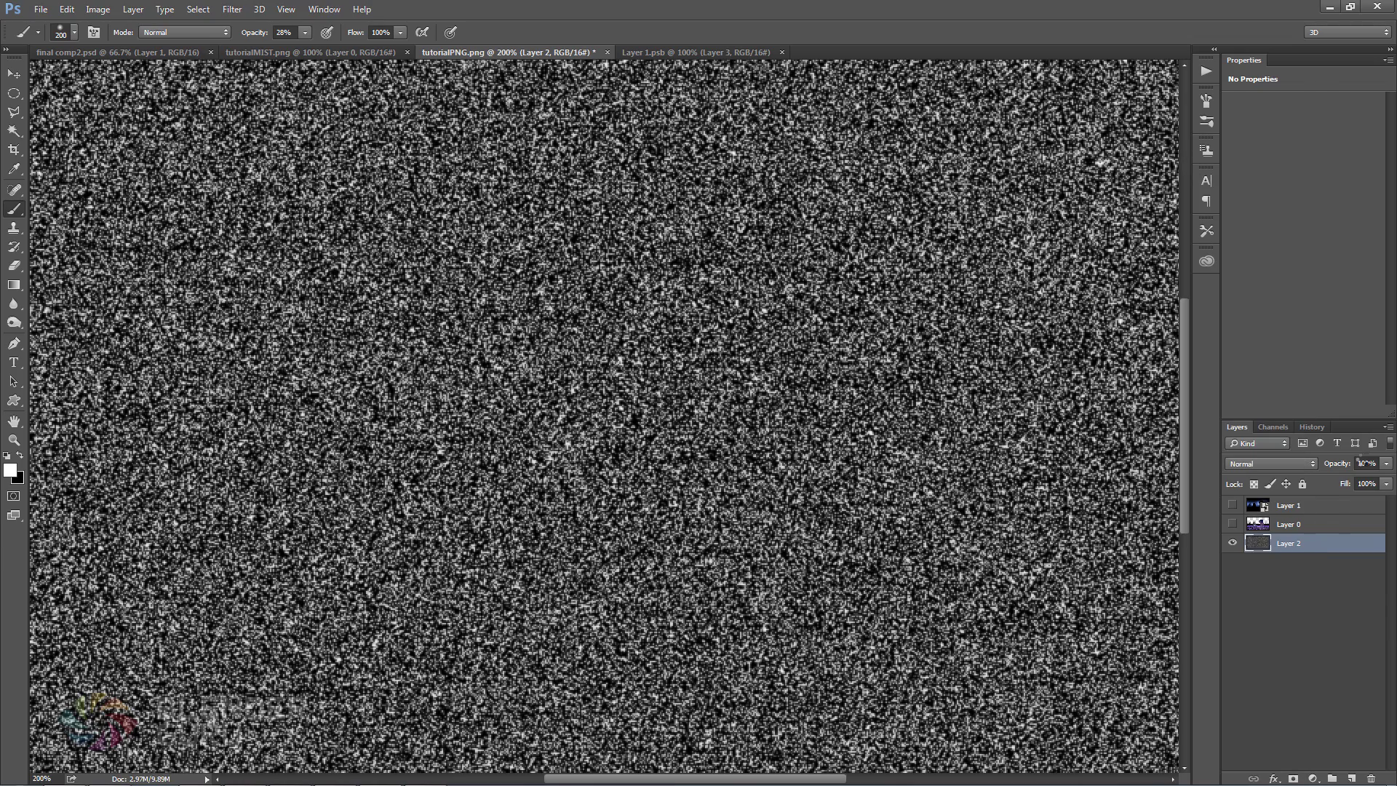
{"action": "double_click", "coordinate": [1262, 544]}
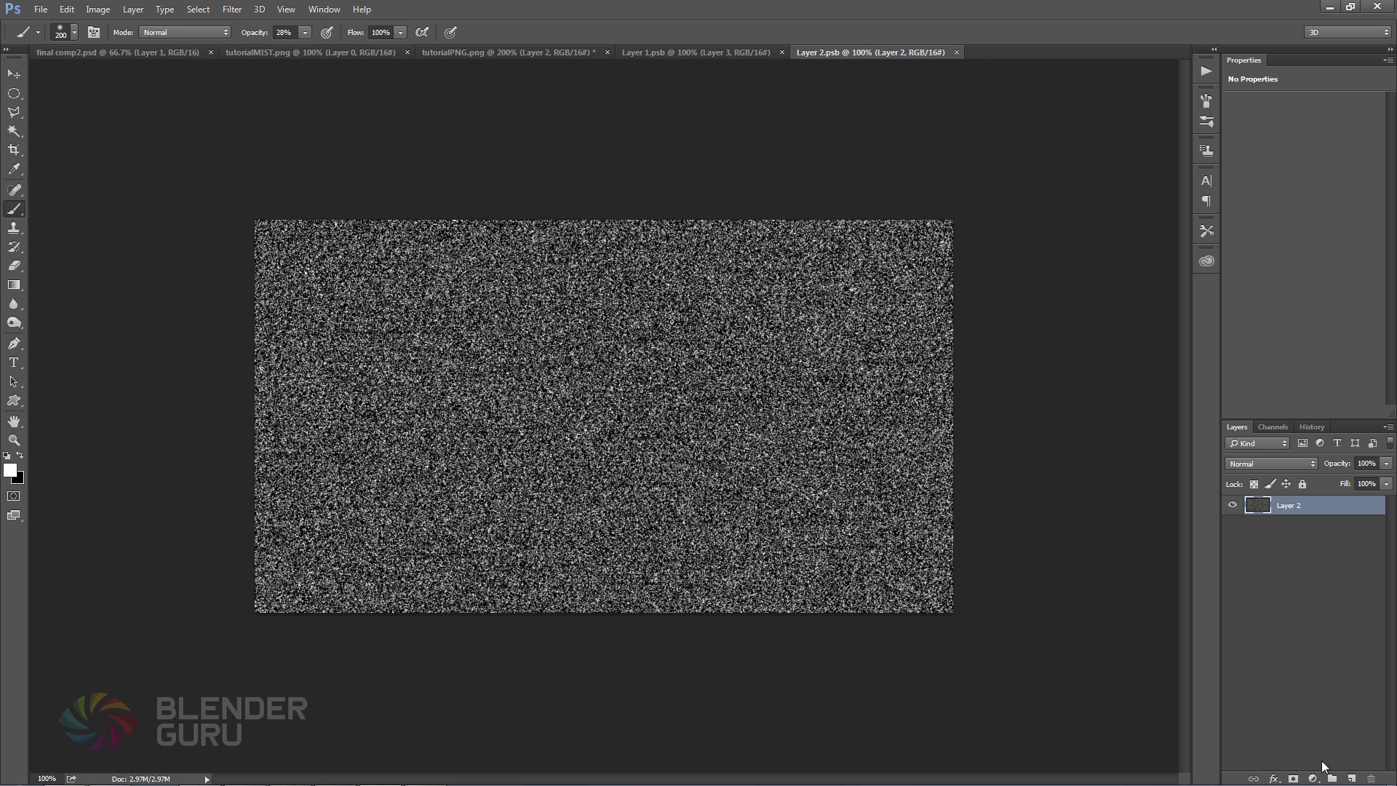
{"action": "left_click", "coordinate": [1312, 779]}
{"action": "left_click", "coordinate": [1291, 542]}
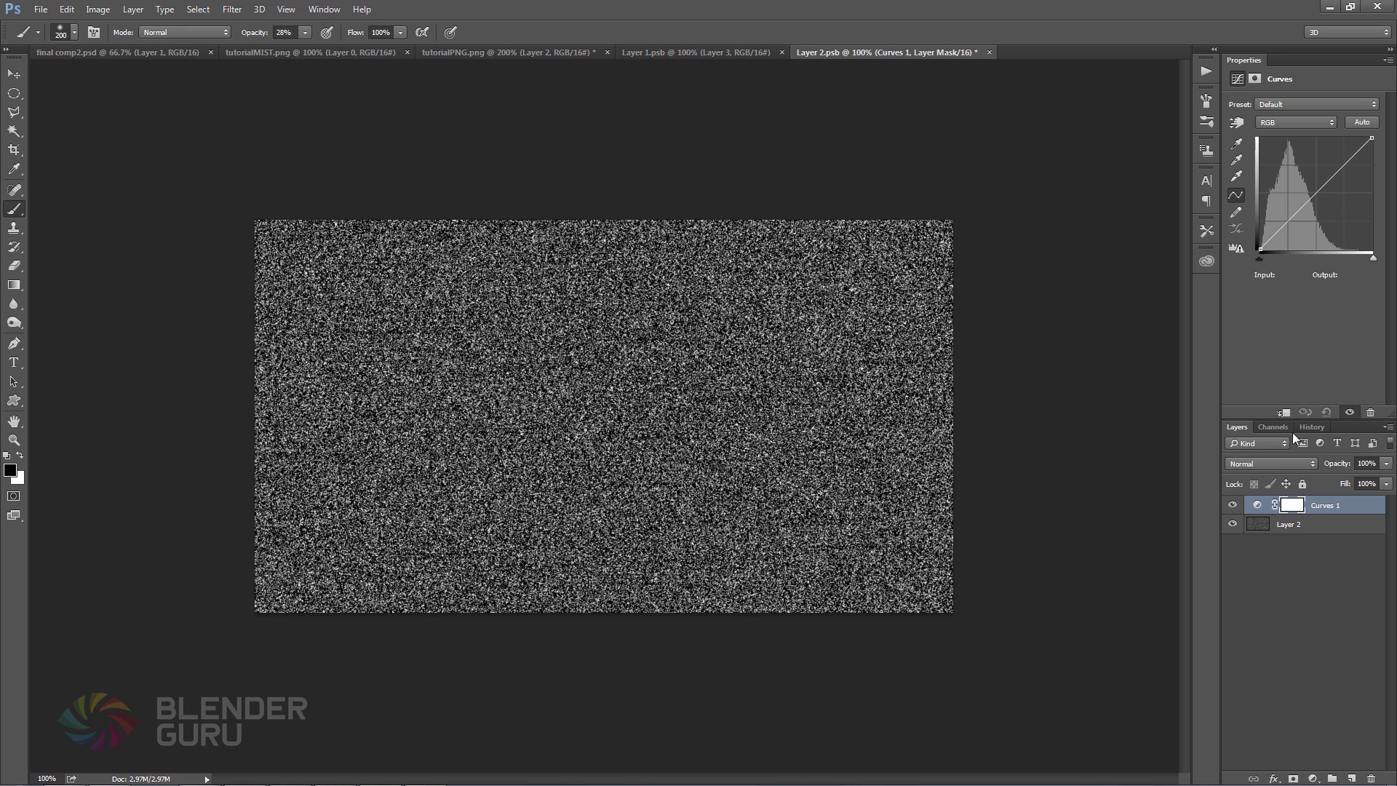
{"action": "key", "text": "ctrl+z"}
Add a Levels adjustment above the noise with the black input level at 198 and save the smart object's contents
{"action": "left_click", "coordinate": [1313, 777]}
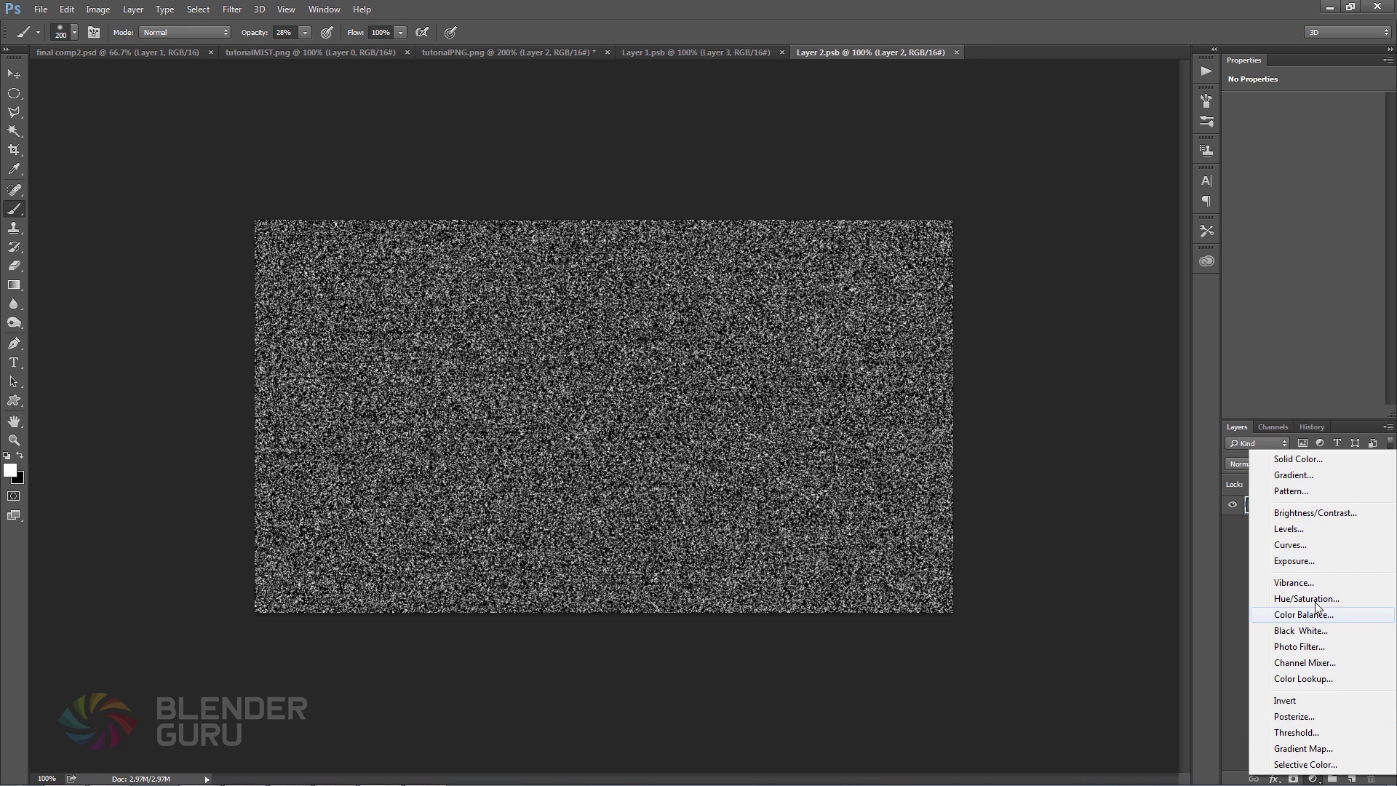
{"action": "left_click", "coordinate": [1290, 526]}
{"action": "left_click_drag", "start_coordinate": [1250, 206], "coordinate": [1314, 202]}
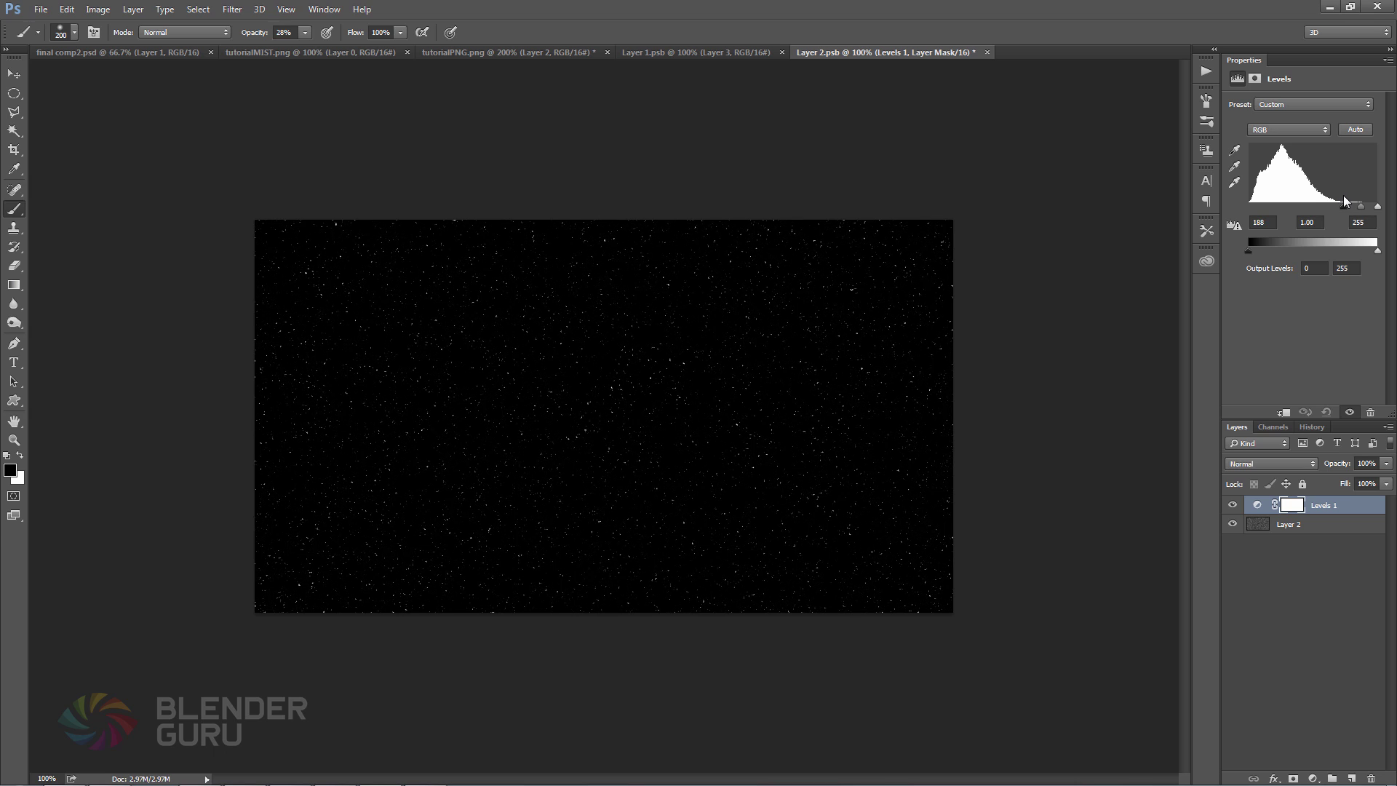
{"action": "key", "text": "ctrl+plus"}
{"action": "key", "text": "ctrl+plus"}
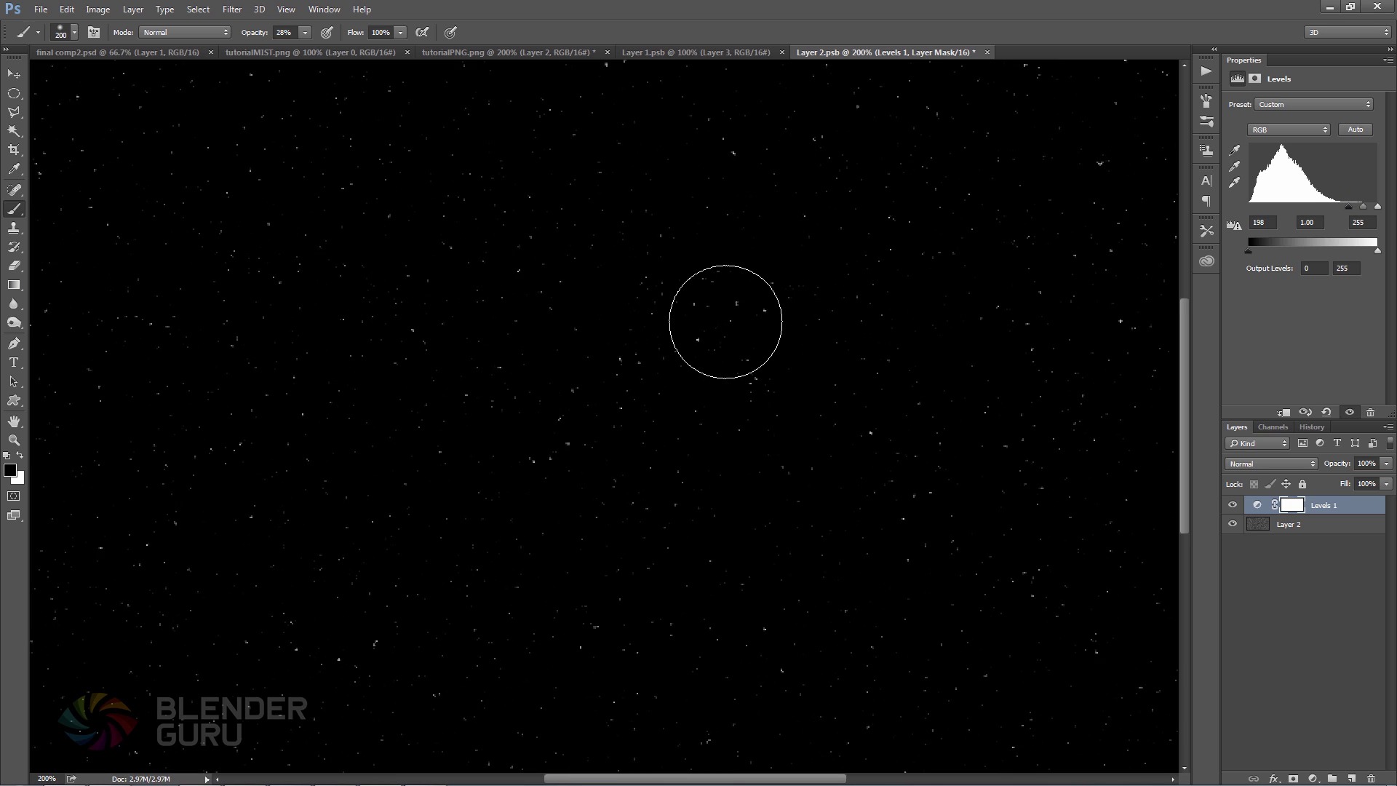
{"action": "key", "text": "ctrl+minus"}
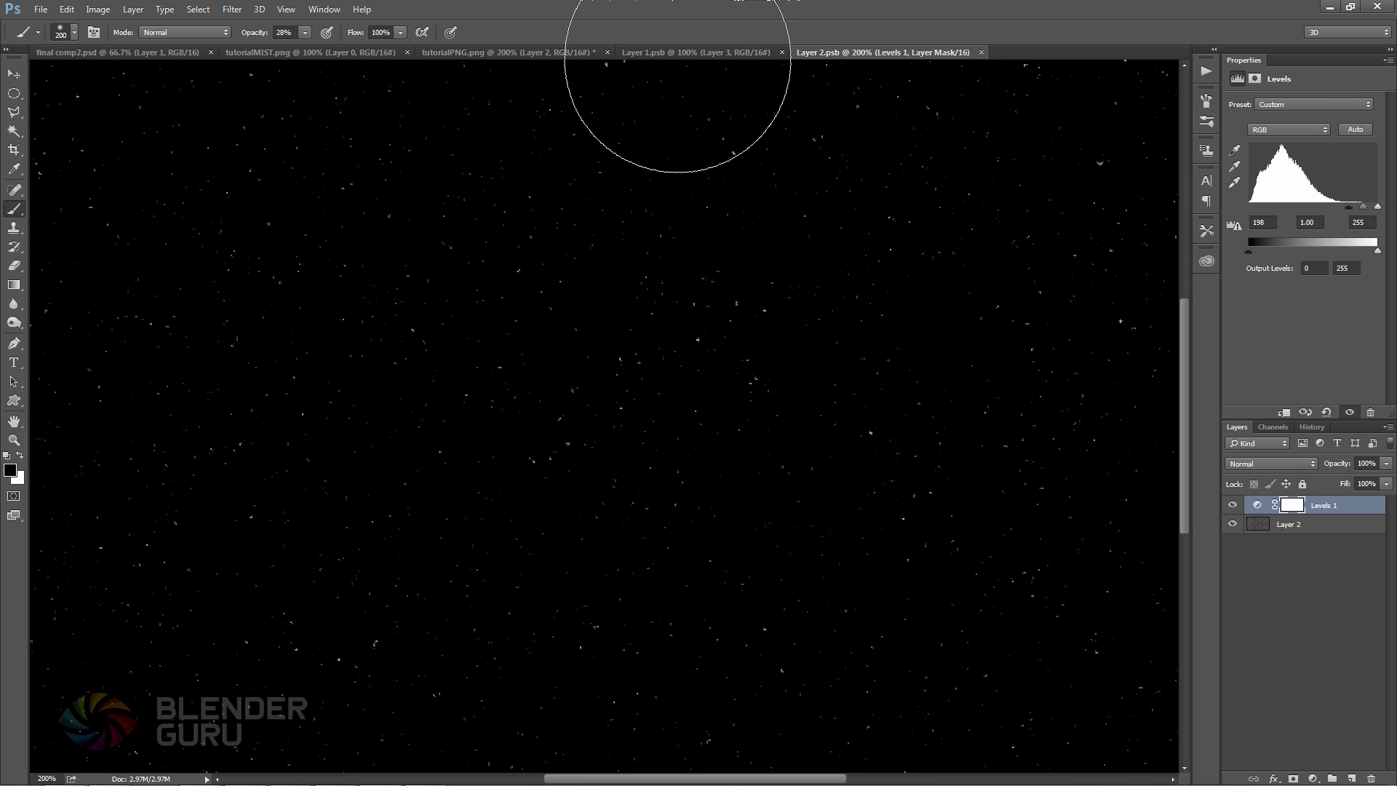
Return to tutorialPNG.png and show Layer 0 and Layer 1 over the star field
{"action": "left_click", "coordinate": [665, 50]}
{"action": "left_click", "coordinate": [550, 51]}
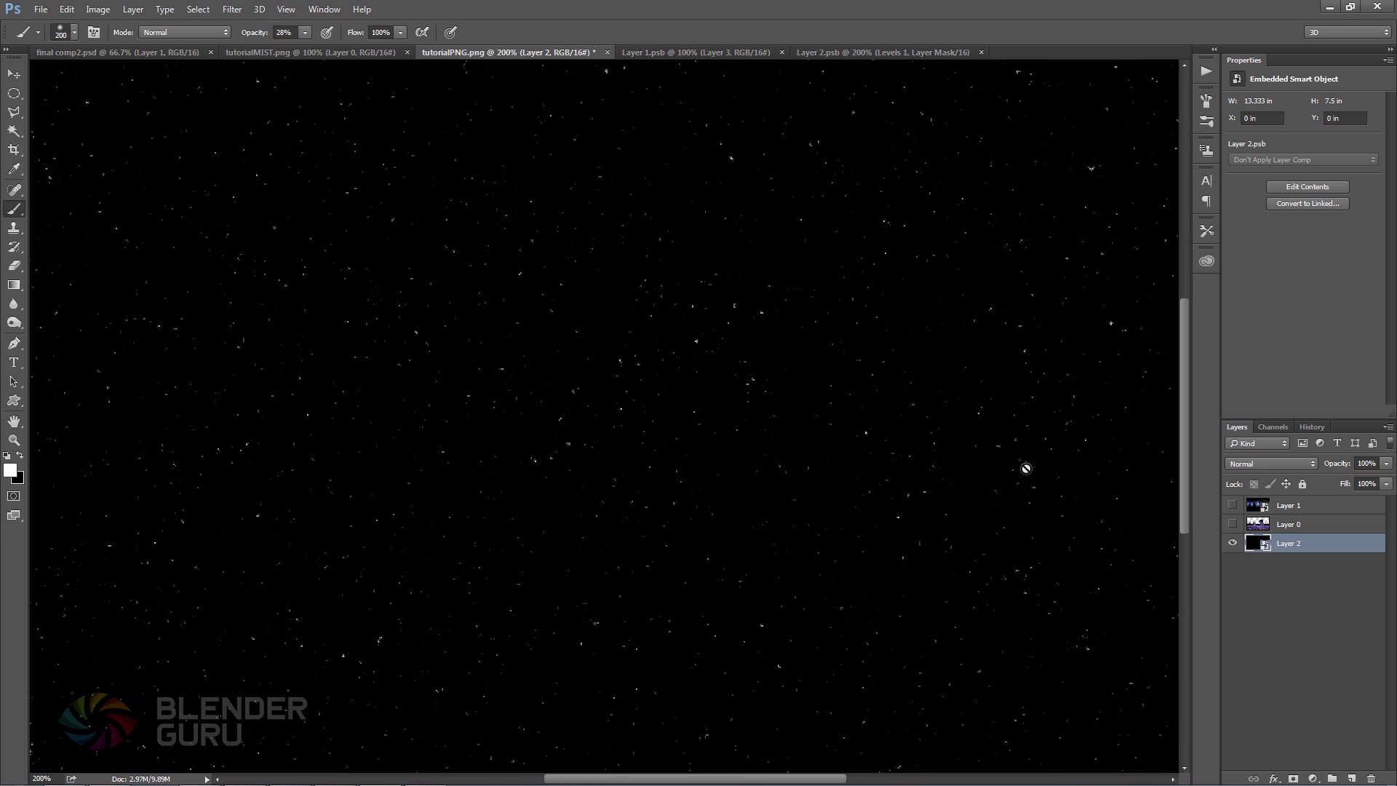
{"action": "key", "text": "ctrl+minus"}
{"action": "left_click", "coordinate": [1232, 524]}
{"action": "left_click", "coordinate": [1231, 505]}
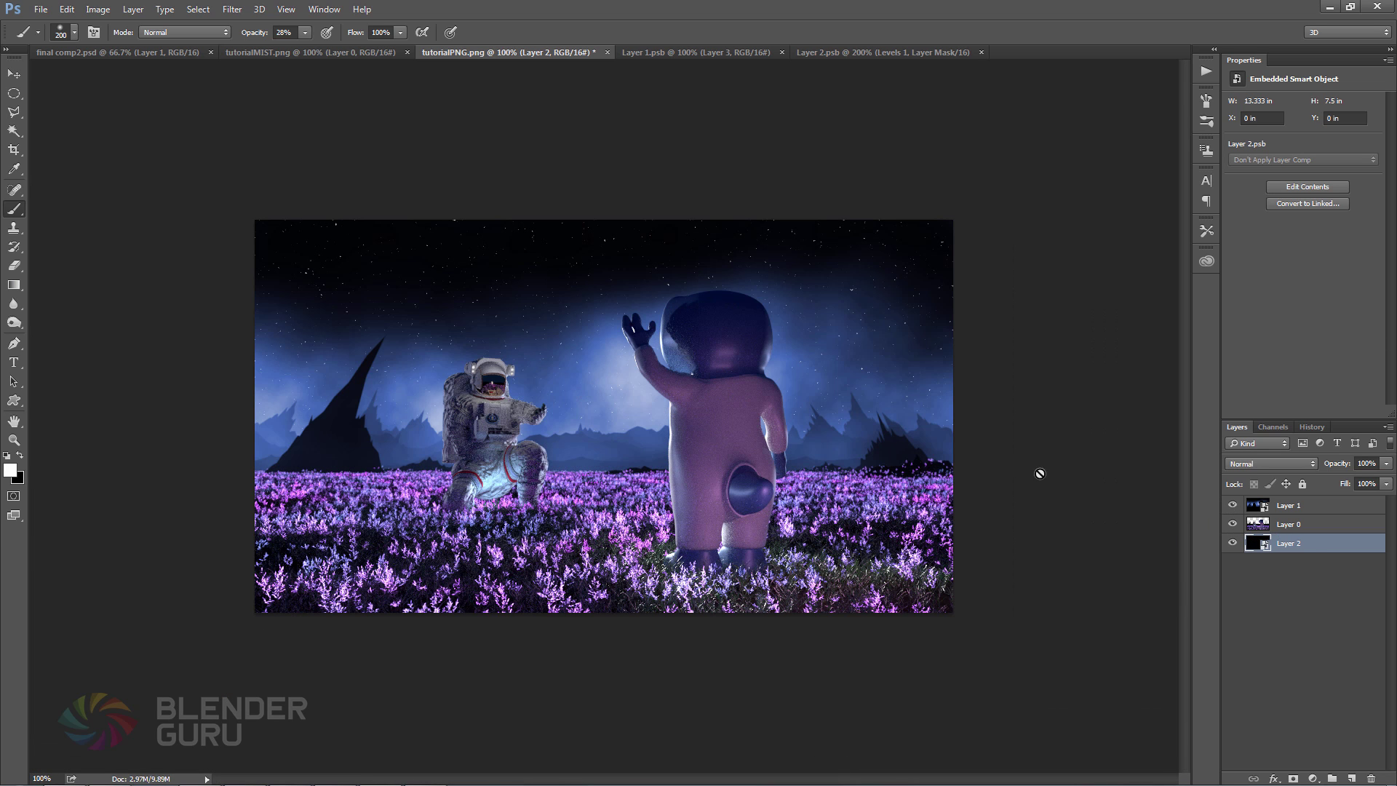
Review the star field in Layer 2.psb and select its noise layer beneath the Levels adjustment
{"action": "left_click", "coordinate": [873, 53]}
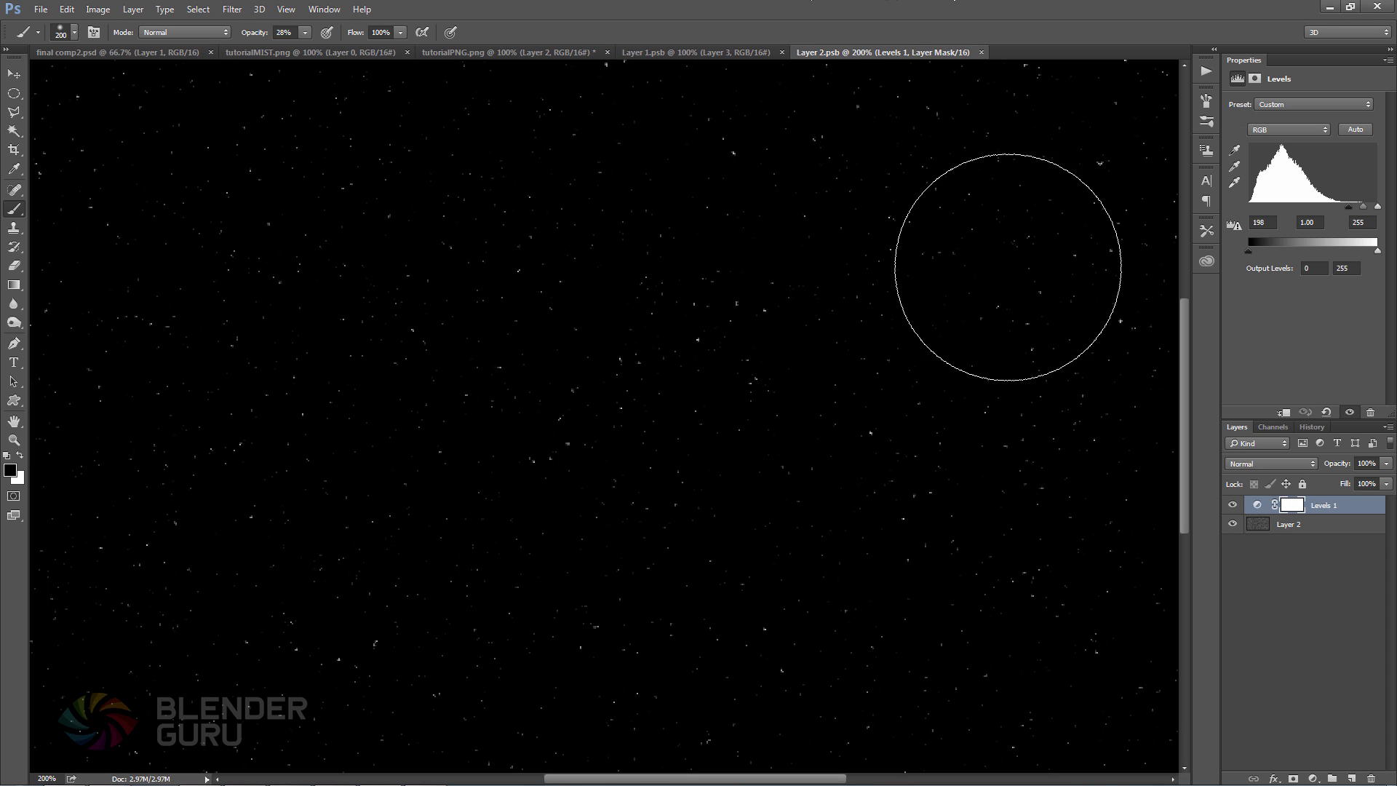
{"action": "key", "text": "ctrl+minus"}
{"action": "key", "text": "ctrl+plus"}
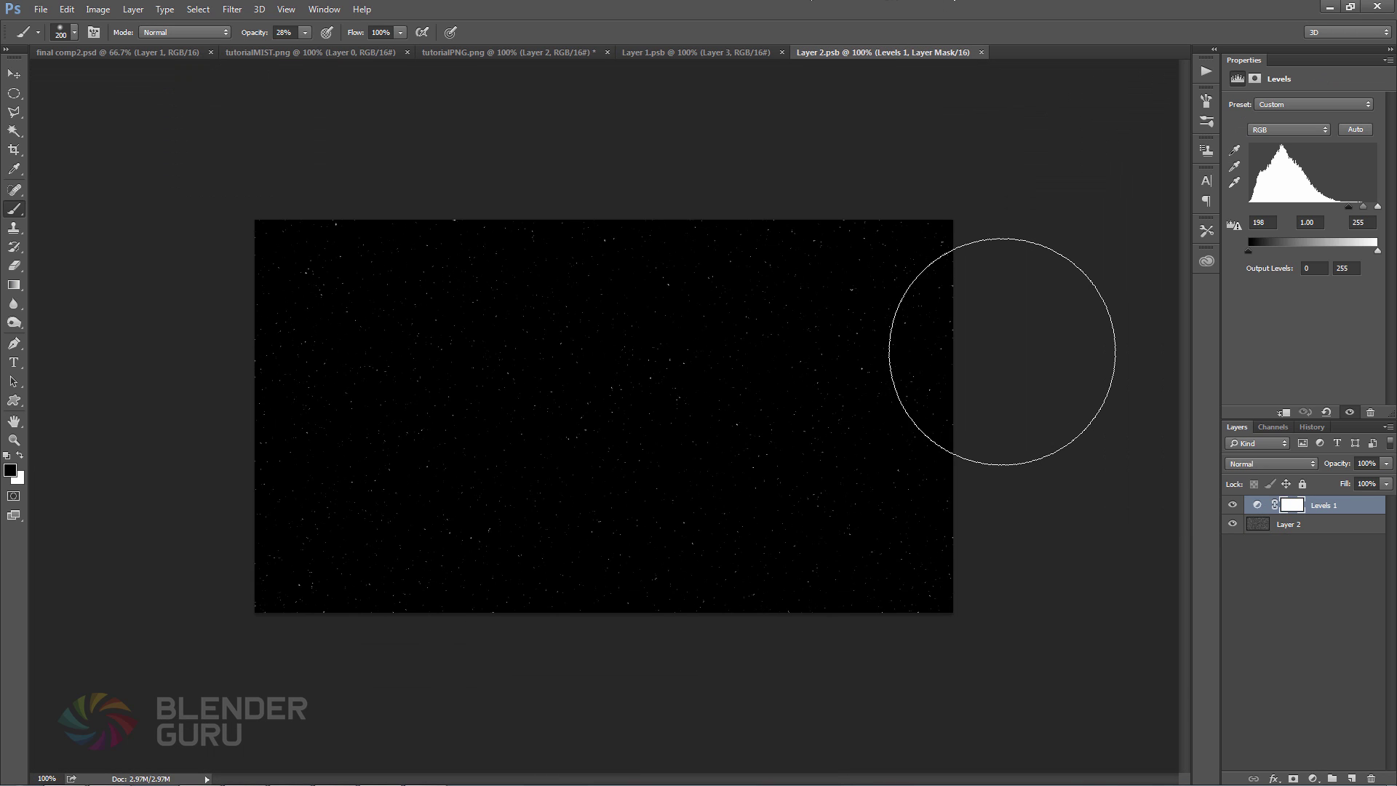
{"action": "left_click", "coordinate": [1293, 524]}
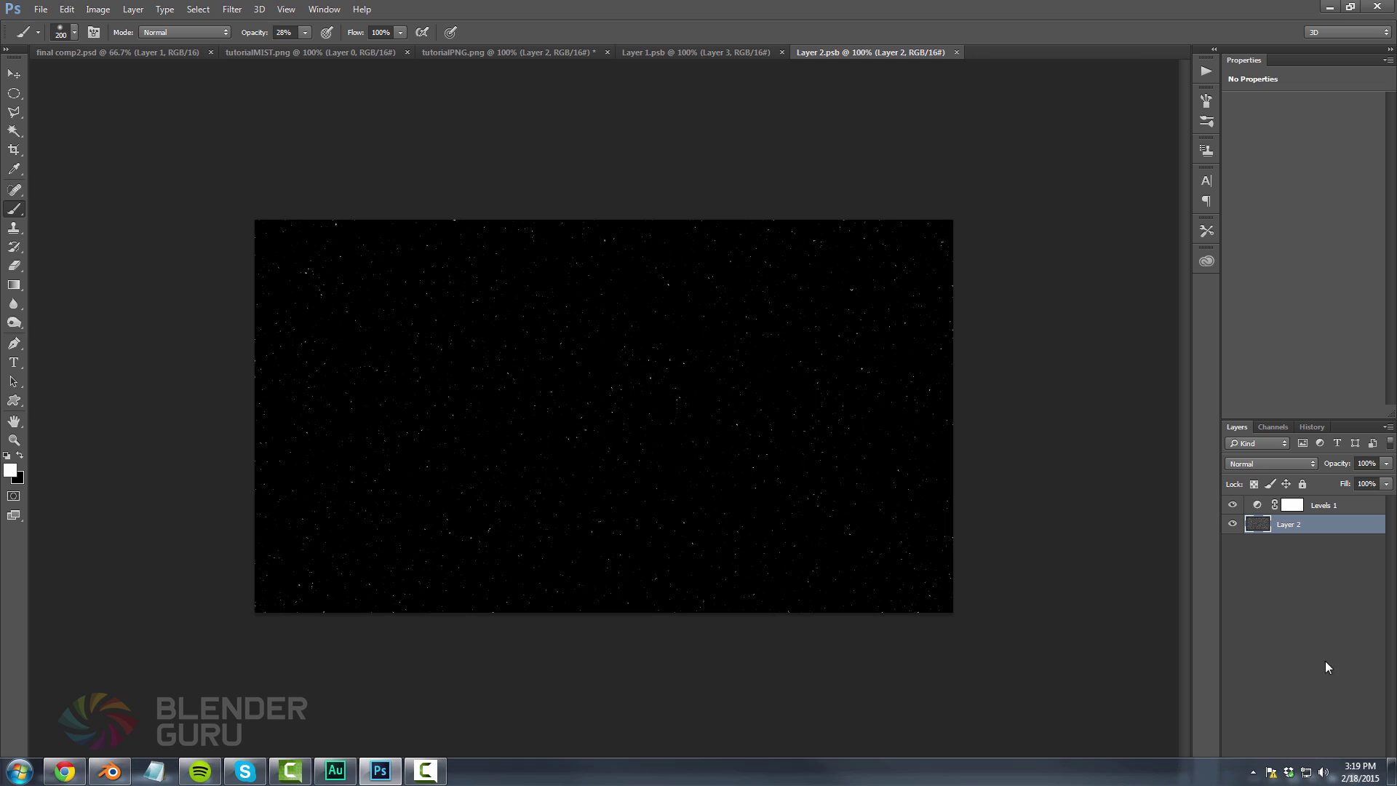
Add a new black-filled layer at the bottom of the tutorialPNG.png layer stack, beneath the star layer
{"action": "left_click", "coordinate": [438, 53]}
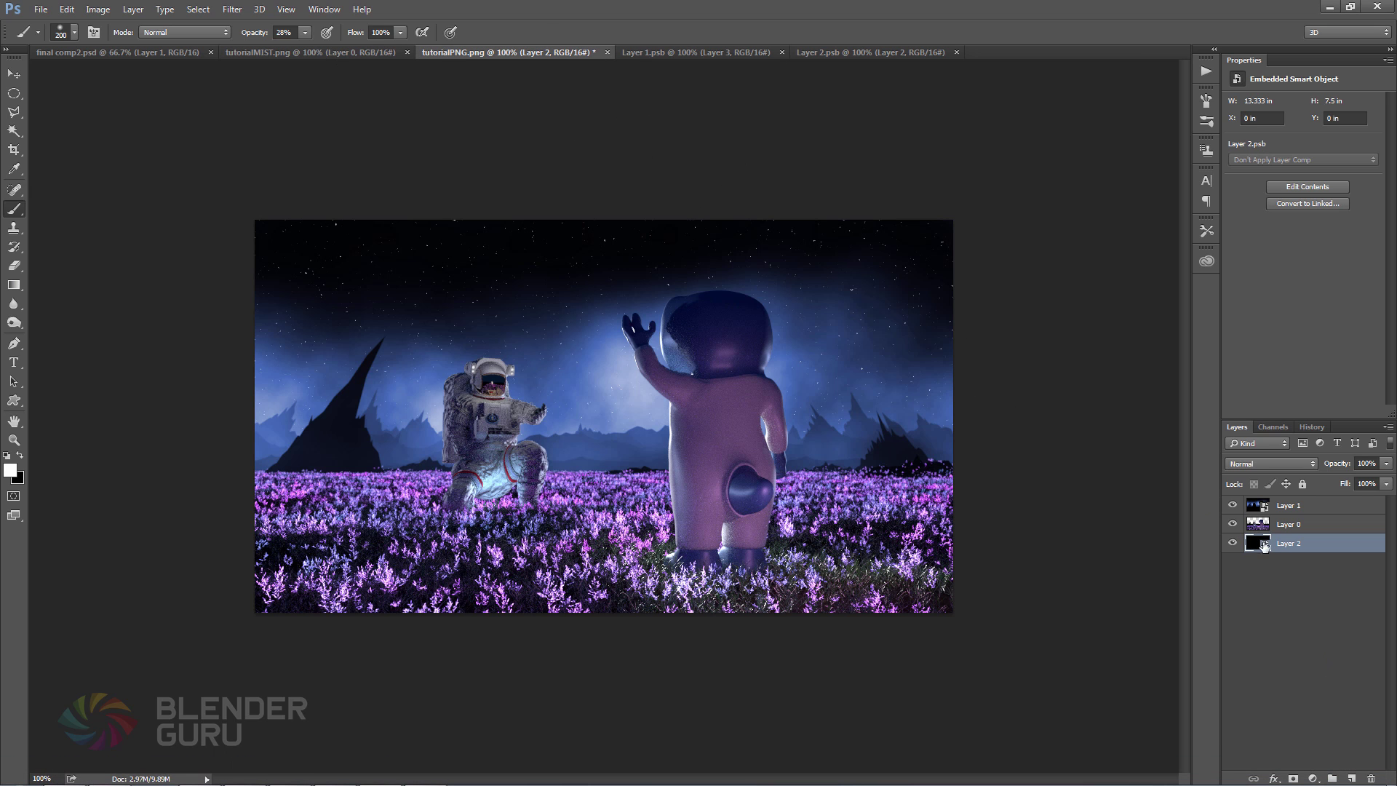
{"action": "left_click", "coordinate": [1353, 777]}
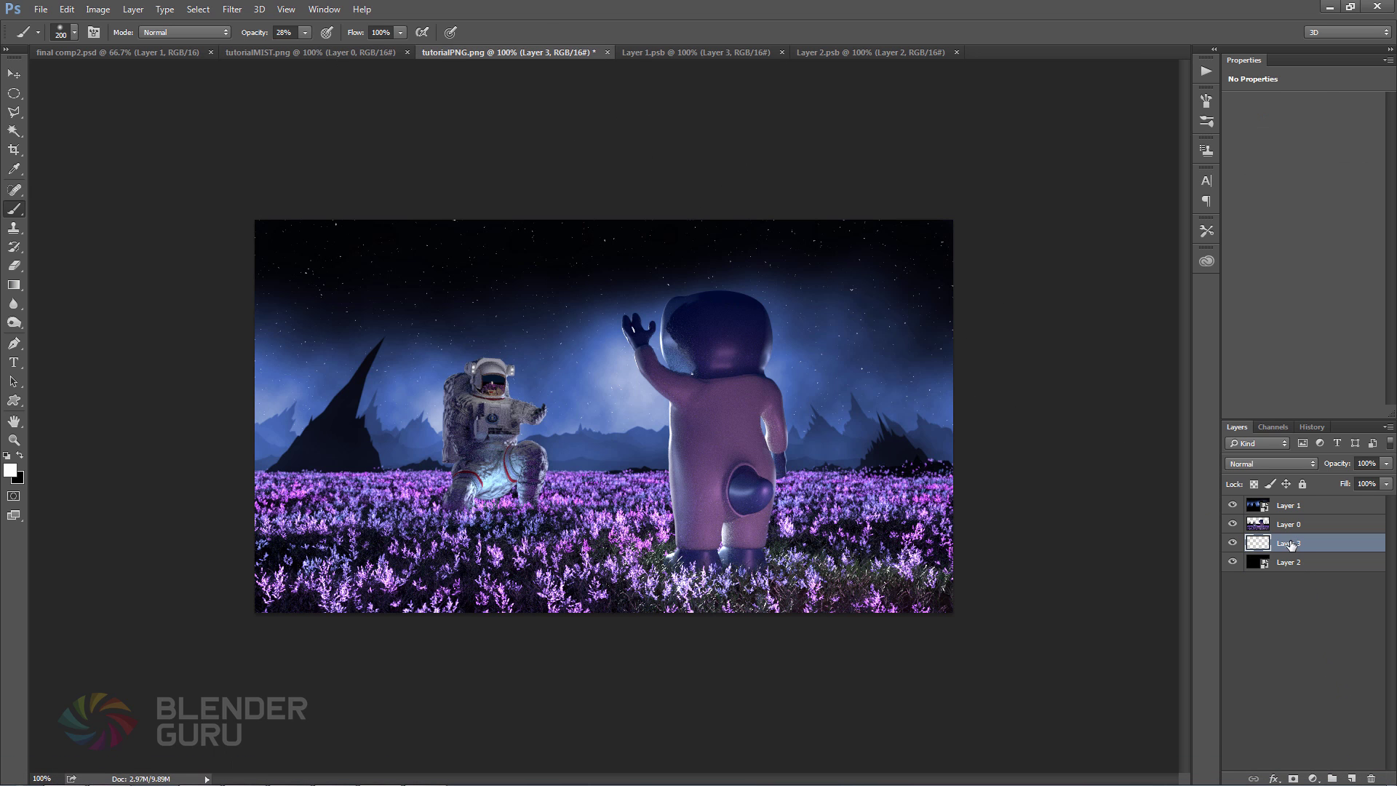
{"action": "left_click_drag", "start_coordinate": [1290, 546], "coordinate": [1286, 577]}
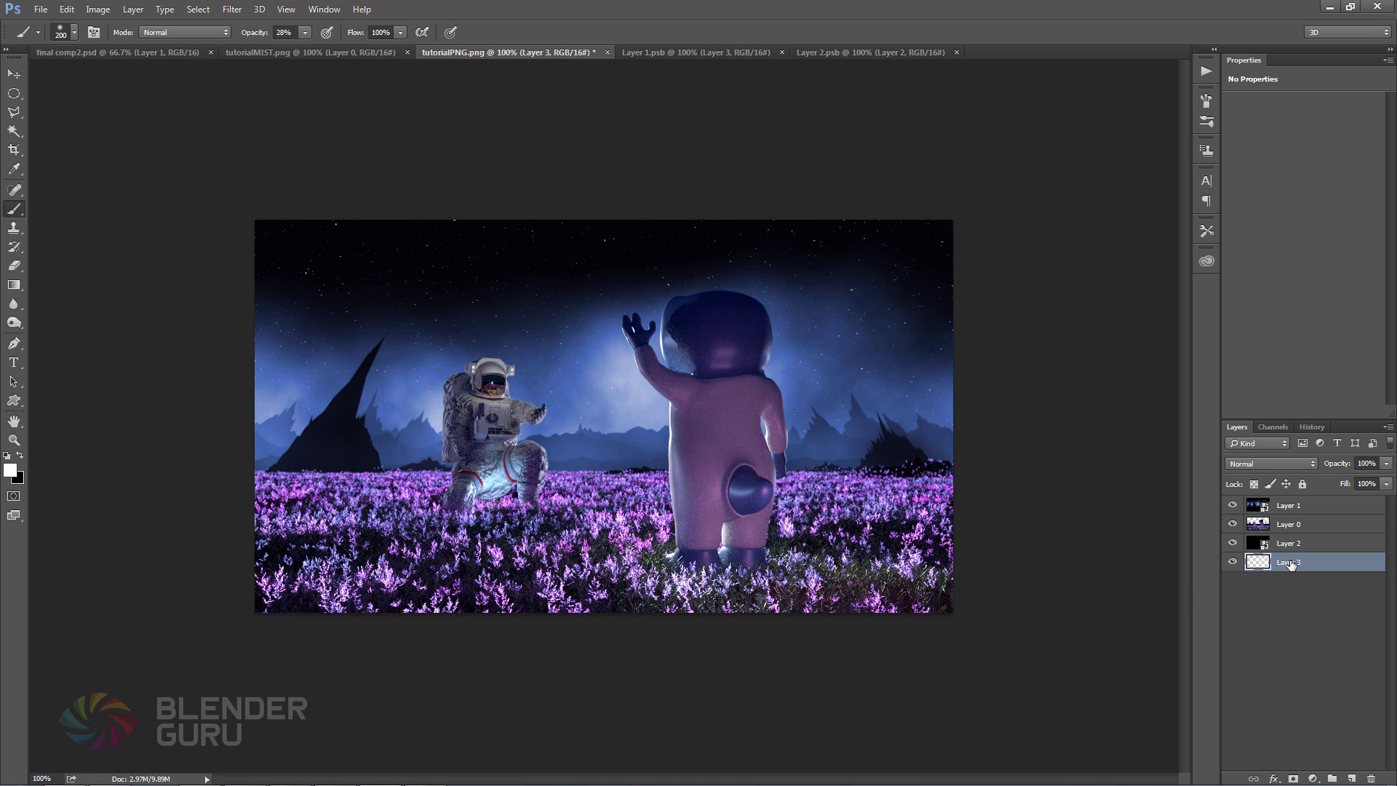
{"action": "key", "text": "ctrl+BackSpace"}
Rename Layer 2 as Stars, Layer 0 as Main and Layer 1 as Fog
{"action": "left_click", "coordinate": [1295, 547]}
{"action": "double_click", "coordinate": [1294, 546]}
{"action": "type", "text": "Stars"}
{"action": "key", "text": "Return"}
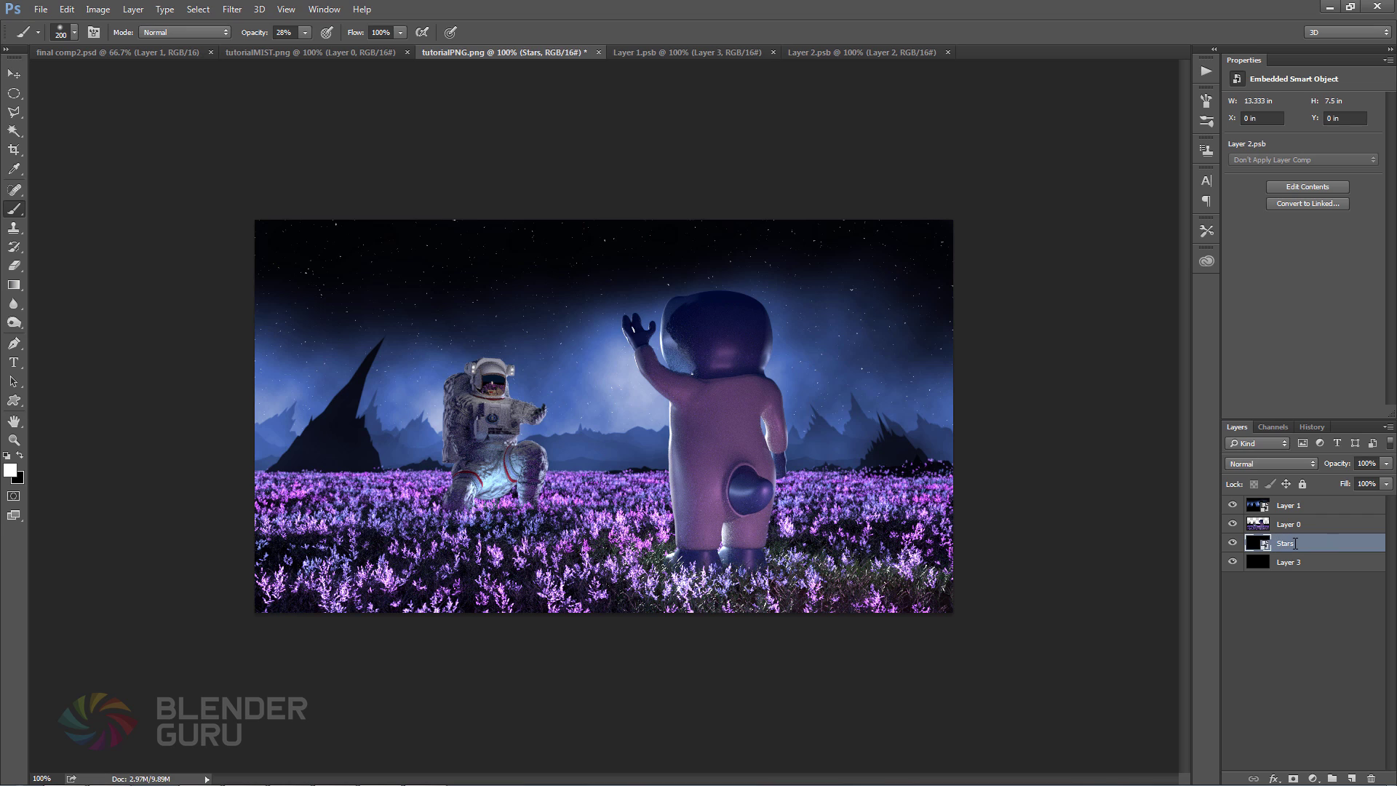
{"action": "double_click", "coordinate": [1287, 524]}
{"action": "type", "text": "Main"}
{"action": "key", "text": "Return"}
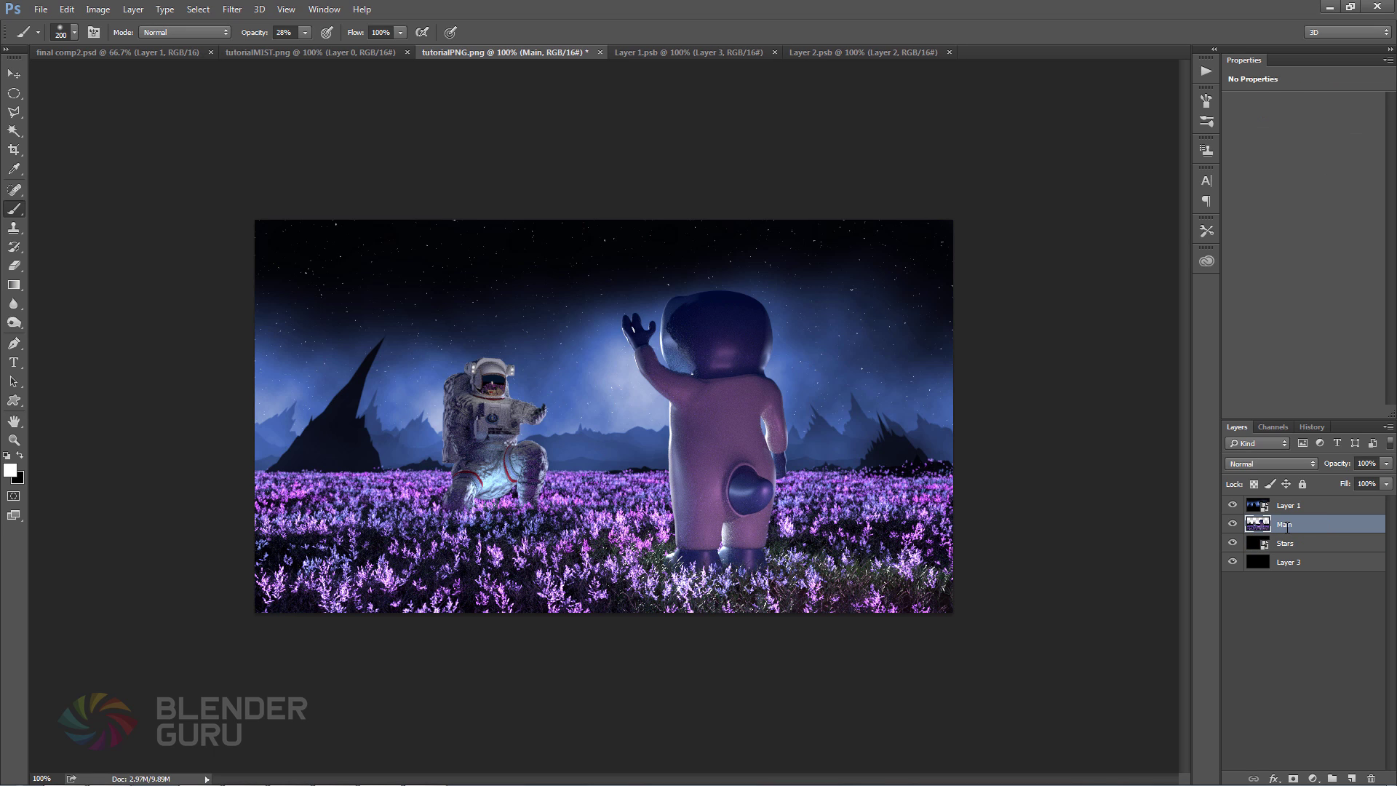
{"action": "double_click", "coordinate": [1285, 506]}
{"action": "type", "text": "Fog"}
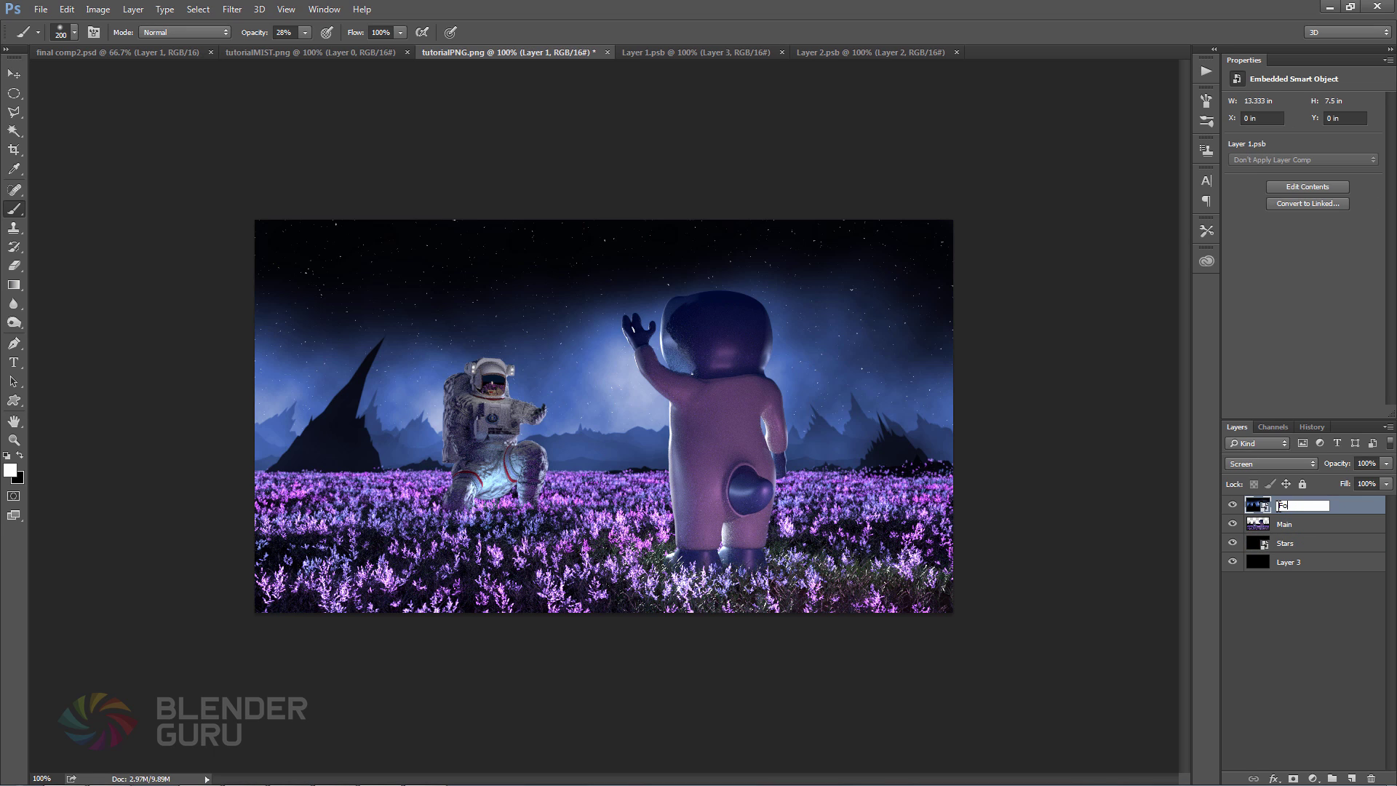
{"action": "key", "text": "Return"}
Reduce the opacity of the Stars layer to dim the stars in the sky
{"action": "left_click", "coordinate": [1298, 560]}
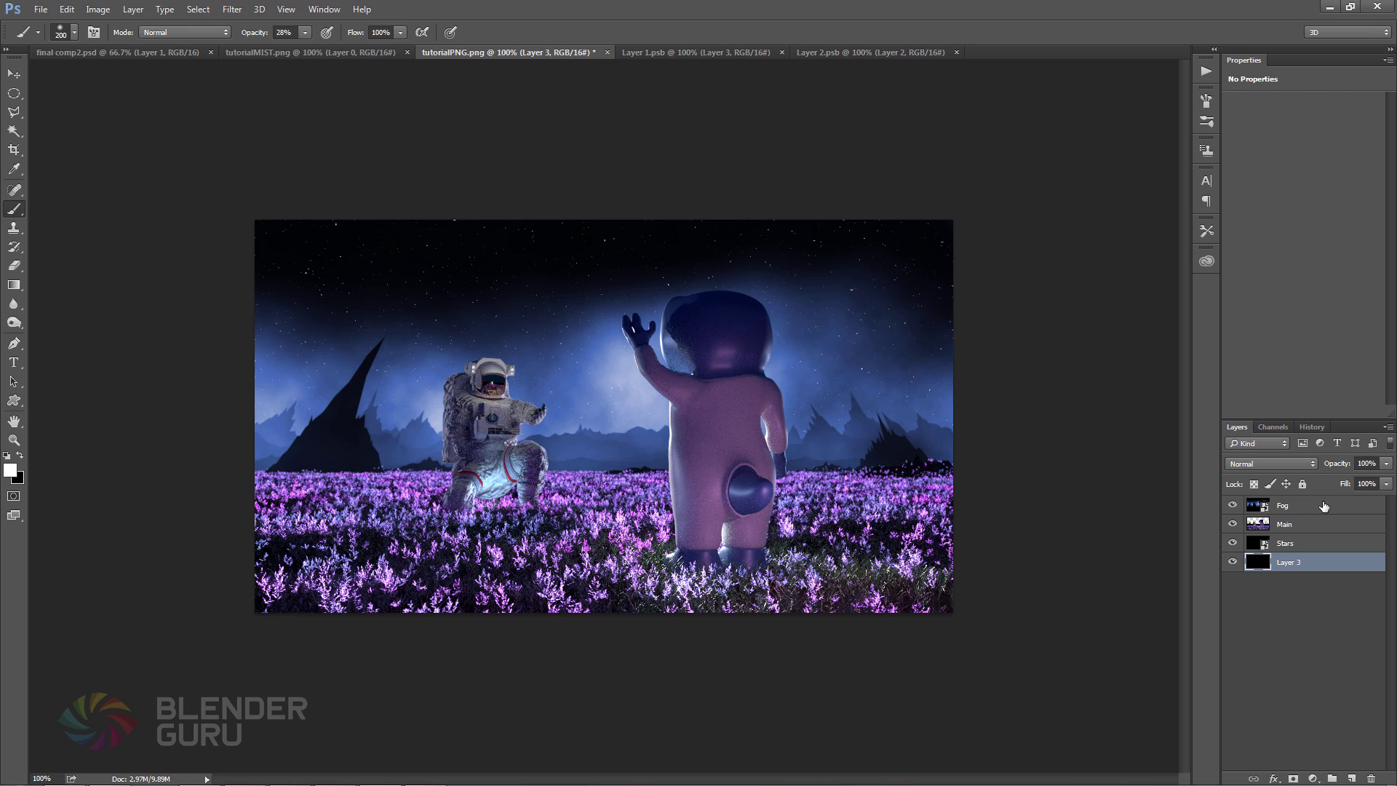
{"action": "left_click", "coordinate": [1288, 542]}
{"action": "left_click_drag", "start_coordinate": [1348, 463], "coordinate": [1339, 465]}
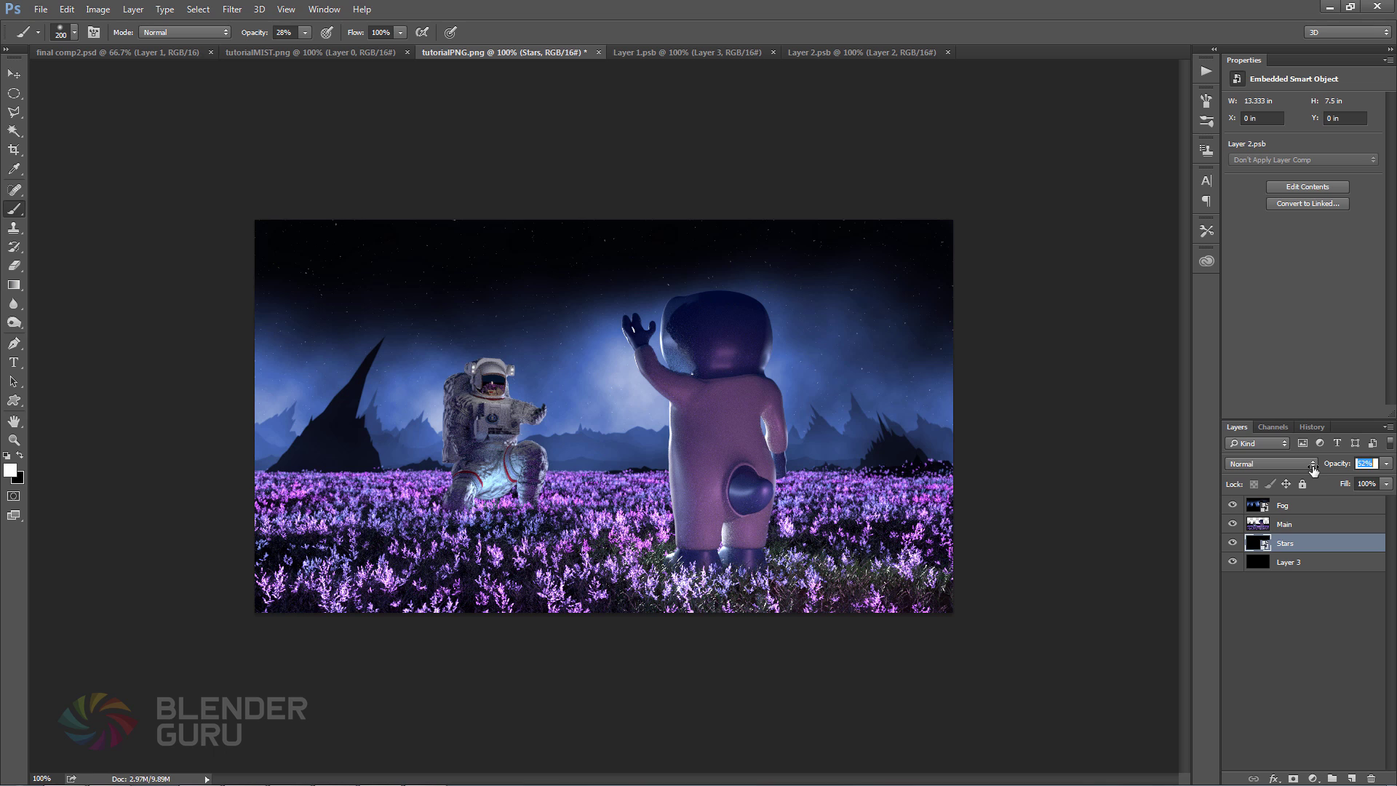
{"action": "left_click_drag", "start_coordinate": [1313, 471], "coordinate": [1313, 472]}
Apply a Motion Blur at a -34° angle and 2 pixels distance to the noise layer in Layer 2.psb
{"action": "left_click", "coordinate": [713, 53]}
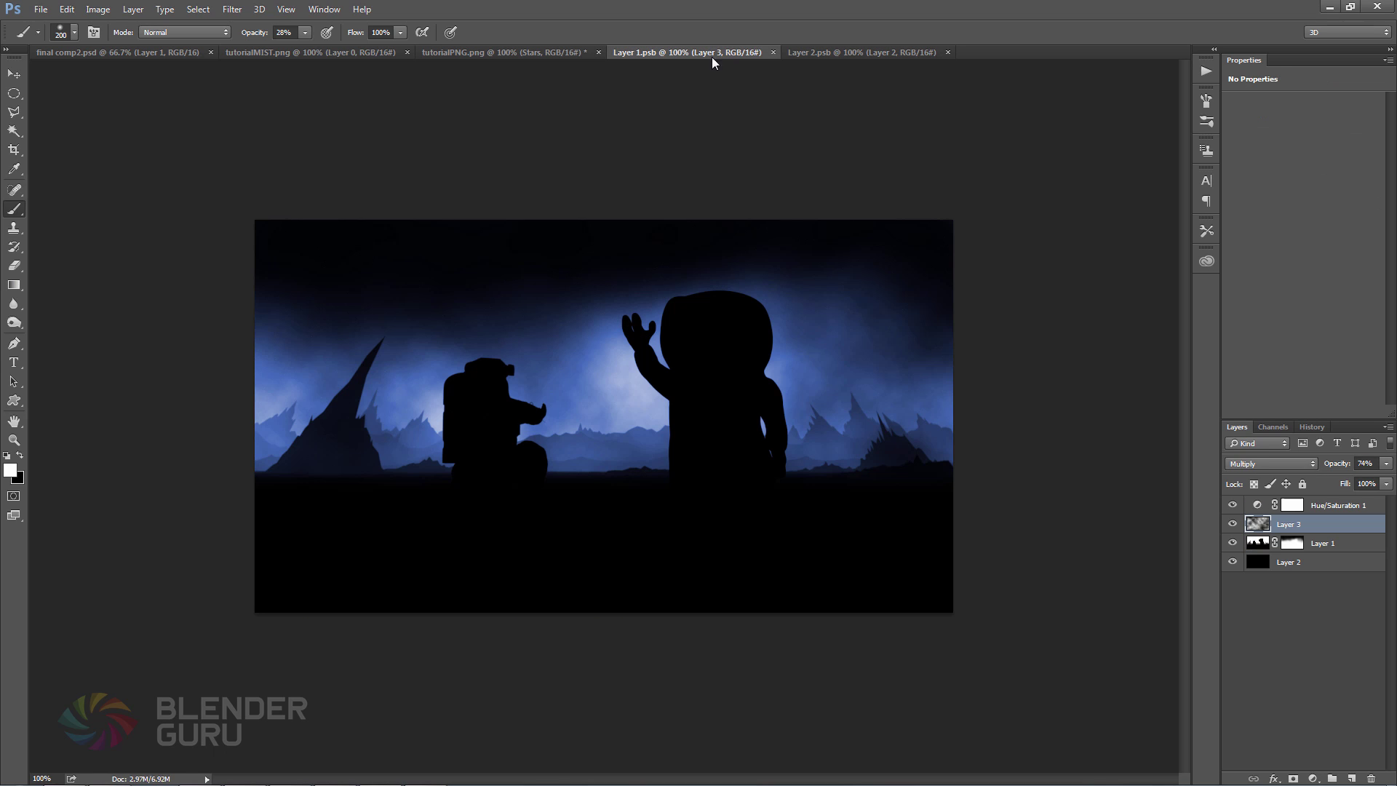
{"action": "left_click", "coordinate": [822, 52]}
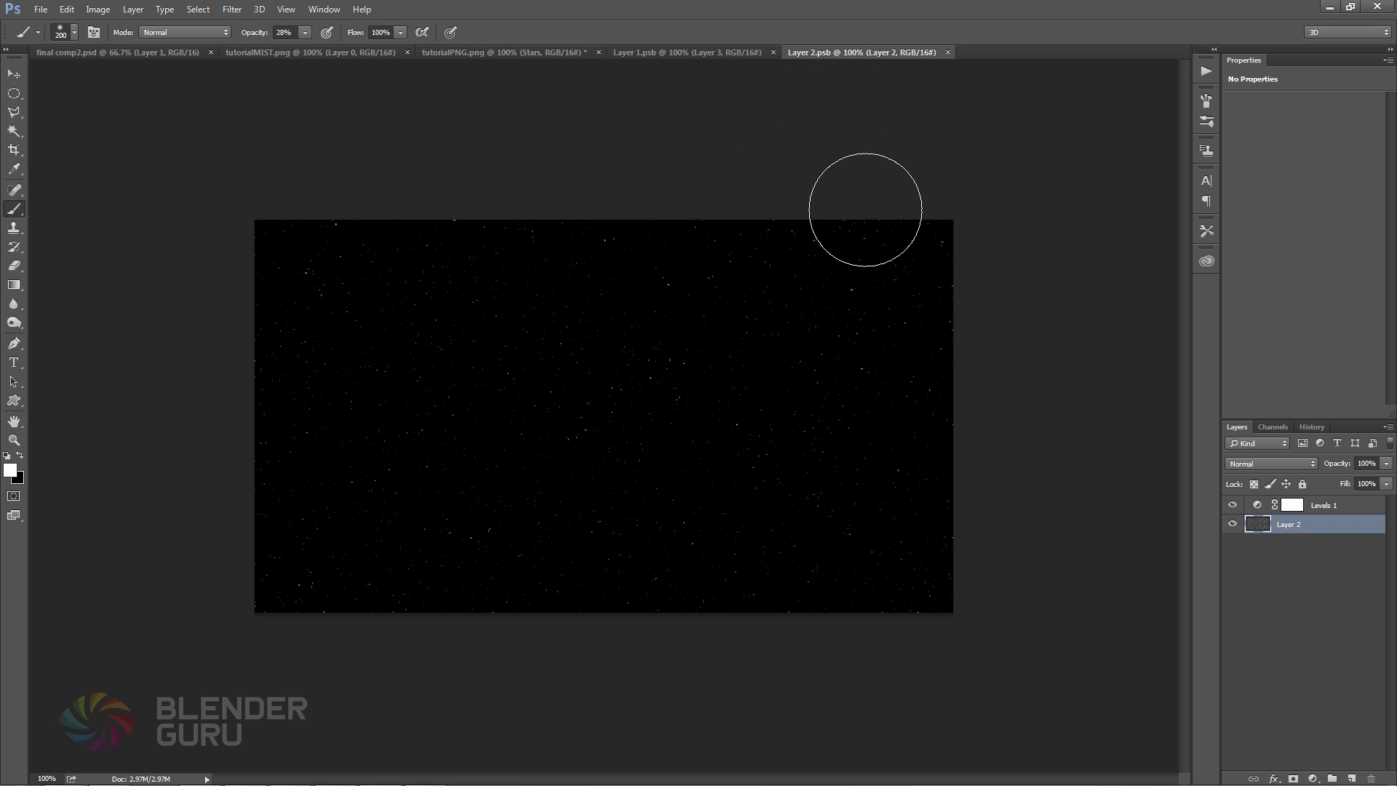
{"action": "key", "text": "ctrl+plus"}
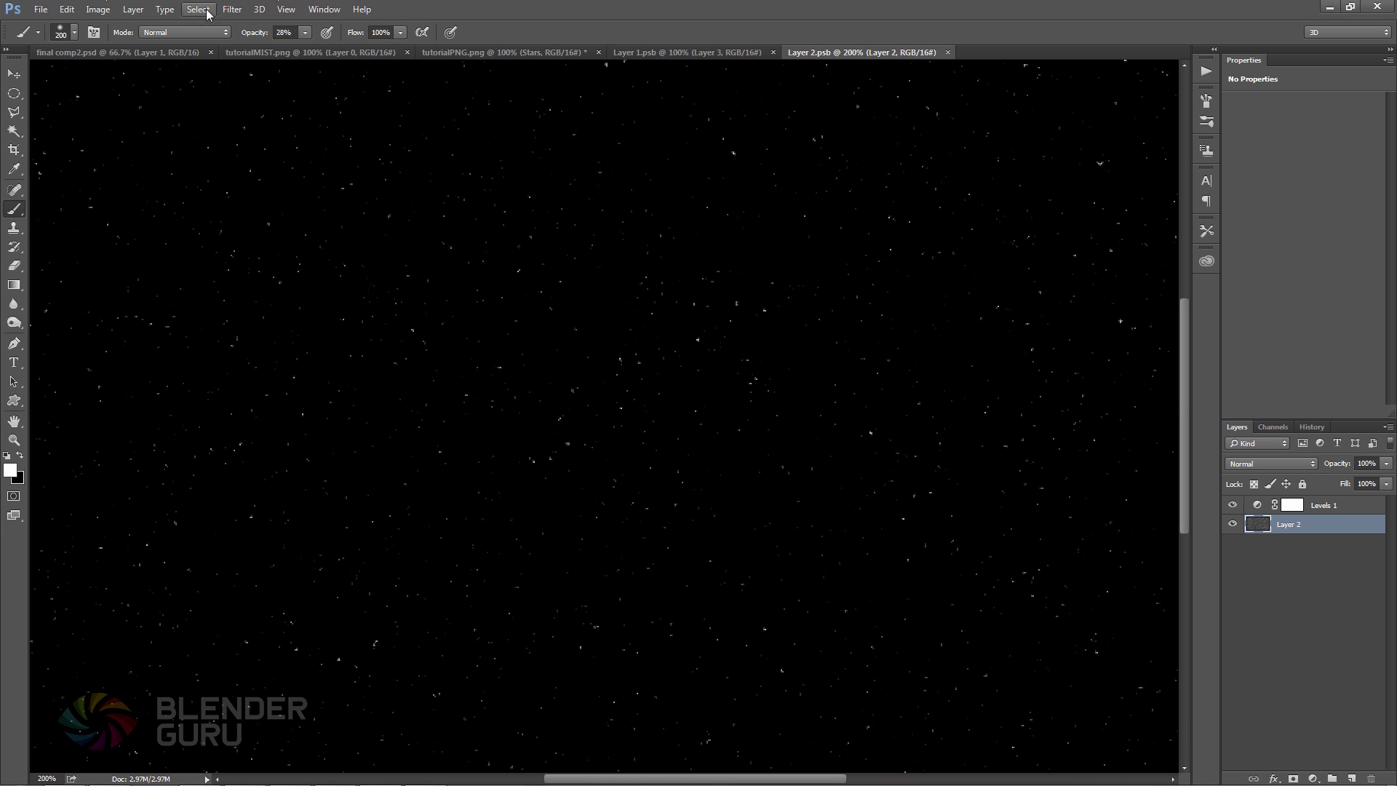
{"action": "left_click", "coordinate": [232, 9]}
{"action": "mouse_move", "coordinate": [362, 170]}
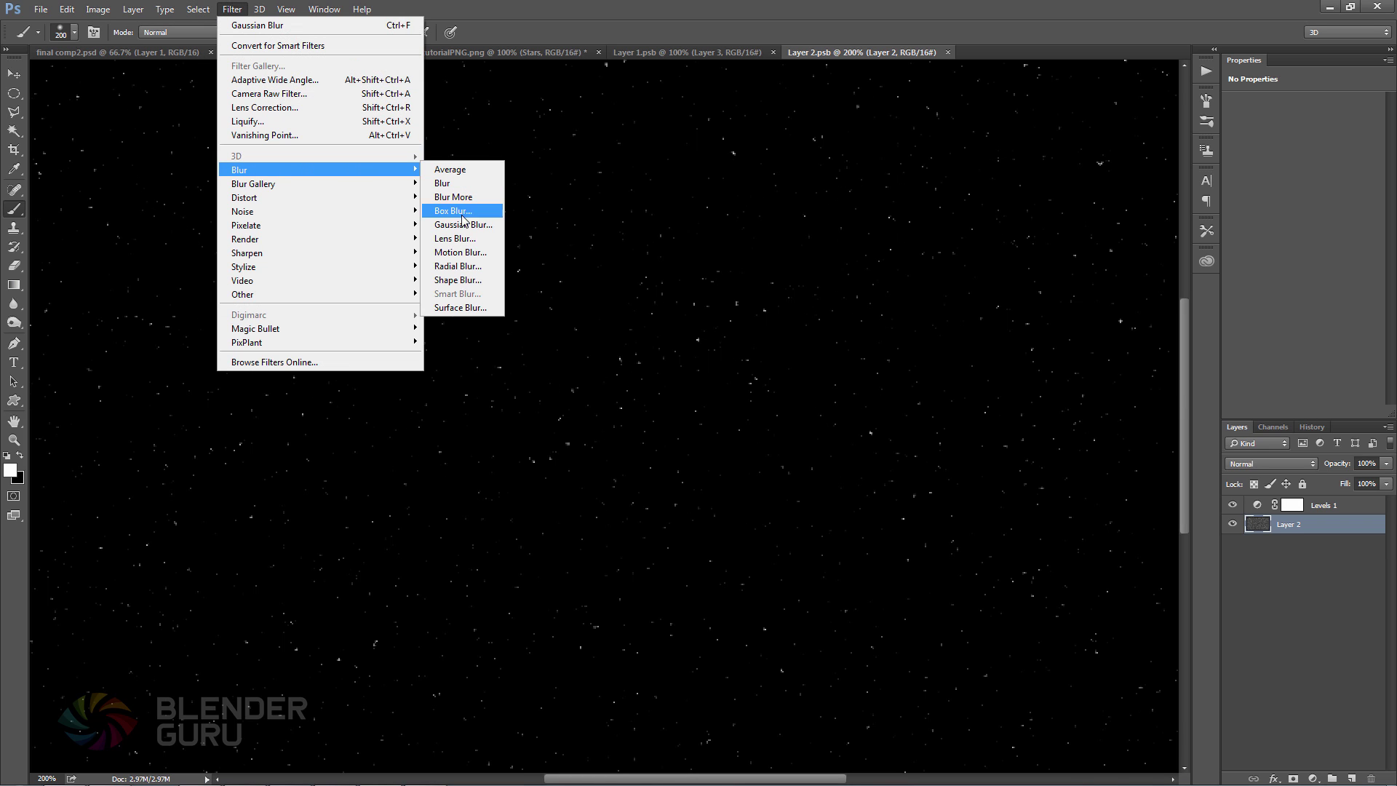
{"action": "left_click", "coordinate": [473, 253]}
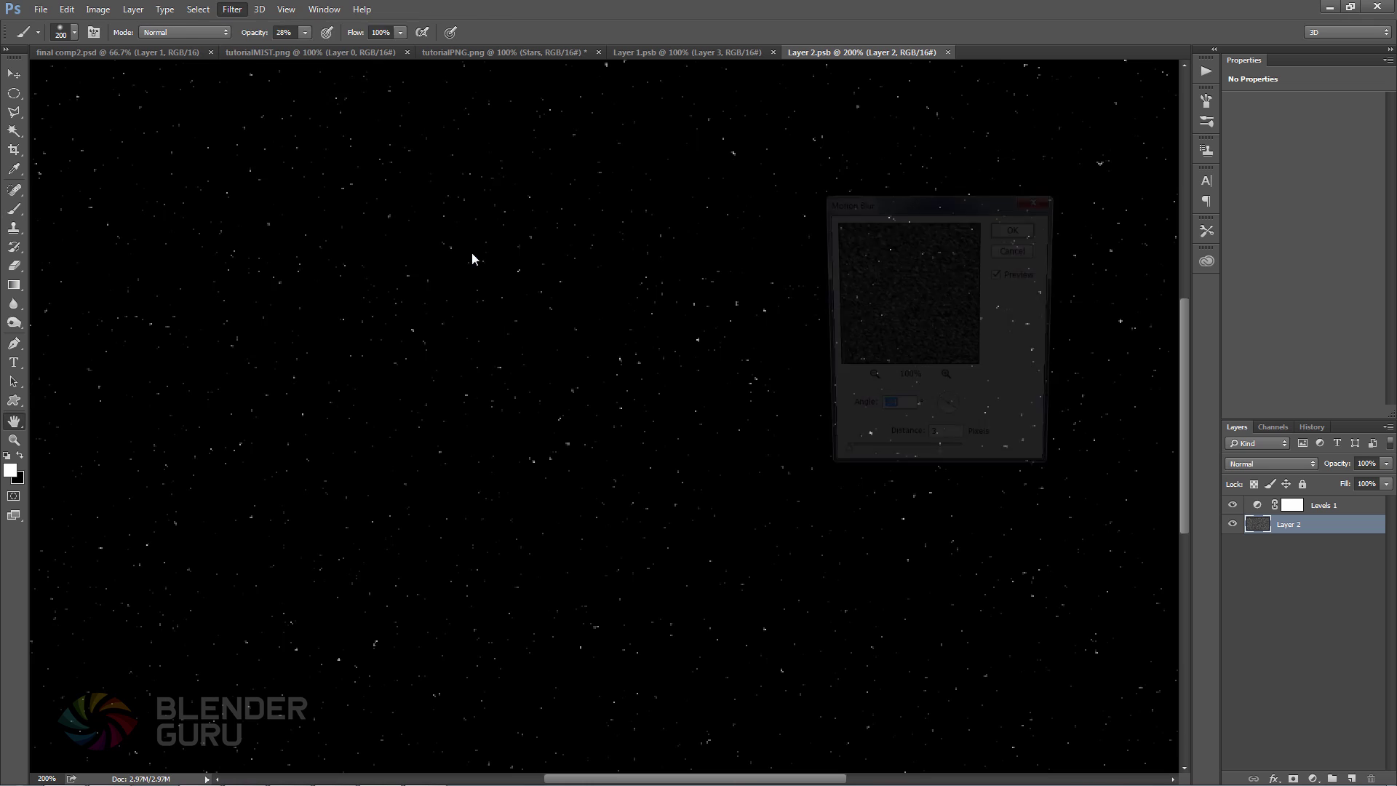
{"action": "left_click", "coordinate": [942, 444]}
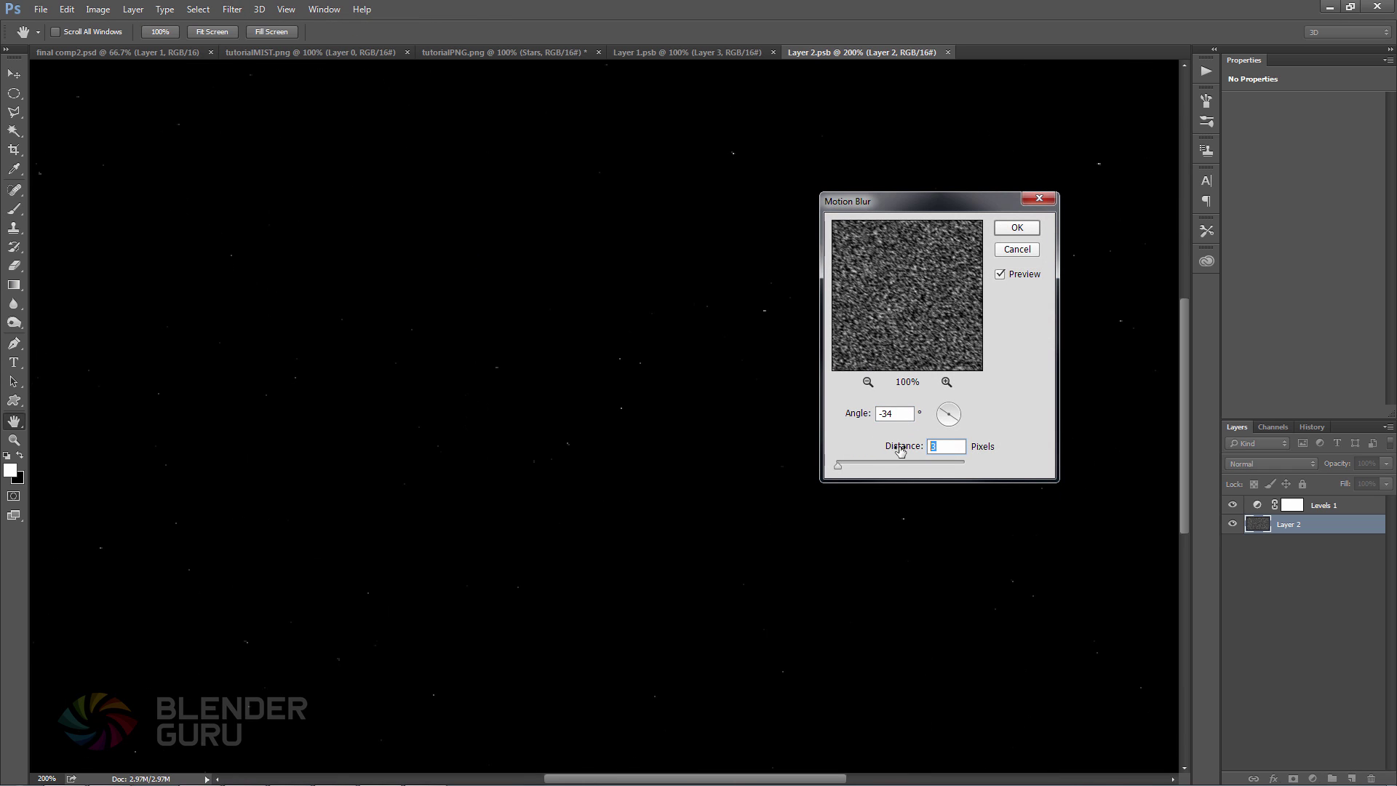
{"action": "type", "text": "2"}
{"action": "left_click", "coordinate": [1012, 229]}
{"action": "key", "text": "b"}
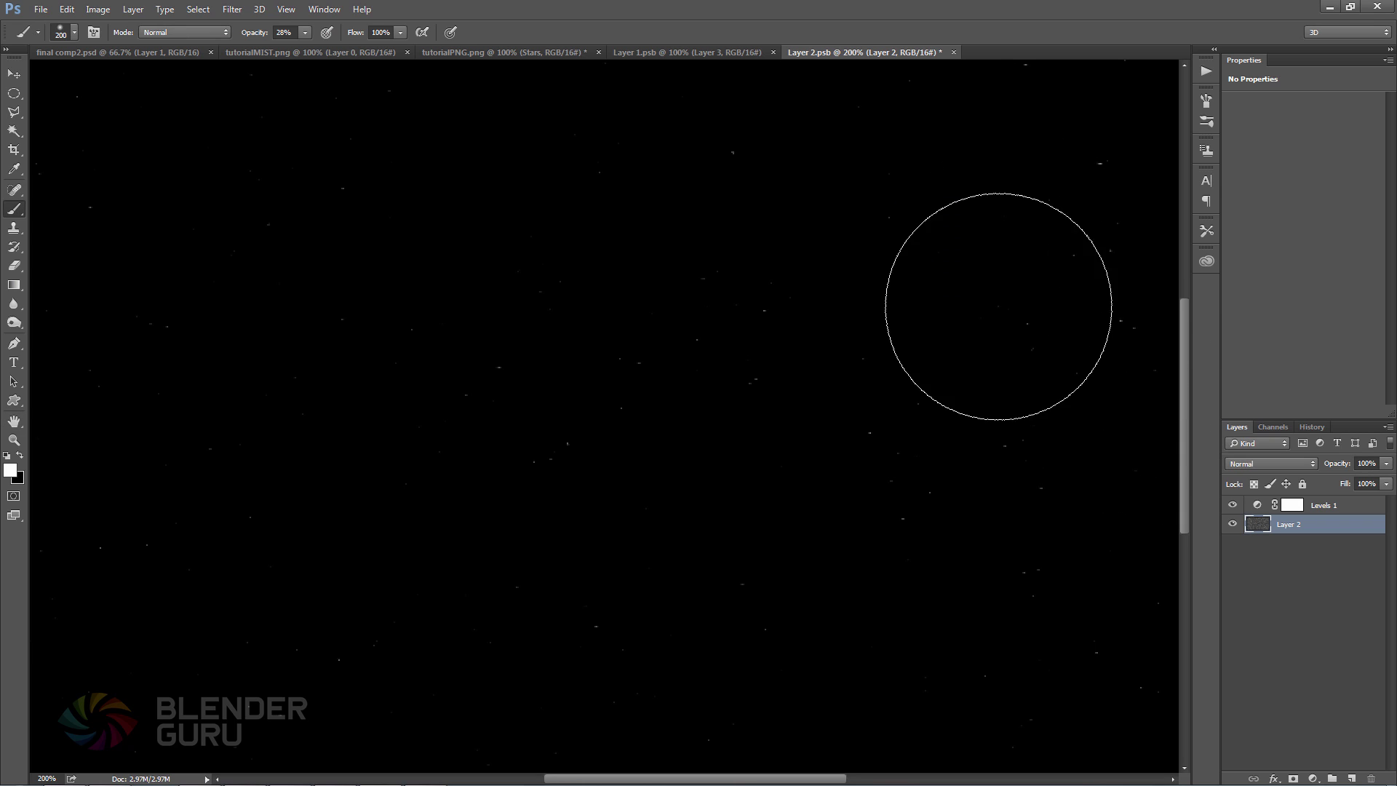
Apply a Motion Blur at a -48° angle and 3 pixels distance to the noise layer beneath the Levels adjustment
{"action": "left_click", "coordinate": [1292, 505]}
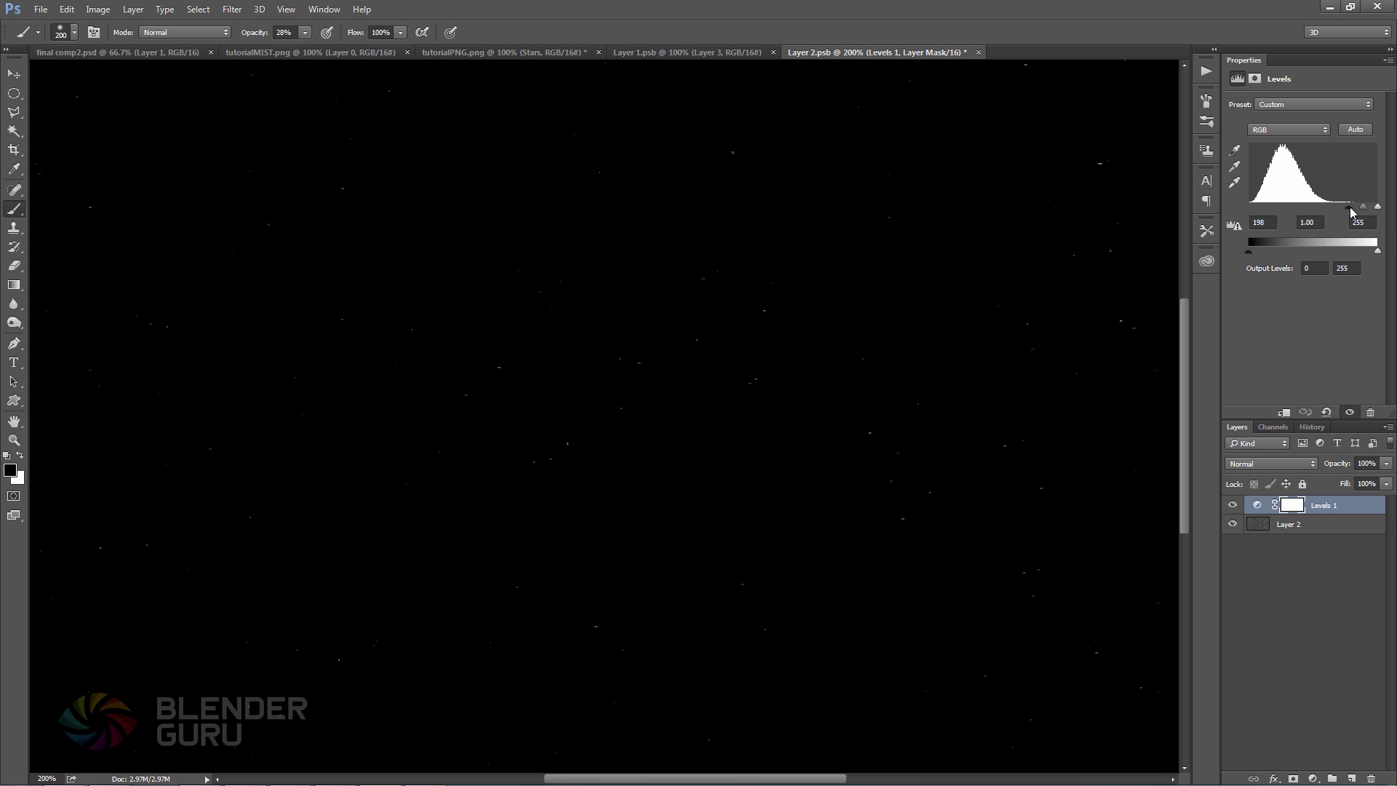
{"action": "left_click_drag", "start_coordinate": [1350, 207], "coordinate": [1348, 209]}
{"action": "left_click", "coordinate": [1279, 524]}
{"action": "left_click", "coordinate": [232, 8]}
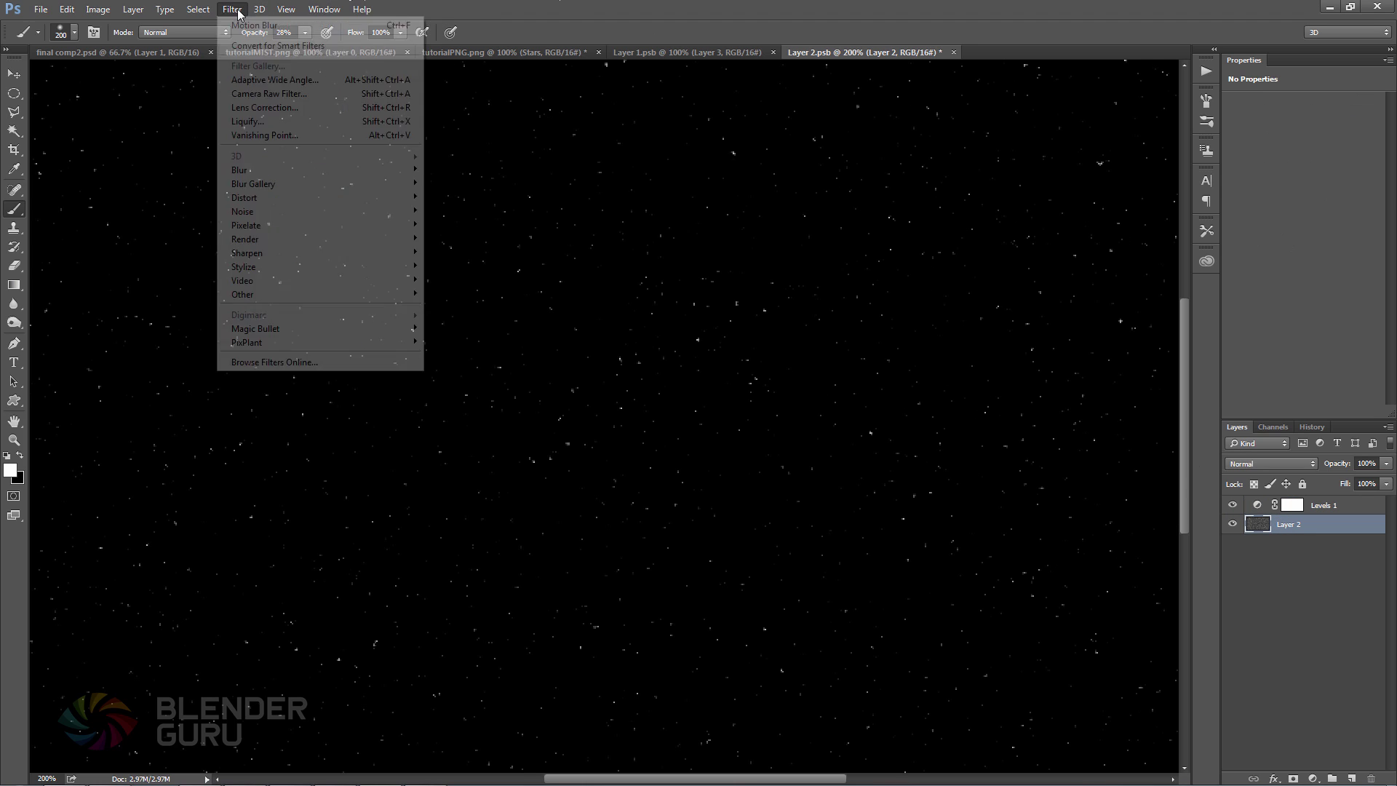
{"action": "mouse_move", "coordinate": [327, 169]}
{"action": "left_click", "coordinate": [461, 251]}
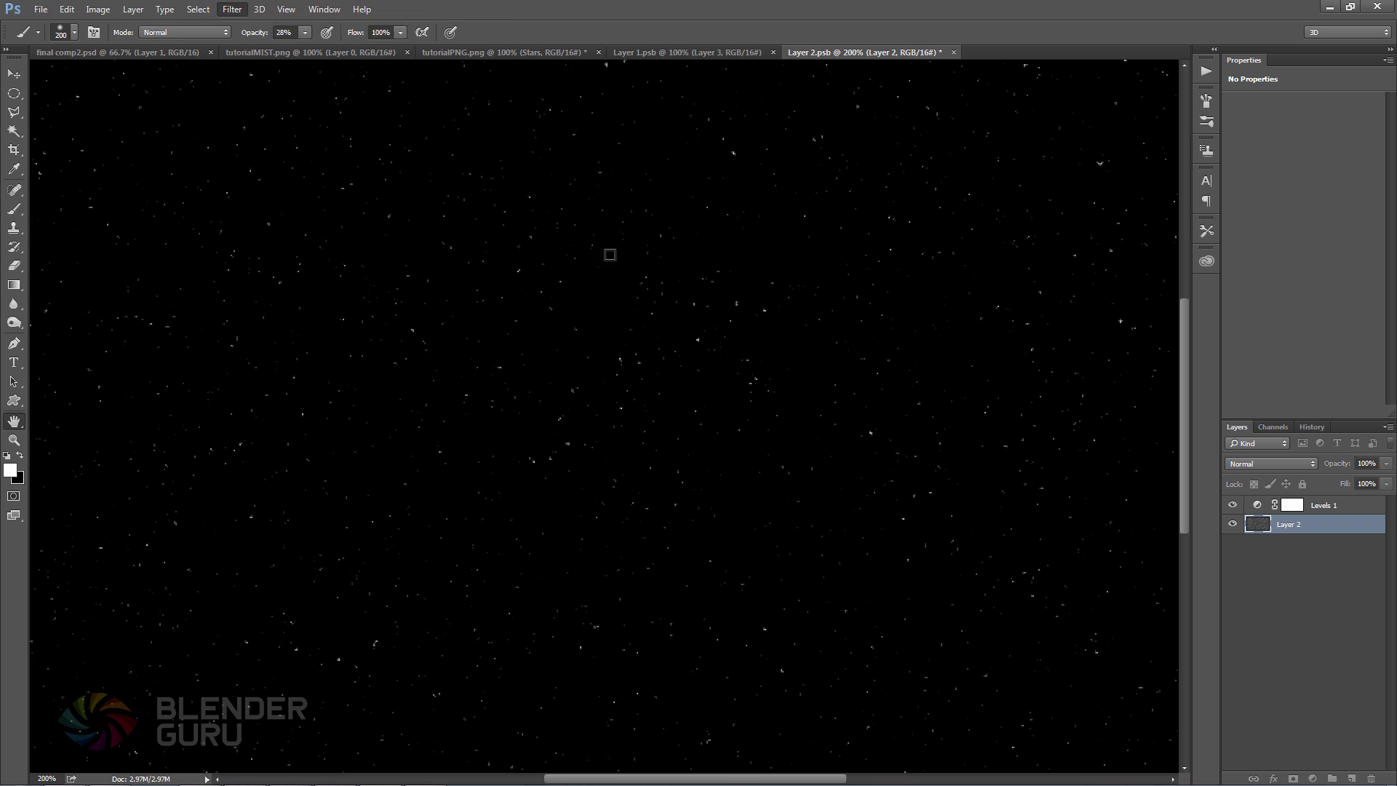
{"action": "left_click", "coordinate": [955, 420]}
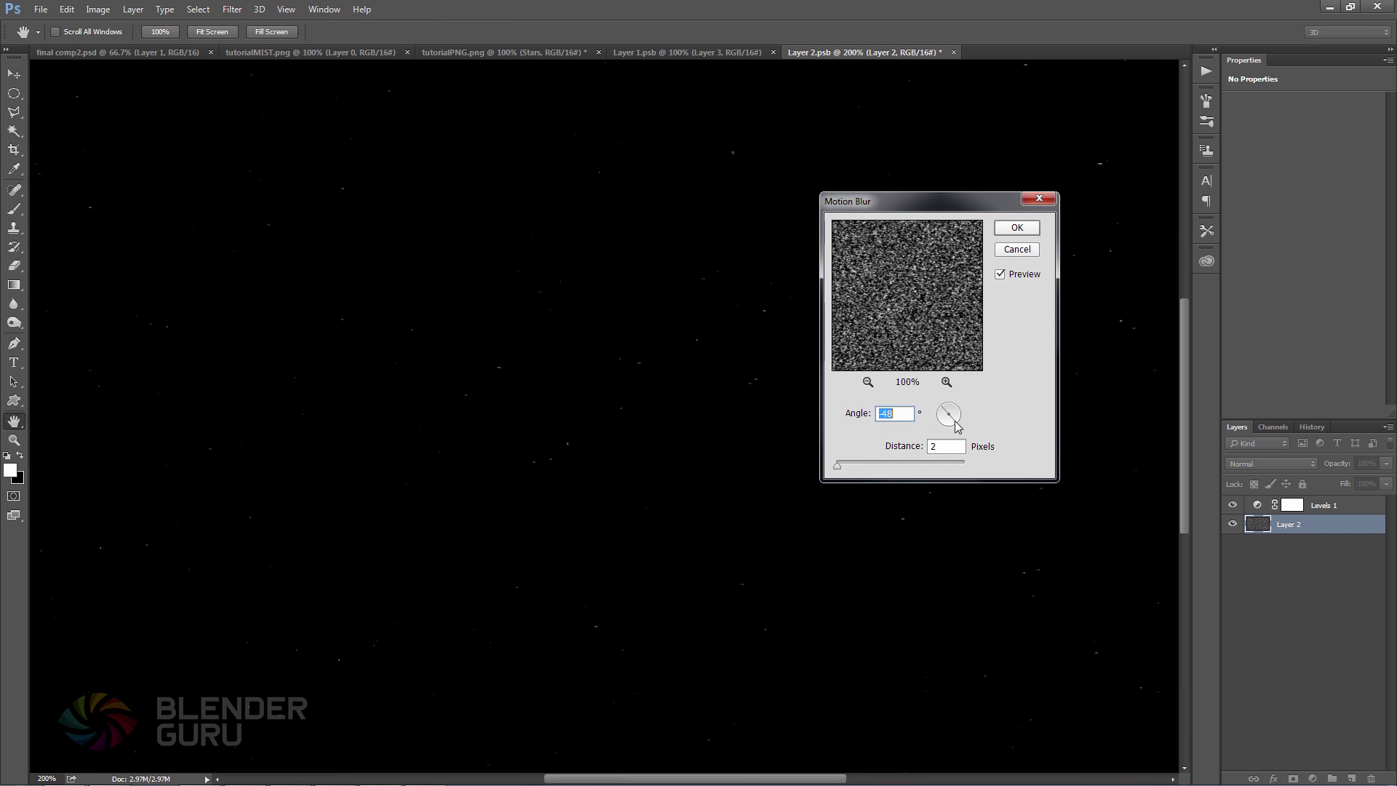
{"action": "left_click_drag", "start_coordinate": [945, 446], "coordinate": [919, 447]}
{"action": "type", "text": "3"}
{"action": "left_click", "coordinate": [1016, 228]}
{"action": "key", "text": "b"}
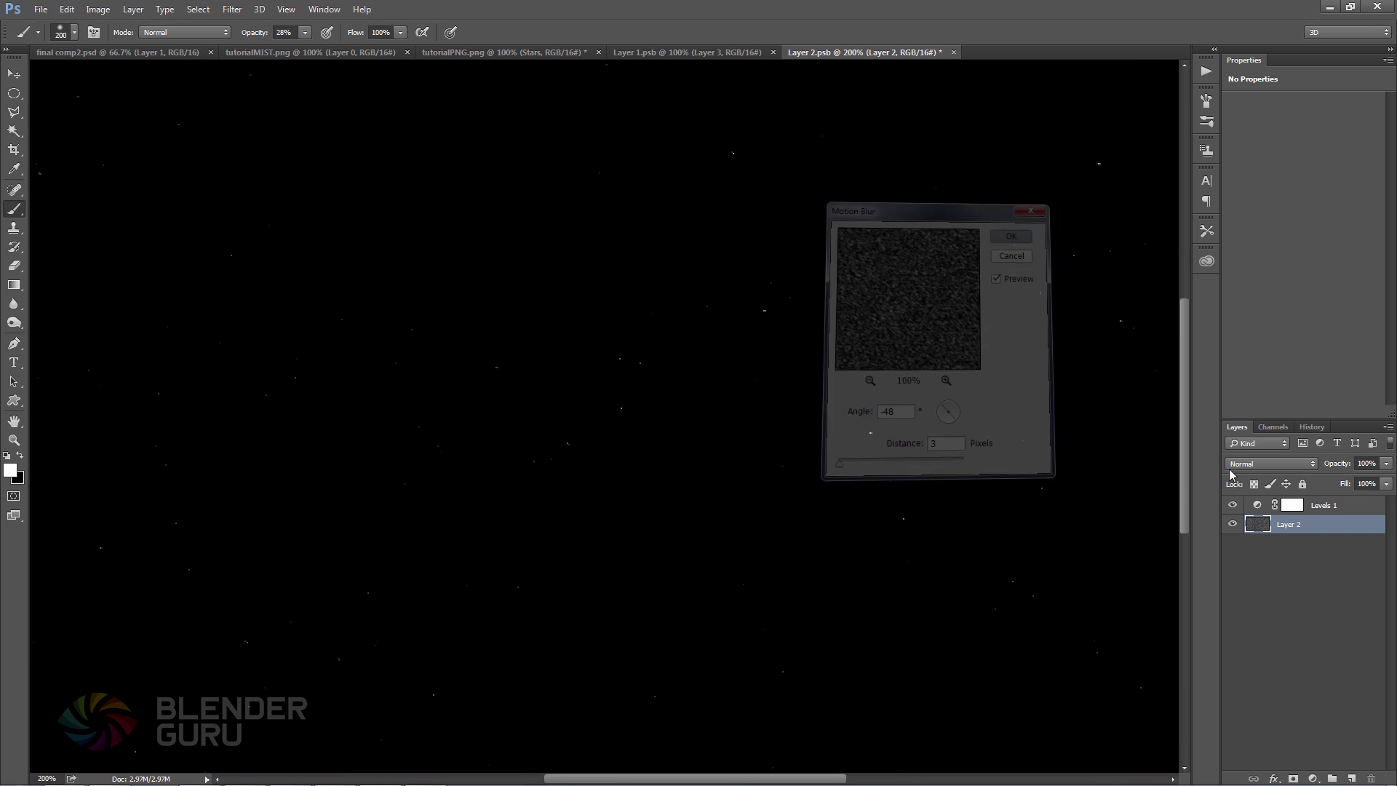
Set the Levels adjustment's black input to 150 to bring out more stars, and save Layer 2.psb
{"action": "key", "text": "x"}
{"action": "left_click", "coordinate": [1292, 504]}
{"action": "left_click", "coordinate": [1256, 505]}
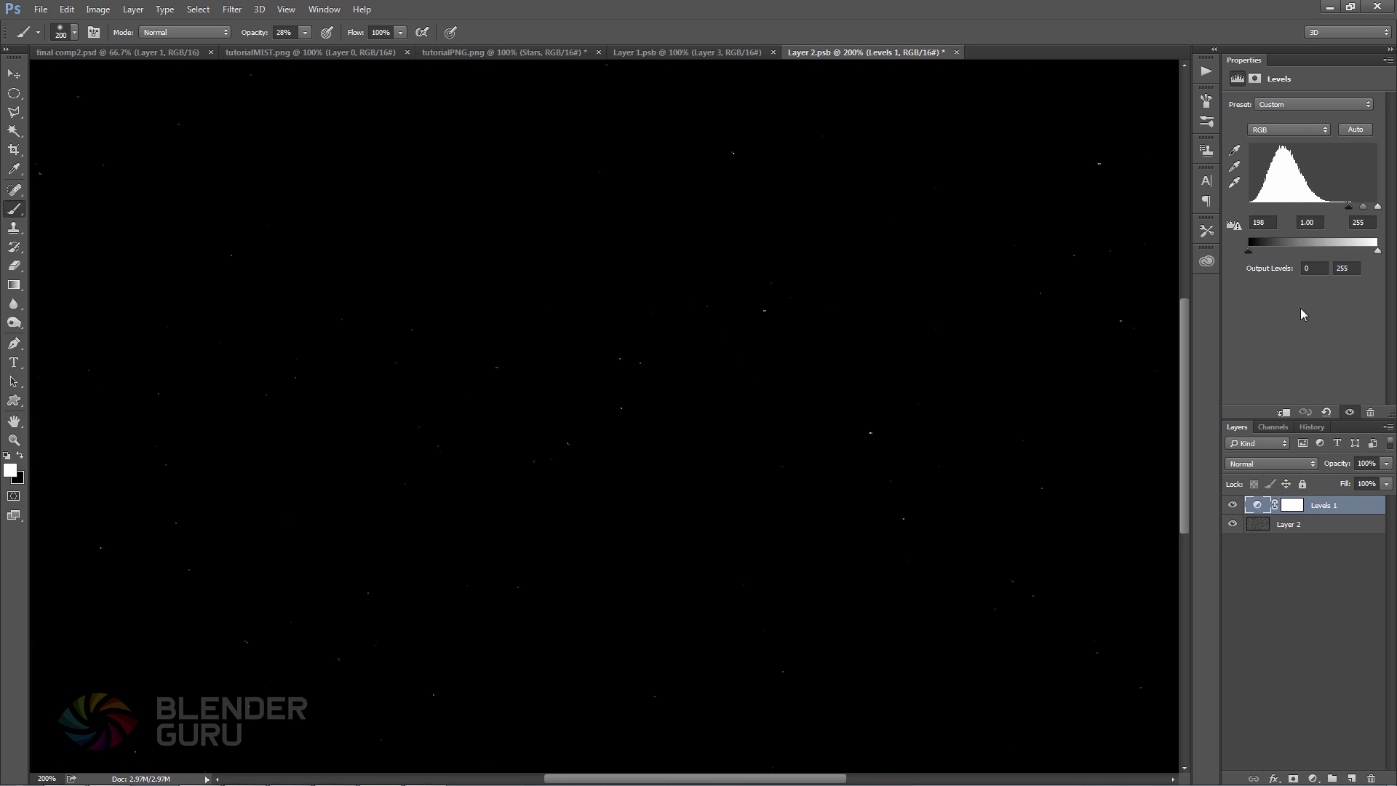
{"action": "left_click_drag", "start_coordinate": [1347, 206], "coordinate": [1330, 205]}
{"action": "key", "text": "ctrl+minus"}
{"action": "key", "text": "ctrl+s"}
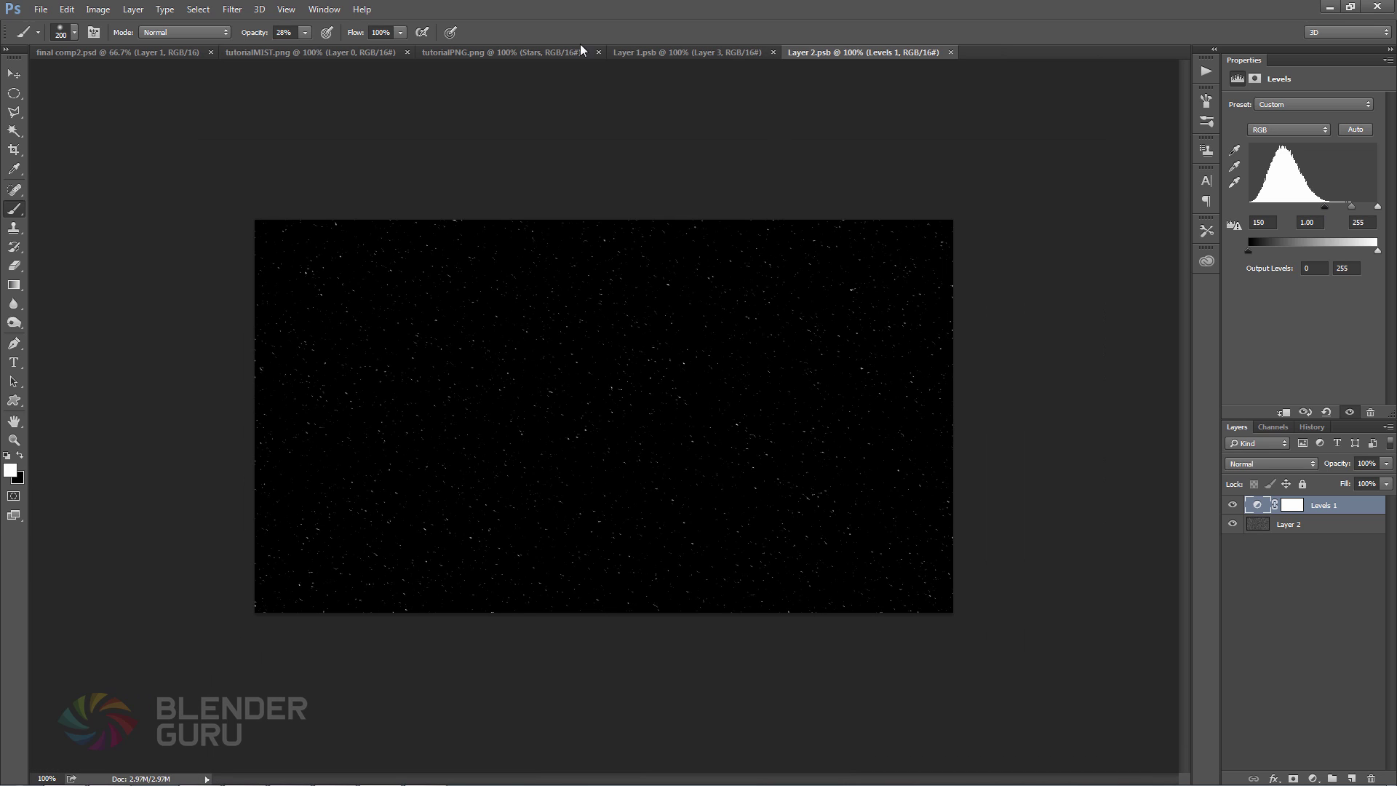
In tutorialPNG.png, show the History and compare the stars before and after the last smart object update
{"action": "left_click", "coordinate": [534, 46]}
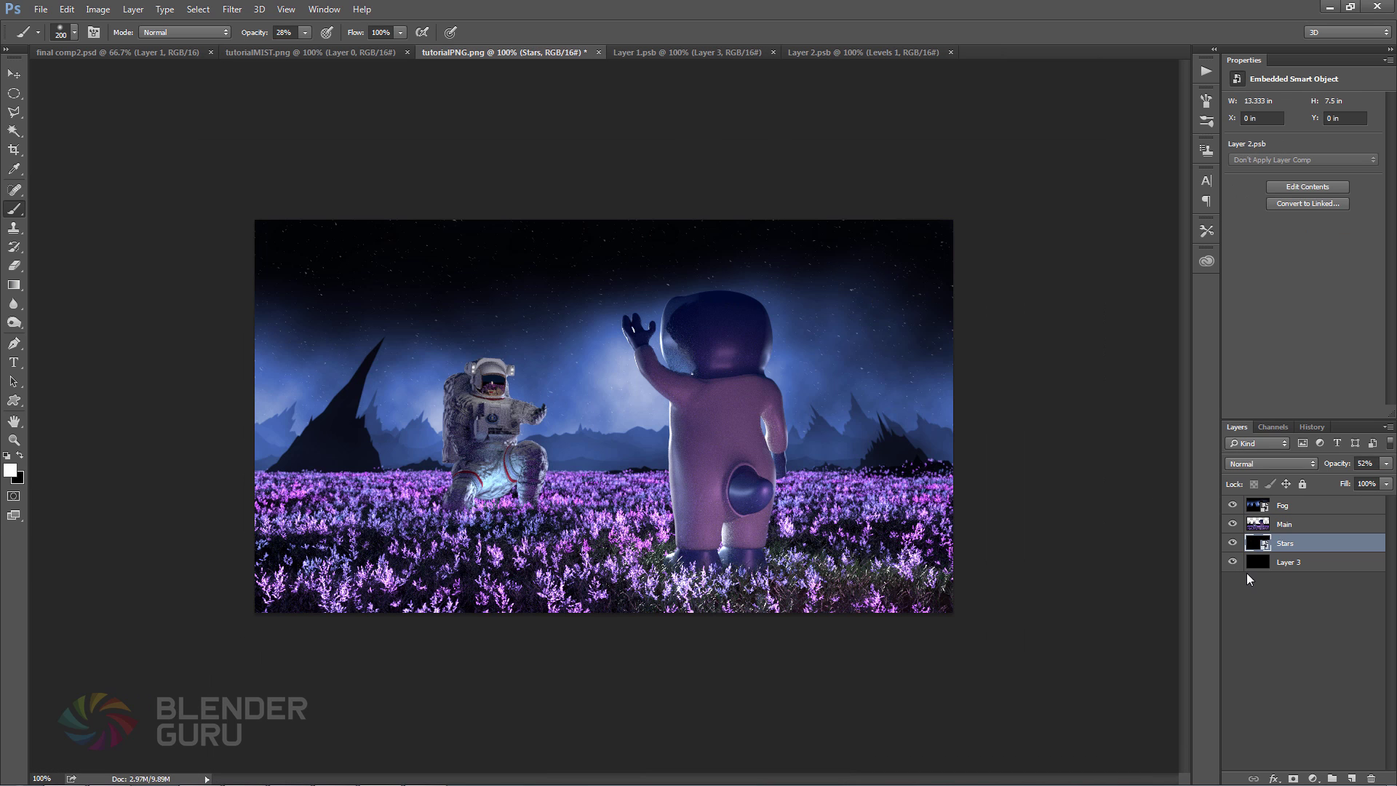
{"action": "left_click", "coordinate": [324, 10]}
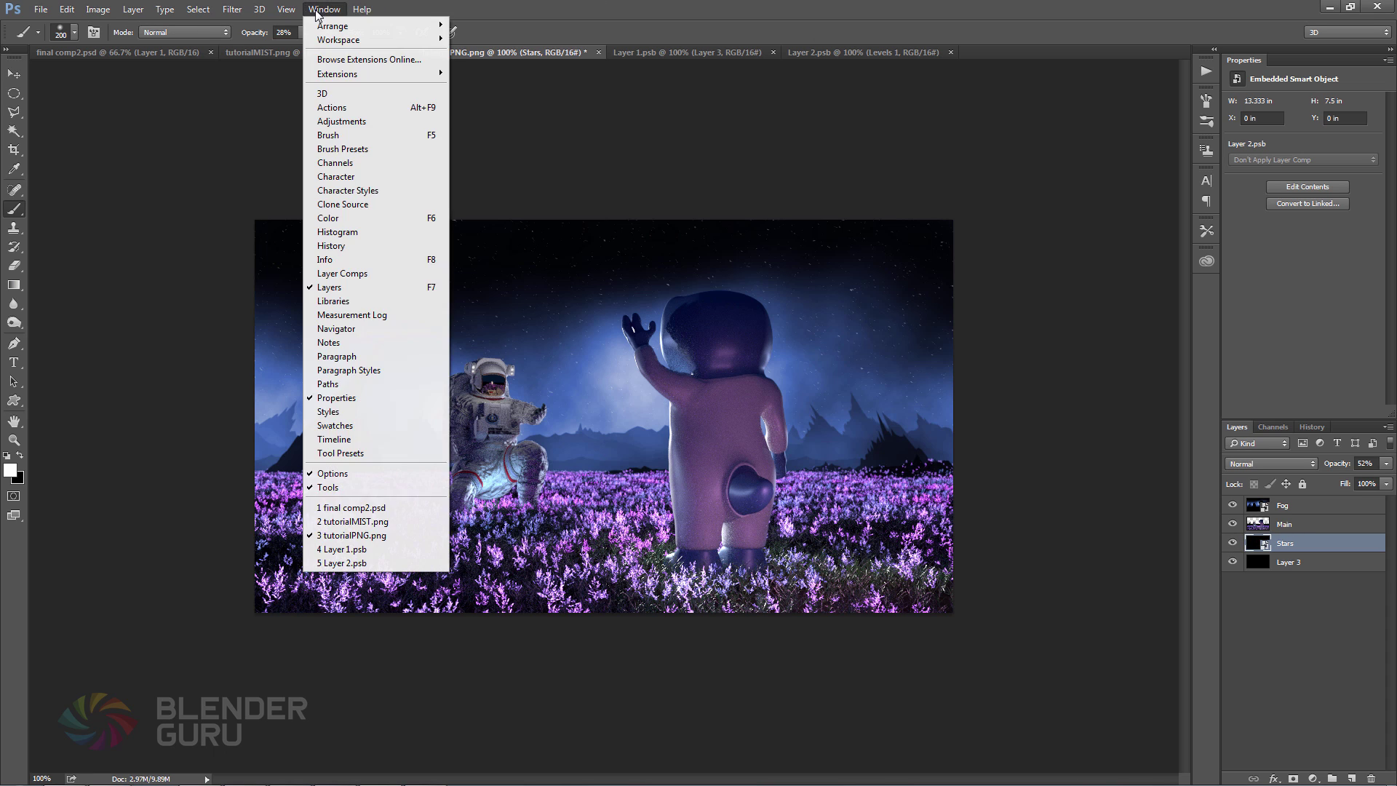
{"action": "left_click", "coordinate": [320, 11]}
{"action": "left_click", "coordinate": [320, 11]}
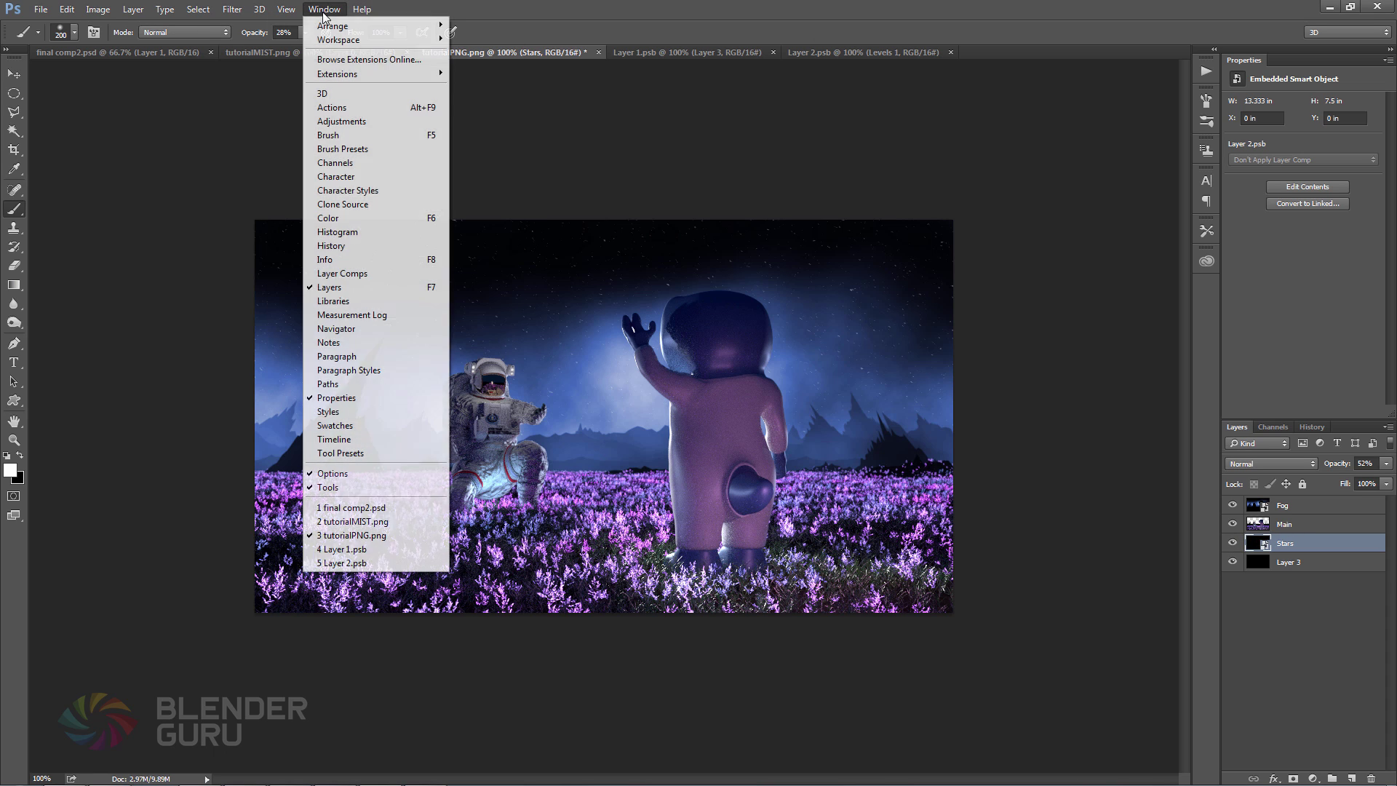
{"action": "left_click", "coordinate": [348, 245]}
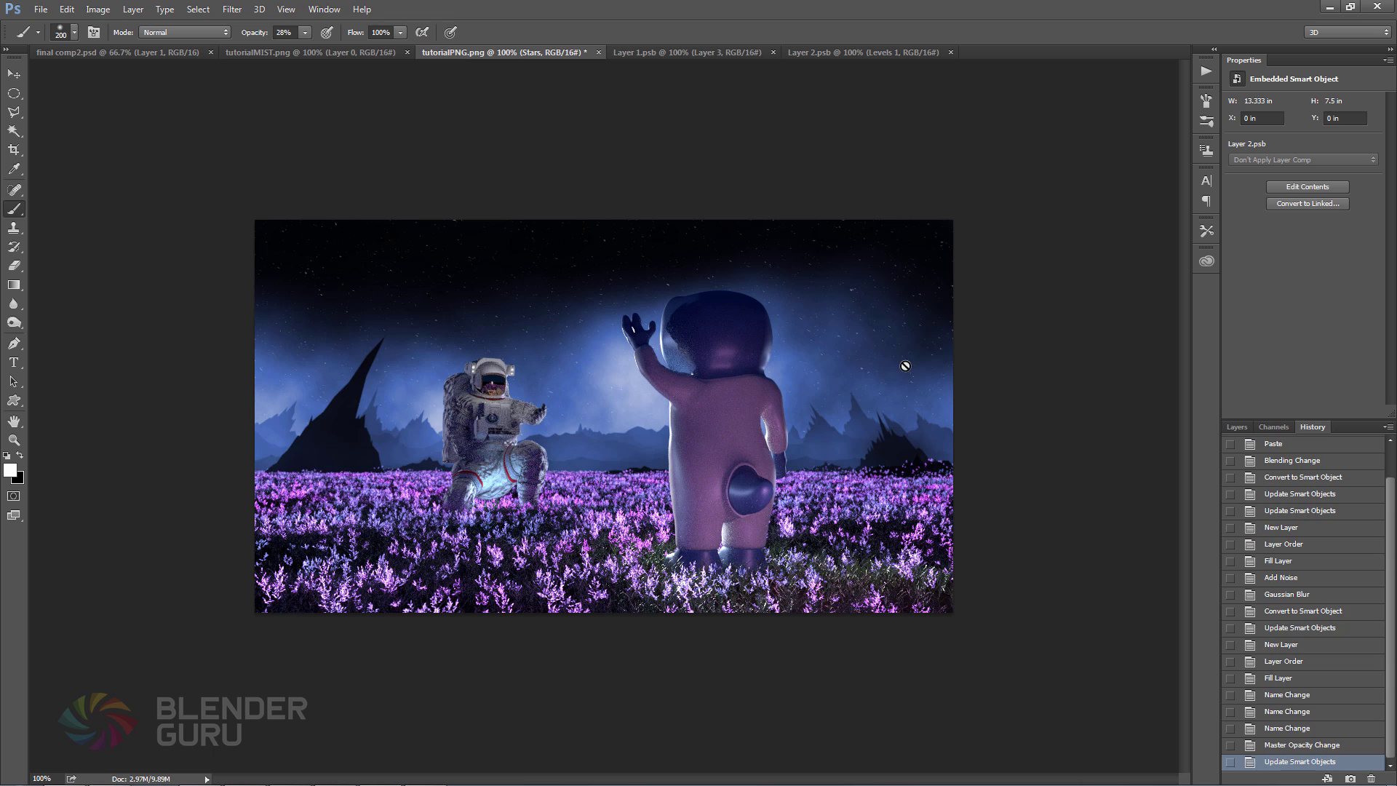
{"action": "left_click", "coordinate": [1293, 746]}
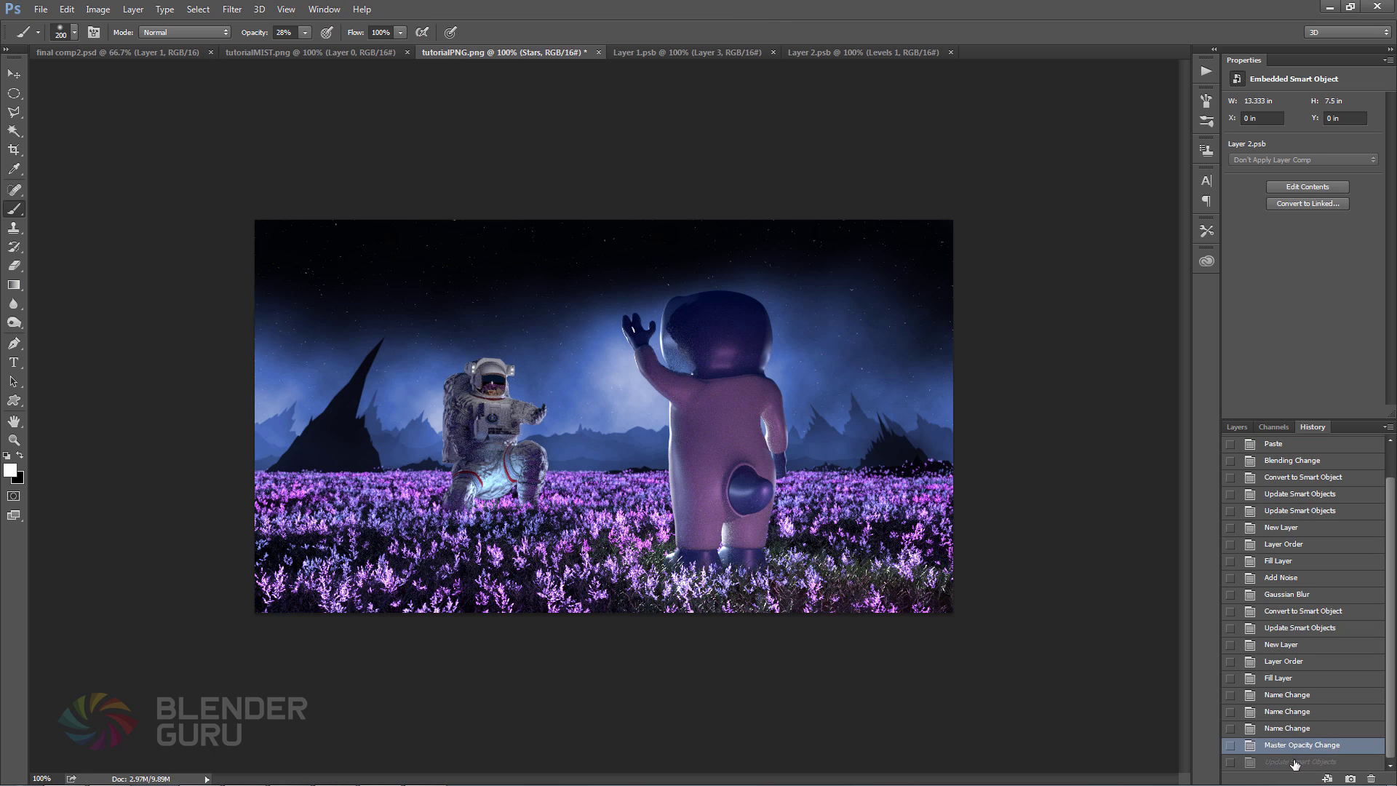
{"action": "left_click", "coordinate": [1294, 762]}
{"action": "left_click", "coordinate": [1300, 746]}
{"action": "left_click", "coordinate": [1301, 761]}
{"action": "left_click", "coordinate": [1301, 746]}
{"action": "left_click", "coordinate": [1303, 762]}
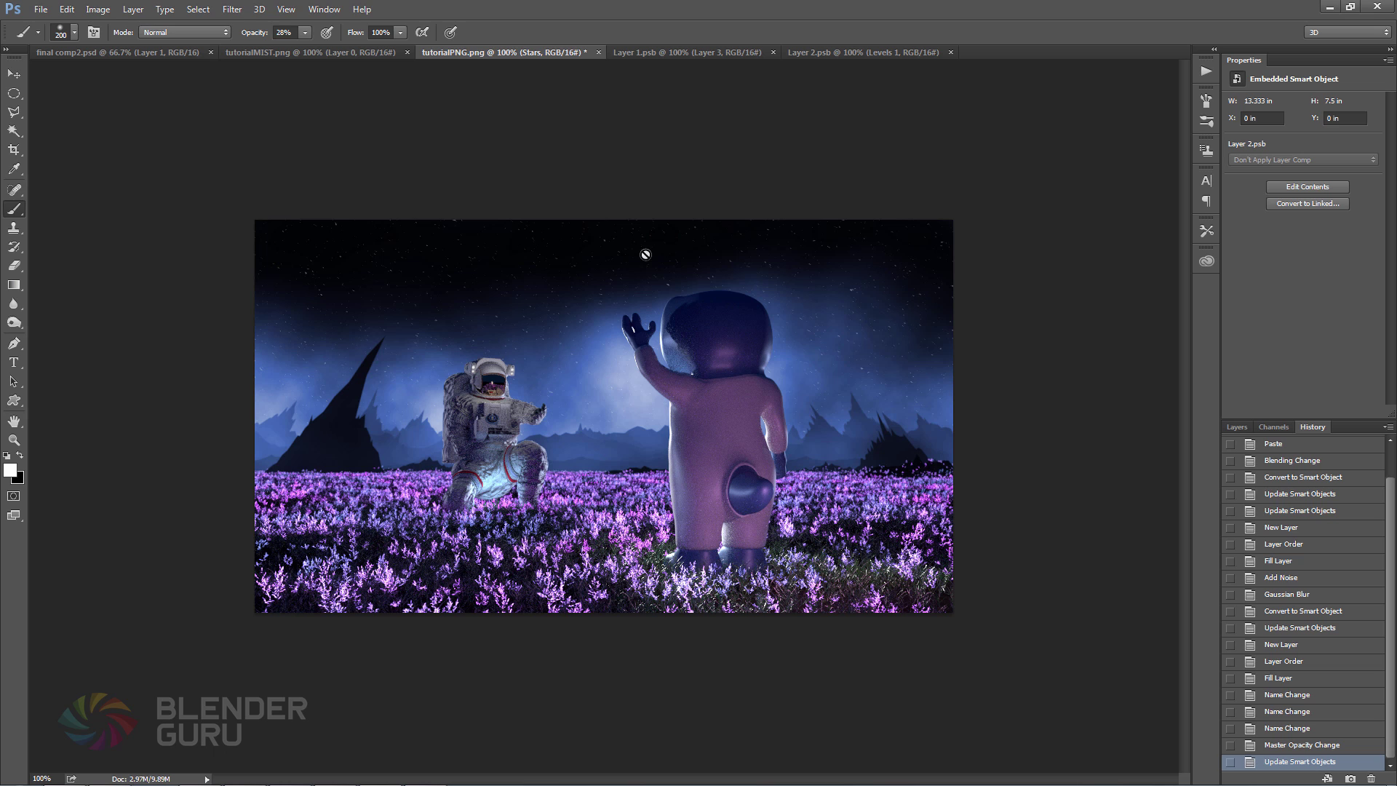
Save the composite as the layered Photoshop file tutorialPNG.psd with Maximize Compatibility on, and return to its layer list
{"action": "key", "text": "ctrl+shift+s"}
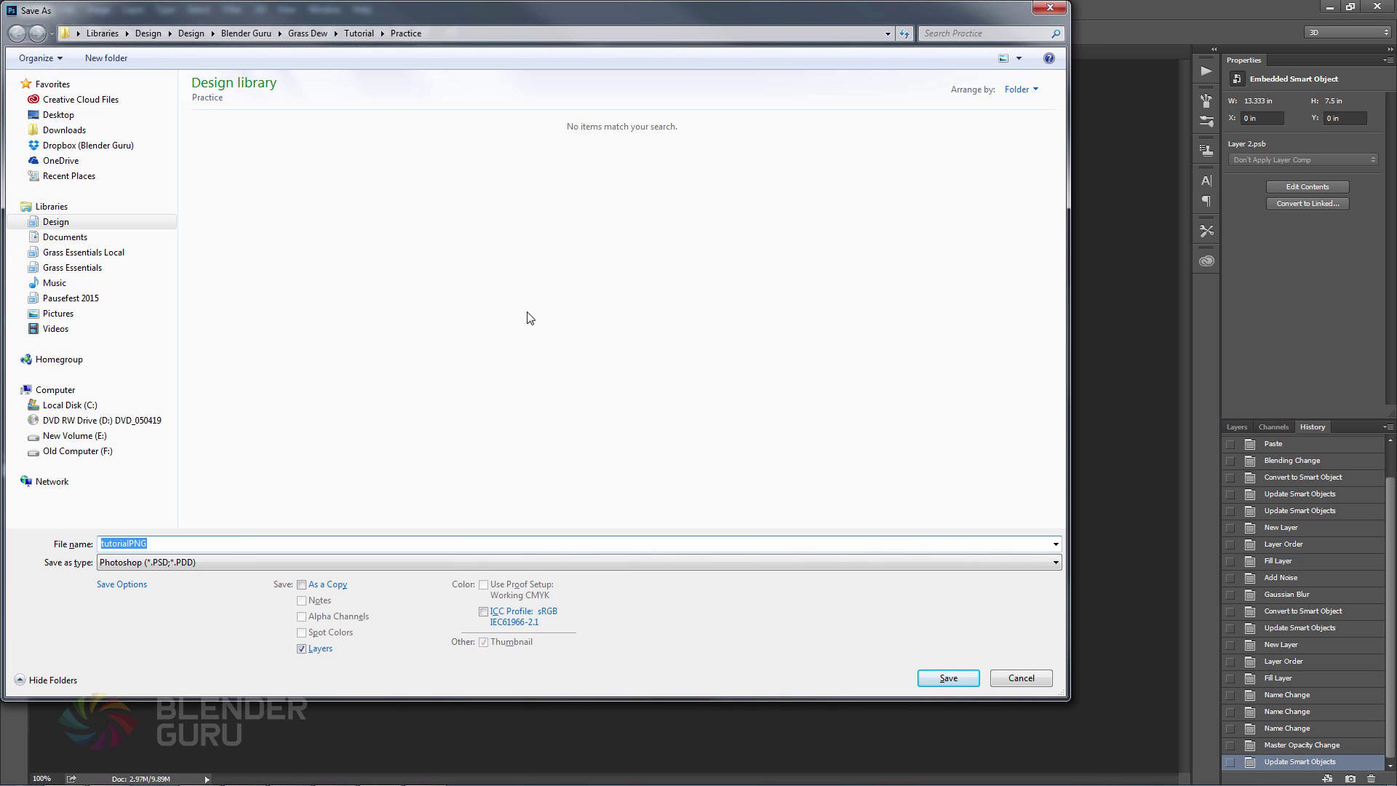
{"action": "key", "text": "Return"}
{"action": "left_click", "coordinate": [782, 231]}
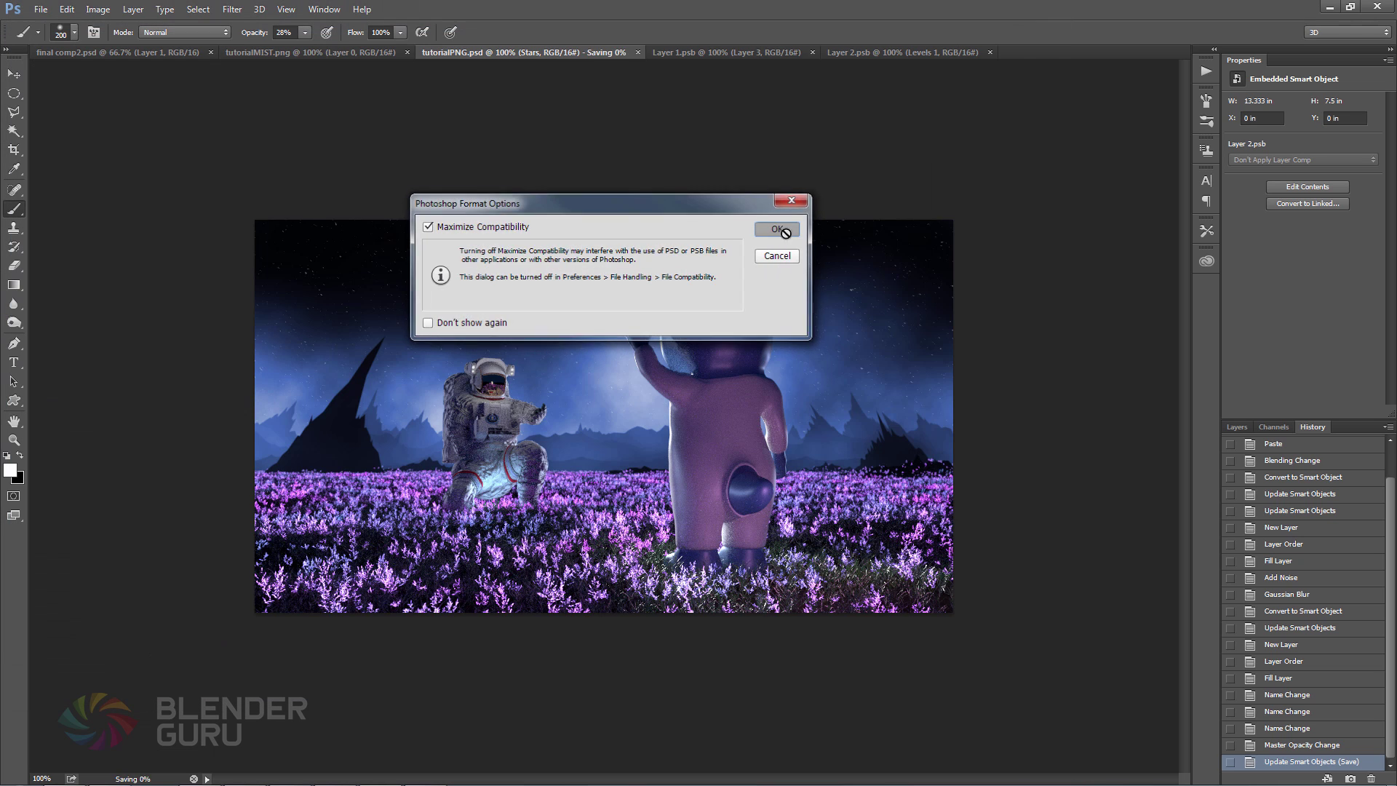
{"action": "left_click", "coordinate": [1246, 427]}
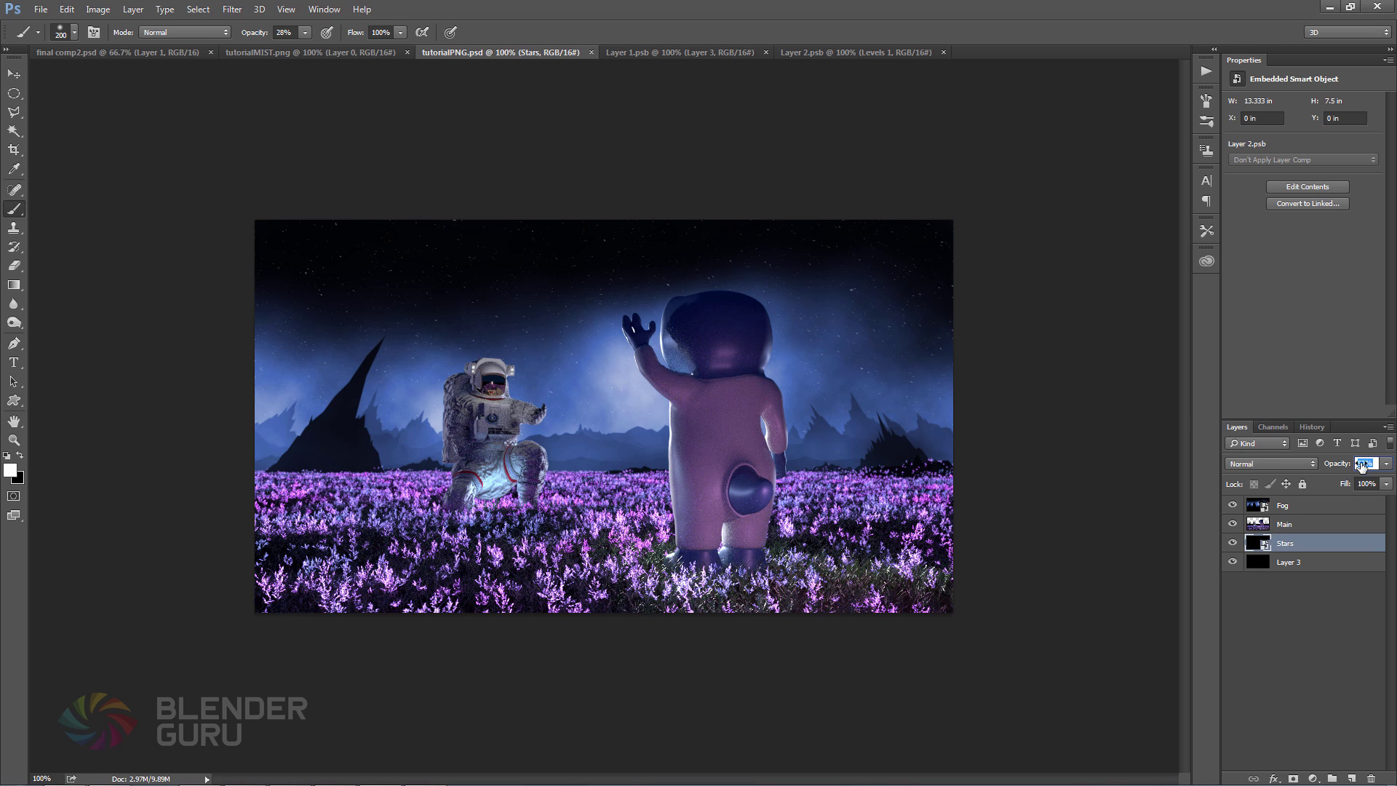
Switch to Chrome, open pixabay.com in a new tab and close the other tabs
{"action": "key", "text": "alt+Tab"}
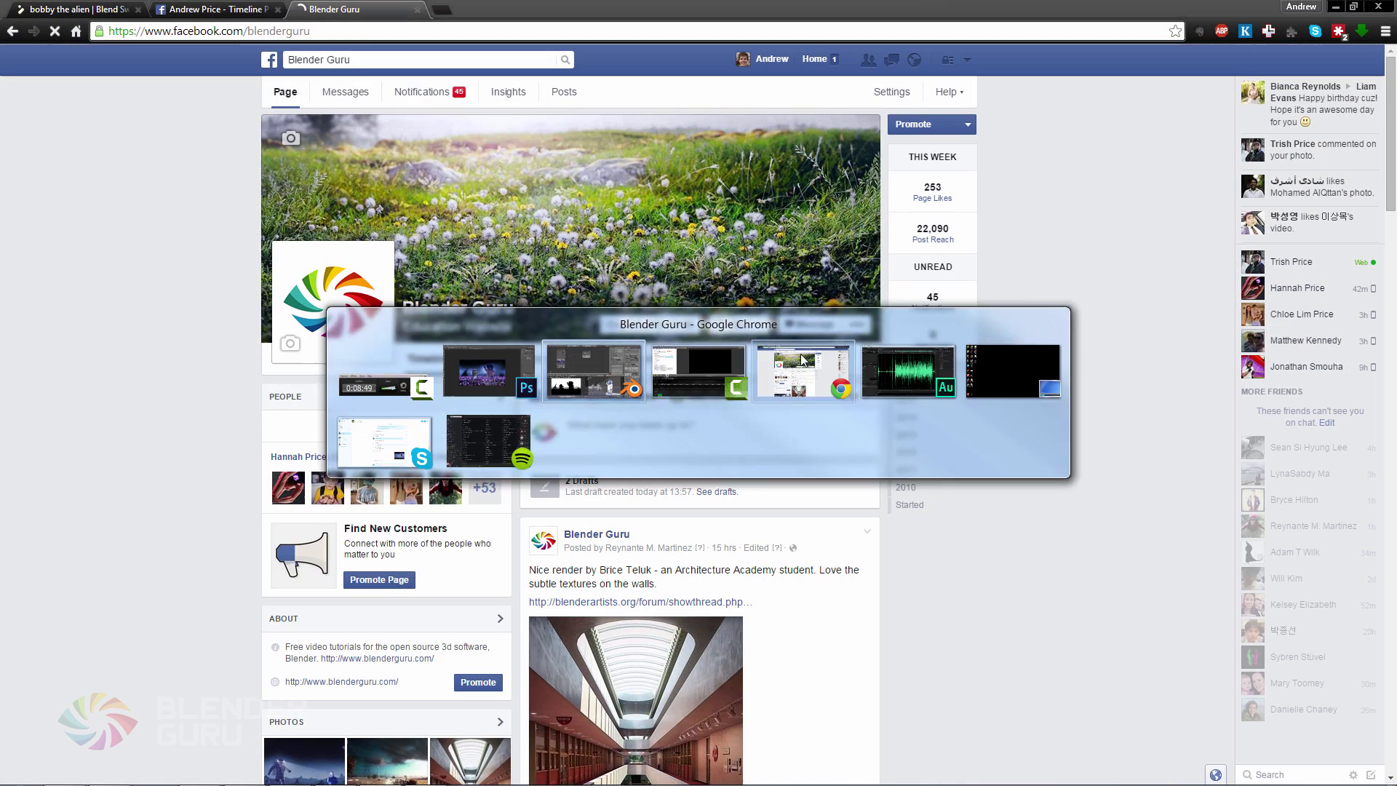
{"action": "left_click", "coordinate": [820, 355]}
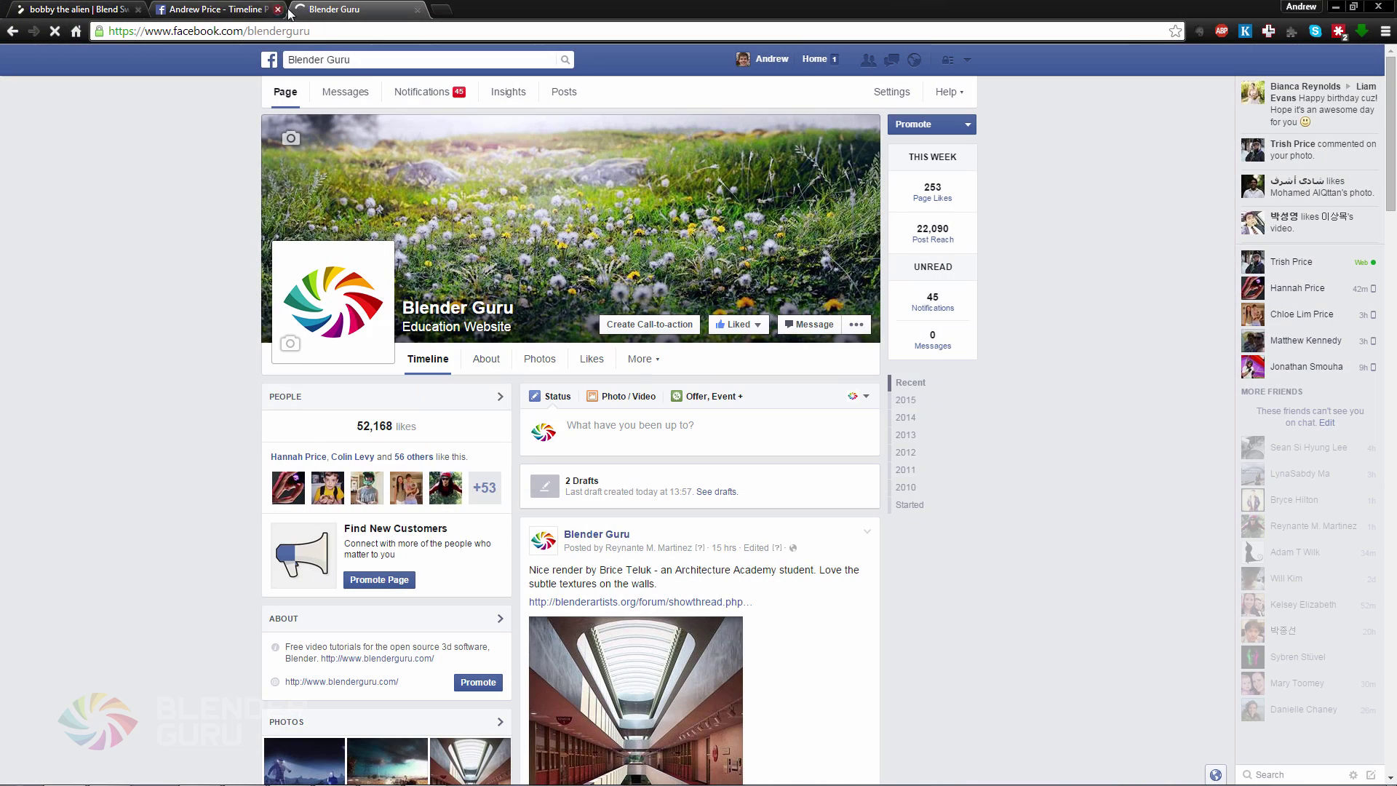
{"action": "left_click", "coordinate": [439, 8]}
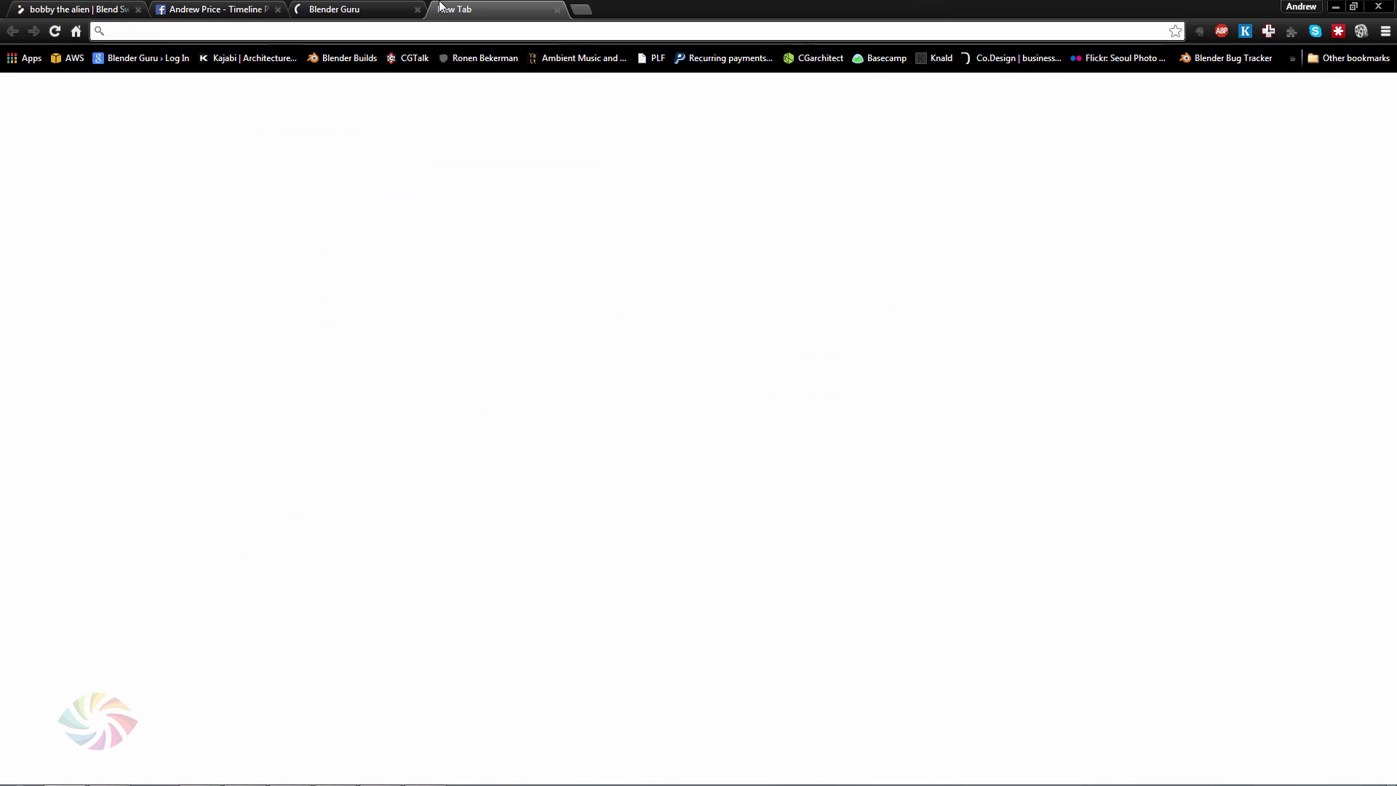
{"action": "type", "text": "pixabay"}
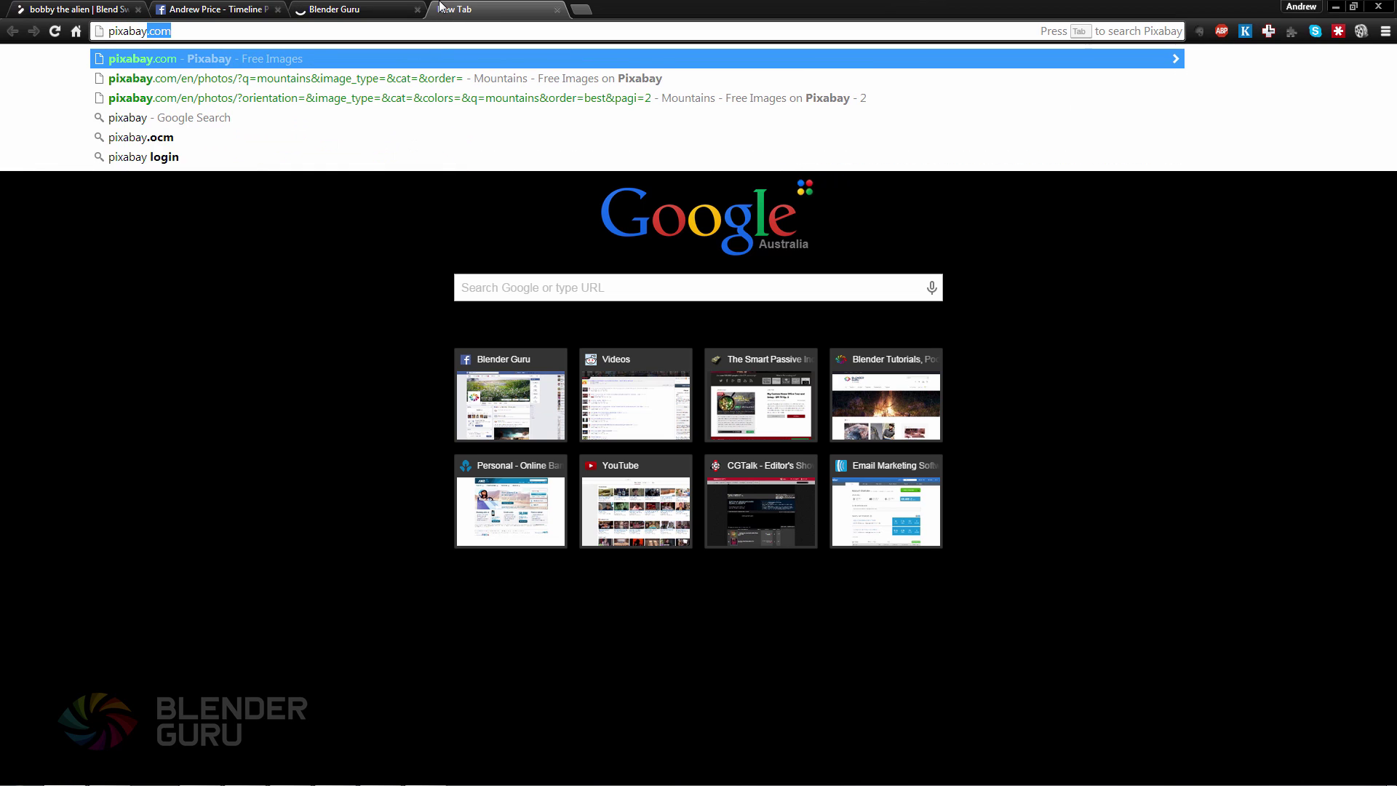
{"action": "type", "text": ".com"}
{"action": "key", "text": "Return"}
{"action": "middle_click", "coordinate": [200, 7]}
{"action": "middle_click", "coordinate": [201, 8]}
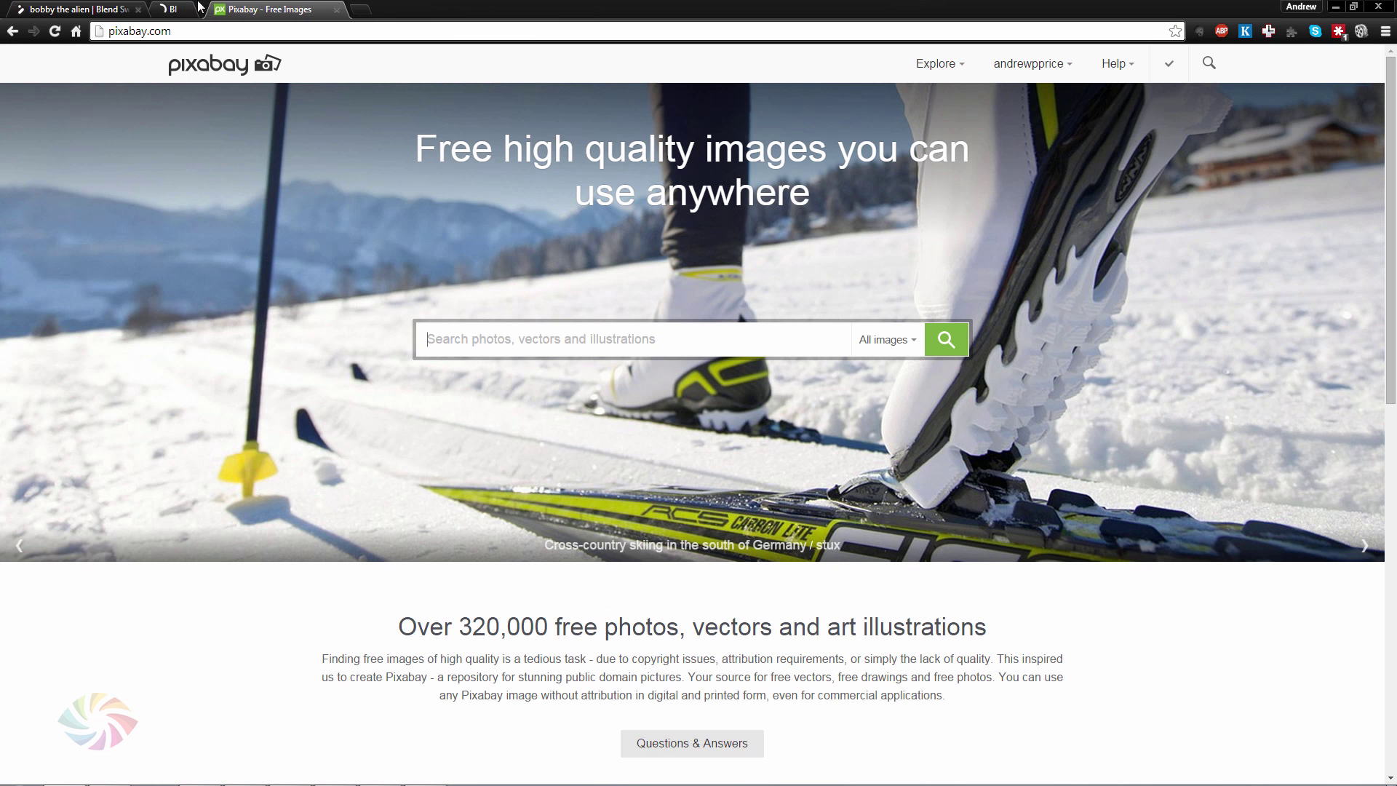
{"action": "middle_click", "coordinate": [112, 8]}
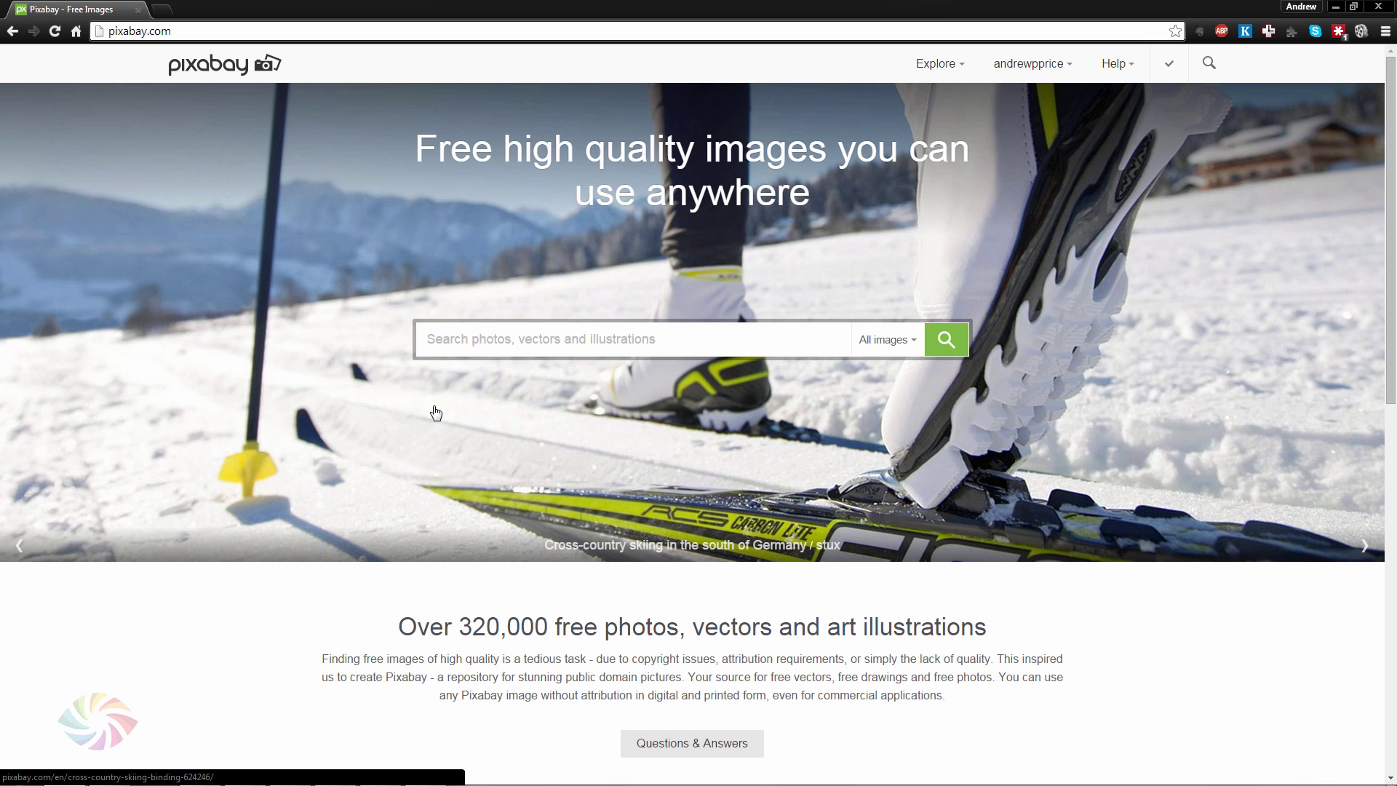
Search Pixabay for saturn and open the image of the half-shadowed planet with wide rings on black
{"action": "scroll", "coordinate": [429, 412], "scroll_direction": "down", "scroll_amount": 4}
{"action": "scroll", "coordinate": [407, 419], "scroll_direction": "up", "scroll_amount": 4}
{"action": "type", "text": "saturn"}
{"action": "key", "text": "Return"}
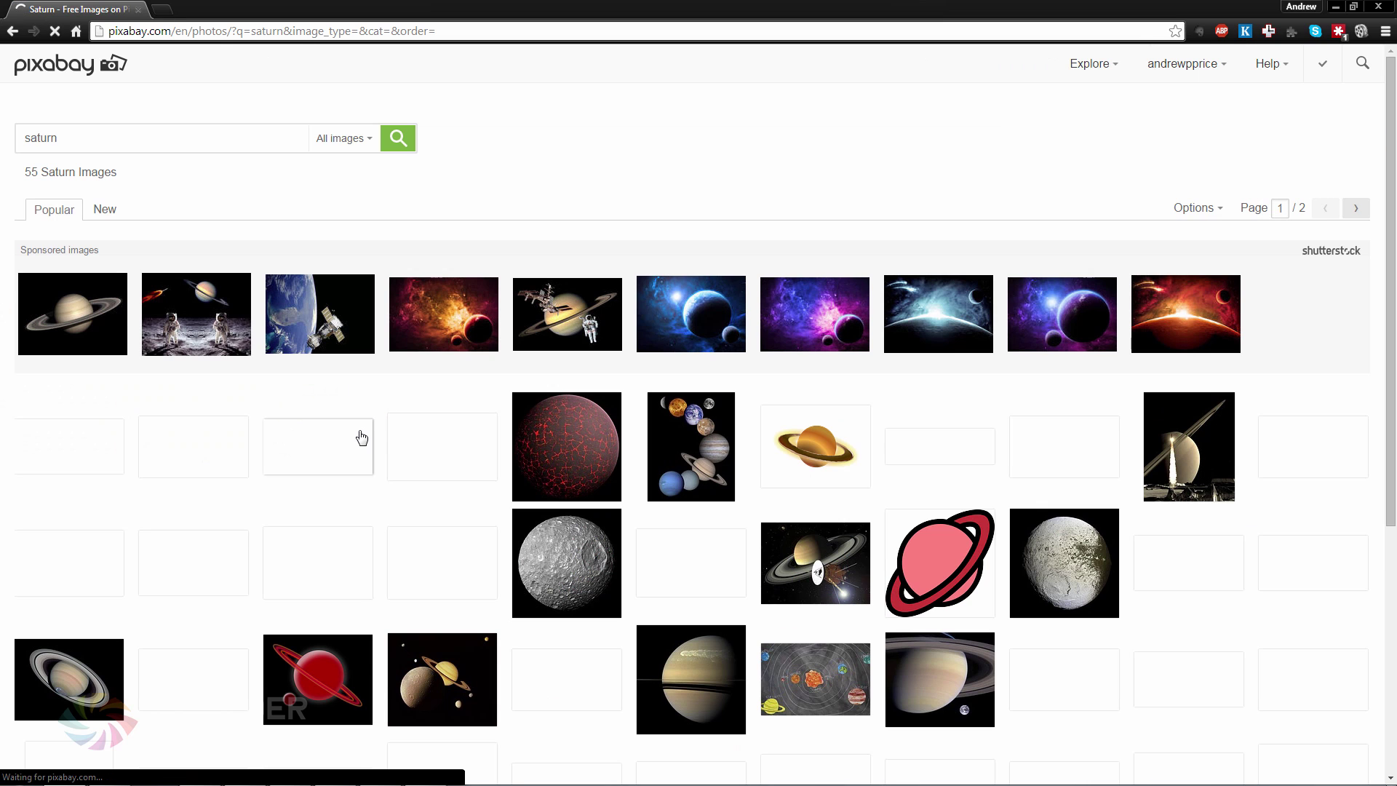
{"action": "scroll", "coordinate": [561, 439], "scroll_direction": "down", "scroll_amount": 1}
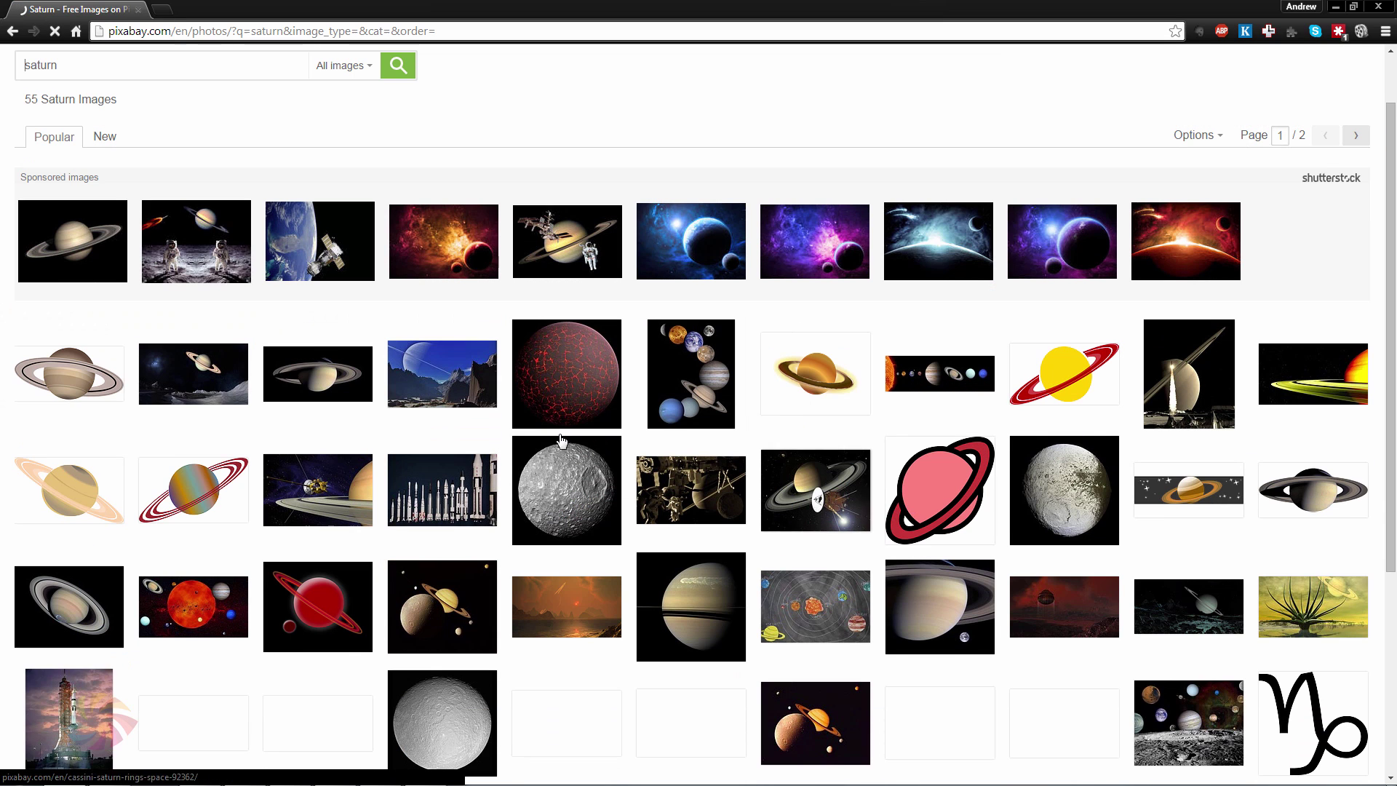
{"action": "middle_click", "coordinate": [319, 363]}
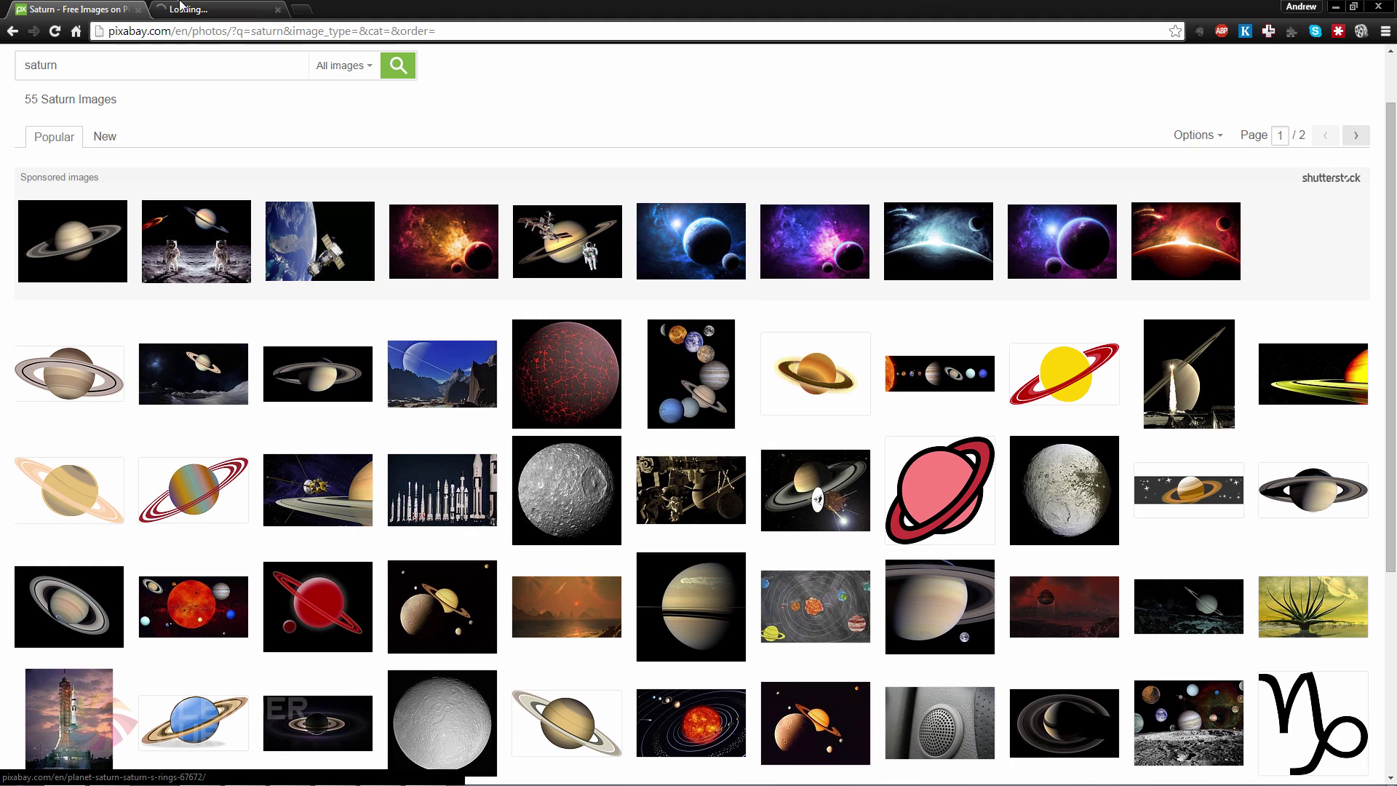
{"action": "left_click", "coordinate": [180, 8]}
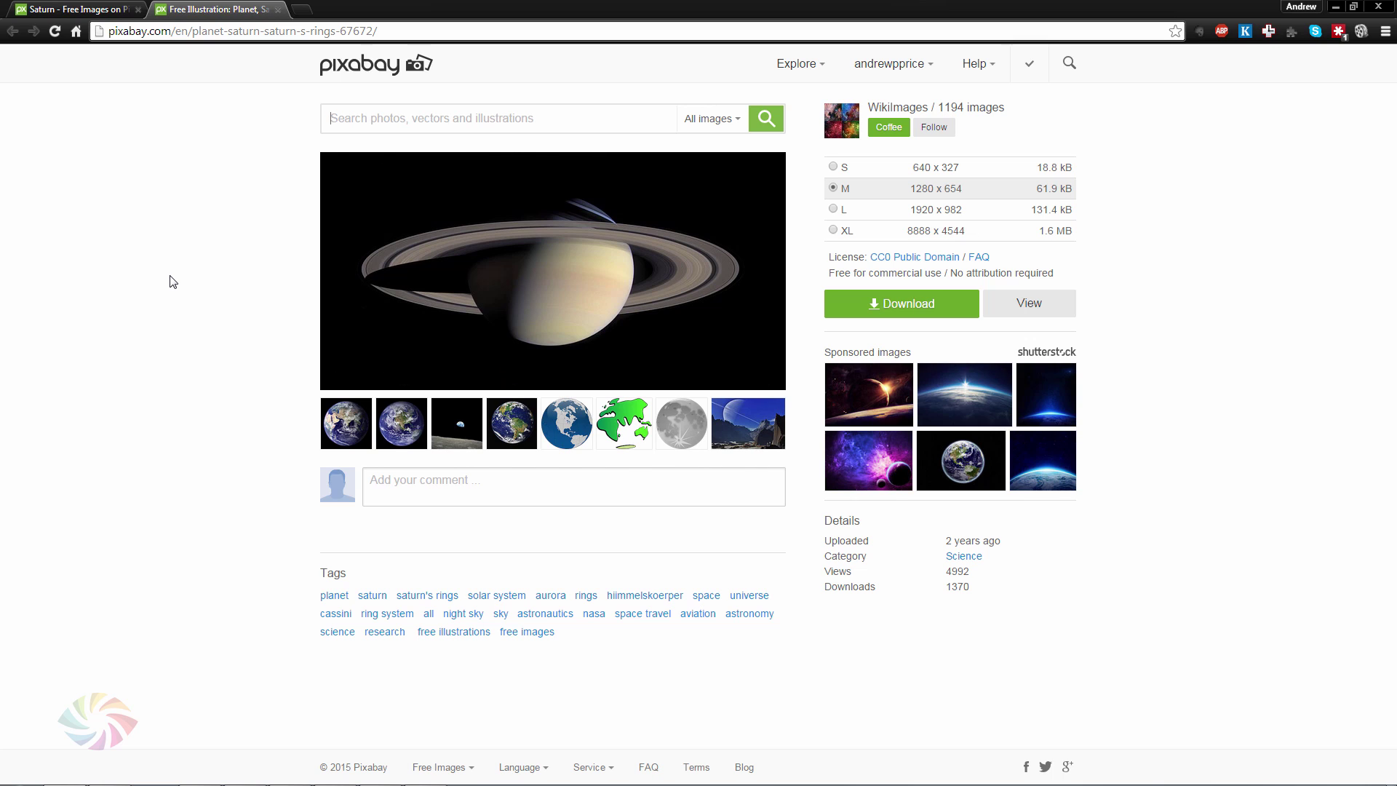
Download the Saturn image in XL size (8888 x 4544) and open the downloaded file in Photoshop
{"action": "left_click", "coordinate": [840, 232]}
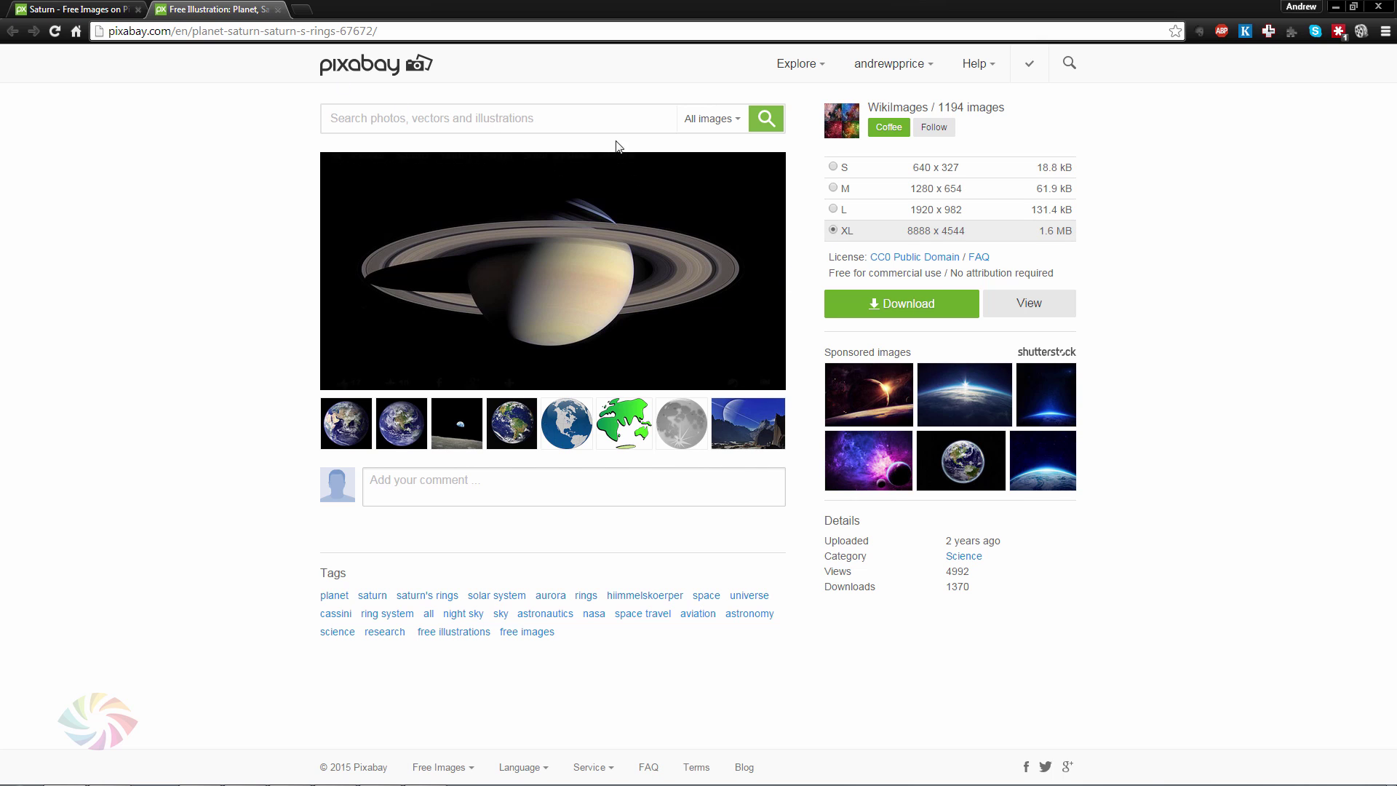
{"action": "left_click", "coordinate": [928, 303]}
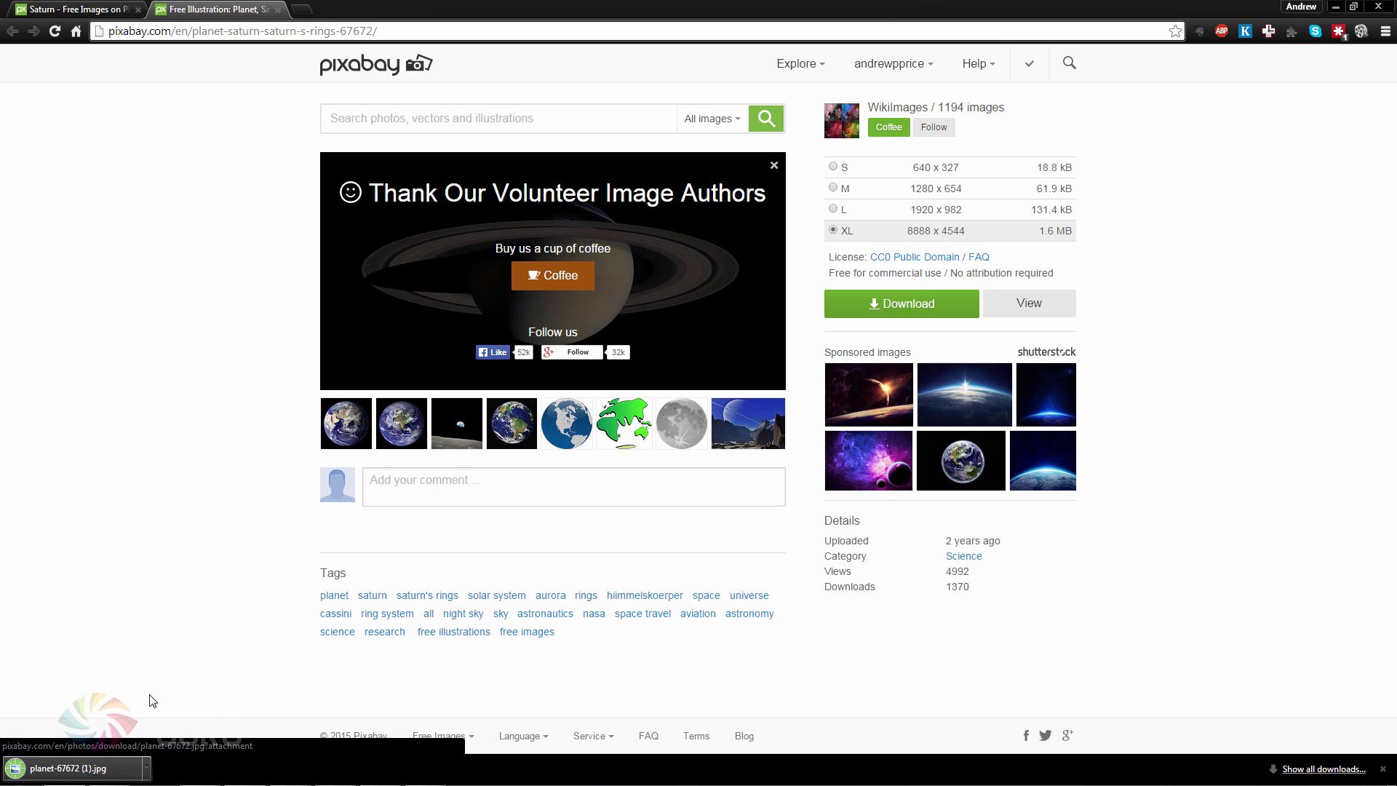
{"action": "left_click", "coordinate": [145, 768]}
{"action": "left_click", "coordinate": [185, 717]}
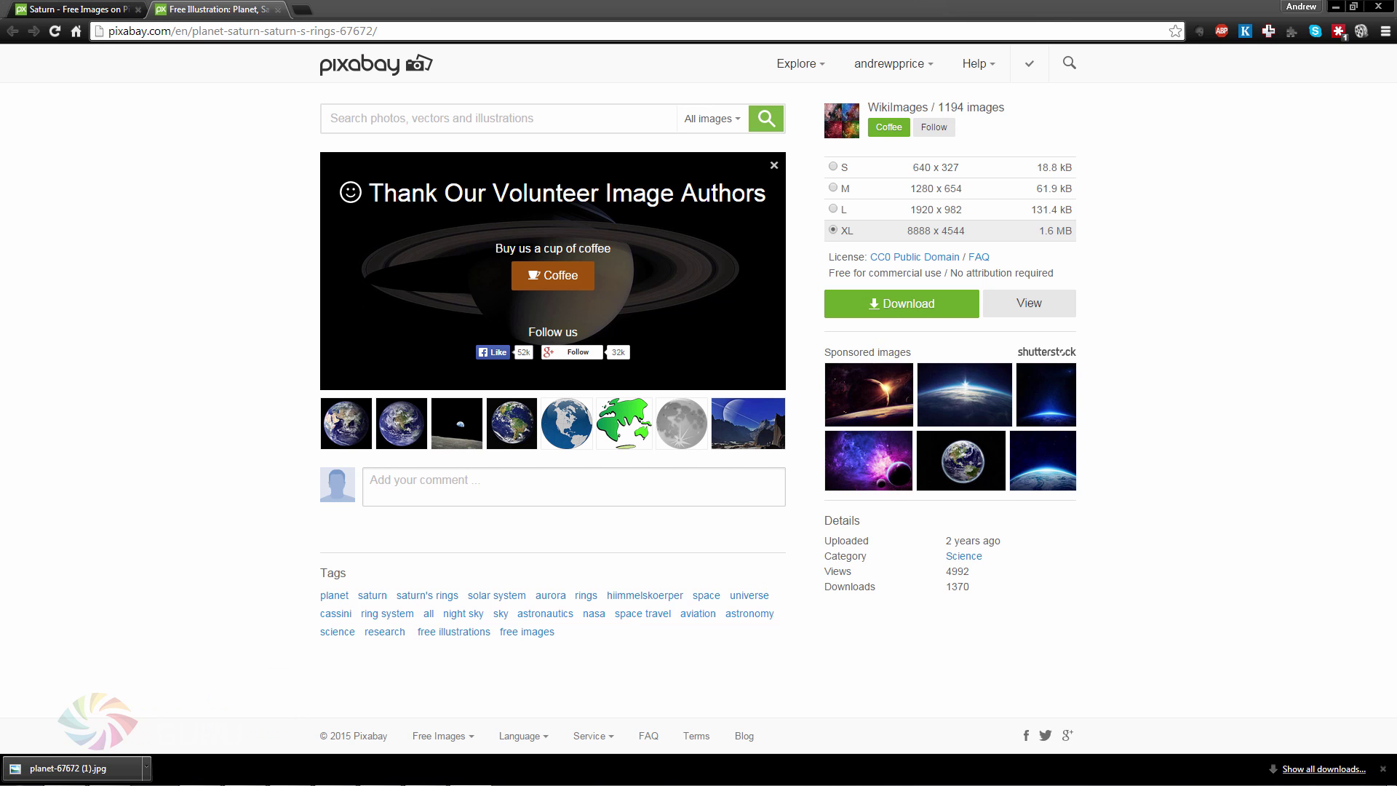
{"action": "left_click", "coordinate": [380, 771]}
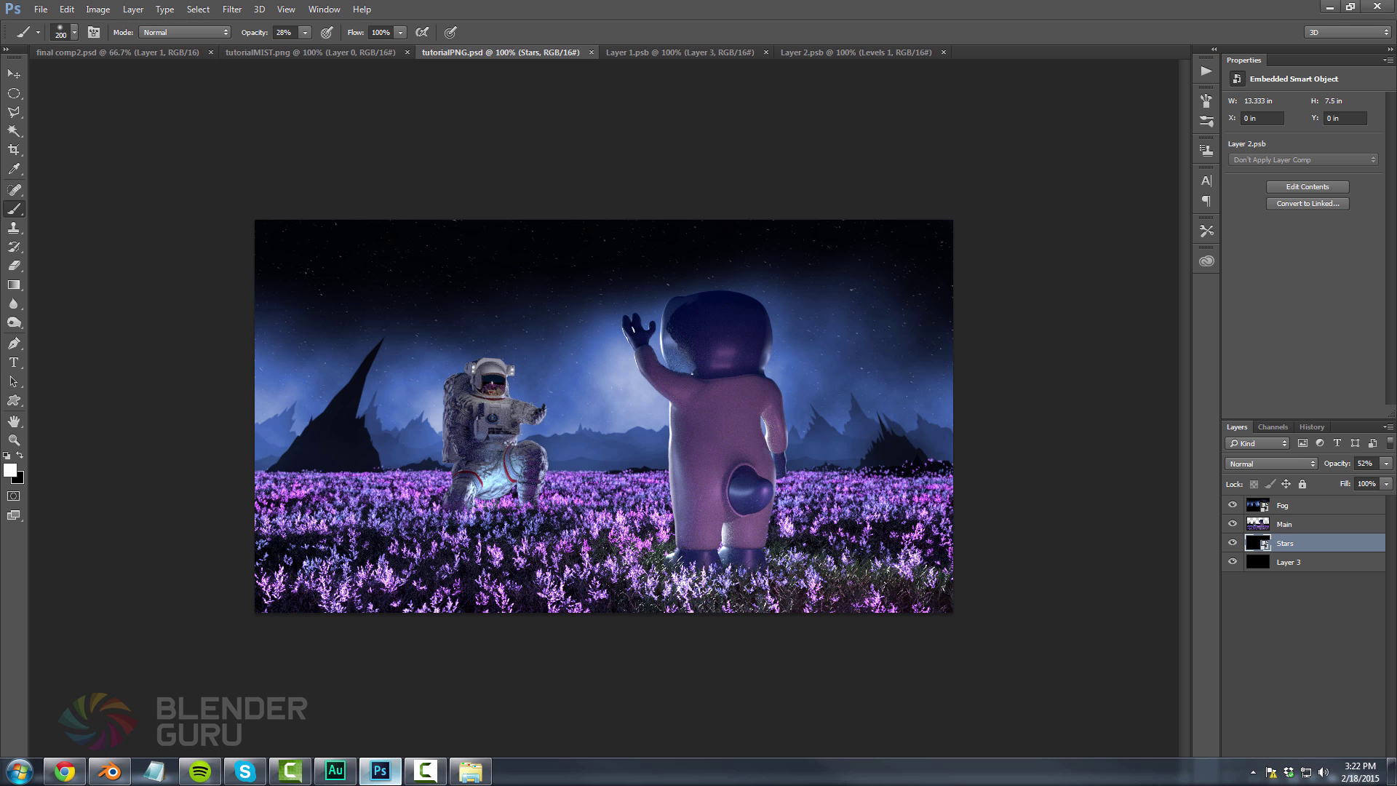
{"action": "left_click_drag", "start_coordinate": [380, 771], "coordinate": [967, 51]}
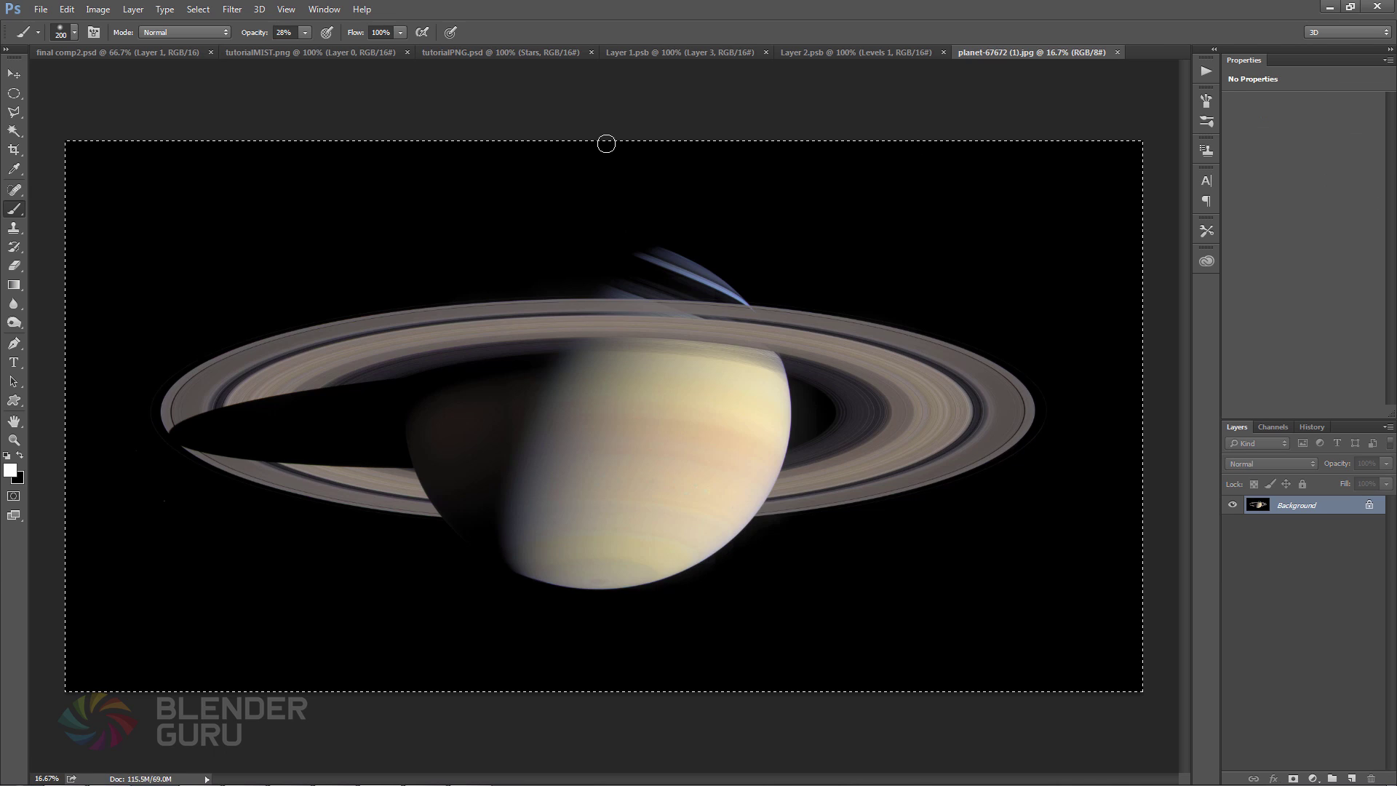
Copy the whole Saturn image into tutorialPNG.psd as a layer beneath Stars and name it Saturn
{"action": "left_click", "coordinate": [485, 52]}
{"action": "key", "text": "ctrl+v"}
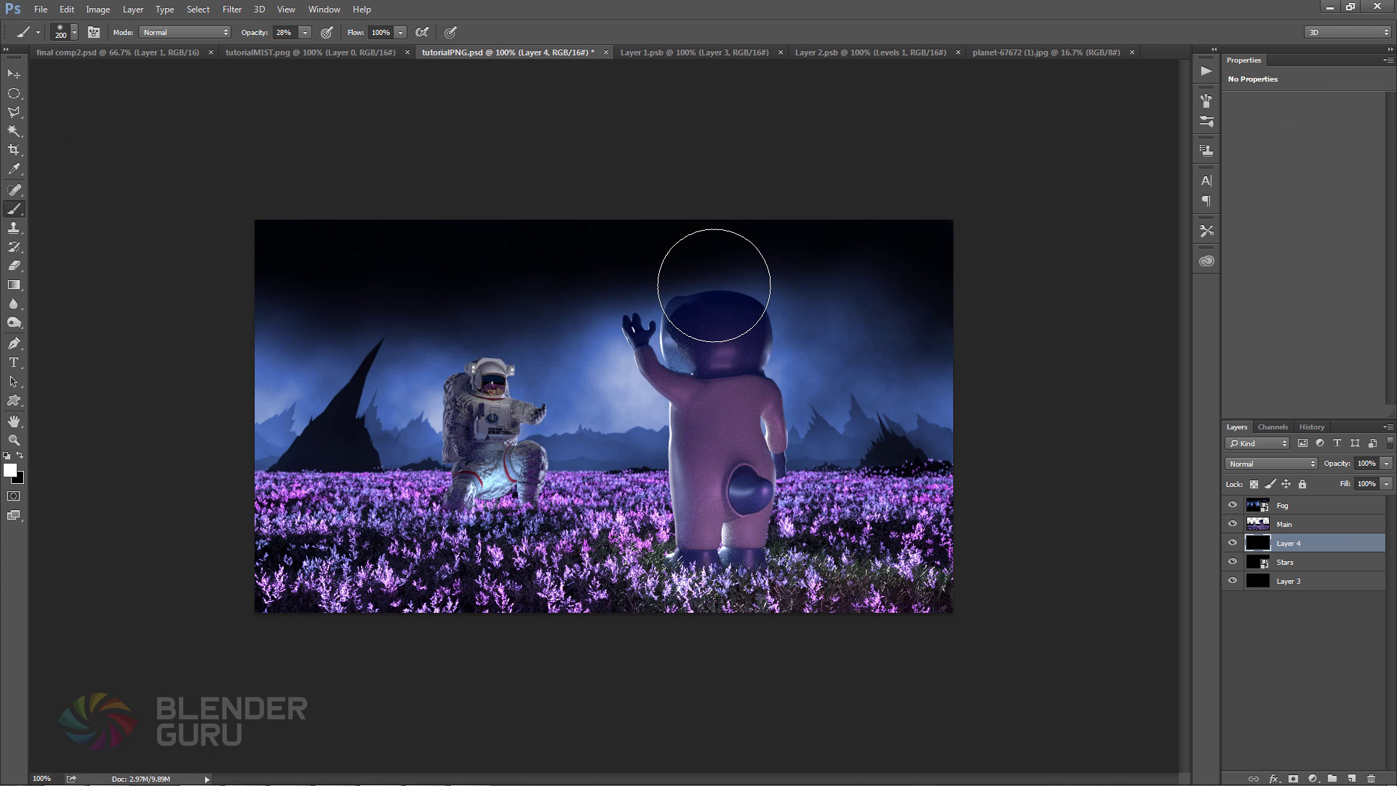
{"action": "left_click_drag", "start_coordinate": [1331, 553], "coordinate": [1334, 566]}
{"action": "double_click", "coordinate": [1289, 563]}
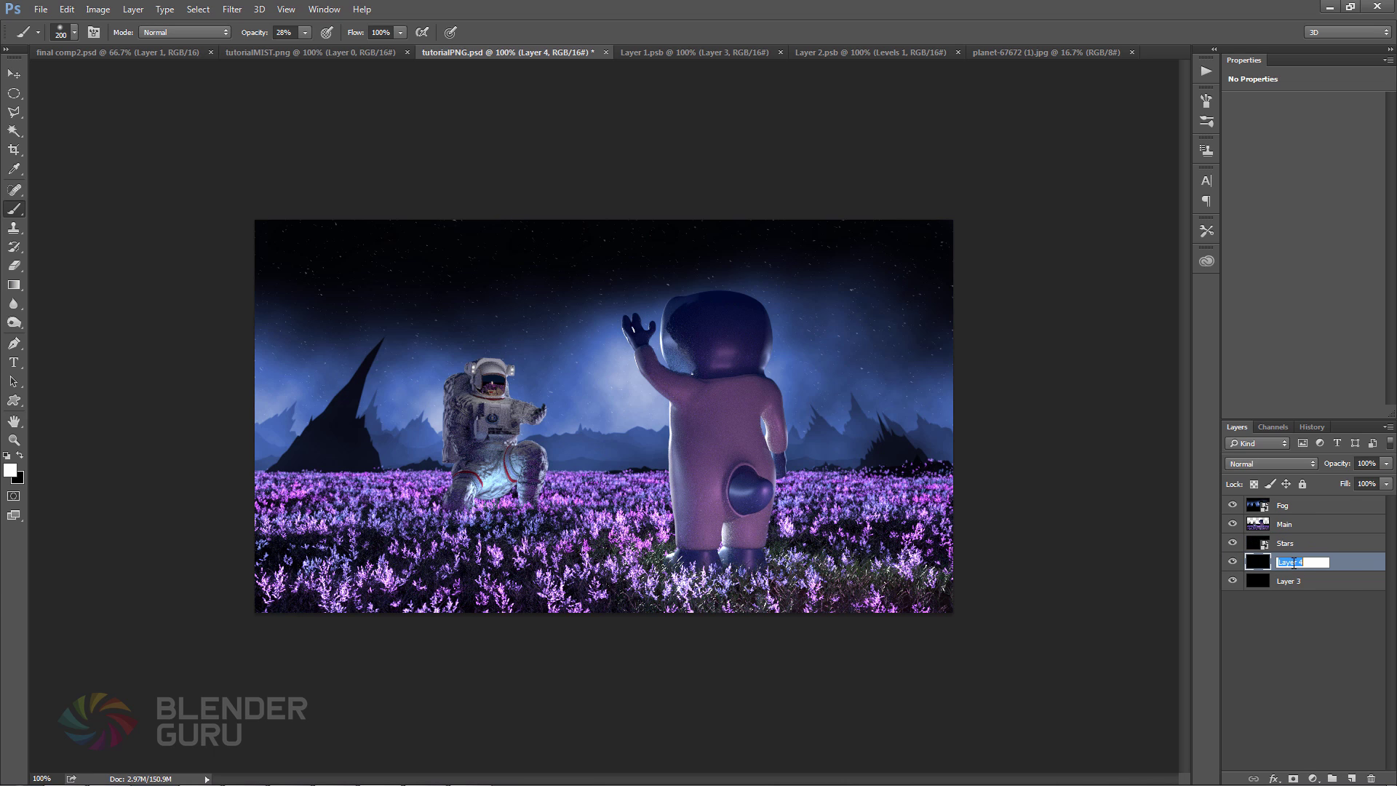
{"action": "type", "text": "Saturn"}
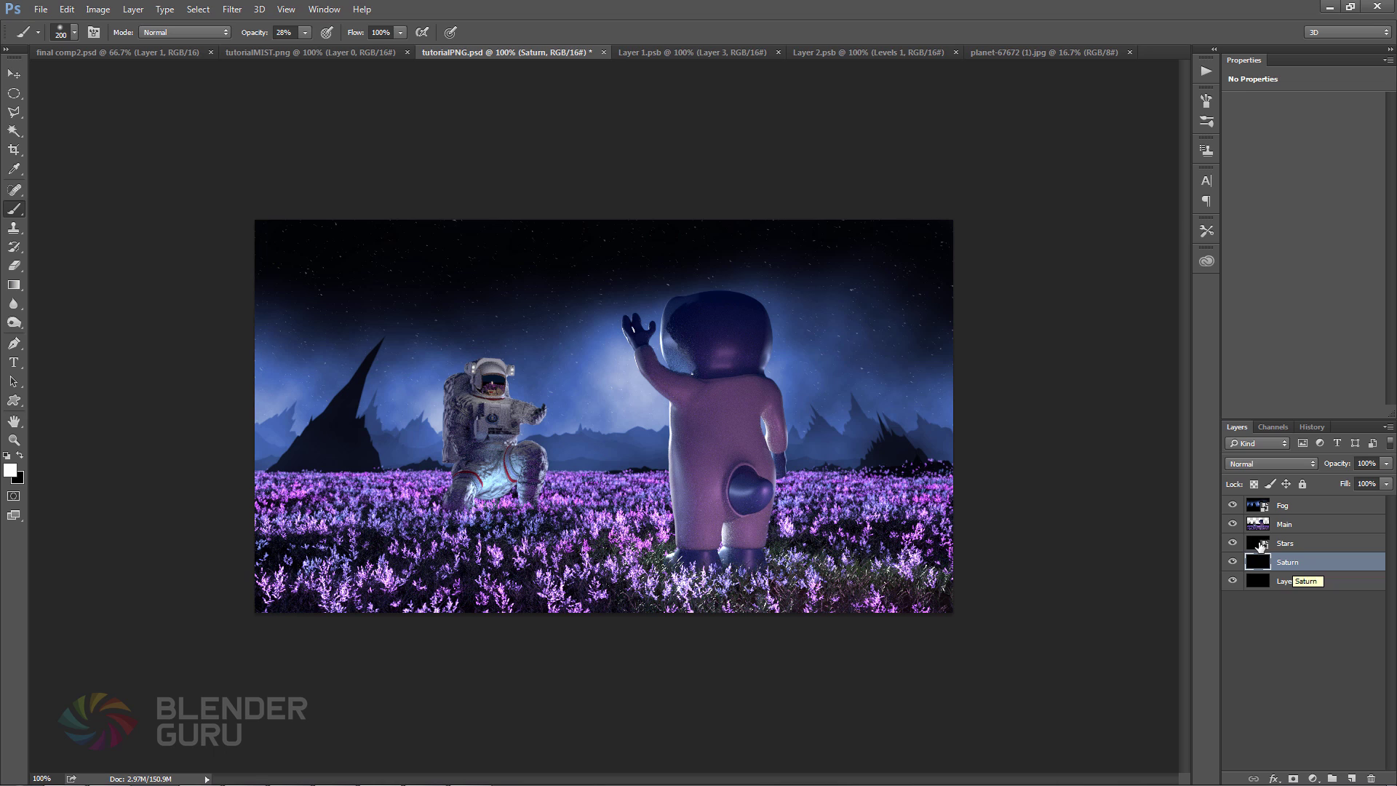
Scale the Saturn layer down to about 8.5% so it extends beyond the sky's right edge, and flip it horizontally
{"action": "key", "text": "ctrl+t"}
{"action": "left_click_drag", "start_coordinate": [255, 220], "coordinate": [150, 129]}
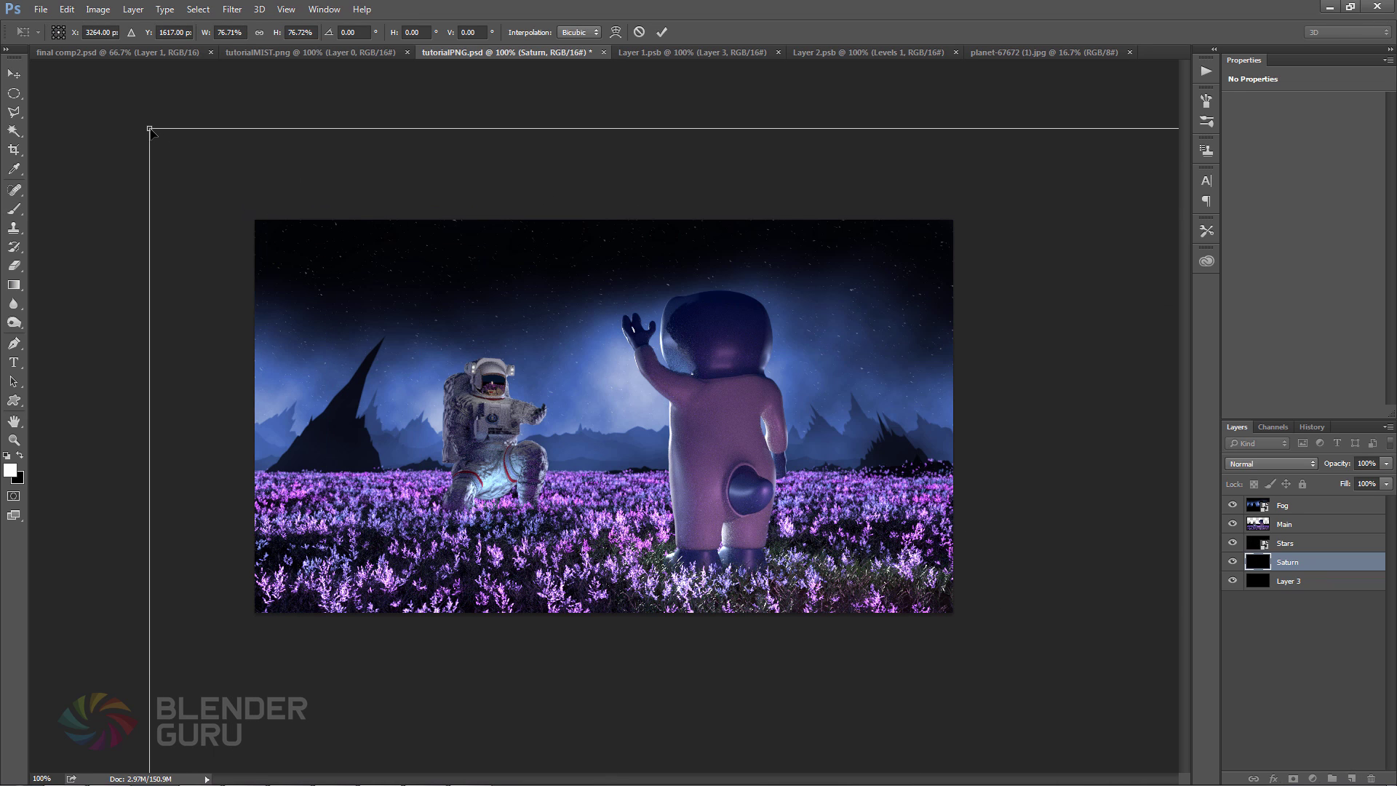
{"action": "left_click_drag", "start_coordinate": [394, 305], "coordinate": [294, 268]}
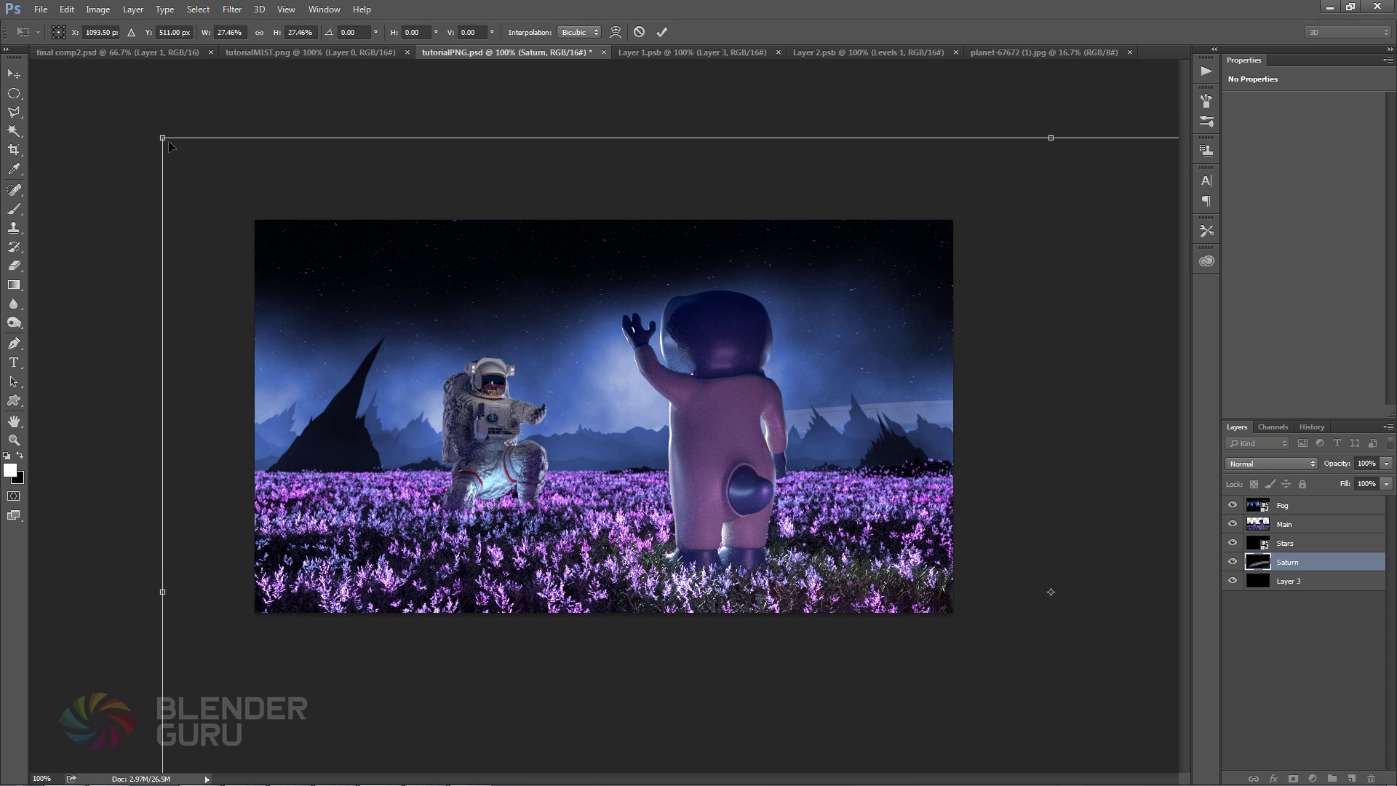
{"action": "left_click_drag", "start_coordinate": [231, 175], "coordinate": [567, 190]}
{"action": "right_click", "coordinate": [795, 270]}
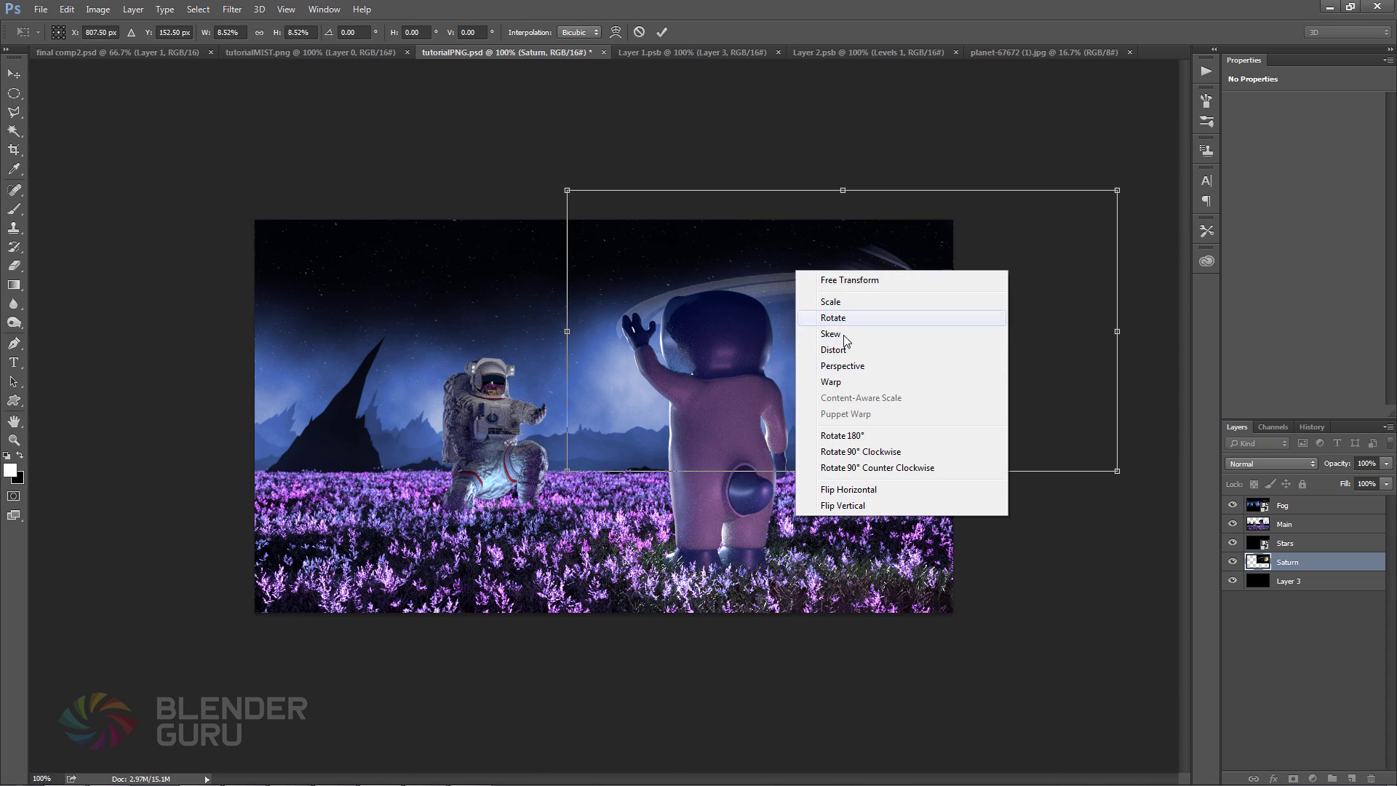
{"action": "left_click", "coordinate": [844, 490]}
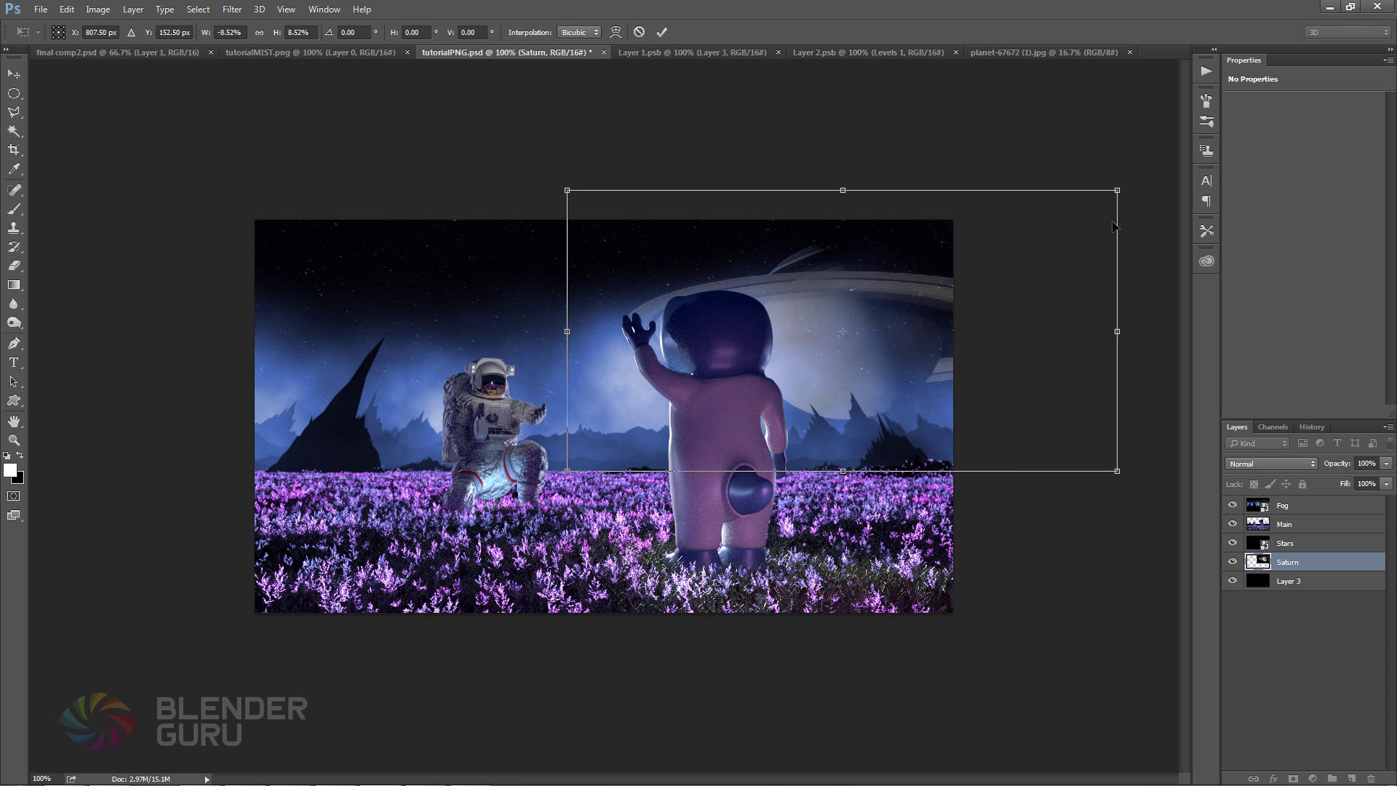
Rotate Saturn about 24.7°, scale it to about 10.2% and position it in the sky behind and right of the alien's head
{"action": "left_click_drag", "start_coordinate": [1140, 221], "coordinate": [1148, 327]}
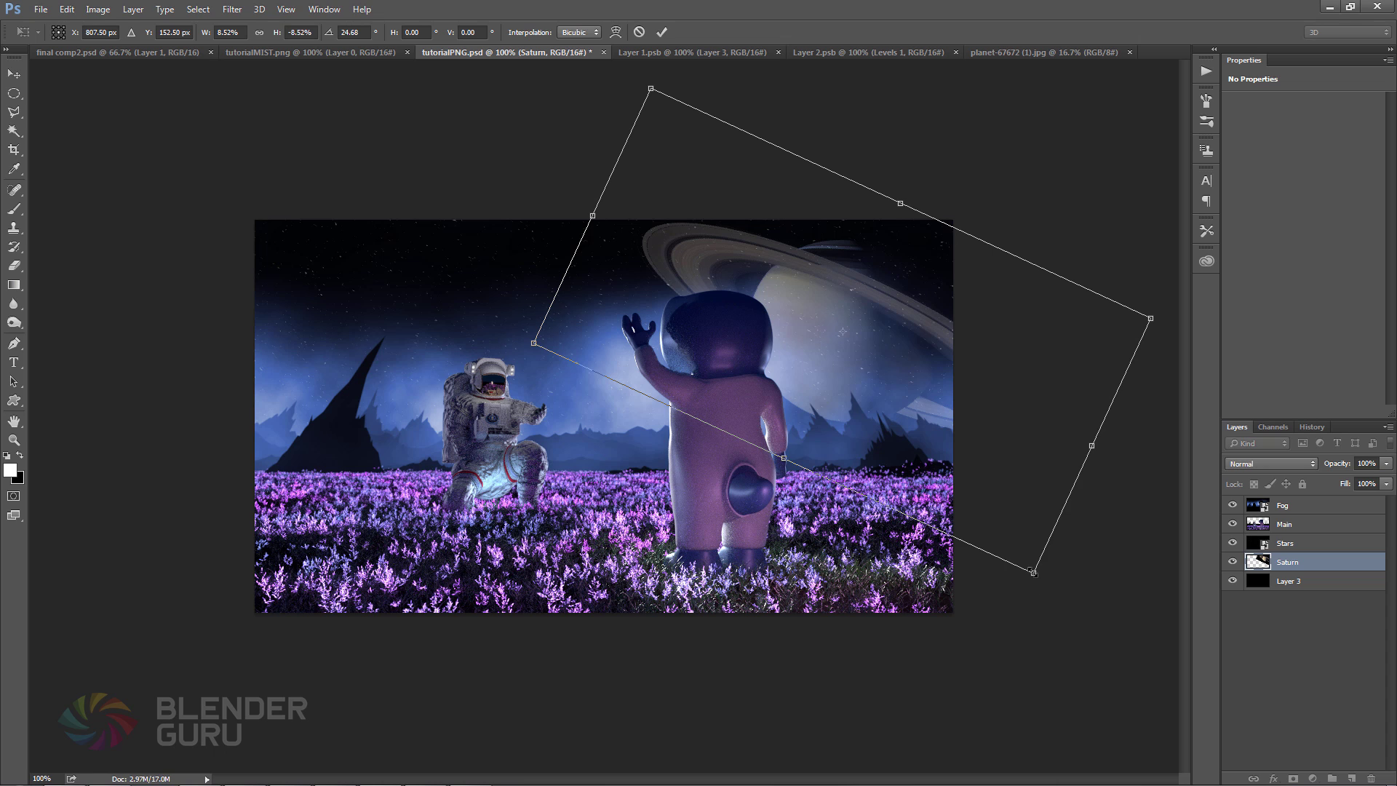
{"action": "left_click_drag", "start_coordinate": [1033, 572], "coordinate": [1108, 668]}
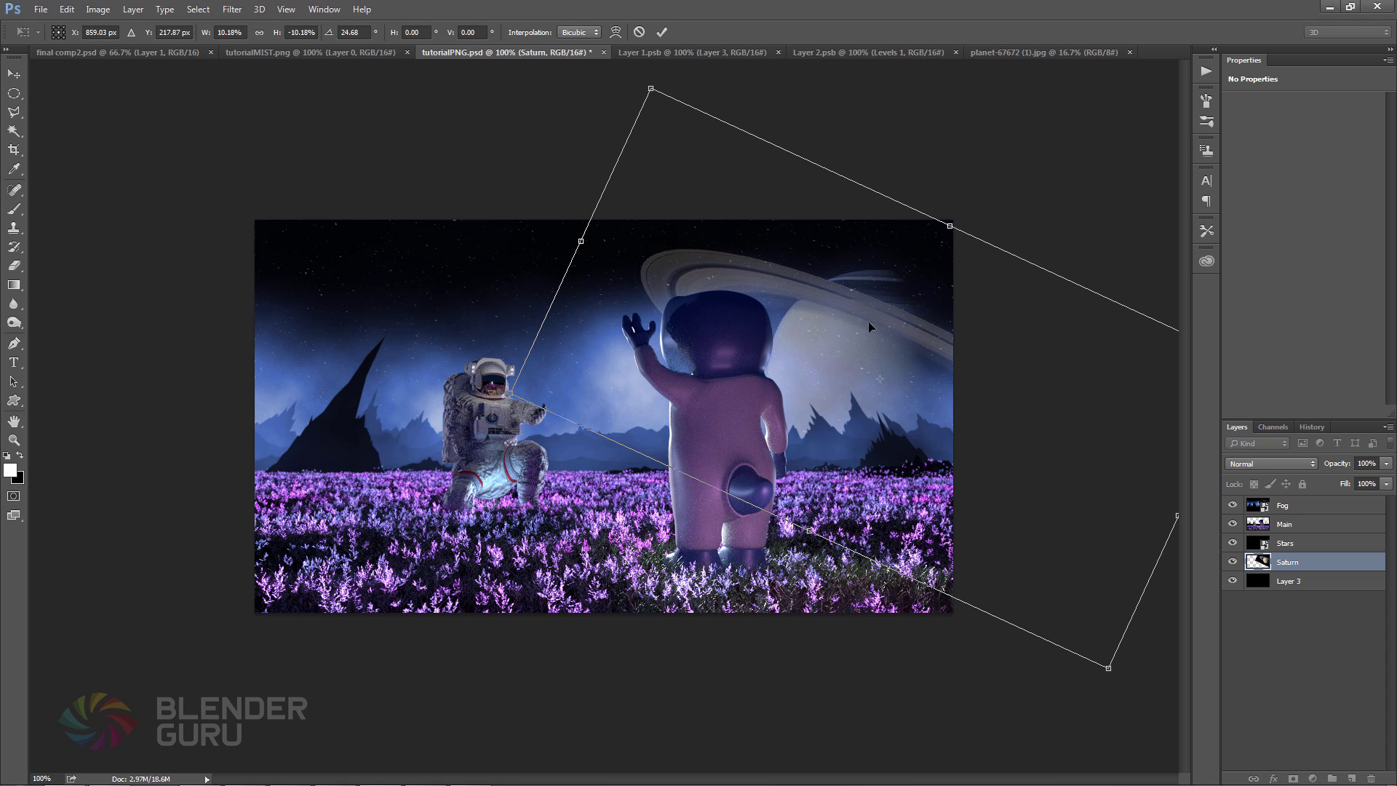
{"action": "left_click_drag", "start_coordinate": [868, 326], "coordinate": [879, 330]}
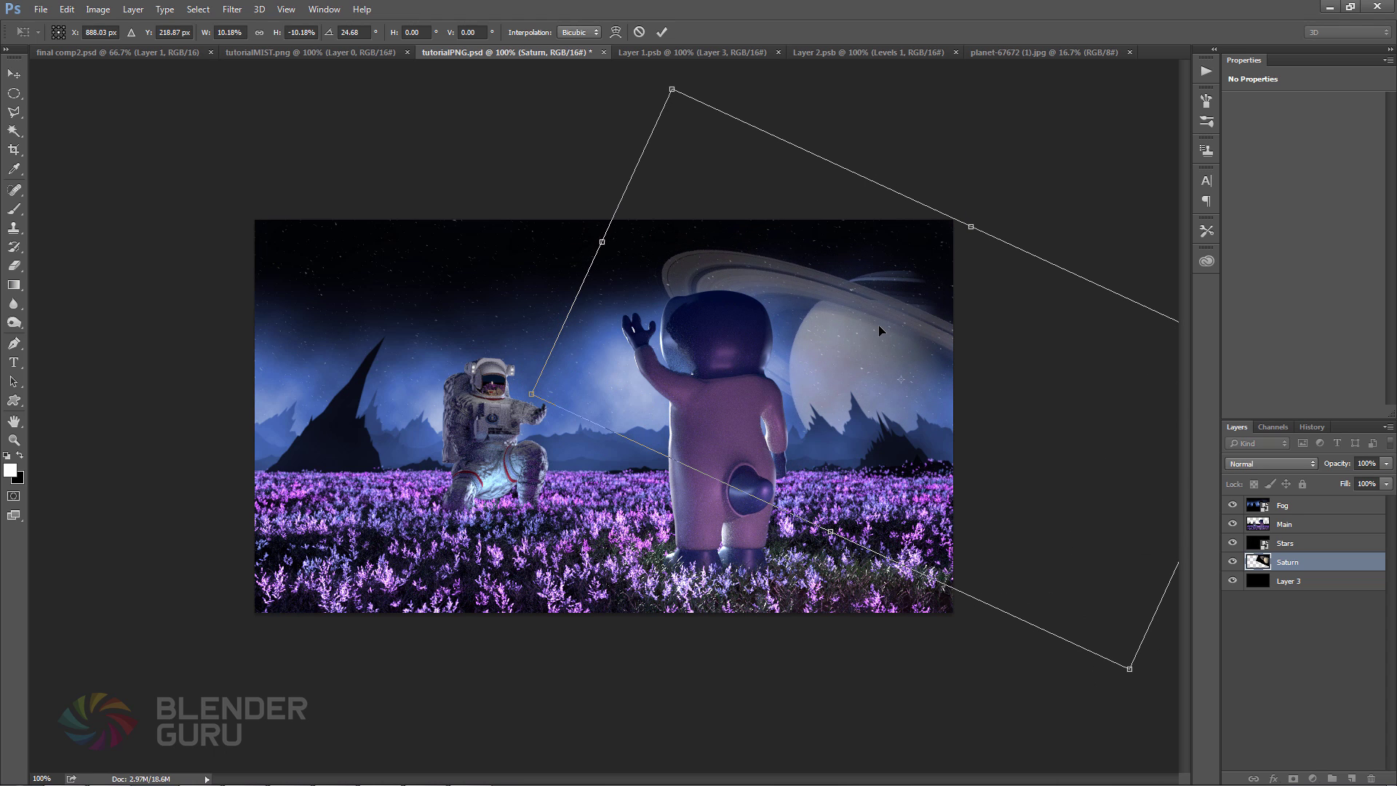
{"action": "key", "text": "b"}
{"action": "key", "text": "Return"}
Try the Screen blend mode on the Saturn layer, restore Normal and set its opacity to 58%
{"action": "left_click", "coordinate": [1314, 465]}
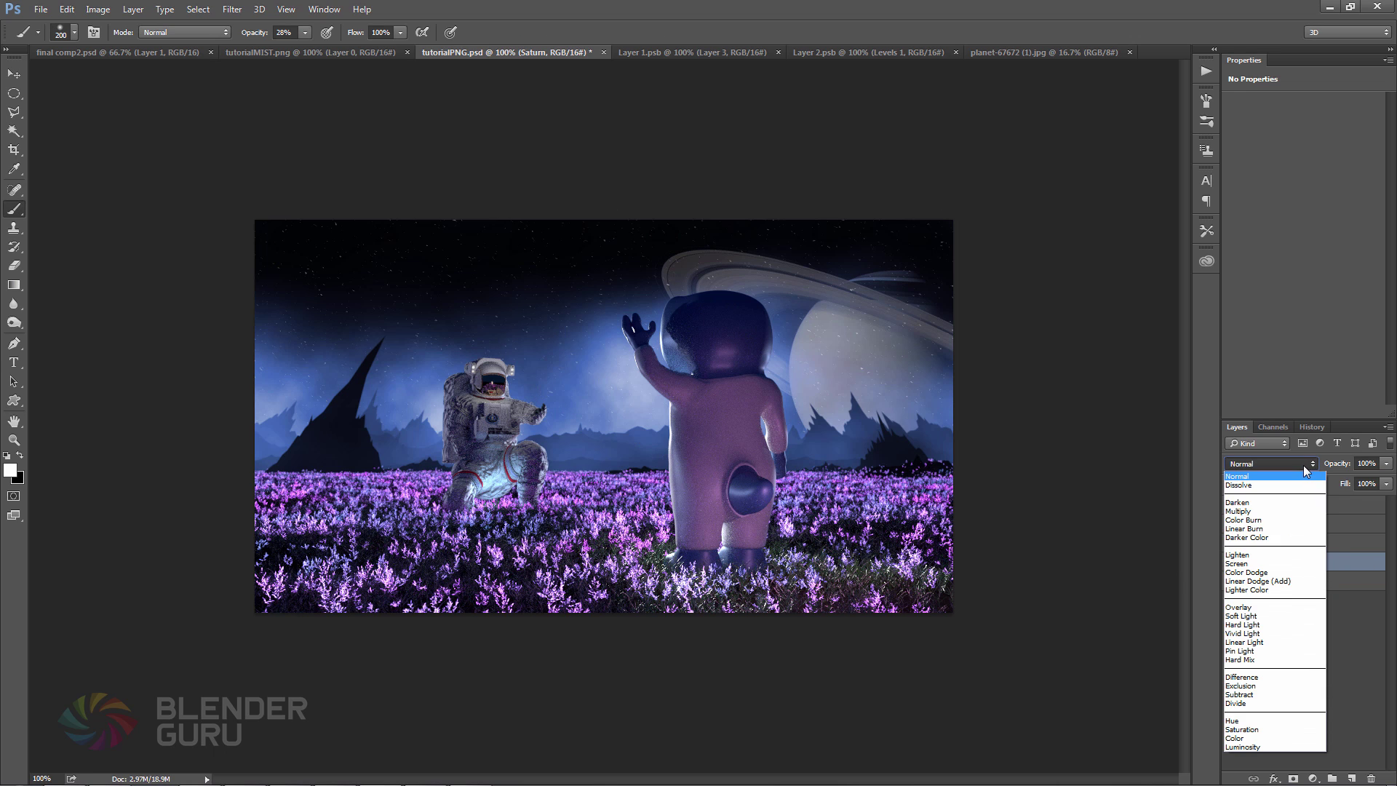
{"action": "left_click", "coordinate": [1250, 568]}
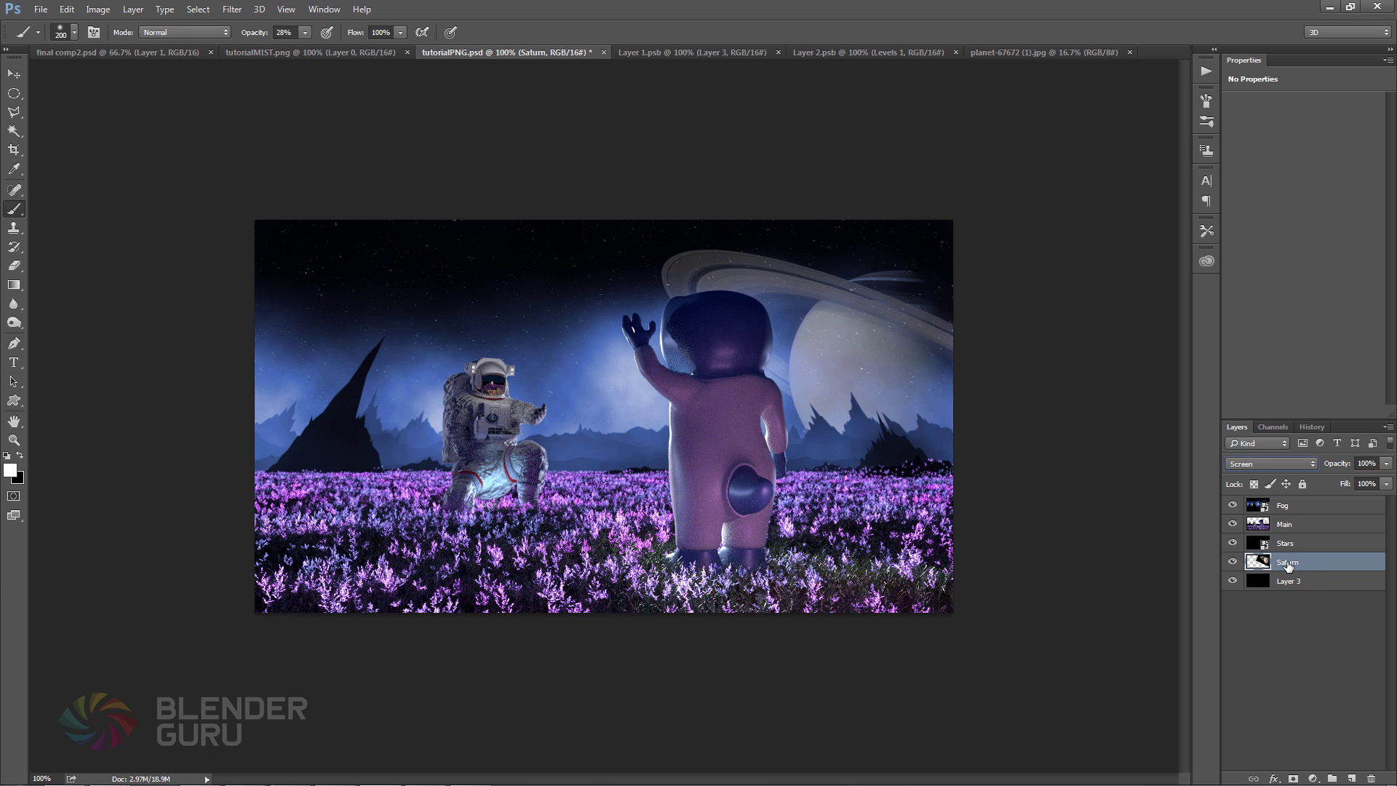
{"action": "left_click", "coordinate": [1261, 466]}
{"action": "left_click", "coordinate": [1259, 467]}
{"action": "left_click_drag", "start_coordinate": [1342, 471], "coordinate": [1325, 474]}
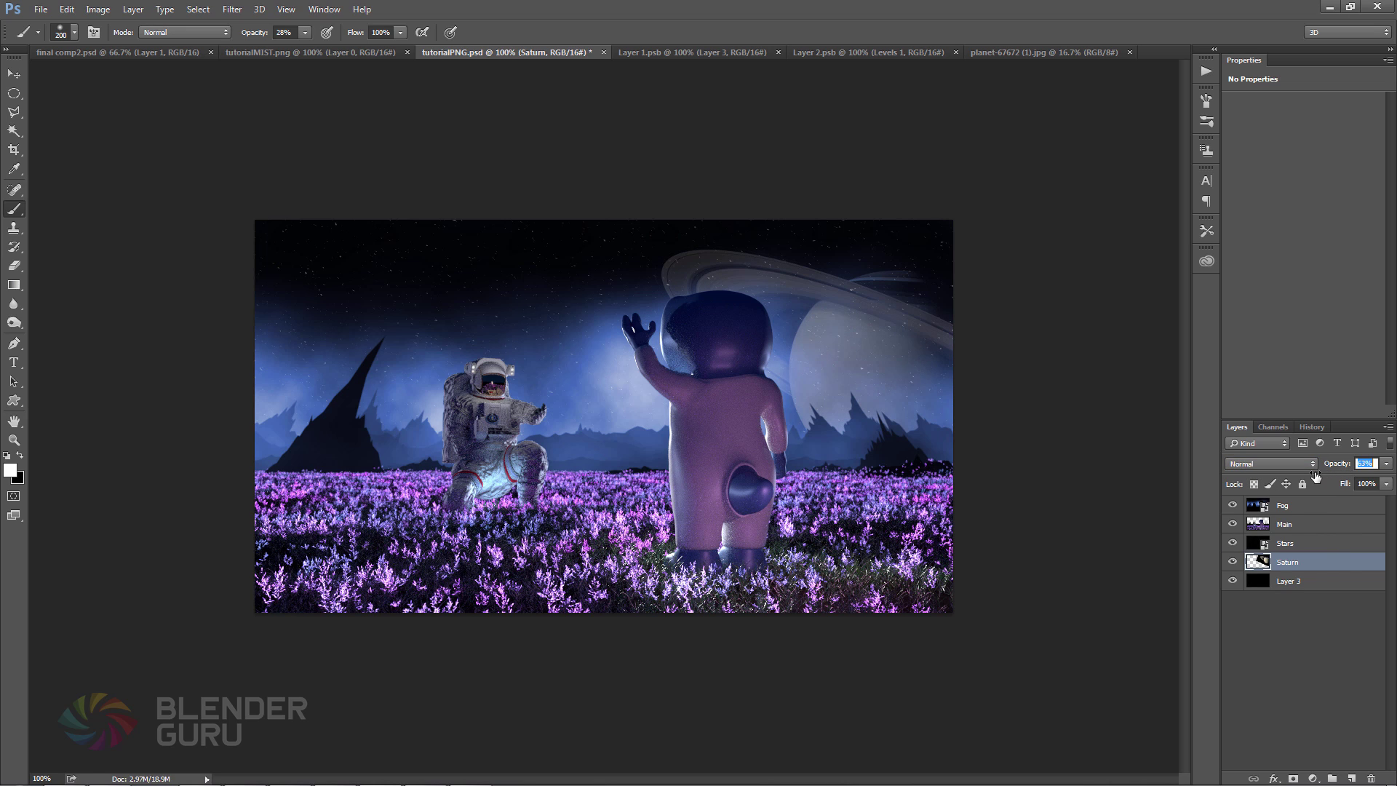
{"action": "left_click_drag", "start_coordinate": [1311, 477], "coordinate": [1312, 478]}
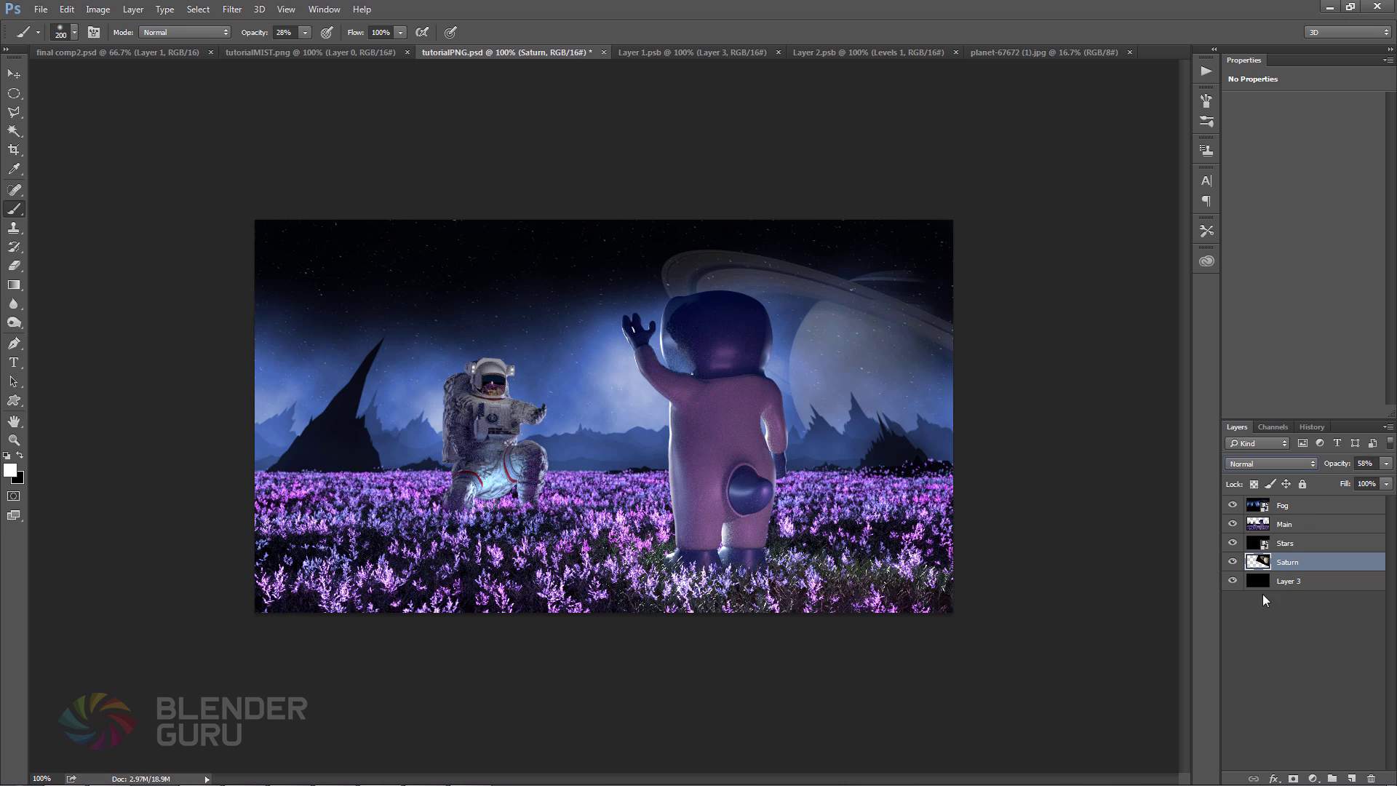
Add a layer mask to the Stars layer
{"action": "left_click", "coordinate": [1282, 544]}
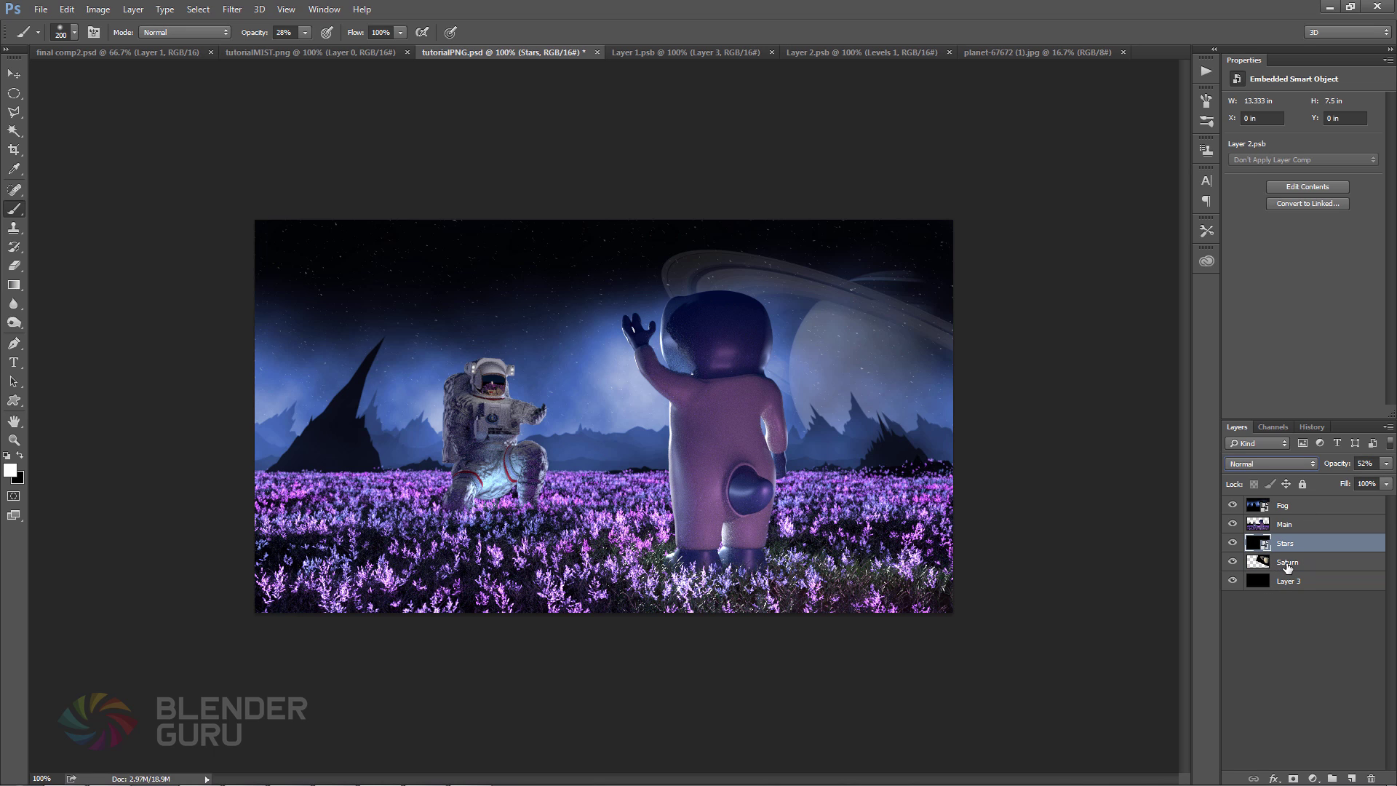
{"action": "left_click", "coordinate": [1287, 565]}
{"action": "left_click", "coordinate": [1287, 551]}
{"action": "key", "text": "ctrl+plus"}
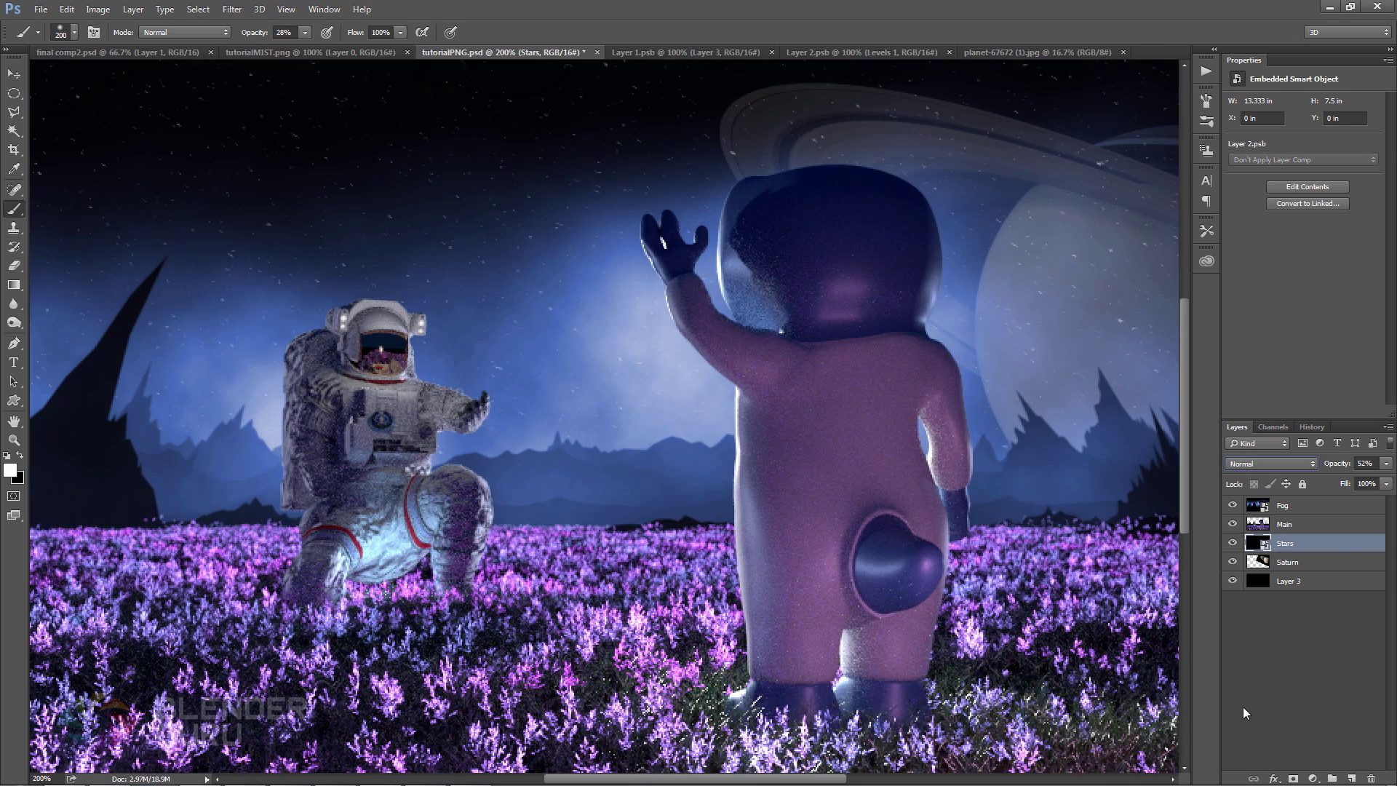
{"action": "left_click", "coordinate": [1294, 777]}
{"action": "left_click_drag", "start_coordinate": [978, 348], "coordinate": [556, 420]}
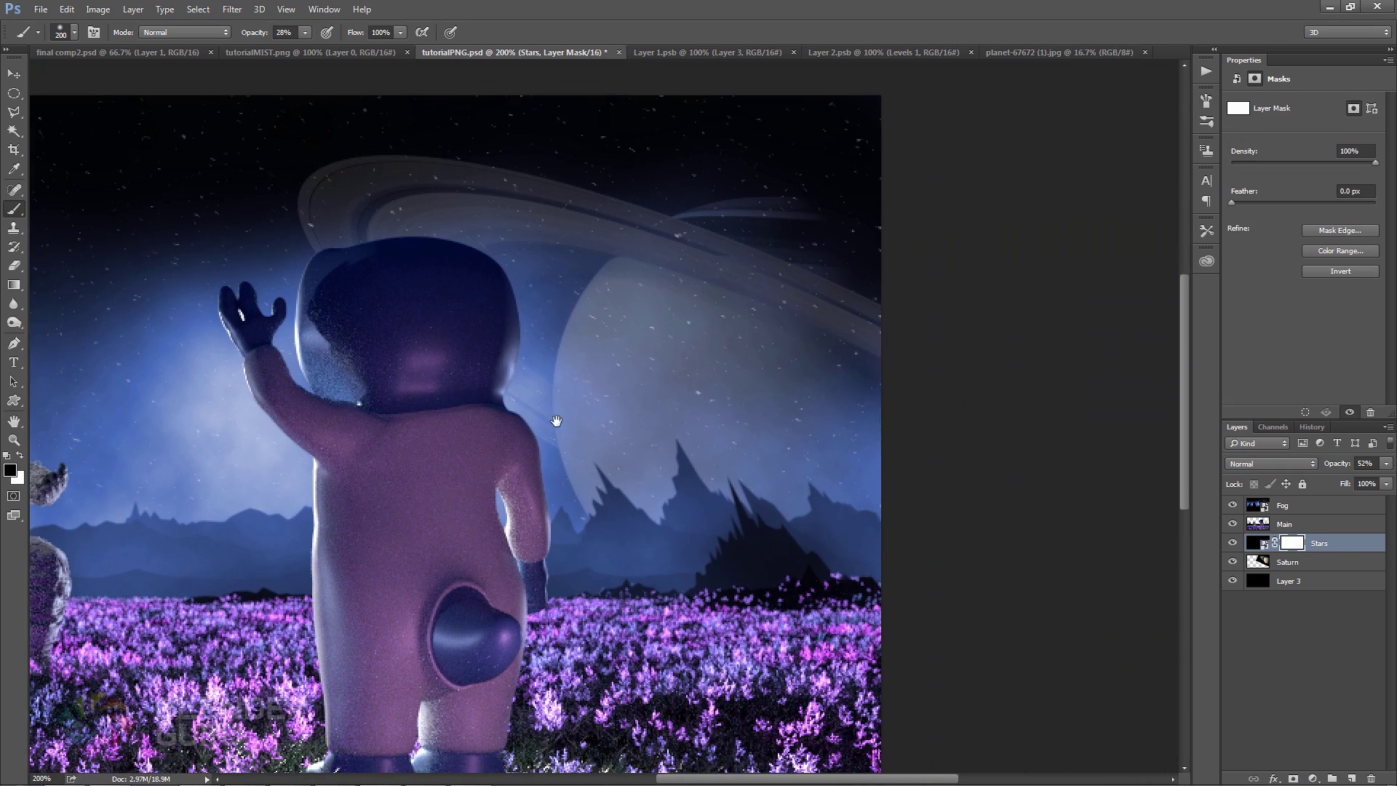
{"action": "key", "text": "ctrl+minus"}
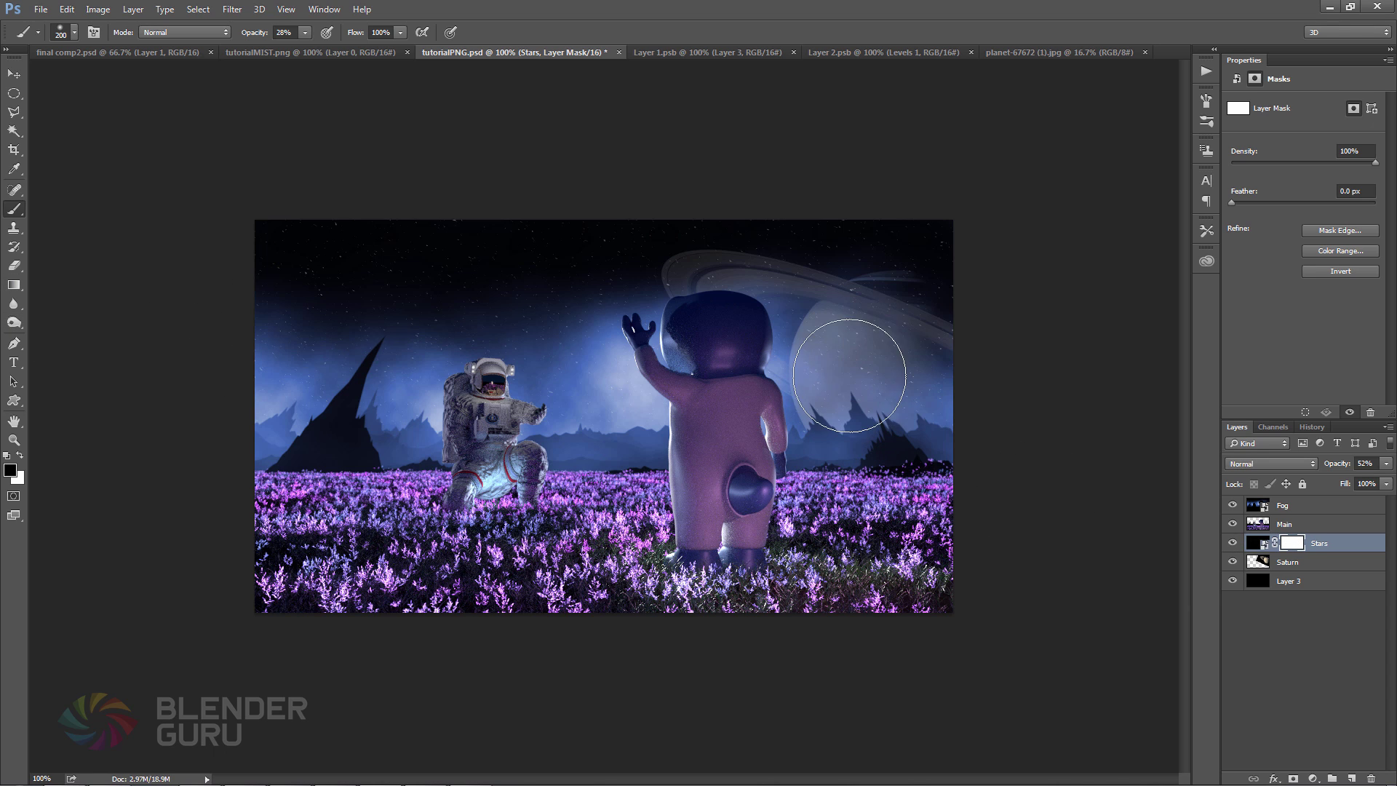
Paint black on the Stars mask over Saturn's disc with a 200 px brush and along its rings with a 70 px brush
{"action": "mouse_move", "coordinate": [882, 367]}
{"action": "left_mouse_down"}
{"action": "mouse_move", "coordinate": [873, 339]}
{"action": "mouse_move", "coordinate": [853, 363]}
{"action": "mouse_move", "coordinate": [852, 396]}
{"action": "mouse_move", "coordinate": [844, 375]}
{"action": "mouse_move", "coordinate": [921, 312]}
{"action": "mouse_move", "coordinate": [873, 368]}
{"action": "mouse_move", "coordinate": [925, 365]}
{"action": "mouse_move", "coordinate": [925, 336]}
{"action": "mouse_move", "coordinate": [894, 356]}
{"action": "left_mouse_up"}
{"action": "key", "text": "bracketleft"}
{"action": "key", "text": "bracketleft"}
{"action": "key", "text": "bracketleft"}
{"action": "key", "text": "bracketleft"}
{"action": "key", "text": "bracketleft"}
{"action": "key", "text": "bracketleft"}
{"action": "key", "text": "bracketleft"}
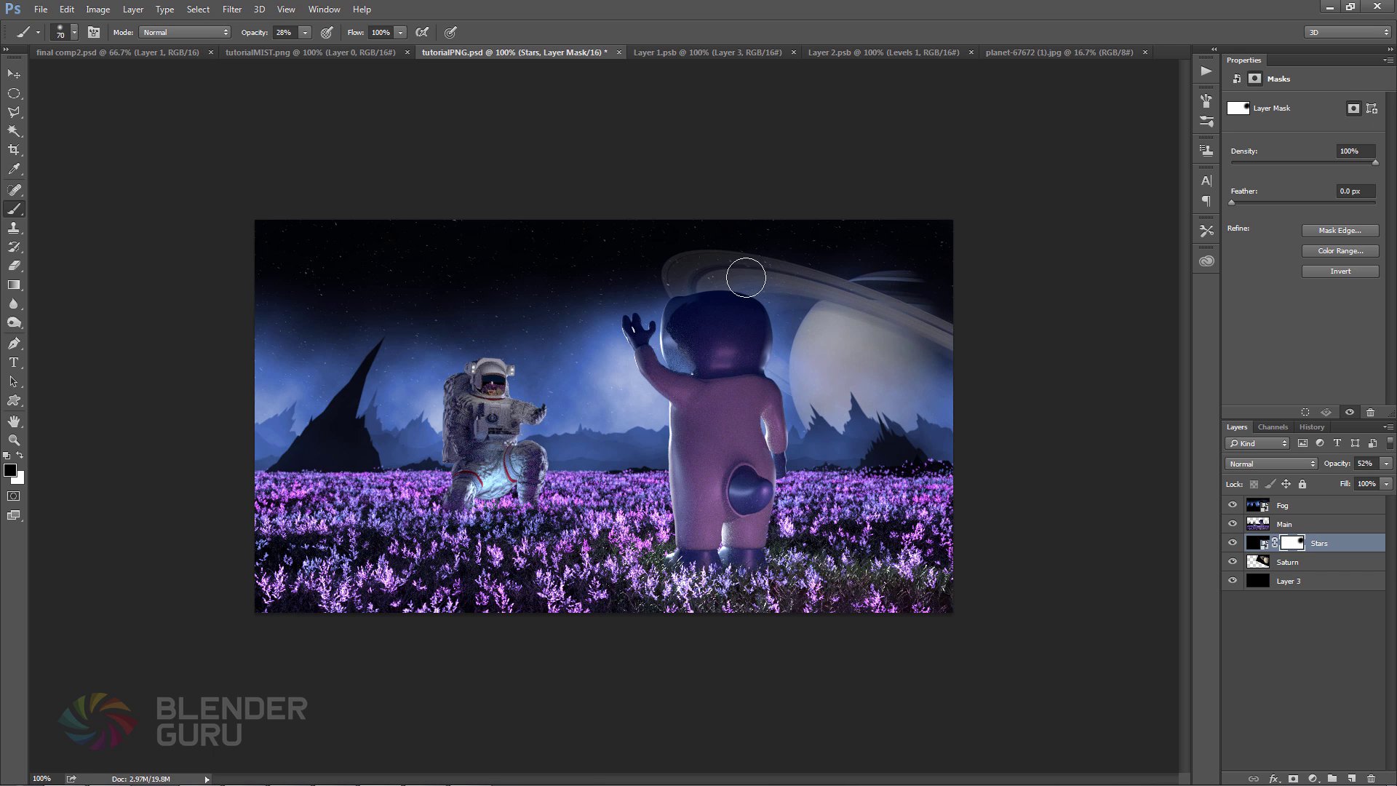
{"action": "mouse_move", "coordinate": [761, 271]}
{"action": "left_mouse_down"}
{"action": "mouse_move", "coordinate": [684, 277]}
{"action": "mouse_move", "coordinate": [726, 268]}
{"action": "mouse_move", "coordinate": [692, 296]}
{"action": "mouse_move", "coordinate": [694, 269]}
{"action": "mouse_move", "coordinate": [704, 296]}
{"action": "mouse_move", "coordinate": [680, 277]}
{"action": "mouse_move", "coordinate": [784, 276]}
{"action": "mouse_move", "coordinate": [745, 273]}
{"action": "mouse_move", "coordinate": [873, 304]}
{"action": "mouse_move", "coordinate": [835, 298]}
{"action": "mouse_move", "coordinate": [912, 281]}
{"action": "mouse_move", "coordinate": [942, 296]}
{"action": "left_mouse_up"}
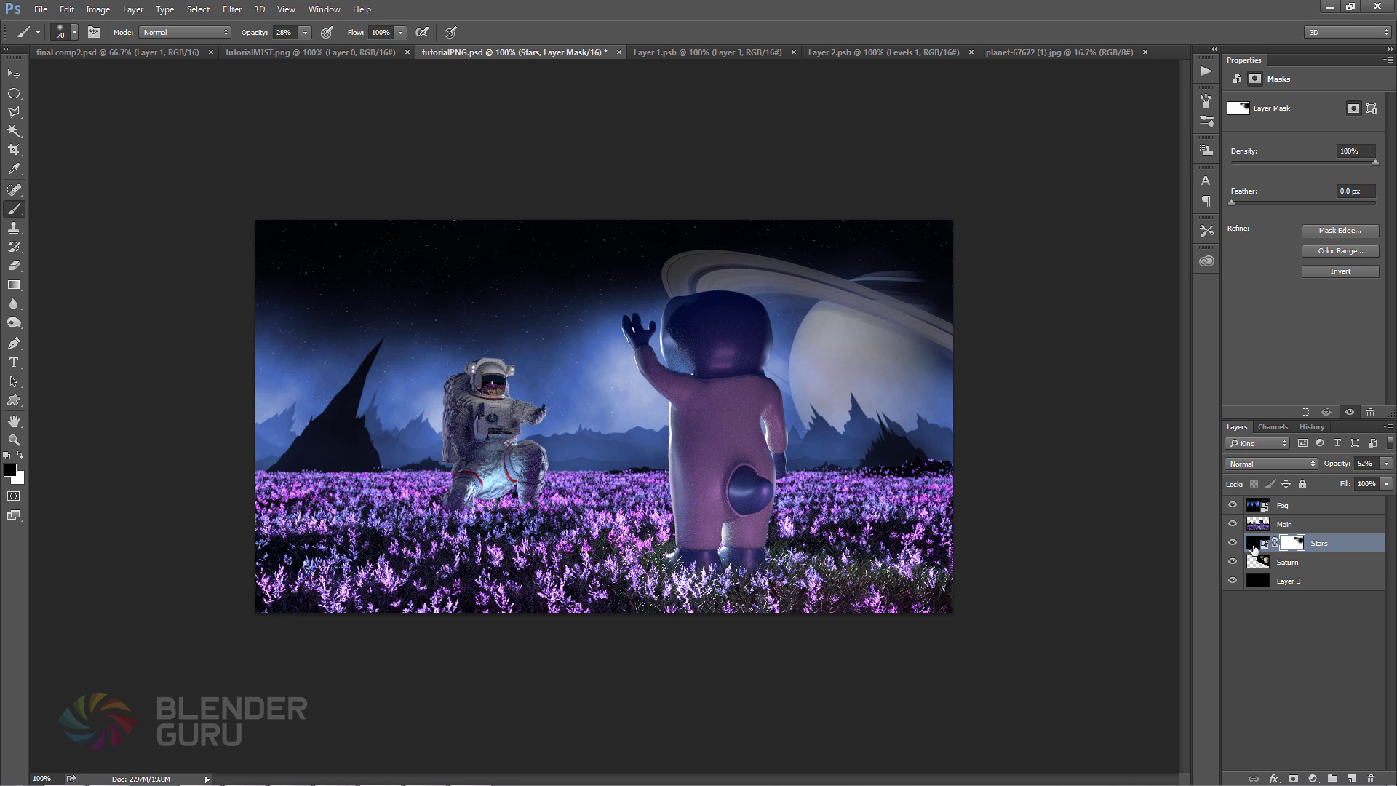
Lower the Saturn layer's opacity to 11% and save the document
{"action": "left_click", "coordinate": [1274, 565]}
{"action": "left_click_drag", "start_coordinate": [1345, 470], "coordinate": [1322, 469]}
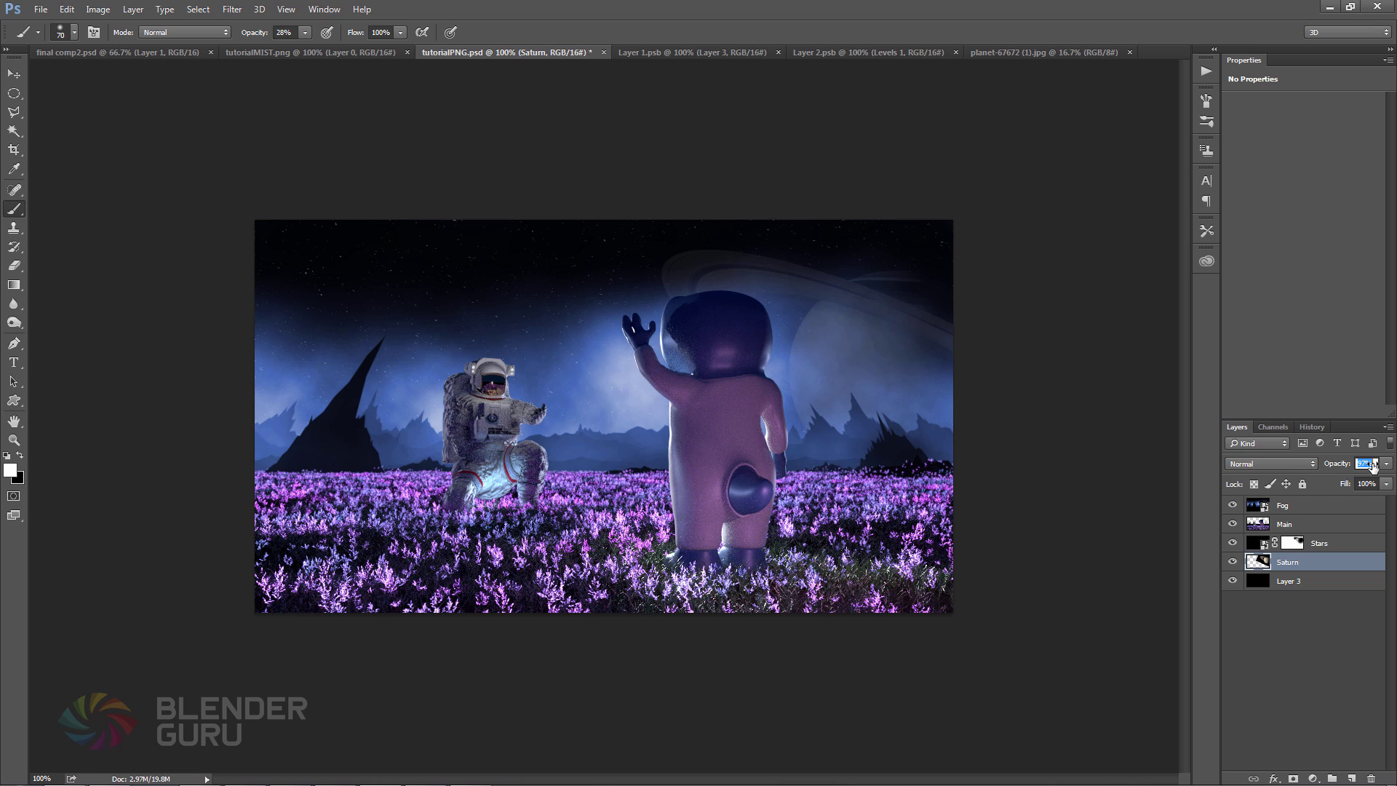
{"action": "left_click_drag", "start_coordinate": [1355, 469], "coordinate": [1311, 479]}
{"action": "left_click_drag", "start_coordinate": [1338, 469], "coordinate": [1331, 470]}
{"action": "key", "text": "ctrl+s"}
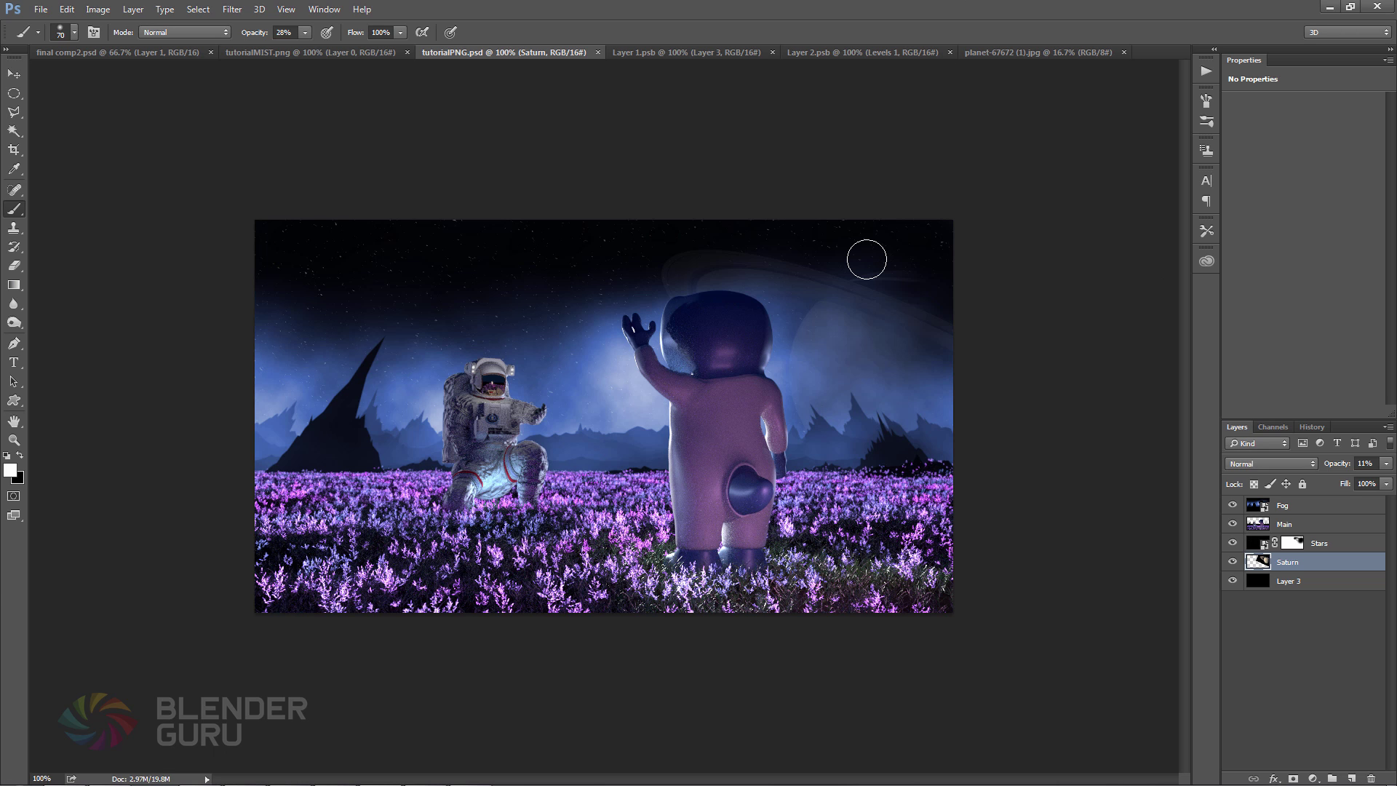
{"action": "key", "text": "ctrl+plus"}
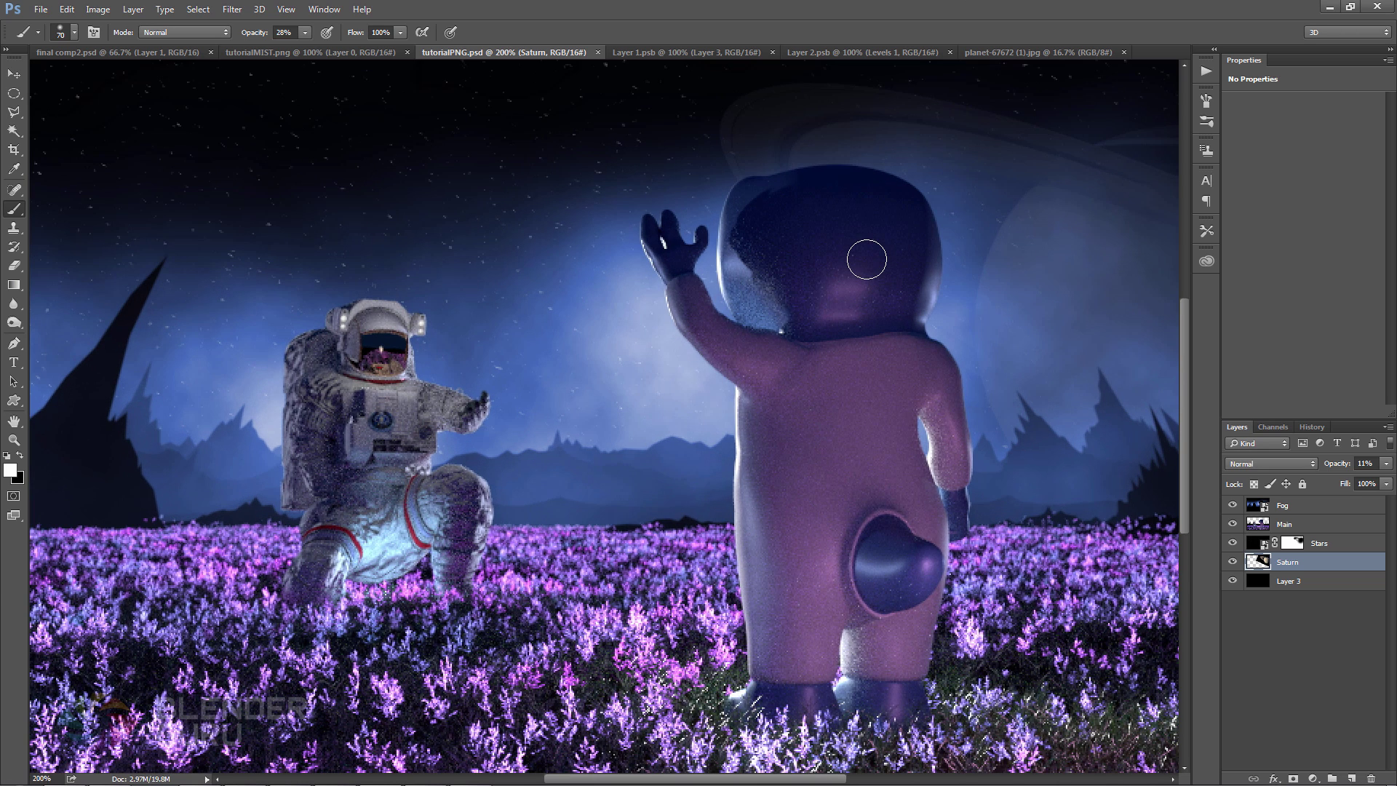
{"action": "mouse_move", "coordinate": [582, 352]}
{"action": "left_mouse_down"}
{"action": "mouse_move", "coordinate": [778, 296]}
{"action": "mouse_move", "coordinate": [762, 332]}
{"action": "mouse_move", "coordinate": [492, 437]}
{"action": "mouse_move", "coordinate": [748, 352]}
{"action": "mouse_move", "coordinate": [577, 400]}
{"action": "left_mouse_up"}
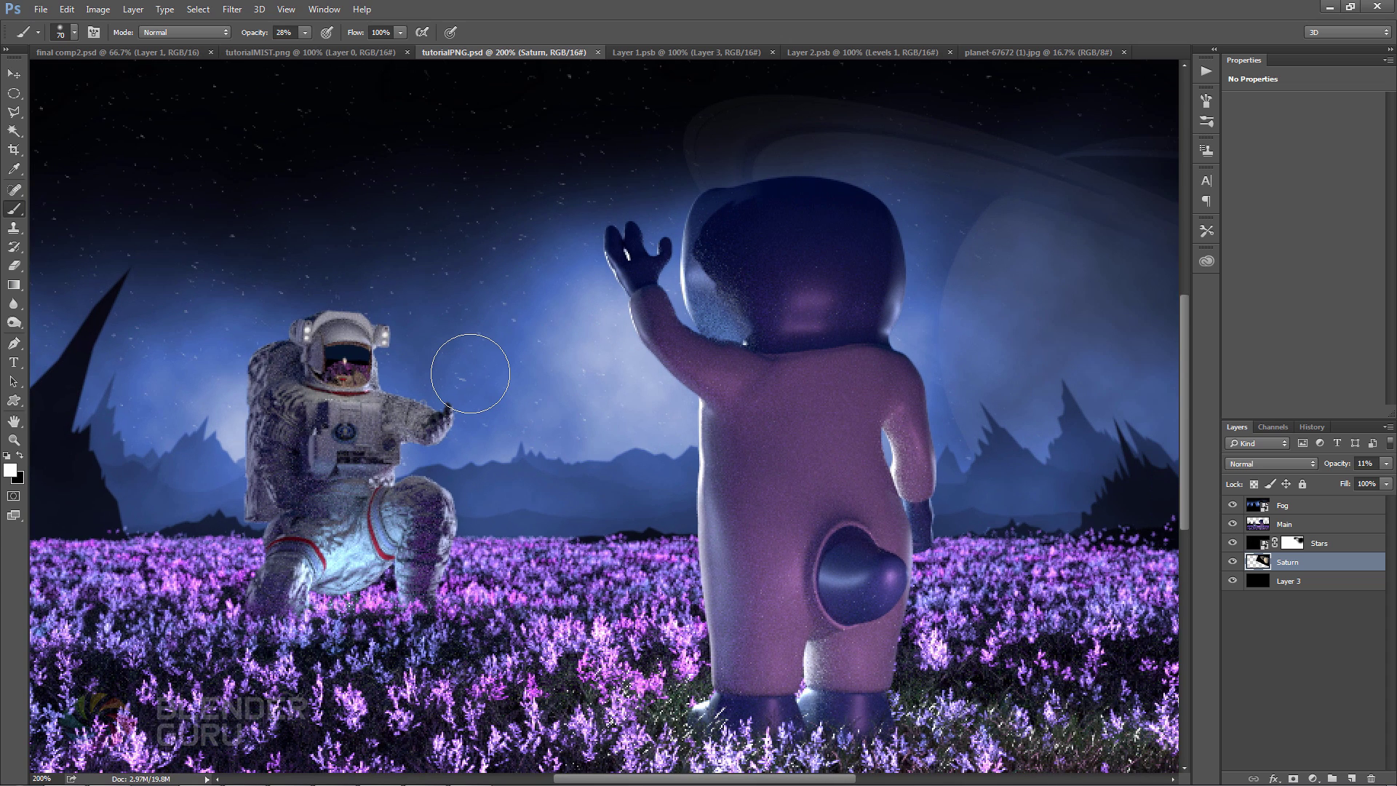
{"action": "left_click_drag", "start_coordinate": [609, 343], "coordinate": [442, 287]}
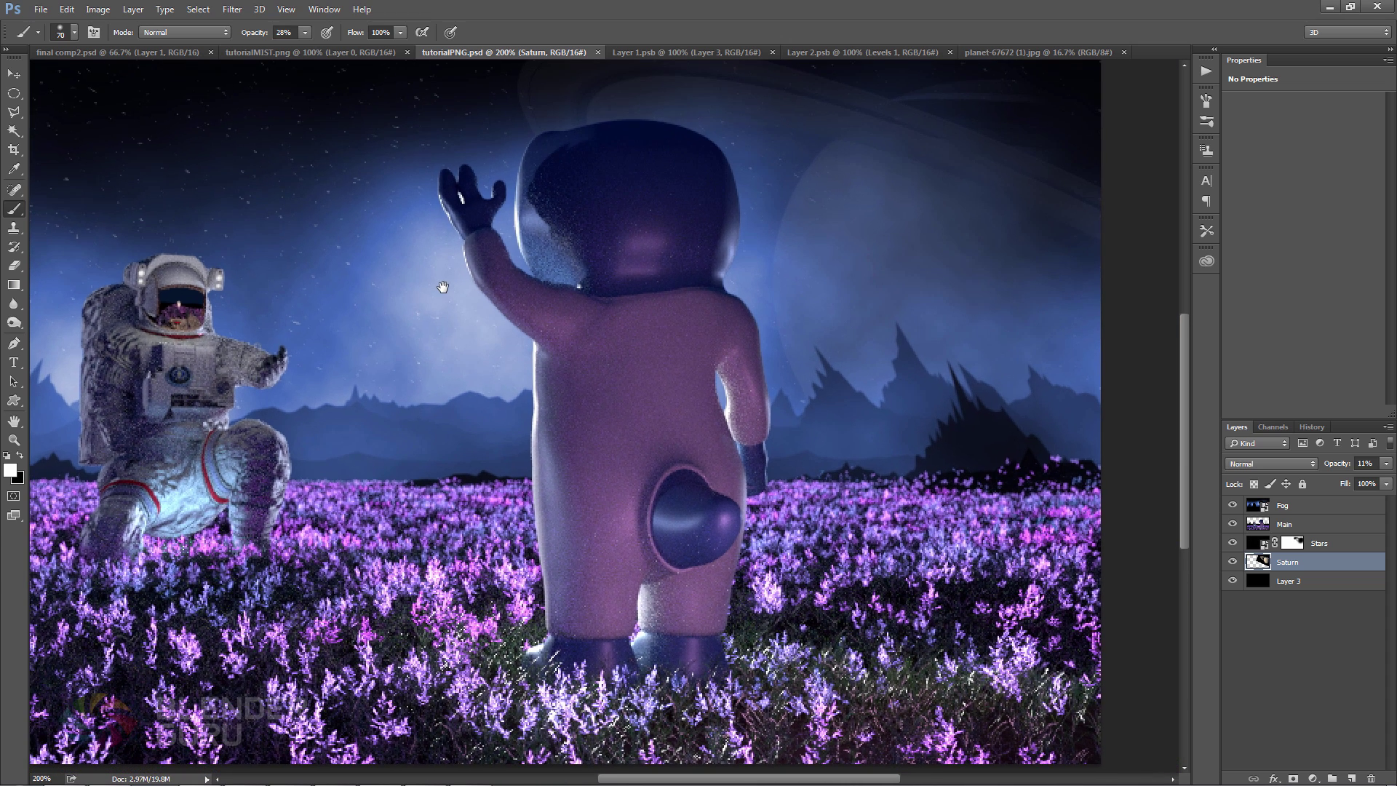
{"action": "key", "text": "ctrl+minus"}
{"action": "key", "text": "ctrl+plus"}
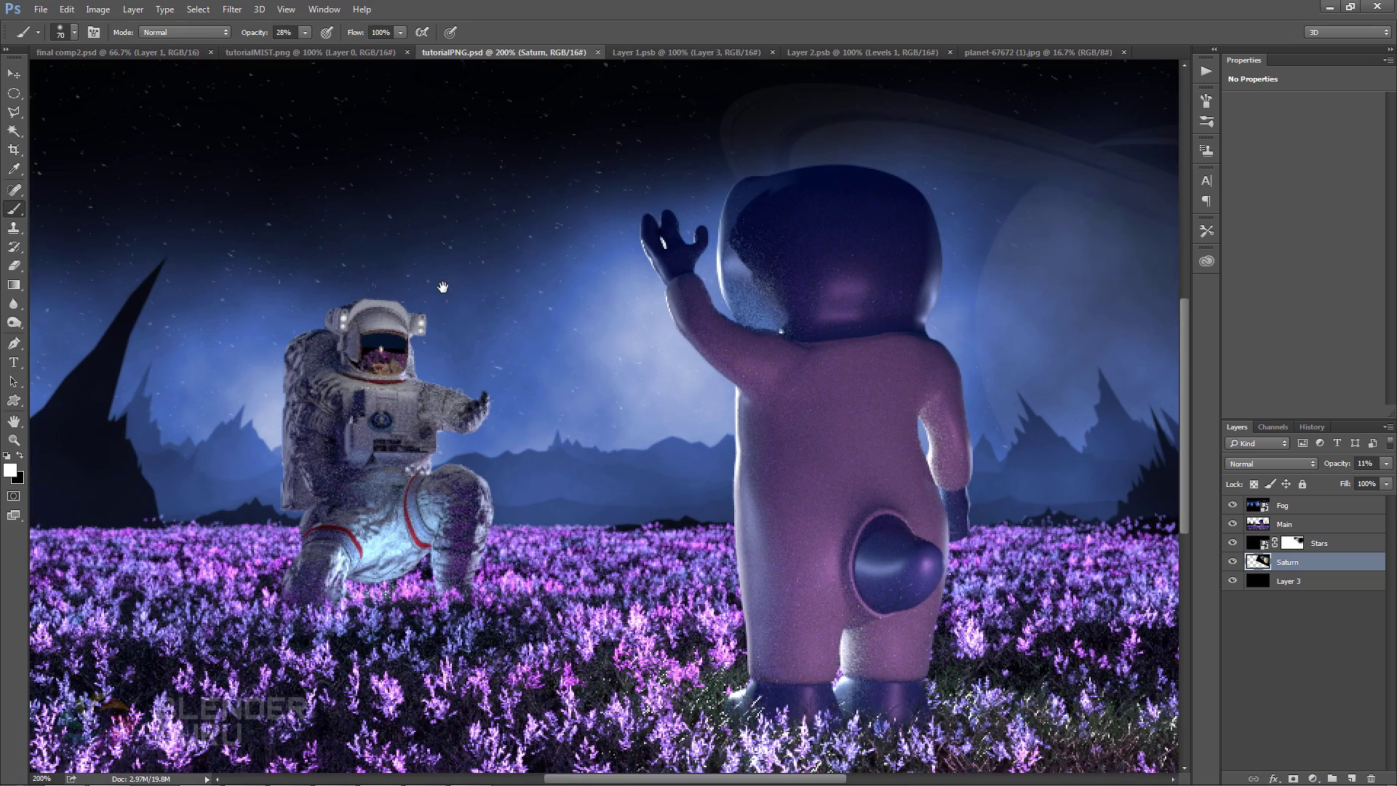
Create a new empty layer directly above Main, with the astronaut's helmet in close view
{"action": "left_click_drag", "start_coordinate": [437, 311], "coordinate": [668, 339]}
{"action": "key", "text": "ctrl+plus"}
{"action": "key", "text": "ctrl+plus"}
{"action": "key", "text": "ctrl+plus"}
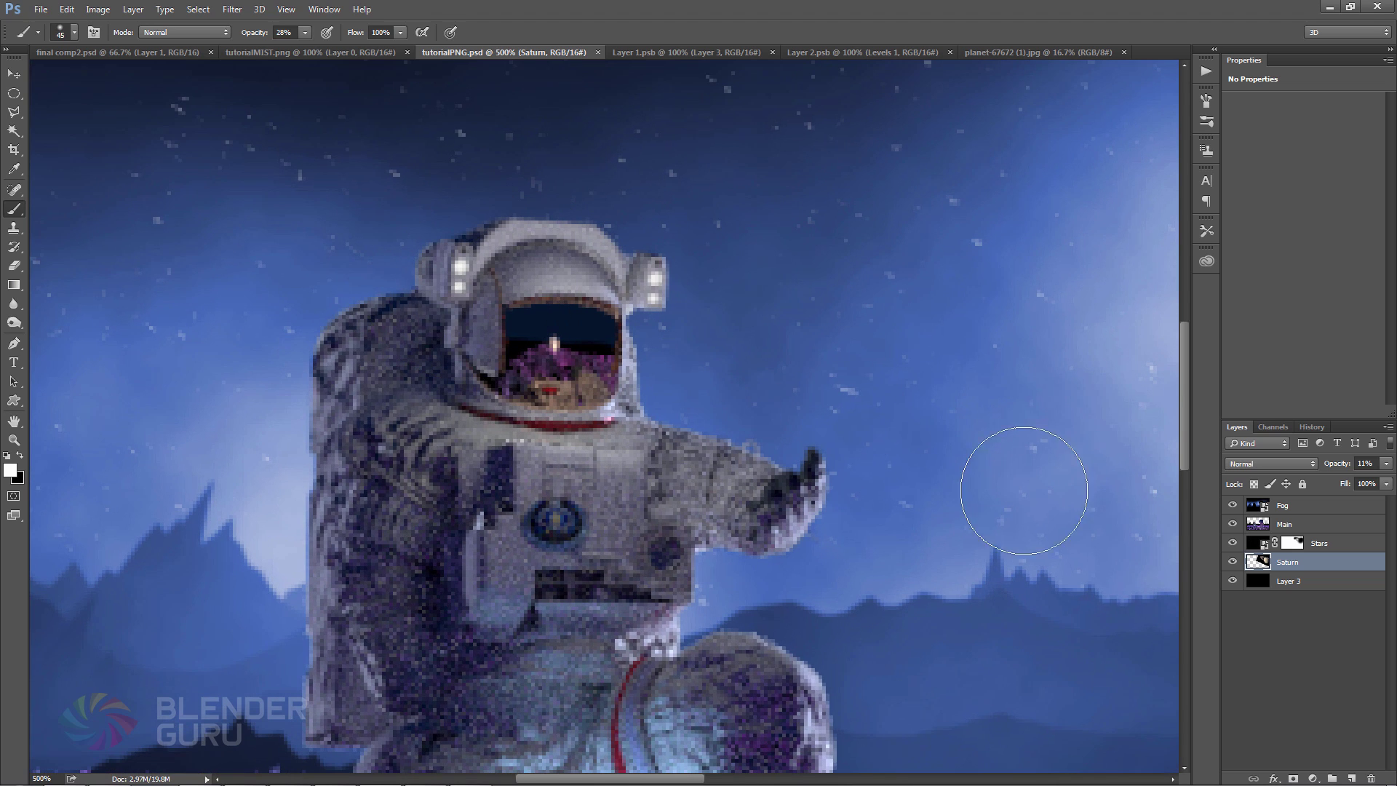
{"action": "left_click", "coordinate": [1301, 511]}
{"action": "left_click", "coordinate": [1318, 529]}
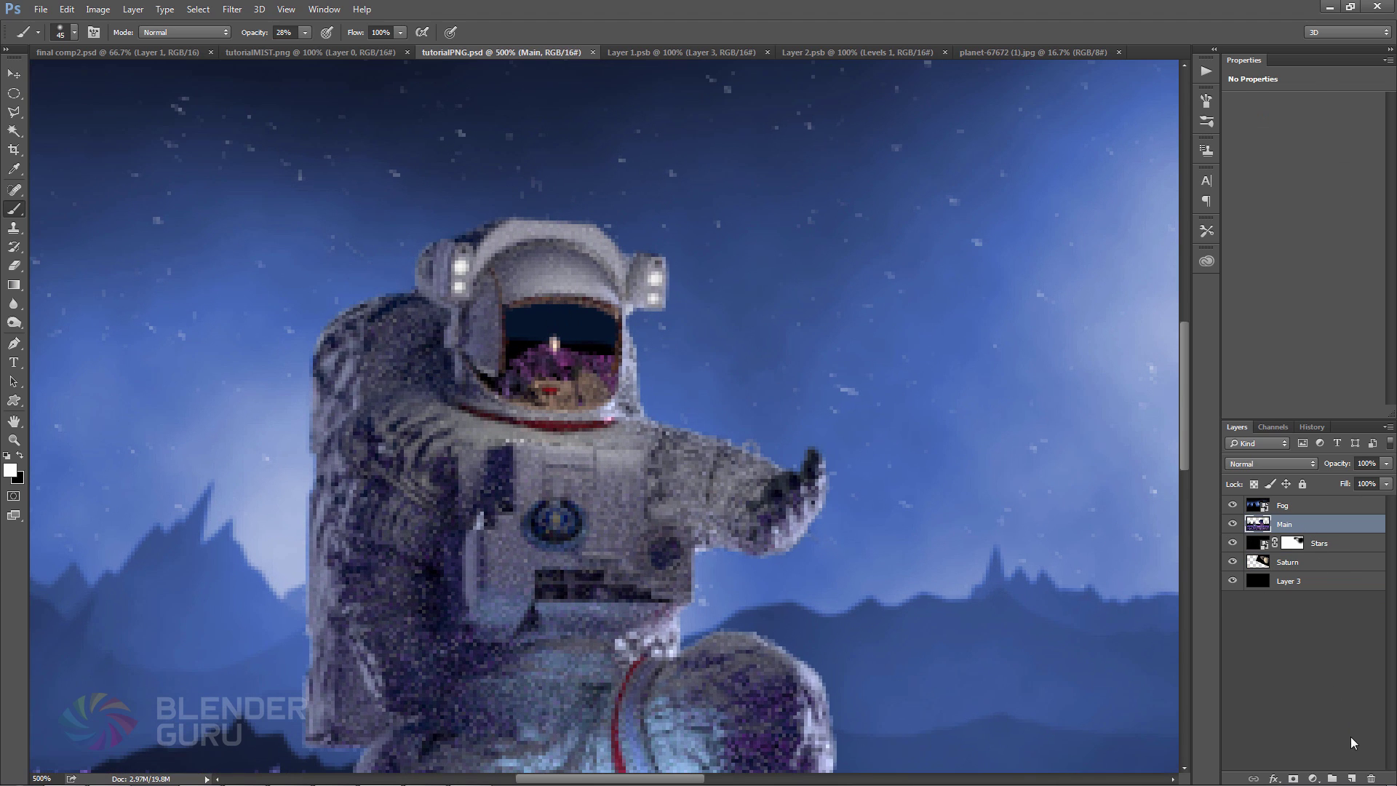
{"action": "left_click", "coordinate": [1351, 777]}
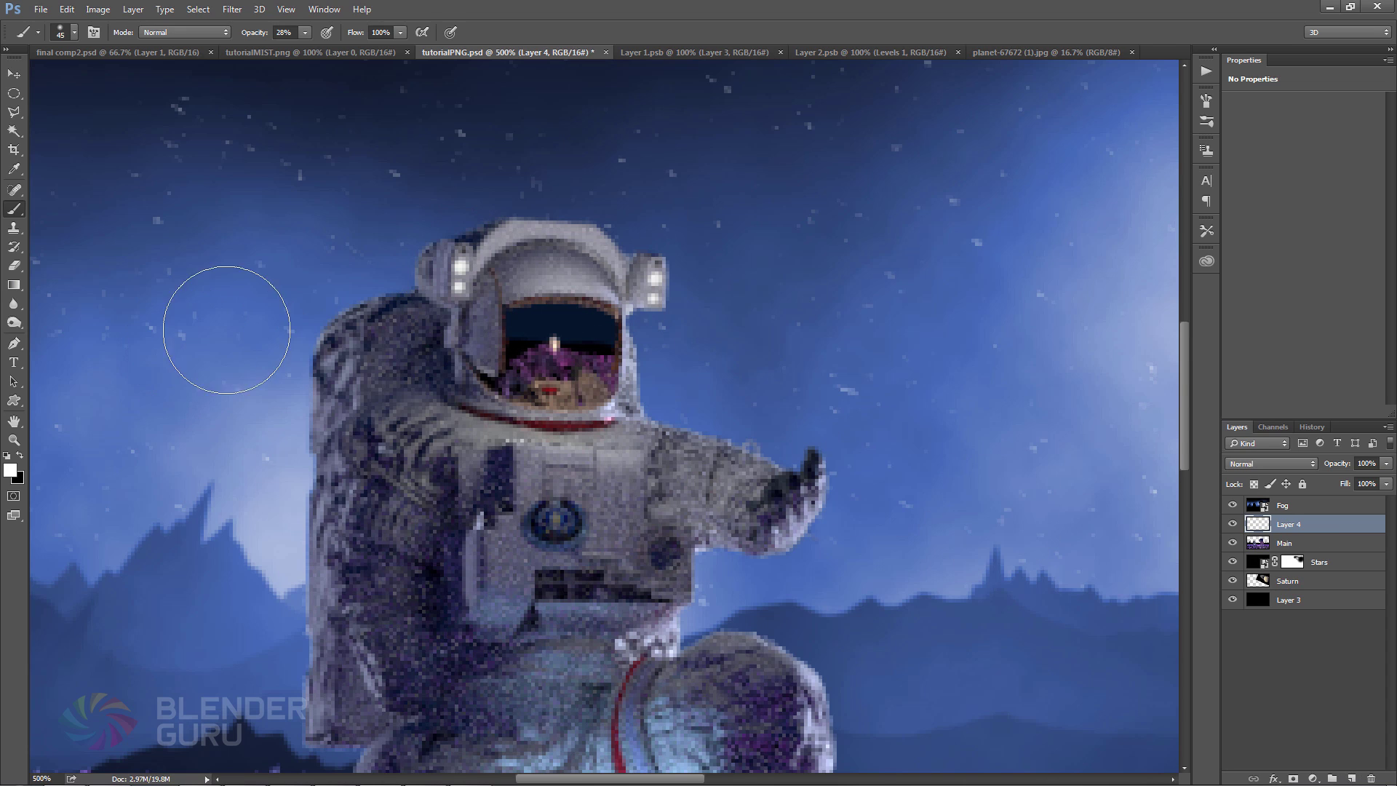
Dab white on the left helmet lamp with a small brush, and set up a softer brush at 20% opacity
{"action": "key", "text": "bracketleft"}
{"action": "key", "text": "bracketleft"}
{"action": "key", "text": "bracketleft"}
{"action": "key", "text": "bracketleft"}
{"action": "key", "text": "bracketleft"}
{"action": "key", "text": "bracketleft"}
{"action": "left_click", "coordinate": [460, 266]}
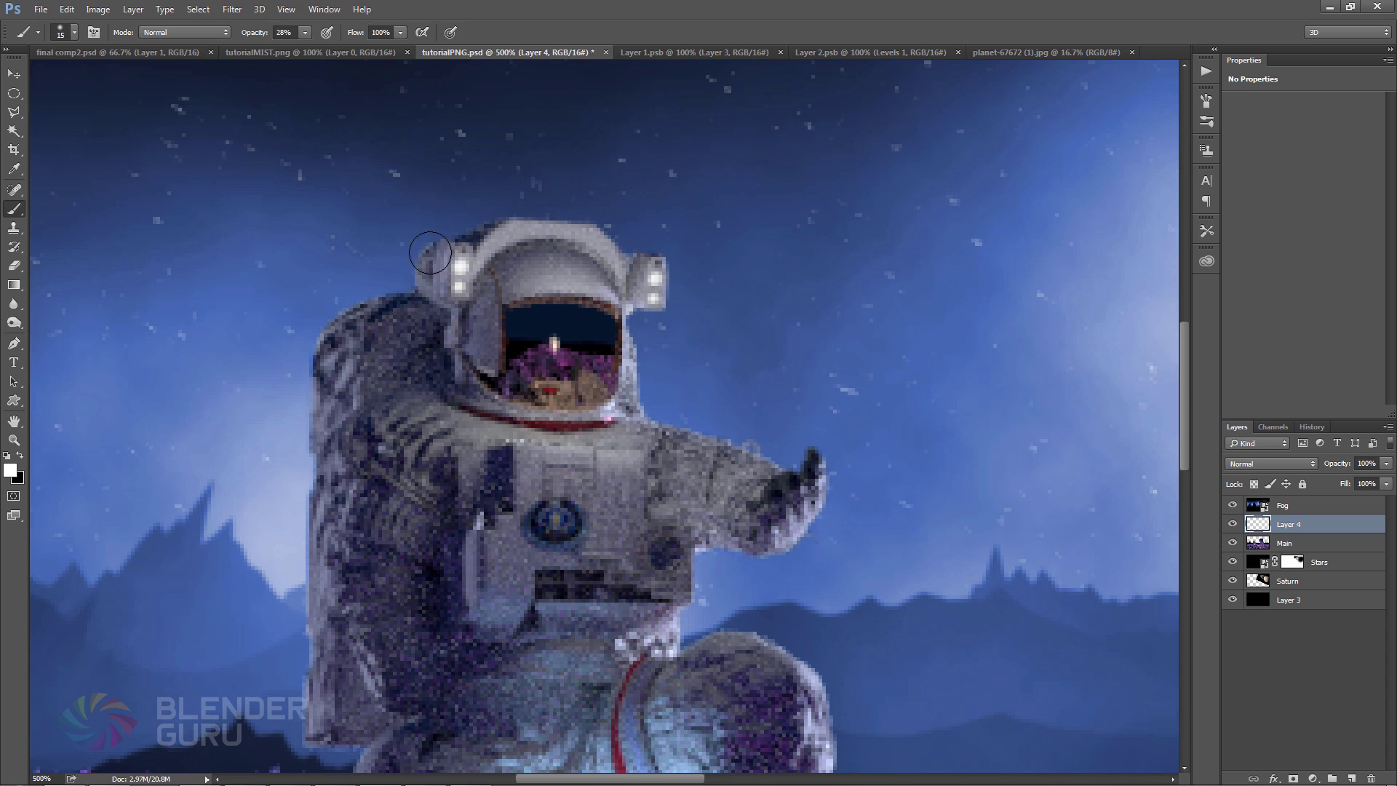
{"action": "key", "text": "bracketright"}
{"action": "left_click", "coordinate": [75, 32]}
{"action": "left_click_drag", "start_coordinate": [107, 108], "coordinate": [57, 110]}
{"action": "left_click", "coordinate": [509, 22]}
Build up a soft white glow around the right helmet lamp using centred dabs of increasing brush size
{"action": "key", "text": "]"}
{"action": "key", "text": "bracketleft"}
{"action": "key", "text": "bracketleft"}
{"action": "left_click", "coordinate": [655, 275]}
{"action": "key", "text": "bracketright"}
{"action": "key", "text": "bracketright"}
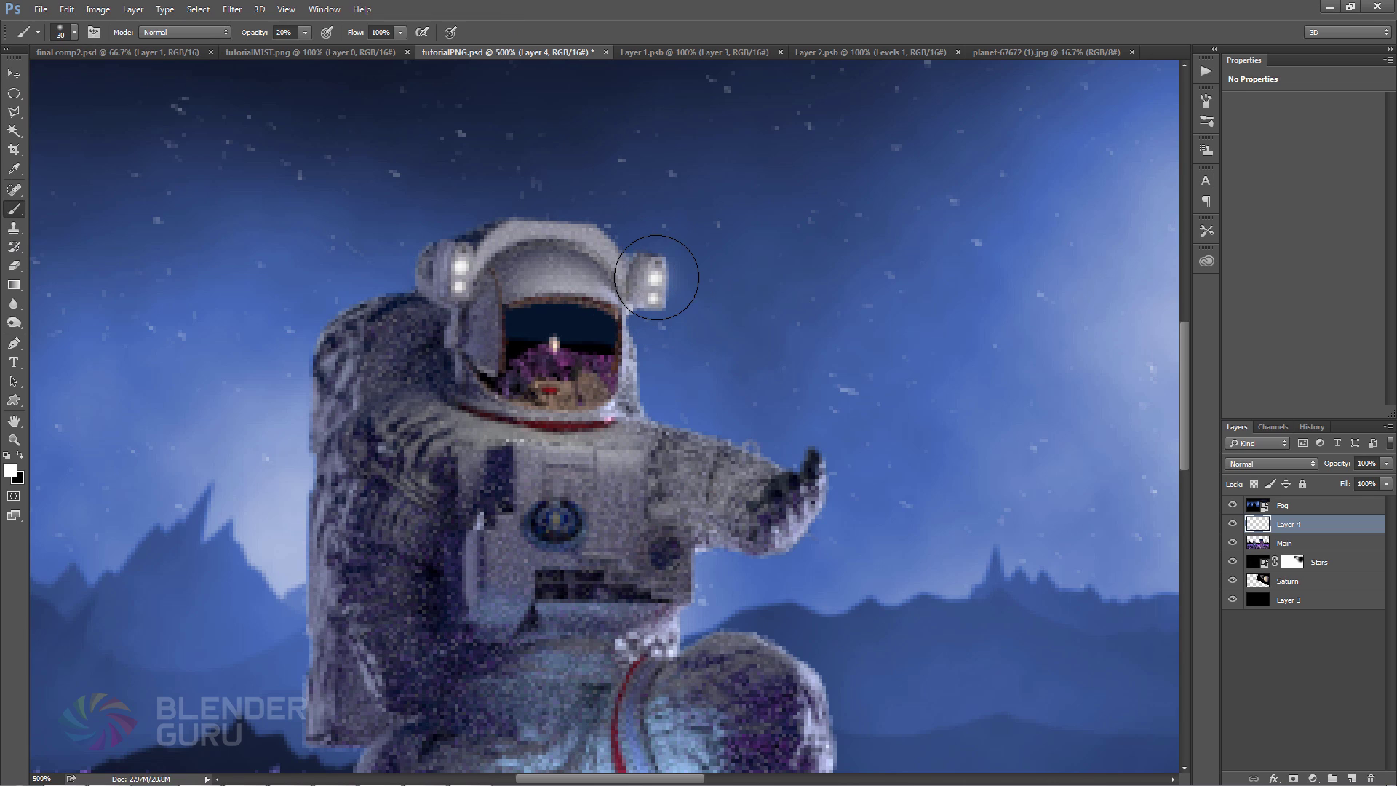
{"action": "left_click", "coordinate": [656, 277]}
{"action": "key", "text": "bracketright"}
{"action": "left_click", "coordinate": [655, 276]}
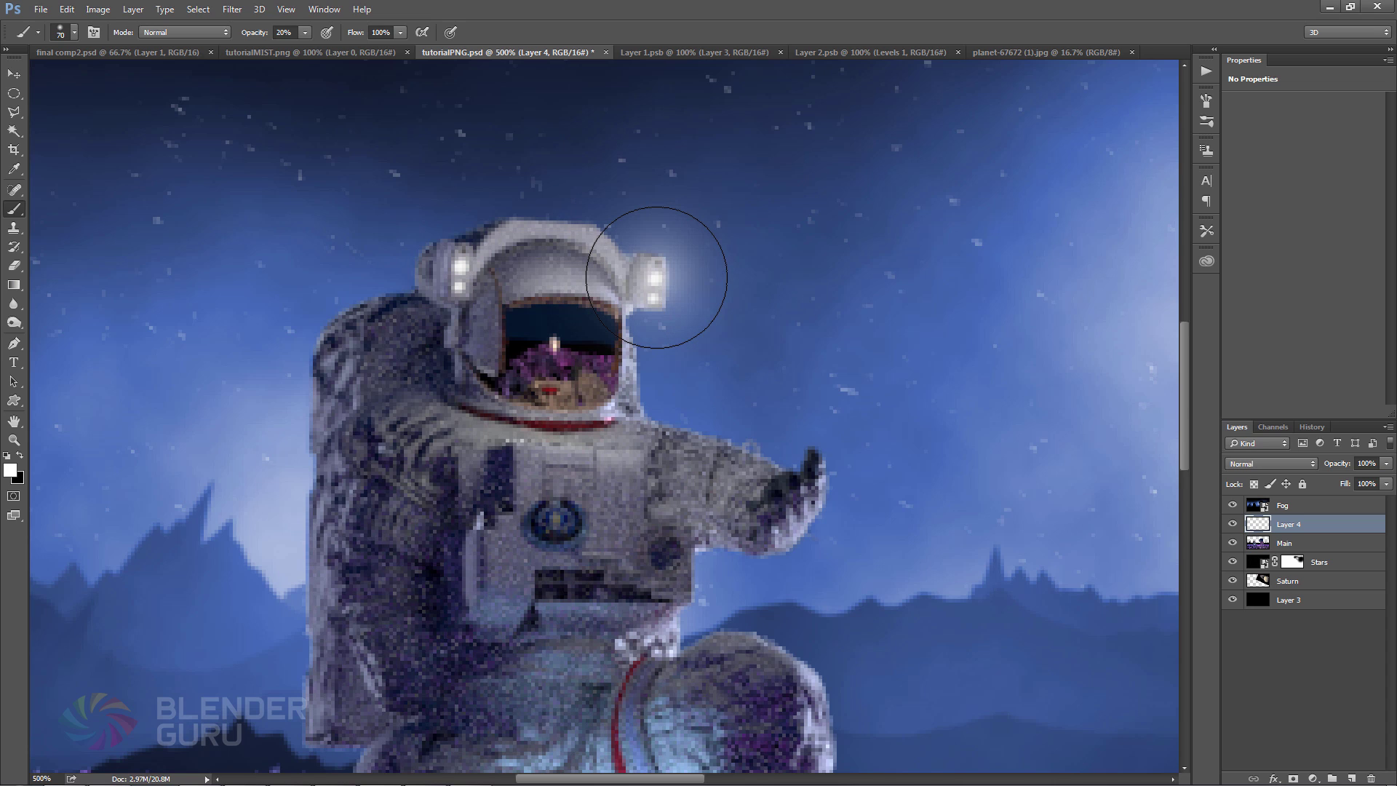
{"action": "left_click", "coordinate": [656, 278]}
Paint a matching soft white glow around the left helmet lamp, starting with a small brush and enlarging it between dabs
{"action": "key", "text": "bracketleft"}
{"action": "key", "text": "bracketleft"}
{"action": "key", "text": "bracketleft"}
{"action": "key", "text": "bracketleft"}
{"action": "key", "text": "bracketleft"}
{"action": "key", "text": "bracketleft"}
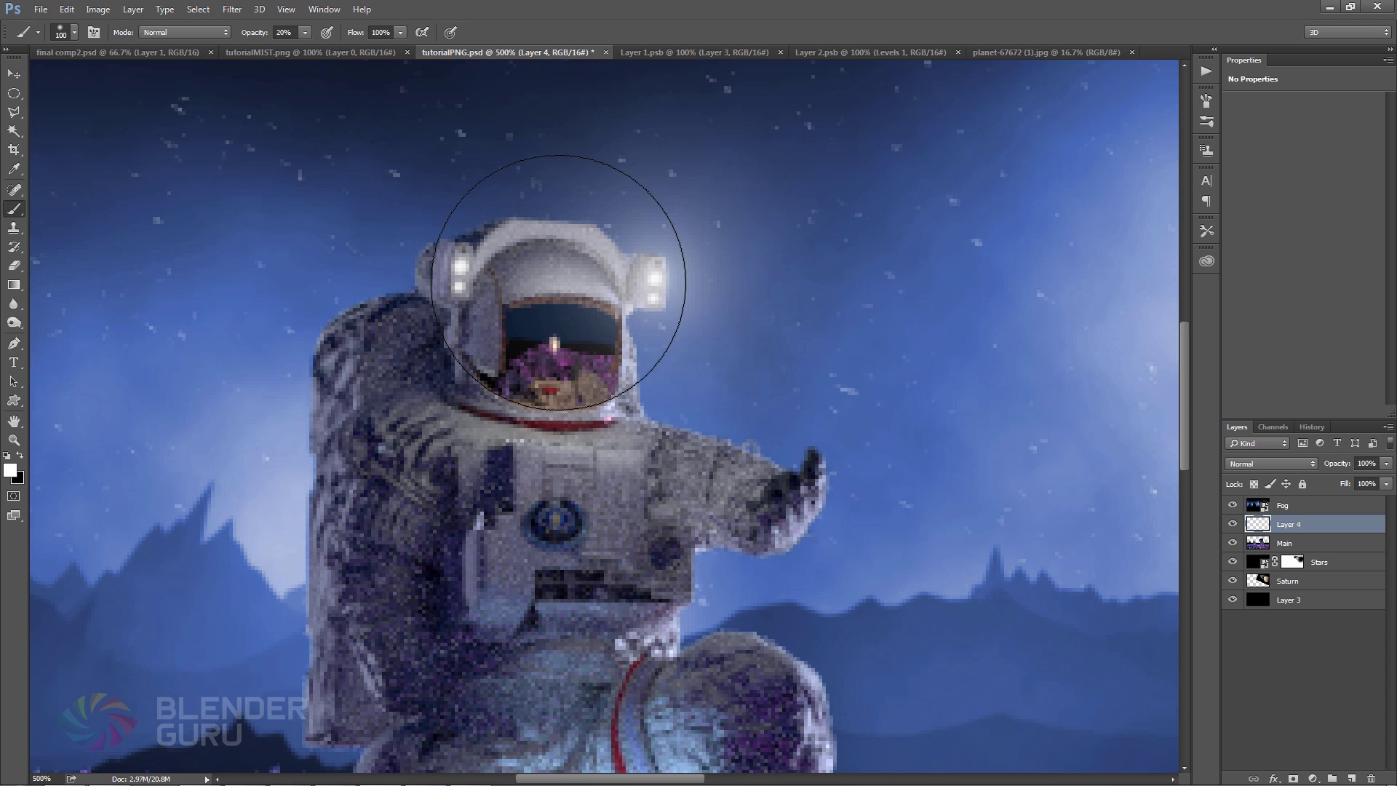
{"action": "key", "text": "bracketleft"}
{"action": "key", "text": "bracketleft"}
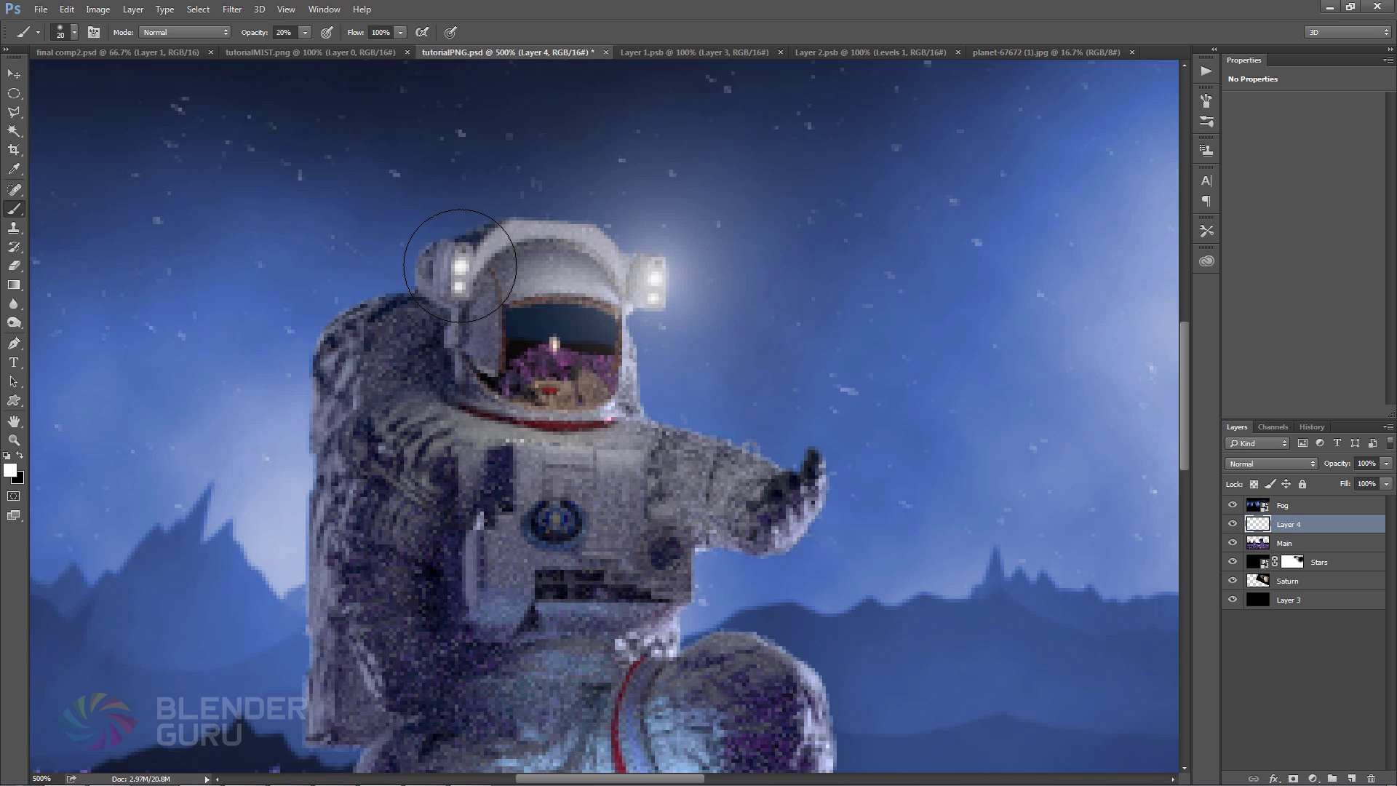
{"action": "key", "text": "bracketleft"}
{"action": "key", "text": "bracketleft"}
{"action": "left_click", "coordinate": [460, 266]}
{"action": "key", "text": "bracketright"}
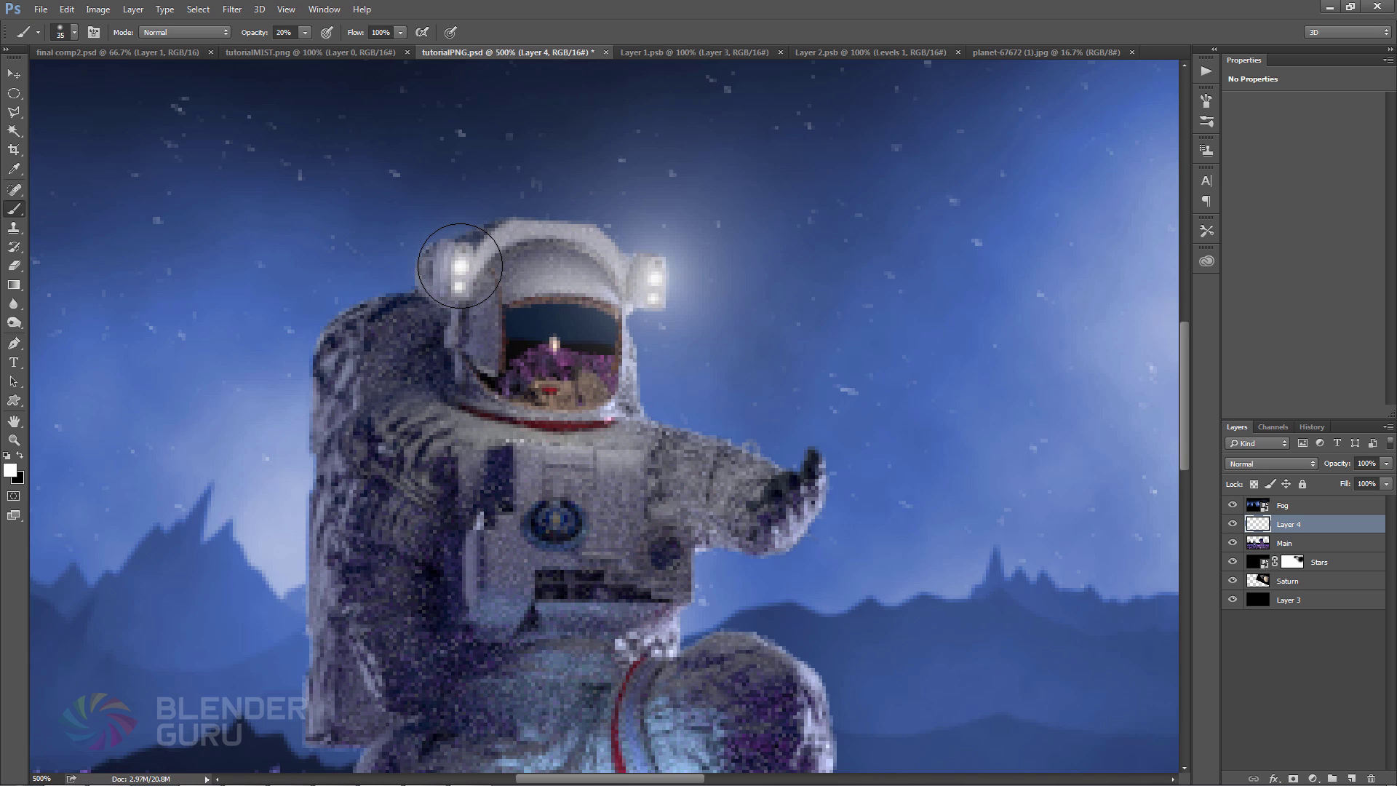
{"action": "key", "text": "bracketright"}
{"action": "key", "text": "bracketright"}
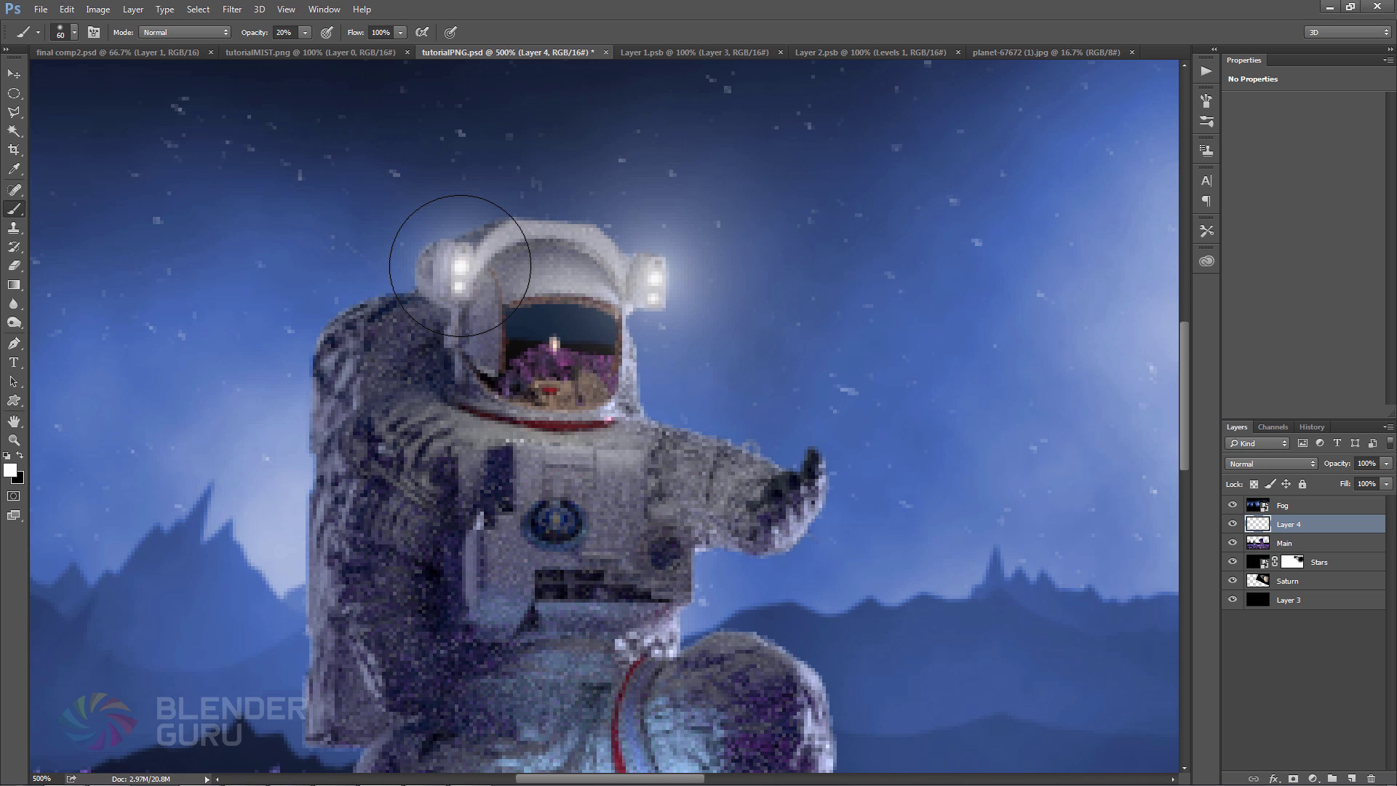
{"action": "left_click", "coordinate": [460, 265]}
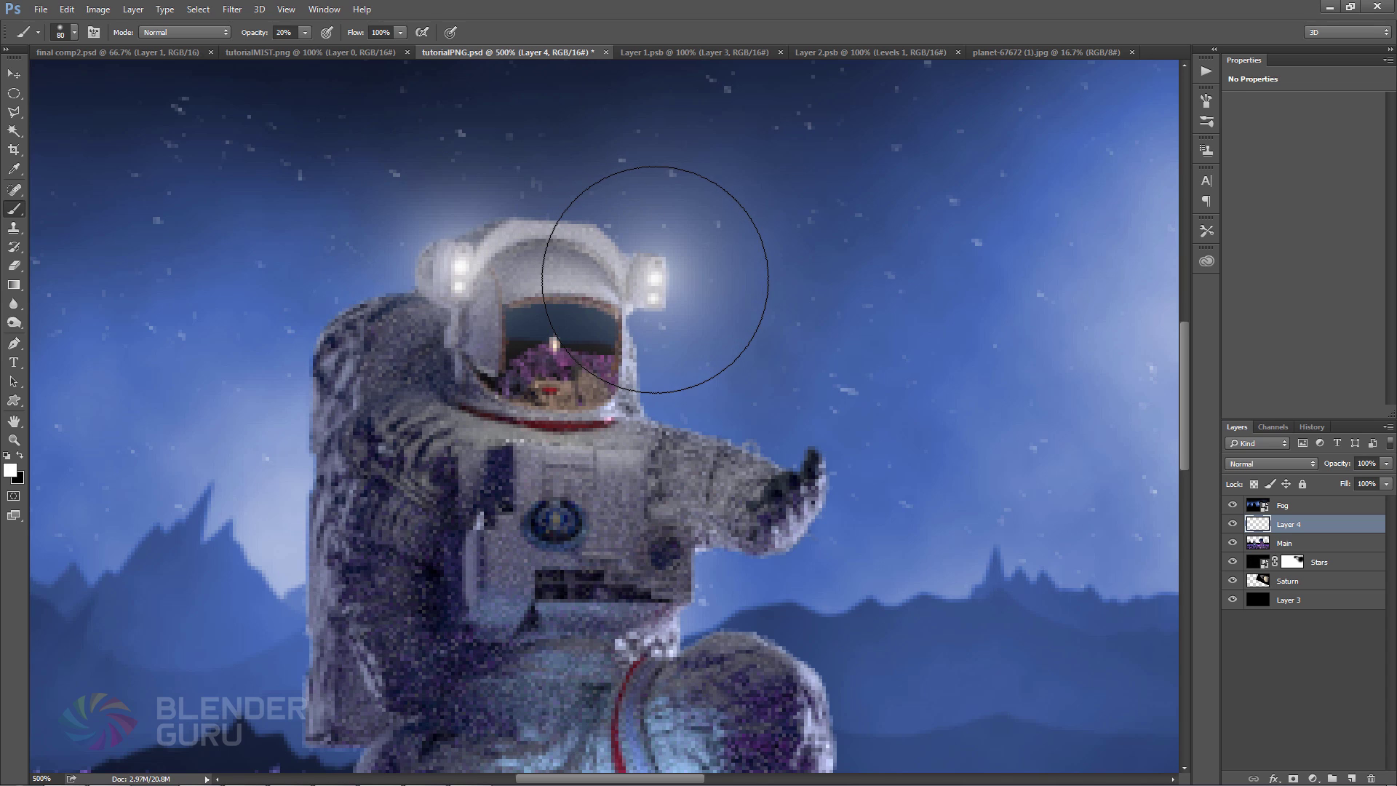
Brighten the core of the right helmet lamp with white dabs from a much smaller soft brush at 20% opacity
{"action": "key", "text": "bracketleft"}
{"action": "key", "text": "bracketleft"}
{"action": "key", "text": "bracketleft"}
{"action": "key", "text": "bracketleft"}
{"action": "key", "text": "bracketleft"}
{"action": "key", "text": "bracketleft"}
{"action": "key", "text": "bracketleft"}
{"action": "key", "text": "bracketleft"}
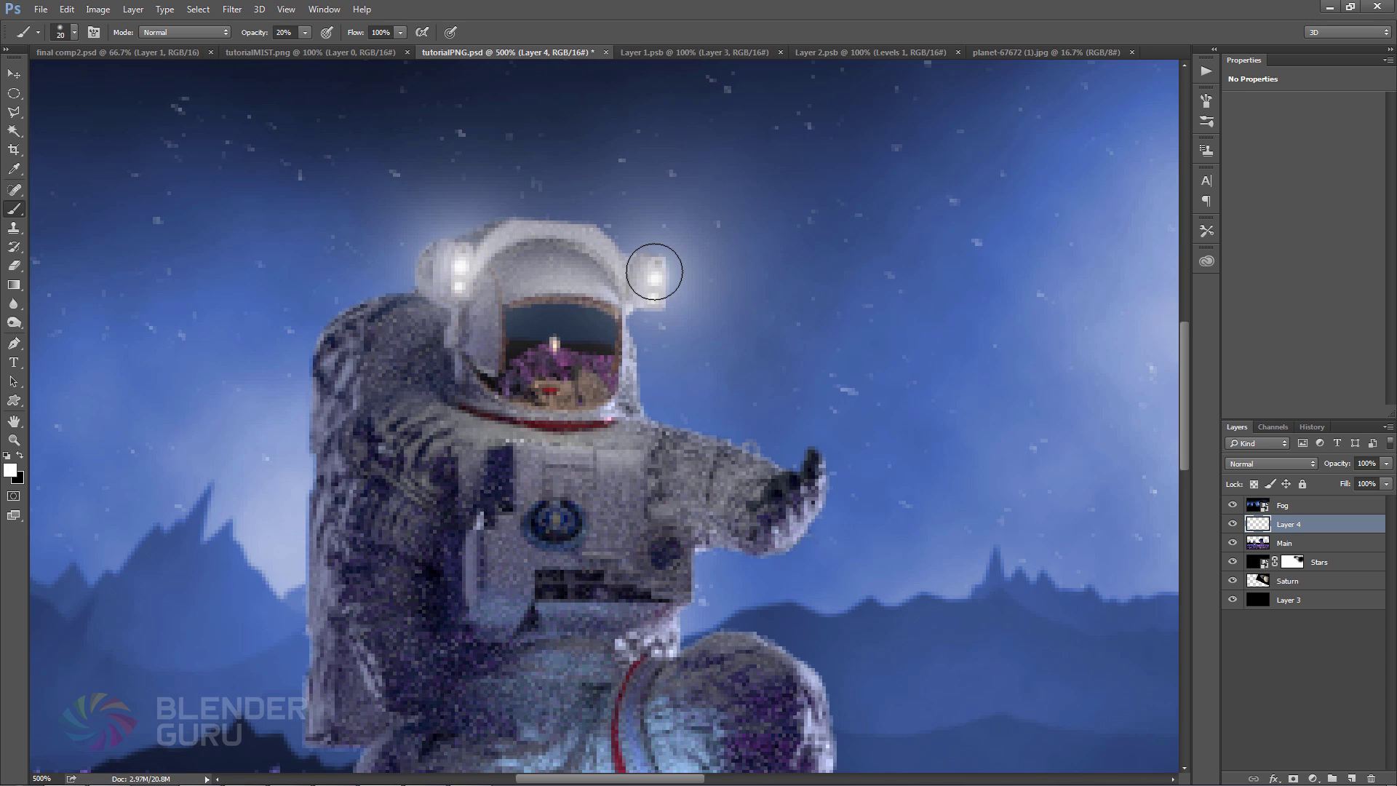
{"action": "left_click", "coordinate": [654, 277]}
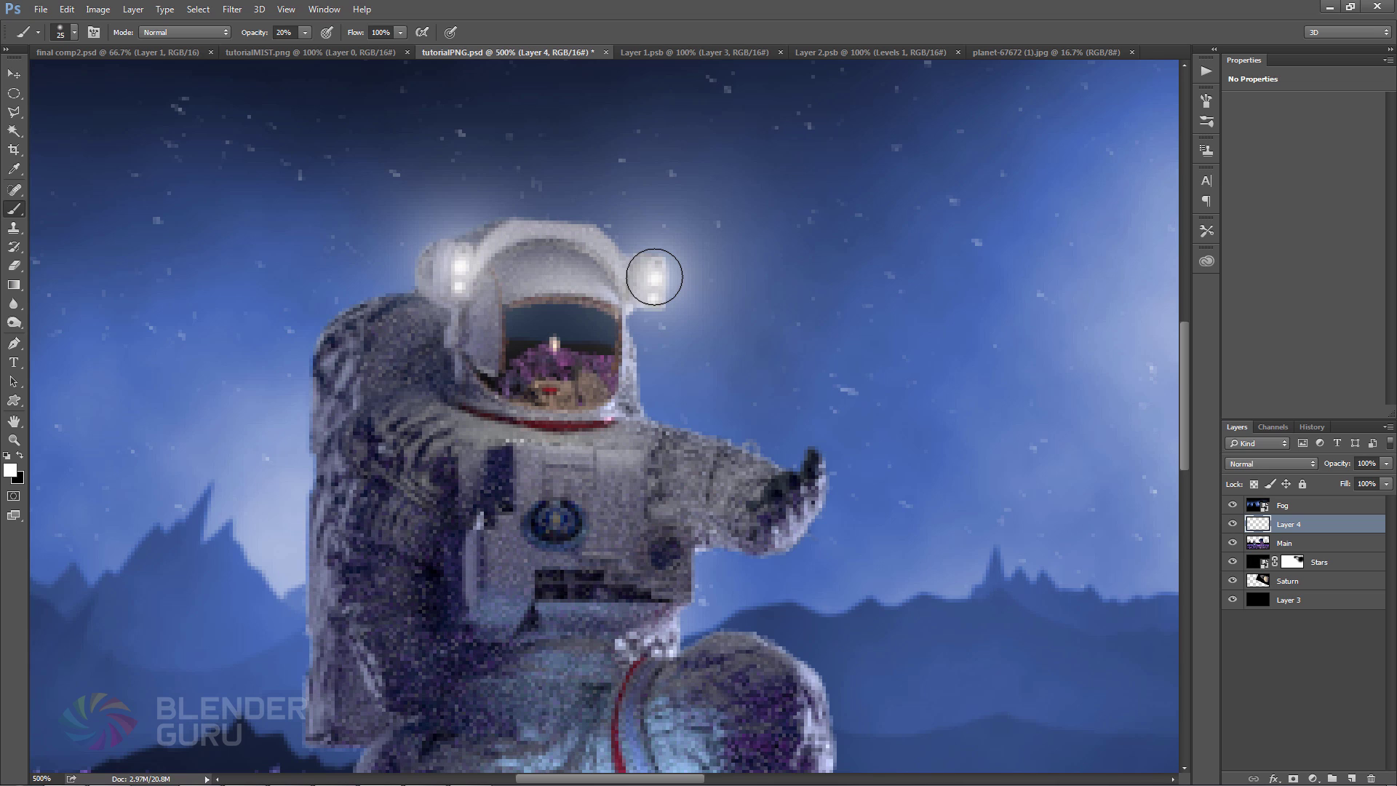
{"action": "left_click", "coordinate": [654, 277]}
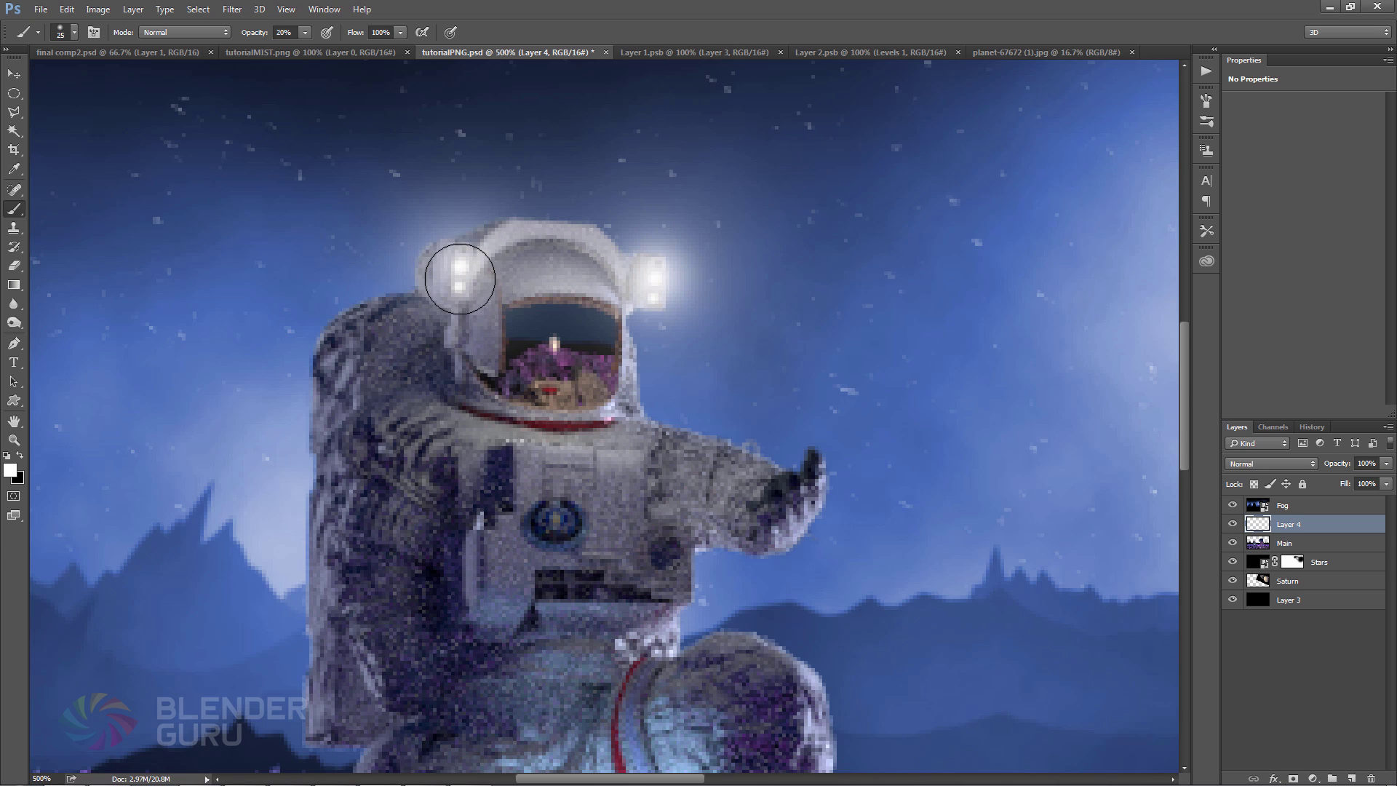
Brighten the core of the left helmet lamp with a reduced soft white brush
{"action": "key", "text": "bracketleft"}
{"action": "key", "text": "bracketleft"}
{"action": "key", "text": "bracketleft"}
{"action": "key", "text": "bracketright"}
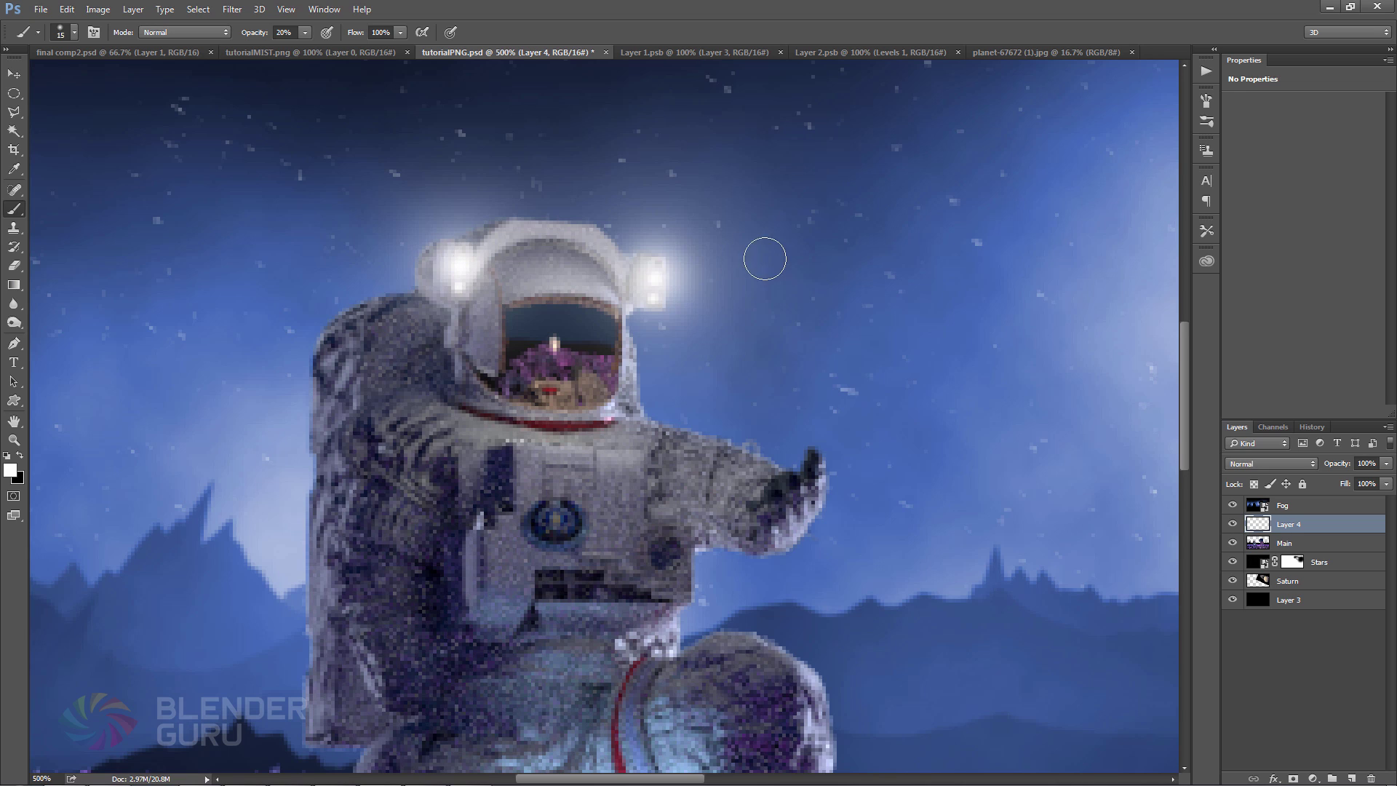
Widen the right helmet lamp's glow with a soft white dab at brush size 50
{"action": "key", "text": "bracketright"}
{"action": "key", "text": "bracketright"}
{"action": "key", "text": "bracketright"}
{"action": "key", "text": "bracketright"}
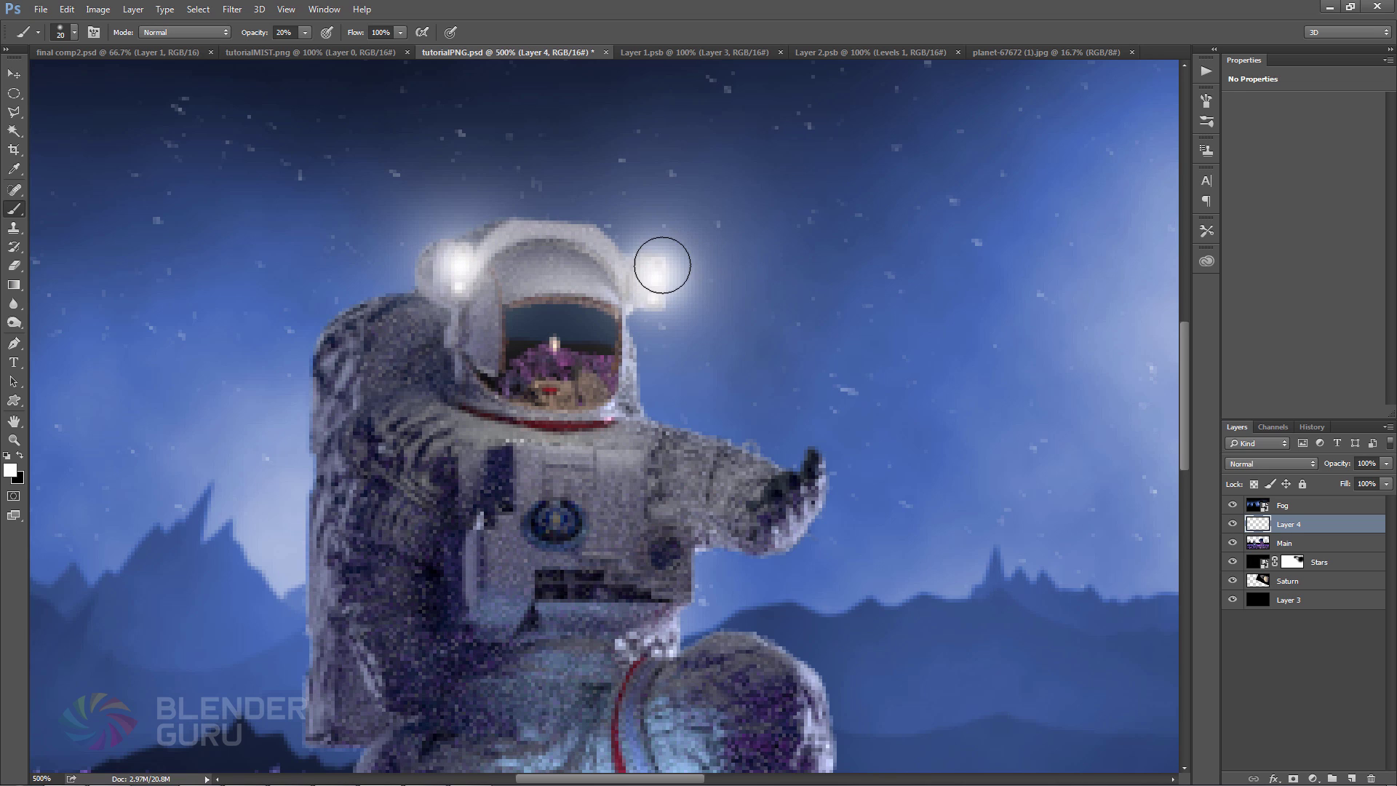
{"action": "key", "text": "bracketright"}
{"action": "key", "text": "bracketright"}
{"action": "key", "text": "bracketright"}
{"action": "left_click", "coordinate": [656, 271]}
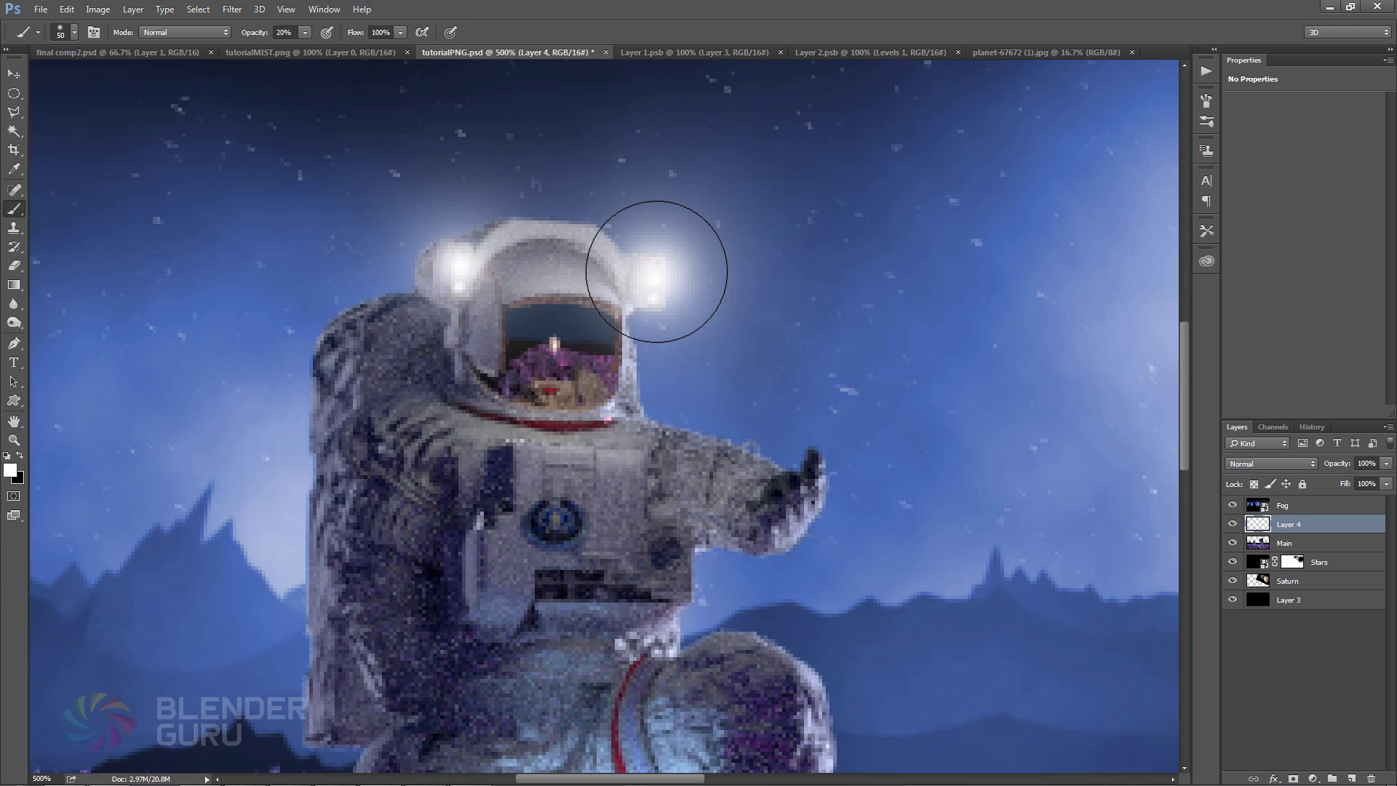
Reduce the lamp glow layer's opacity to 97% and rename the layer Headlights
{"action": "key", "text": "ctrl+minus"}
{"action": "key", "text": "ctrl+minus"}
{"action": "key", "text": "ctrl+minus"}
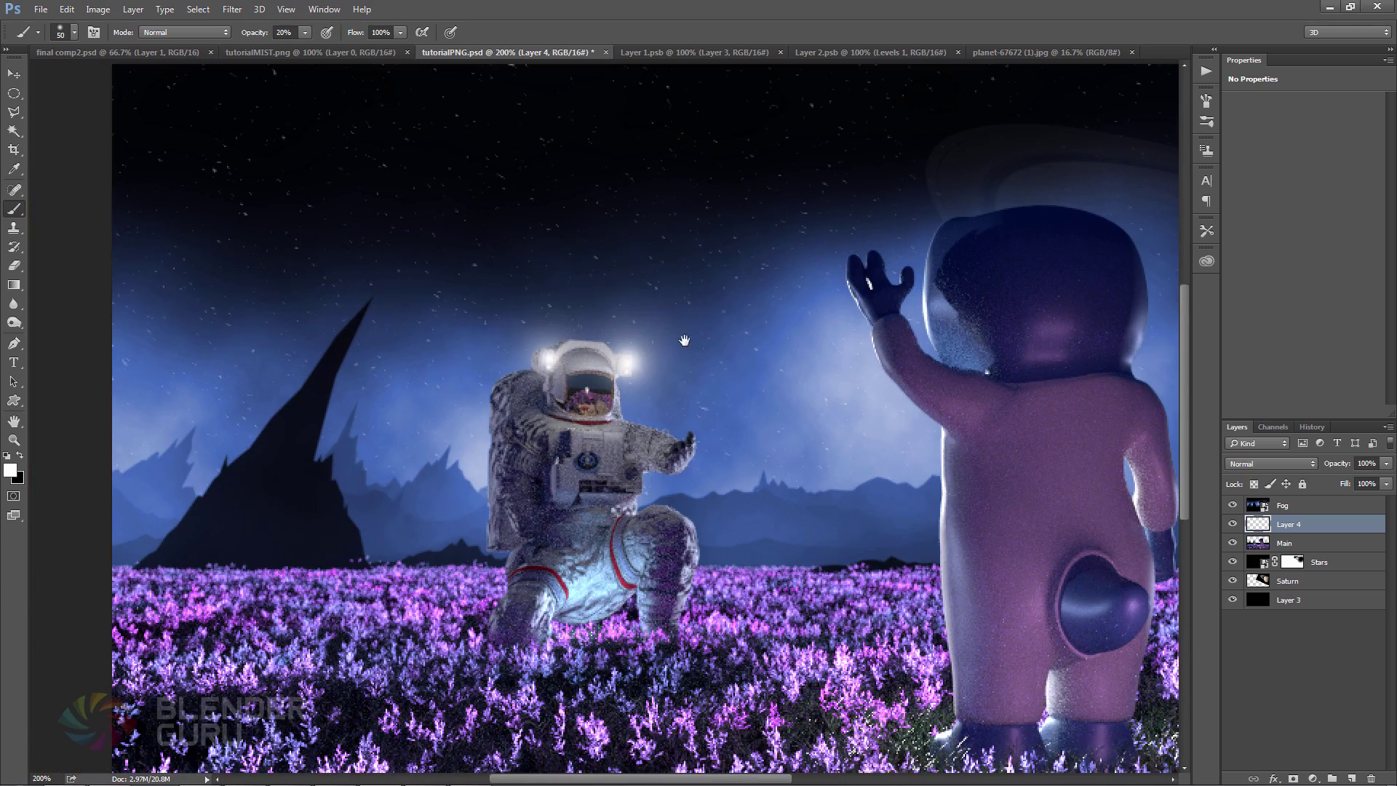
{"action": "left_click_drag", "start_coordinate": [684, 340], "coordinate": [497, 221]}
{"action": "key", "text": "ctrl+minus"}
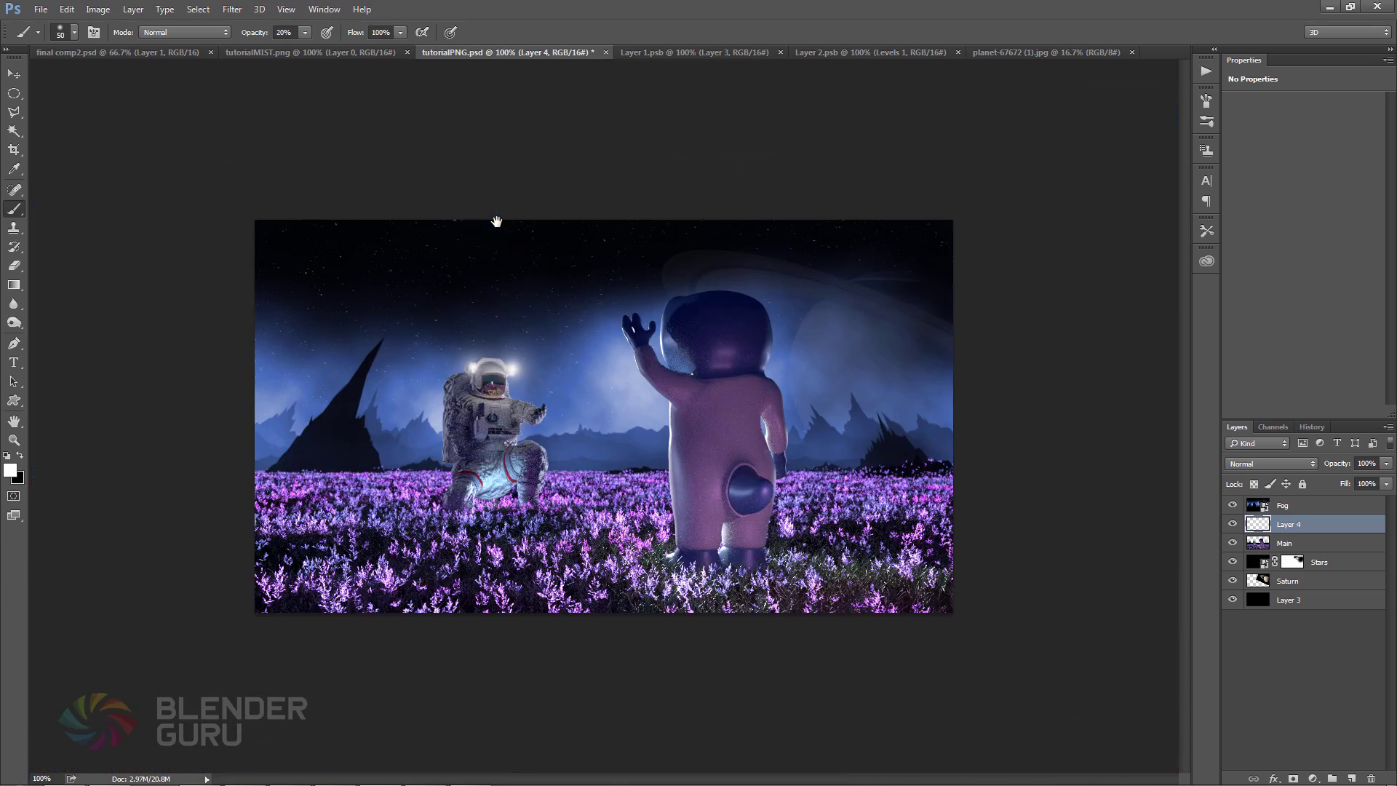
{"action": "key", "text": "ctrl+plus"}
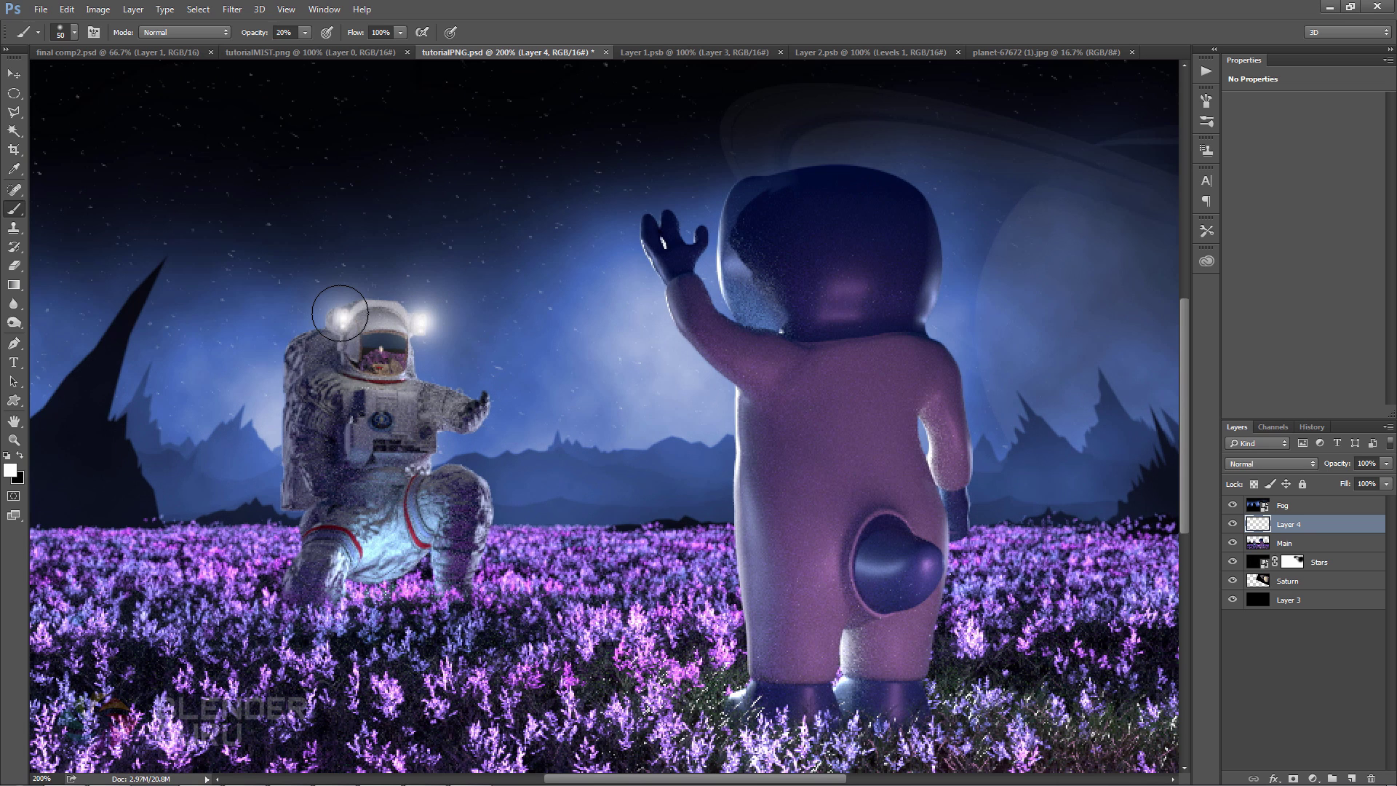
{"action": "key", "text": "bracketright"}
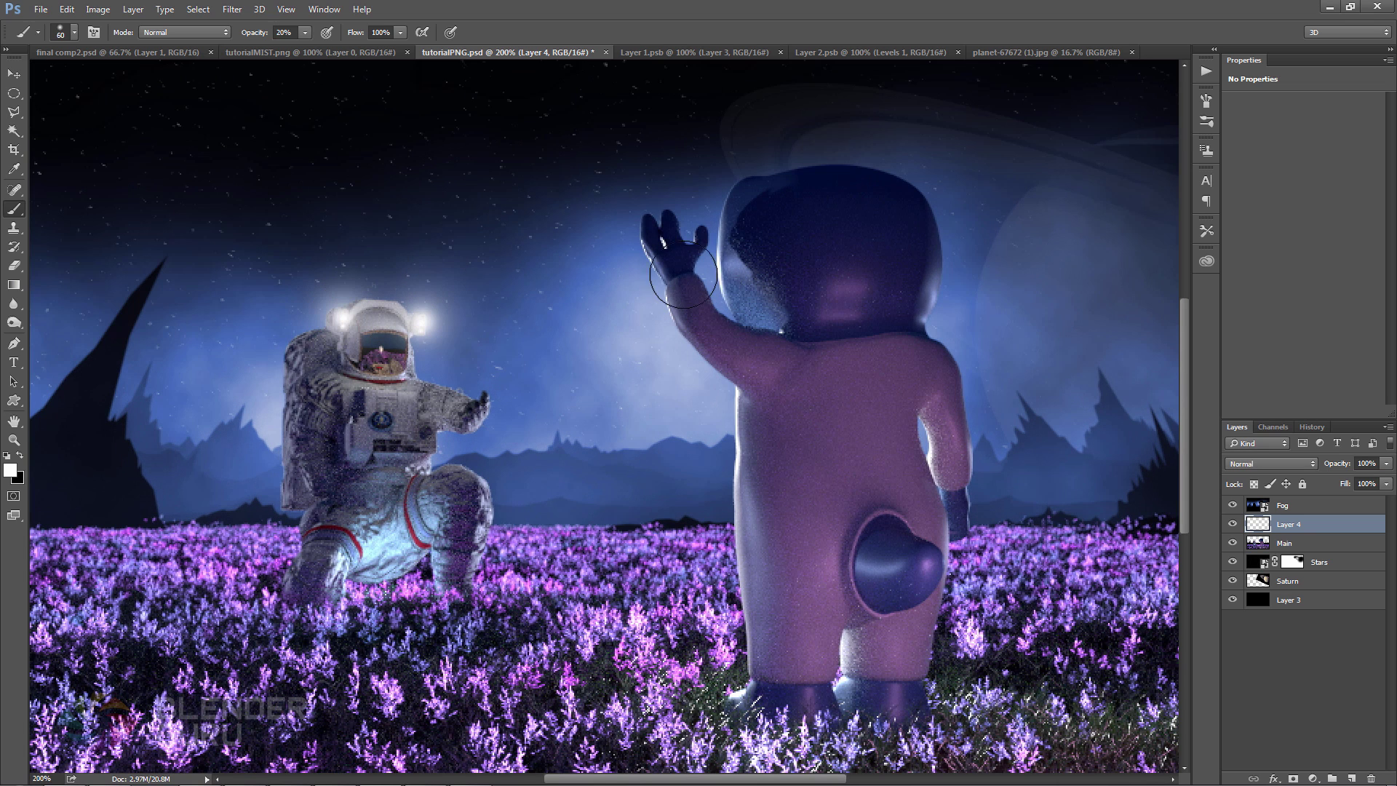
{"action": "mouse_move", "coordinate": [1340, 467]}
{"action": "left_mouse_down"}
{"action": "mouse_move", "coordinate": [1316, 470]}
{"action": "mouse_move", "coordinate": [1340, 469]}
{"action": "left_mouse_up"}
{"action": "left_click_drag", "start_coordinate": [918, 416], "coordinate": [845, 376]}
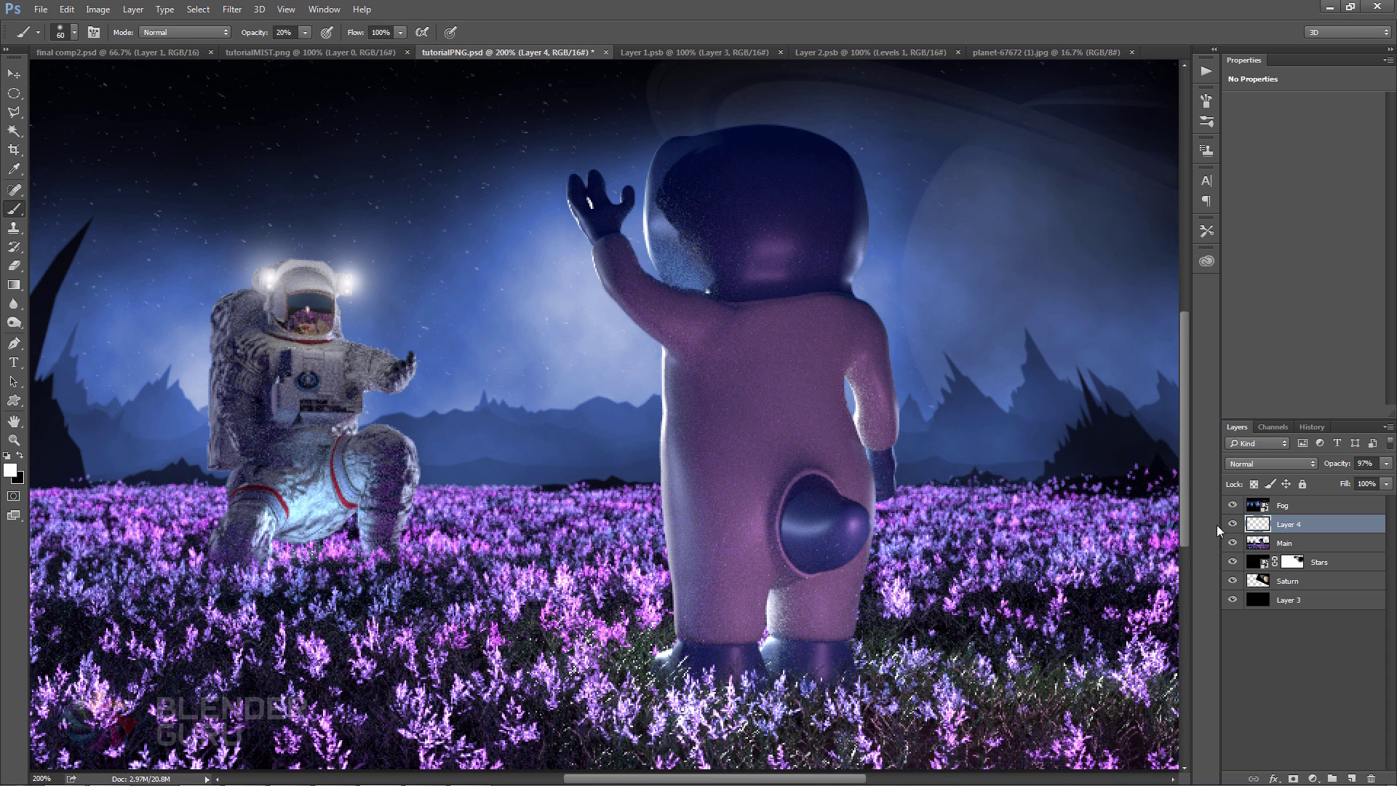
{"action": "double_click", "coordinate": [1295, 525]}
{"action": "type", "text": "Headlights"}
{"action": "key", "text": "Return"}
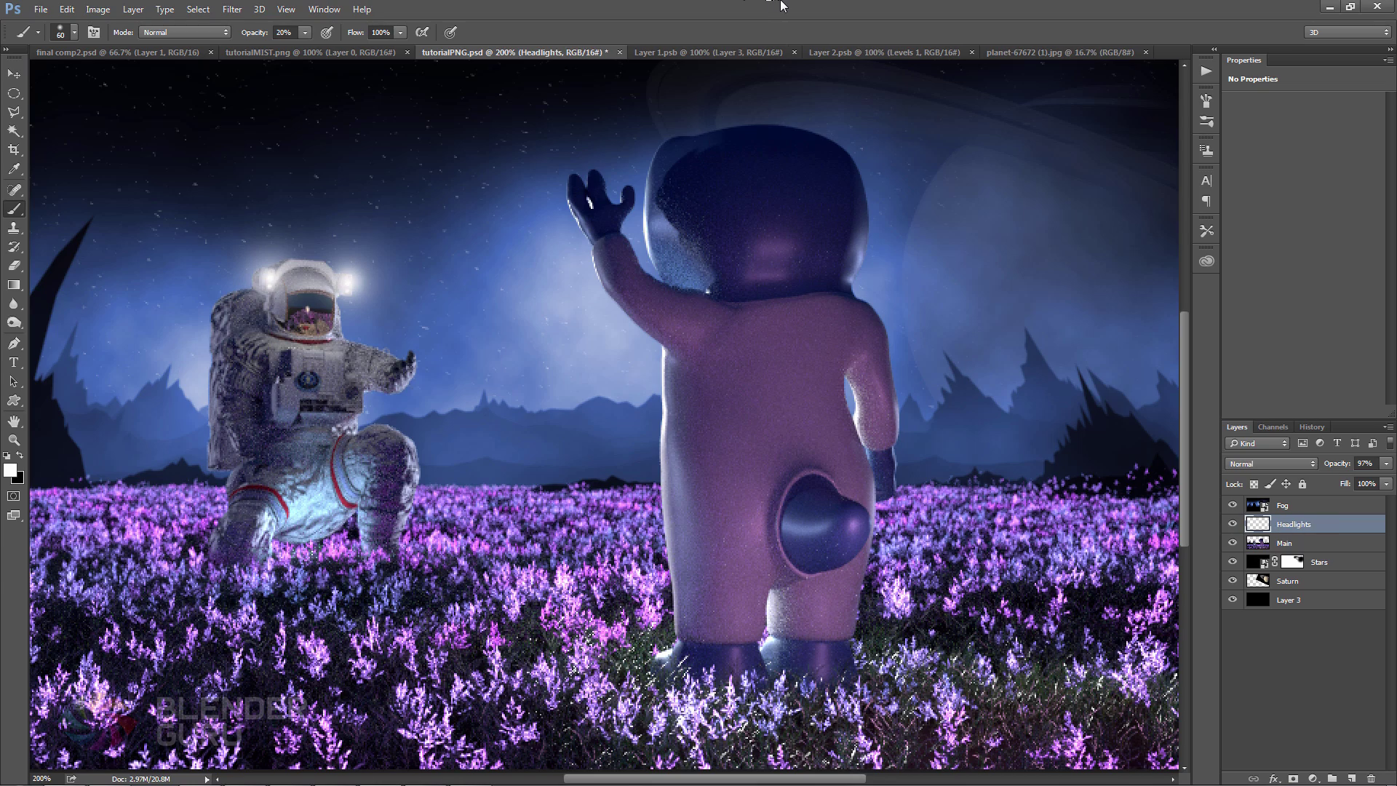
Try lightening the astronaut on the Main layer with the Dodge tool at 50% exposure, undo it and return to the Brush
{"action": "key", "text": "ctrl+minus"}
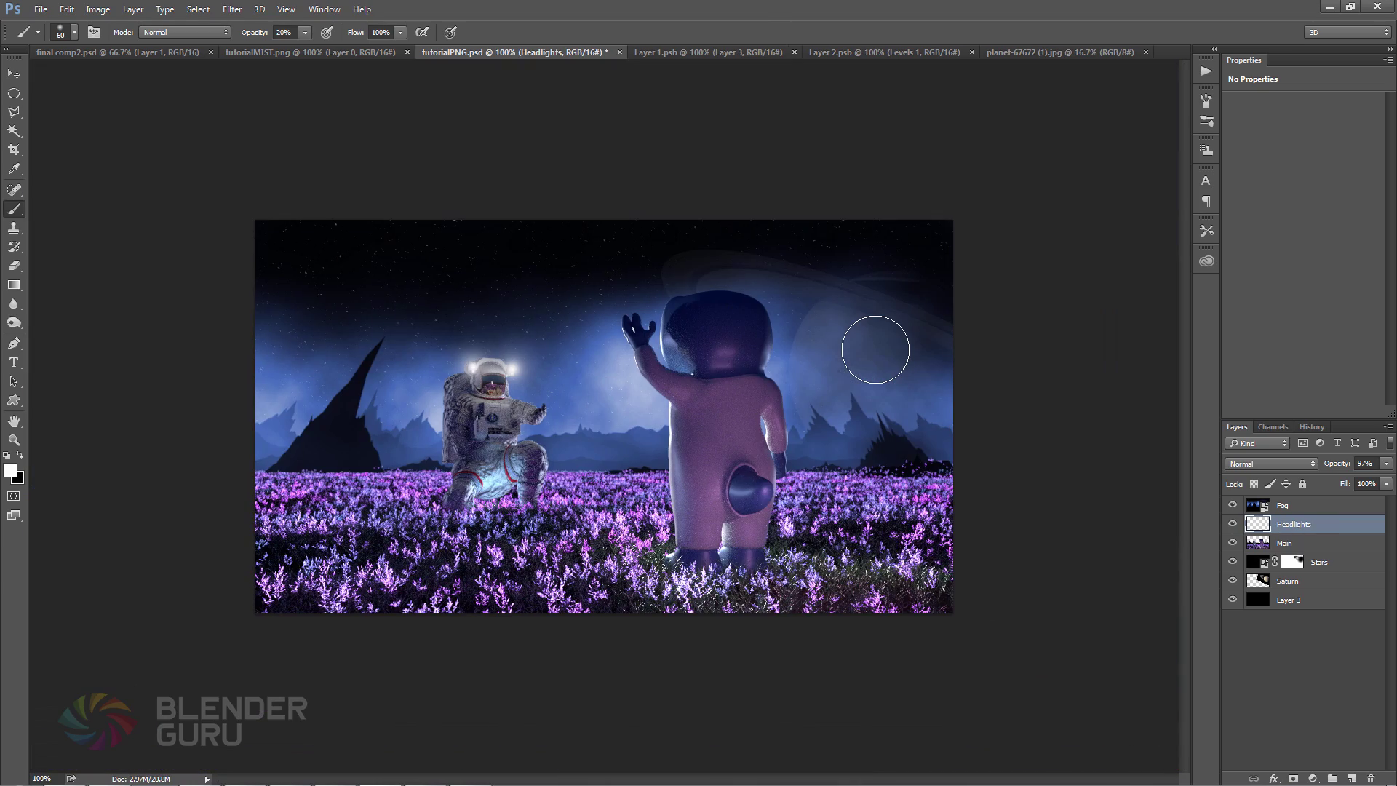
{"action": "key", "text": "ctrl+plus"}
{"action": "left_click_drag", "start_coordinate": [837, 306], "coordinate": [777, 326]}
{"action": "left_click_drag", "start_coordinate": [825, 256], "coordinate": [798, 268]}
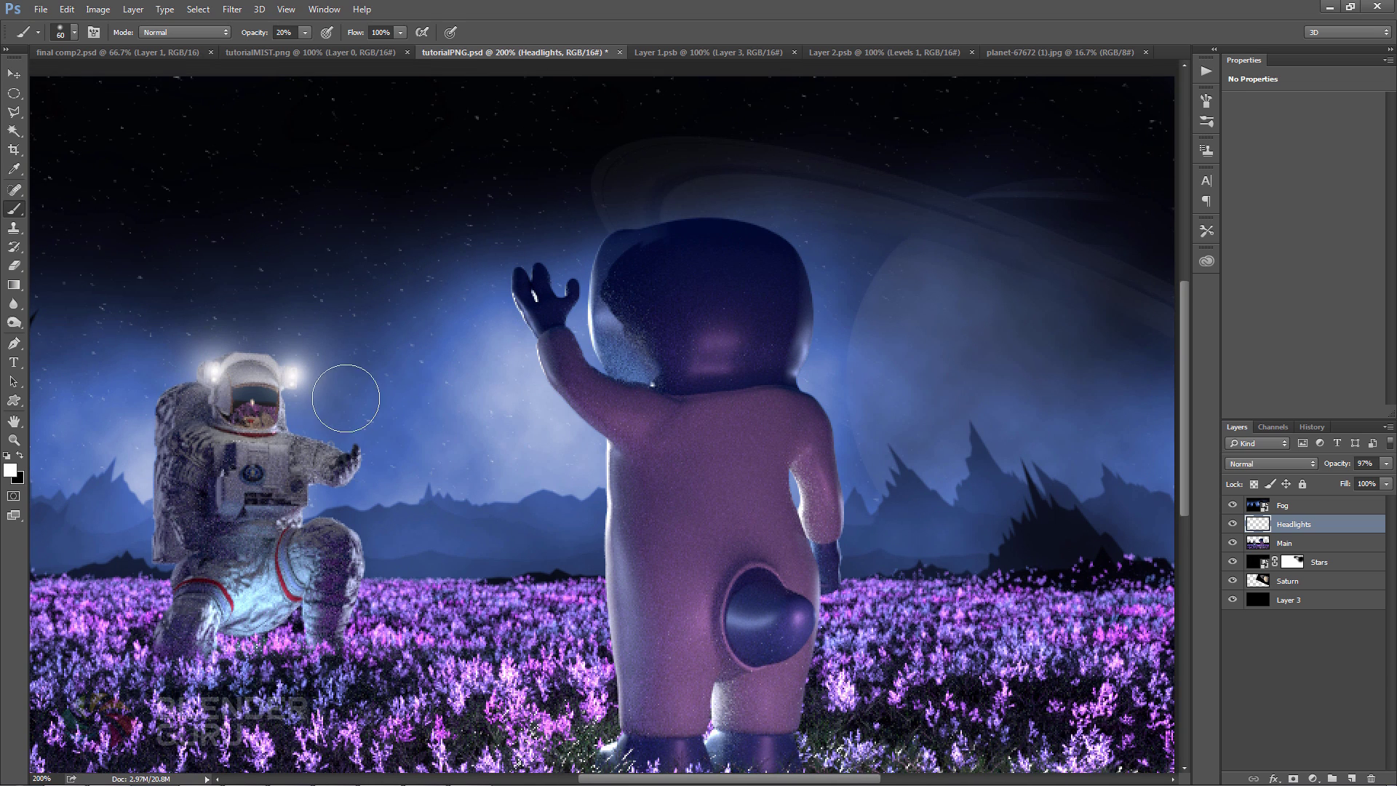
{"action": "mouse_move", "coordinate": [267, 442]}
{"action": "left_mouse_down"}
{"action": "mouse_move", "coordinate": [588, 324]}
{"action": "mouse_move", "coordinate": [651, 347]}
{"action": "left_mouse_up"}
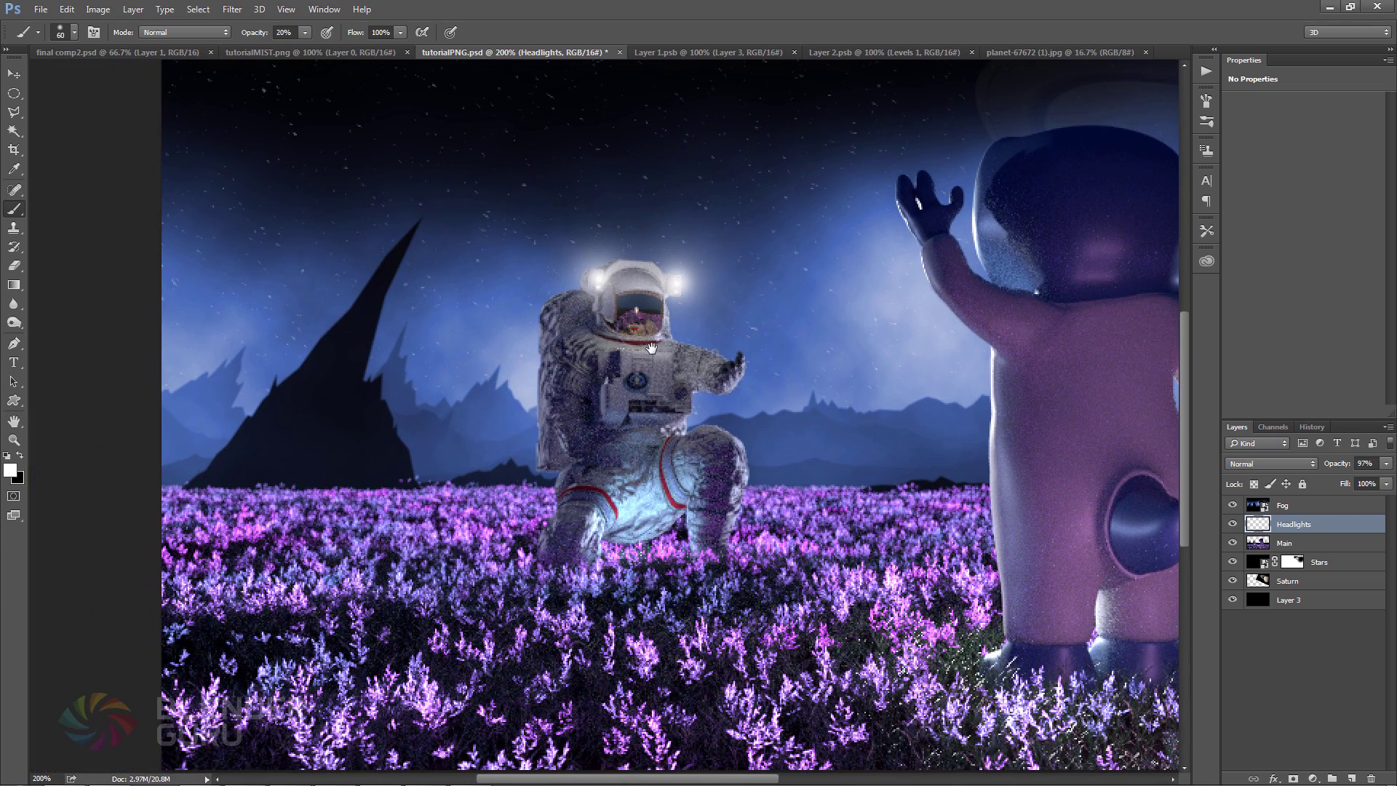
{"action": "key", "text": "ctrl+plus"}
{"action": "left_click_drag", "start_coordinate": [667, 249], "coordinate": [663, 286]}
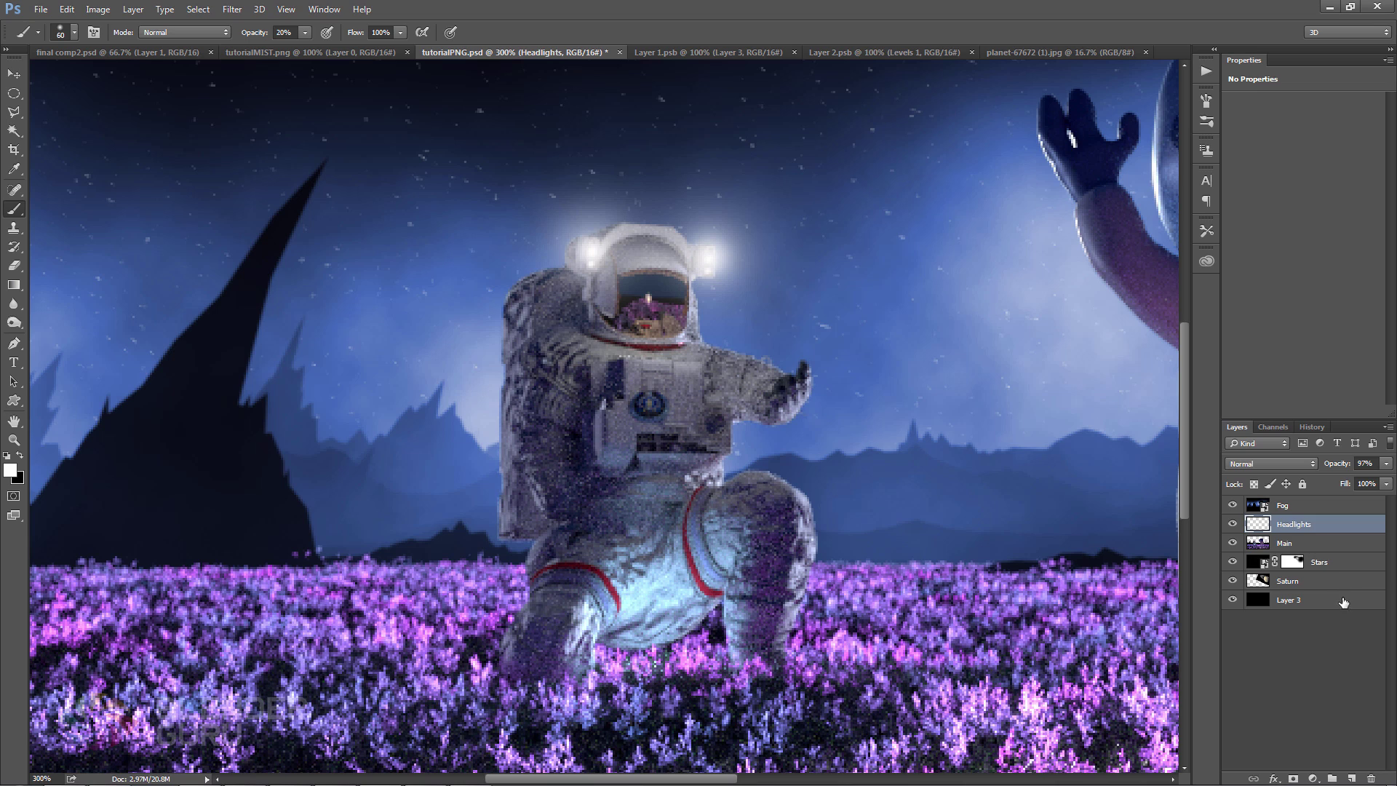
{"action": "key", "text": "alt+bracketleft"}
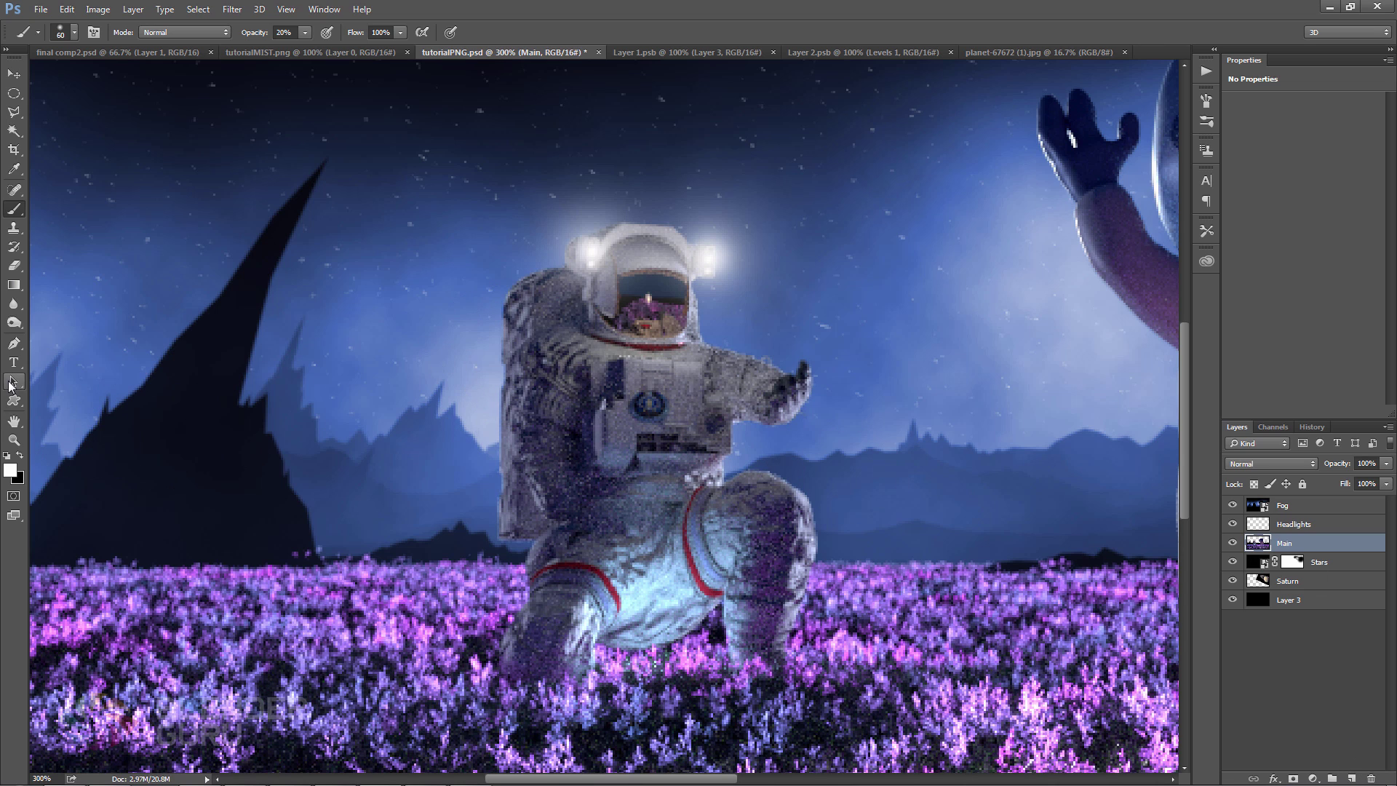
{"action": "left_click", "coordinate": [15, 323]}
{"action": "left_click", "coordinate": [65, 335]}
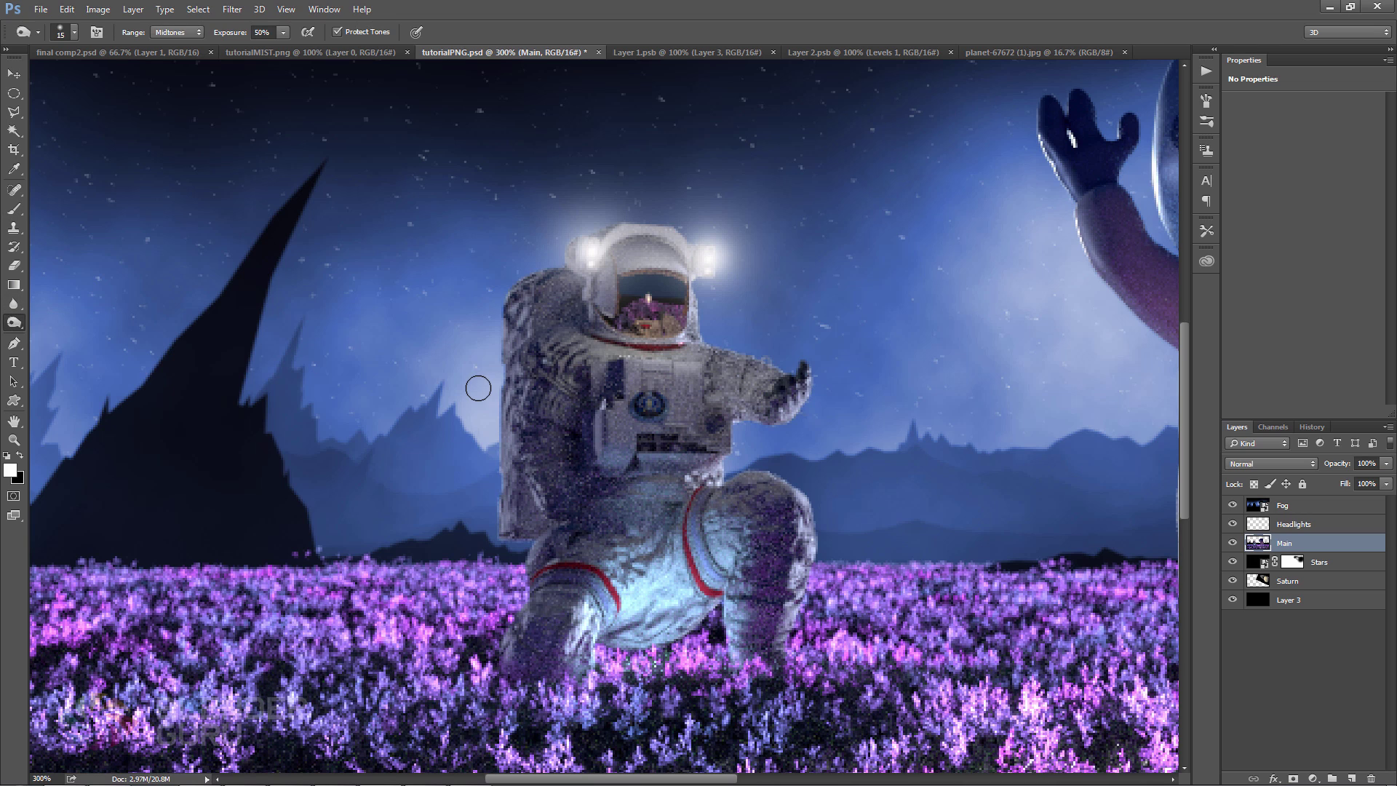
{"action": "right_click", "coordinate": [14, 322]}
{"action": "left_click", "coordinate": [53, 323]}
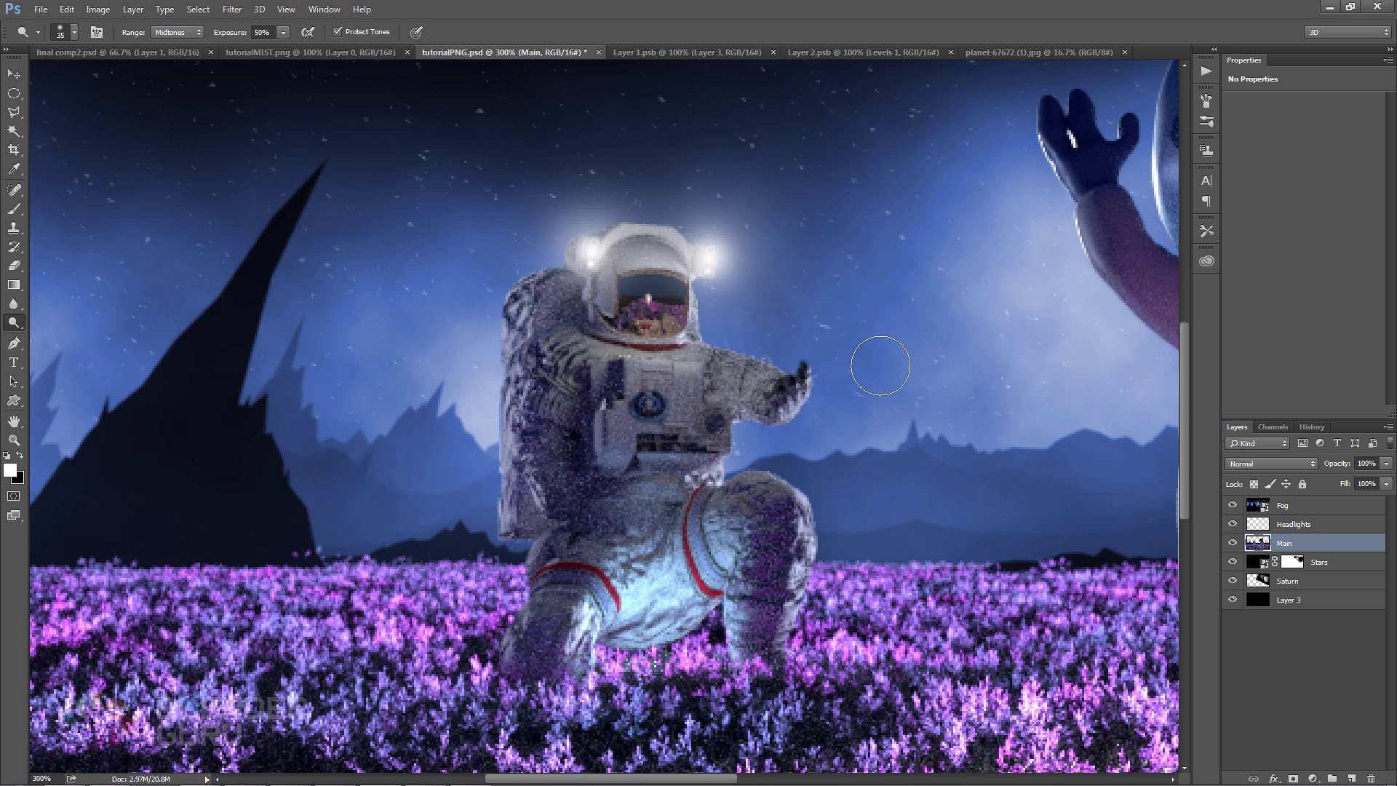
{"action": "key", "text": "ctrl+z"}
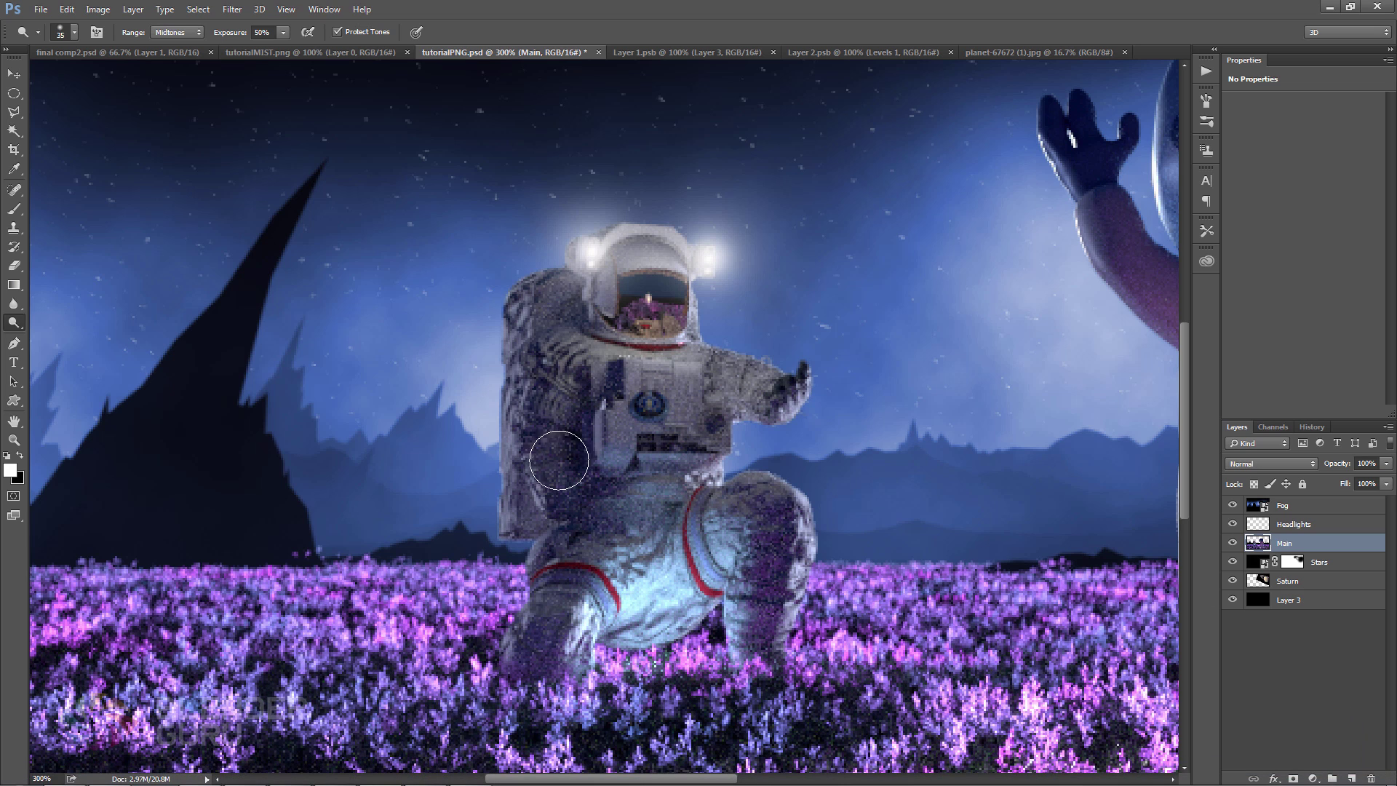
{"action": "left_click", "coordinate": [14, 209]}
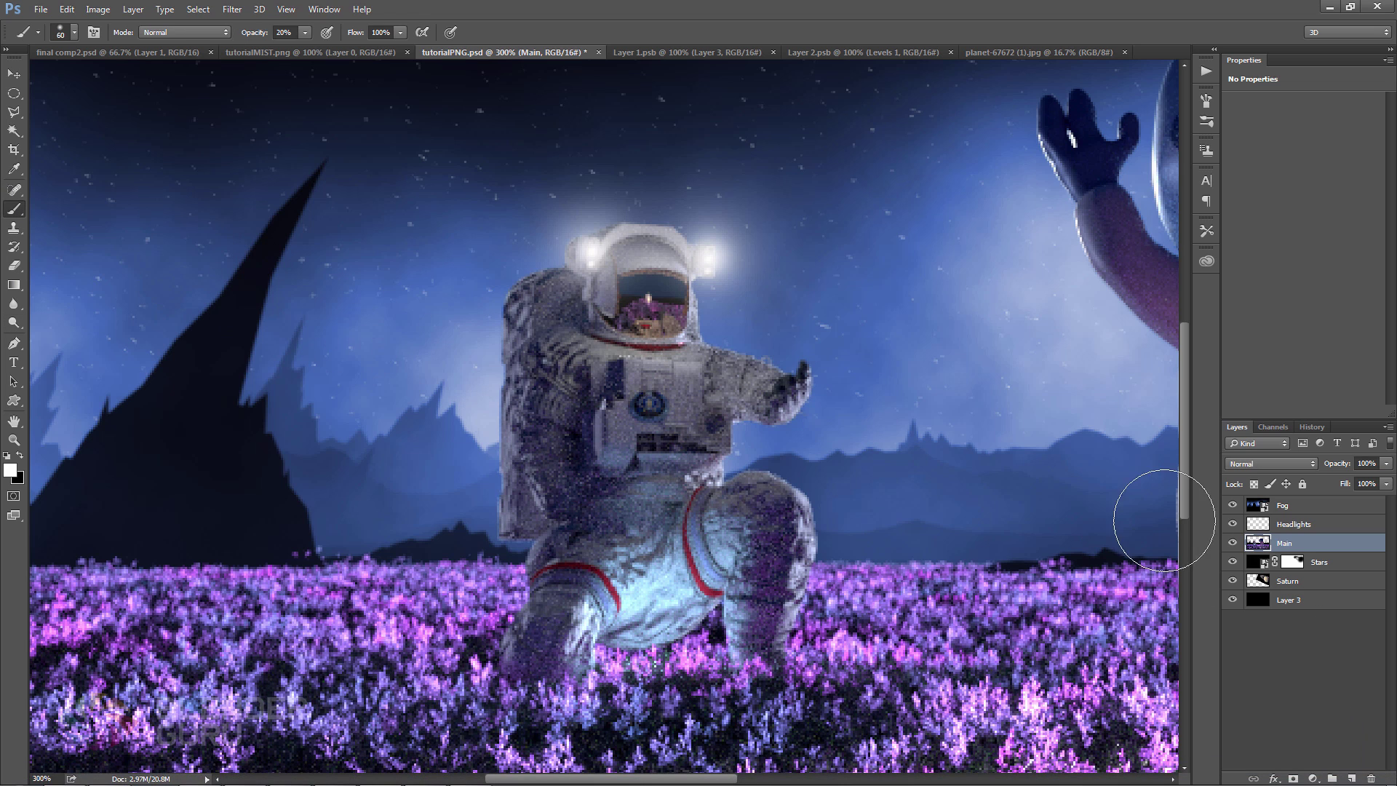
Load the Main layer's outline as a selection, paint a soft white rim along the astronaut's backpack and arm, and deselect
{"action": "left_click", "coordinate": [1266, 545], "text": "ctrl"}
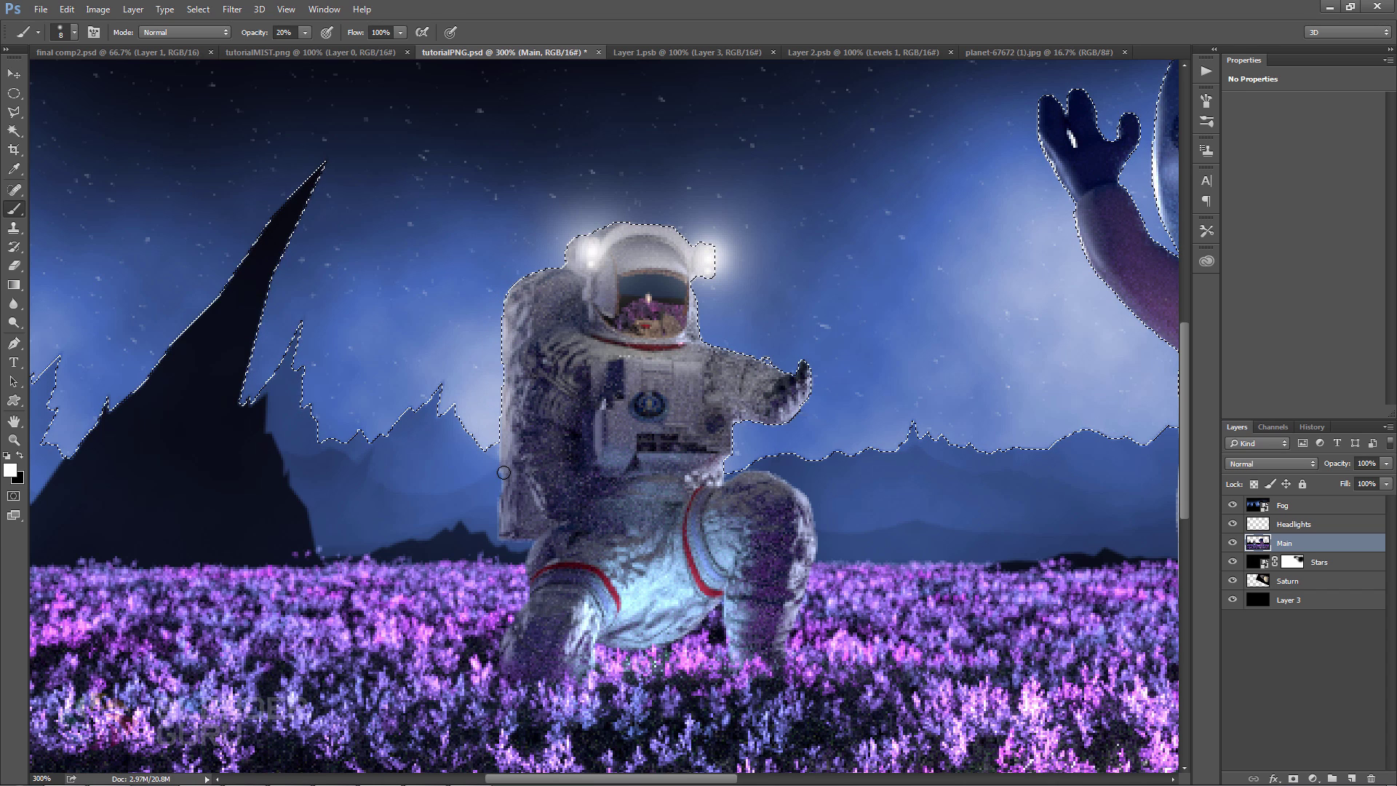
{"action": "left_click_drag", "start_coordinate": [504, 472], "coordinate": [507, 528]}
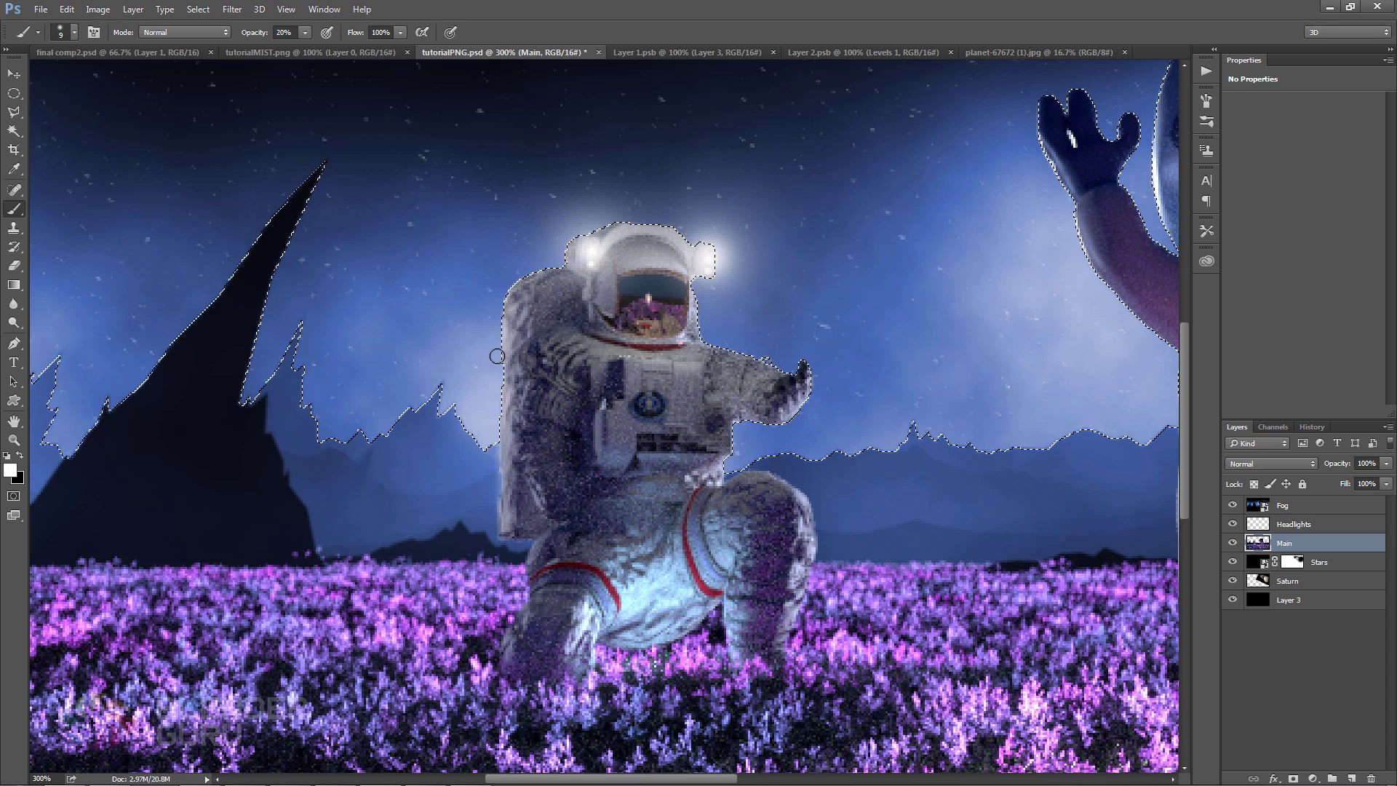
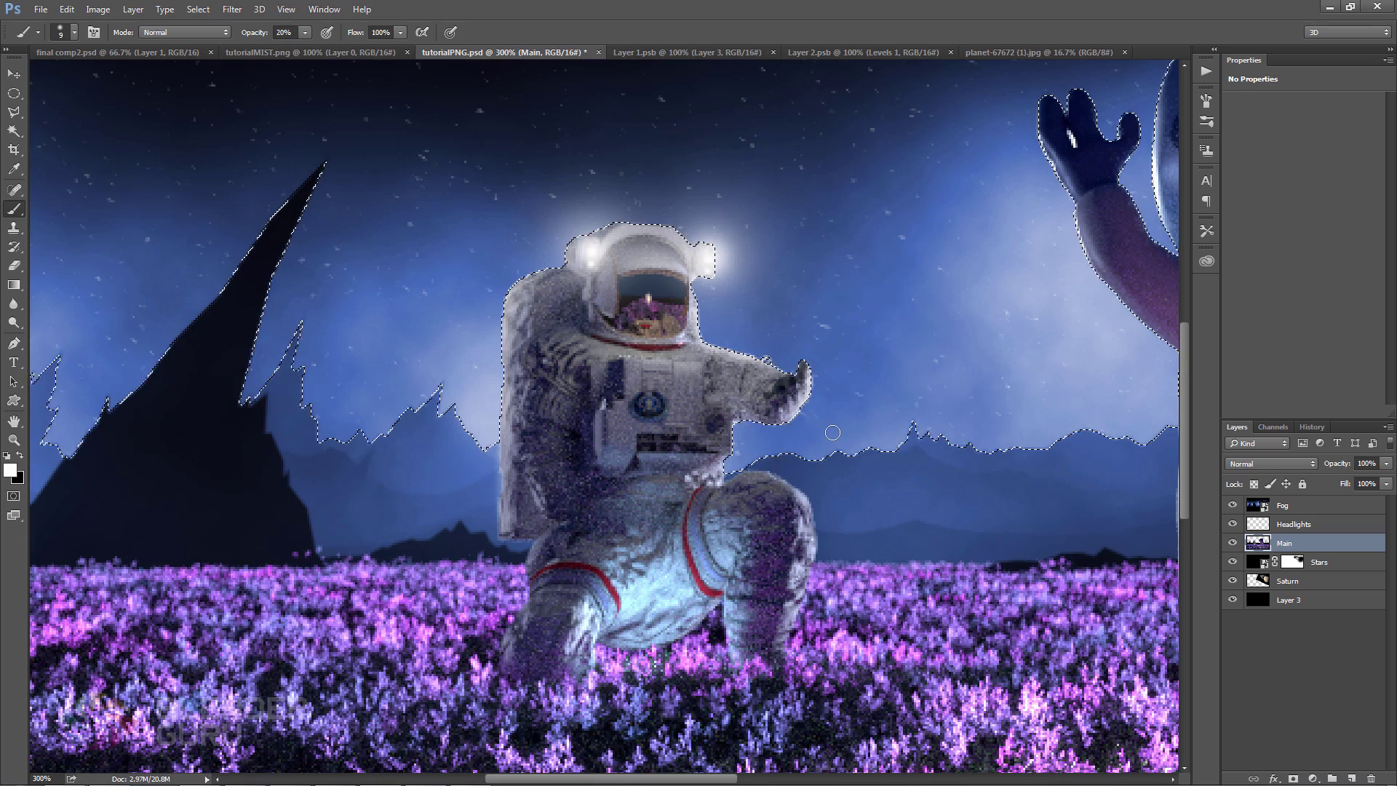
{"action": "key", "text": "ctrl+f"}
{"action": "key", "text": "ctrl+z"}
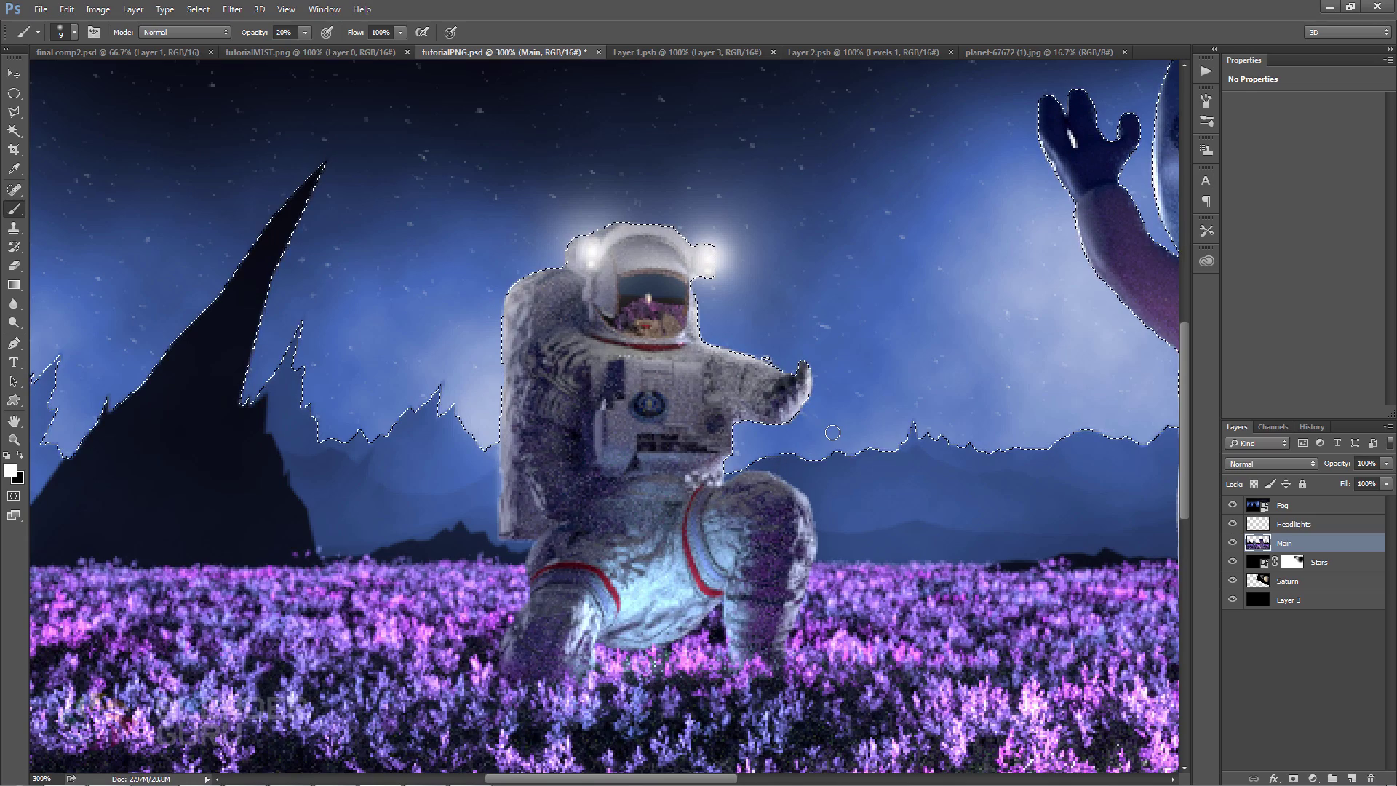
{"action": "key", "text": "ctrl+d"}
Create a new layer directly above Main and name it Dodge
{"action": "key", "text": "ctrl+1"}
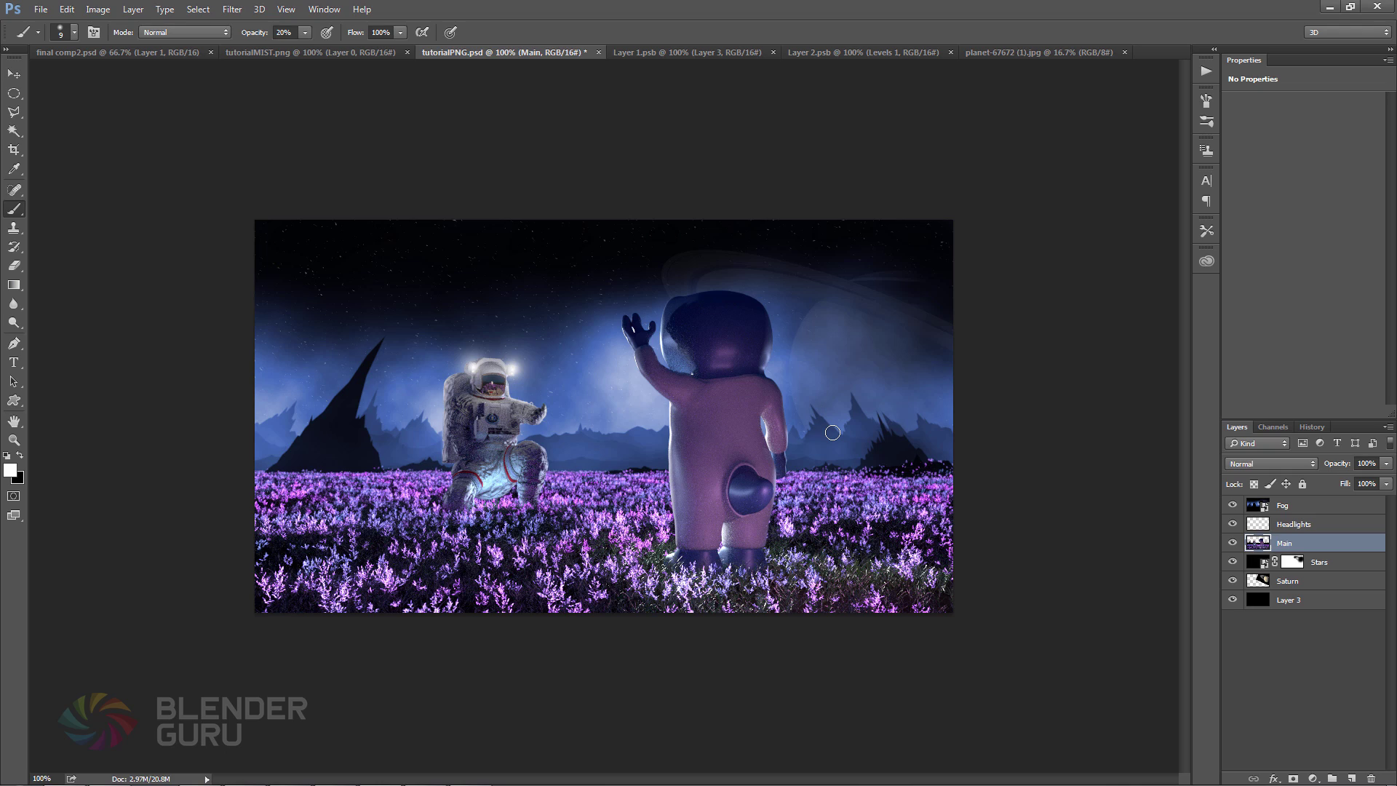
{"action": "key", "text": "ctrl+plus"}
{"action": "key", "text": "ctrl+plus"}
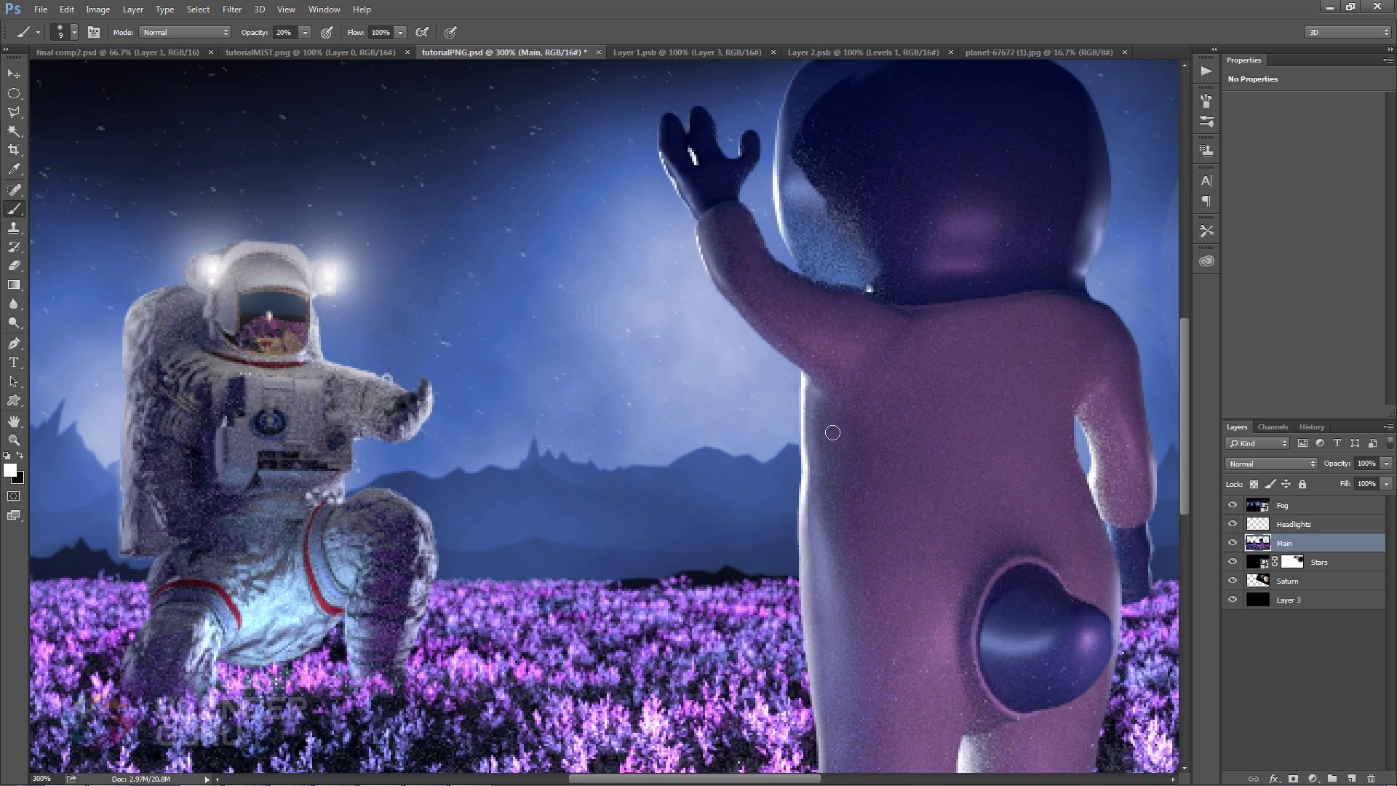
{"action": "left_click_drag", "start_coordinate": [334, 320], "coordinate": [591, 361]}
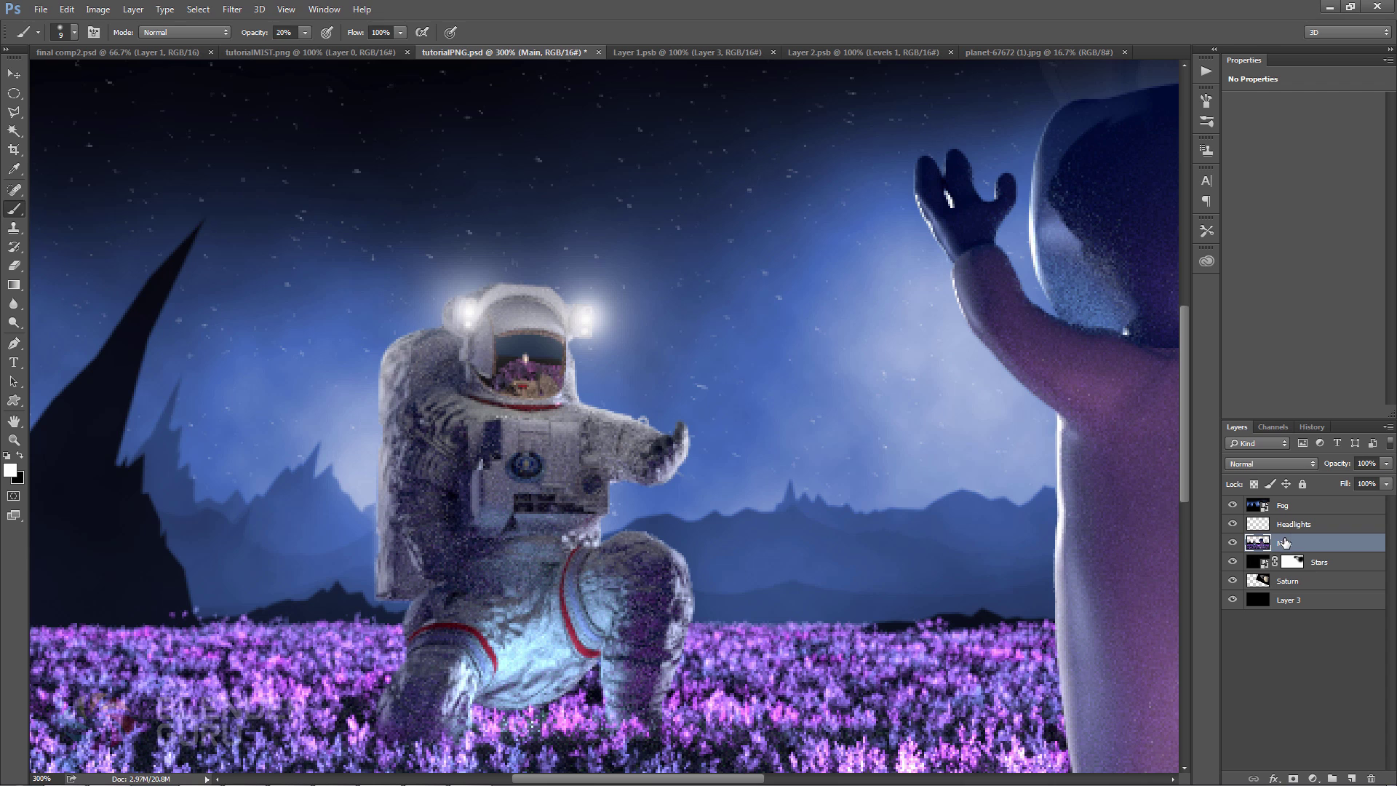
{"action": "left_click", "coordinate": [1351, 778]}
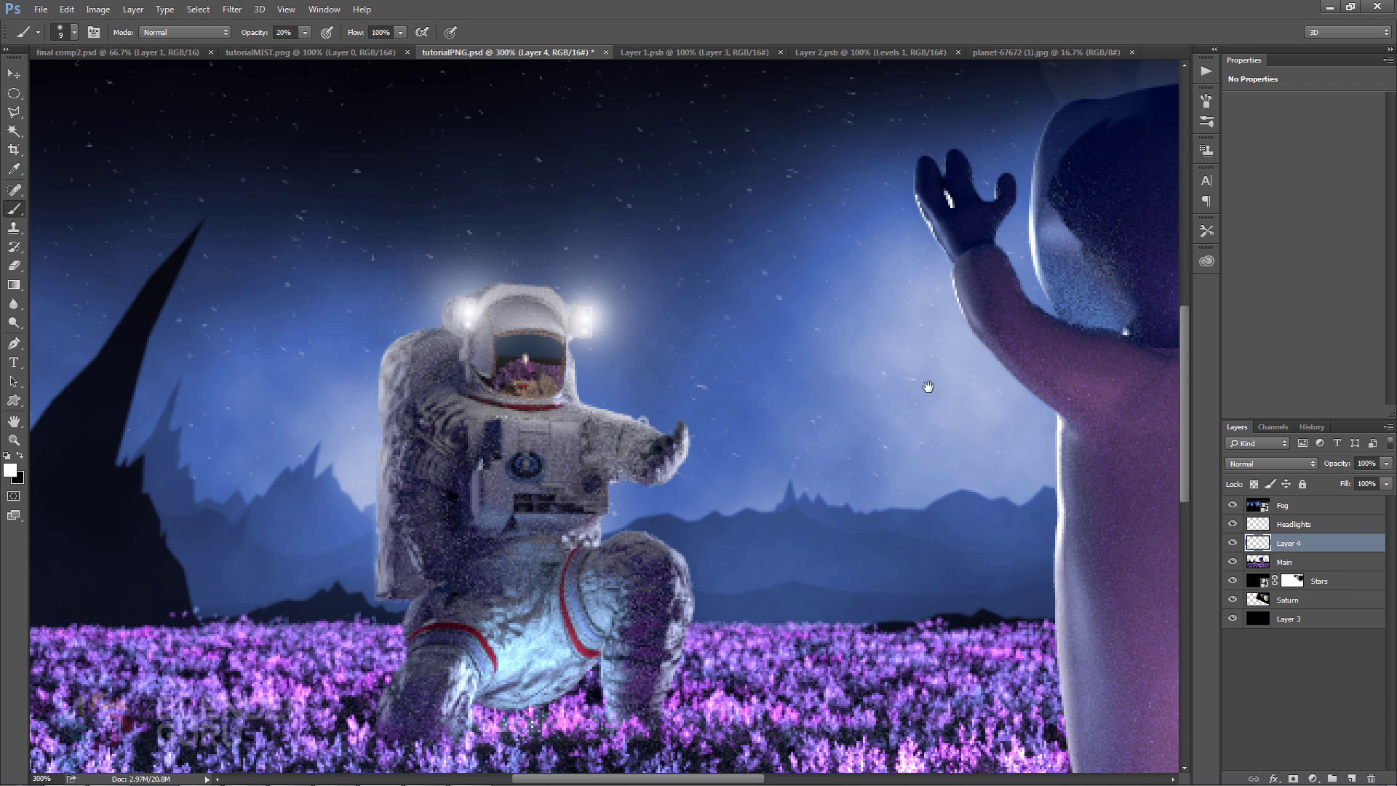
{"action": "left_click_drag", "start_coordinate": [926, 383], "coordinate": [397, 362]}
{"action": "double_click", "coordinate": [1293, 543]}
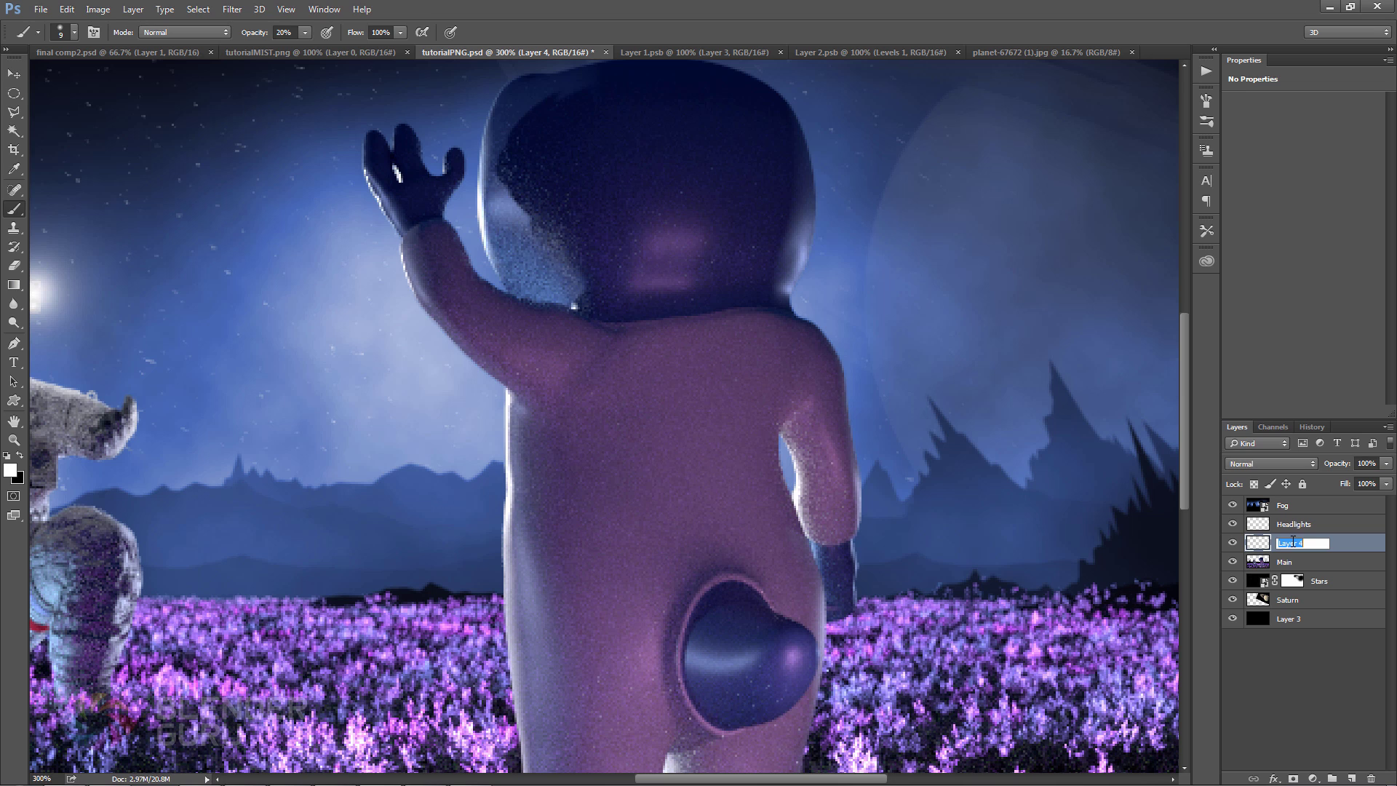
{"action": "type", "text": "Dodge"}
{"action": "key", "text": "Return"}
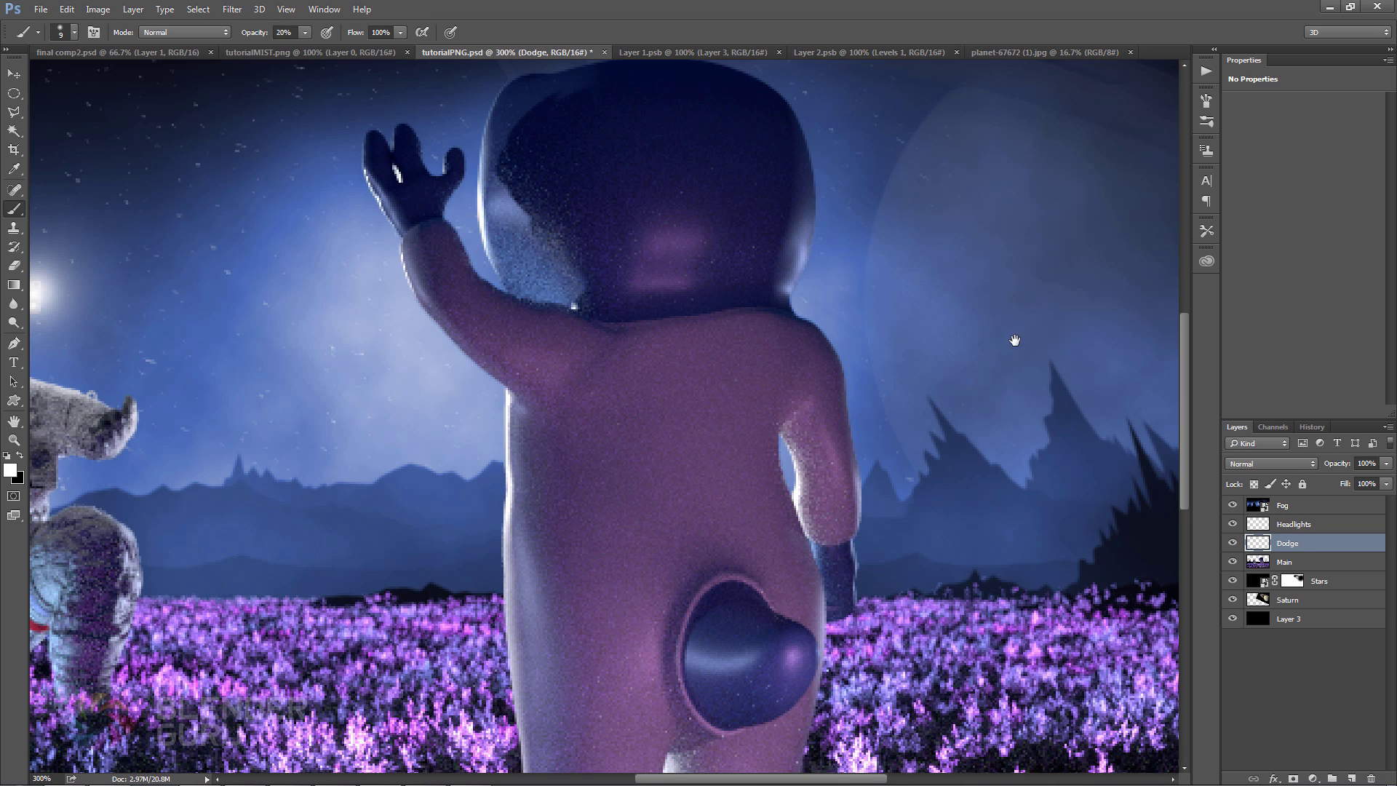
Load Main's outline as a selection and paint a soft white rim on the Dodge layer along the alien helmet's upper edge
{"action": "left_click_drag", "start_coordinate": [1015, 341], "coordinate": [980, 413]}
{"action": "left_click", "coordinate": [1258, 543], "text": "ctrl"}
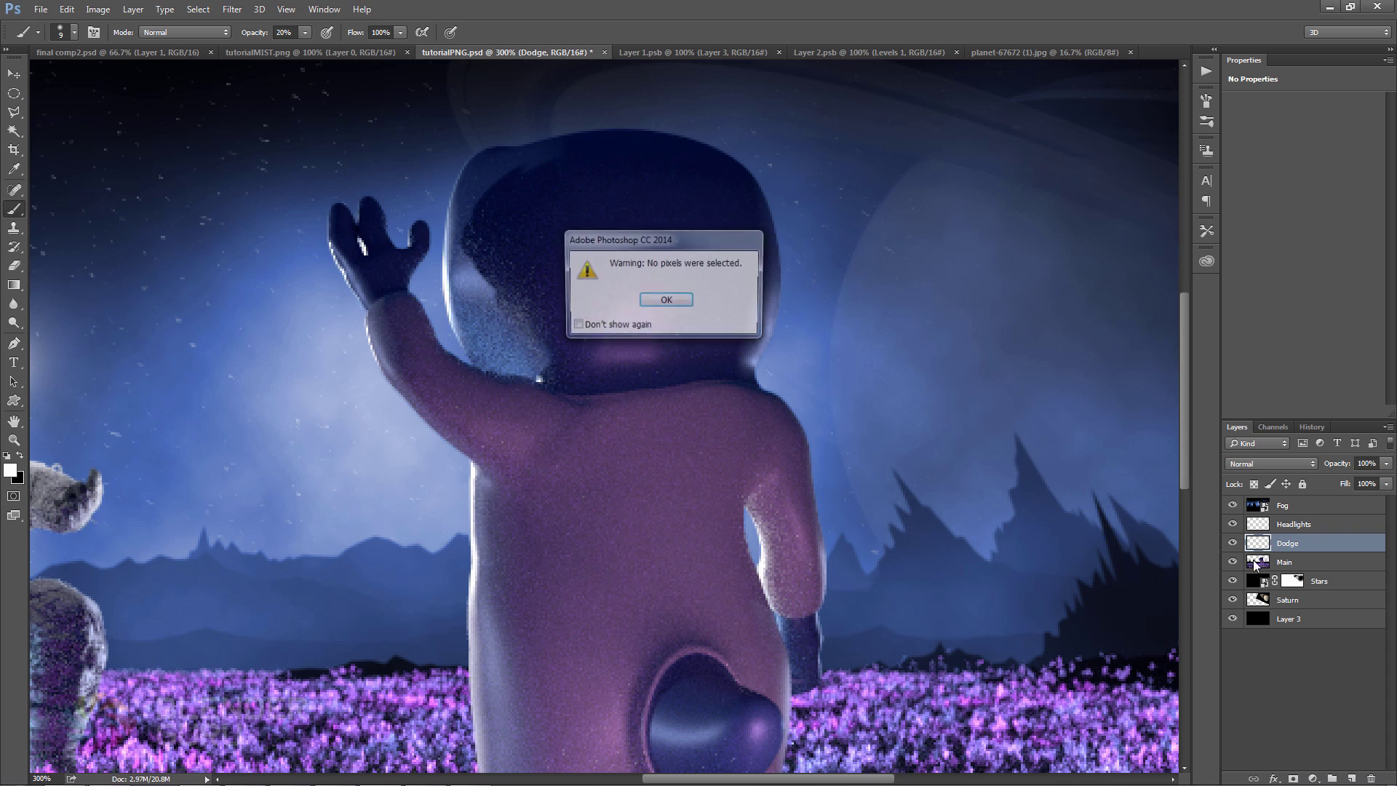
{"action": "key", "text": "Return"}
{"action": "left_click", "coordinate": [1258, 557], "text": "ctrl"}
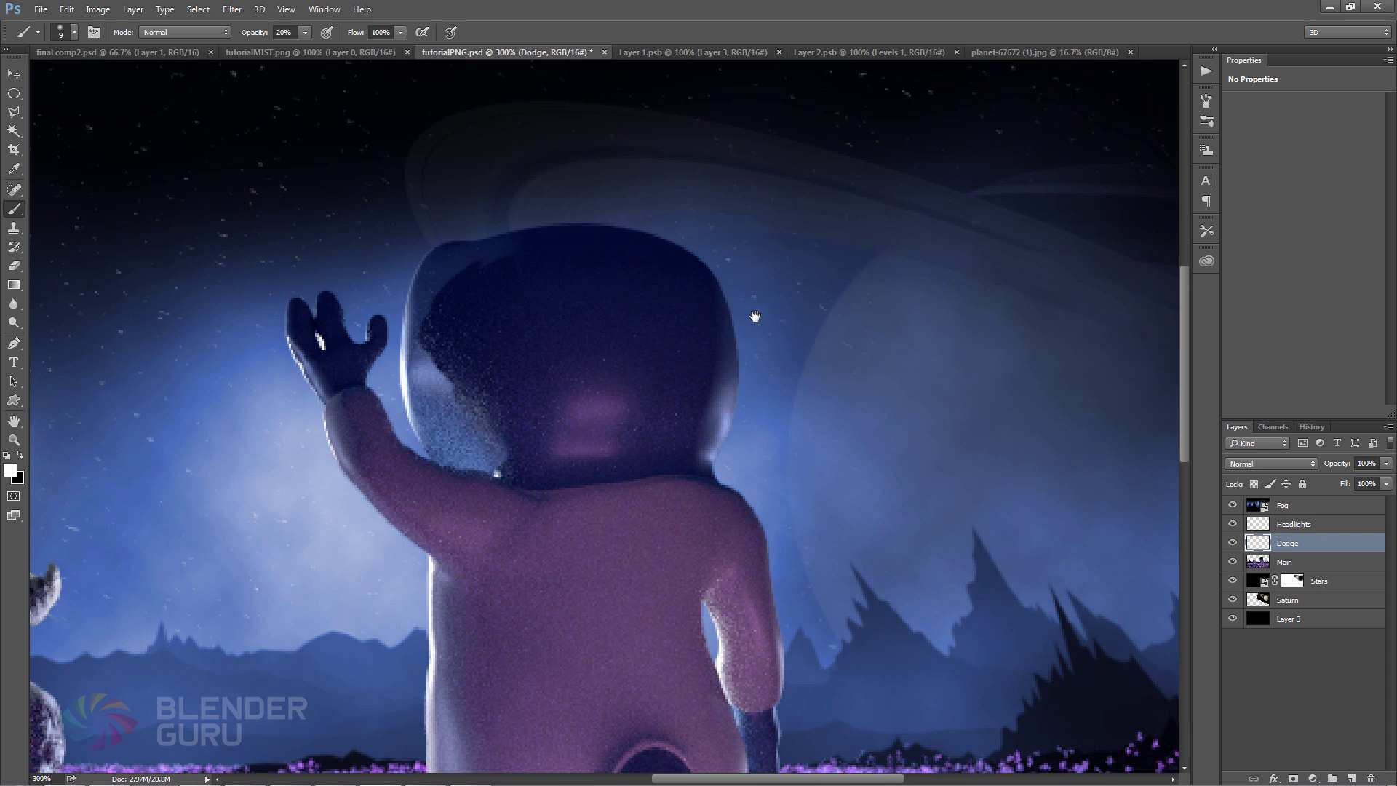
{"action": "key", "text": "bracketright"}
{"action": "key", "text": "bracketright"}
{"action": "key", "text": "bracketright"}
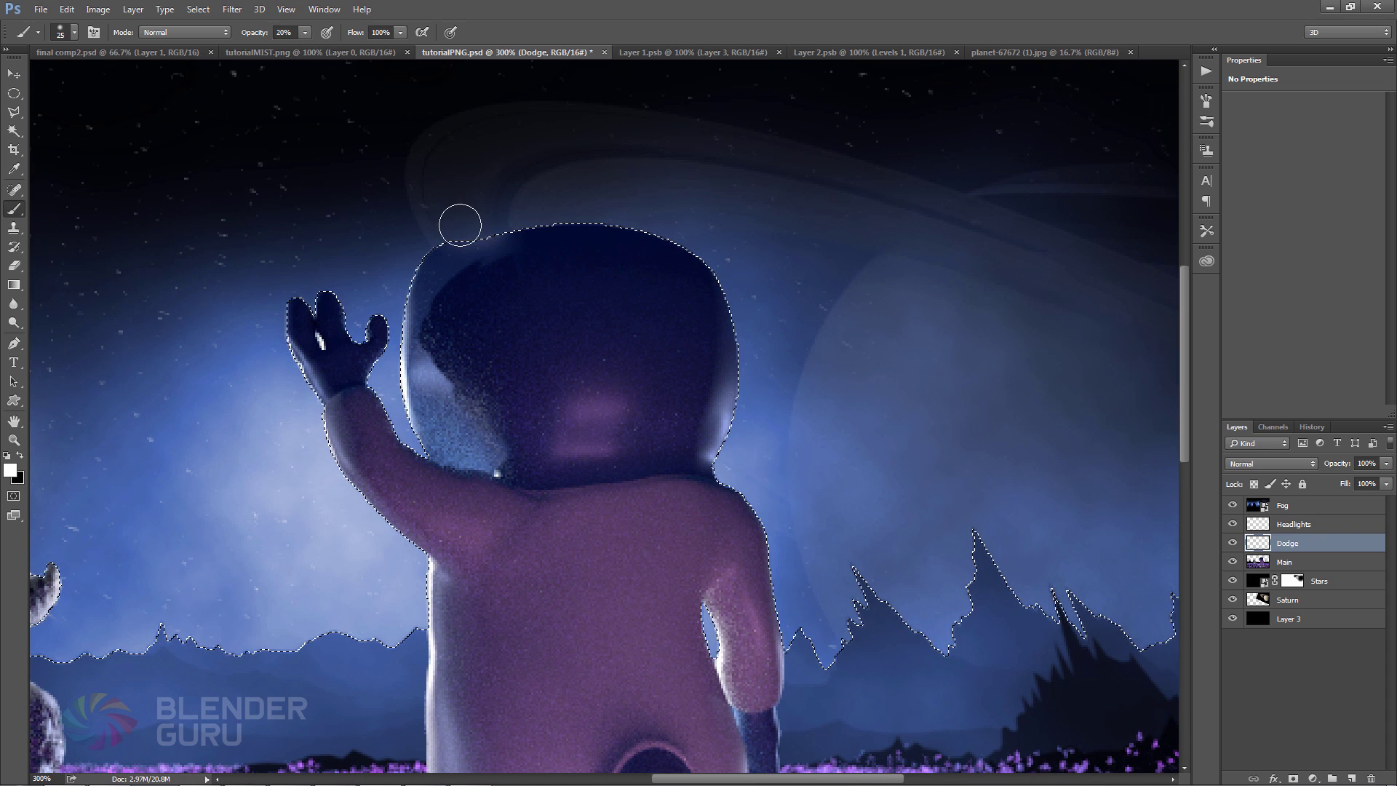
{"action": "left_click_drag", "start_coordinate": [459, 225], "coordinate": [689, 215]}
{"action": "left_click_drag", "start_coordinate": [533, 209], "coordinate": [669, 218]}
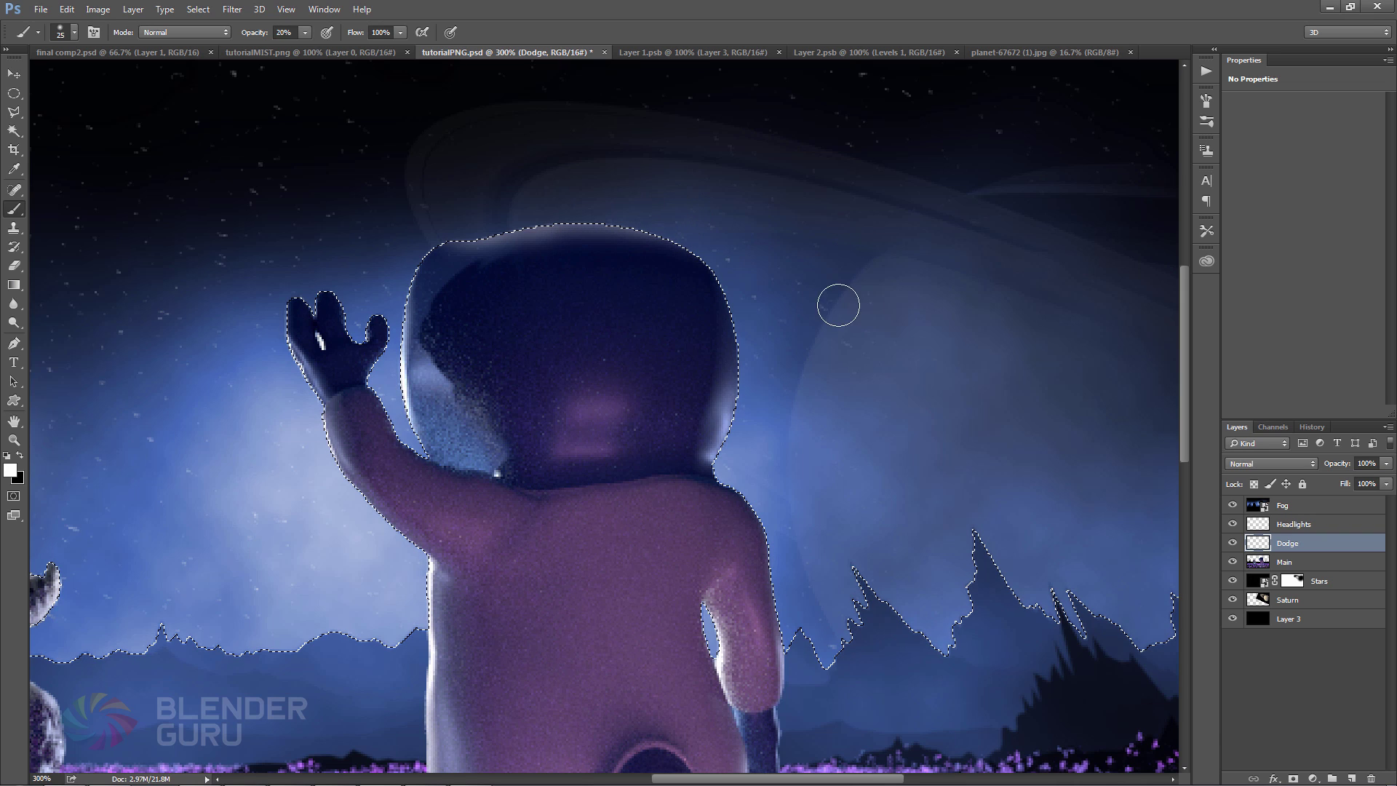
Paint a soft white rim on the Dodge layer along the alien helmet's right edge down to the neck at 20% opacity
{"action": "key", "text": "bracketright"}
{"action": "key", "text": "bracketright"}
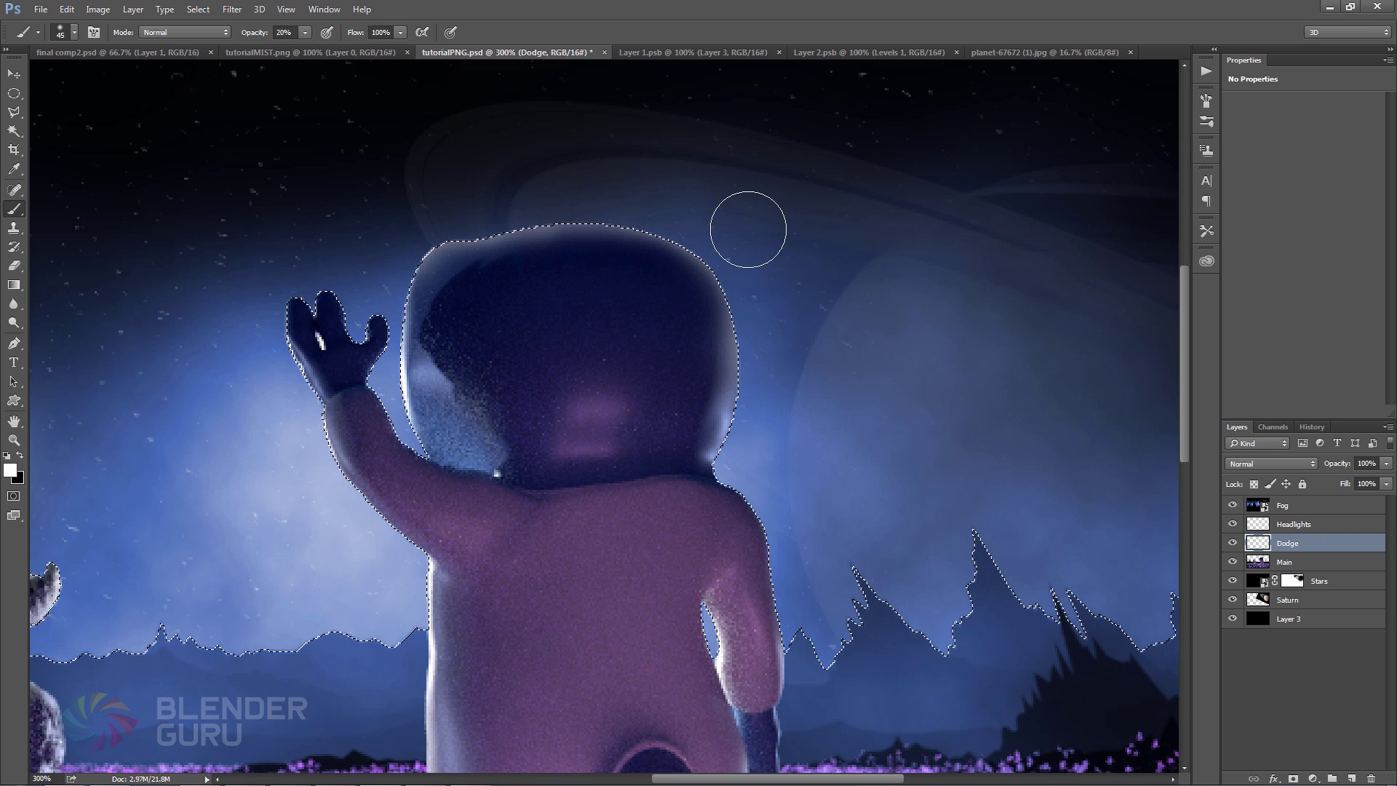
{"action": "mouse_move", "coordinate": [808, 305]}
{"action": "left_mouse_down"}
{"action": "mouse_move", "coordinate": [728, 70]}
{"action": "mouse_move", "coordinate": [738, 7]}
{"action": "mouse_move", "coordinate": [728, 54]}
{"action": "left_mouse_up"}
{"action": "key", "text": "bracketleft"}
{"action": "key", "text": "bracketleft"}
{"action": "key", "text": "bracketleft"}
{"action": "key", "text": "bracketleft"}
{"action": "key", "text": "bracketleft"}
{"action": "key", "text": "bracketleft"}
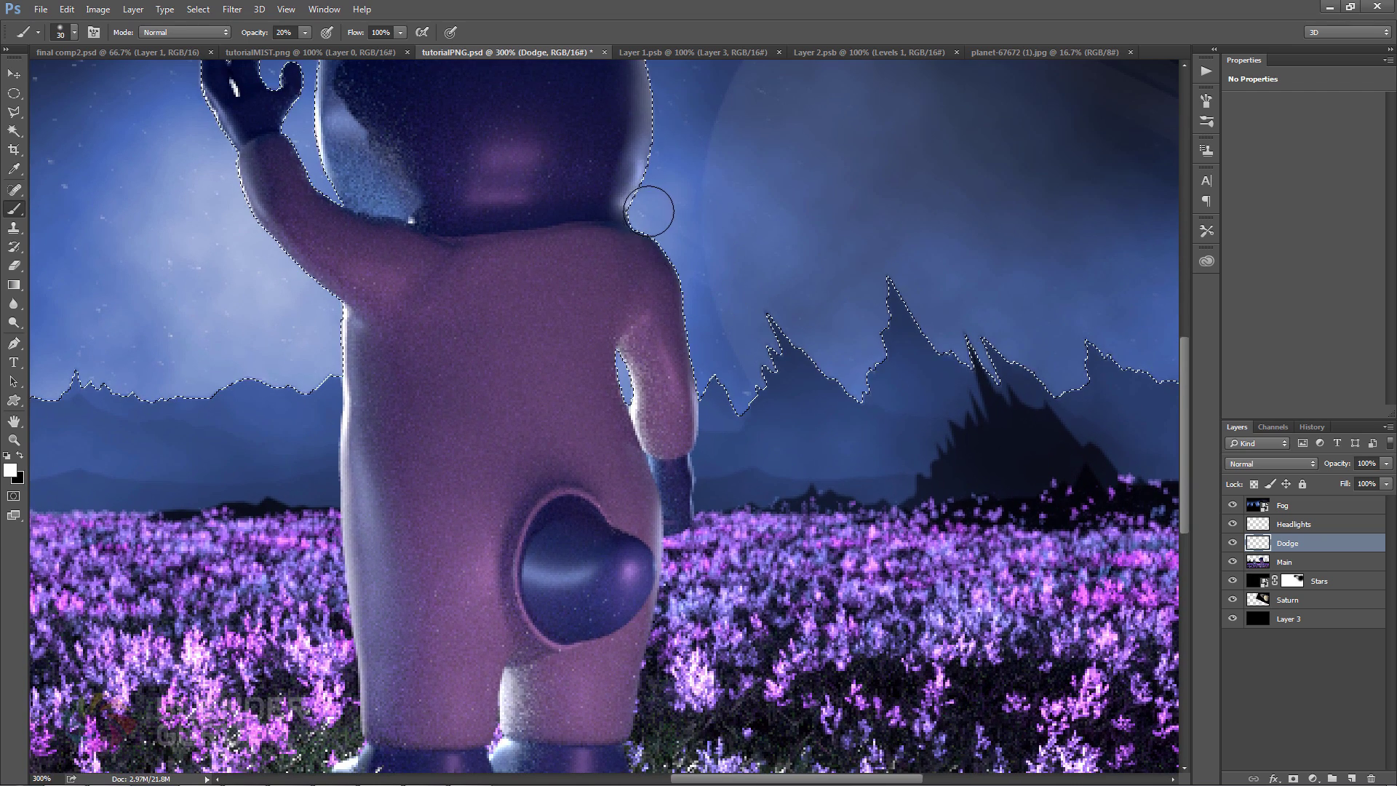
Paint a soft white rim along the alien's right shoulder and the inner edge of its lowered arm
{"action": "key", "text": "bracketright"}
{"action": "key", "text": "bracketright"}
{"action": "key", "text": "bracketright"}
{"action": "key", "text": "bracketright"}
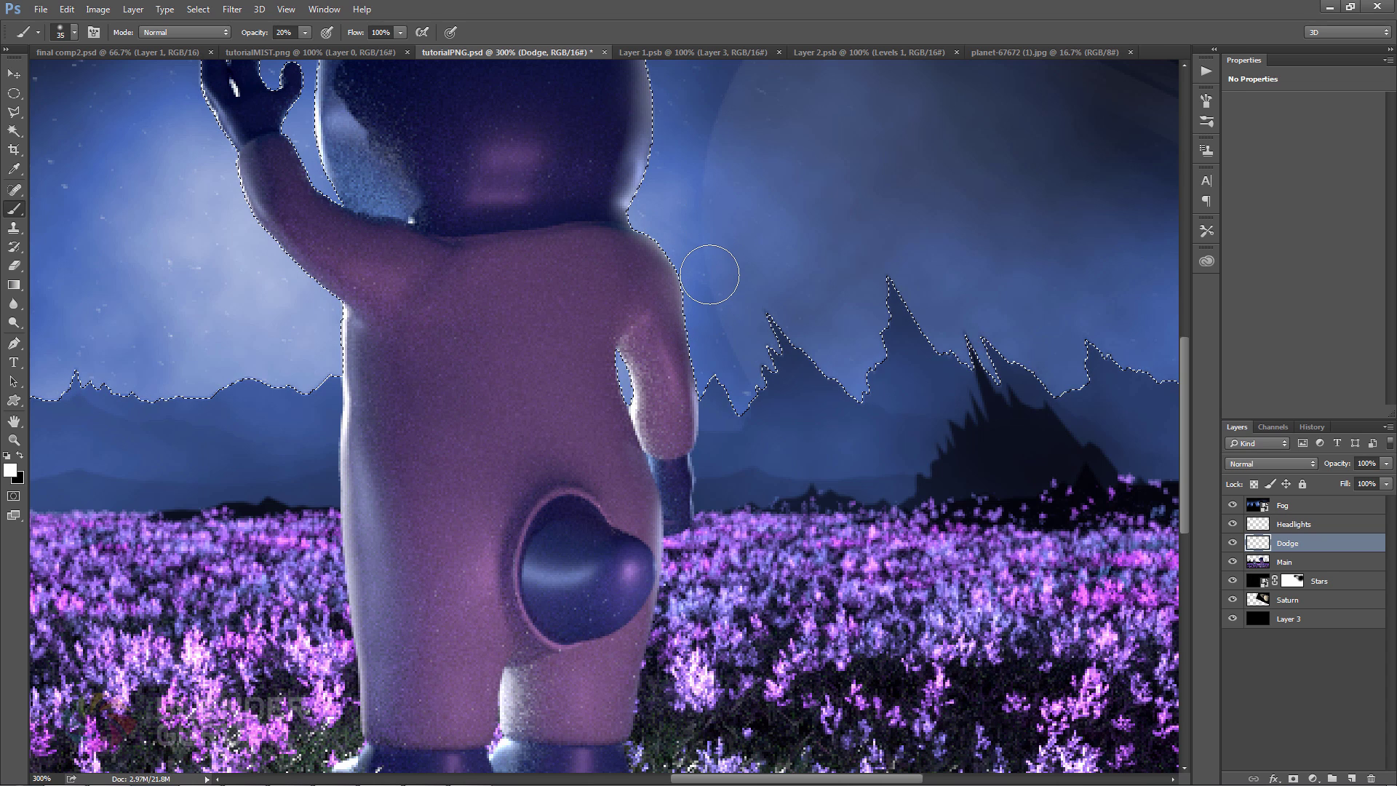
{"action": "key", "text": "bracketleft"}
{"action": "key", "text": "bracketleft"}
{"action": "key", "text": "bracketleft"}
{"action": "key", "text": "bracketleft"}
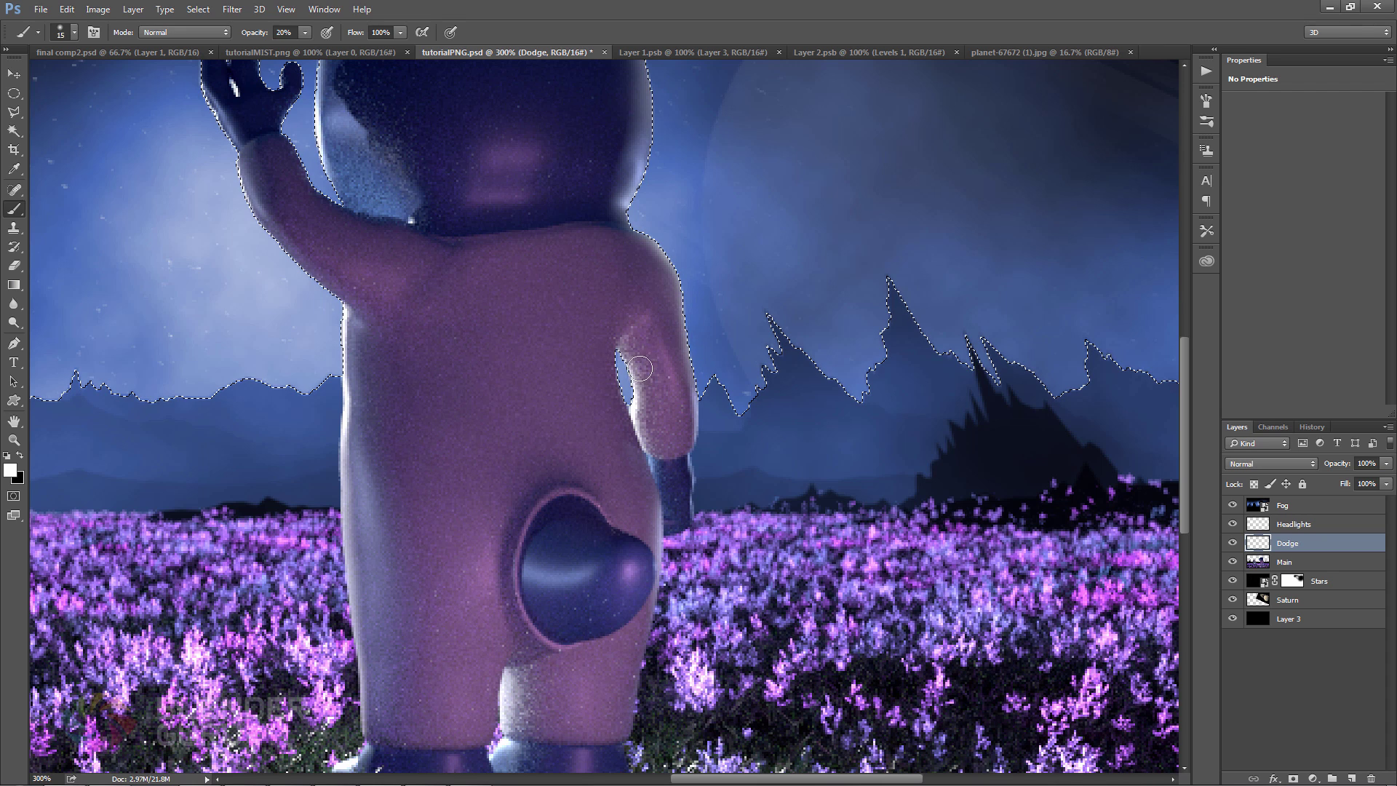
Paint a fine white rim along the alien's lowered forearm, and undo the stroke along its glove
{"action": "left_click_drag", "start_coordinate": [732, 378], "coordinate": [708, 296]}
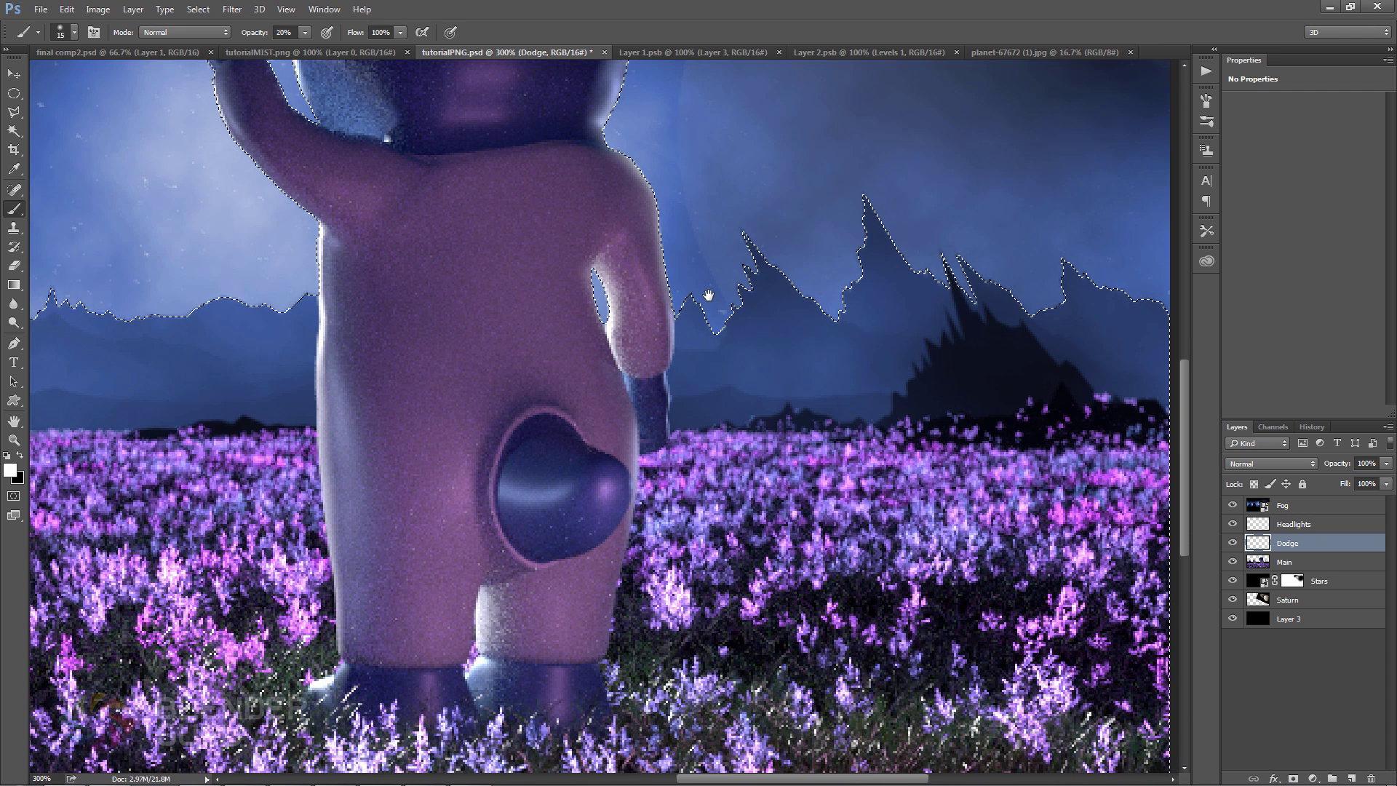
{"action": "key", "text": "bracketleft"}
{"action": "key", "text": "bracketleft"}
{"action": "key", "text": "bracketleft"}
{"action": "key", "text": "bracketleft"}
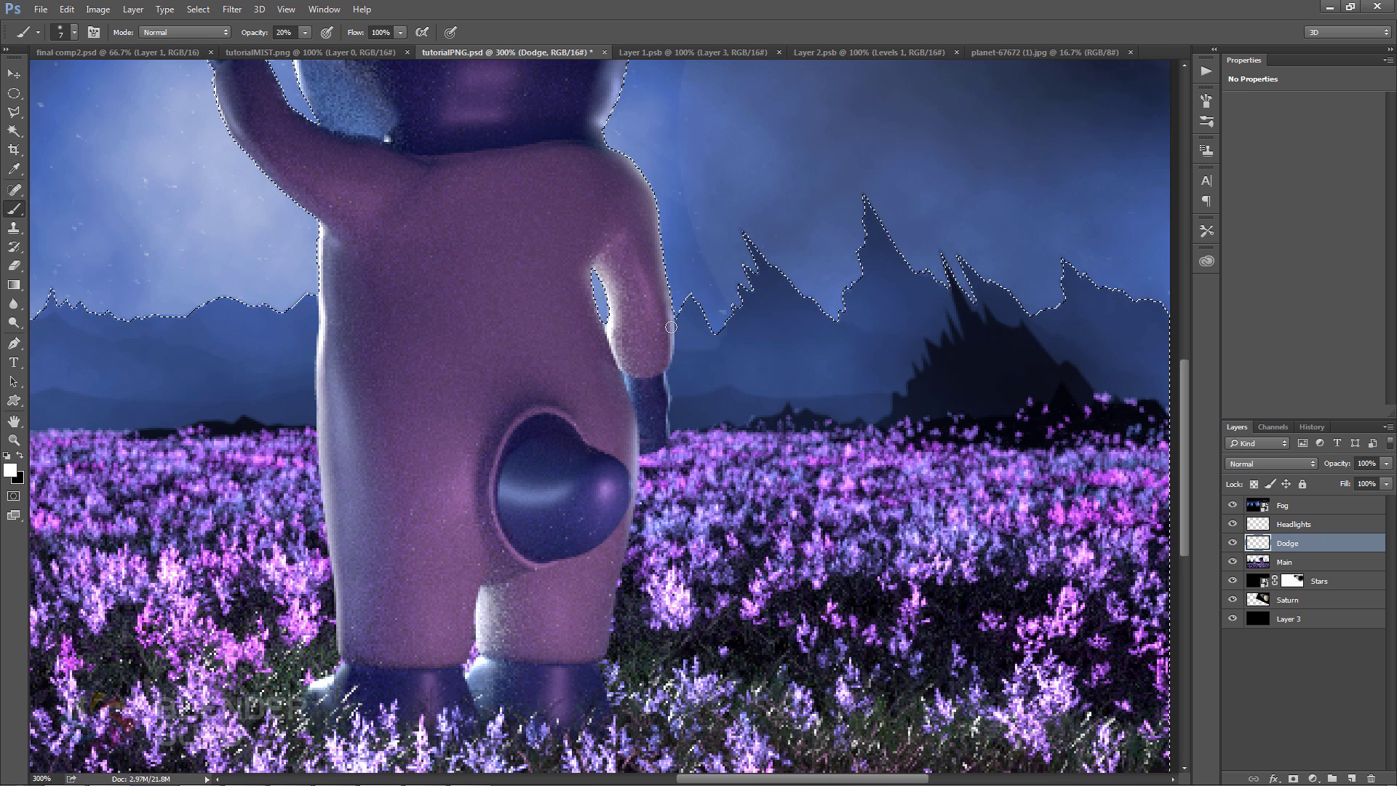
{"action": "left_click_drag", "start_coordinate": [669, 362], "coordinate": [664, 432]}
{"action": "key", "text": "ctrl+z"}
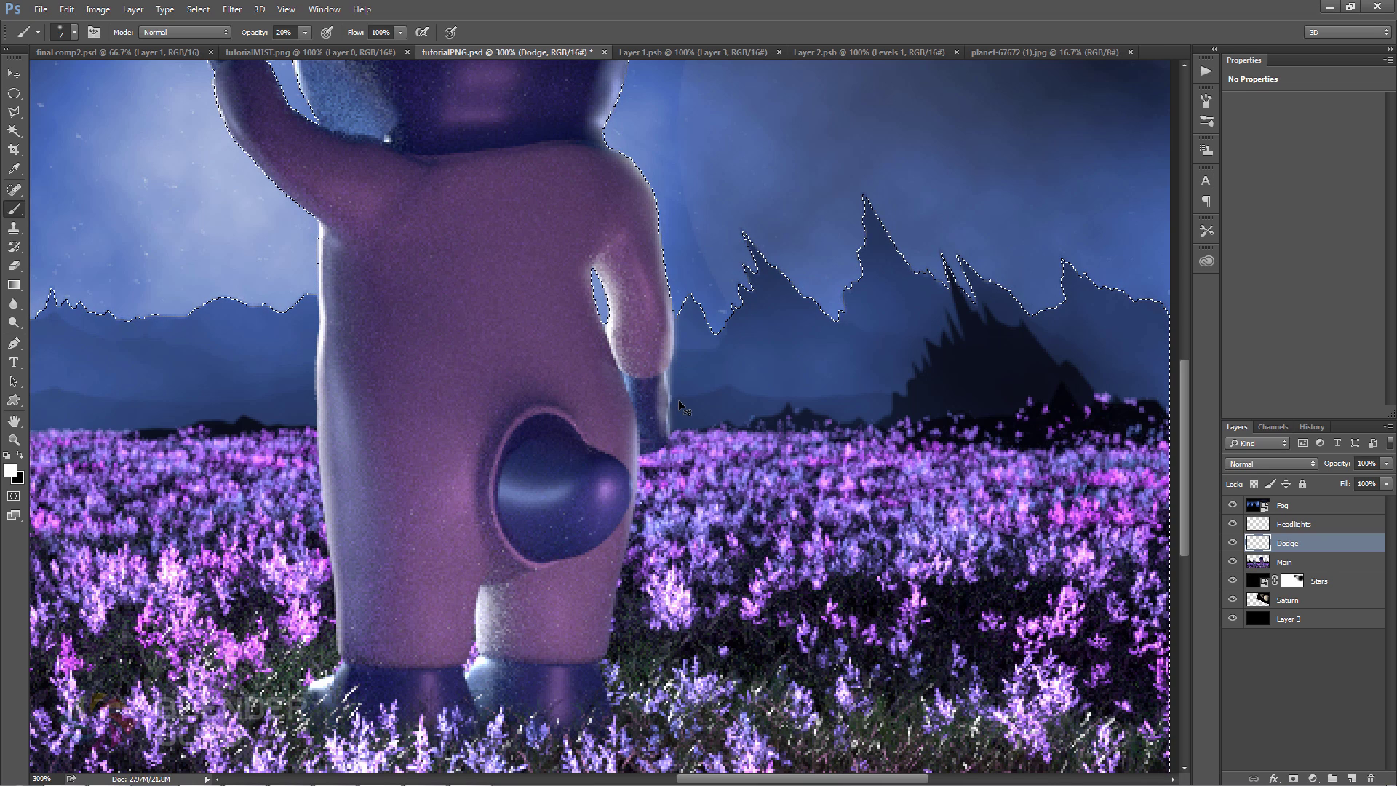
Paint a fine white rim on the fingers of the alien's raised hand and along the helmet's visor side
{"action": "left_click_drag", "start_coordinate": [576, 303], "coordinate": [726, 358]}
{"action": "left_click_drag", "start_coordinate": [511, 176], "coordinate": [701, 340]}
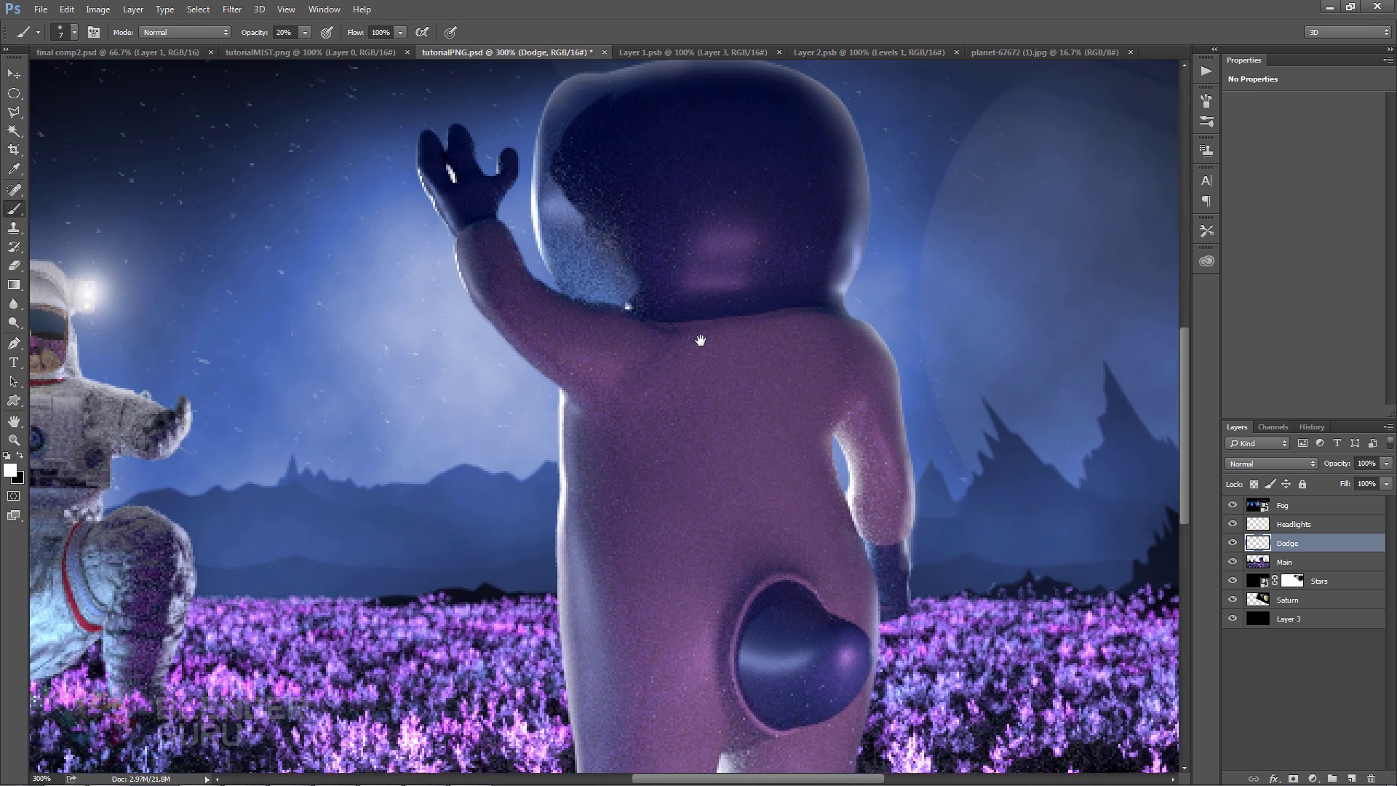
{"action": "key", "text": "bracketright"}
{"action": "key", "text": "bracketright"}
{"action": "key", "text": "bracketright"}
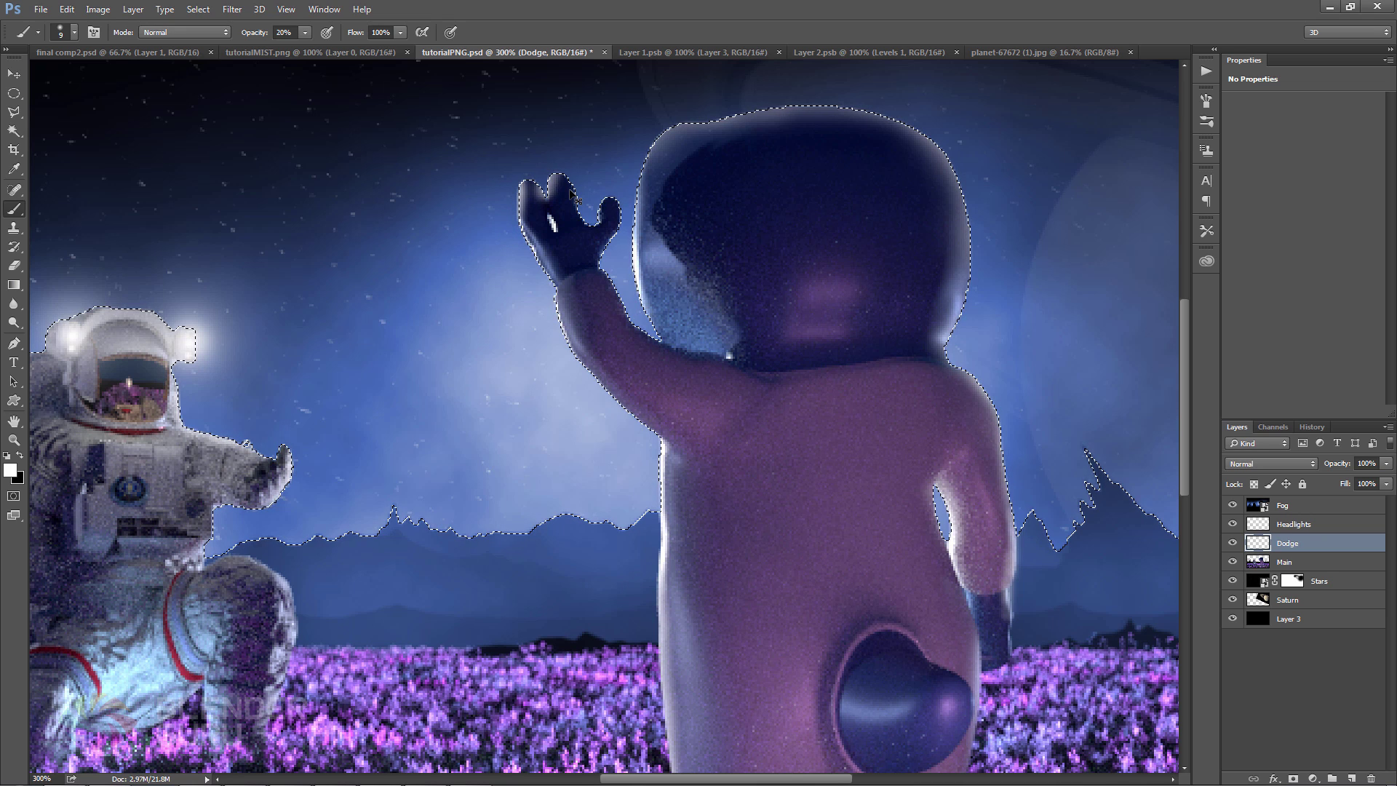
{"action": "key", "text": "bracketleft"}
{"action": "key", "text": "bracketleft"}
{"action": "key", "text": "bracketleft"}
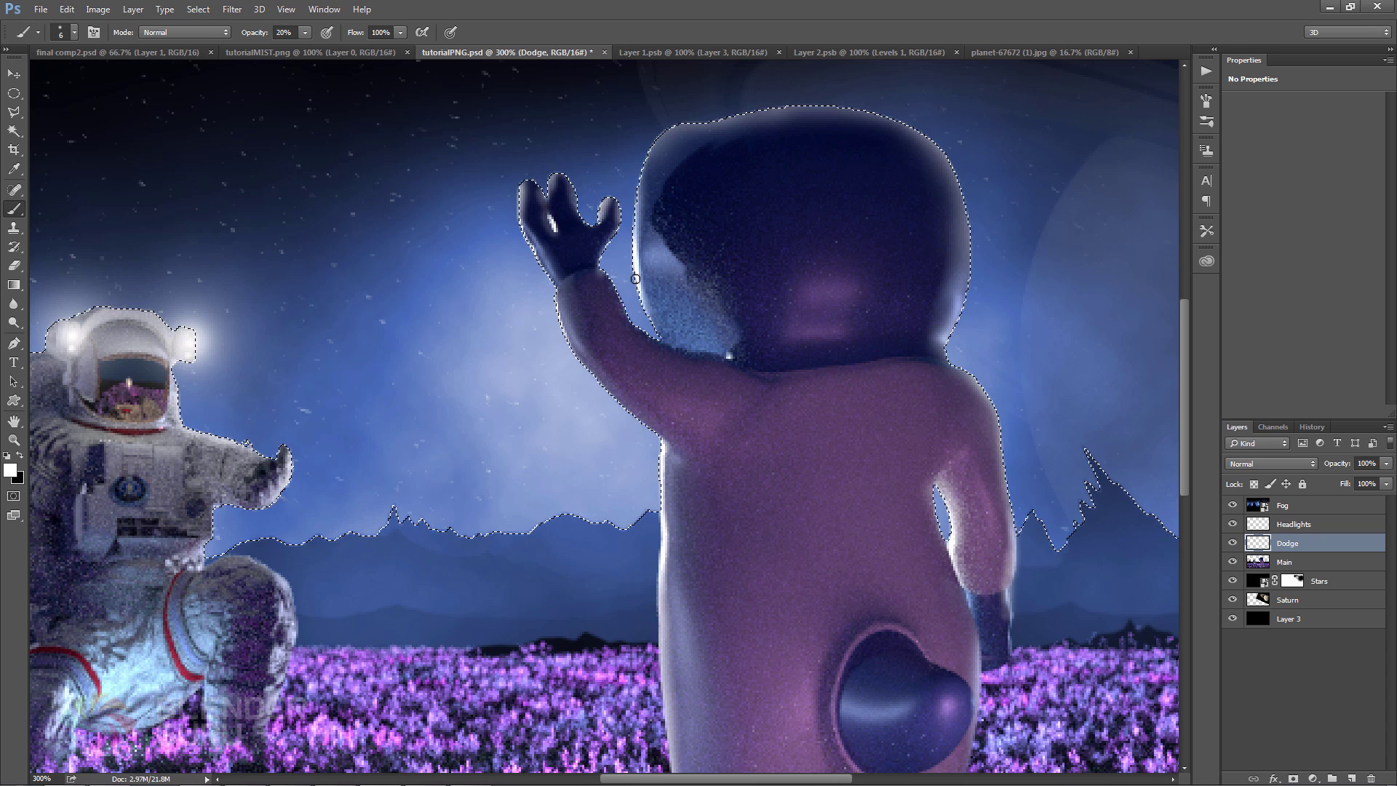
Lighten the left side of the alien's body on the Main layer with the Dodge tool, using Midtones at 50% exposure
{"action": "key", "text": "ctrl+d"}
{"action": "left_click_drag", "start_coordinate": [654, 331], "coordinate": [590, 197]}
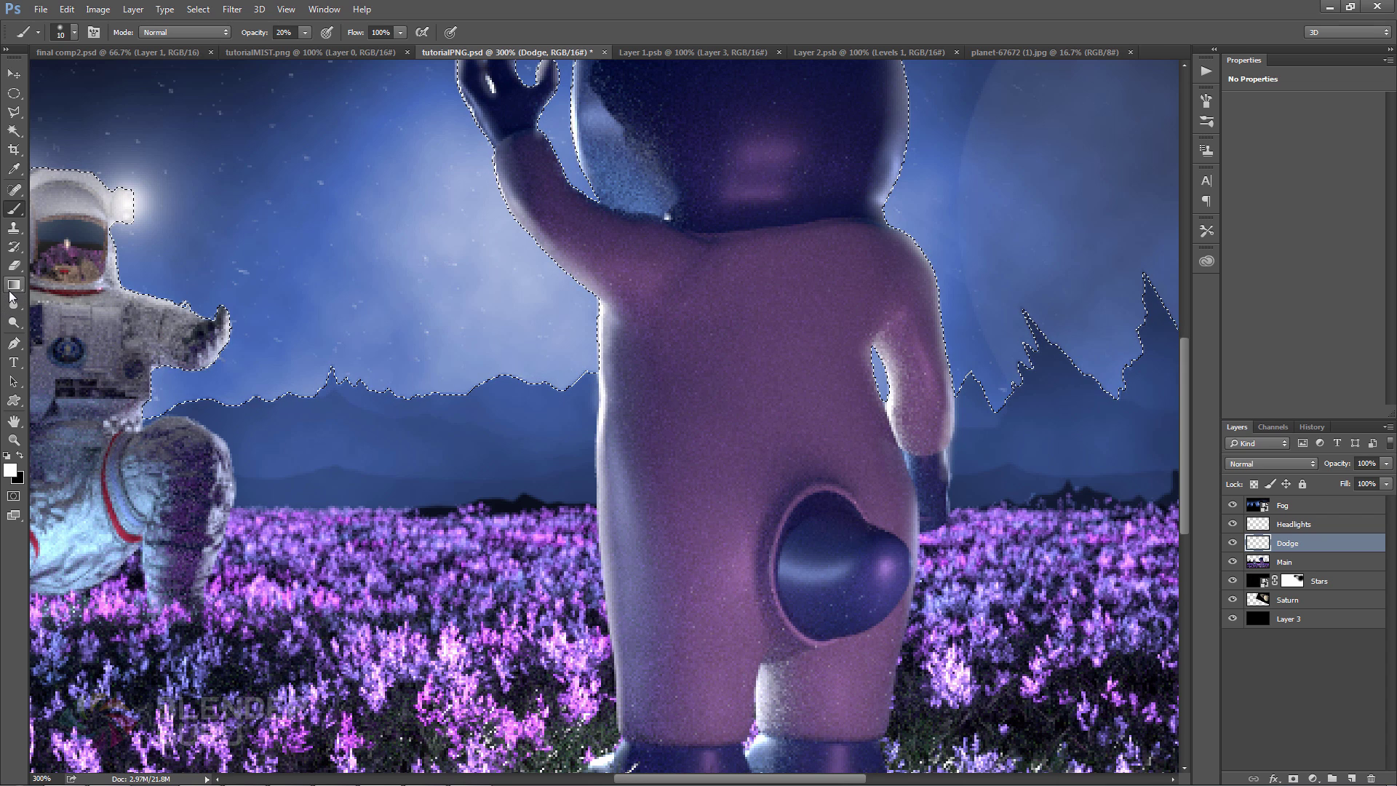
{"action": "left_click", "coordinate": [1271, 563]}
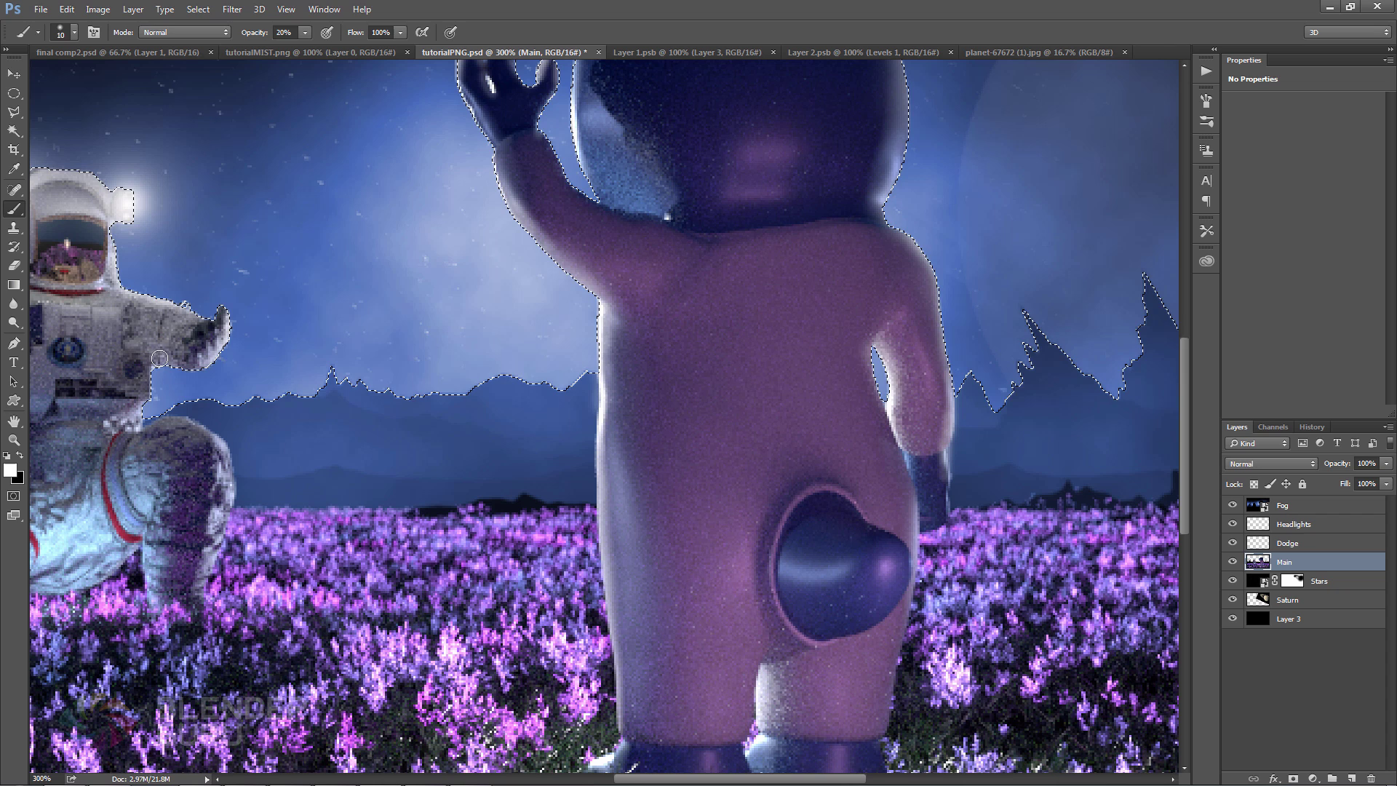
{"action": "left_click", "coordinate": [14, 303]}
{"action": "left_click", "coordinate": [12, 322]}
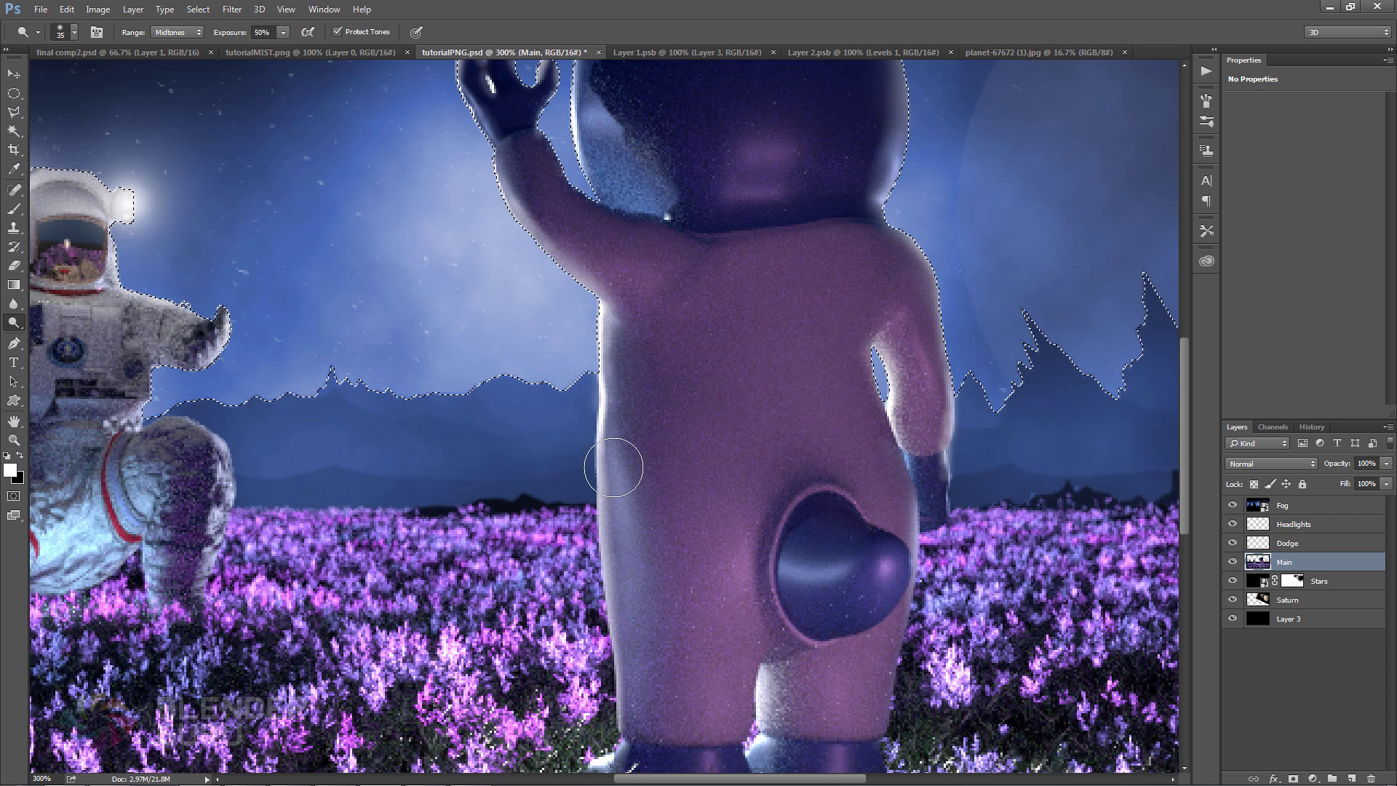
{"action": "mouse_move", "coordinate": [614, 461]}
{"action": "left_mouse_down"}
{"action": "mouse_move", "coordinate": [617, 424]}
{"action": "mouse_move", "coordinate": [625, 618]}
{"action": "left_mouse_up"}
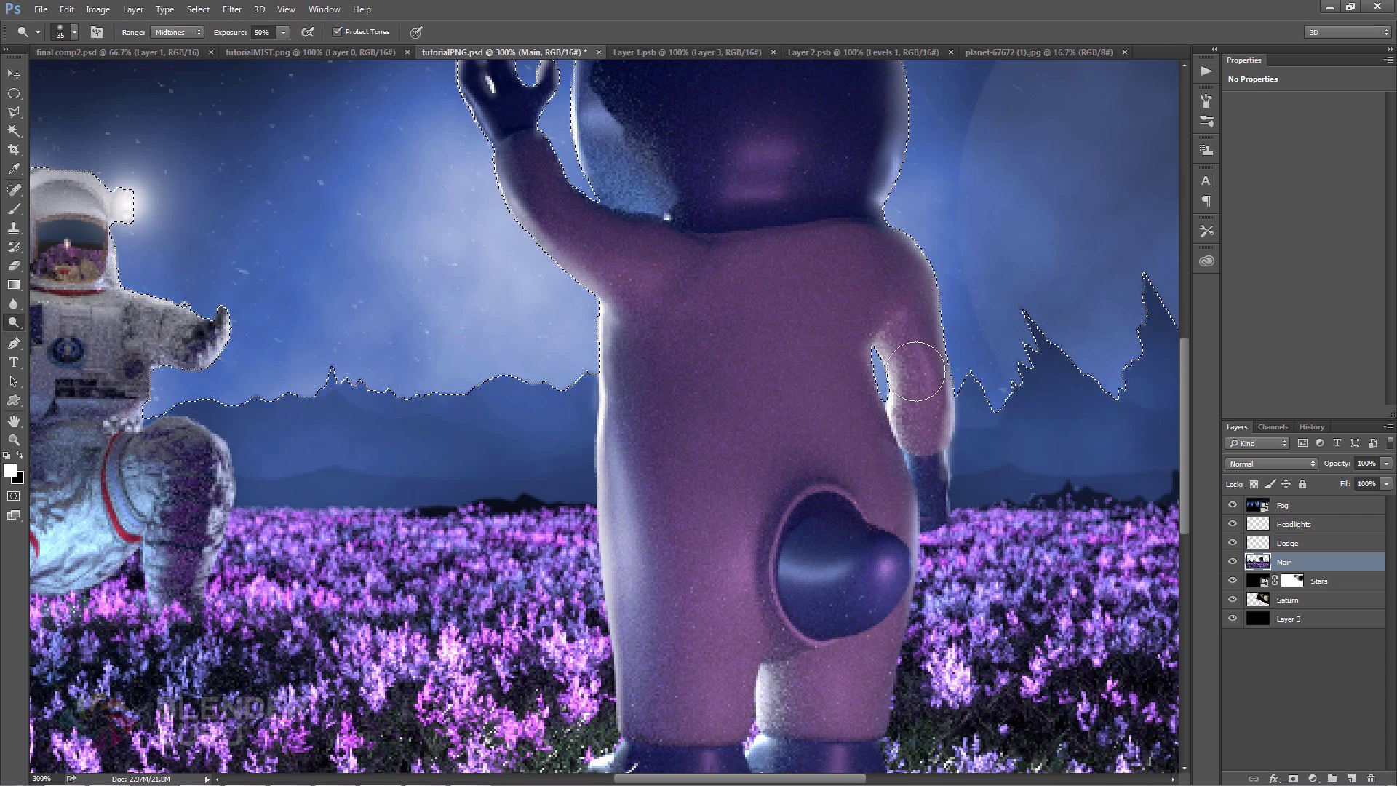
Lighten the outer edge of the astronaut's backpack on the Main layer with the Dodge tool
{"action": "left_click_drag", "start_coordinate": [925, 147], "coordinate": [893, 312]}
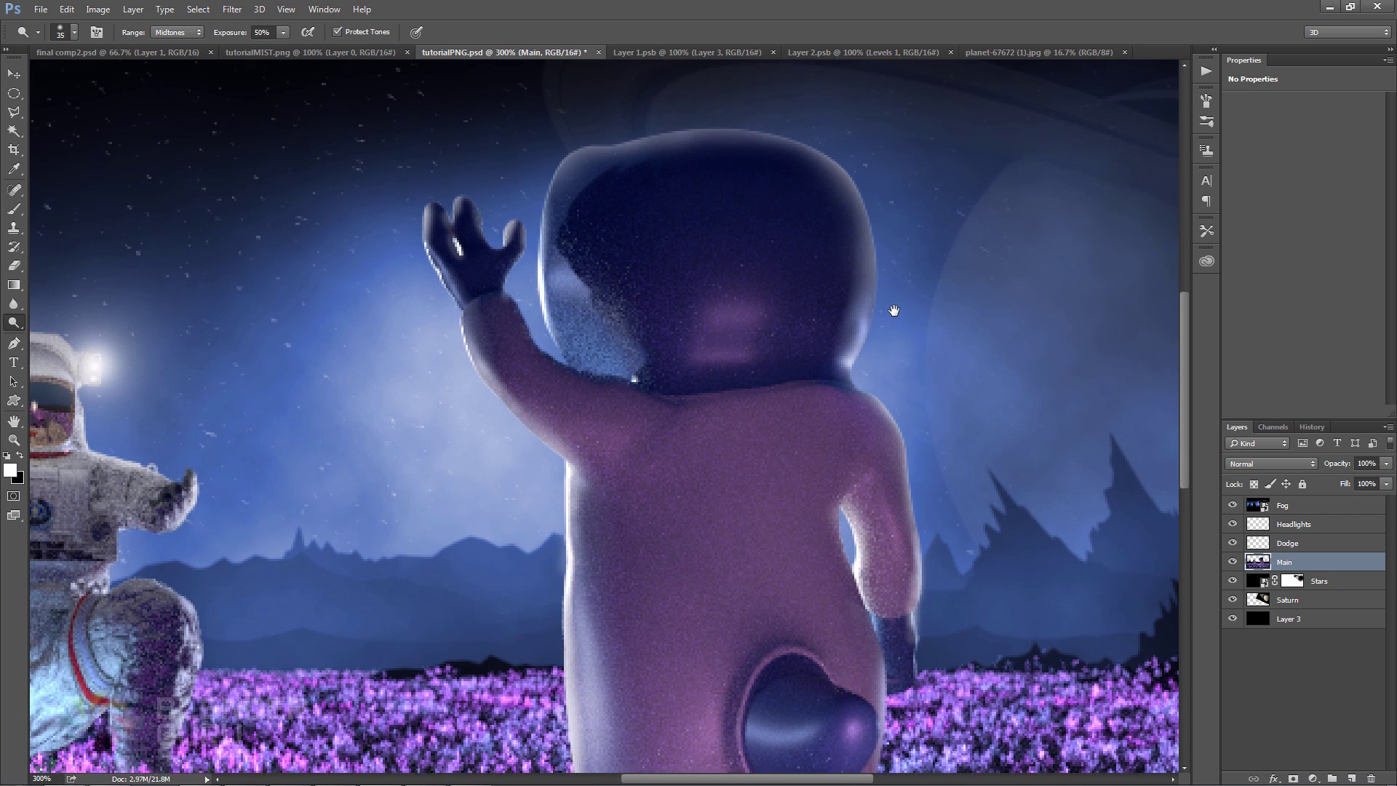
{"action": "mouse_move", "coordinate": [852, 171]}
{"action": "left_mouse_down"}
{"action": "mouse_move", "coordinate": [858, 281]}
{"action": "mouse_move", "coordinate": [855, 172]}
{"action": "mouse_move", "coordinate": [689, 143]}
{"action": "mouse_move", "coordinate": [536, 190]}
{"action": "mouse_move", "coordinate": [537, 251]}
{"action": "left_mouse_up"}
{"action": "key", "text": "ctrl+minus"}
{"action": "key", "text": "ctrl+minus"}
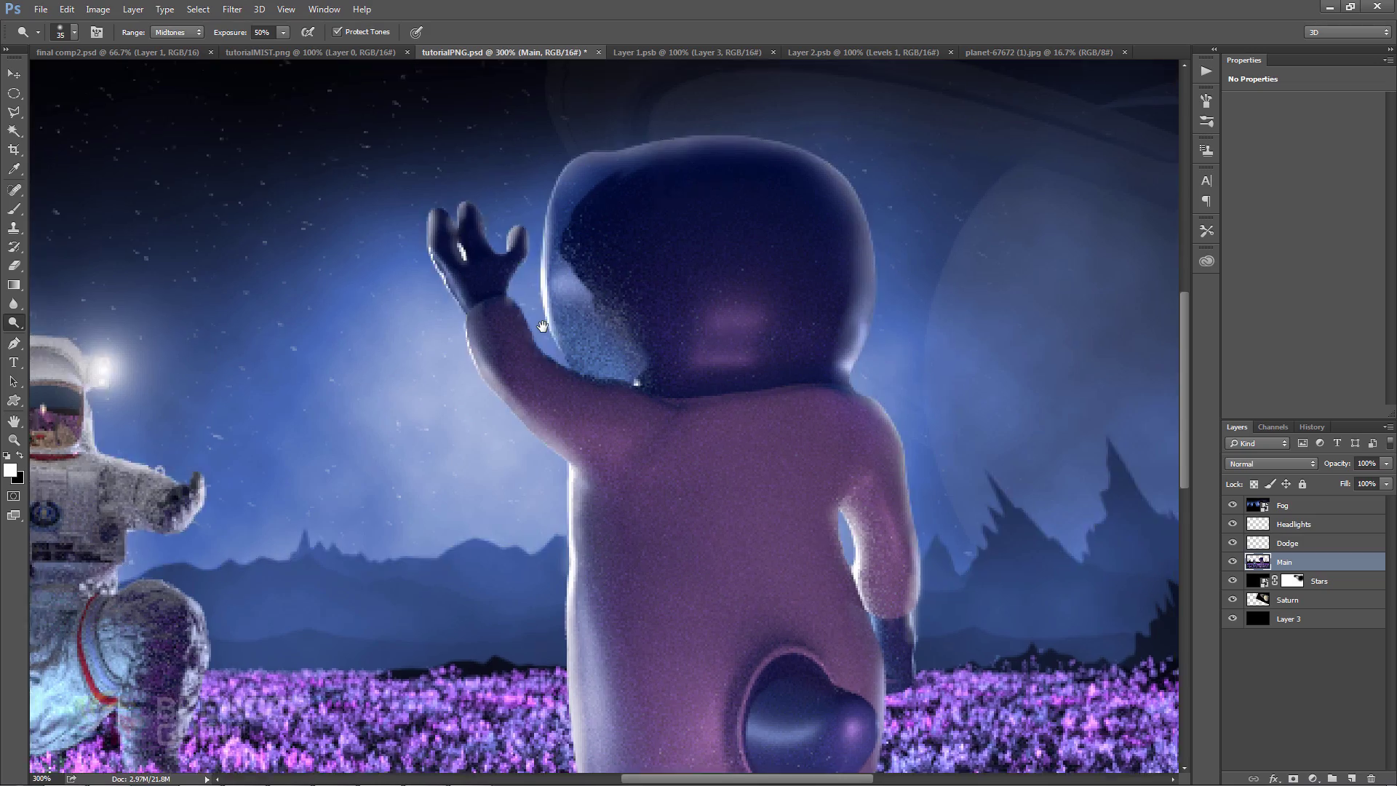
{"action": "key", "text": "ctrl+plus"}
{"action": "key", "text": "ctrl+plus"}
{"action": "left_click_drag", "start_coordinate": [510, 330], "coordinate": [661, 240]}
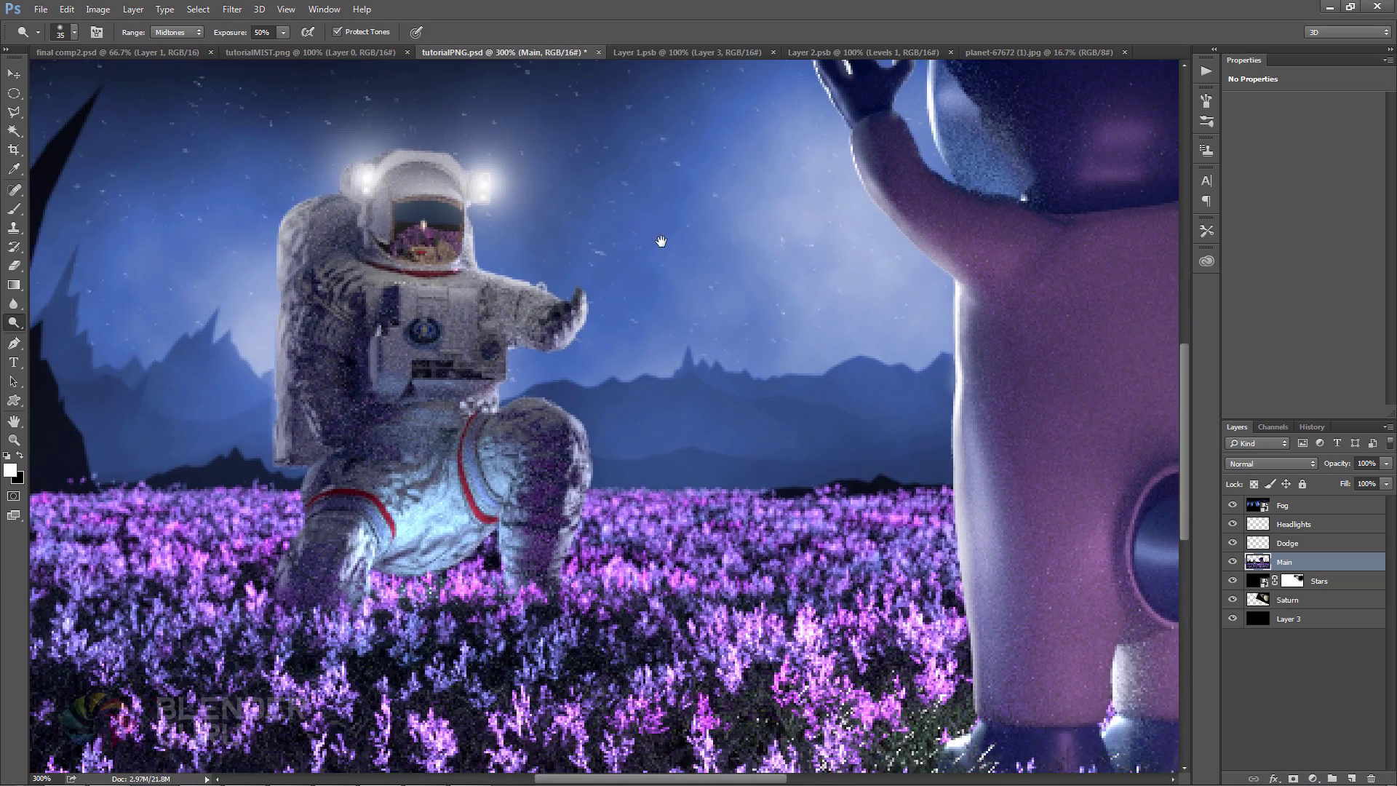
{"action": "left_click_drag", "start_coordinate": [538, 294], "coordinate": [698, 273]}
{"action": "key", "text": "ctrl+plus"}
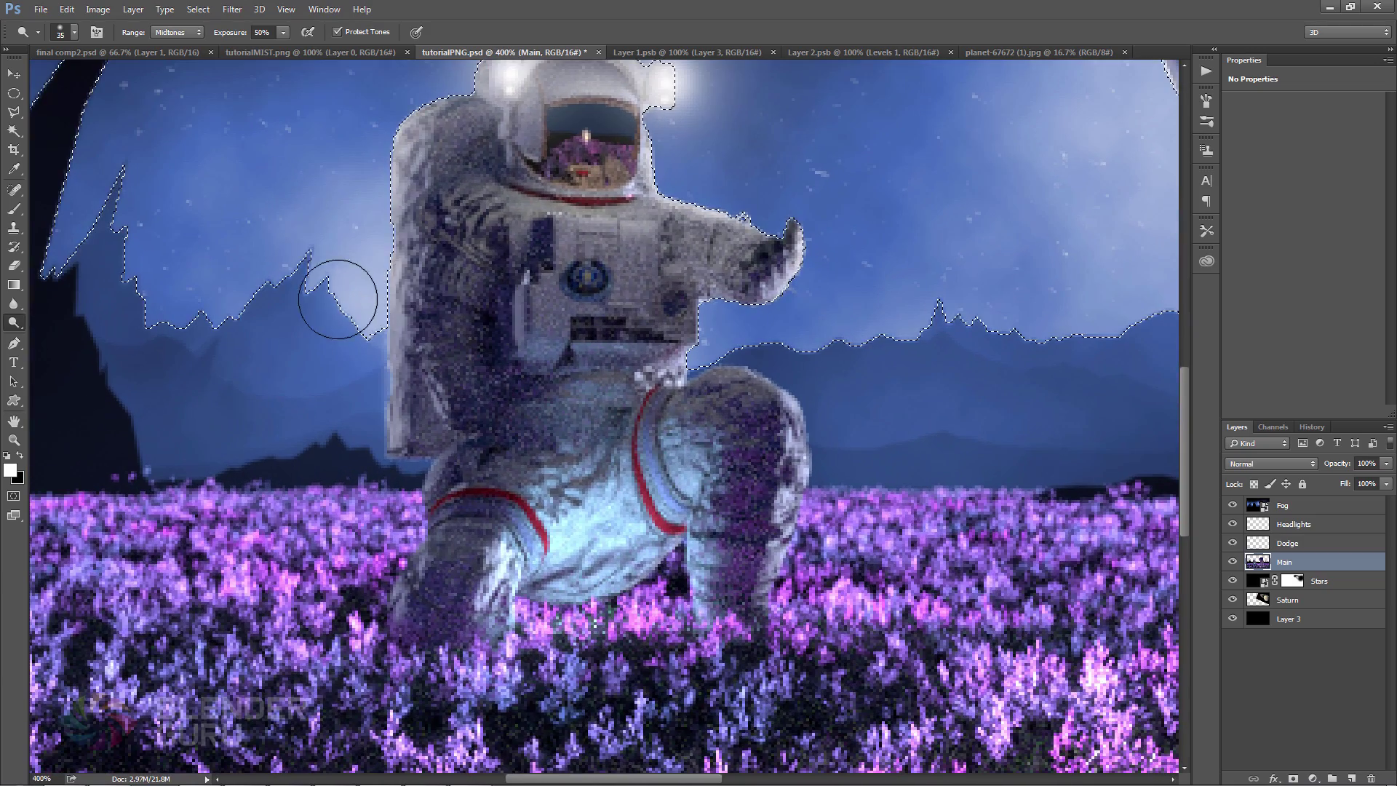
{"action": "mouse_move", "coordinate": [398, 218]}
{"action": "left_mouse_down"}
{"action": "mouse_move", "coordinate": [409, 155]}
{"action": "mouse_move", "coordinate": [439, 107]}
{"action": "left_mouse_up"}
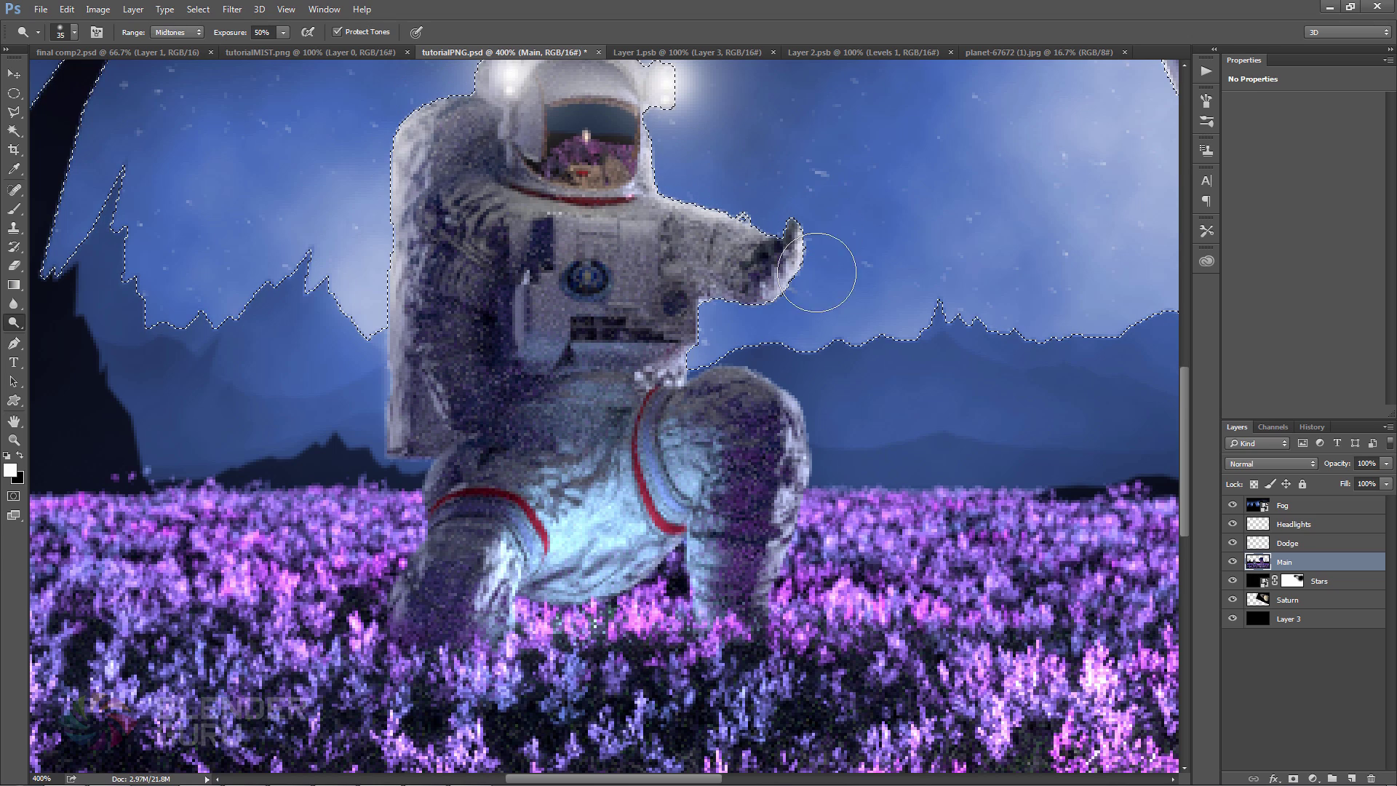
Lighten the astronaut's raised knee and shin, rear thigh and lower backpack edge with a smaller Dodge brush
{"action": "left_click_drag", "start_coordinate": [748, 193], "coordinate": [661, 163]}
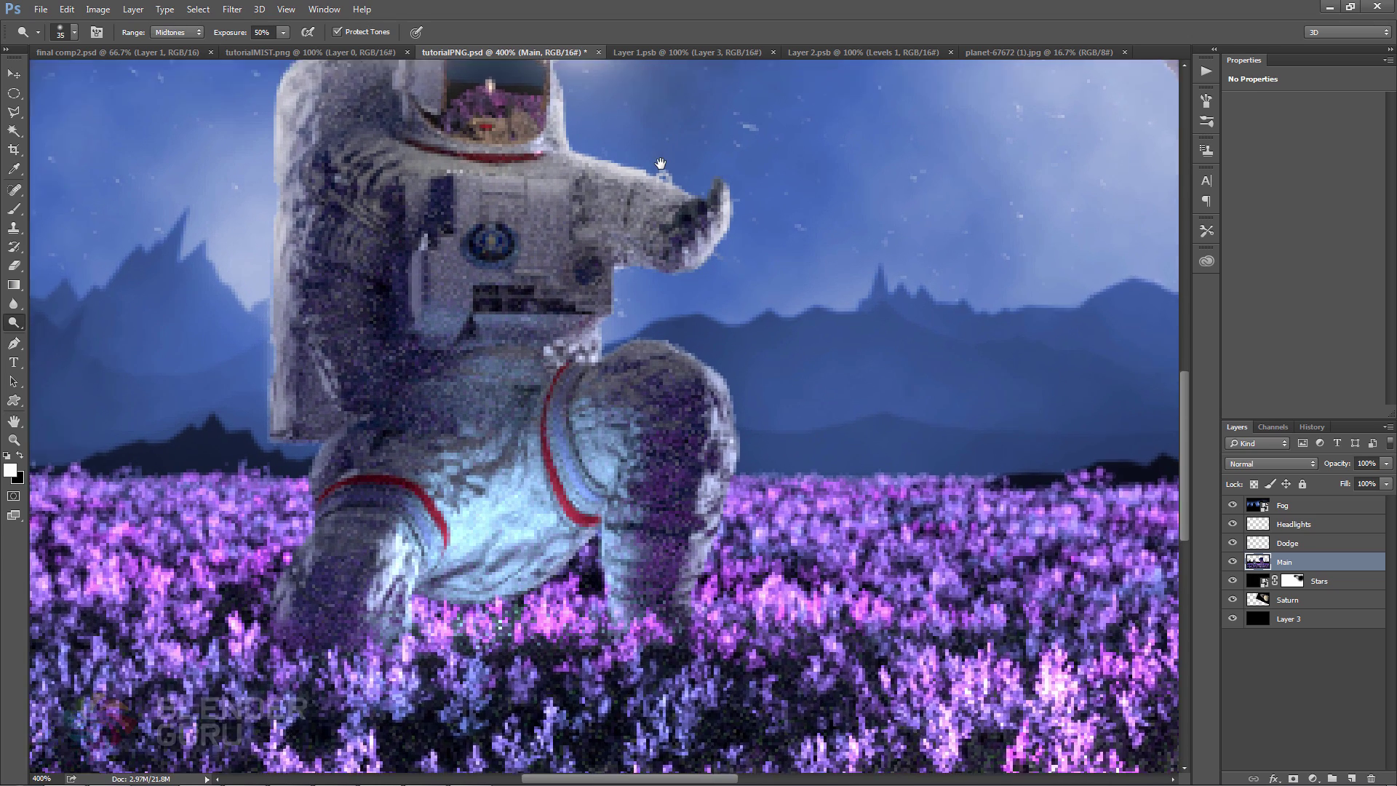
{"action": "key", "text": "ctrl+plus"}
{"action": "key", "text": "bracketleft"}
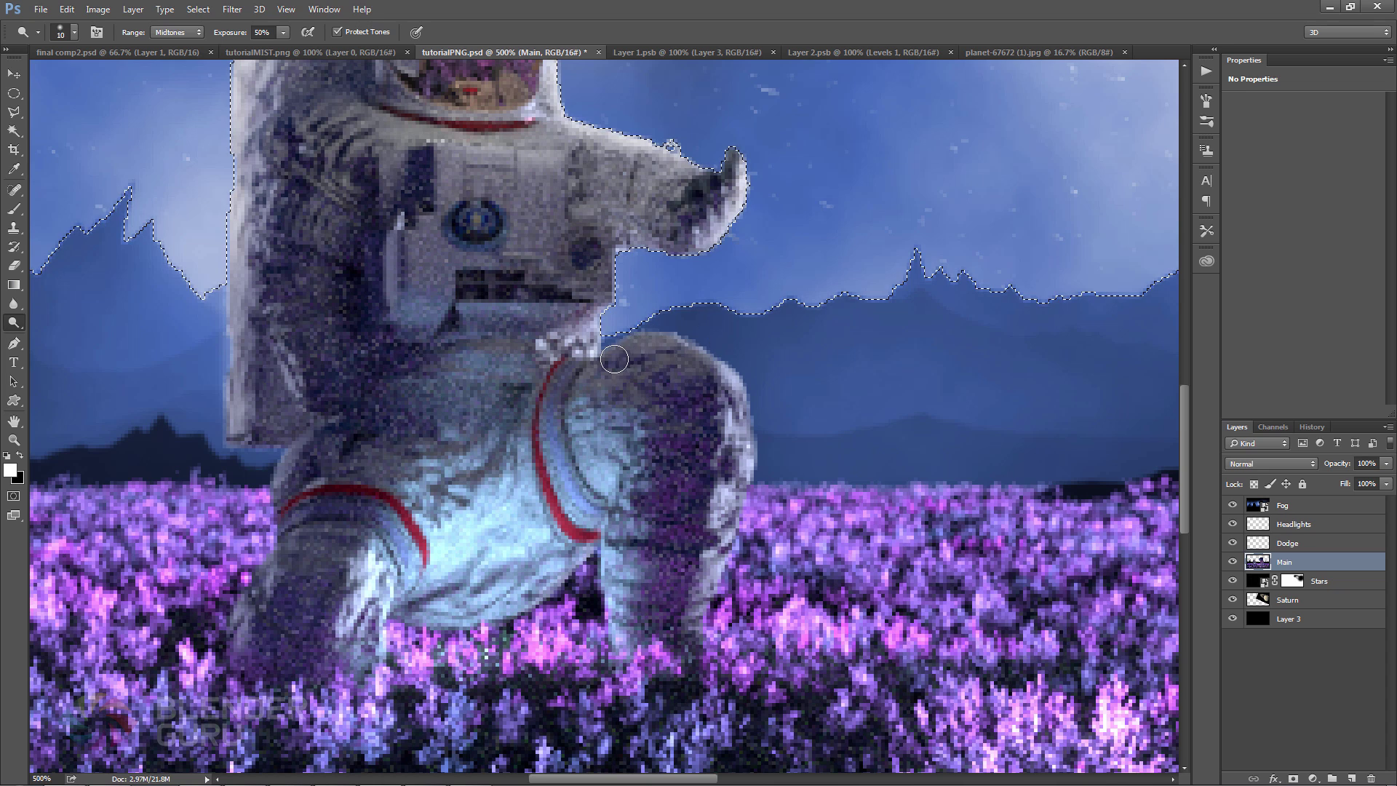
{"action": "mouse_move", "coordinate": [646, 343]}
{"action": "left_mouse_down"}
{"action": "mouse_move", "coordinate": [691, 357]}
{"action": "mouse_move", "coordinate": [737, 398]}
{"action": "mouse_move", "coordinate": [715, 590]}
{"action": "left_mouse_up"}
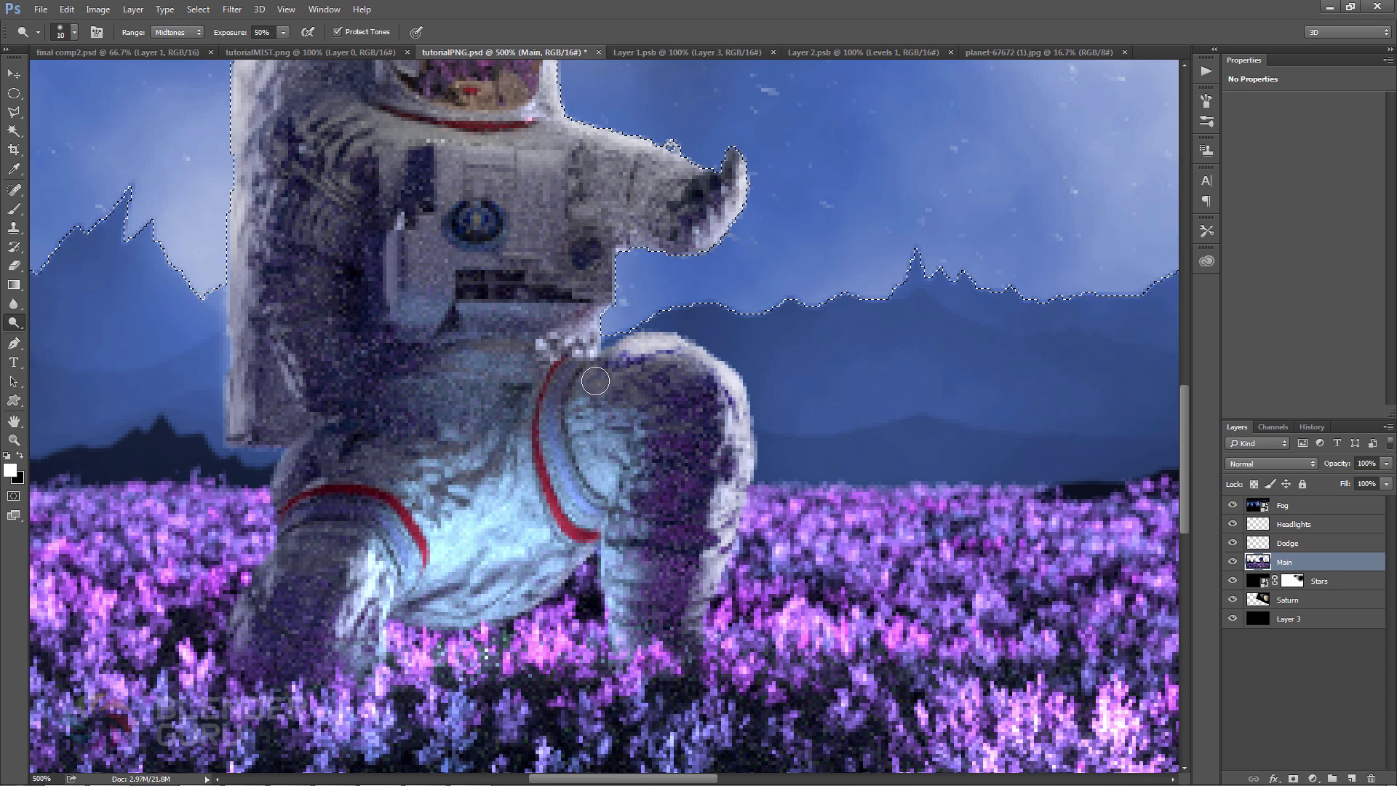
{"action": "key", "text": "bracketright"}
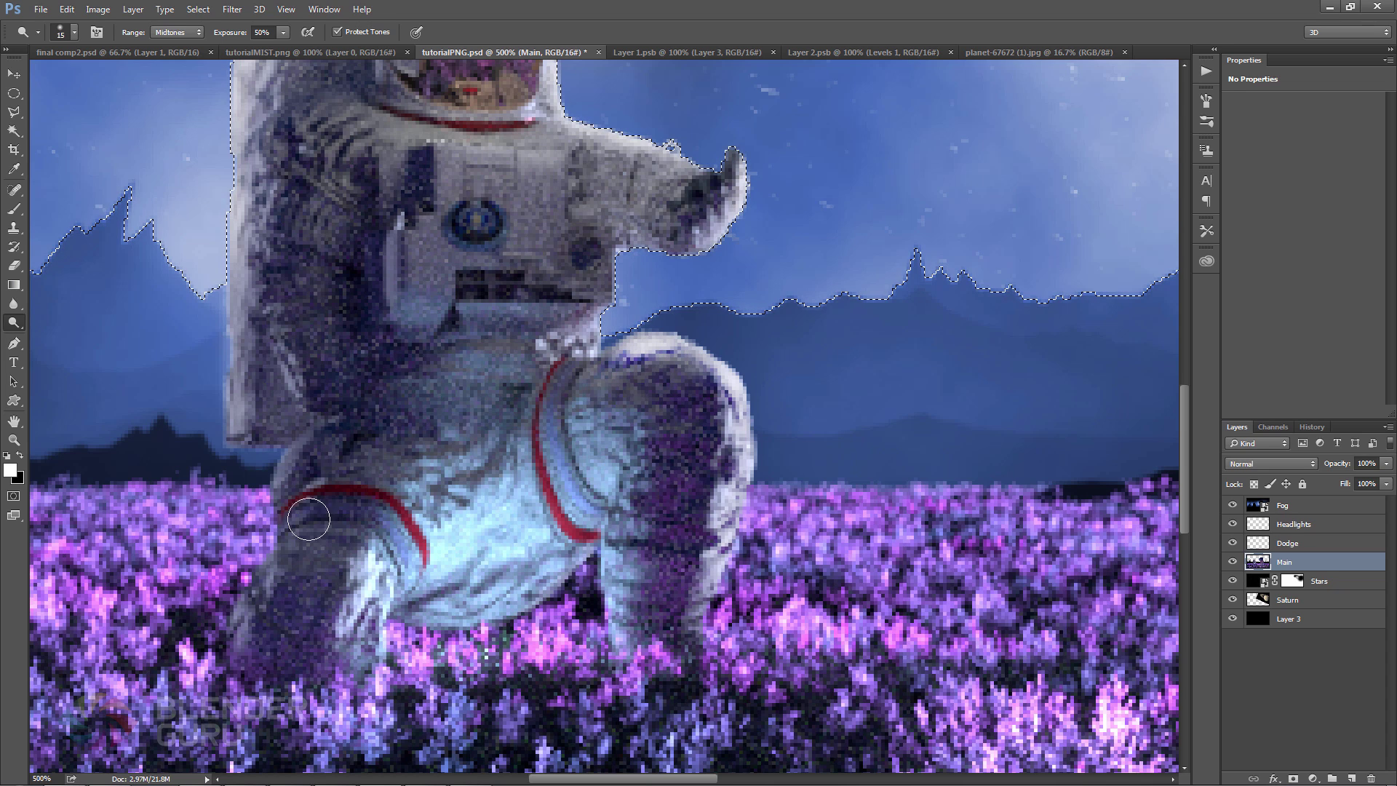
{"action": "mouse_move", "coordinate": [282, 526]}
{"action": "left_mouse_down"}
{"action": "mouse_move", "coordinate": [262, 641]}
{"action": "mouse_move", "coordinate": [245, 616]}
{"action": "mouse_move", "coordinate": [276, 531]}
{"action": "mouse_move", "coordinate": [282, 434]}
{"action": "left_mouse_up"}
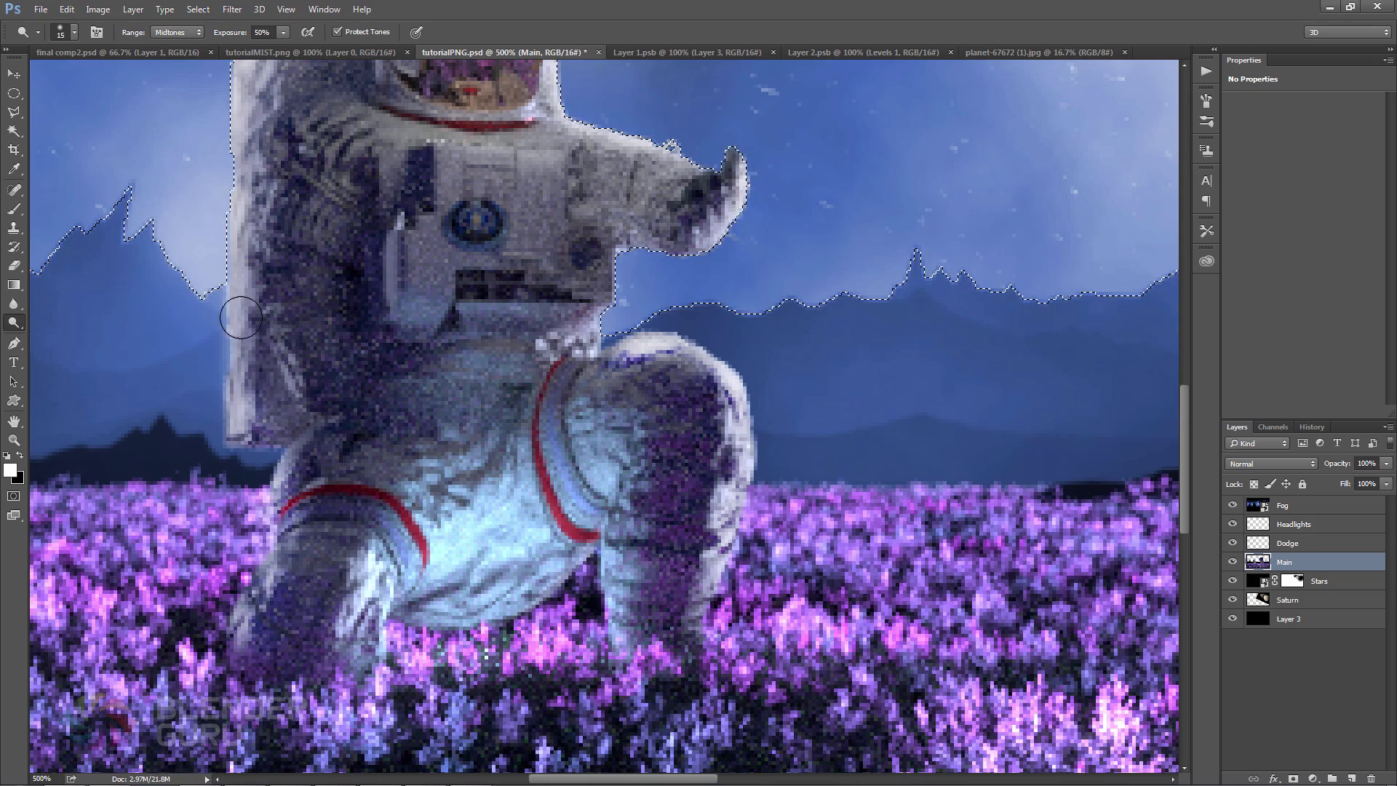
Clear the selection and review the lightened characters in the whole composite at 100% zoom
{"action": "key", "text": "ctrl+d"}
{"action": "key", "text": "ctrl+minus"}
{"action": "key", "text": "ctrl+minus"}
{"action": "key", "text": "ctrl+minus"}
{"action": "key", "text": "ctrl+minus"}
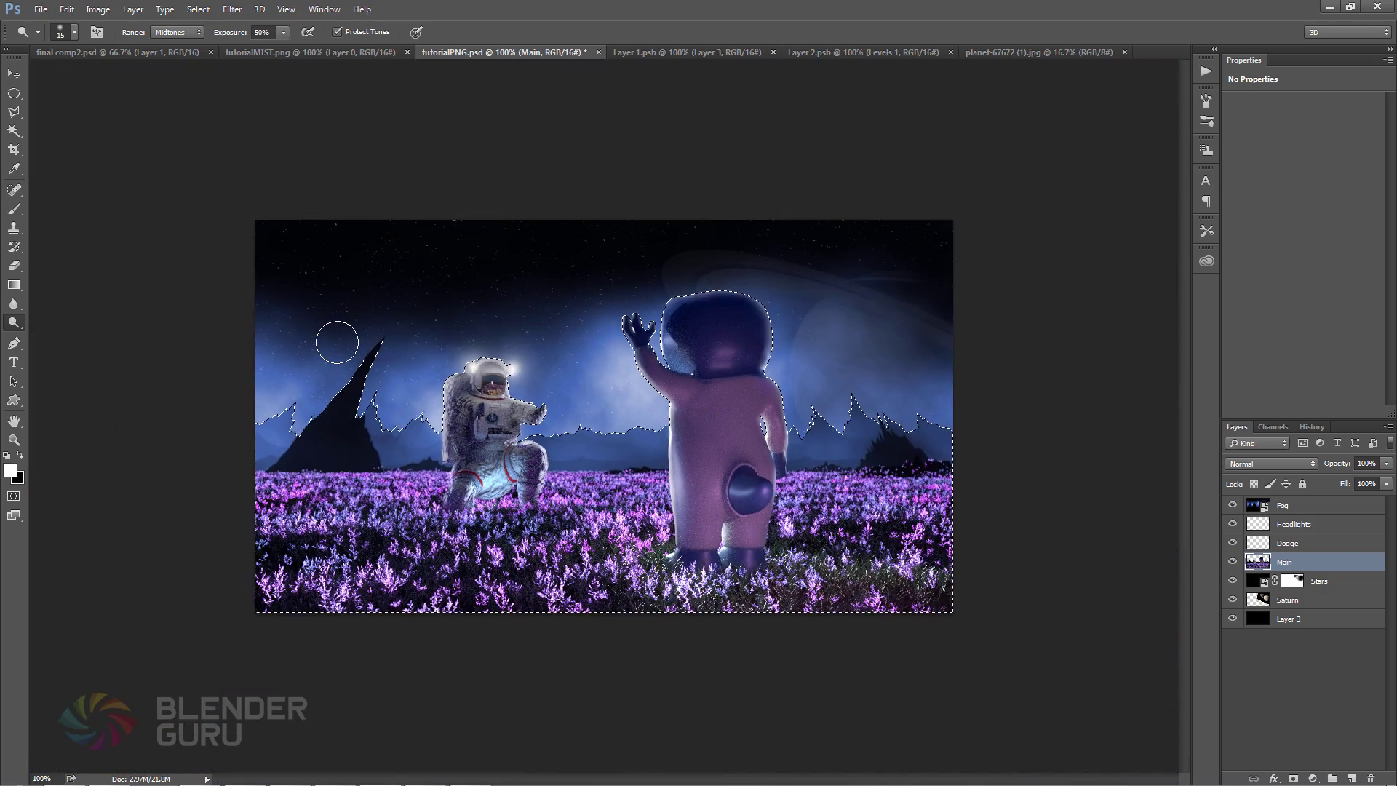
{"action": "key", "text": "ctrl+plus"}
{"action": "key", "text": "ctrl+minus"}
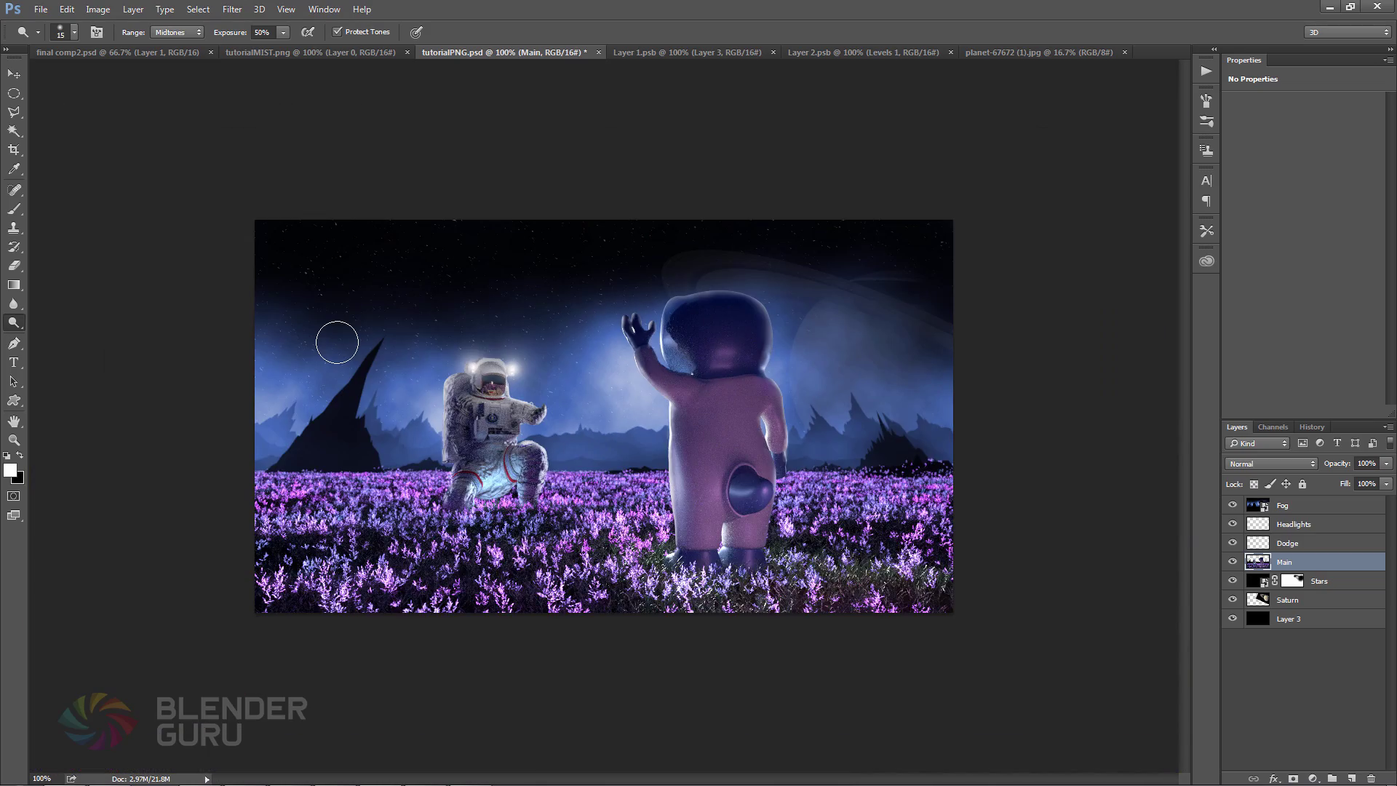
Load Main's outline as a selection, lighten the edge of the alien's raised hand and wrist, and deselect
{"action": "key", "text": "ctrl+plus"}
{"action": "key", "text": "ctrl+plus"}
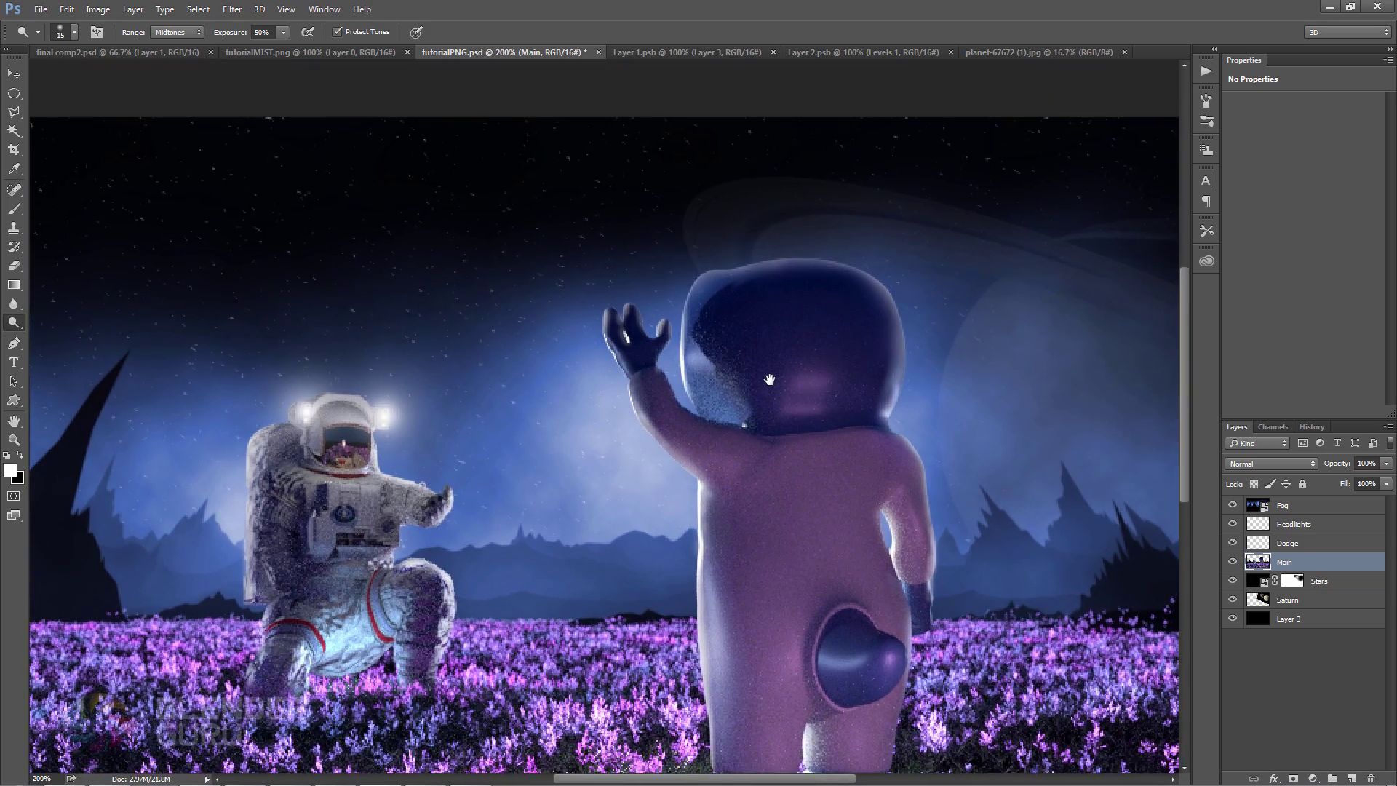
{"action": "key", "text": "ctrl+plus"}
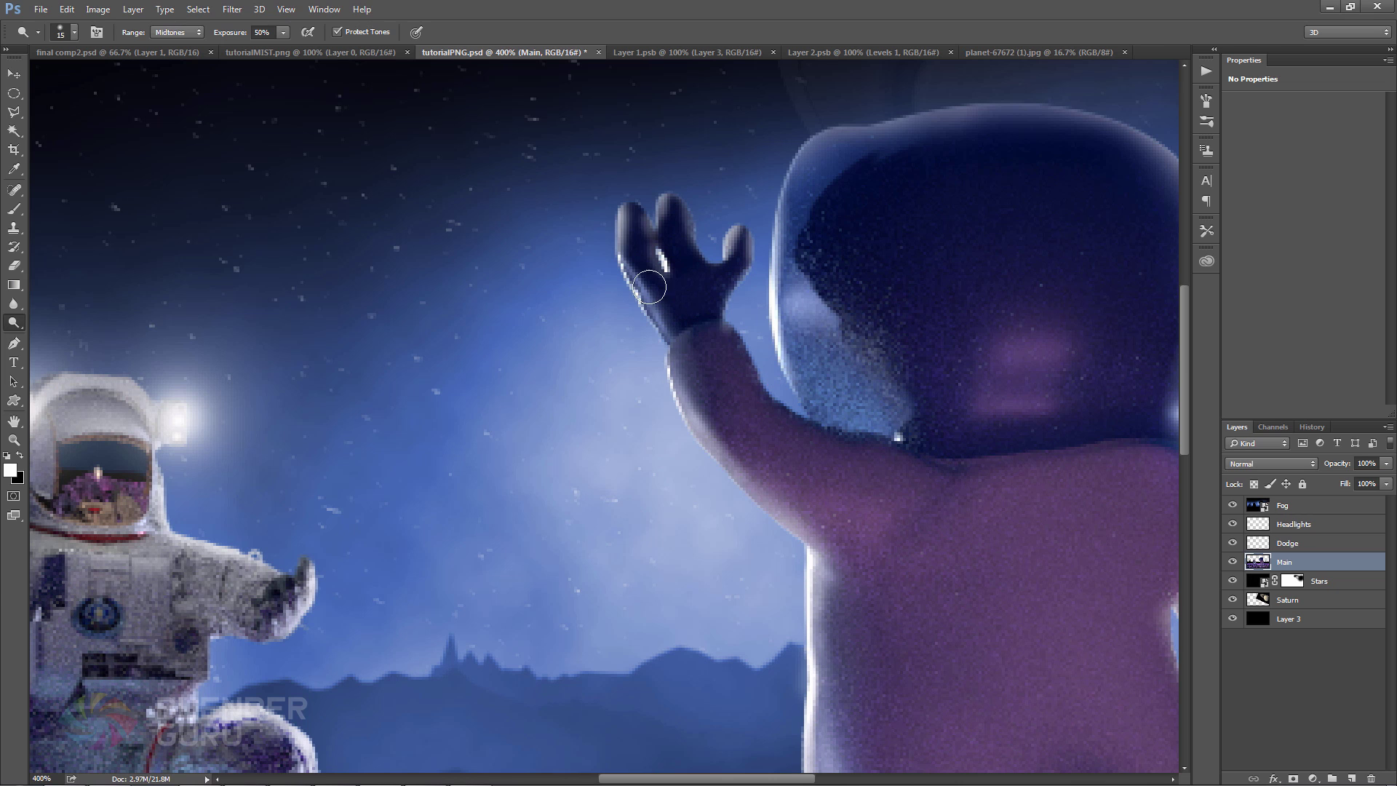
{"action": "left_click", "coordinate": [1259, 560], "text": "ctrl"}
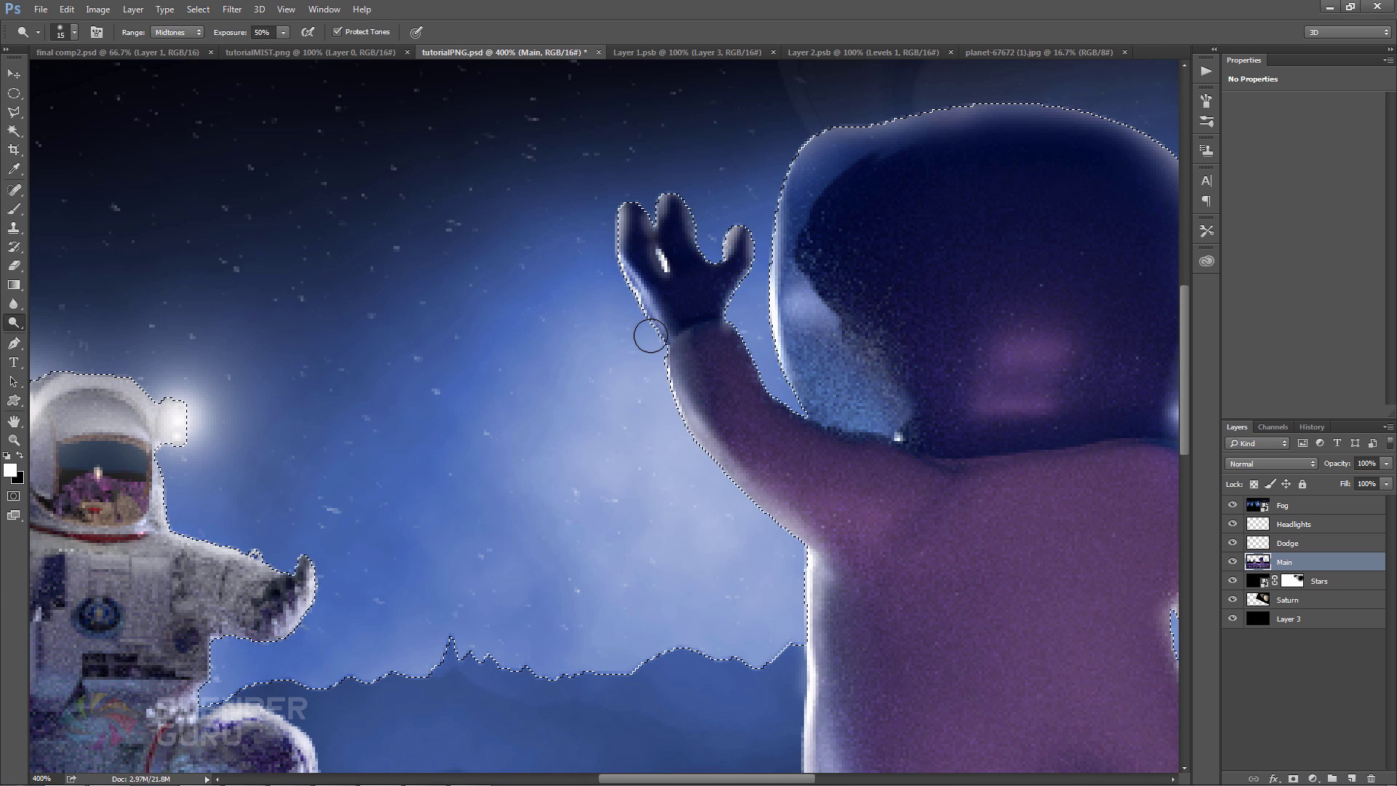
{"action": "key", "text": "ctrl+minus"}
{"action": "key", "text": "ctrl+minus"}
{"action": "key", "text": "ctrl+minus"}
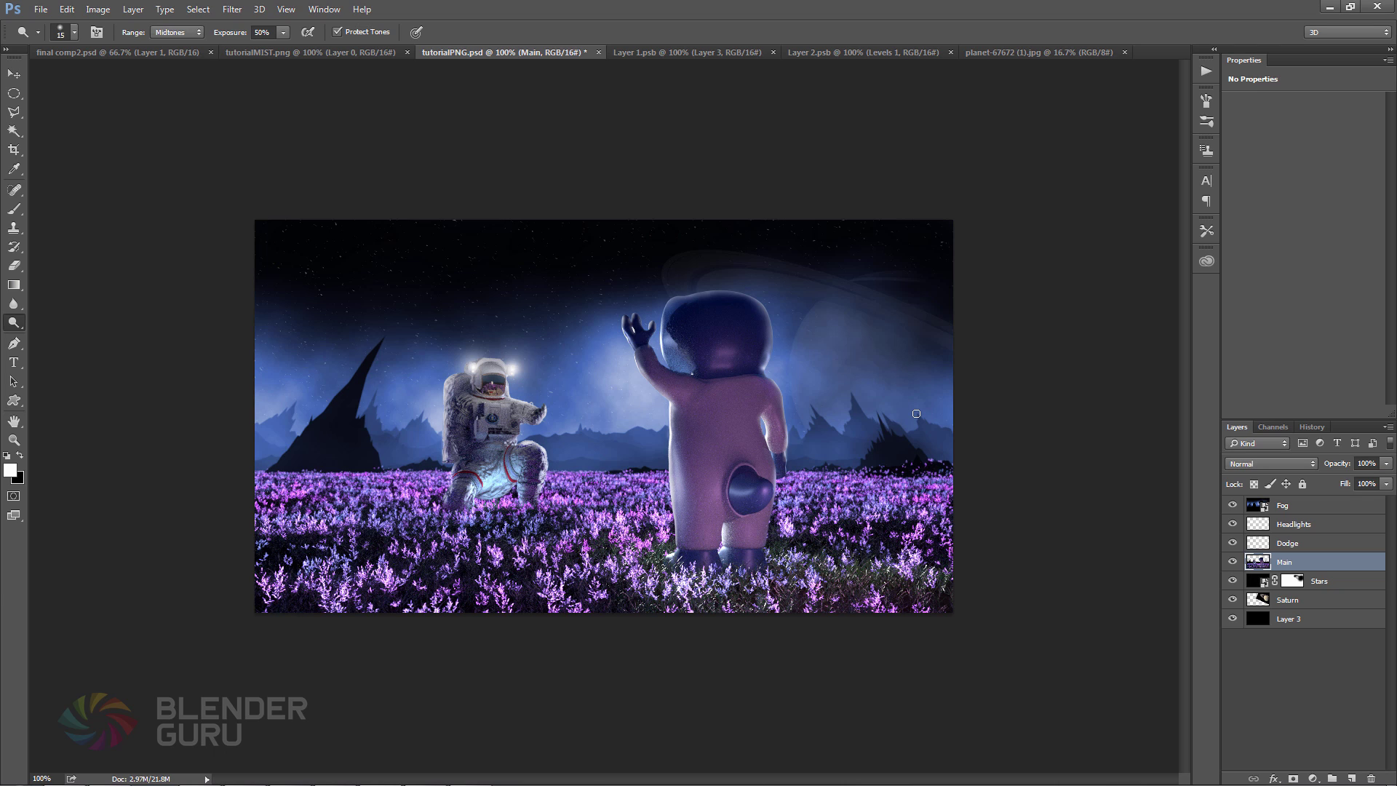
Select all layers from Fog to Layer 3 and compare the composite with the final comp2.psd reference image
{"action": "left_click", "coordinate": [1295, 511]}
{"action": "left_click", "coordinate": [1310, 620], "text": "shift"}
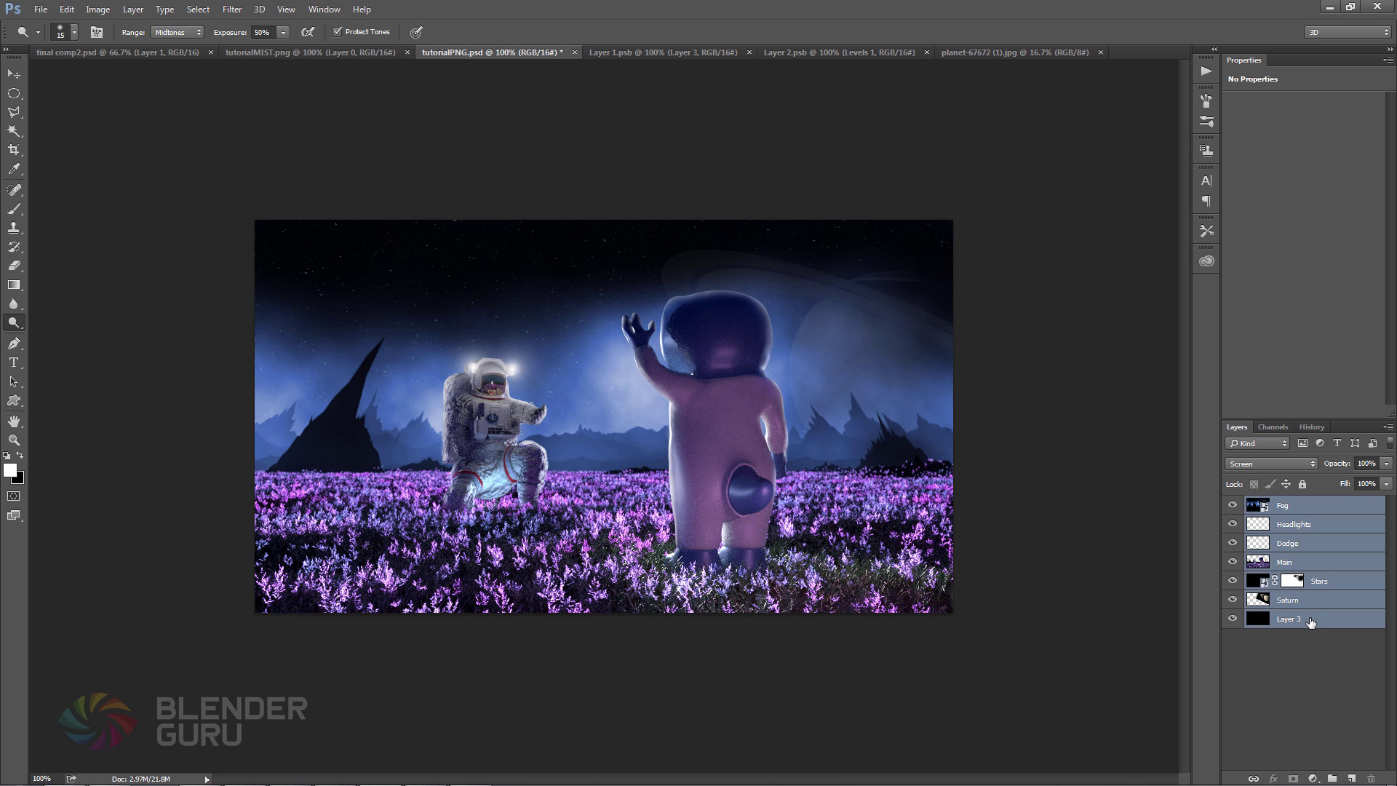
{"action": "left_click", "coordinate": [154, 54]}
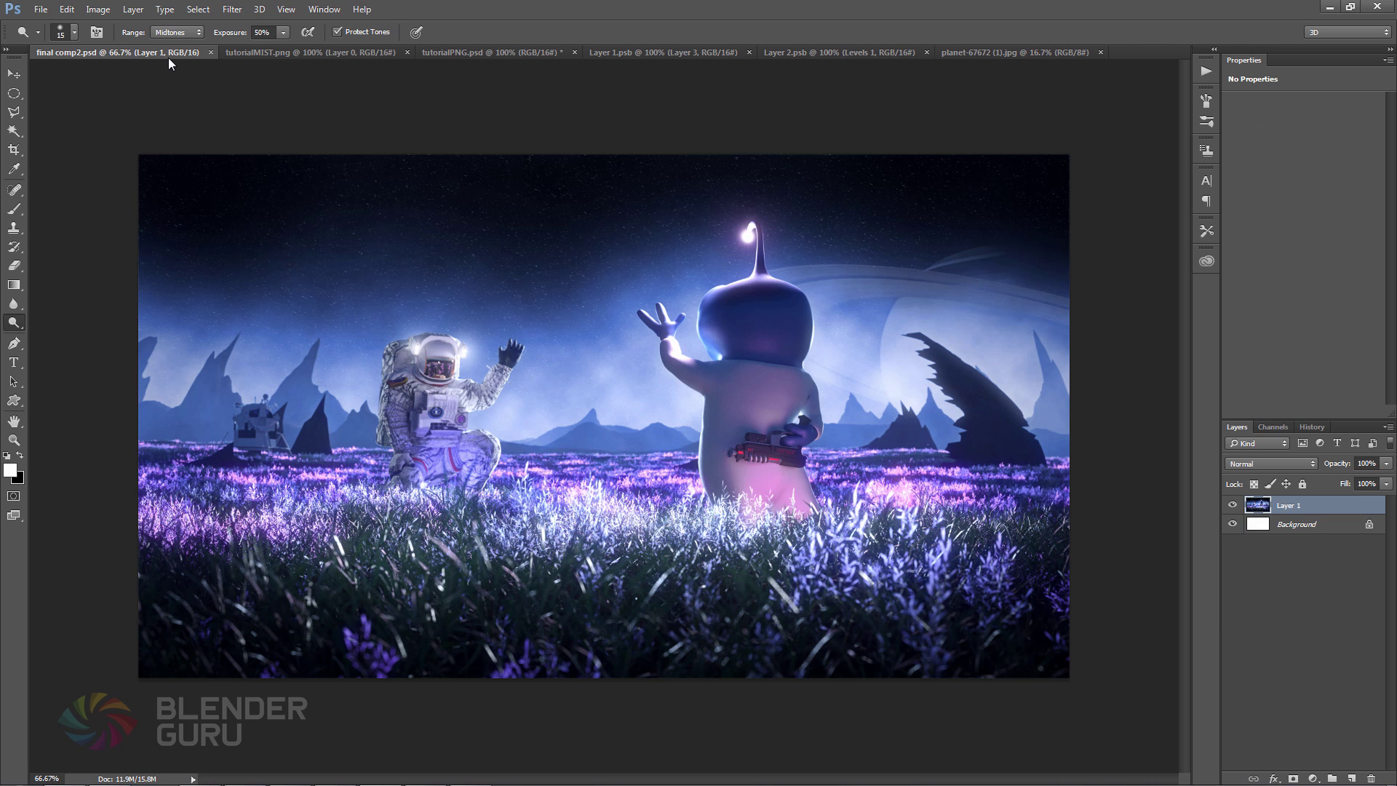
{"action": "left_click", "coordinate": [457, 51]}
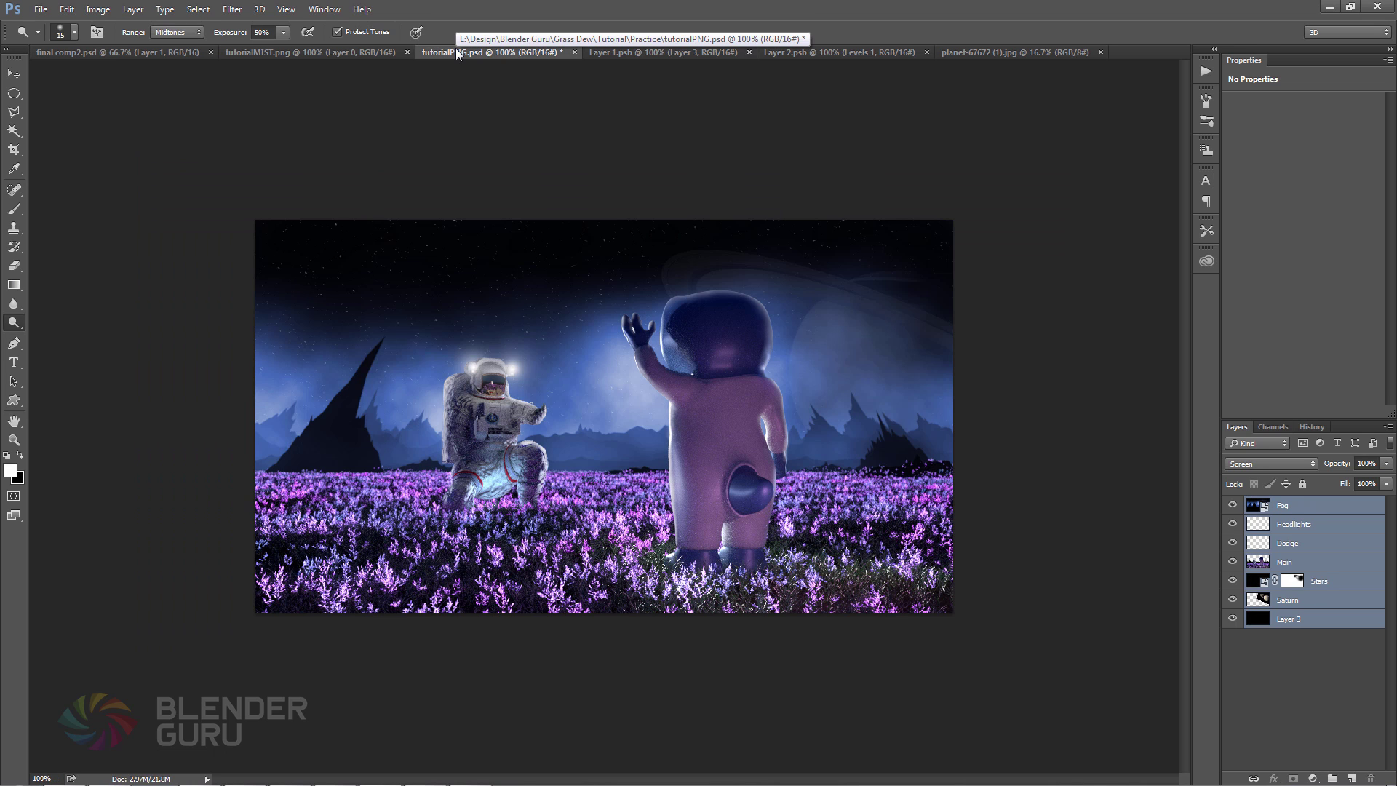
Open the contents of the Fog smart object and select its Hue/Saturation 1 adjustment layer
{"action": "left_click", "coordinate": [1285, 505]}
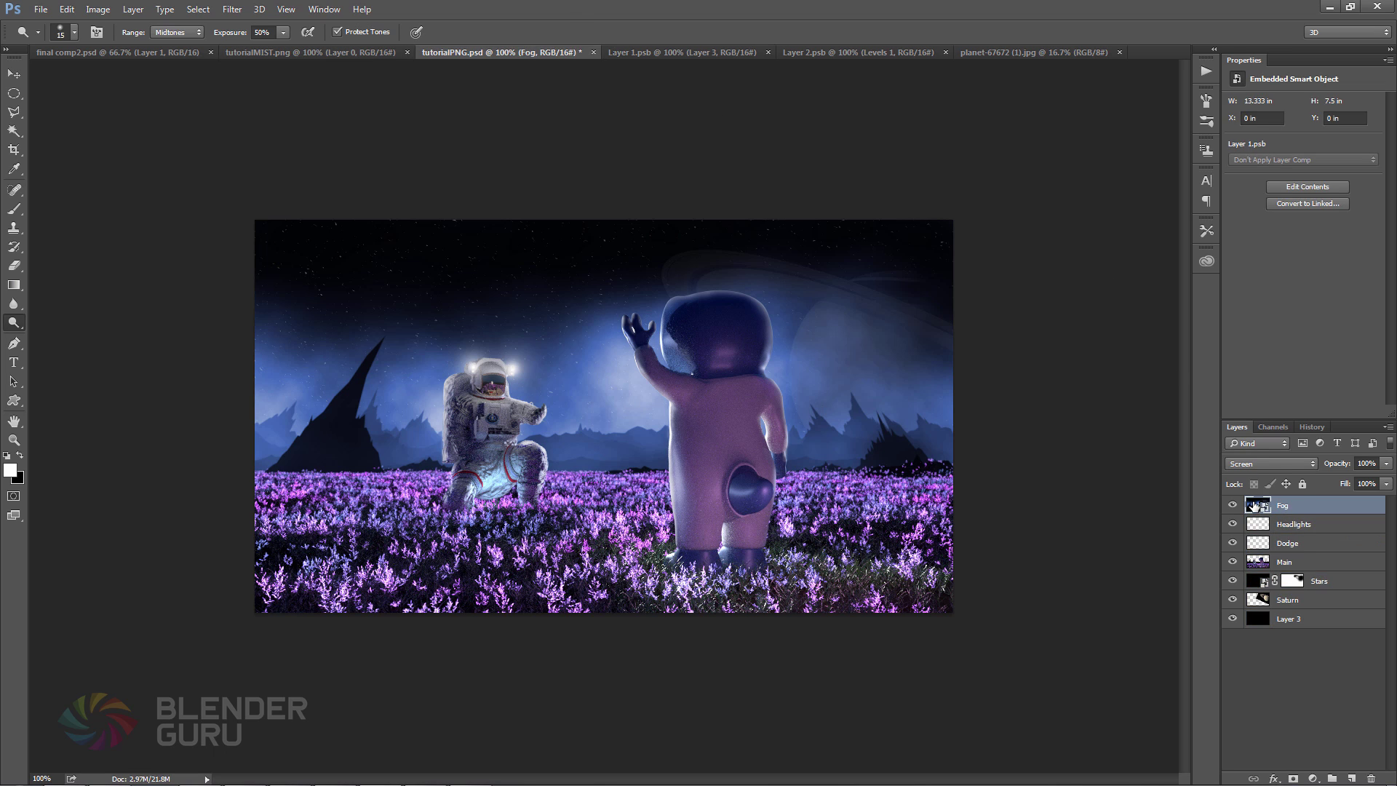
{"action": "double_click", "coordinate": [1254, 505]}
{"action": "left_click", "coordinate": [1328, 505]}
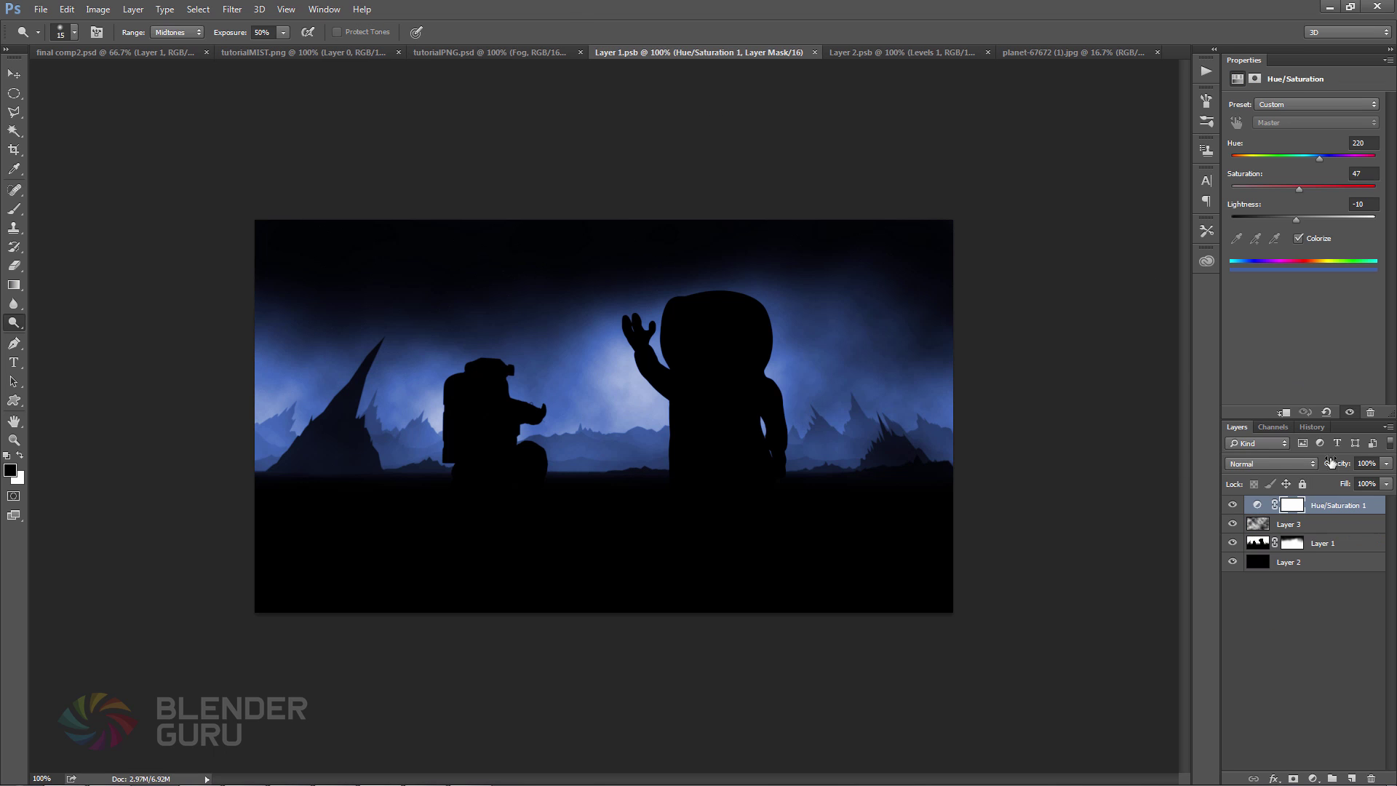
Set the fog's Hue/Saturation saturation to 57 and lightness to 0, save the fog contents, and return to tutorialPNG.psd
{"action": "left_click_drag", "start_coordinate": [1299, 218], "coordinate": [1303, 216]}
{"action": "key", "text": "ctrl+s"}
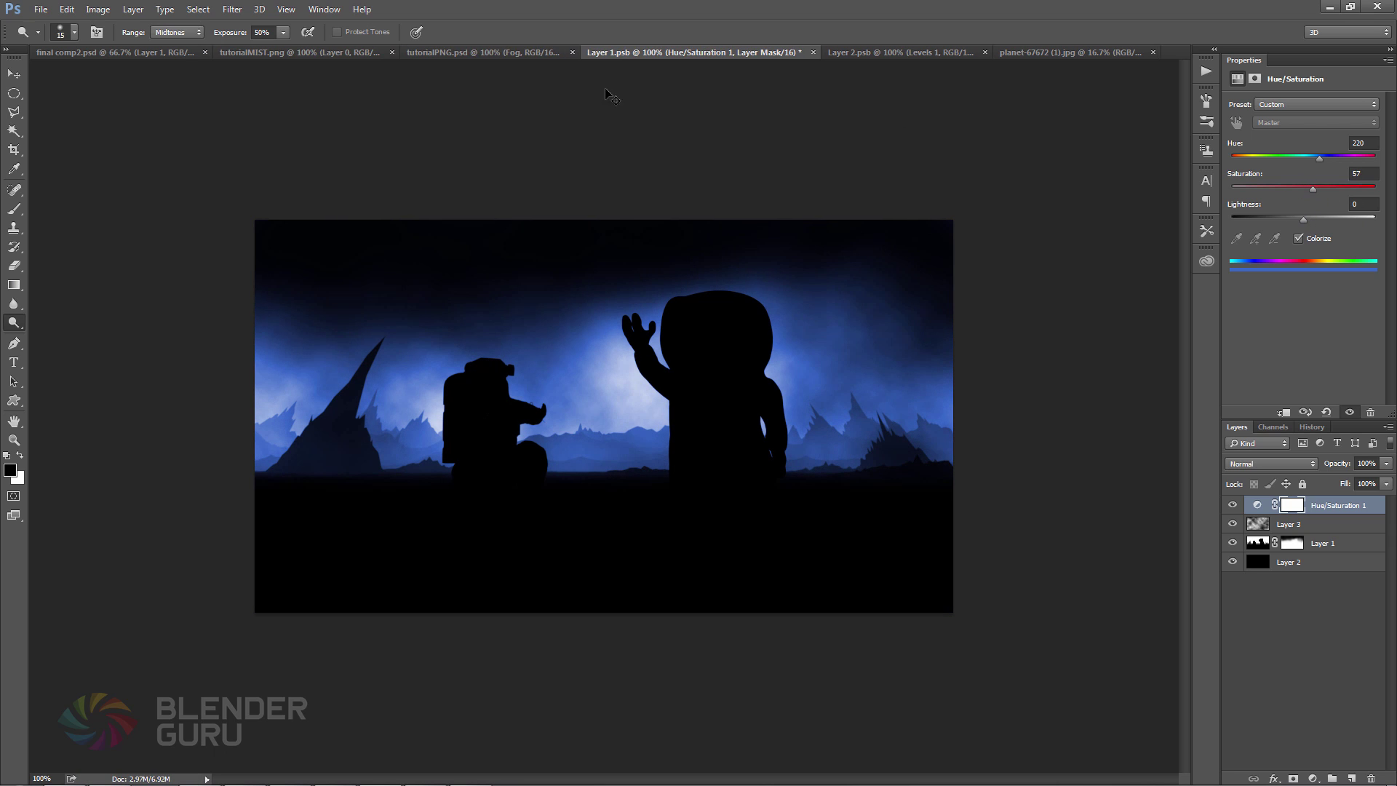
{"action": "left_click", "coordinate": [473, 53]}
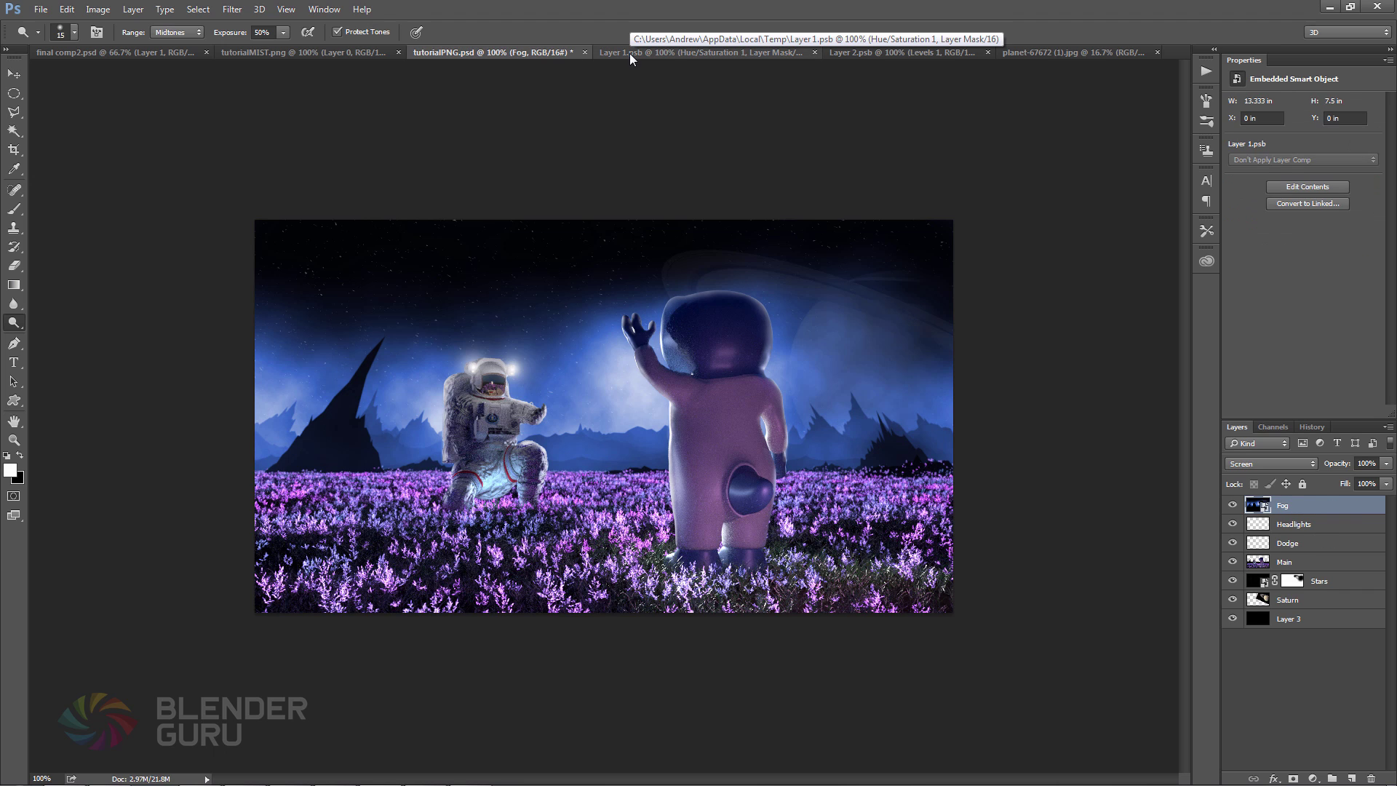
Shift the hue of the fog contents slightly toward violet, save them, and view the change in the composite
{"action": "left_click", "coordinate": [630, 54]}
{"action": "mouse_move", "coordinate": [1318, 158]}
{"action": "left_mouse_down"}
{"action": "mouse_move", "coordinate": [1302, 186]}
{"action": "mouse_move", "coordinate": [1328, 159]}
{"action": "left_mouse_up"}
{"action": "key", "text": "ctrl+s"}
{"action": "left_click", "coordinate": [468, 53]}
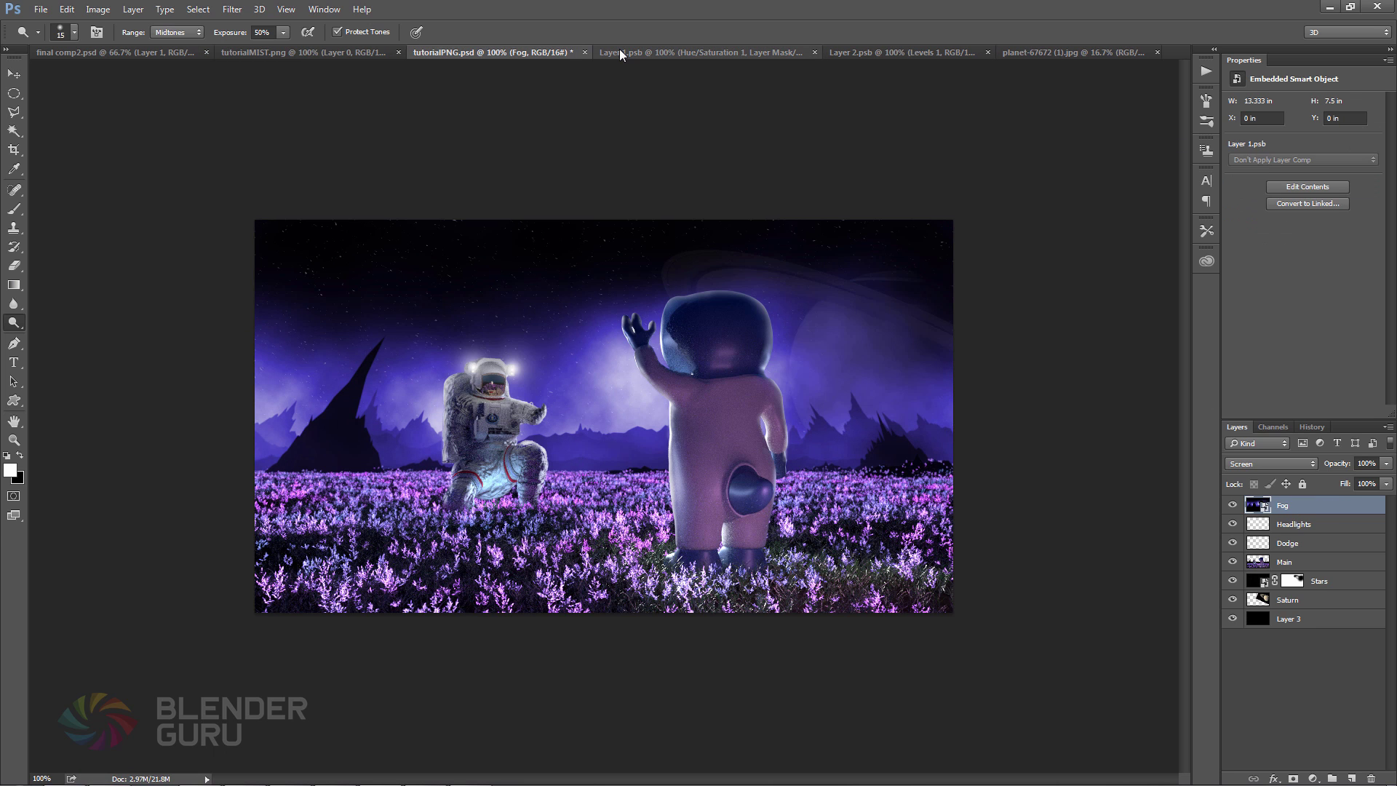
Try a cyan fog with hue 202 and saturation 49, save the fog contents, and return to the composite
{"action": "left_click", "coordinate": [619, 52]}
{"action": "left_click_drag", "start_coordinate": [1327, 158], "coordinate": [1312, 159]}
{"action": "key", "text": "ctrl+s"}
{"action": "left_click", "coordinate": [556, 49]}
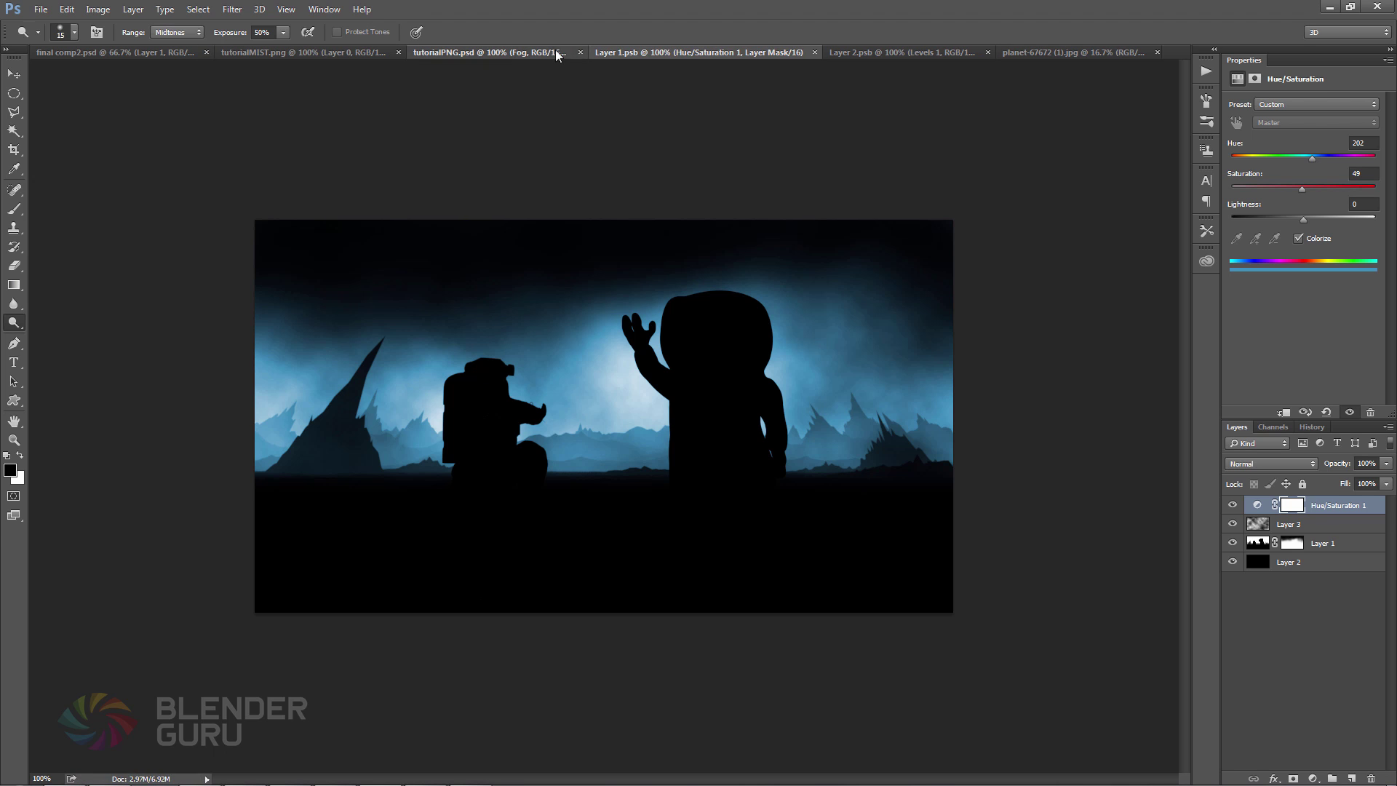
Shift the hue of the fog contents to purple, save them, and return to the tutorialPNG.psd composite
{"action": "left_click", "coordinate": [649, 47]}
{"action": "left_click_drag", "start_coordinate": [1312, 158], "coordinate": [1334, 159]}
{"action": "key", "text": "ctrl+s"}
{"action": "left_click", "coordinate": [547, 52]}
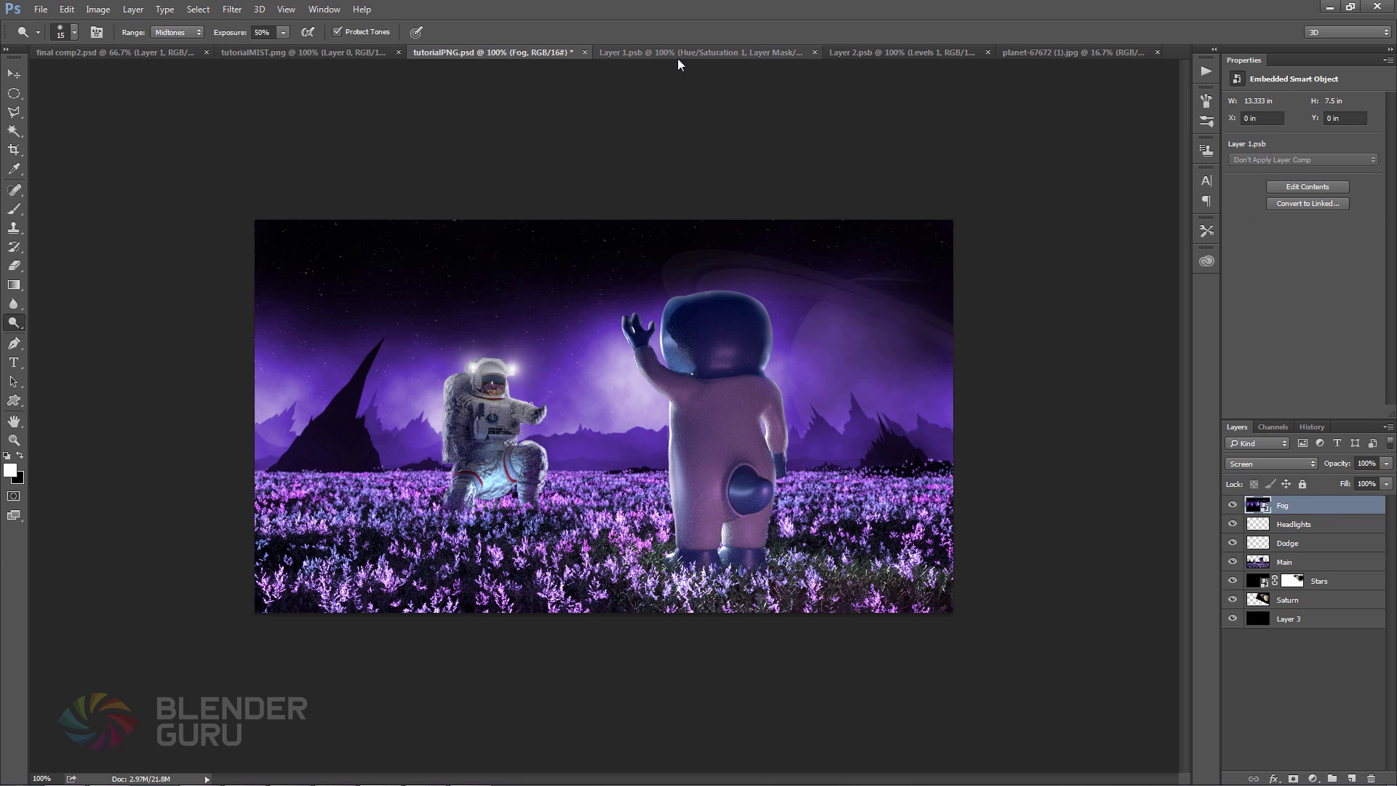
Compare the purple composite with the final comp2.psd reference image
{"action": "left_click", "coordinate": [99, 52]}
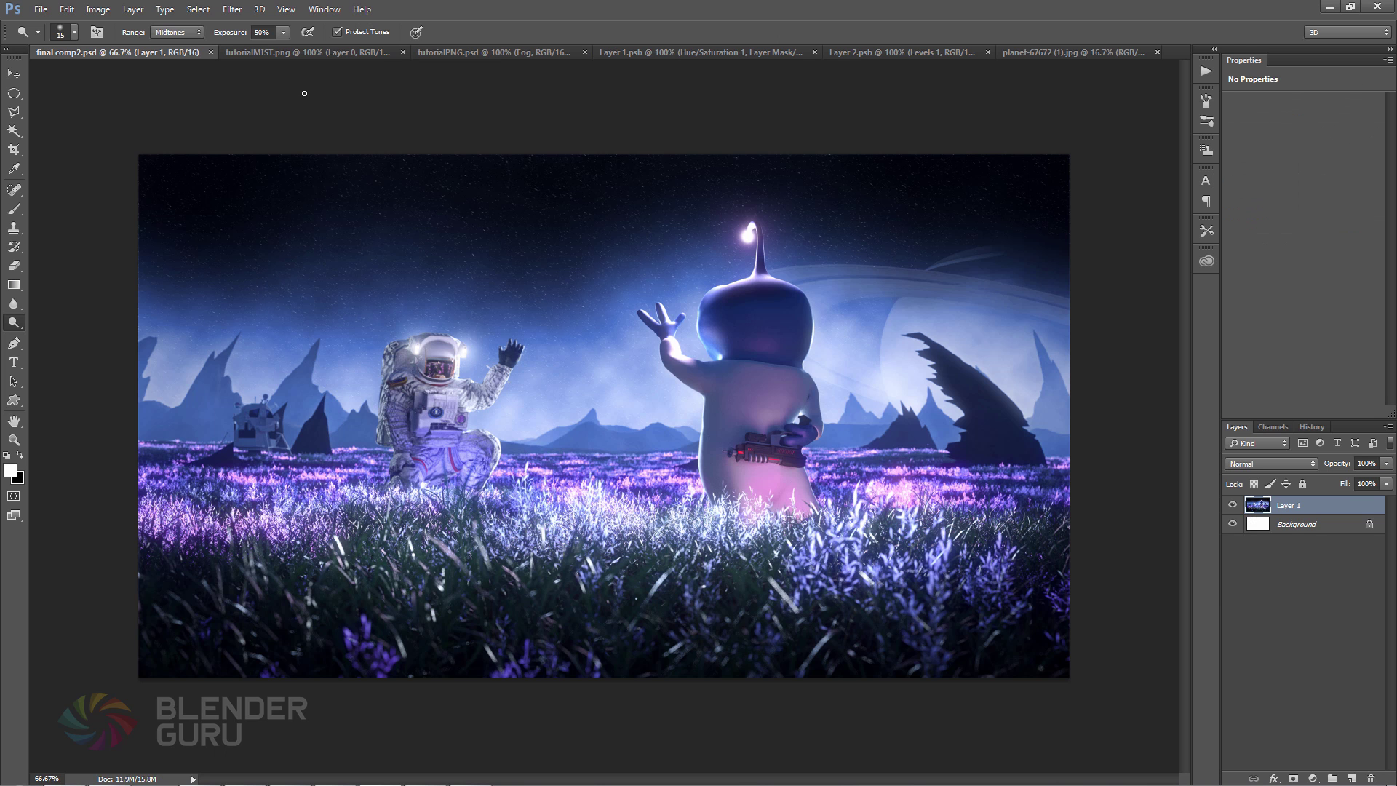
{"action": "left_click", "coordinate": [462, 52]}
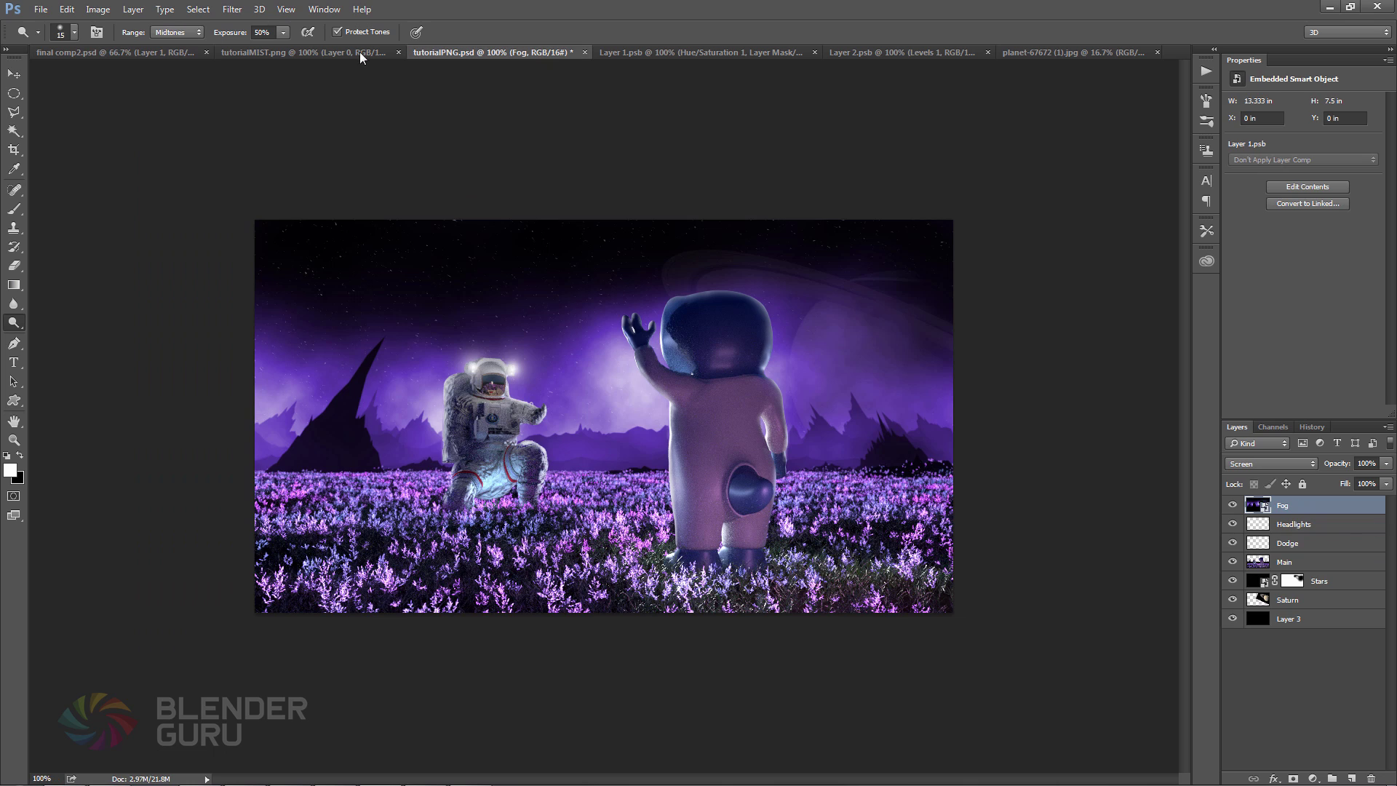
{"action": "left_click", "coordinate": [146, 51]}
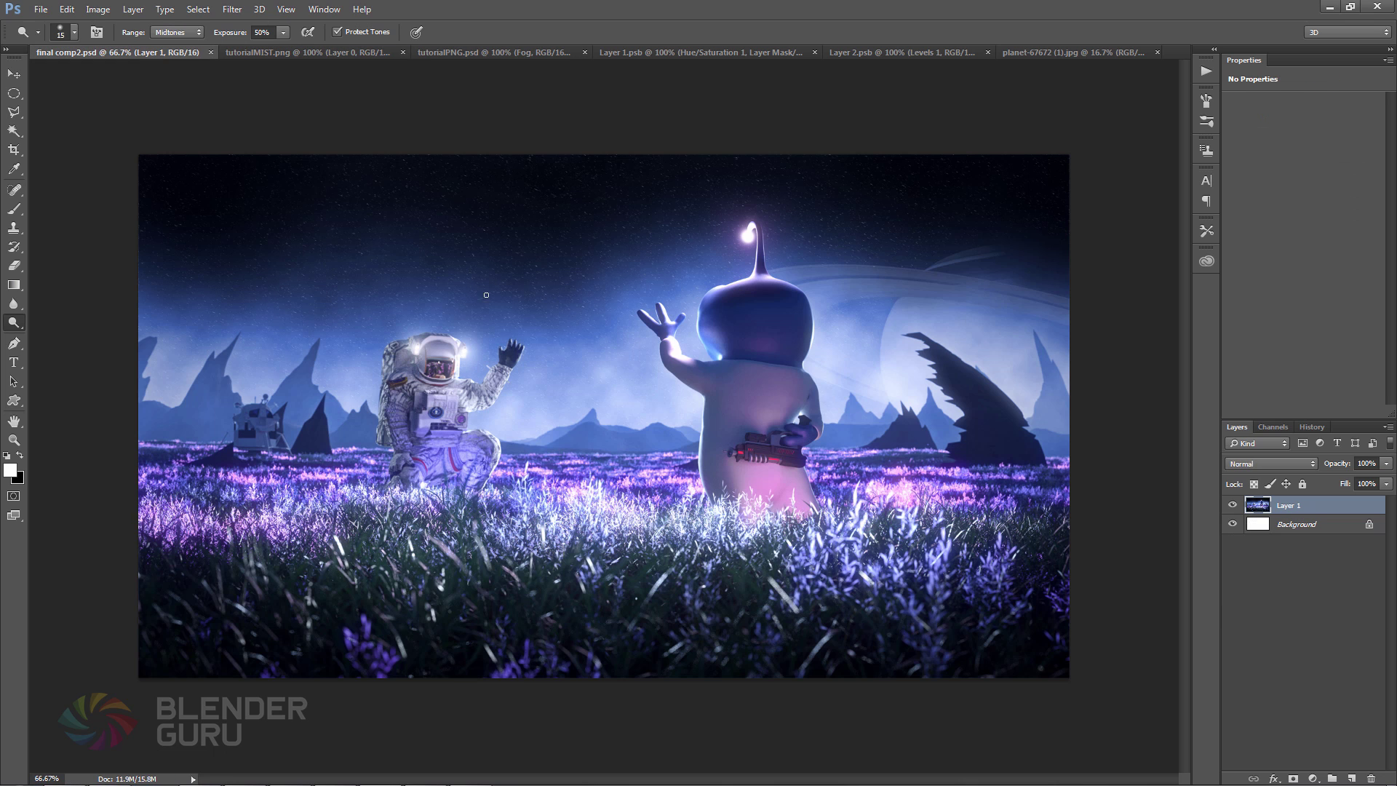
{"action": "left_click", "coordinate": [448, 54]}
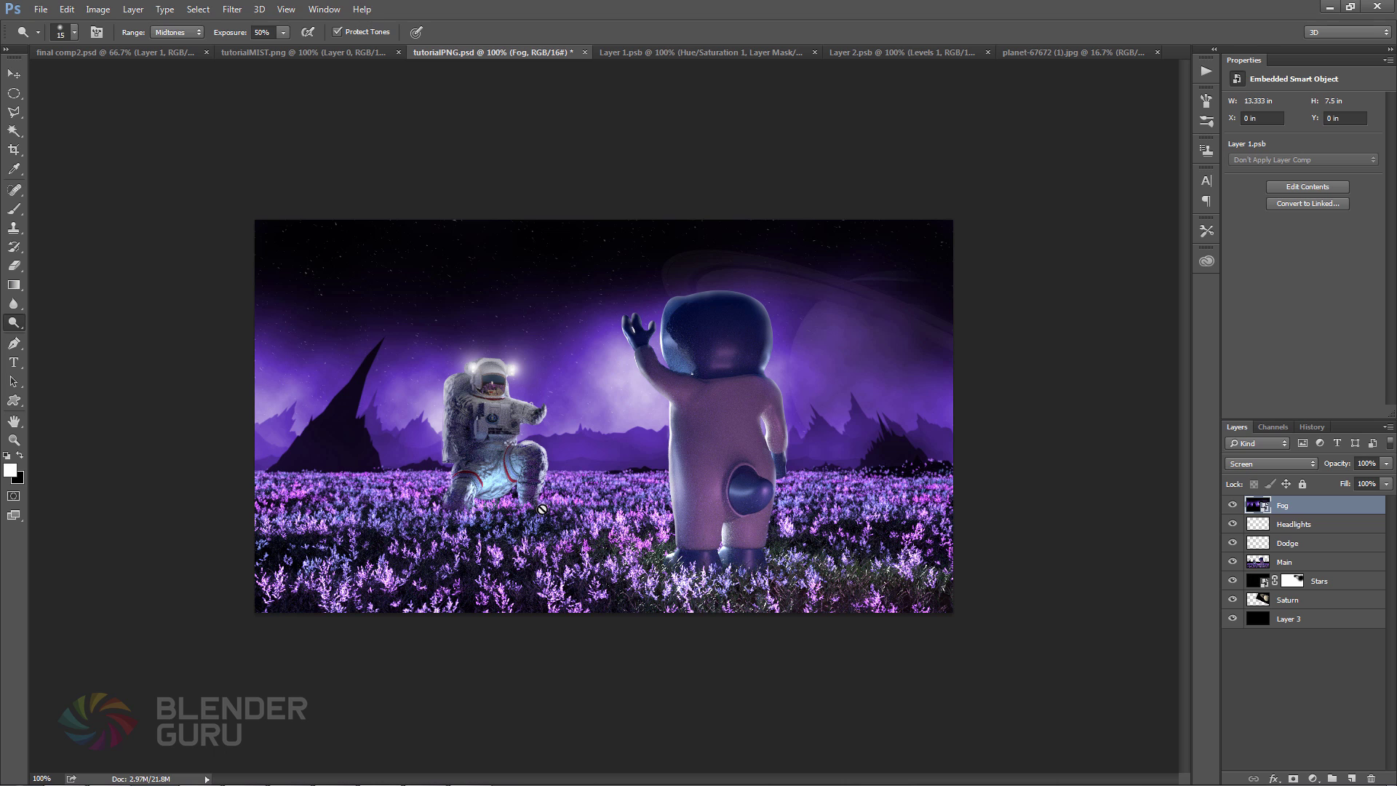
Duplicate all layers from Fog to Layer 3 and merge the copies into one layer above the originals
{"action": "left_click", "coordinate": [1311, 619], "text": "shift"}
{"action": "right_click", "coordinate": [1312, 618]}
{"action": "left_click", "coordinate": [1157, 238]}
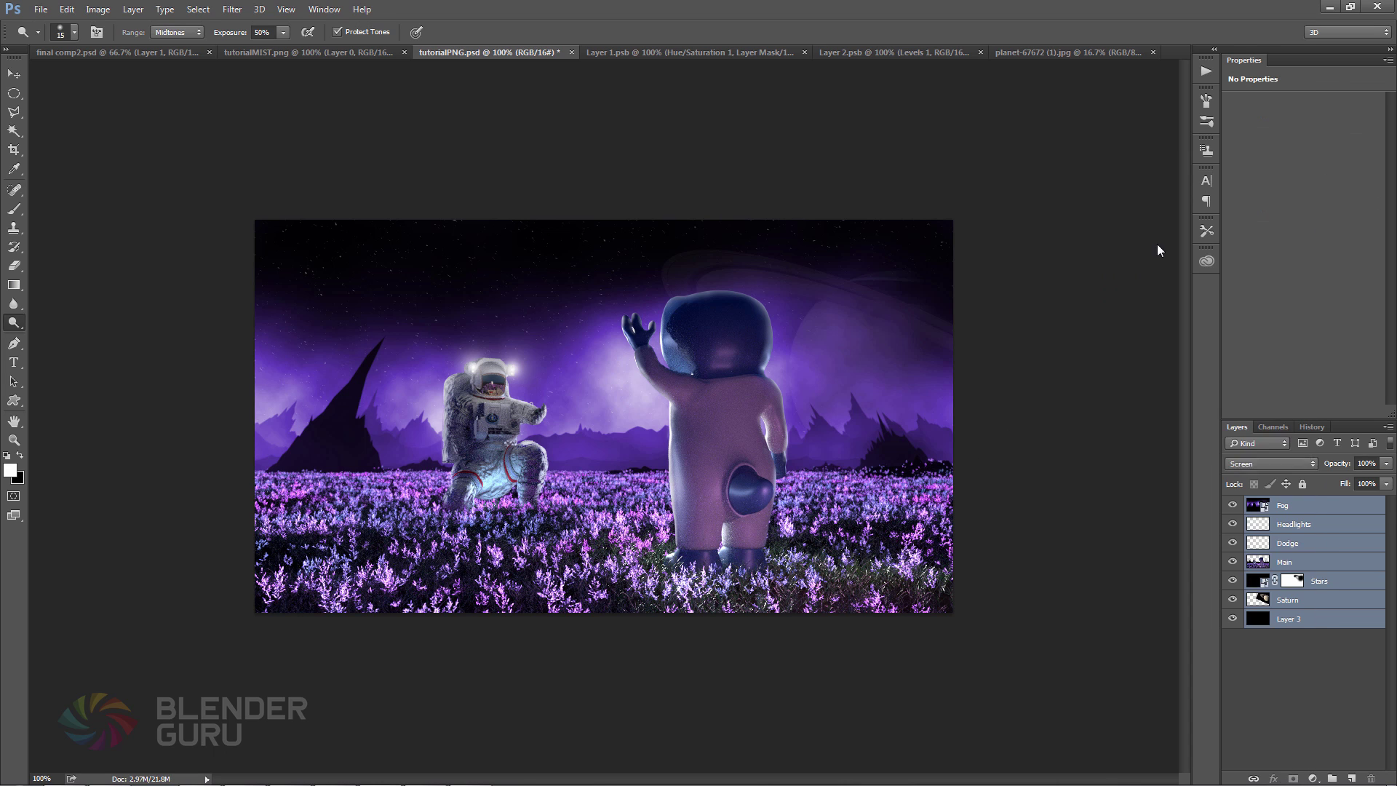
{"action": "left_click", "coordinate": [733, 234]}
{"action": "right_click", "coordinate": [1325, 543]}
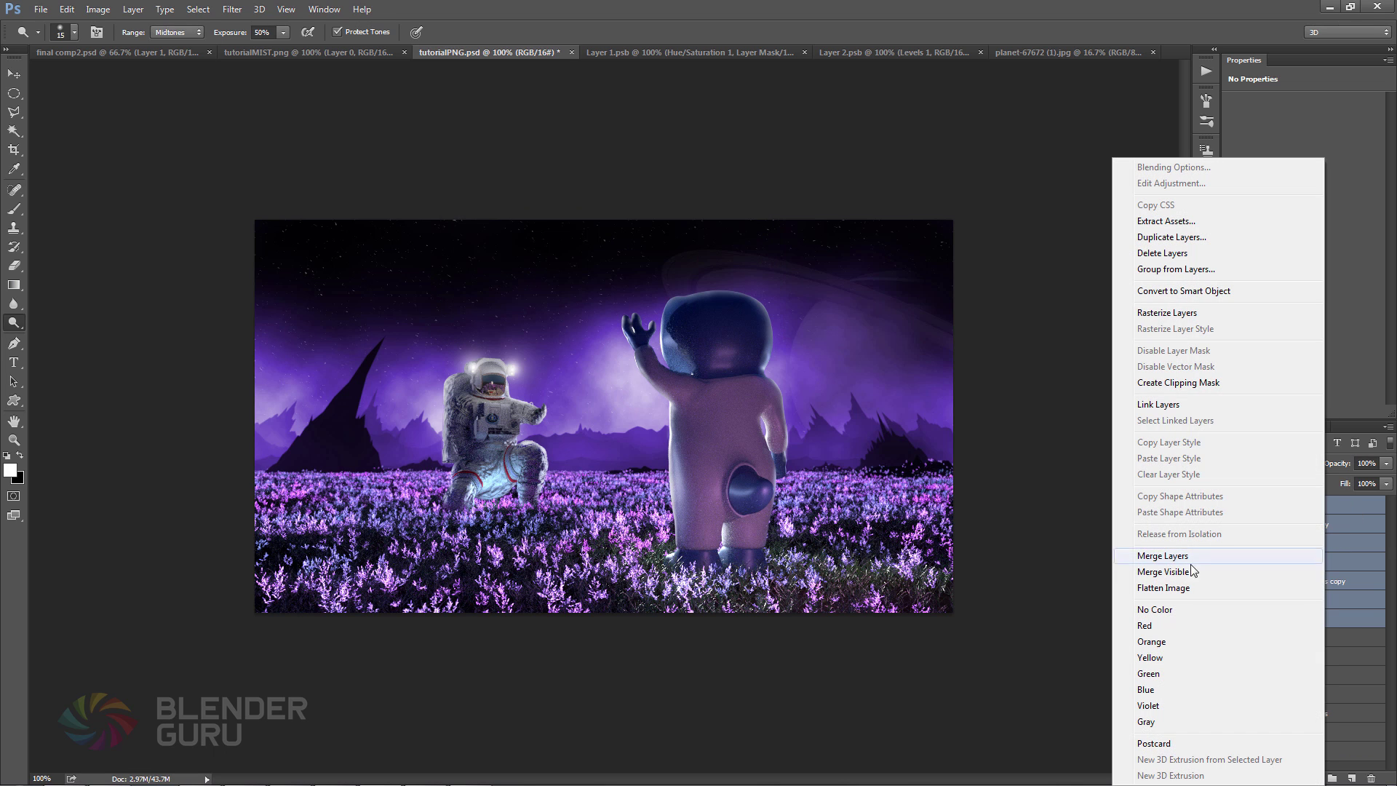
{"action": "left_click", "coordinate": [1193, 556]}
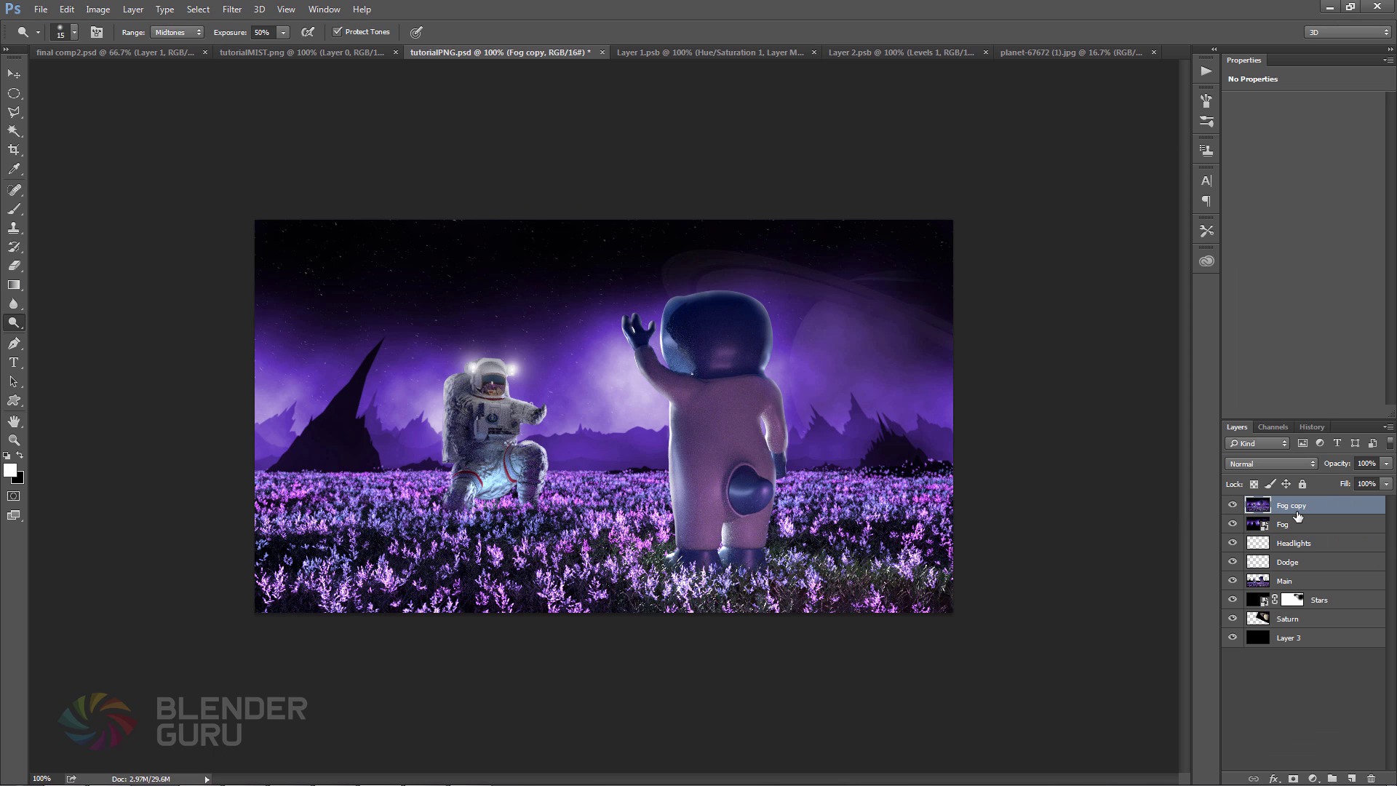
Try to apply the Magic Bullet Looks filter to the merged Fog copy layer
{"action": "left_click", "coordinate": [226, 11]}
{"action": "mouse_move", "coordinate": [250, 227]}
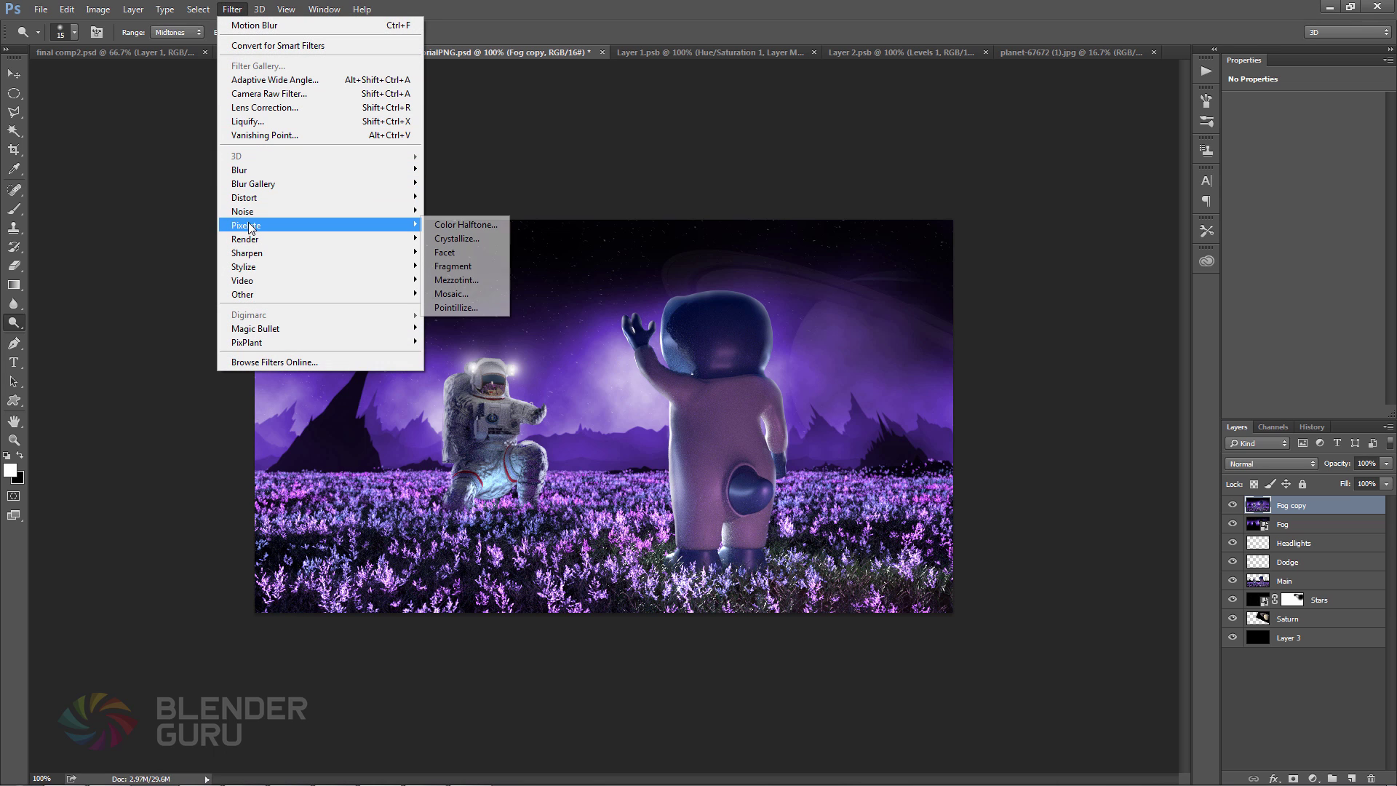
{"action": "left_click", "coordinate": [1312, 507]}
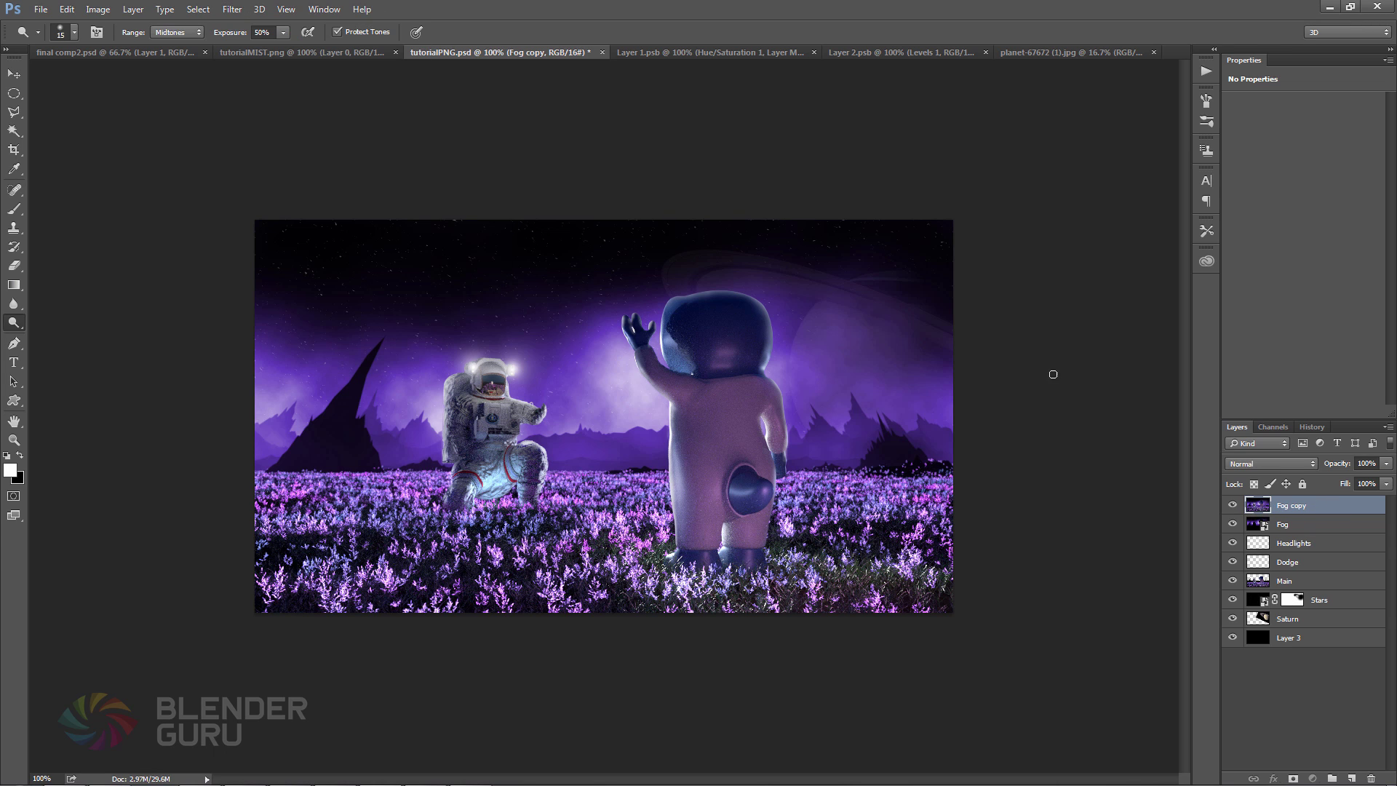
{"action": "left_click", "coordinate": [232, 9]}
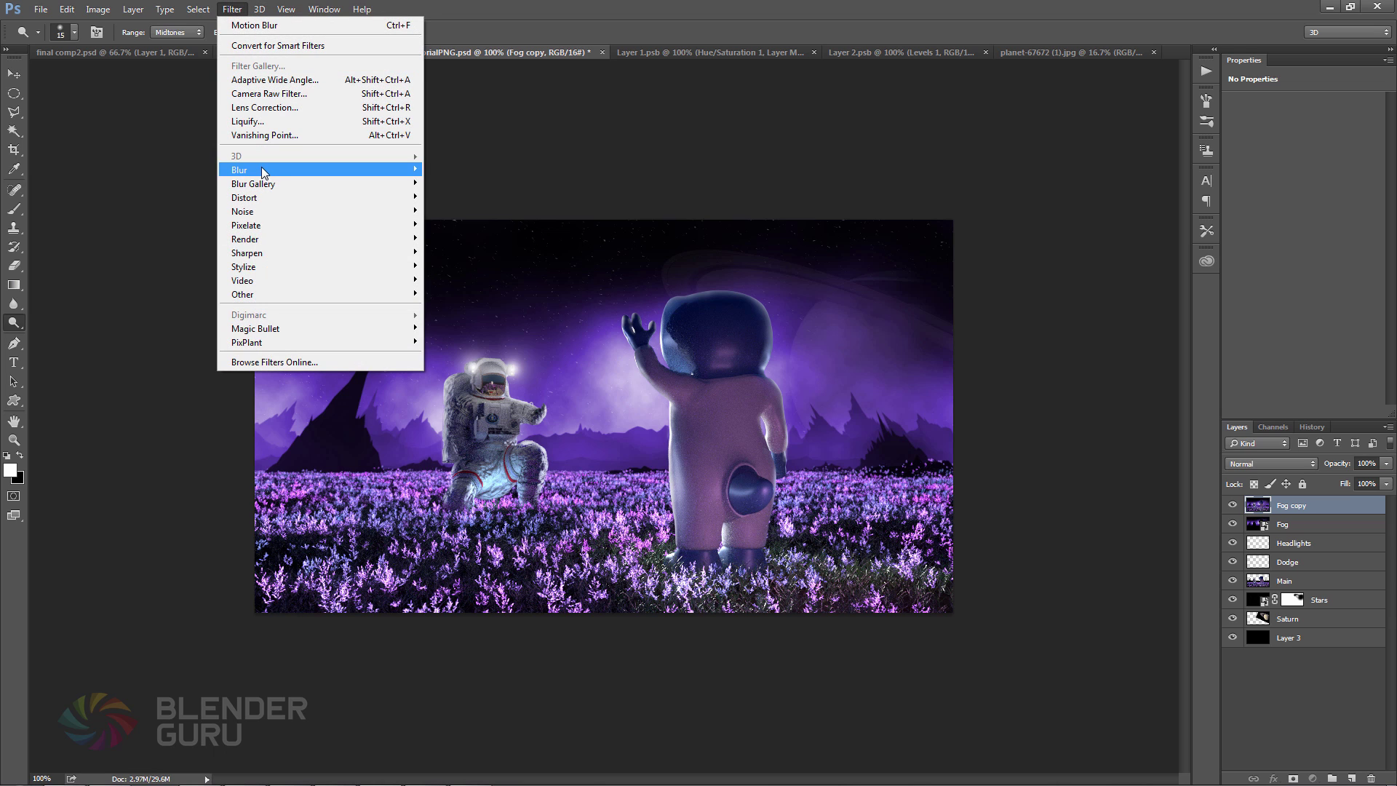
{"action": "mouse_move", "coordinate": [288, 328]}
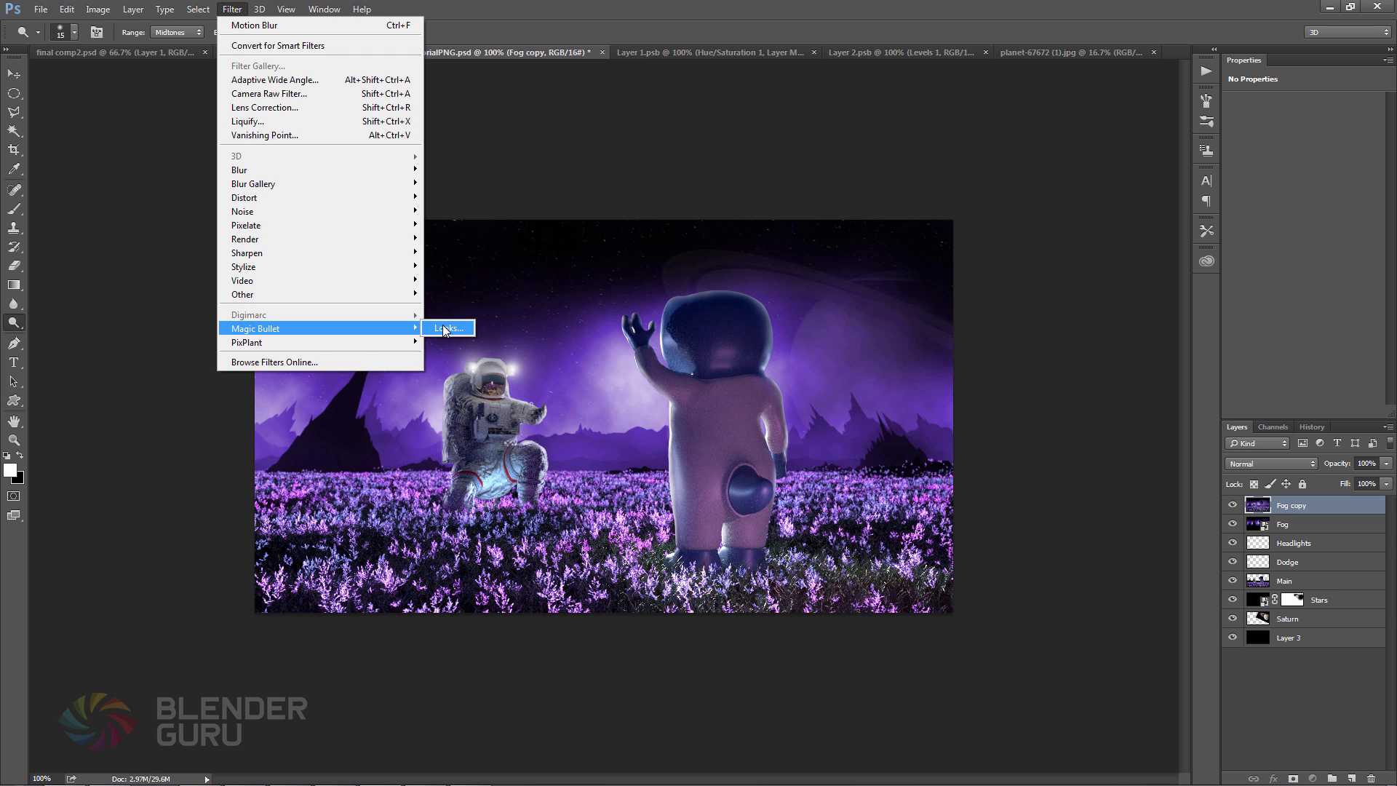
{"action": "left_click", "coordinate": [445, 329]}
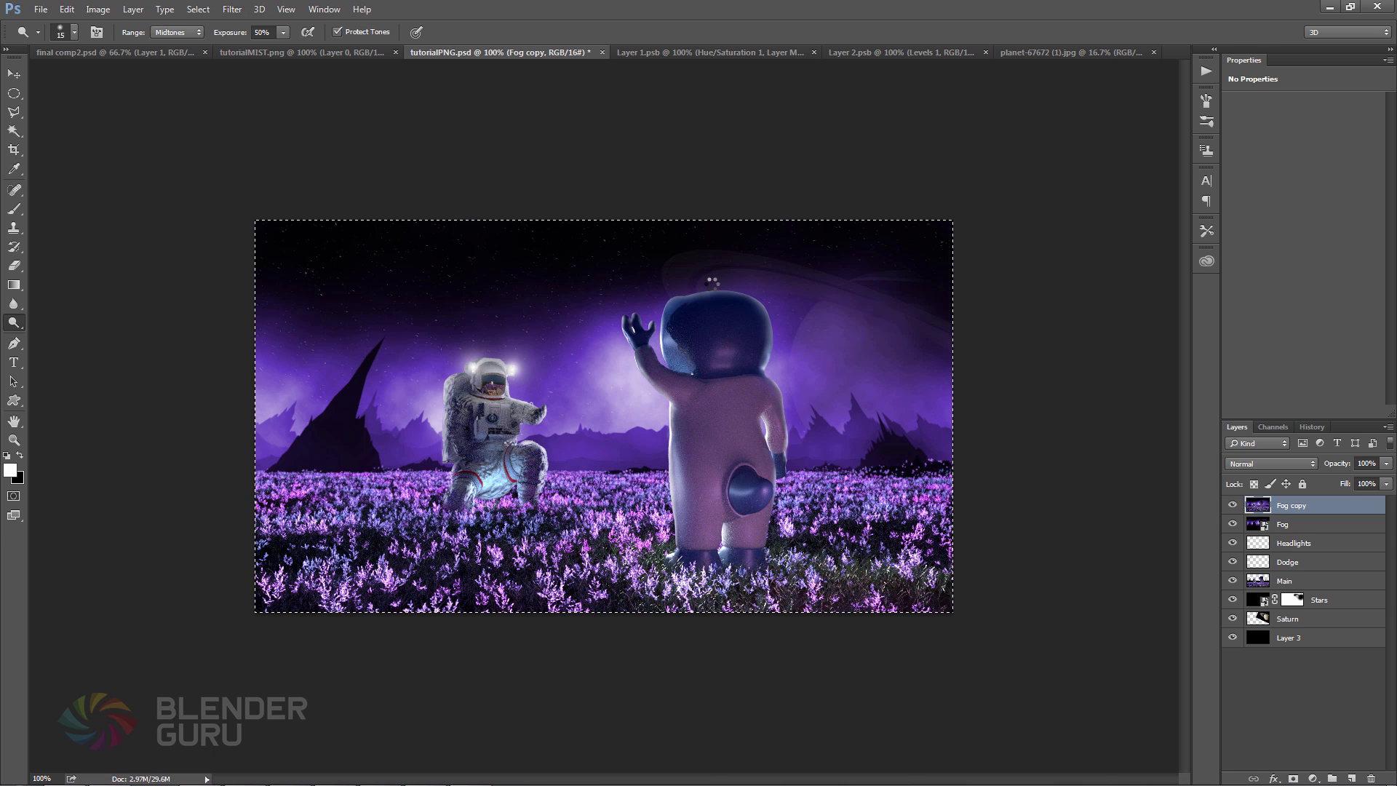
Copy the whole merged image into a new 960 × 540 pixel, 16-bit RGB document with a white background
{"action": "left_click", "coordinate": [41, 9]}
{"action": "left_click", "coordinate": [54, 24]}
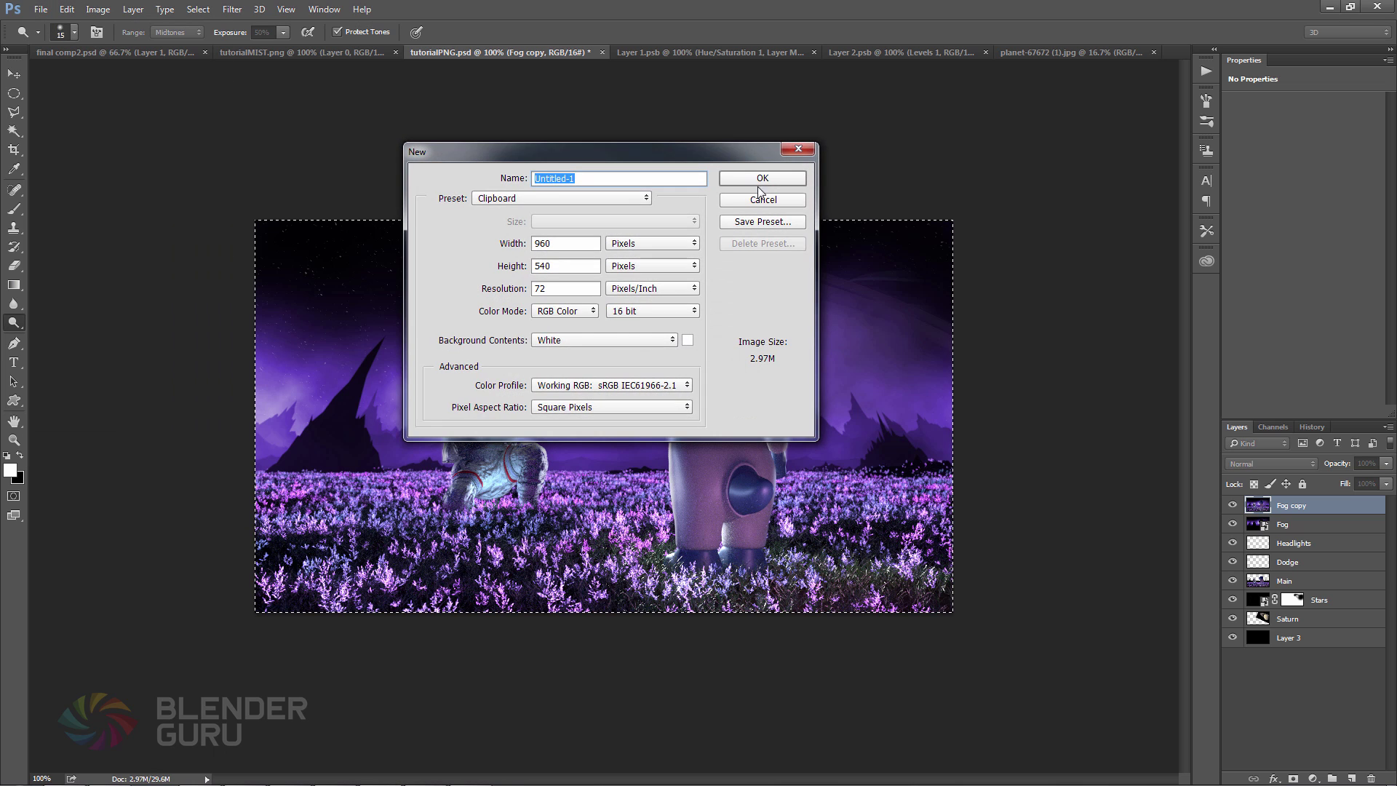
{"action": "left_click", "coordinate": [763, 177]}
{"action": "key", "text": "ctrl+v"}
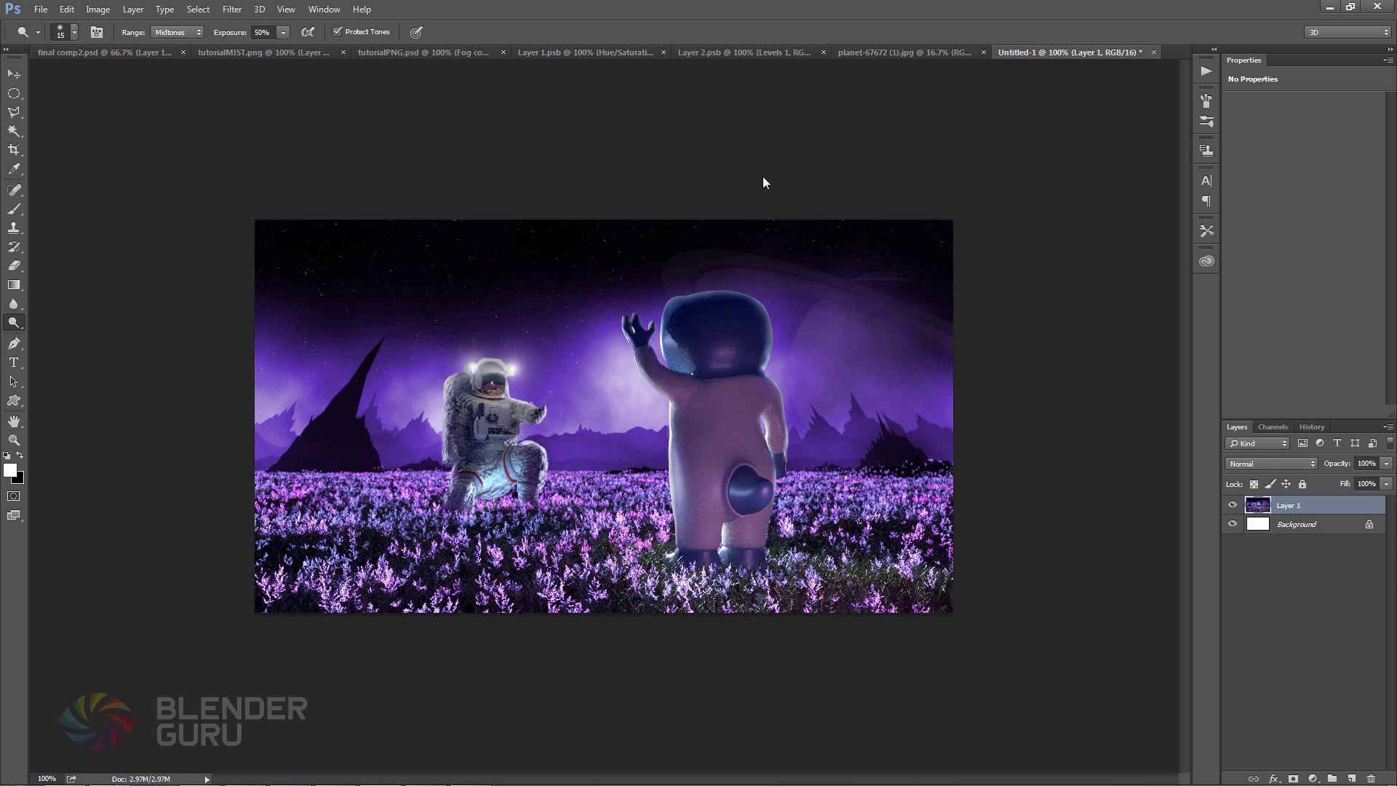
Open the Magic Bullet Looks filter for the pasted Layer 1
{"action": "left_click", "coordinate": [233, 11]}
{"action": "mouse_move", "coordinate": [309, 329]}
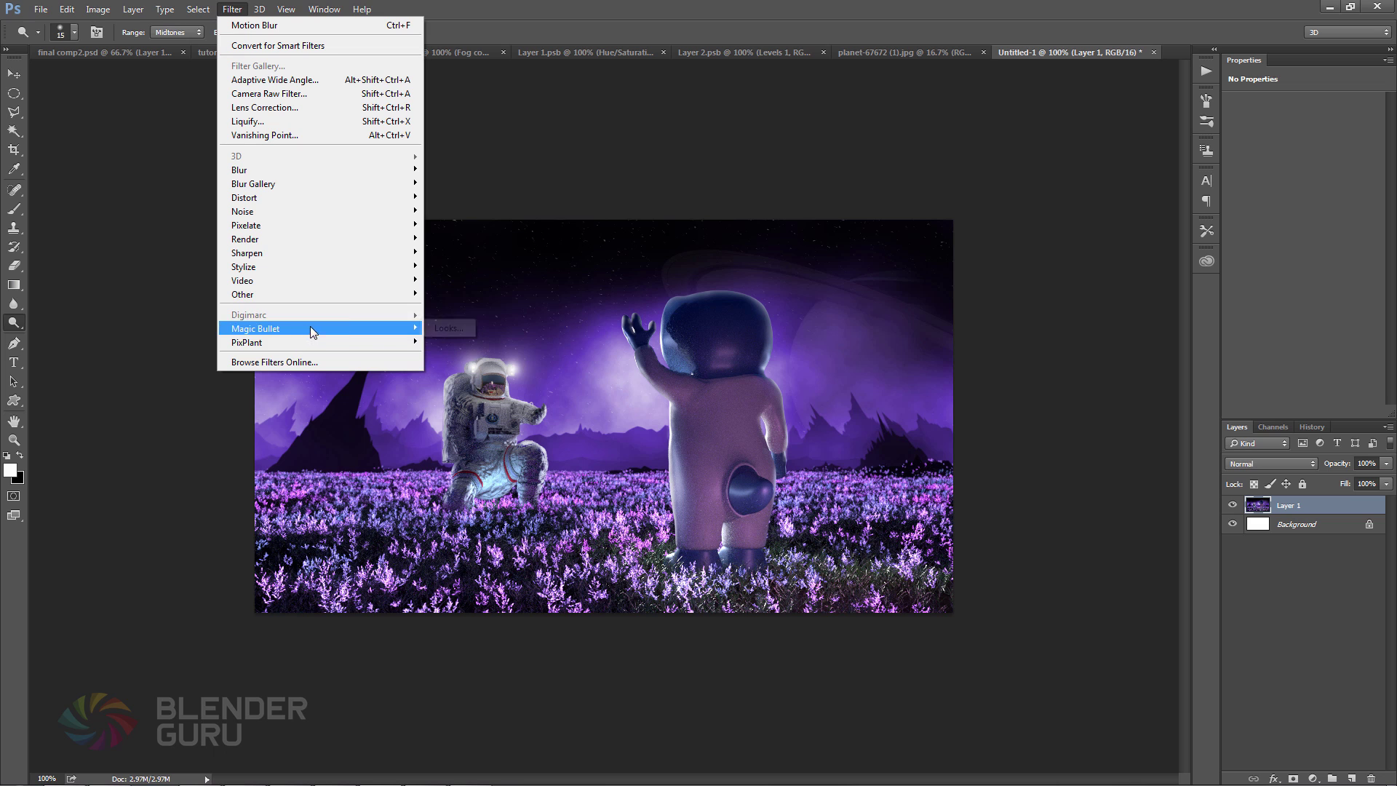
{"action": "left_click", "coordinate": [445, 328]}
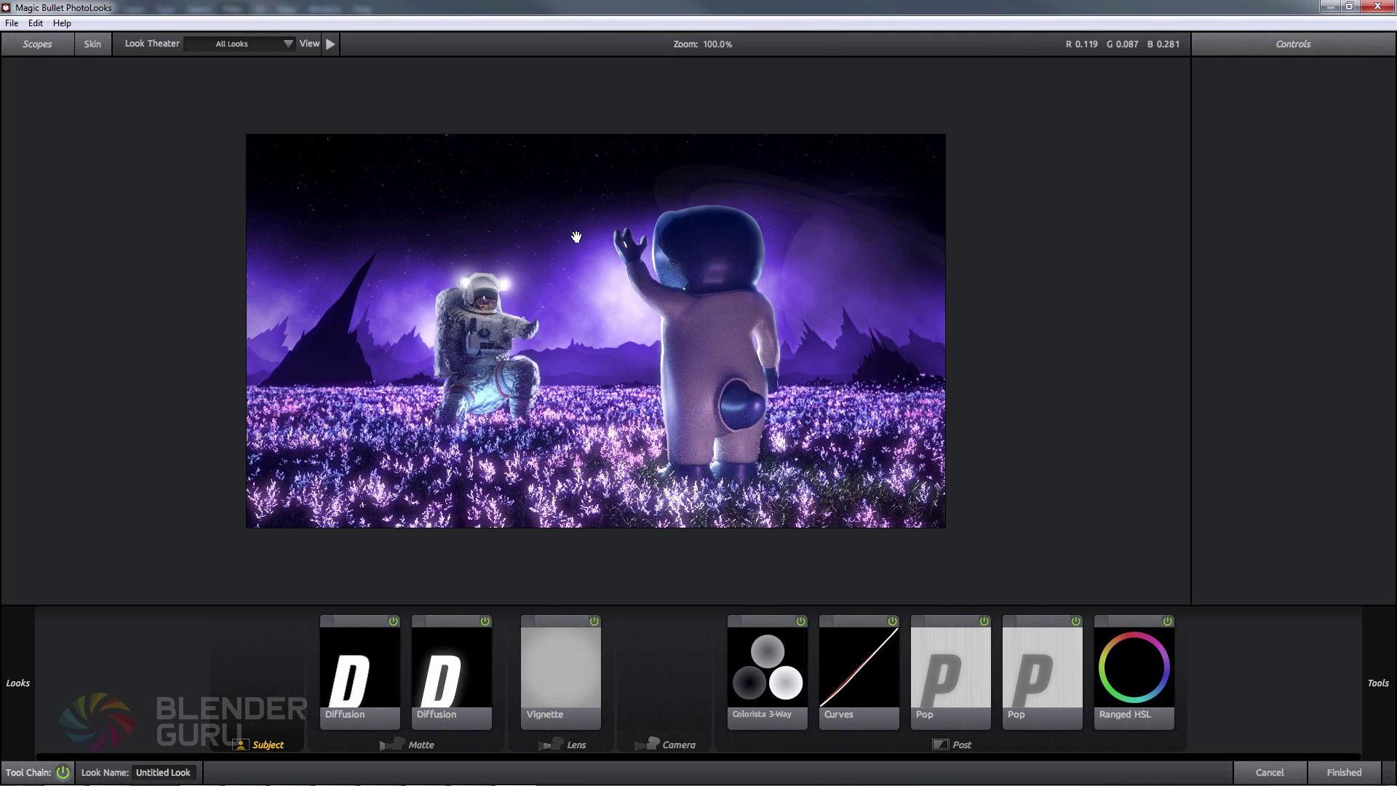
Preview the image with and without the Vignette and each of the two Diffusion effects
{"action": "left_click", "coordinate": [567, 650]}
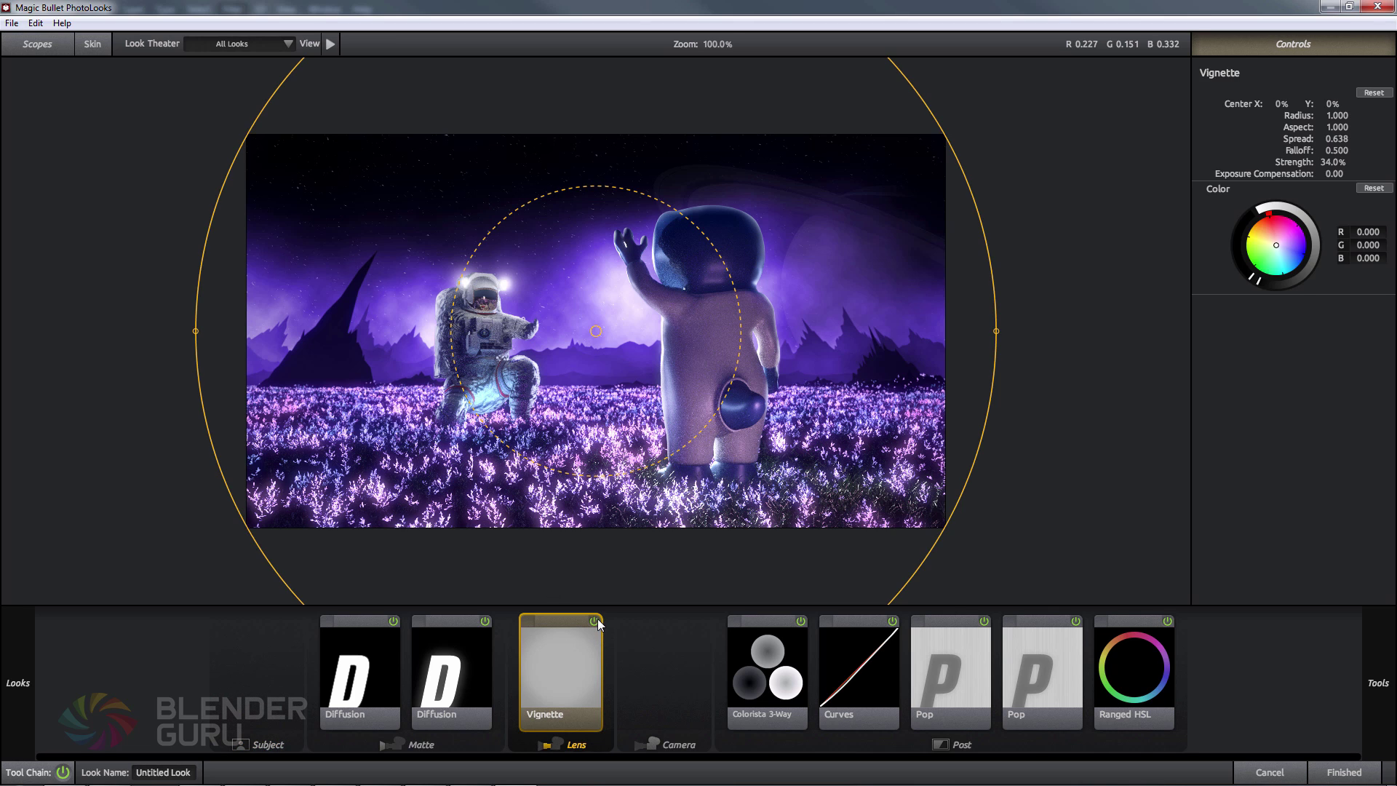
{"action": "left_click", "coordinate": [594, 620]}
{"action": "left_click", "coordinate": [594, 620]}
{"action": "left_click", "coordinate": [486, 662]}
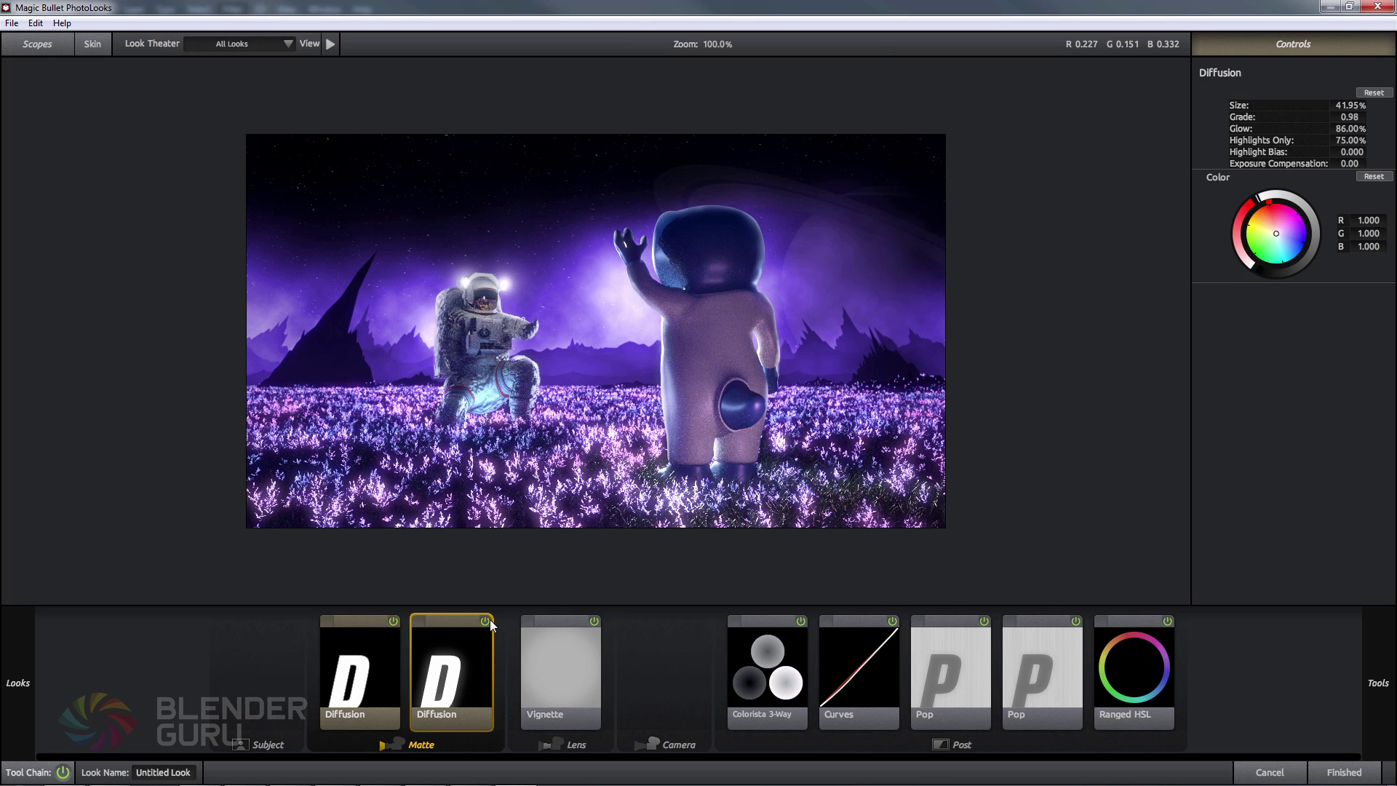
{"action": "left_click", "coordinate": [489, 621]}
{"action": "left_click", "coordinate": [489, 621]}
{"action": "left_click", "coordinate": [382, 628]}
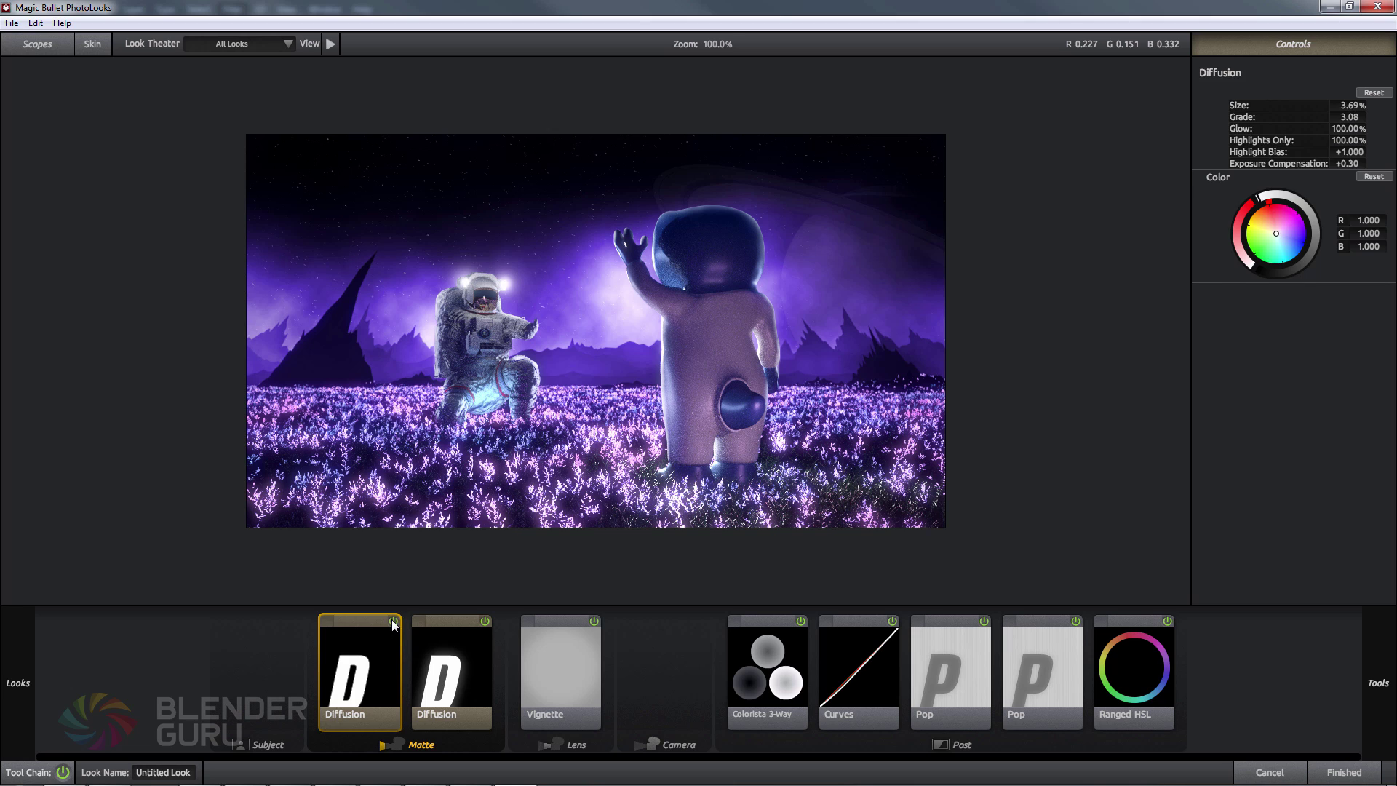
{"action": "left_click", "coordinate": [393, 622]}
{"action": "left_click", "coordinate": [393, 622]}
Inspect the Pop, Curves and Colorista 3-Way settings, and preview the image with and without Colorista 3-Way
{"action": "left_click", "coordinate": [1047, 652]}
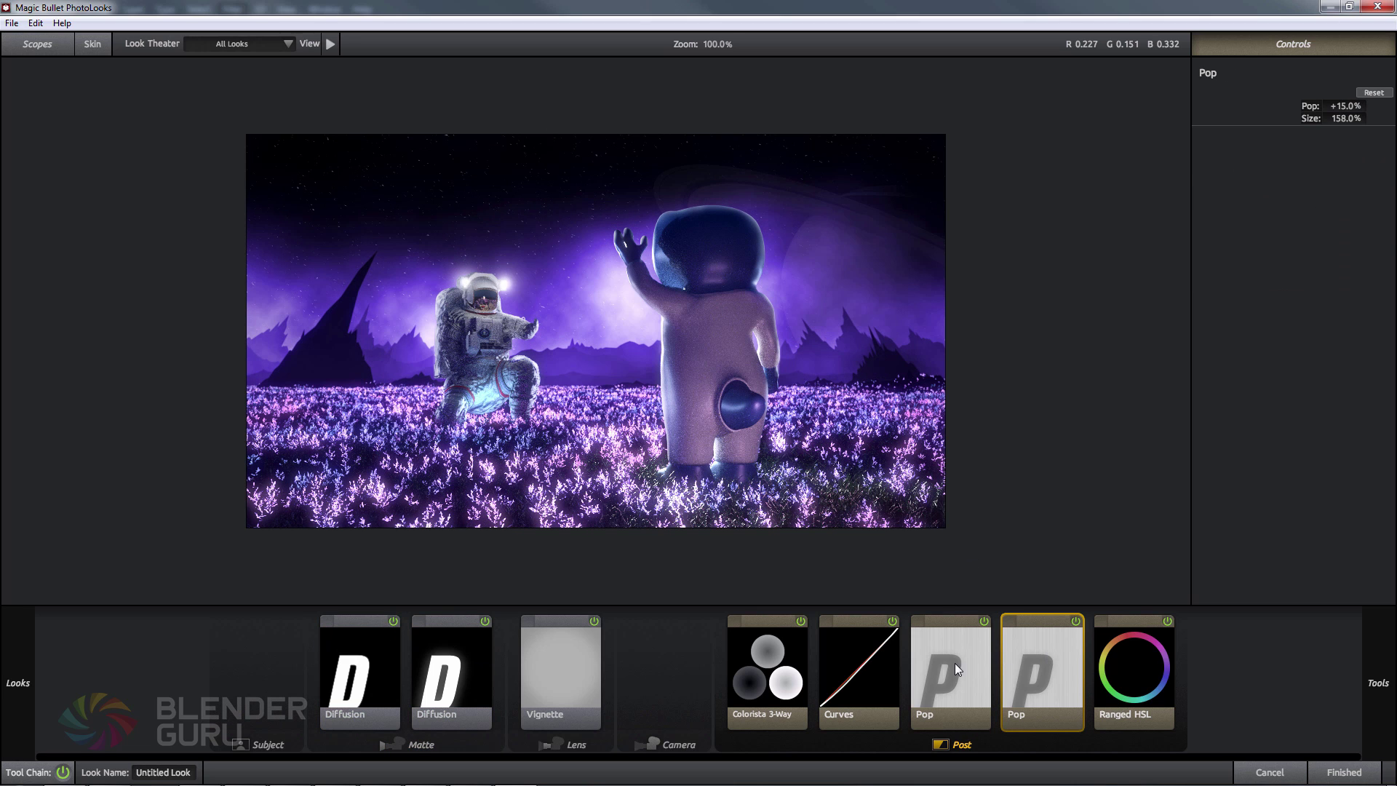
{"action": "left_click", "coordinate": [840, 651]}
{"action": "left_click", "coordinate": [767, 666]}
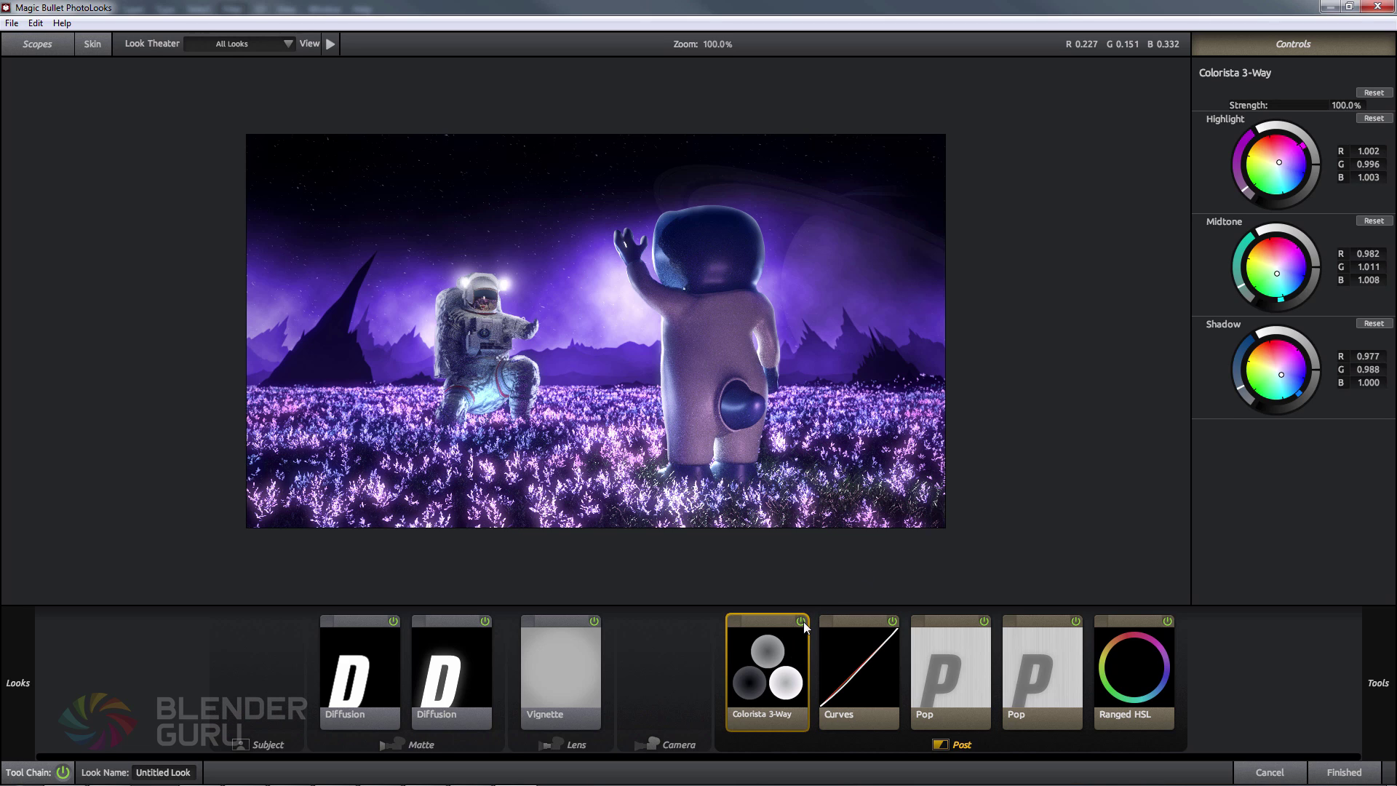
{"action": "left_click", "coordinate": [802, 622]}
{"action": "left_click", "coordinate": [802, 622]}
Switch the Vignette and both Diffusion effects off and on once more to compare their influence on the image
{"action": "left_click", "coordinate": [554, 640]}
{"action": "left_click", "coordinate": [594, 621]}
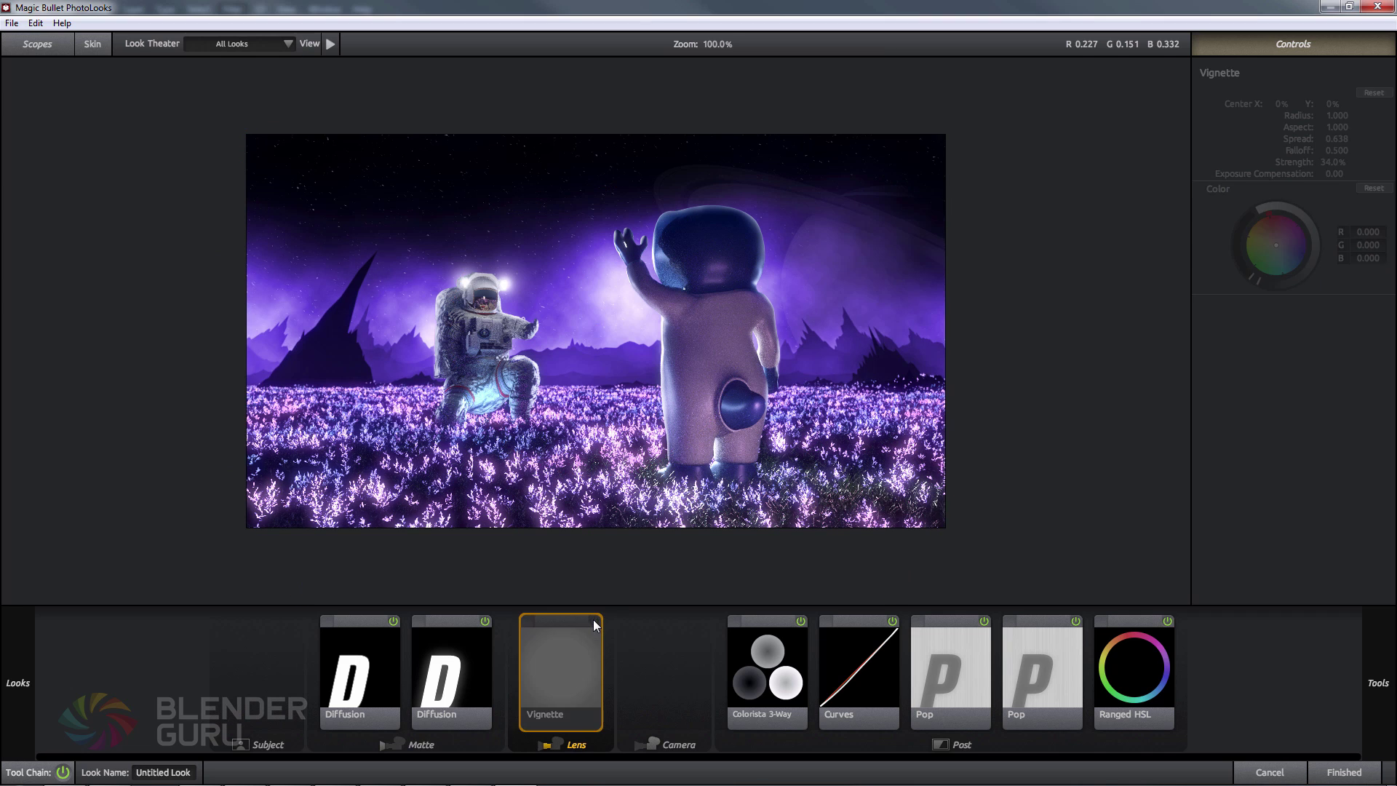
{"action": "left_click", "coordinate": [594, 621]}
{"action": "left_click", "coordinate": [473, 648]}
{"action": "left_click", "coordinate": [484, 622]}
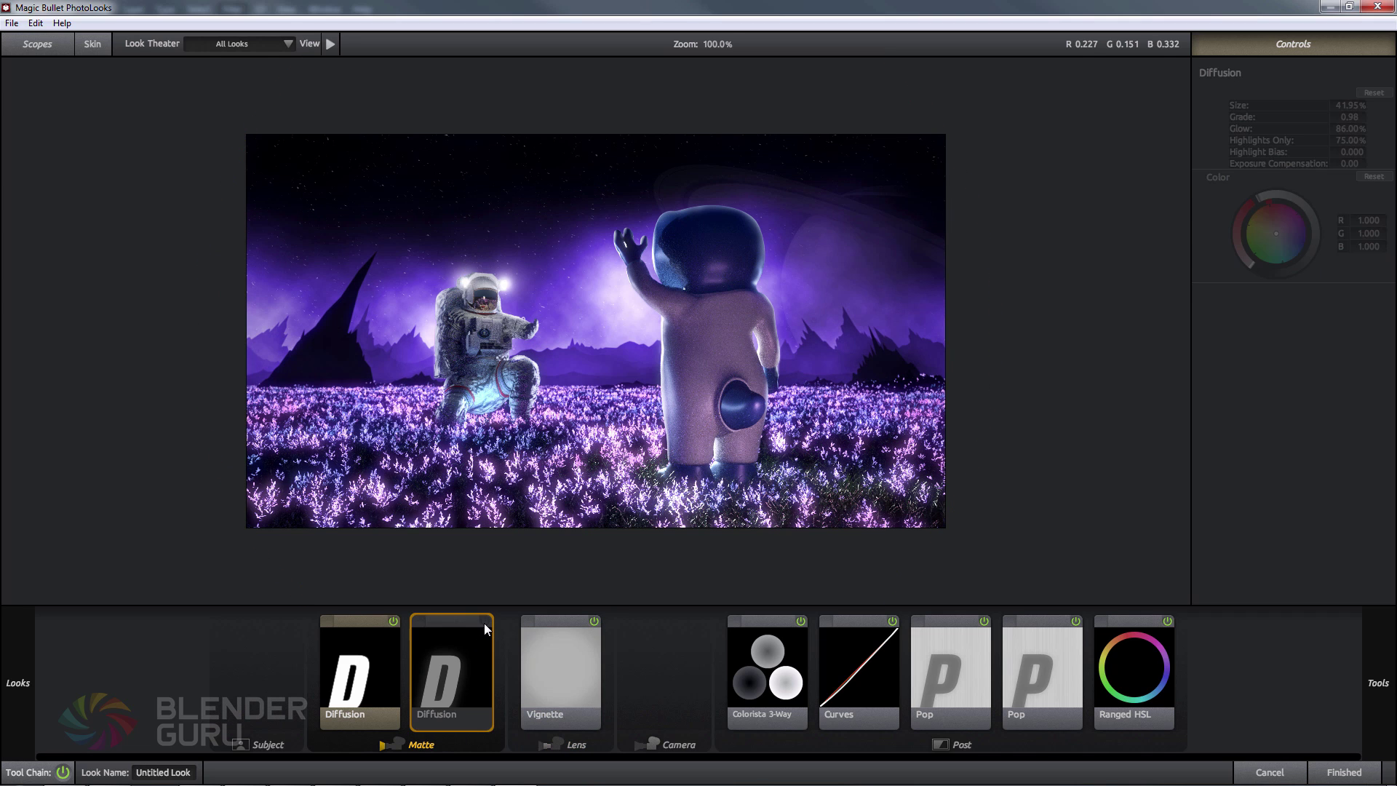
{"action": "left_click", "coordinate": [484, 622]}
{"action": "left_click", "coordinate": [392, 646]}
{"action": "left_click", "coordinate": [394, 622]}
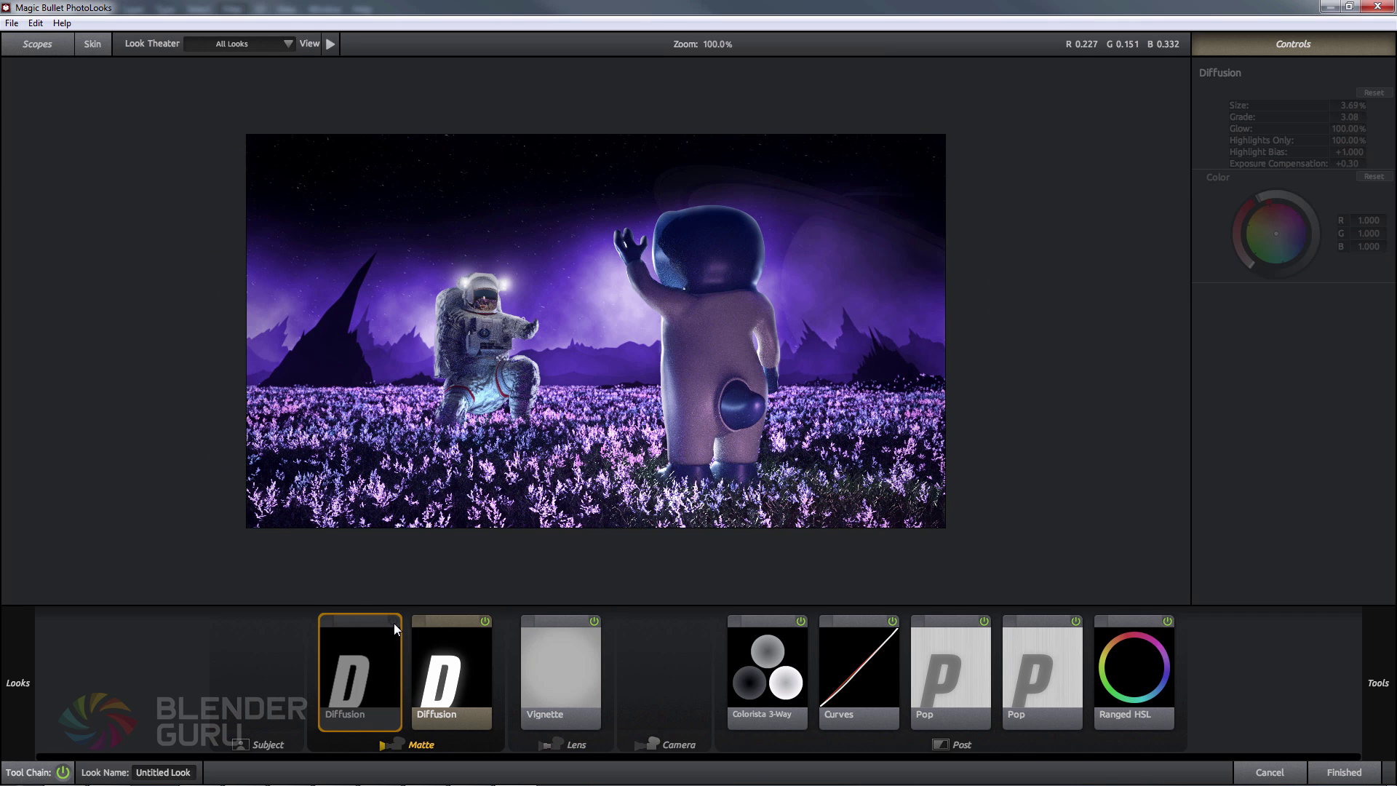
{"action": "left_click", "coordinate": [394, 622]}
Try a Star Filter with size 2.46% and boost -1.30 in the Matte group, switch it off, and delete it
{"action": "mouse_move", "coordinate": [1372, 666]}
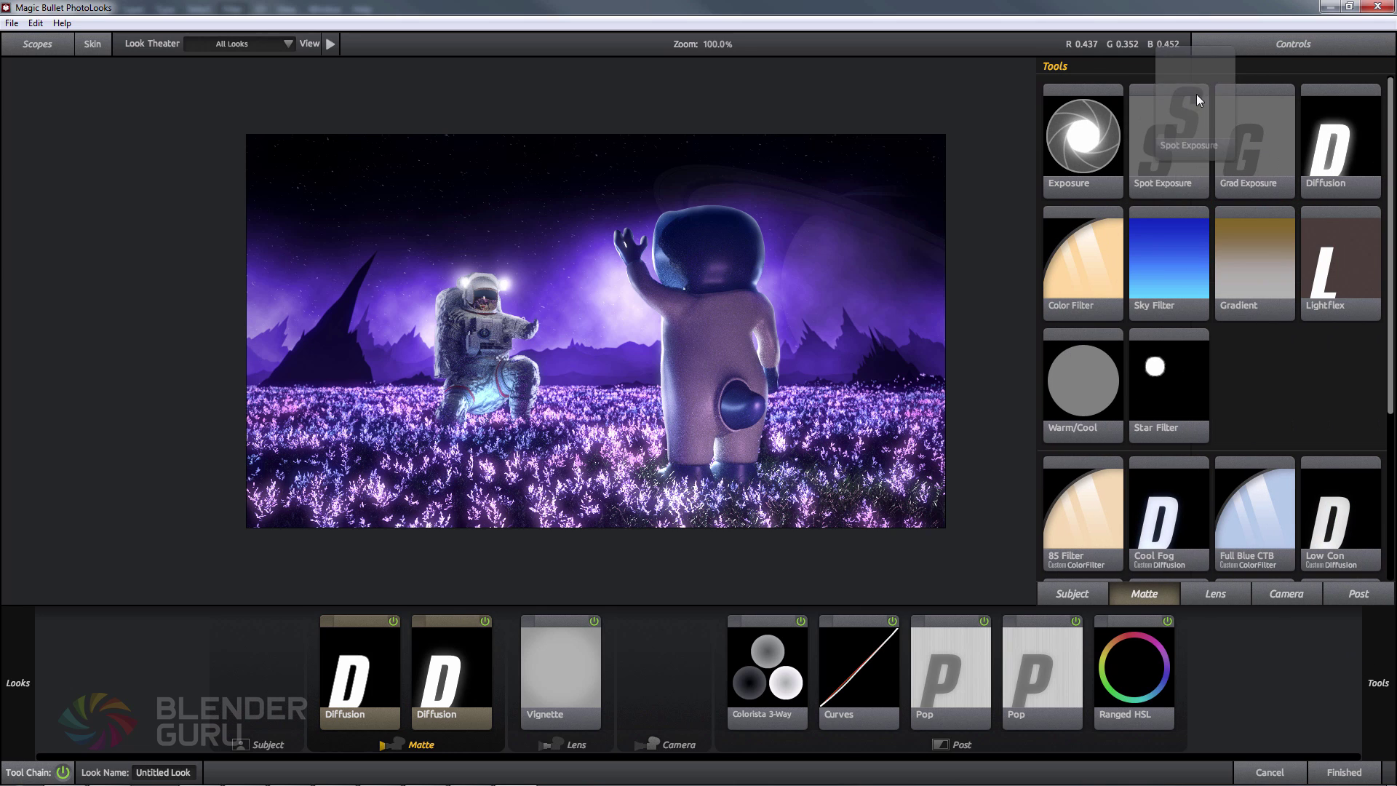
{"action": "scroll", "coordinate": [1108, 292], "scroll_direction": "down", "scroll_amount": 2}
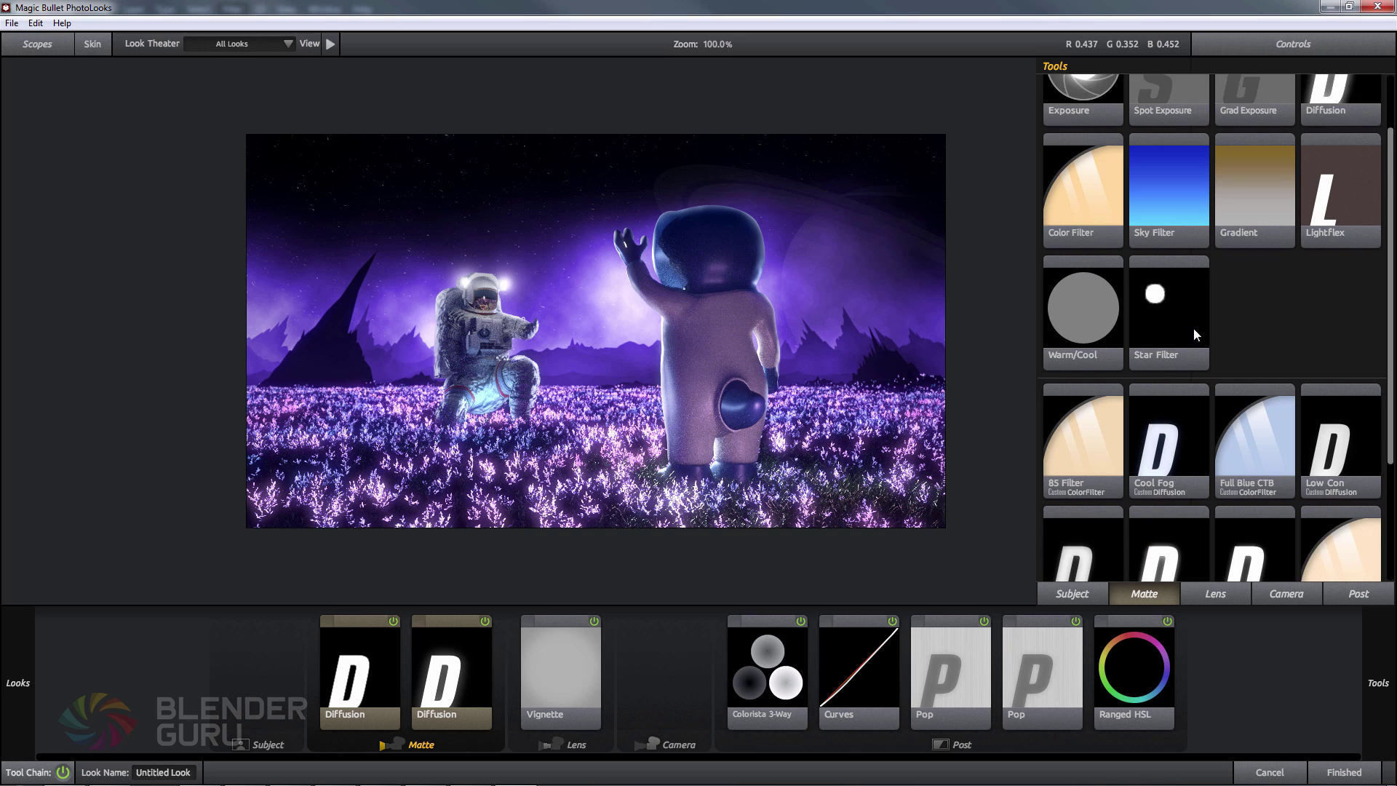
{"action": "left_click_drag", "start_coordinate": [1186, 327], "coordinate": [531, 660]}
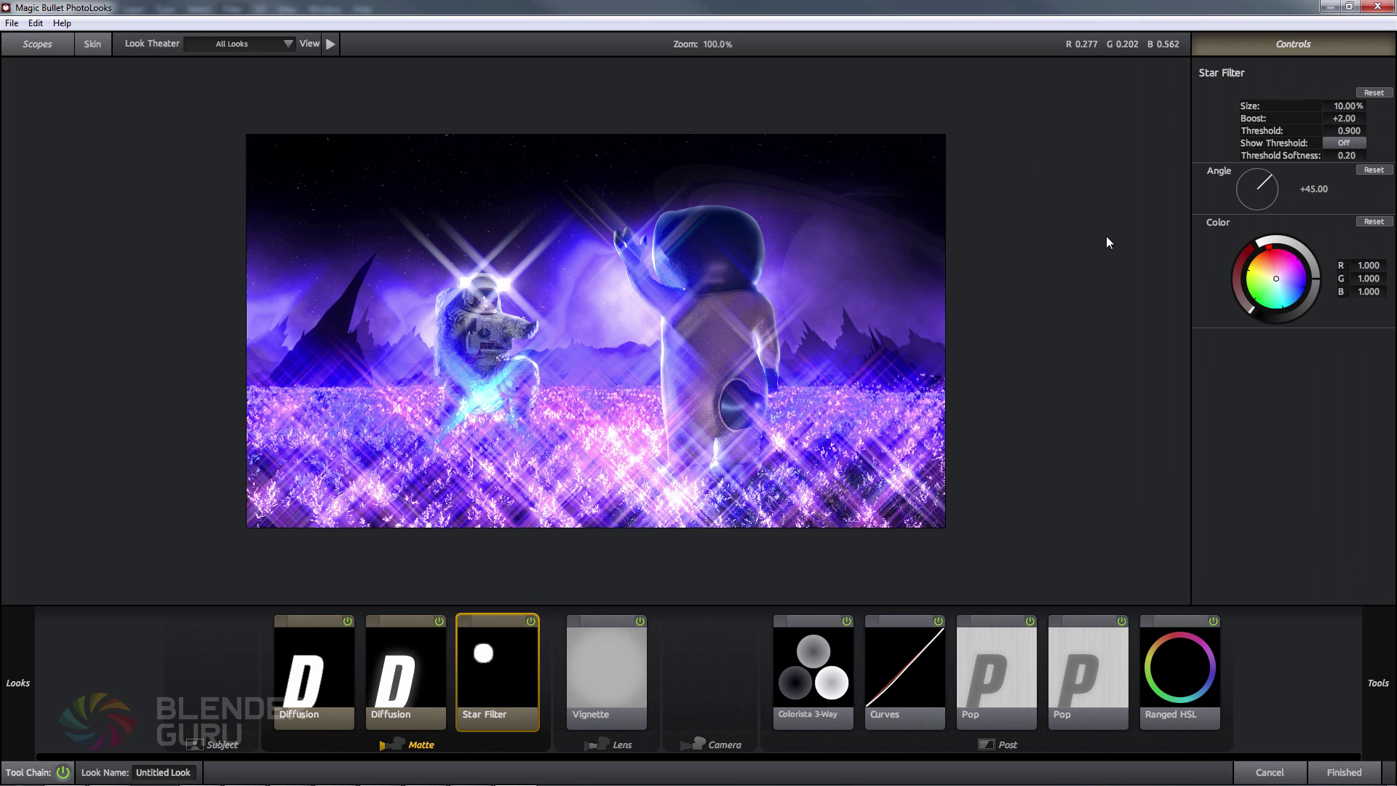
{"action": "mouse_move", "coordinate": [1348, 106]}
{"action": "left_mouse_down"}
{"action": "mouse_move", "coordinate": [1309, 106]}
{"action": "mouse_move", "coordinate": [1346, 118]}
{"action": "mouse_move", "coordinate": [1320, 119]}
{"action": "left_mouse_up"}
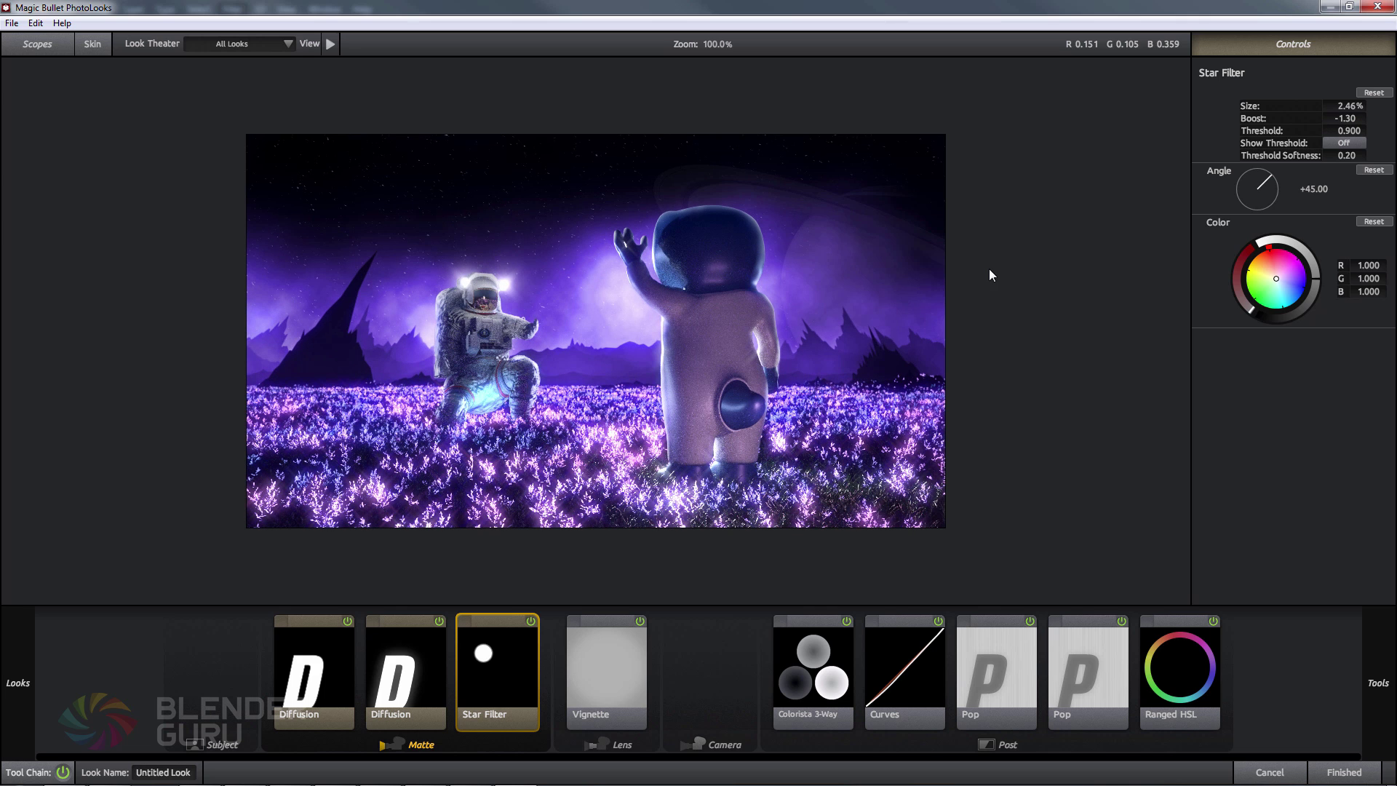
{"action": "left_click", "coordinate": [531, 620]}
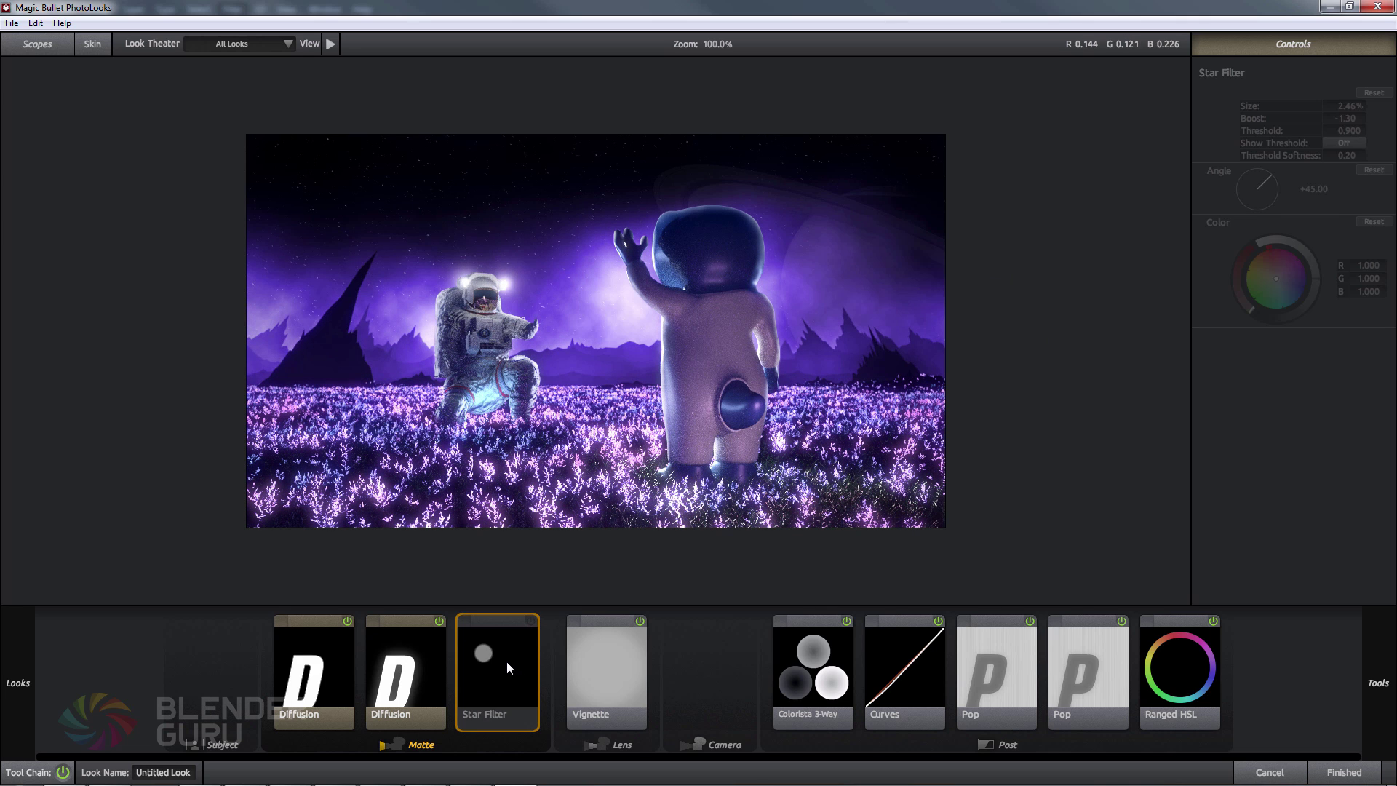
{"action": "key", "text": "Delete"}
Delete the Vignette effect from the Lens group
{"action": "left_click", "coordinate": [448, 639]}
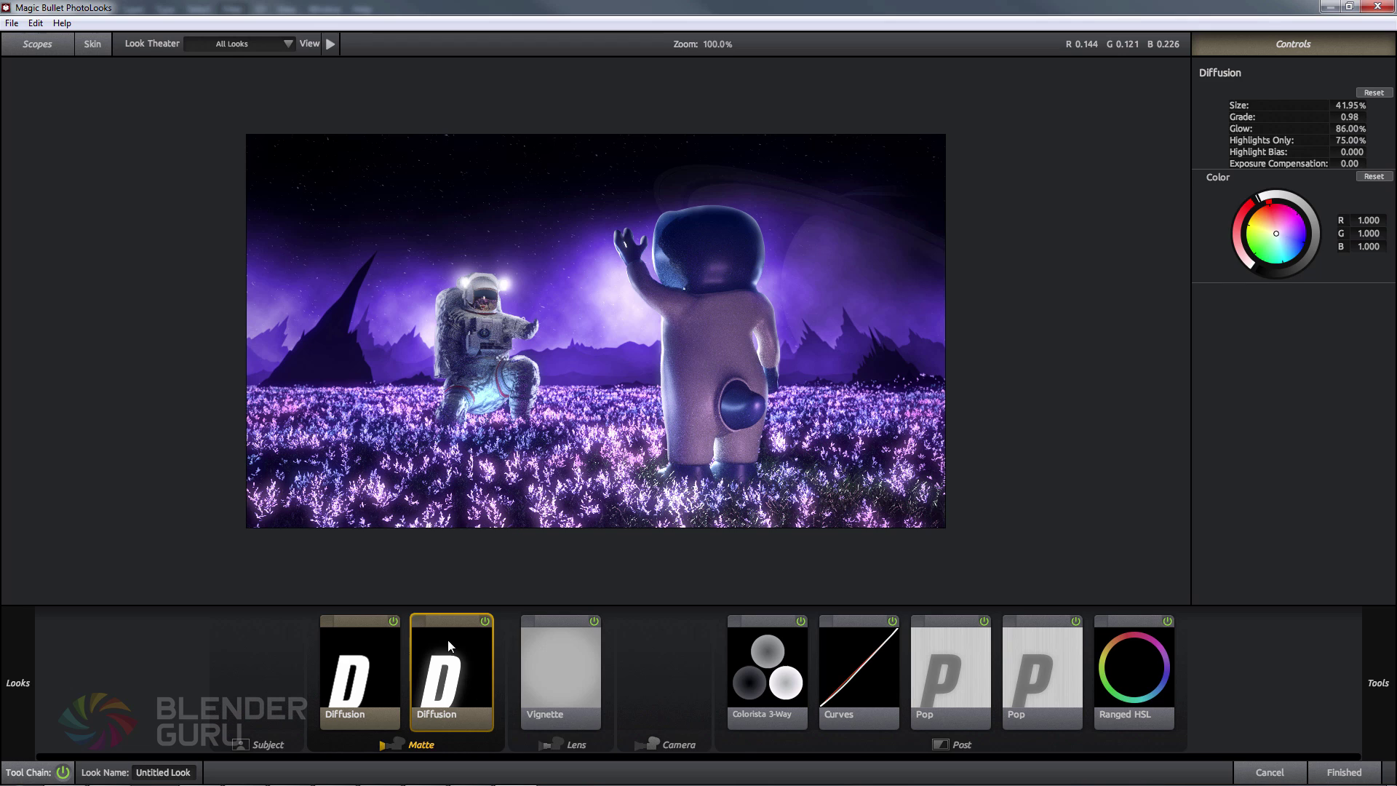
{"action": "left_click", "coordinate": [547, 670]}
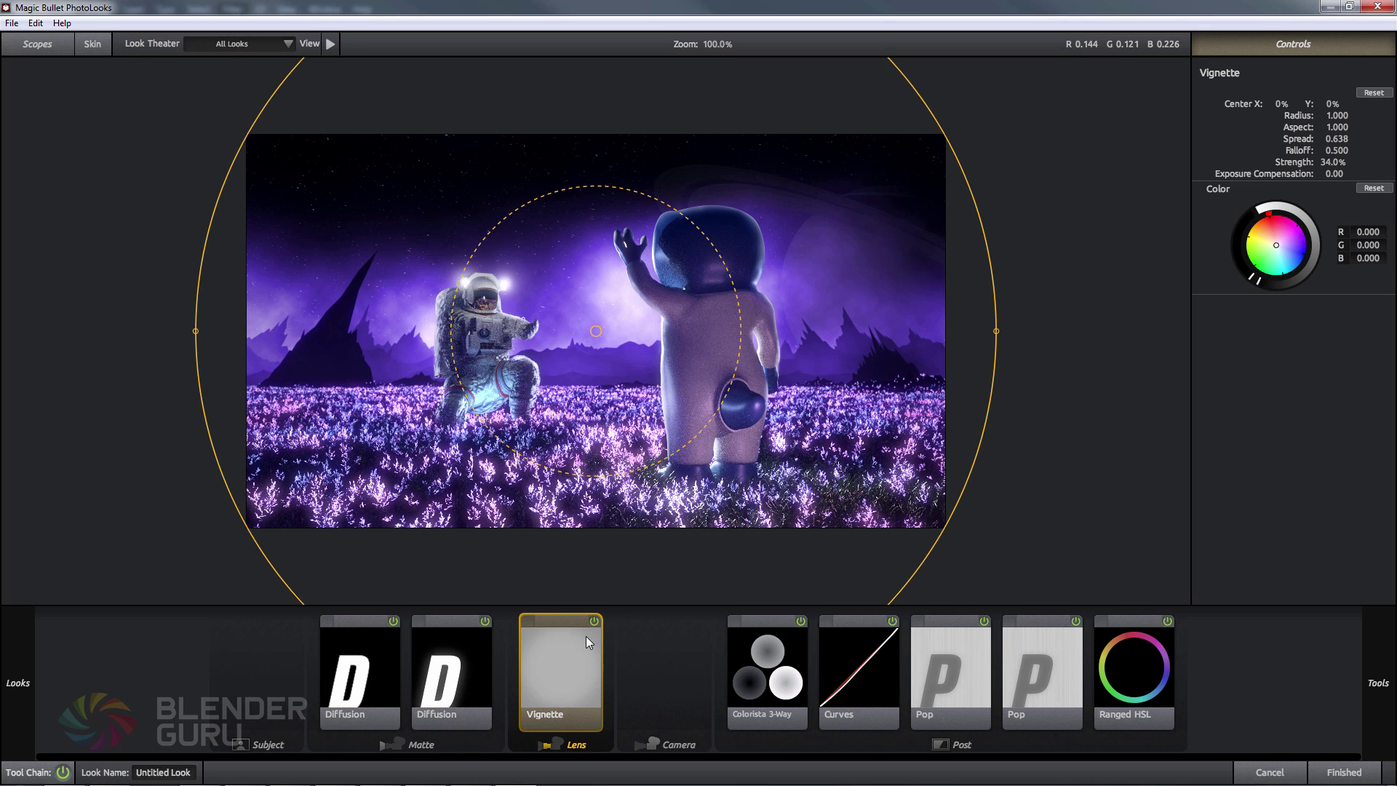
{"action": "key", "text": "Delete"}
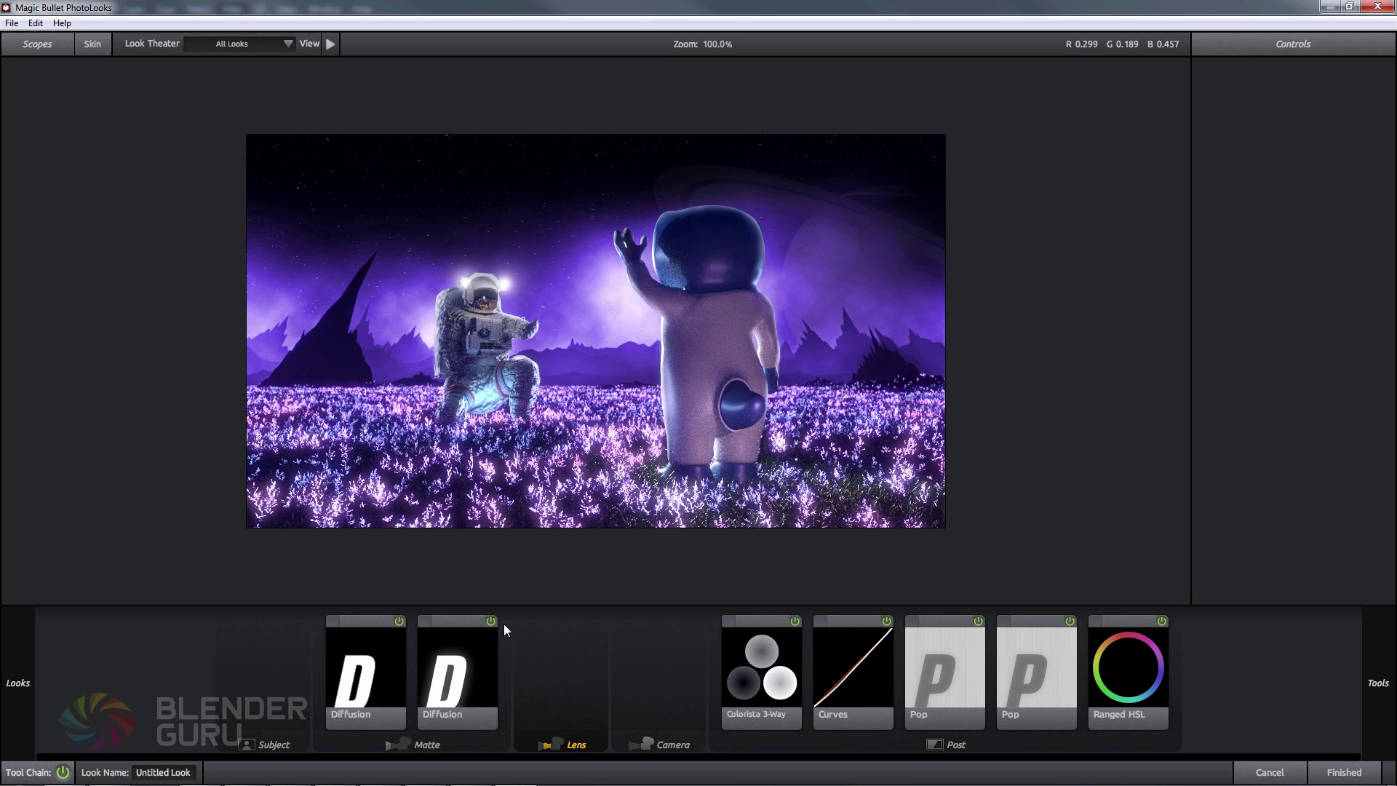
Inspect the Colorista 3-Way, Curves and both Pop effects, and preview the image with both Pops switched off
{"action": "left_click", "coordinate": [797, 667]}
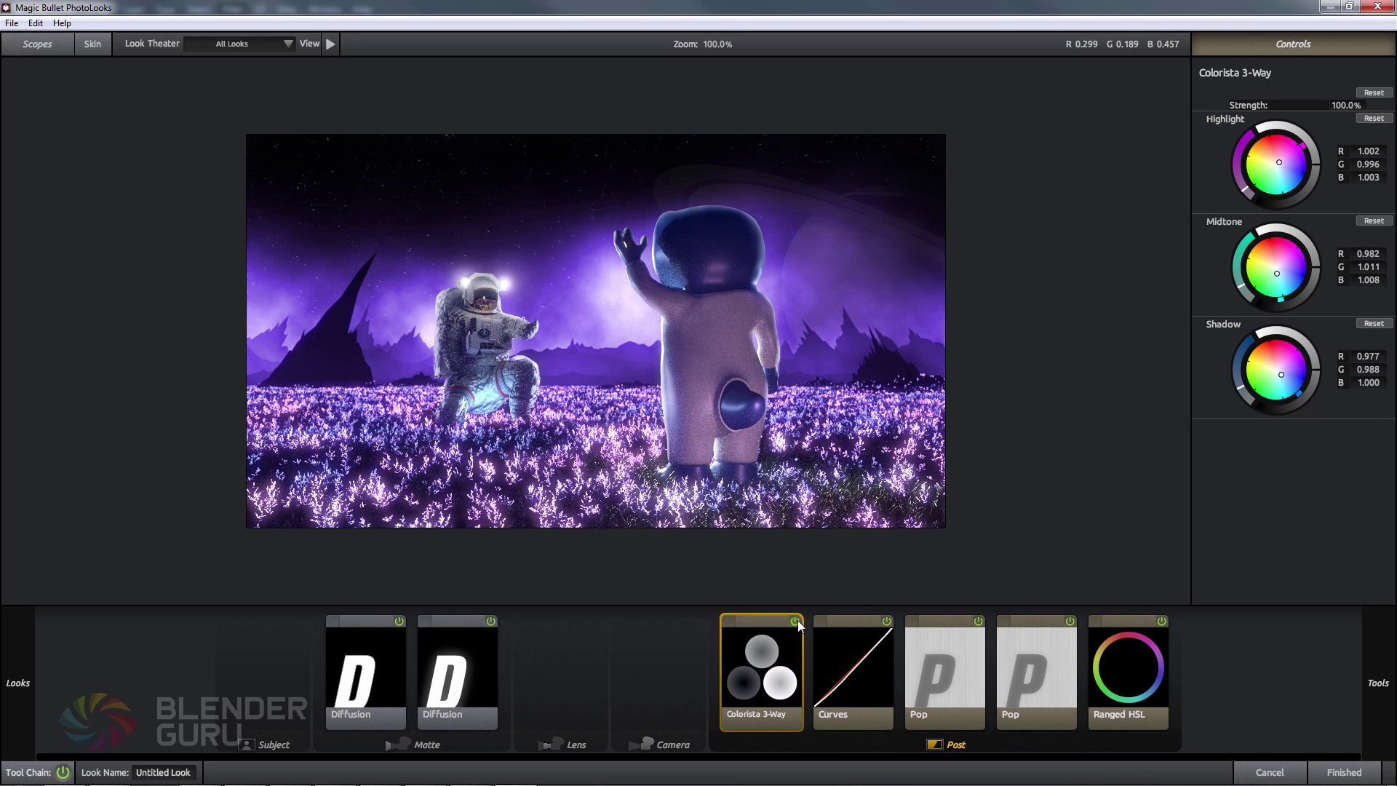
{"action": "left_click", "coordinate": [884, 644]}
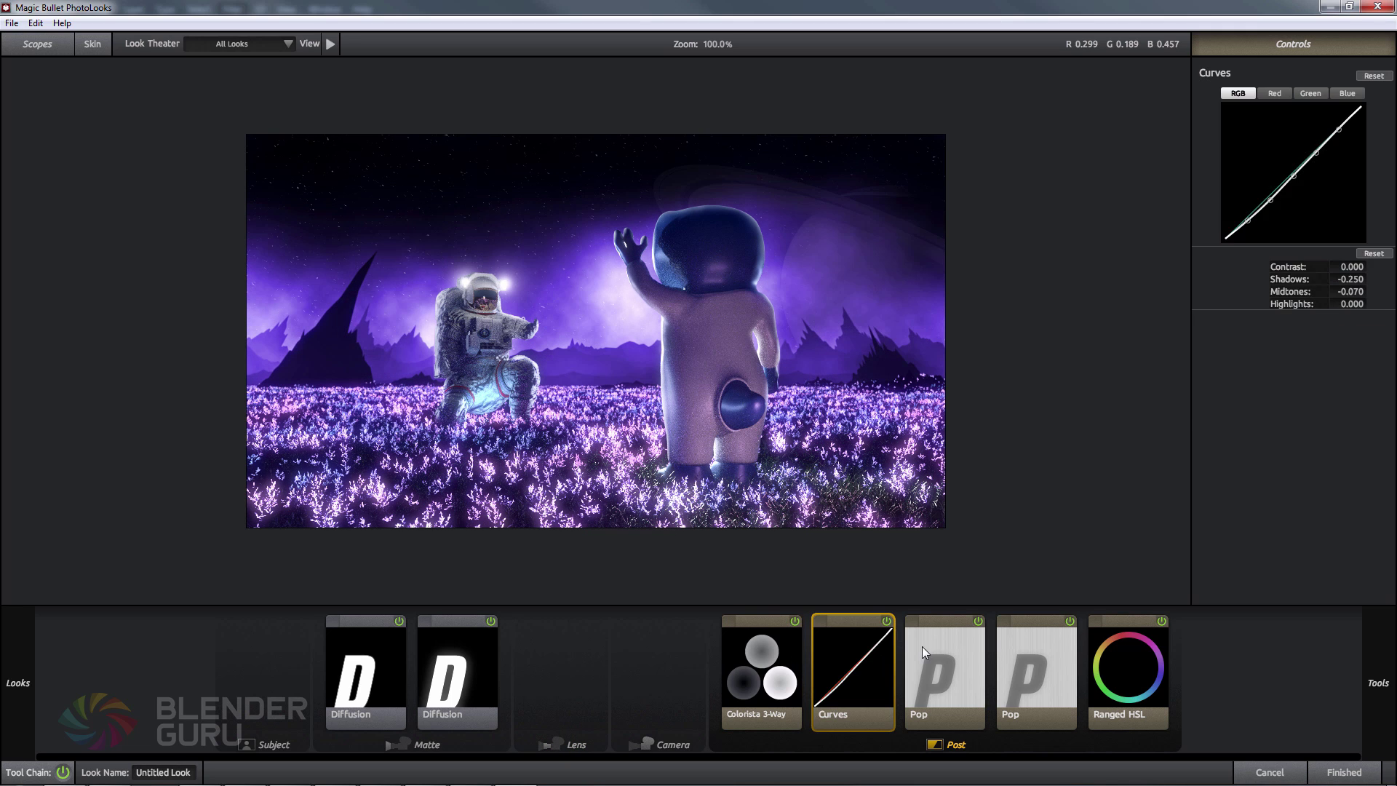
{"action": "left_click", "coordinate": [946, 640]}
{"action": "left_click", "coordinate": [978, 621]}
{"action": "left_click", "coordinate": [977, 622]}
{"action": "left_click", "coordinate": [1042, 646]}
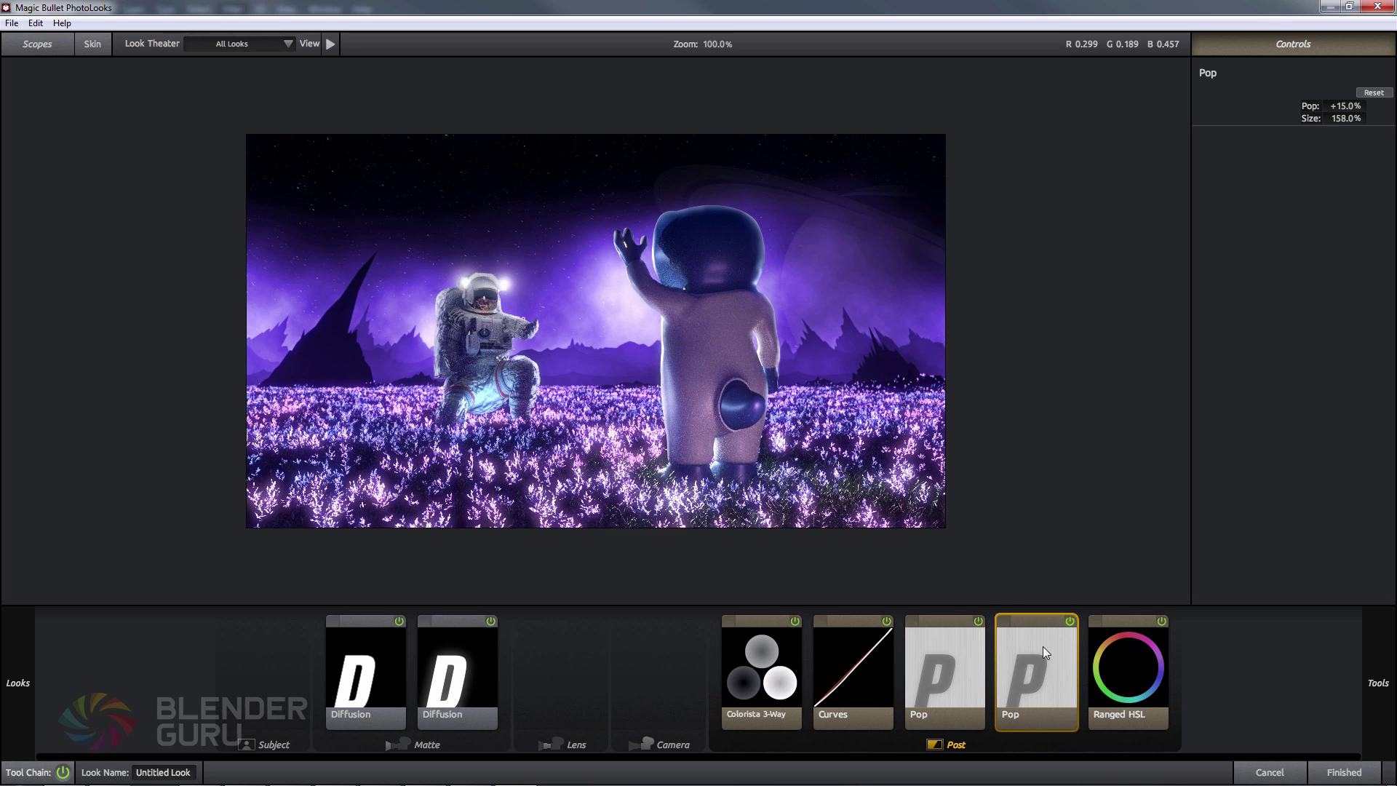
{"action": "left_click", "coordinate": [1060, 621]}
{"action": "left_click", "coordinate": [978, 621]}
Preview the image with and without Ranged HSL, switch both Pop effects back on, and inspect the two Diffusion effects
{"action": "left_click", "coordinate": [1119, 640]}
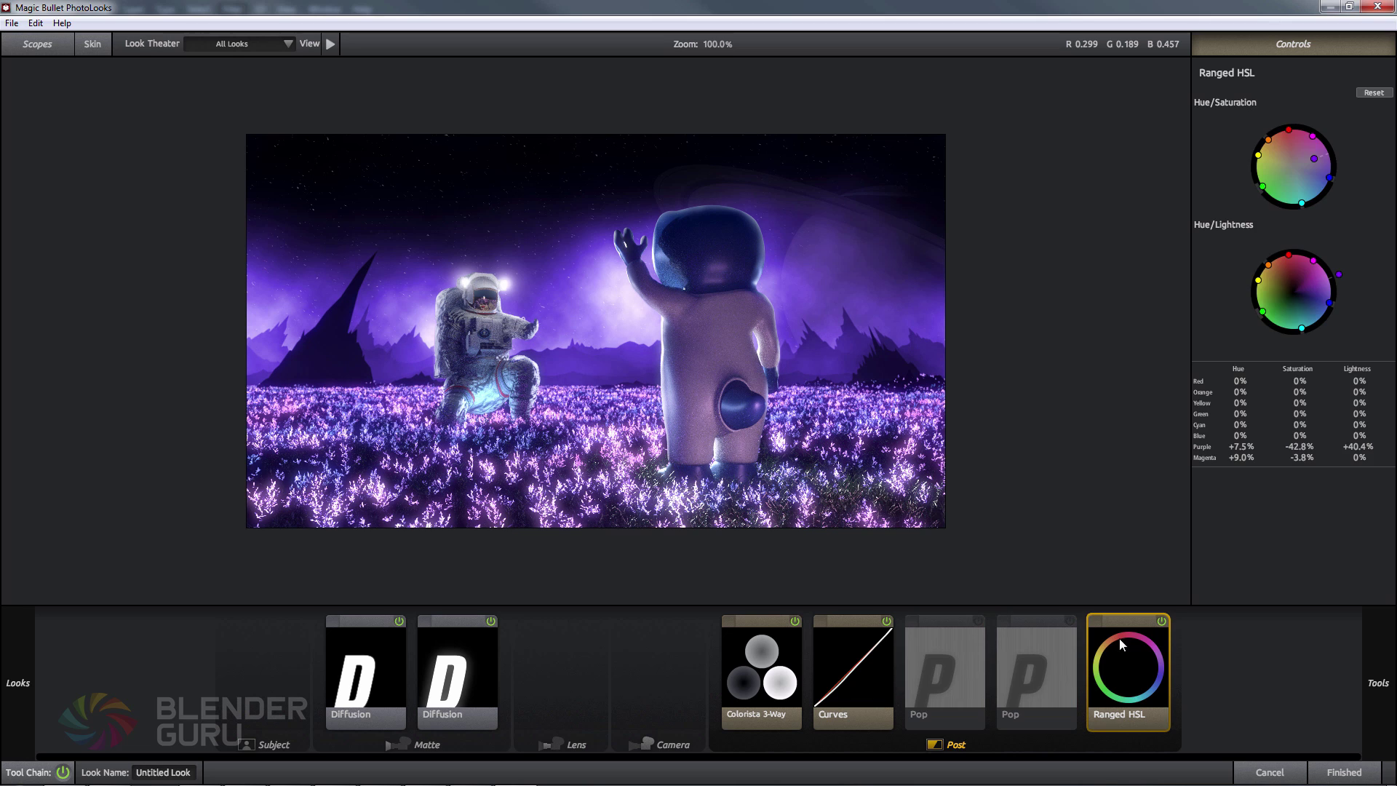
{"action": "left_click", "coordinate": [1163, 622]}
{"action": "left_click", "coordinate": [1162, 621]}
{"action": "left_click", "coordinate": [447, 668]}
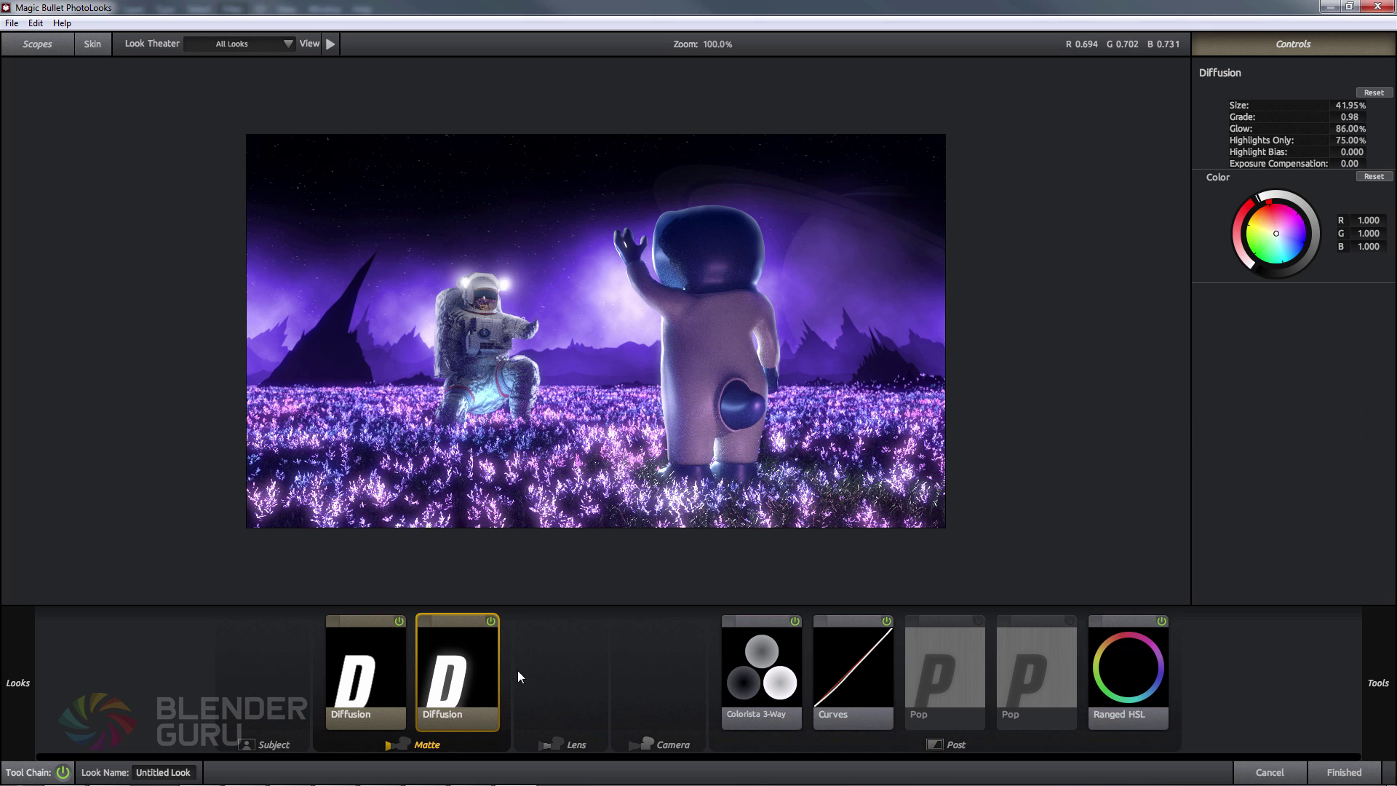
{"action": "left_click", "coordinate": [1007, 658]}
{"action": "left_click", "coordinate": [978, 622]}
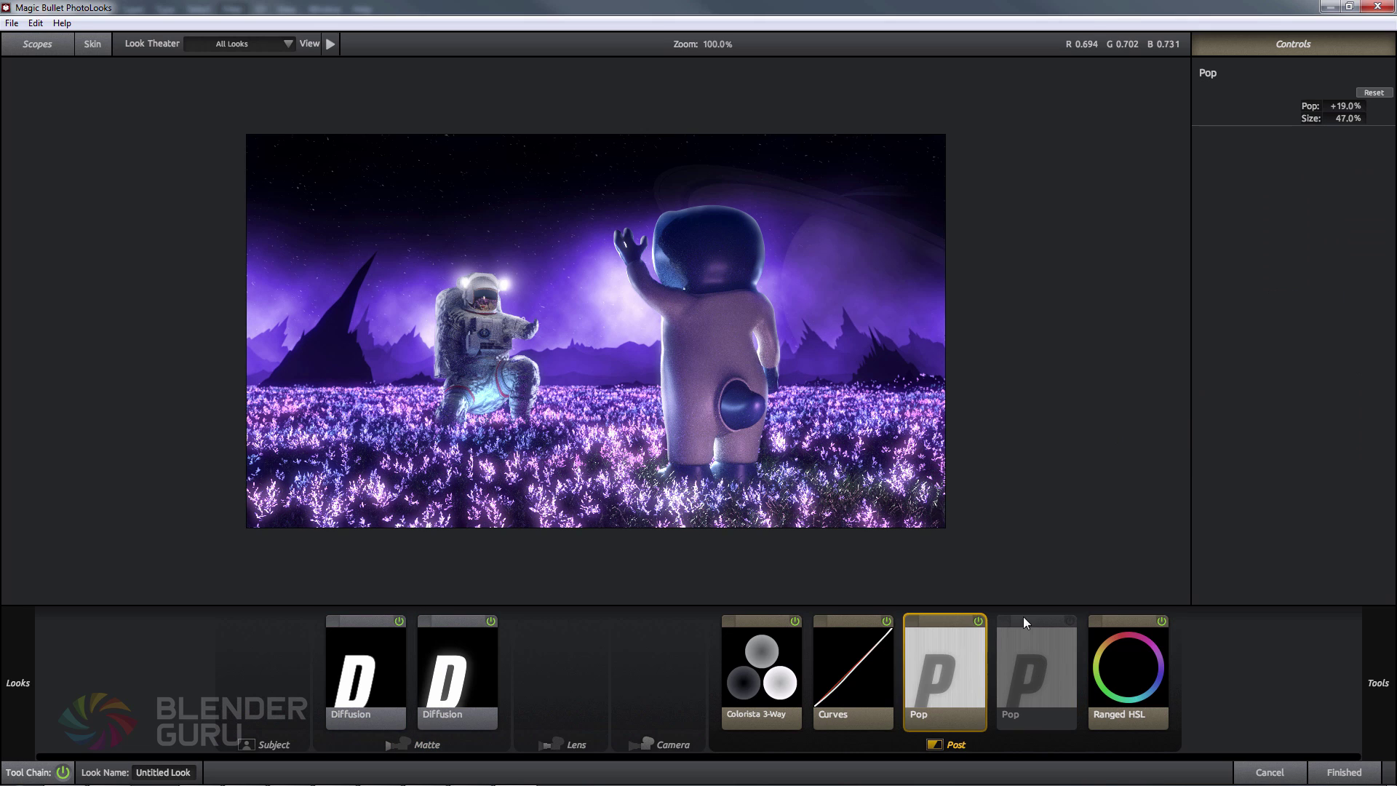
{"action": "left_click", "coordinate": [1070, 621]}
{"action": "left_click", "coordinate": [362, 675]}
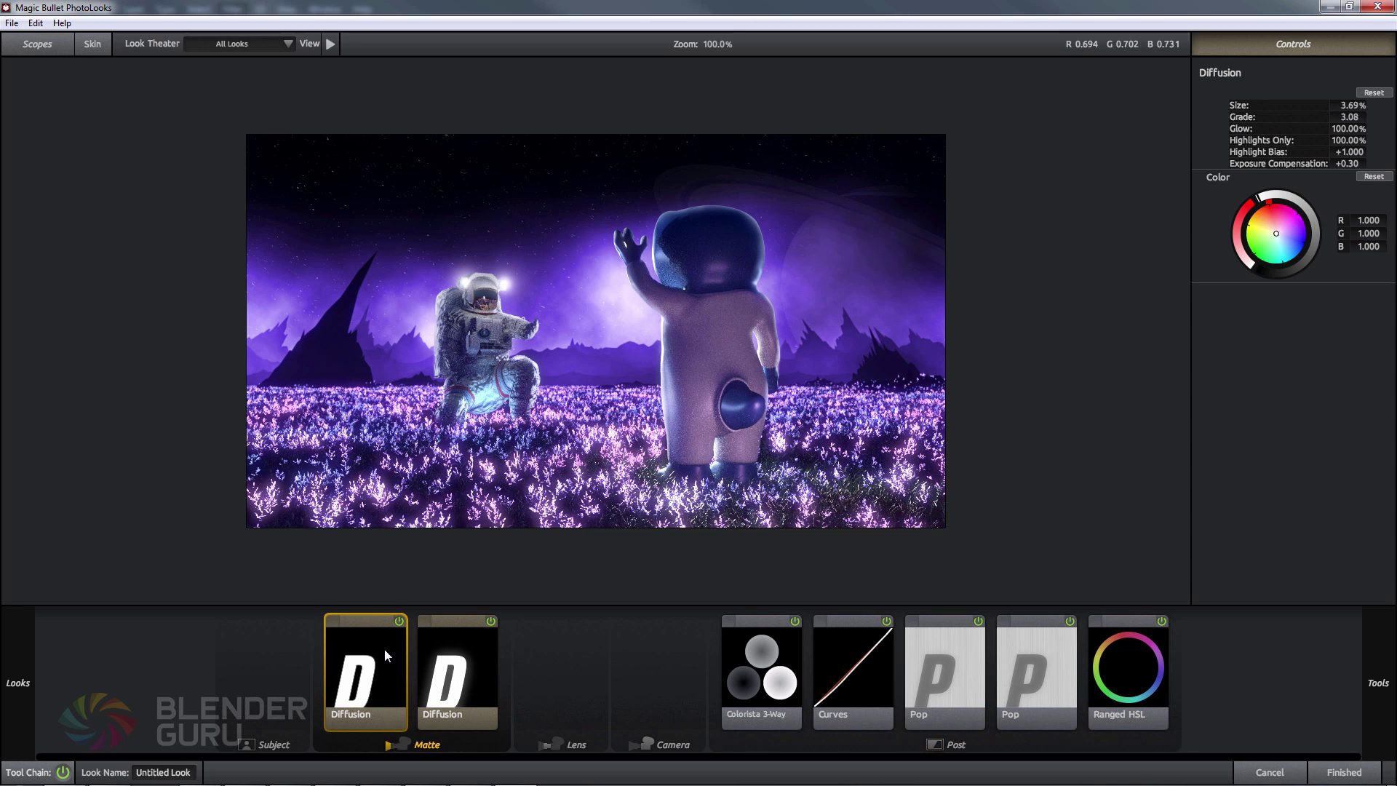
Switch off the second Diffusion, Colorista 3-Way, Curves, both Pops and Ranged HSL so only the first Diffusion stays active
{"action": "left_click", "coordinate": [492, 621]}
{"action": "left_click", "coordinate": [794, 620]}
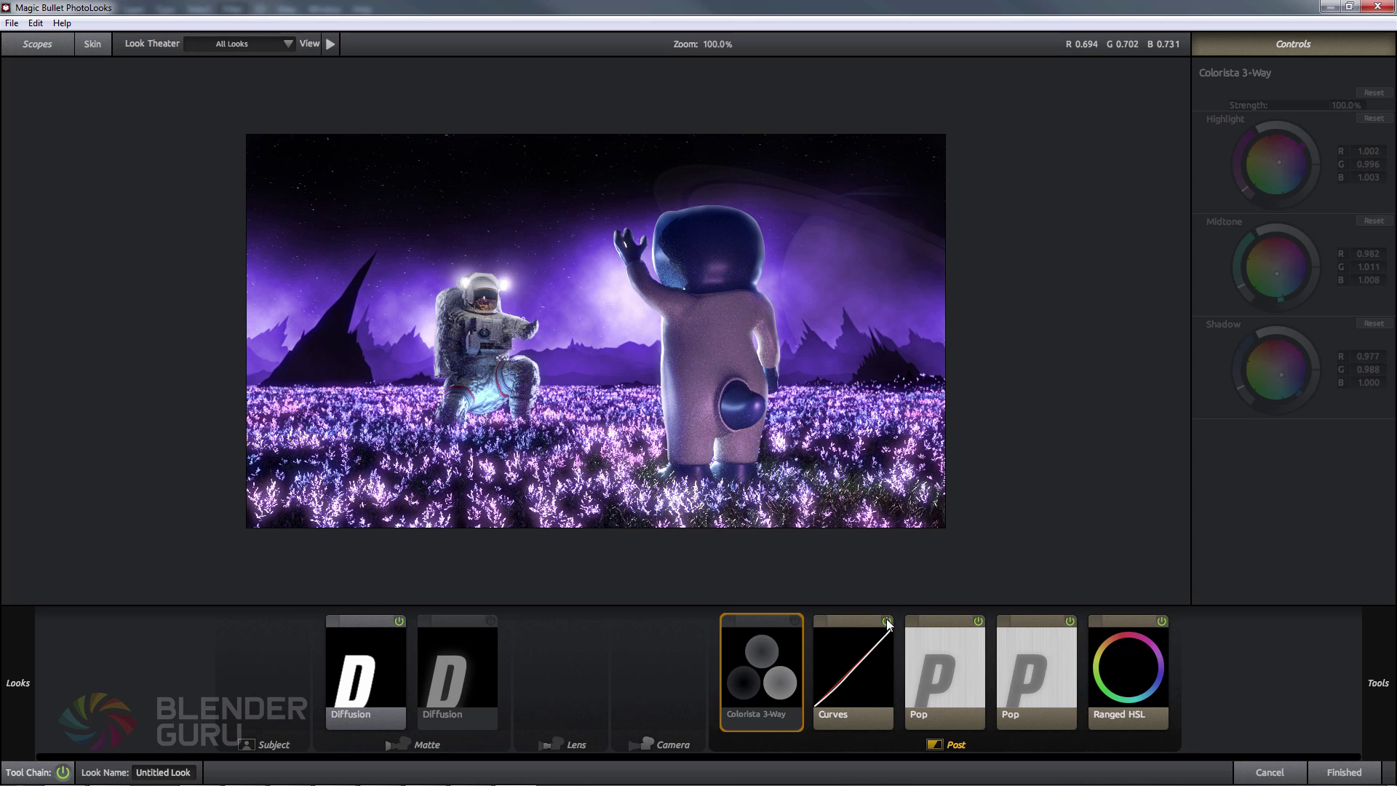
{"action": "left_click", "coordinate": [886, 620]}
{"action": "left_click", "coordinate": [978, 620]}
{"action": "left_click", "coordinate": [1069, 620]}
{"action": "left_click", "coordinate": [1162, 620]}
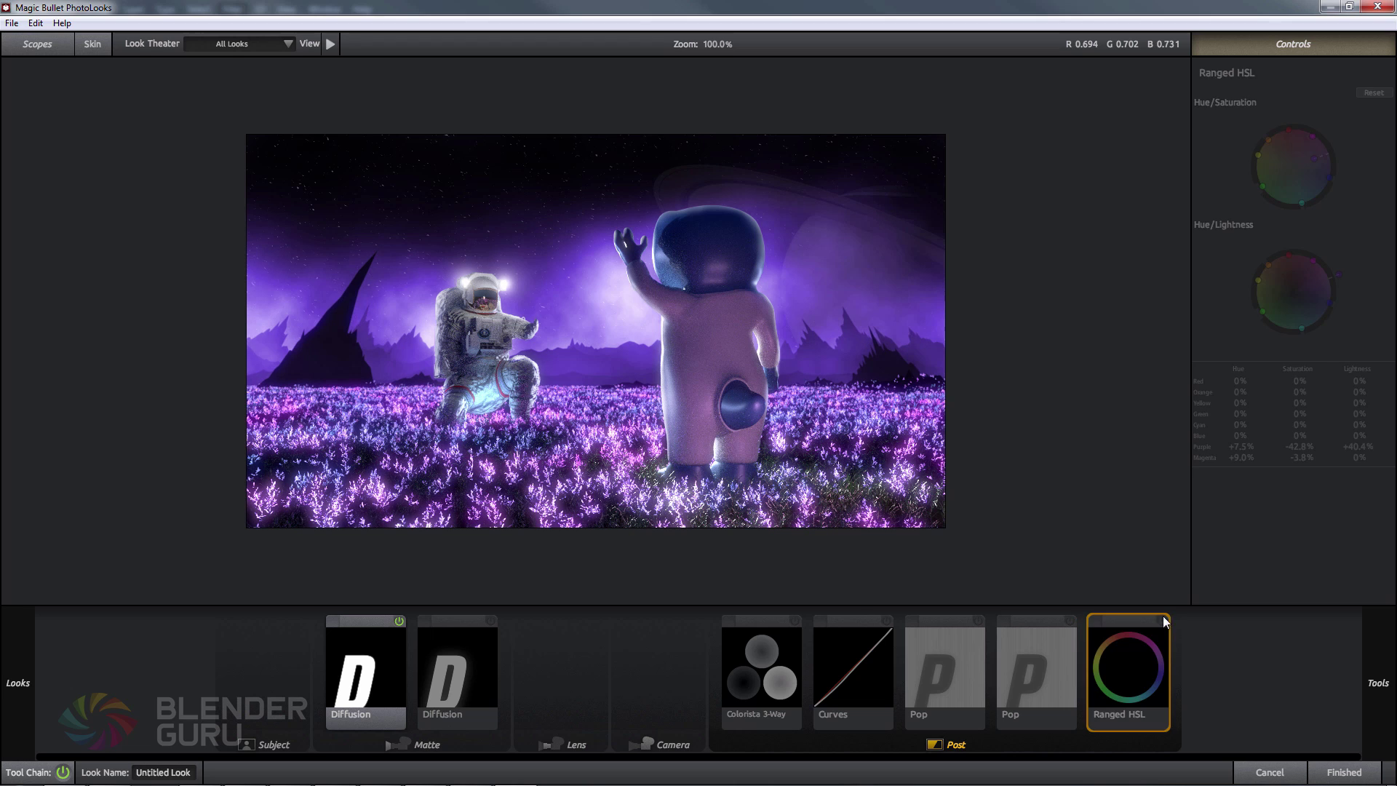
Preview the image with and without the first Diffusion, and set its grade to 1.90
{"action": "left_click", "coordinate": [381, 645]}
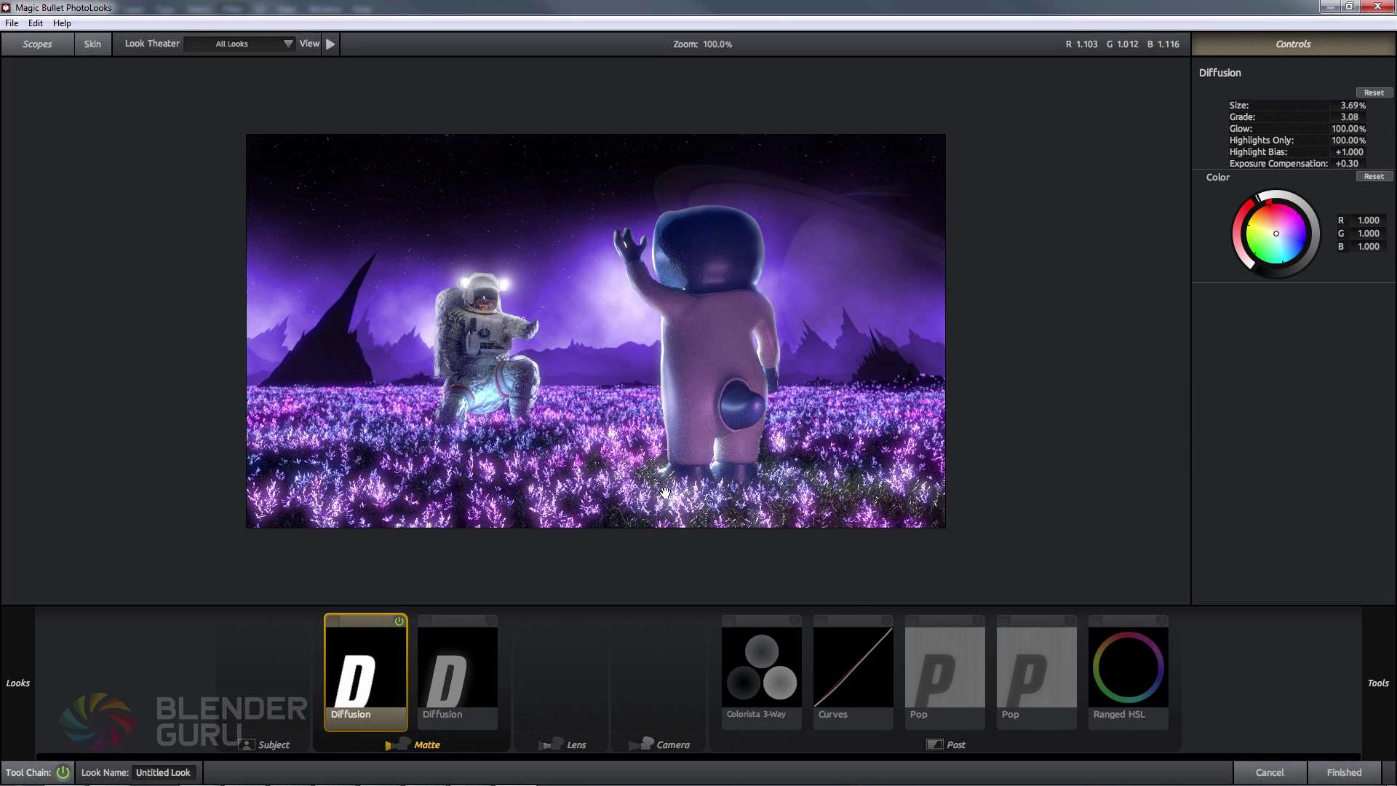
{"action": "left_click", "coordinate": [399, 621]}
{"action": "left_click", "coordinate": [399, 622]}
{"action": "left_click", "coordinate": [398, 621]}
{"action": "left_click", "coordinate": [399, 621]}
{"action": "left_click_drag", "start_coordinate": [1349, 117], "coordinate": [1335, 116]}
Isolate the second Diffusion by switching the first one off, and set its size to 20.24% and grade to 3.10
{"action": "left_click", "coordinate": [440, 684]}
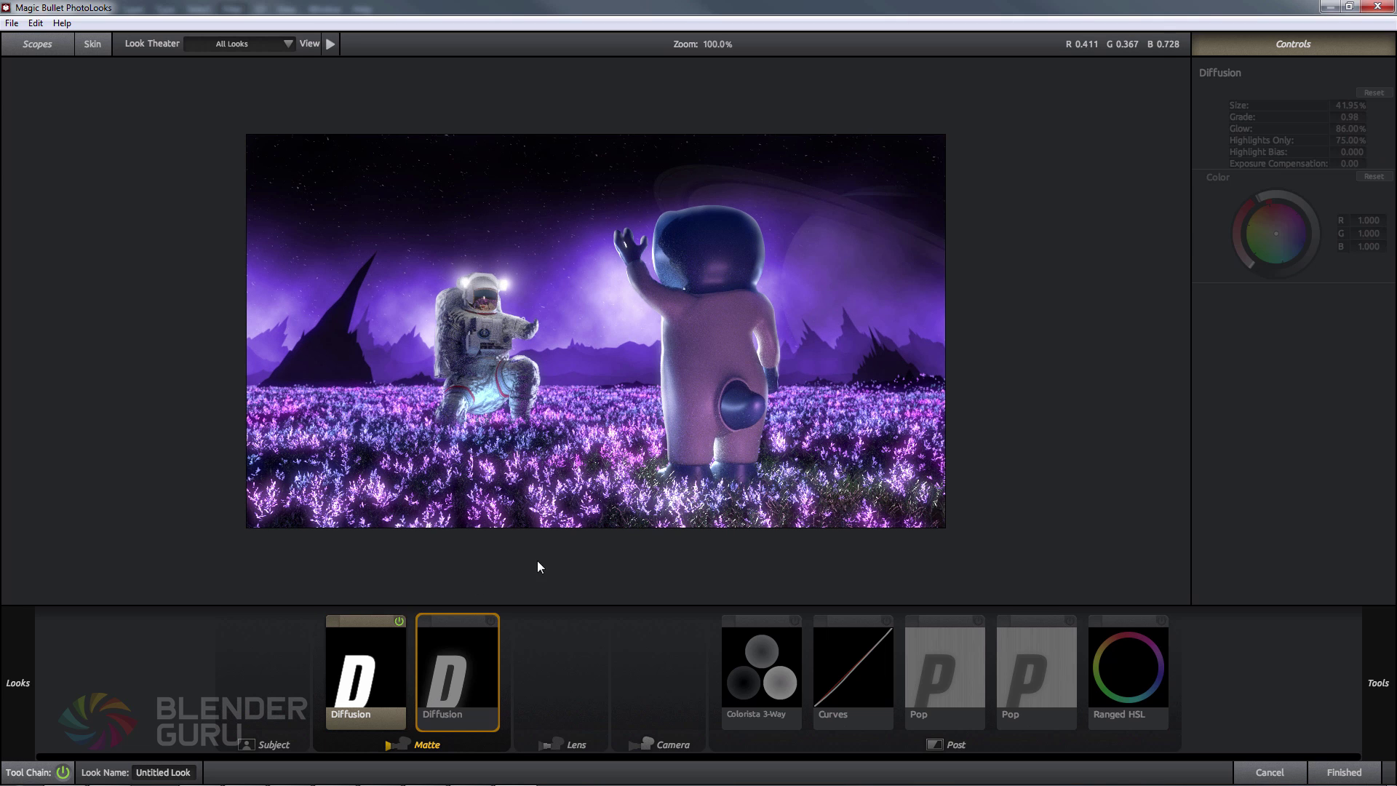
{"action": "left_click", "coordinate": [398, 622]}
{"action": "left_click", "coordinate": [488, 622]}
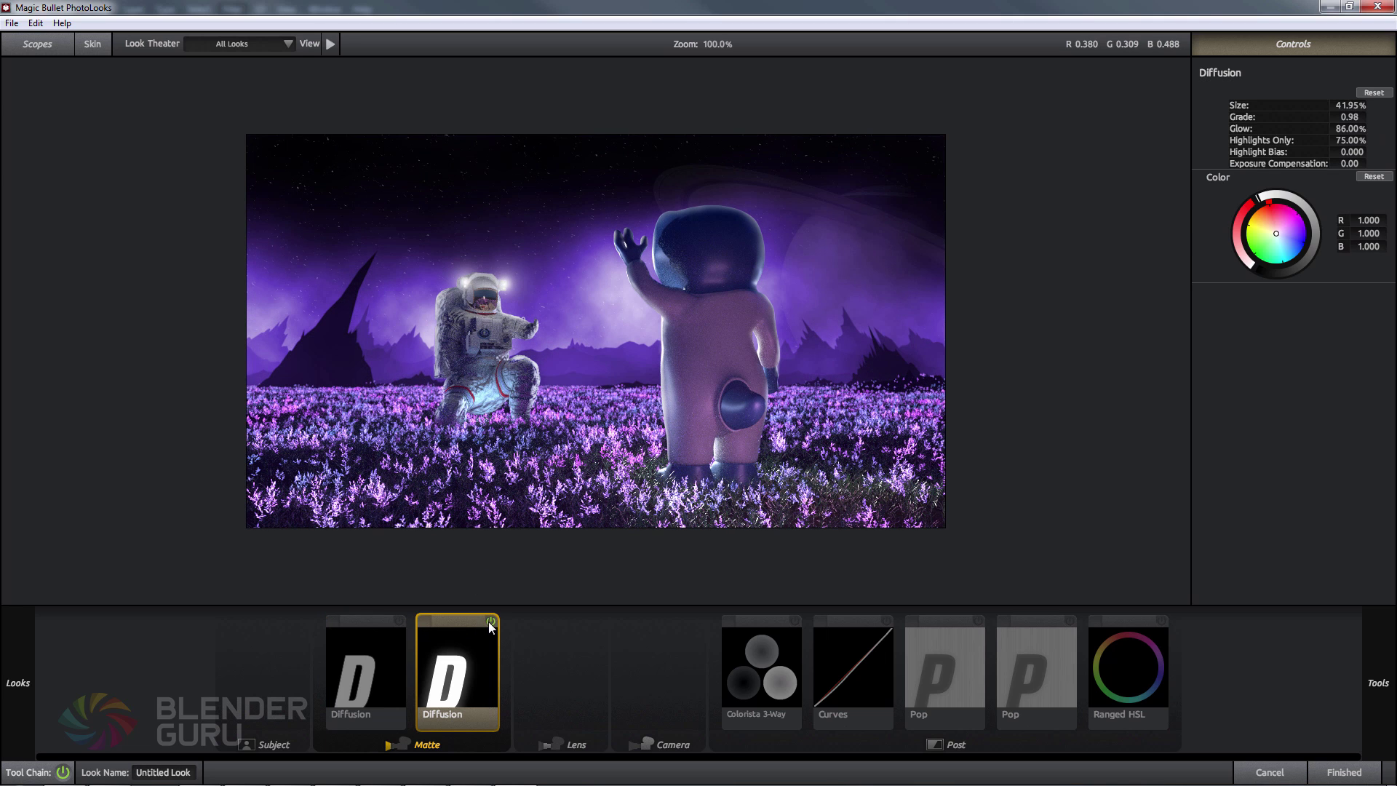
{"action": "left_click_drag", "start_coordinate": [1352, 116], "coordinate": [1350, 107]}
{"action": "left_click", "coordinate": [490, 622]}
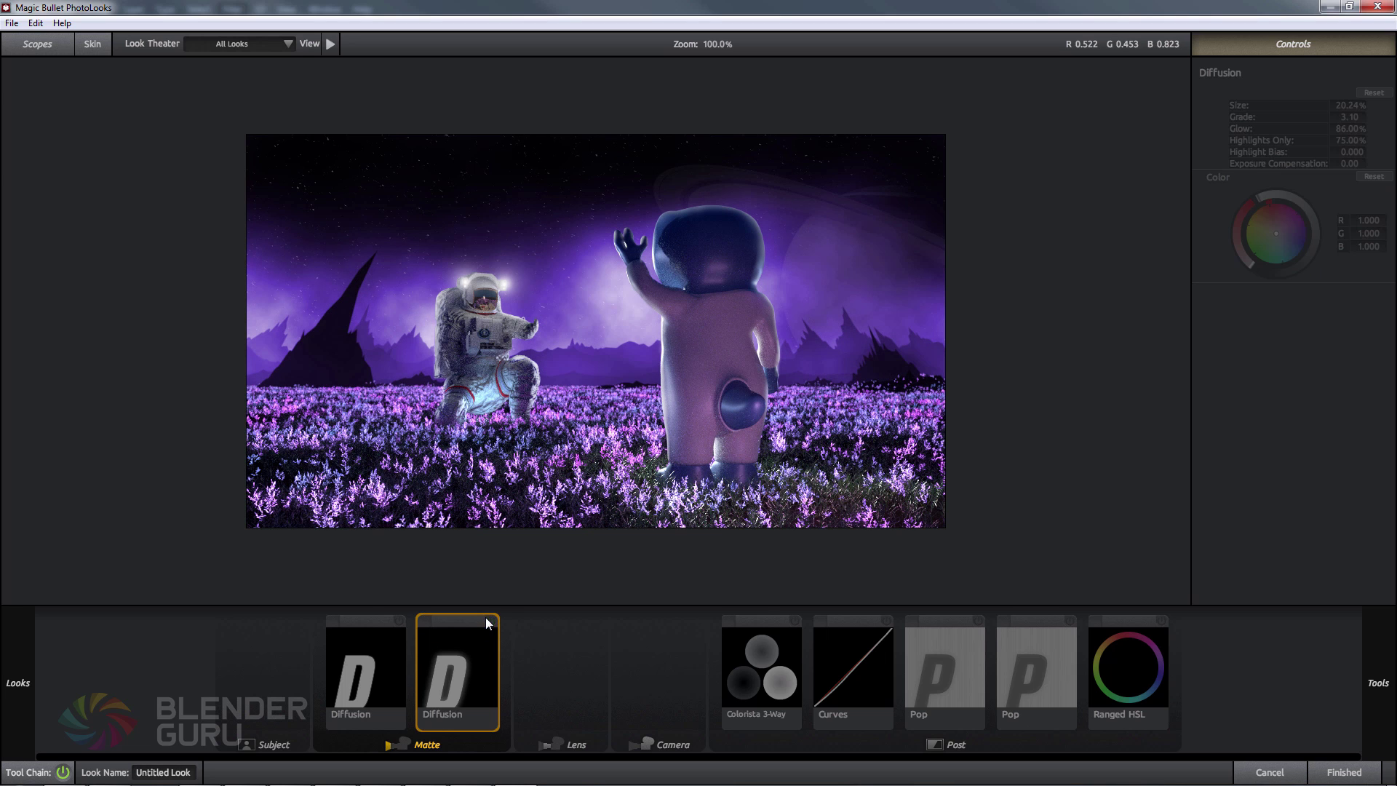
{"action": "left_click", "coordinate": [489, 621]}
Set the second Diffusion's grade to 1.75, switch the first Diffusion back on, and lower the first one's grade slightly
{"action": "left_click_drag", "start_coordinate": [1350, 117], "coordinate": [1343, 117]}
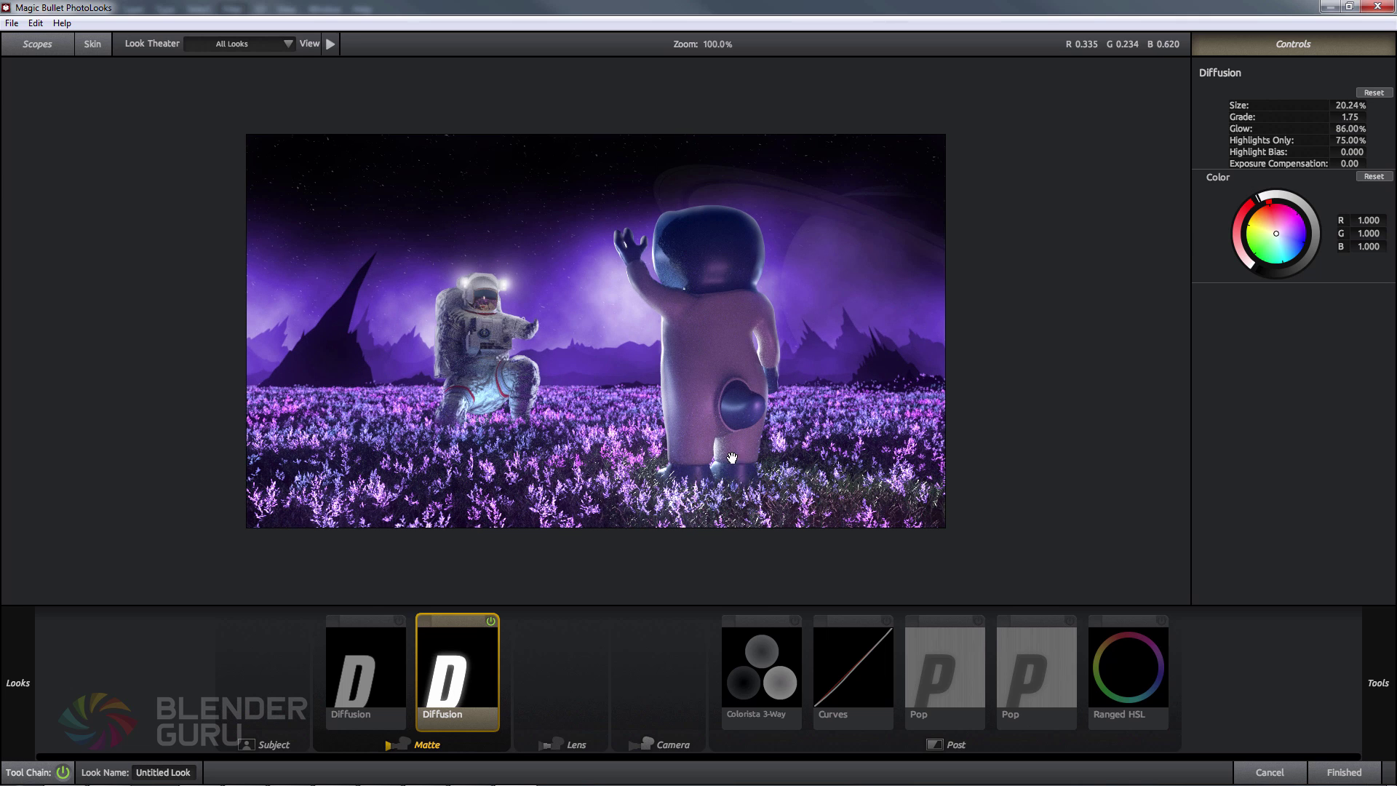
{"action": "left_click", "coordinate": [400, 623]}
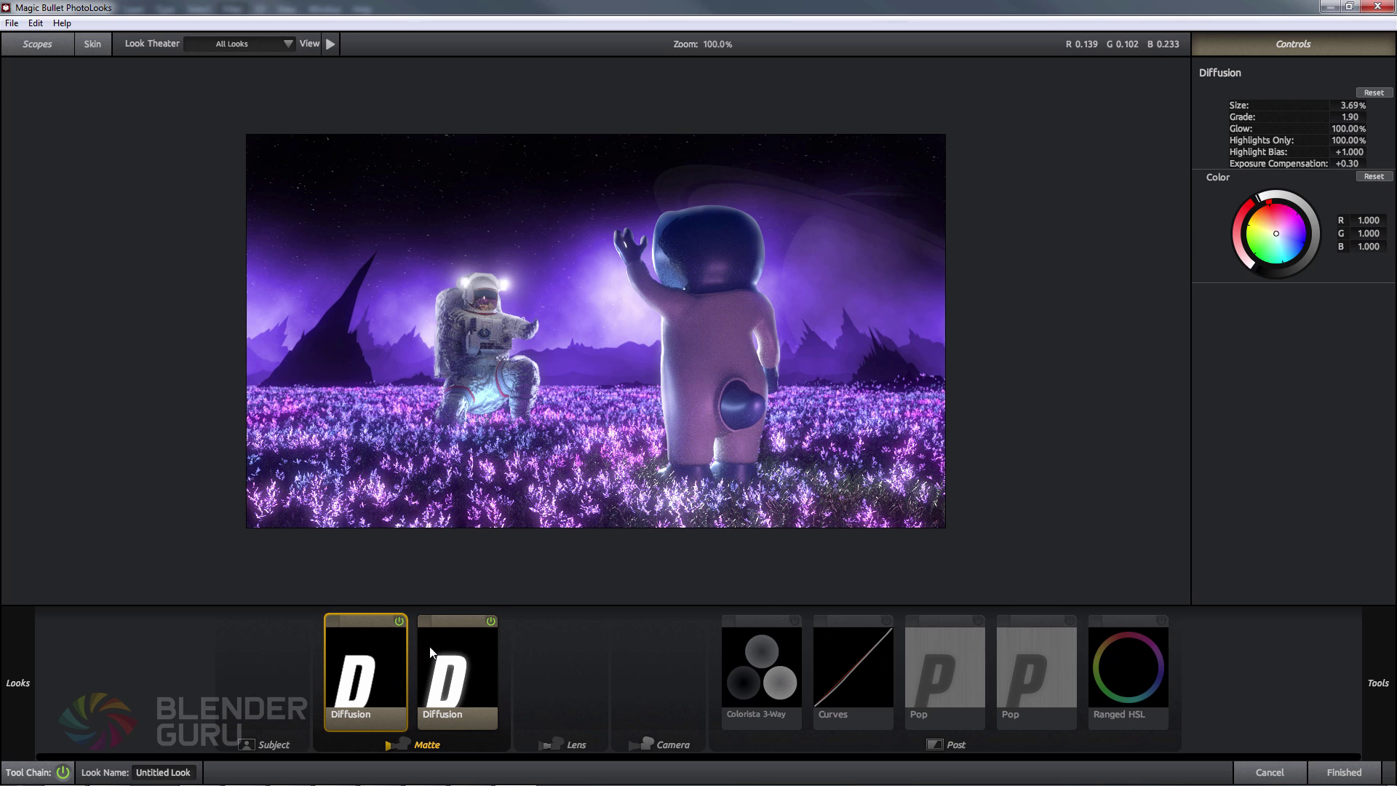
{"action": "left_click_drag", "start_coordinate": [1351, 117], "coordinate": [1343, 118]}
Enable Colorista 3-Way and set RGB for highlights to 1.056/0.901/1.043, midtones to 0.929/1.066/1.004 and shadows to 0.963/1.000/0.997
{"action": "left_click", "coordinate": [766, 644]}
{"action": "left_click", "coordinate": [795, 621]}
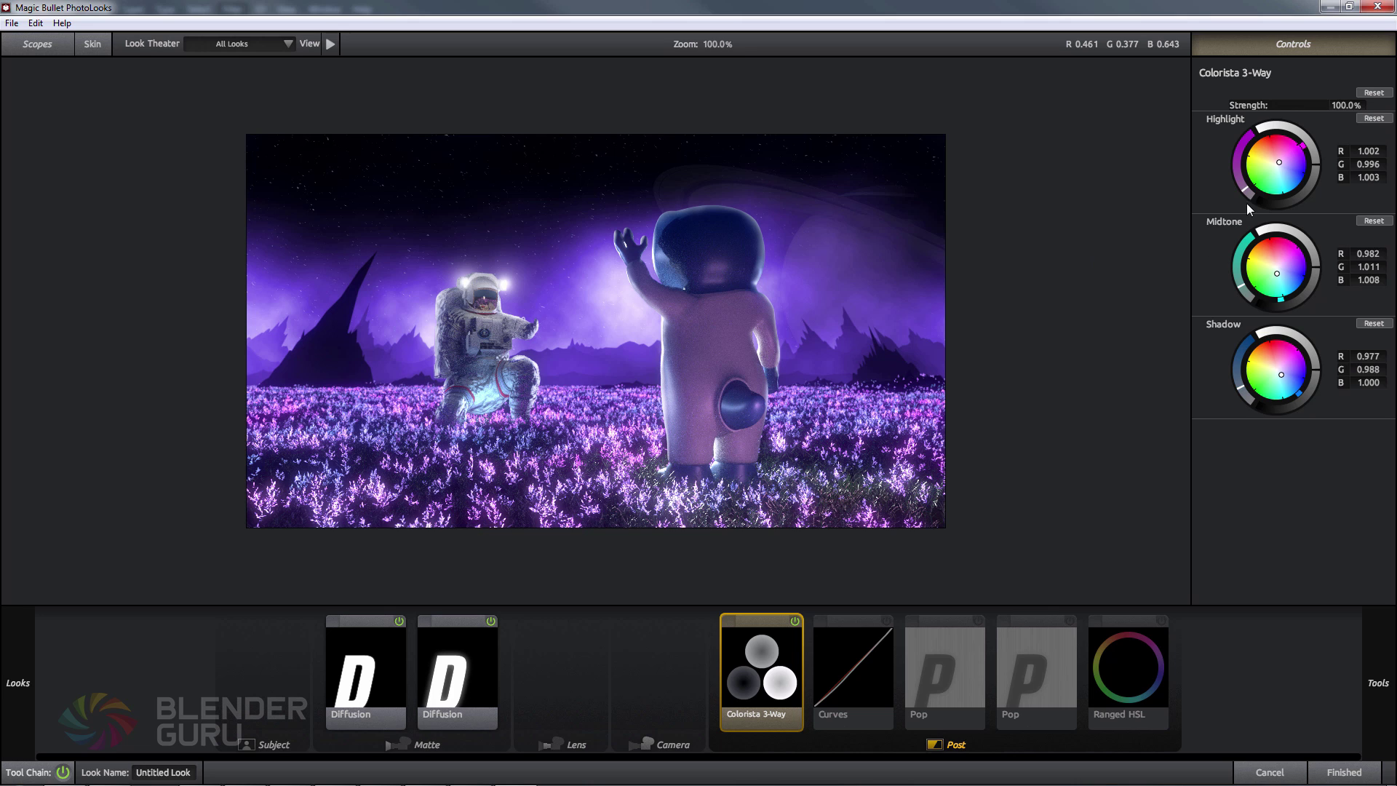
{"action": "mouse_move", "coordinate": [1277, 165]}
{"action": "left_mouse_down"}
{"action": "mouse_move", "coordinate": [1266, 154]}
{"action": "mouse_move", "coordinate": [1284, 155]}
{"action": "left_mouse_up"}
{"action": "left_click_drag", "start_coordinate": [1277, 273], "coordinate": [1273, 278]}
{"action": "left_click_drag", "start_coordinate": [1282, 375], "coordinate": [1278, 378]}
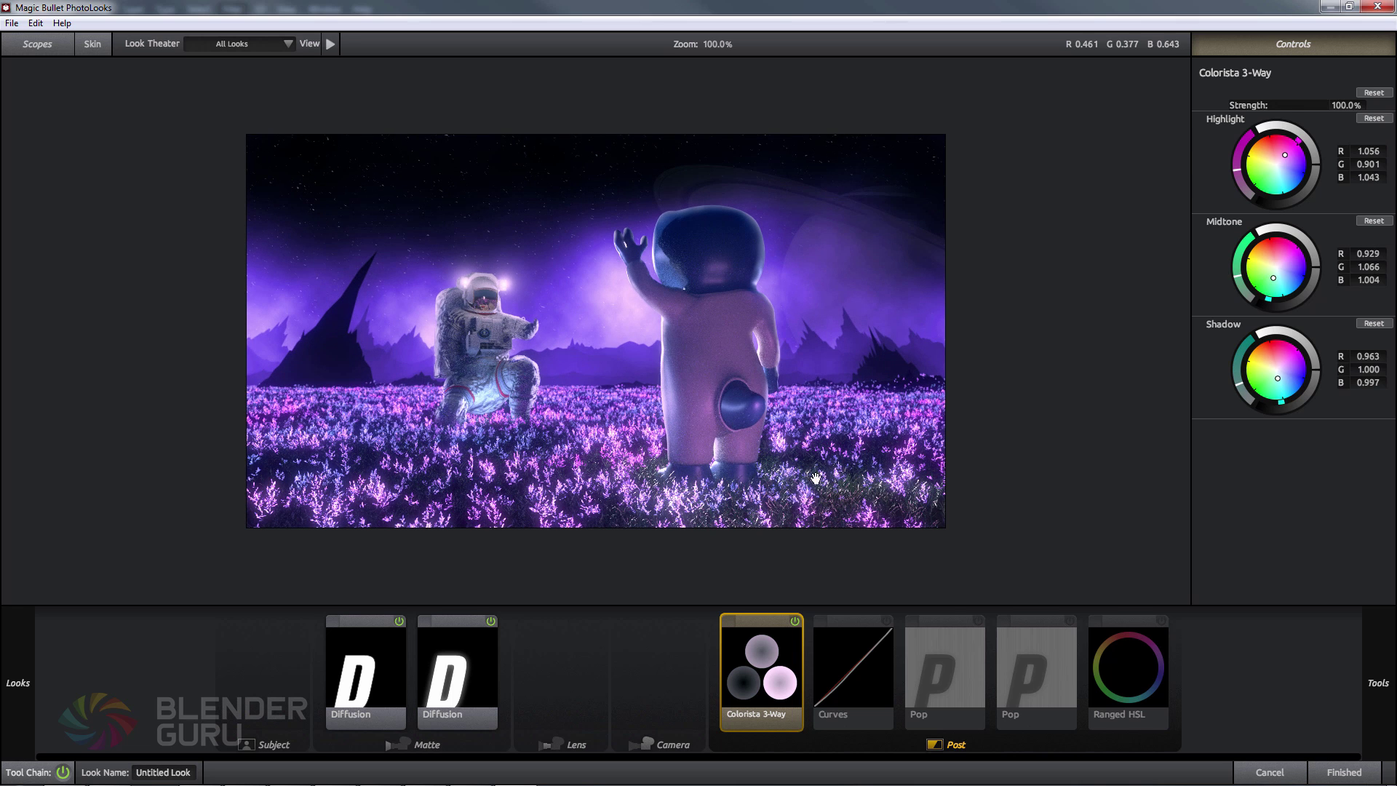
Reduce the Colorista 3-Way strength and compare the image with and without the effect
{"action": "mouse_move", "coordinate": [1348, 106]}
{"action": "left_mouse_down"}
{"action": "mouse_move", "coordinate": [1313, 105]}
{"action": "mouse_move", "coordinate": [1325, 105]}
{"action": "left_mouse_up"}
{"action": "left_click", "coordinate": [794, 621]}
{"action": "left_click", "coordinate": [794, 621]}
Switch Curves back on, set its shadows to -0.200, and compare the image with and without it
{"action": "left_click", "coordinate": [859, 662]}
{"action": "left_click", "coordinate": [886, 621]}
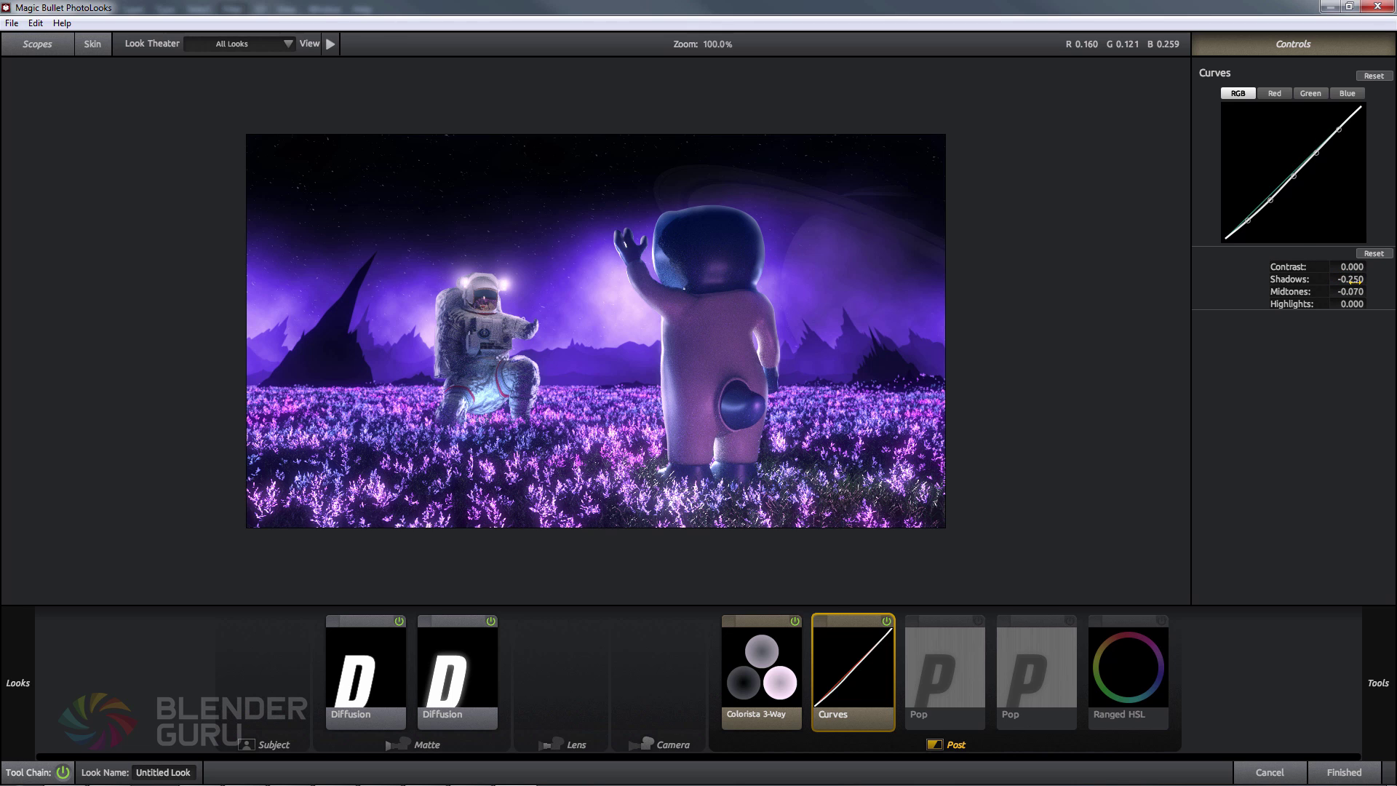
{"action": "left_click_drag", "start_coordinate": [1357, 282], "coordinate": [1362, 282]}
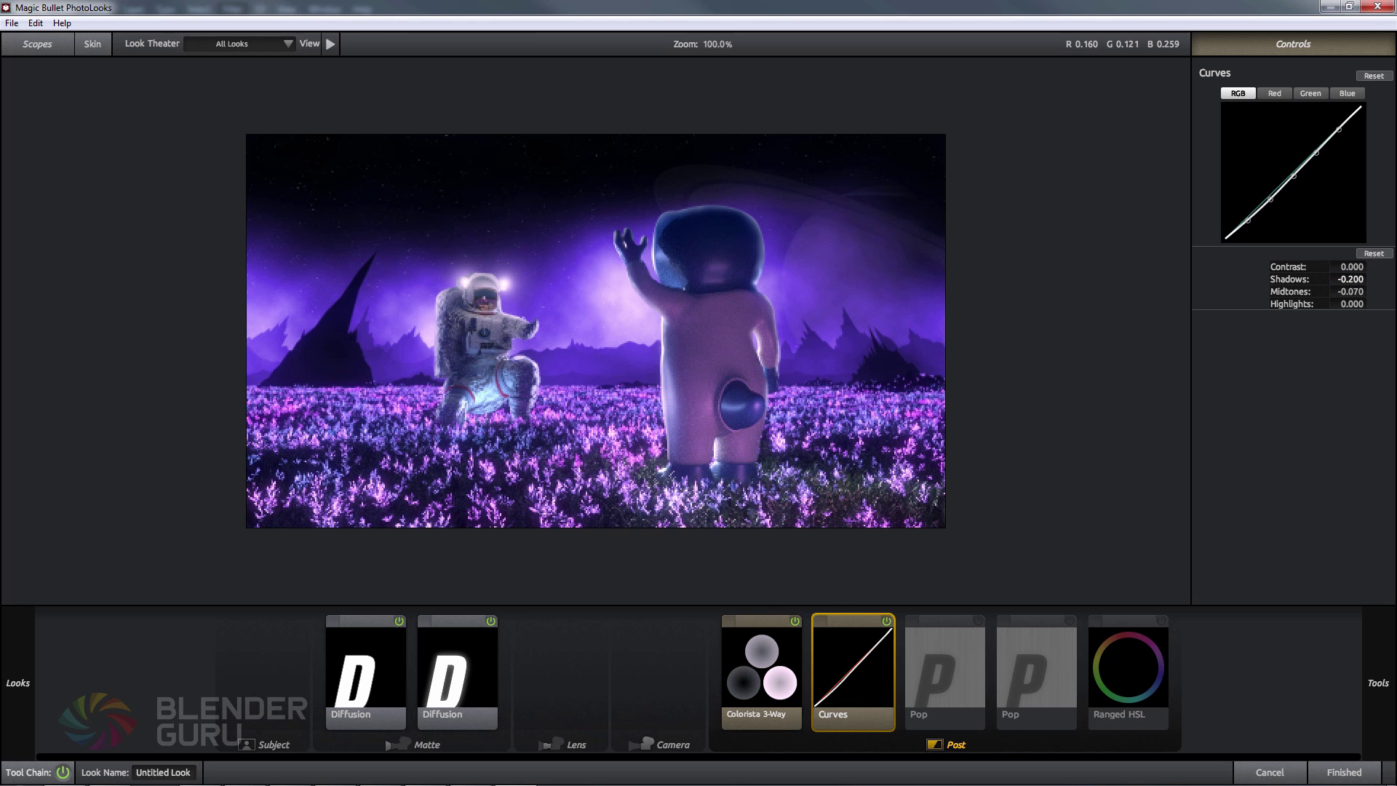
{"action": "left_click", "coordinate": [885, 621]}
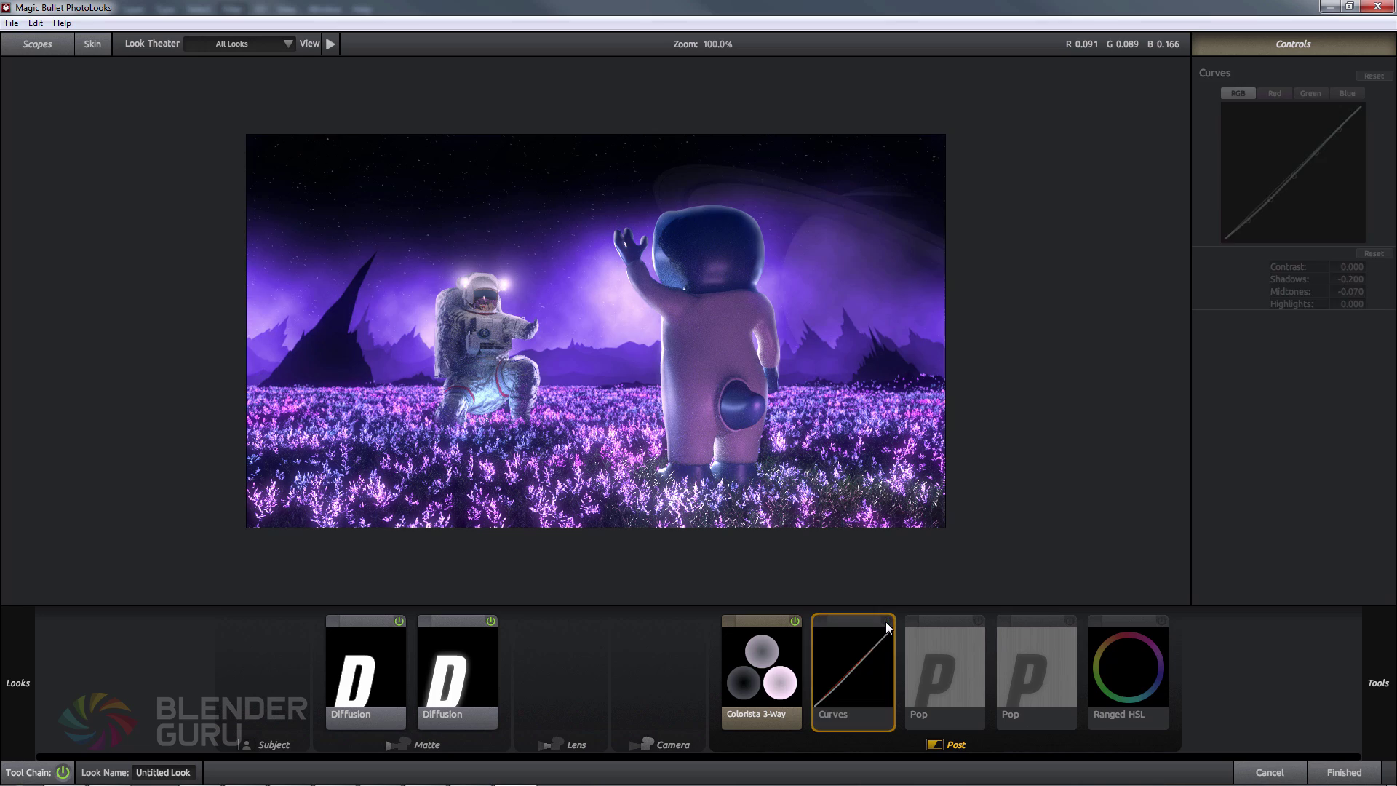
{"action": "left_click", "coordinate": [885, 621]}
Switch on the first Pop effect and compare its influence on the flowers and characters up close
{"action": "left_click", "coordinate": [974, 635]}
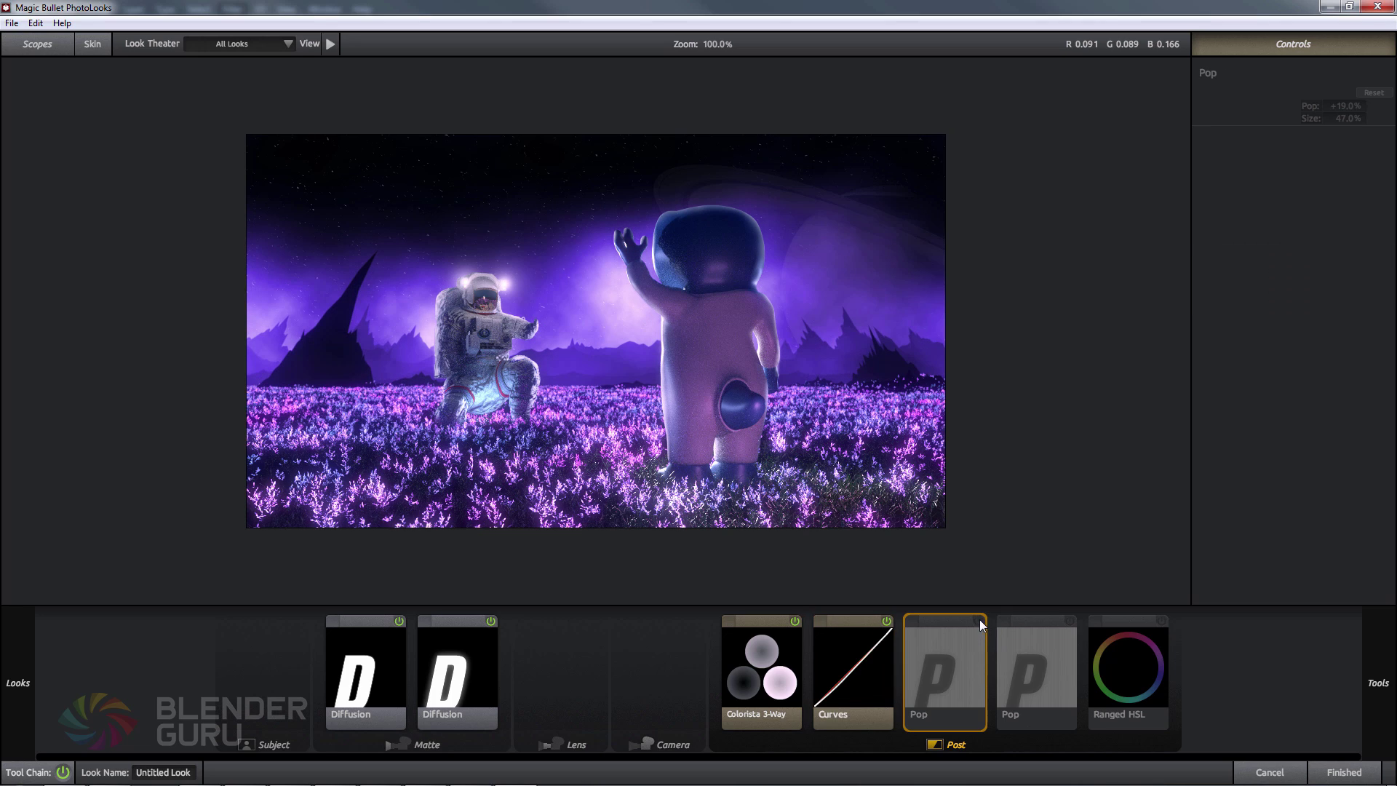
{"action": "left_click", "coordinate": [978, 620]}
{"action": "scroll", "coordinate": [631, 472], "scroll_direction": "up", "scroll_amount": 5}
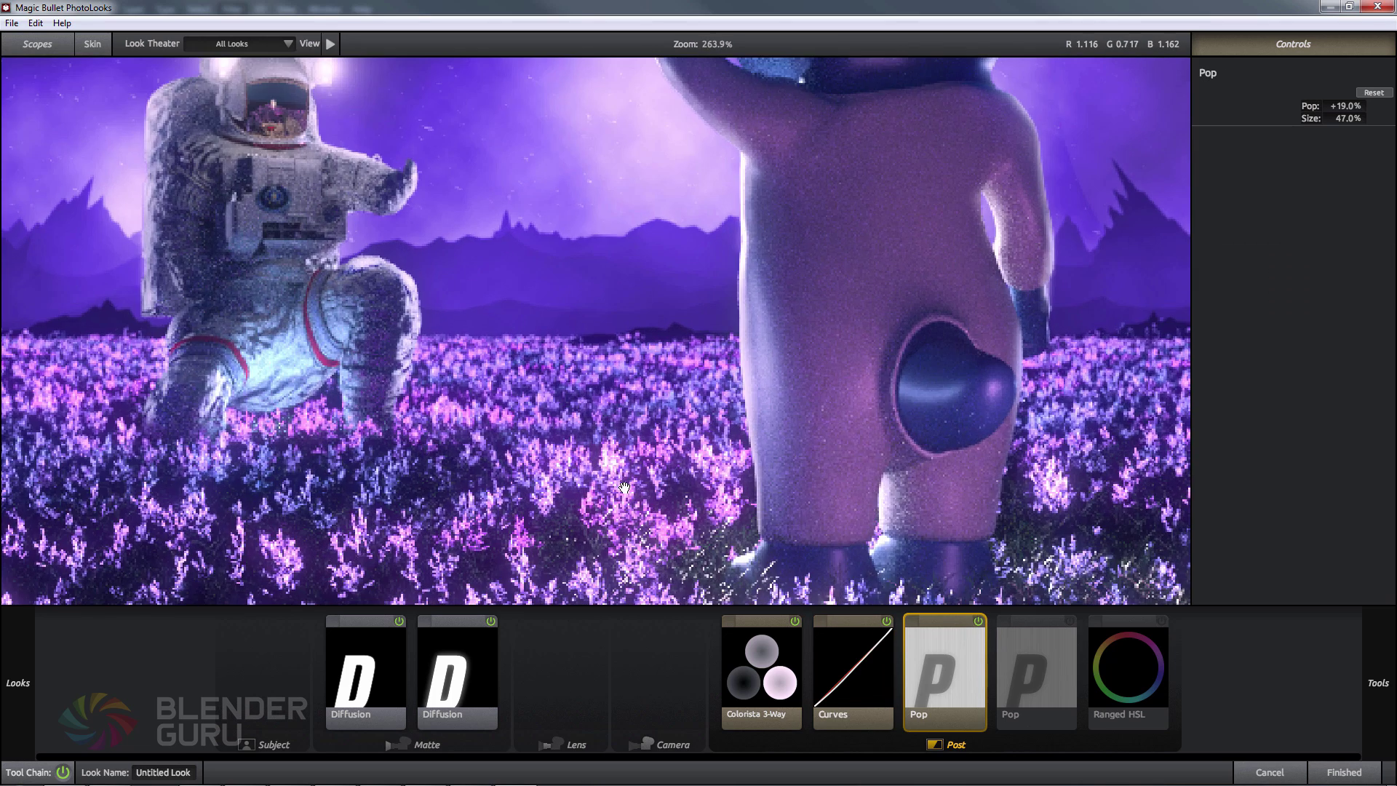
{"action": "left_click_drag", "start_coordinate": [624, 488], "coordinate": [691, 378]}
{"action": "left_click", "coordinate": [978, 621]}
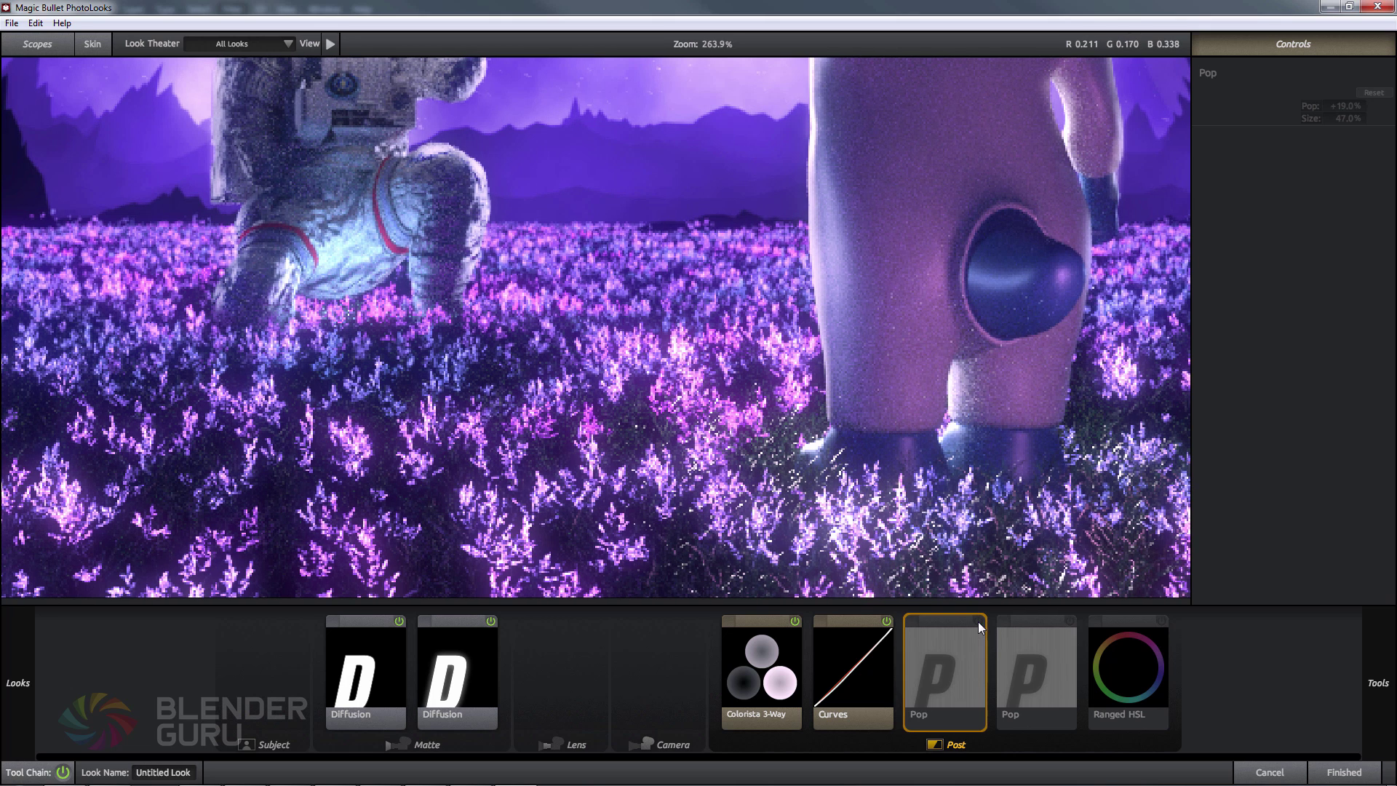
{"action": "left_click", "coordinate": [978, 623]}
{"action": "left_click", "coordinate": [979, 623]}
{"action": "left_click", "coordinate": [980, 624]}
Switch on the second Pop and lower its amount, and set the first Pop's amount to +9.0%
{"action": "left_click", "coordinate": [1074, 632]}
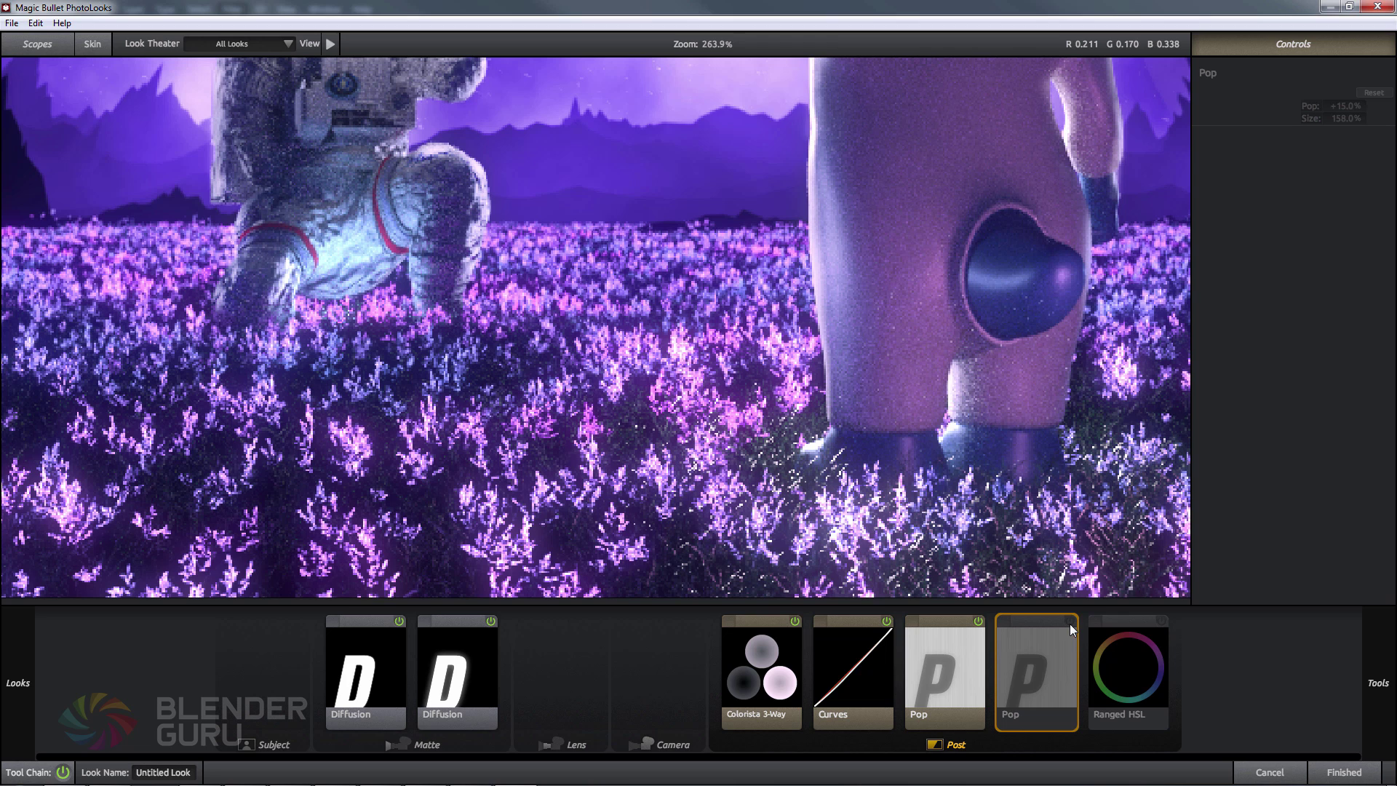
{"action": "left_click", "coordinate": [953, 666]}
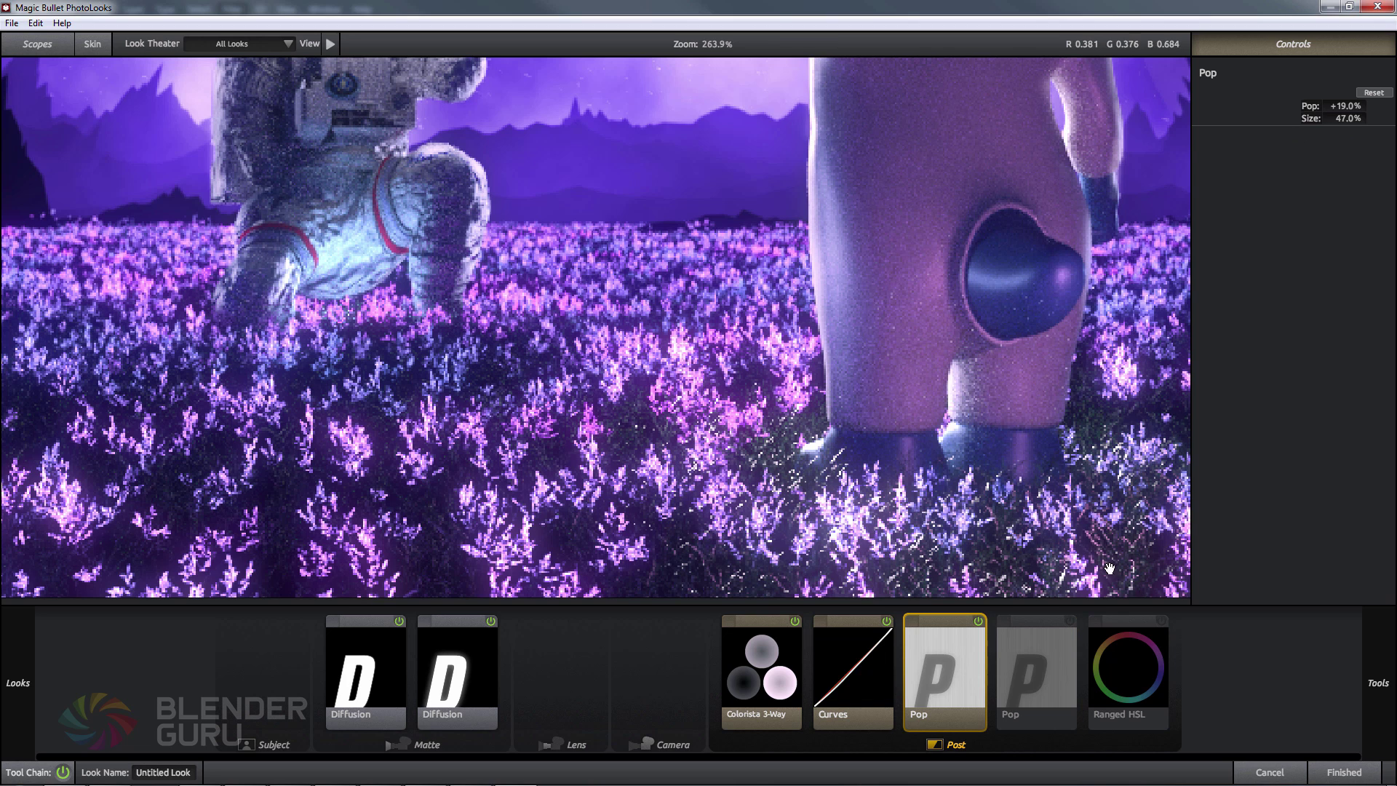
{"action": "left_click", "coordinate": [1070, 620]}
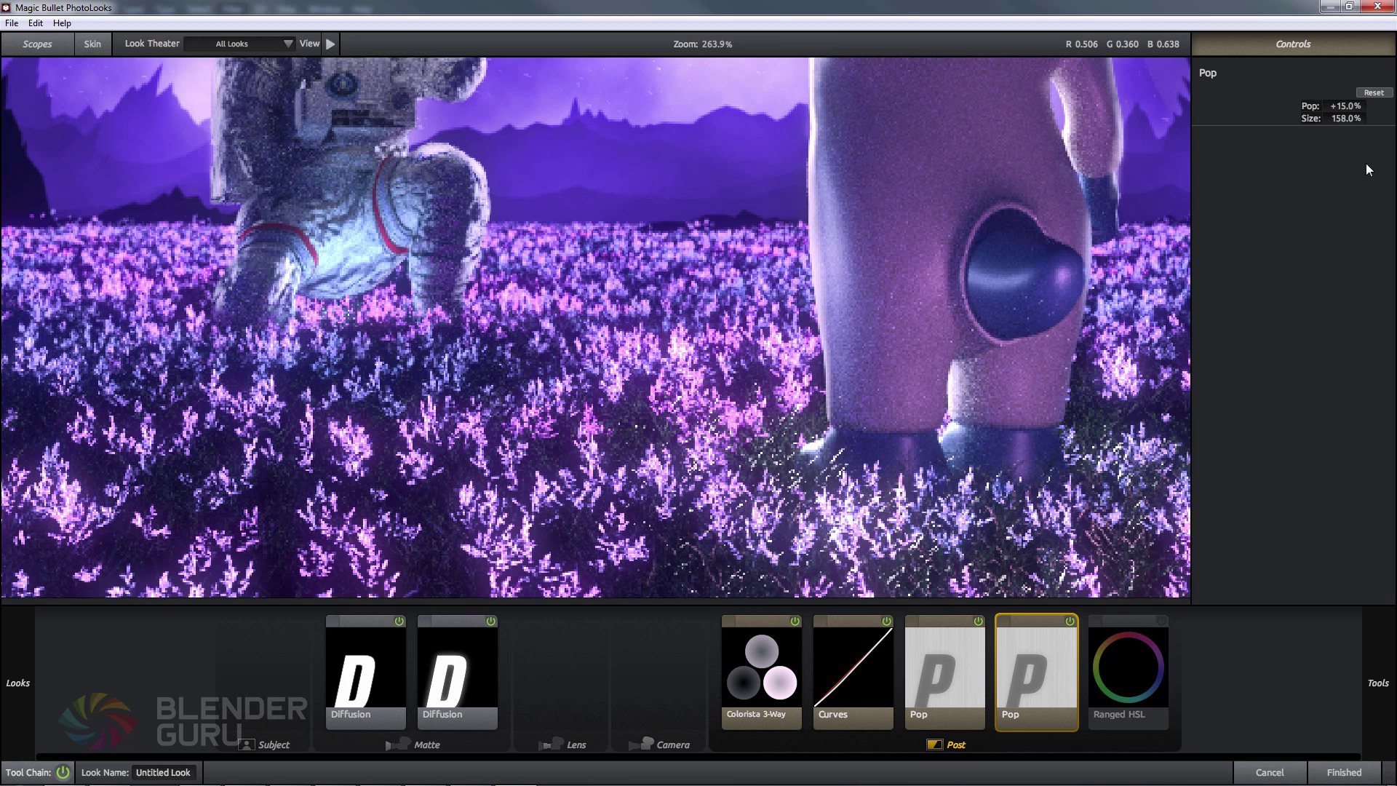
{"action": "left_click_drag", "start_coordinate": [1347, 107], "coordinate": [1338, 106]}
{"action": "left_click", "coordinate": [961, 675]}
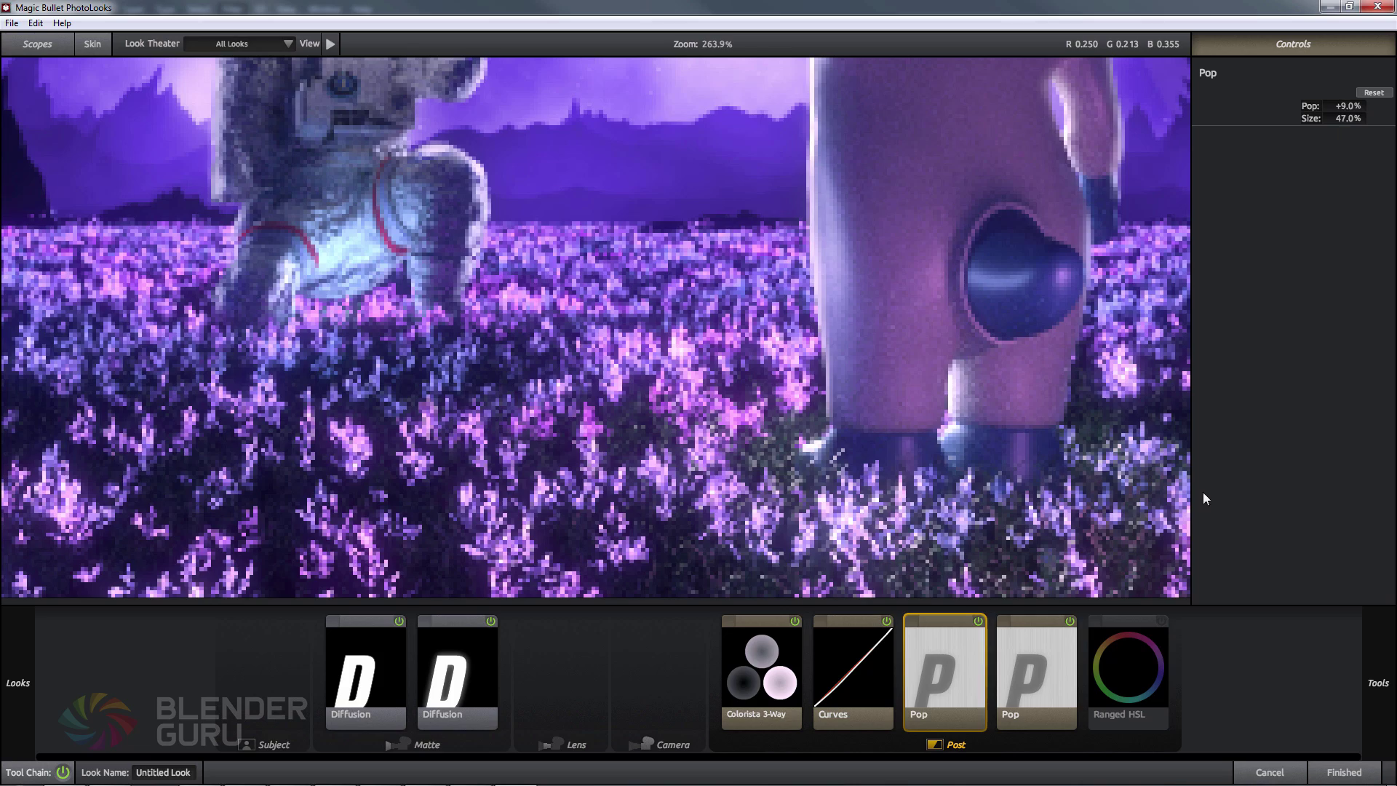
Switch on Ranged HSL and set Purple to hue +6.3%, saturation -62.0% and lightness +74.3%
{"action": "left_click", "coordinate": [1160, 634]}
{"action": "scroll", "coordinate": [893, 446], "scroll_direction": "down", "scroll_amount": 7}
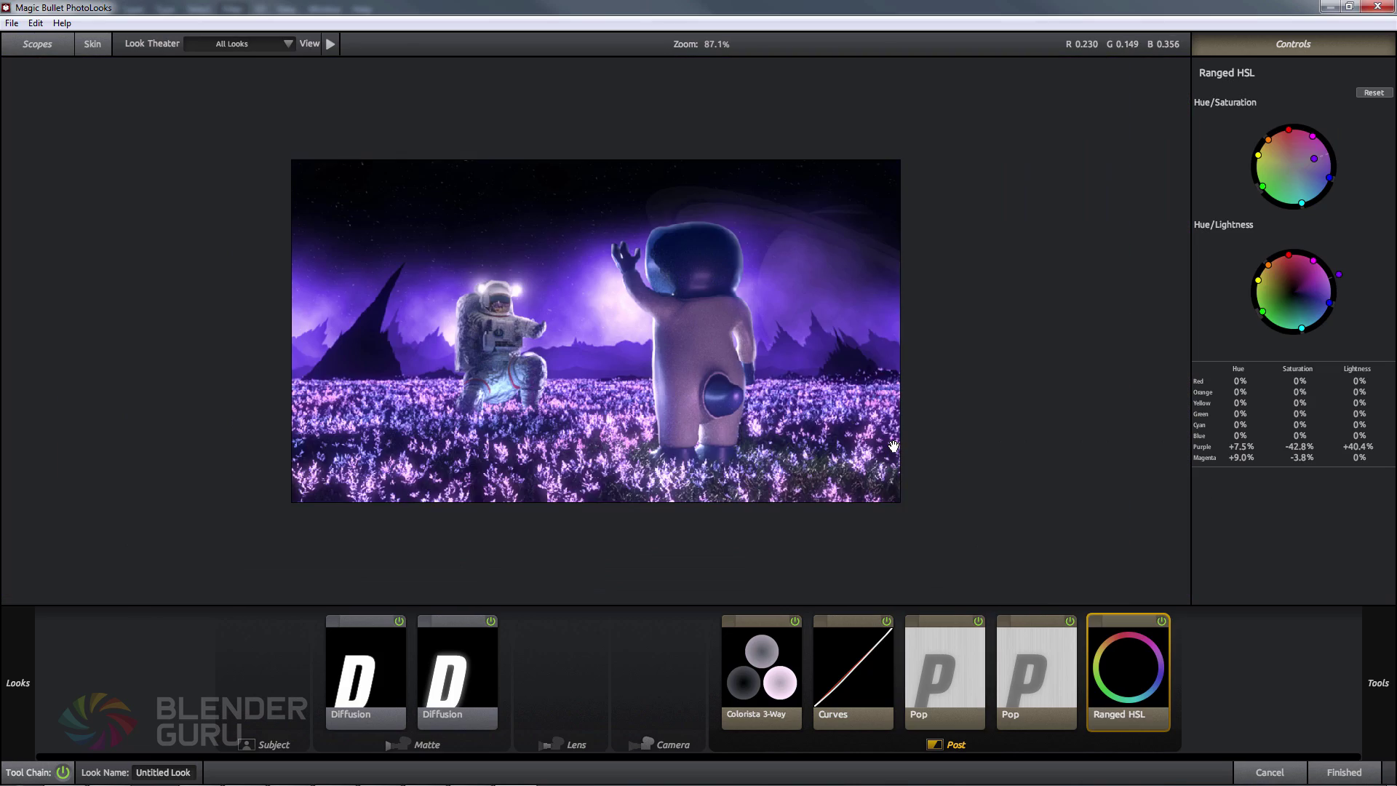
{"action": "scroll", "coordinate": [894, 445], "scroll_direction": "up", "scroll_amount": 2}
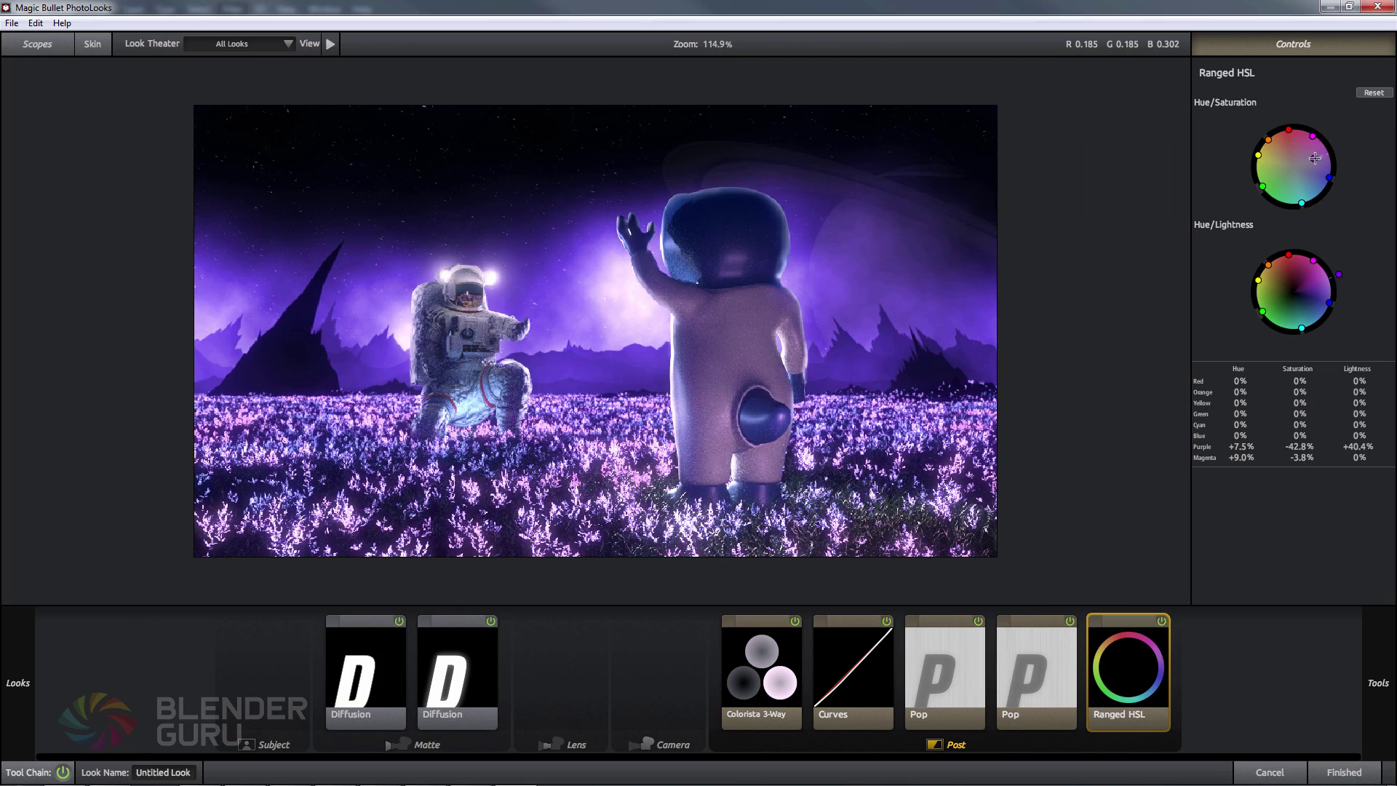
{"action": "left_click_drag", "start_coordinate": [1314, 158], "coordinate": [1327, 152]}
{"action": "left_click_drag", "start_coordinate": [1327, 153], "coordinate": [1307, 160]}
{"action": "left_click_drag", "start_coordinate": [1334, 272], "coordinate": [1347, 271]}
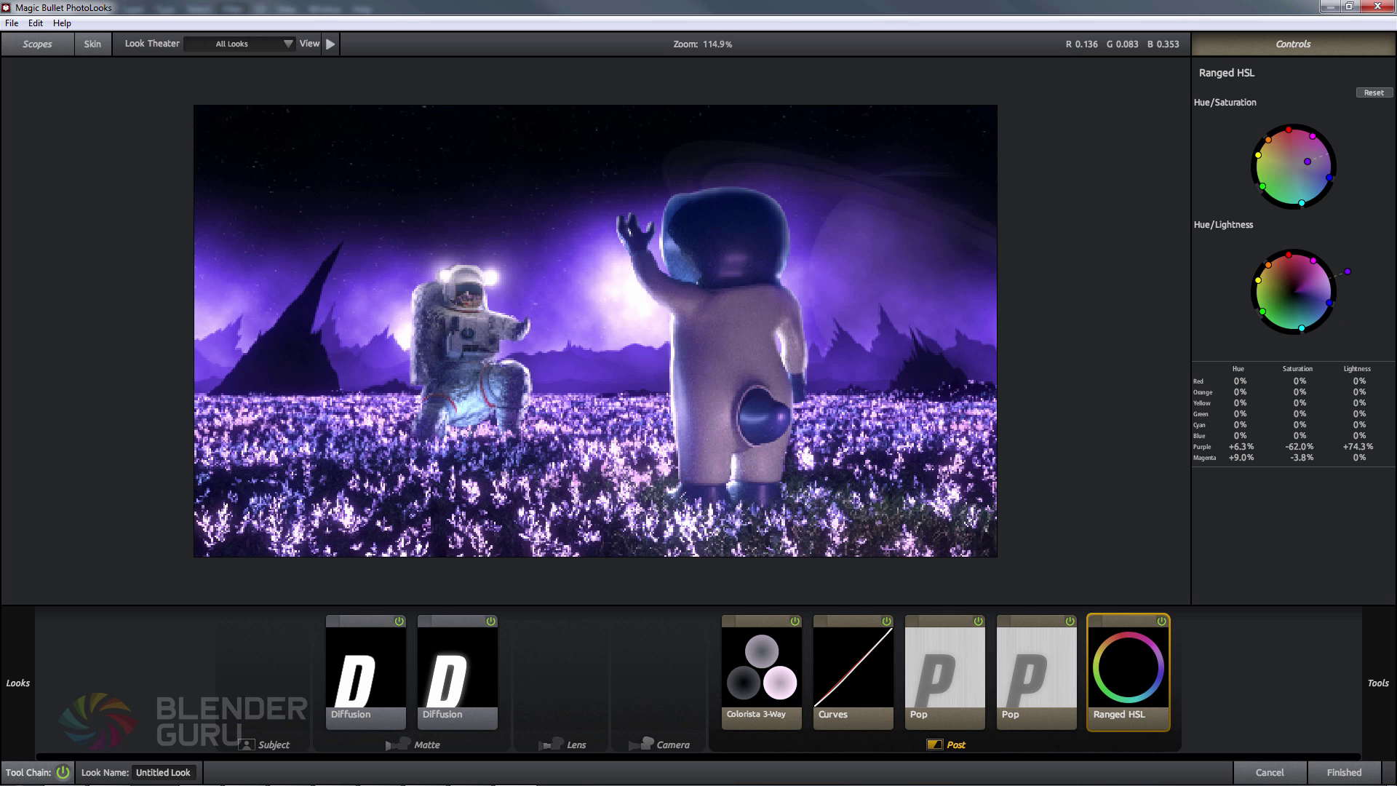
Compare the image with and without Ranged HSL, and set Purple to hue +12.9% and lightness +40.8%, with Blue lightness at +5.9%
{"action": "left_click", "coordinate": [1162, 620]}
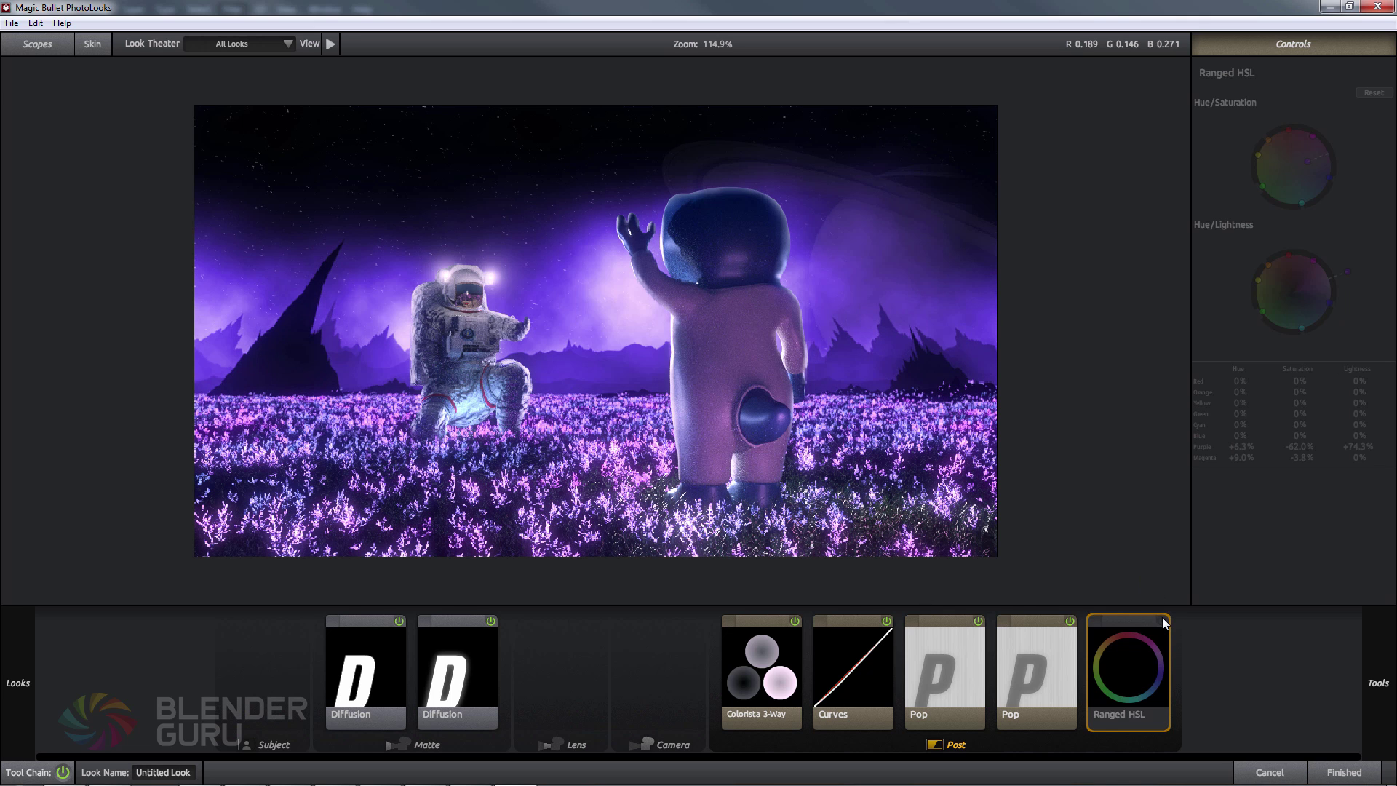
{"action": "left_click", "coordinate": [1161, 620]}
{"action": "left_click_drag", "start_coordinate": [1347, 271], "coordinate": [1330, 303]}
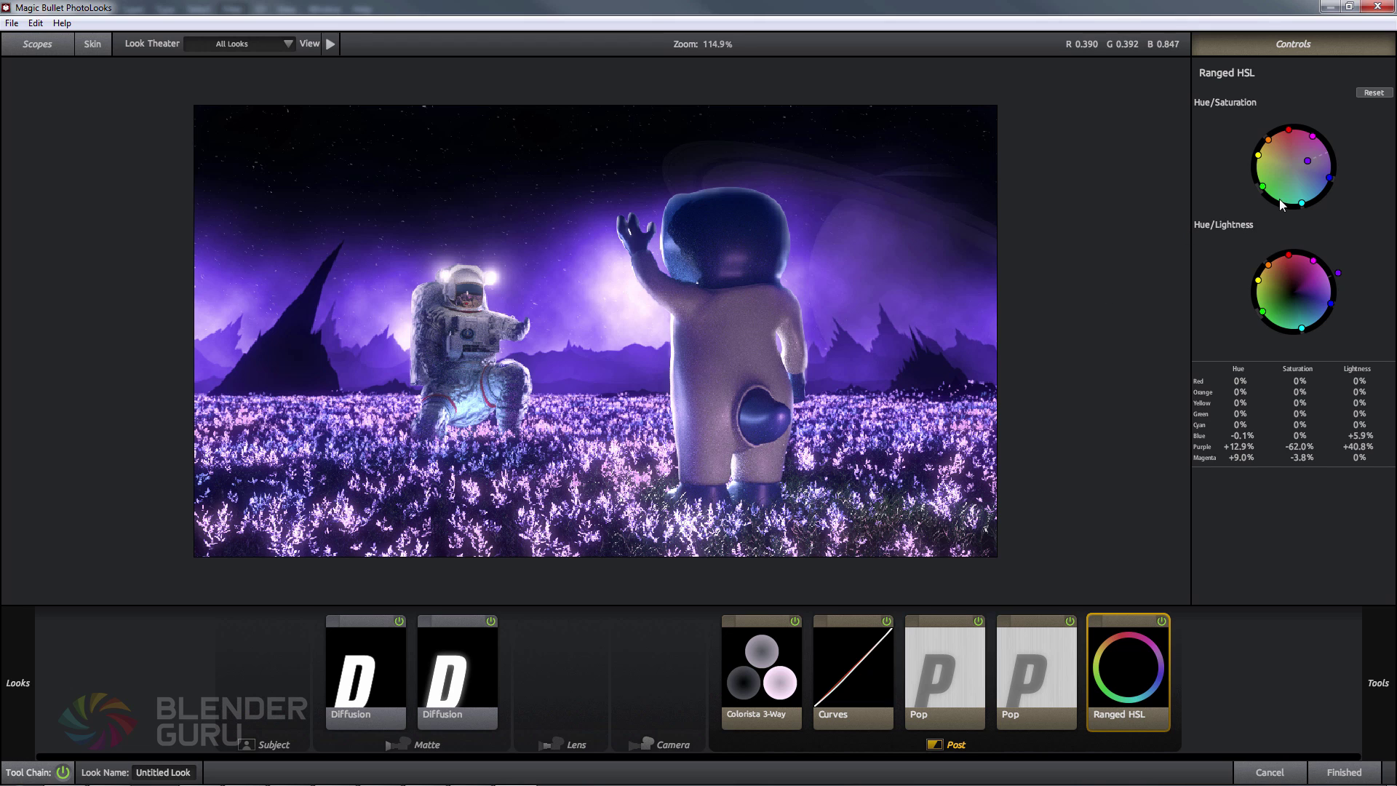
Set Purple to hue +25.5% and saturation -47.4%, with Green at hue -1.5% and saturation +7.5%, and compare with Ranged HSL off
{"action": "left_click_drag", "start_coordinate": [1262, 186], "coordinate": [1312, 157]}
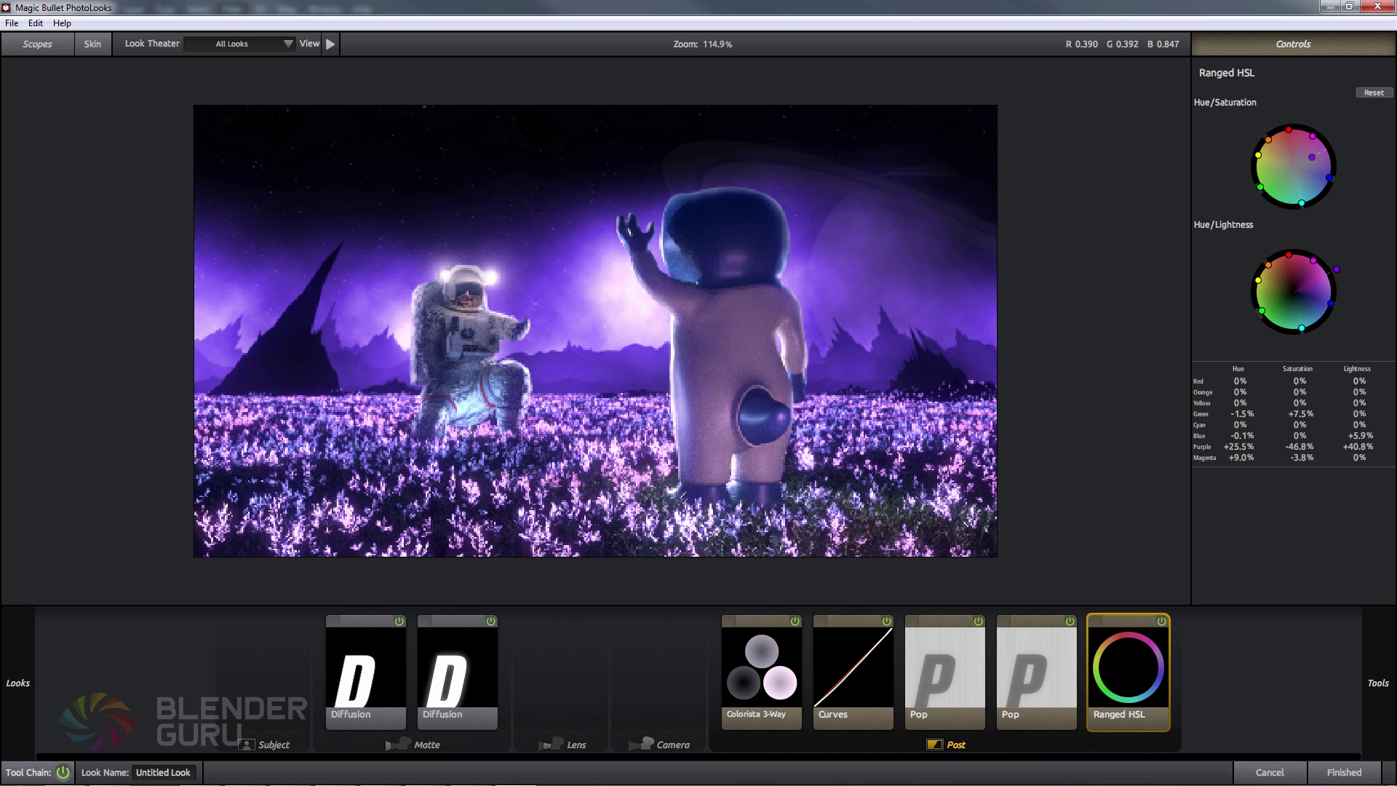
{"action": "left_click", "coordinate": [1160, 622]}
{"action": "left_click", "coordinate": [1159, 622]}
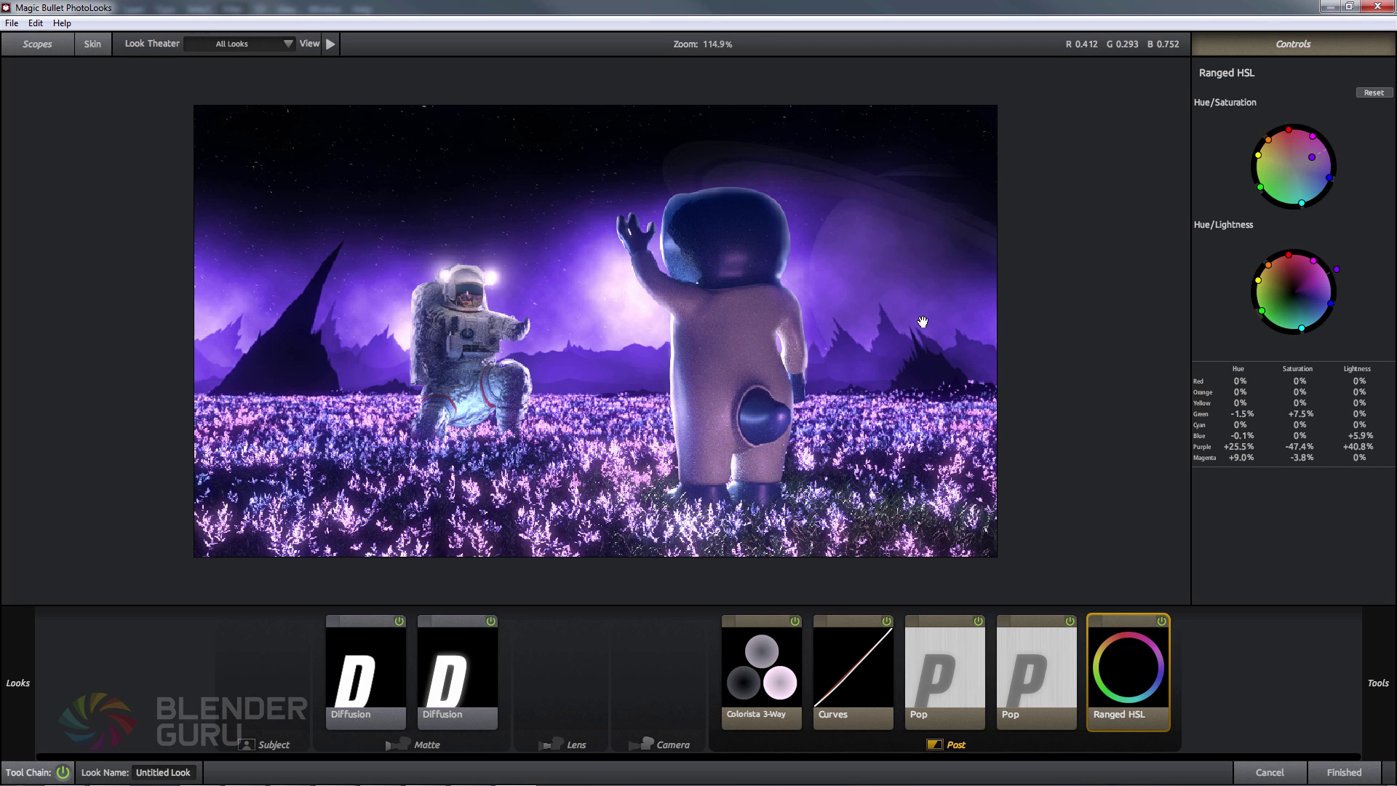
{"action": "scroll", "coordinate": [1042, 473], "scroll_direction": "down", "scroll_amount": 2}
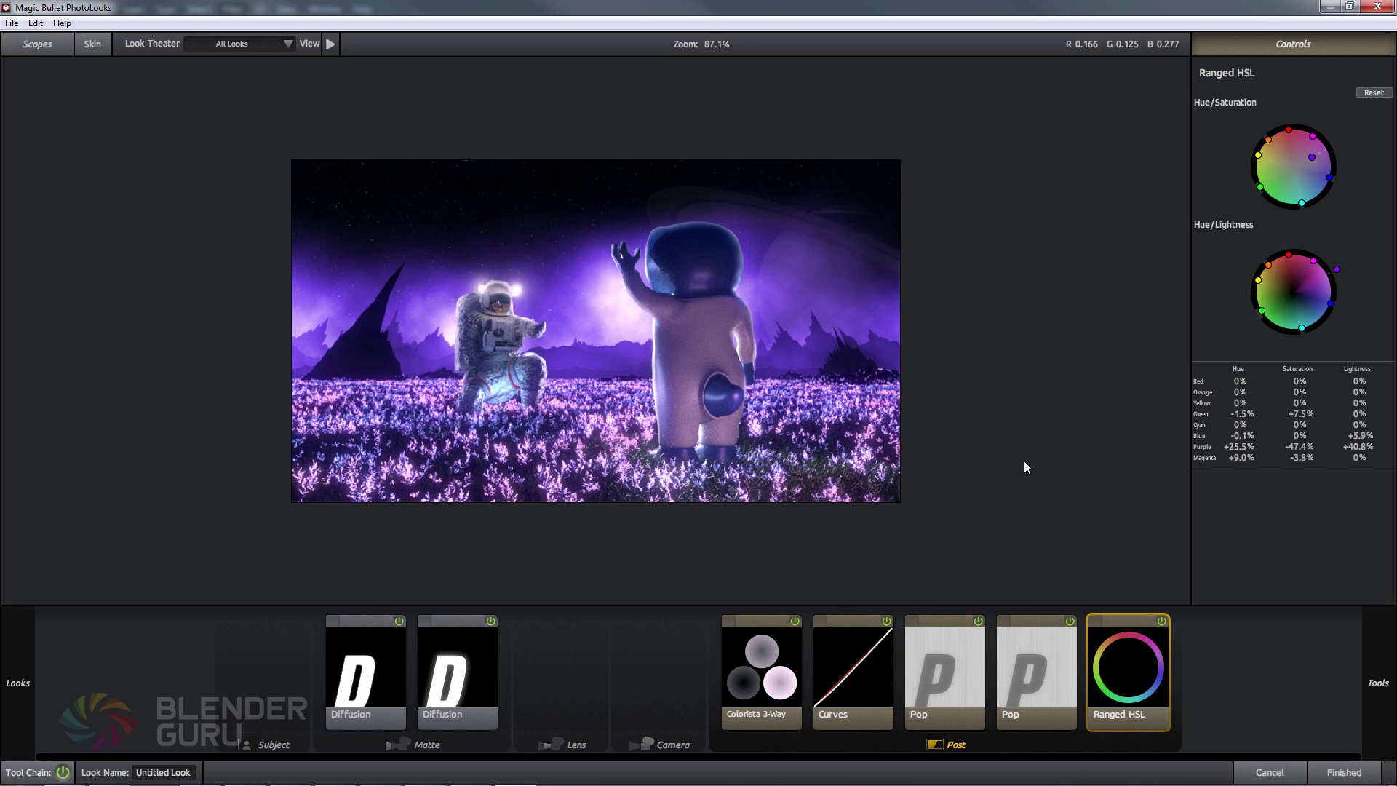
{"action": "scroll", "coordinate": [1023, 460], "scroll_direction": "up", "scroll_amount": 1}
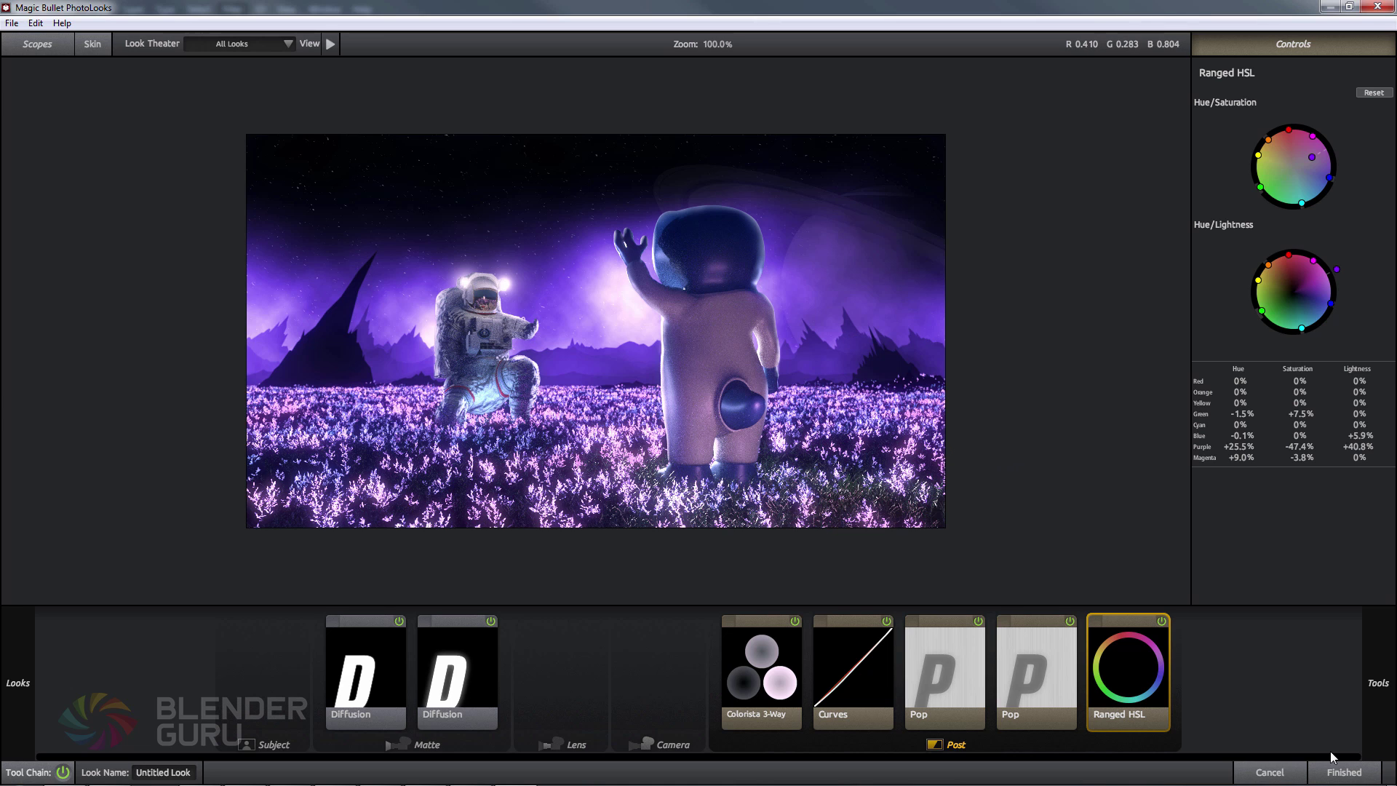
Add a Saturation effect at 79.0% after Ranged HSL, compare its influence, and apply the finished look to the Photoshop image
{"action": "mouse_move", "coordinate": [1376, 686]}
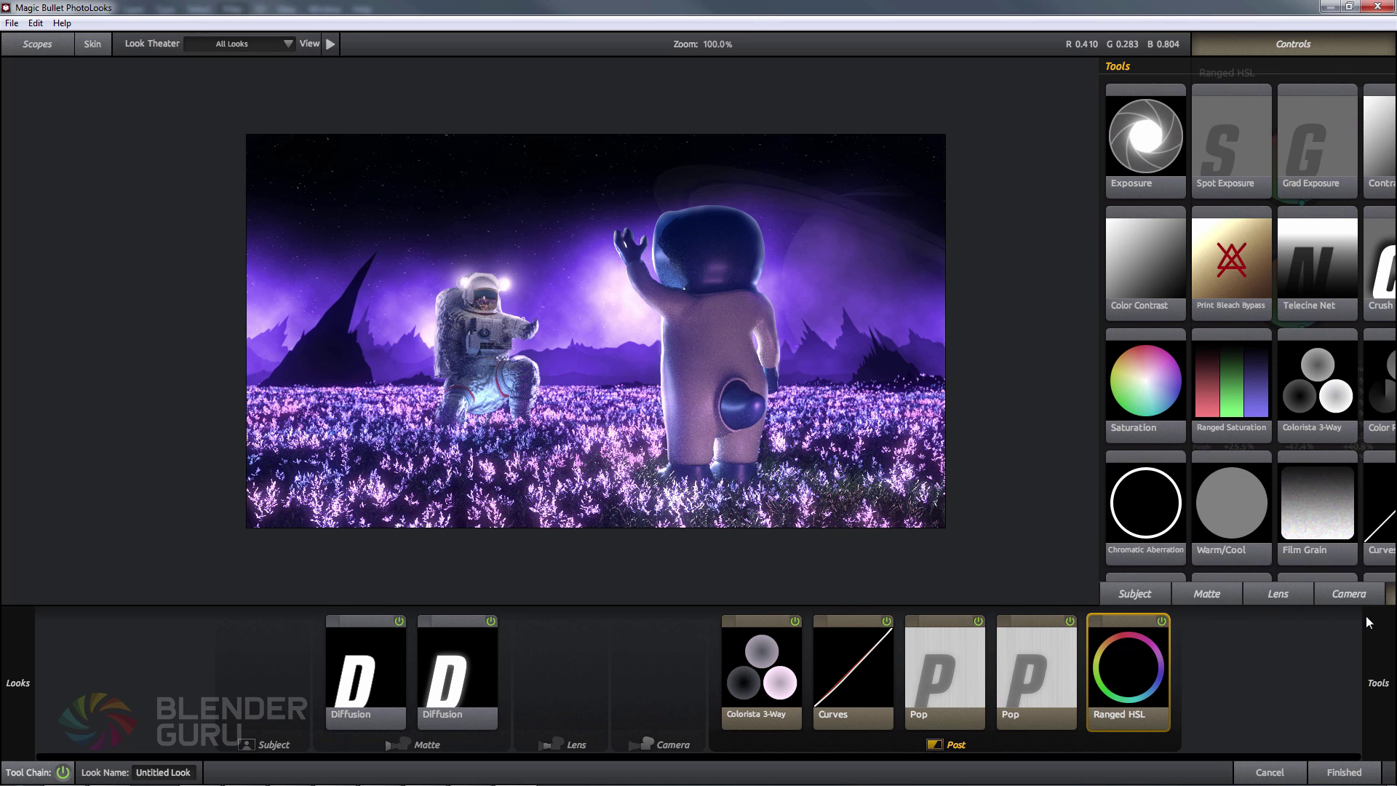
{"action": "left_click_drag", "start_coordinate": [1105, 391], "coordinate": [1164, 666]}
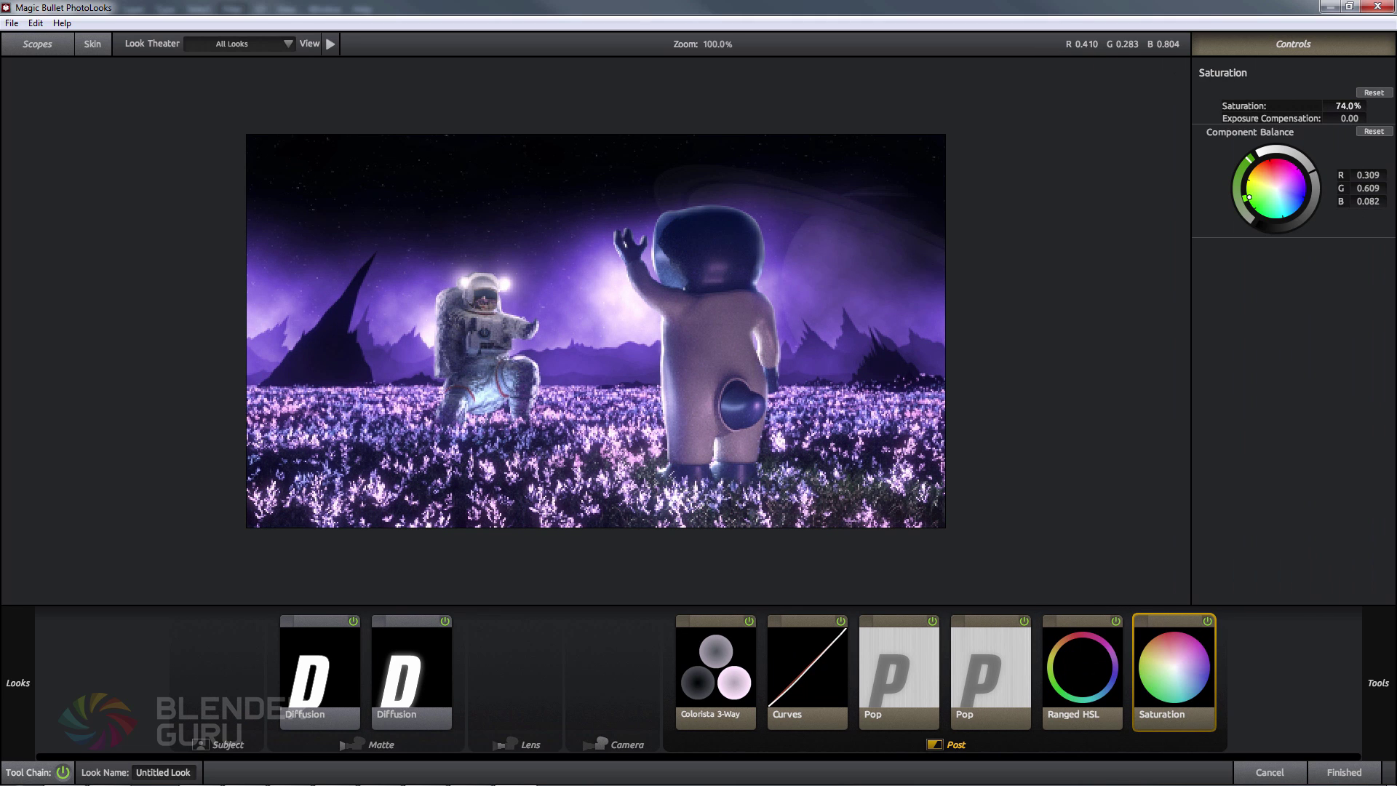
{"action": "left_click", "coordinate": [1209, 620]}
{"action": "left_click", "coordinate": [1209, 619]}
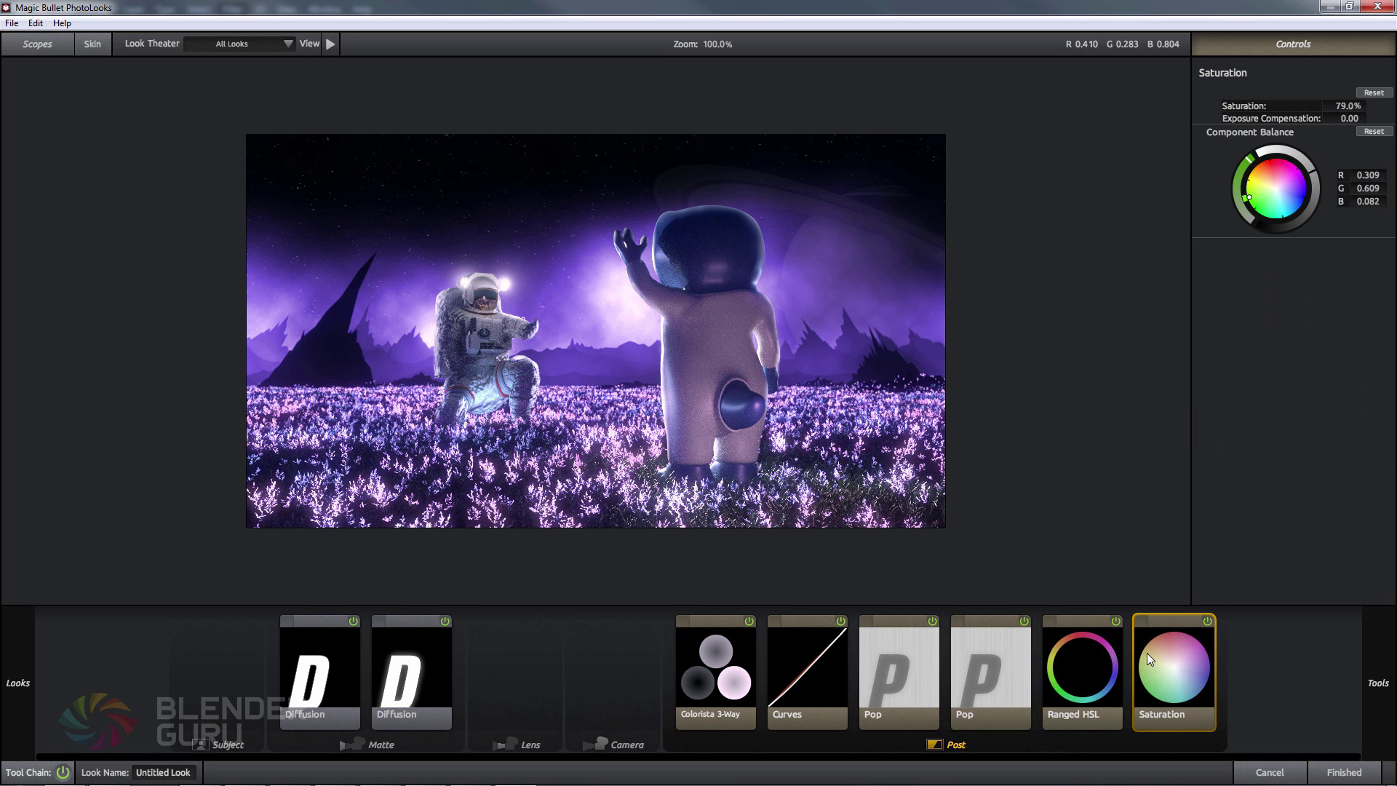
{"action": "left_click", "coordinate": [1351, 779]}
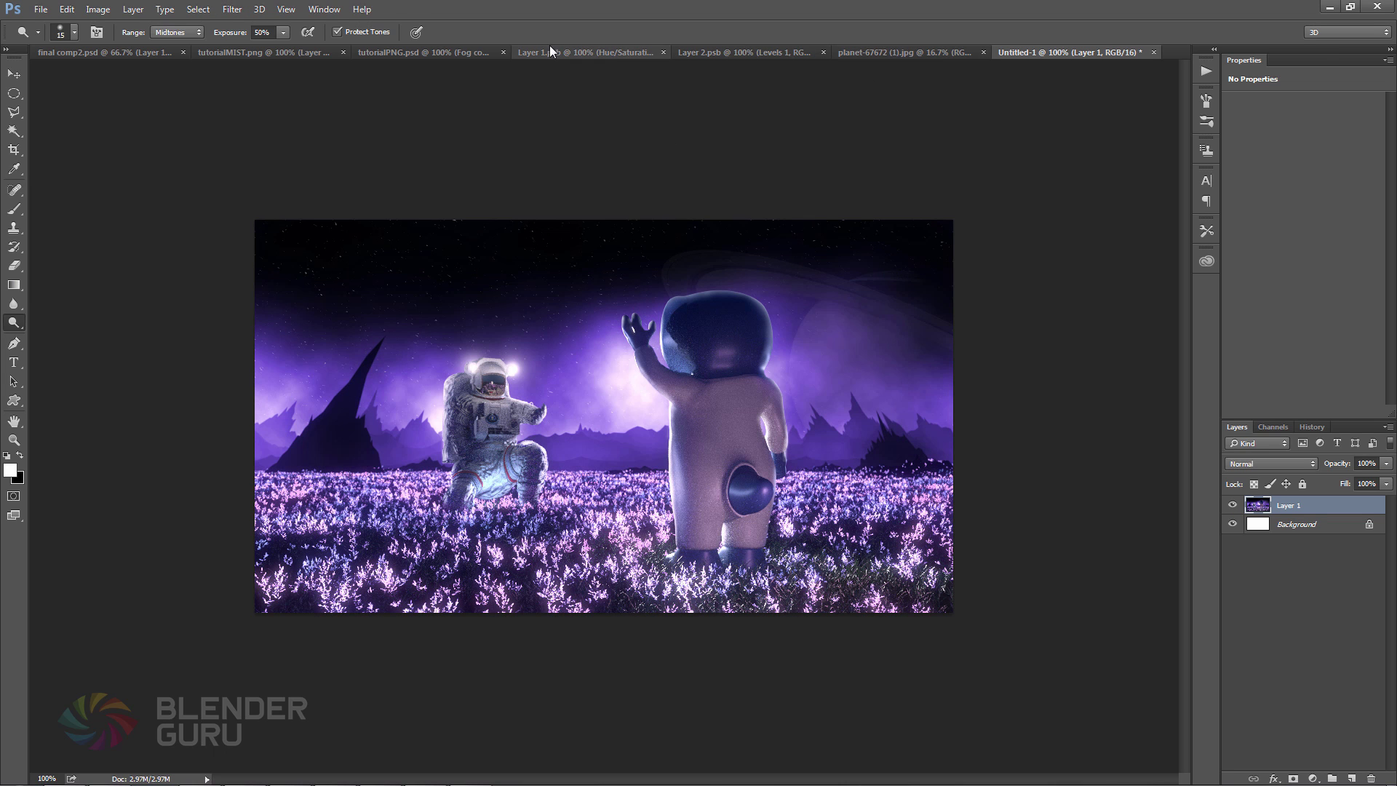
Open the raw tutorialPNG render and compare it with the graded Untitled-1 composite and final comp2.psd
{"action": "left_click", "coordinate": [41, 9]}
{"action": "left_click", "coordinate": [46, 35]}
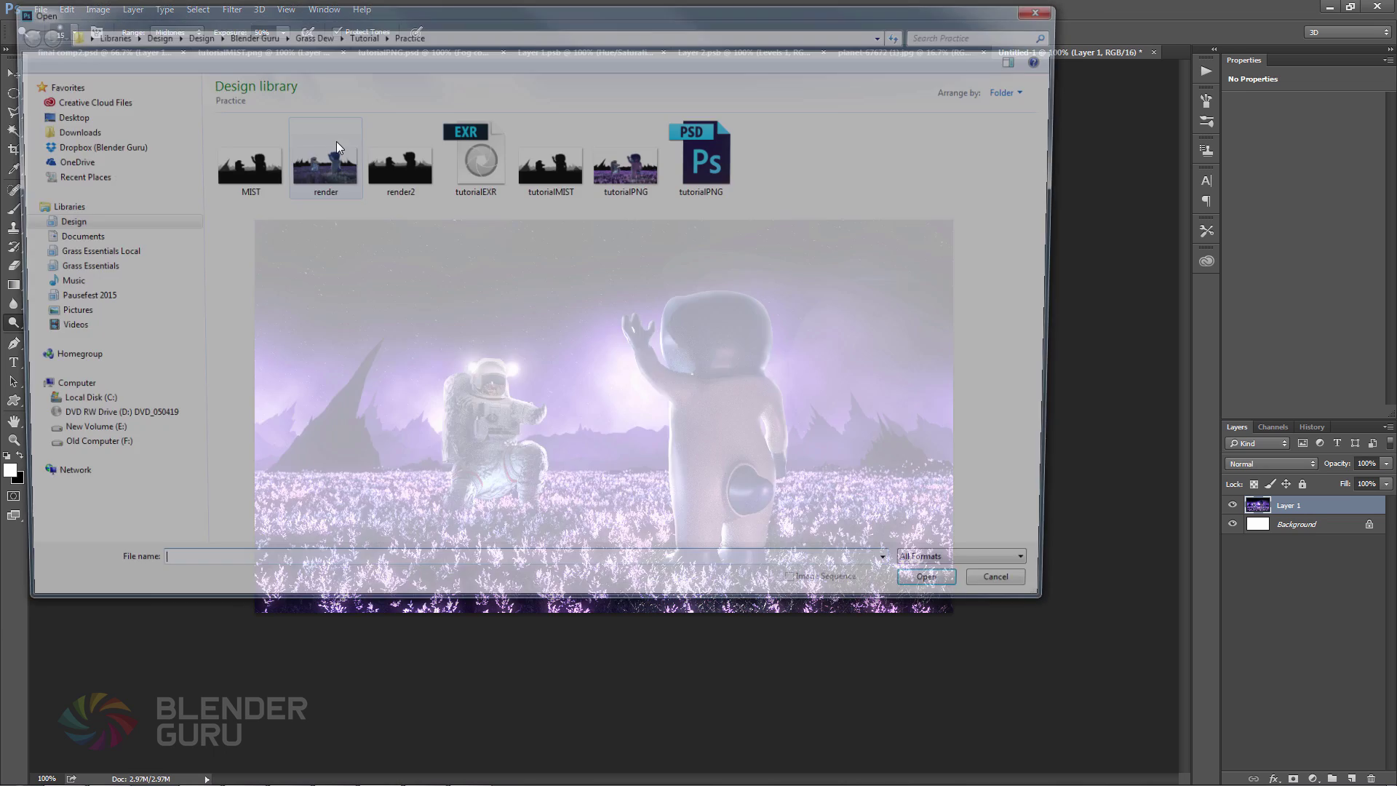
{"action": "double_click", "coordinate": [647, 171]}
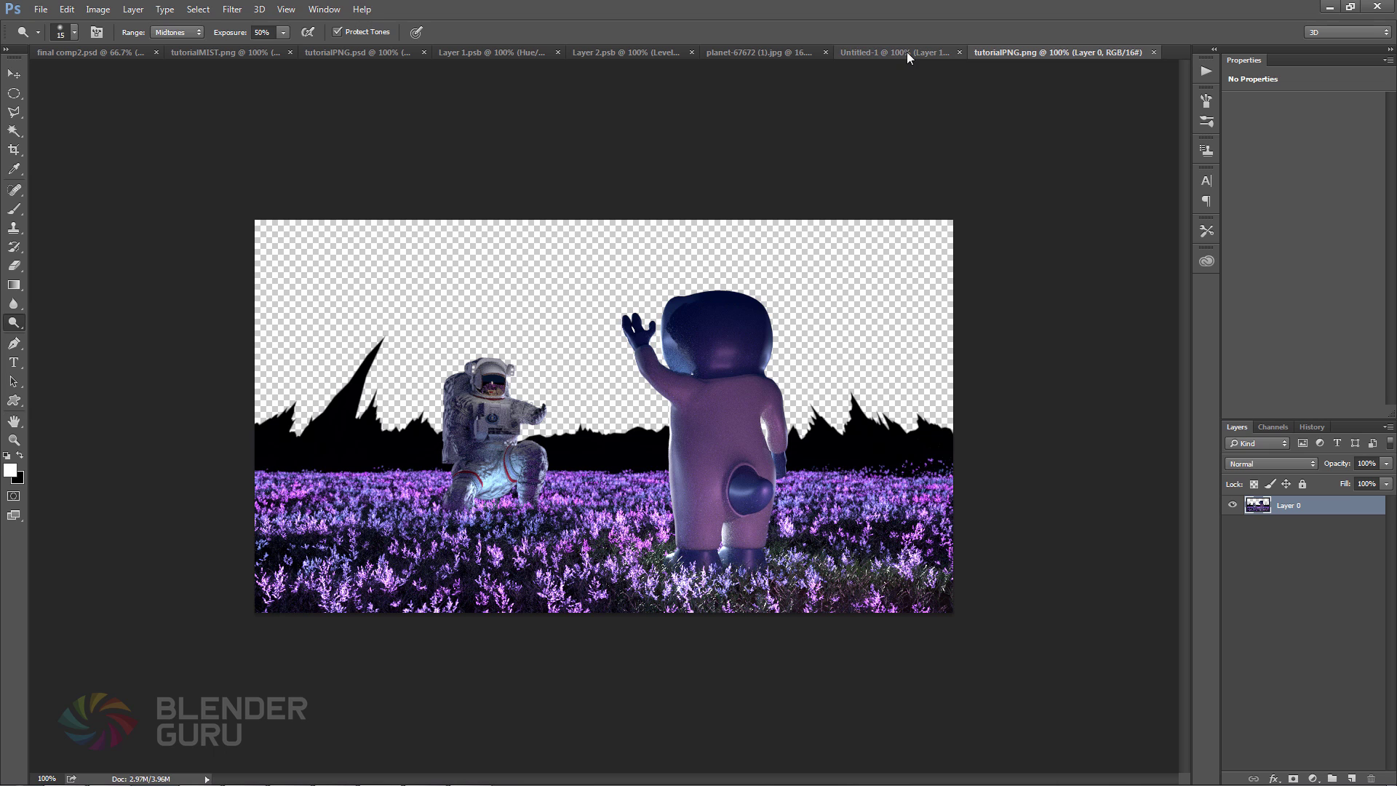
{"action": "left_click", "coordinate": [907, 52]}
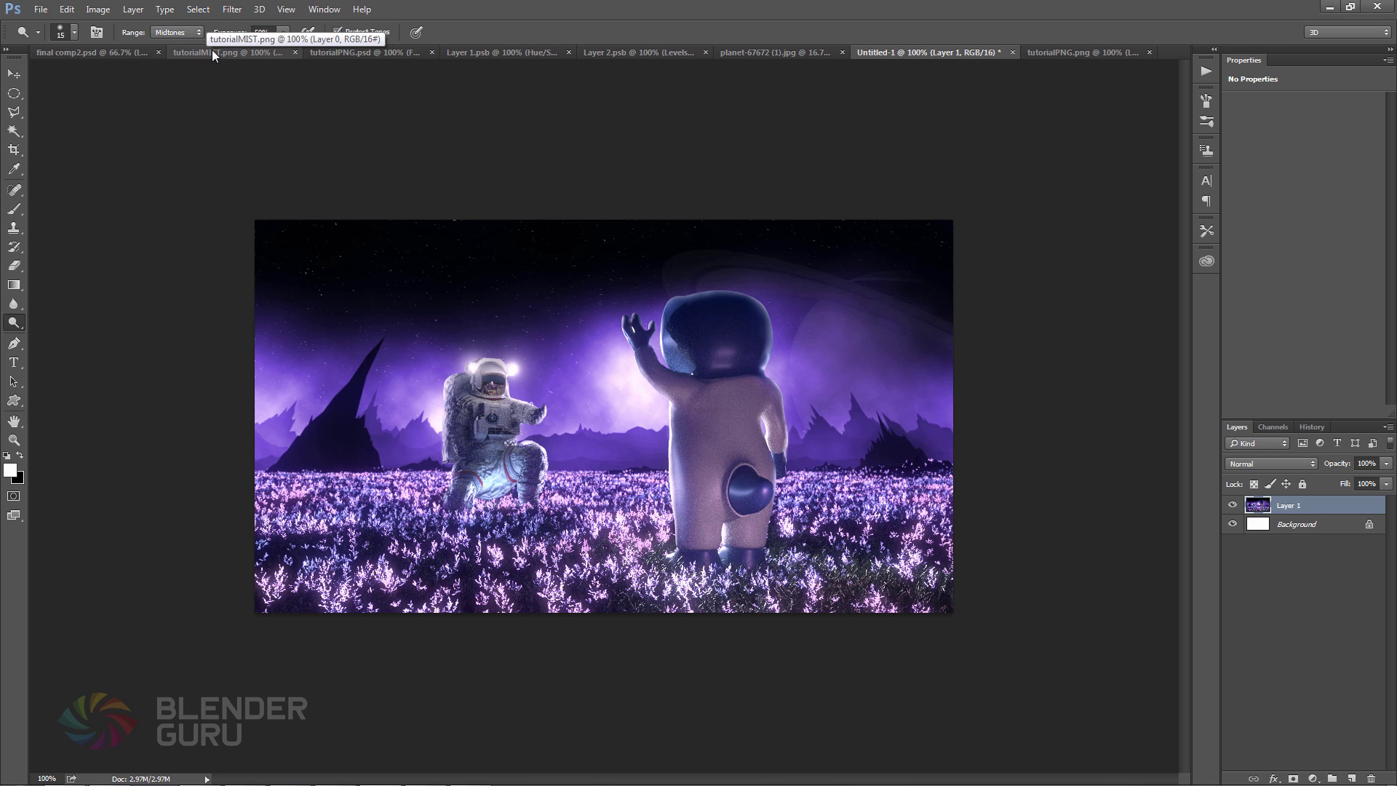
{"action": "left_click", "coordinate": [107, 53]}
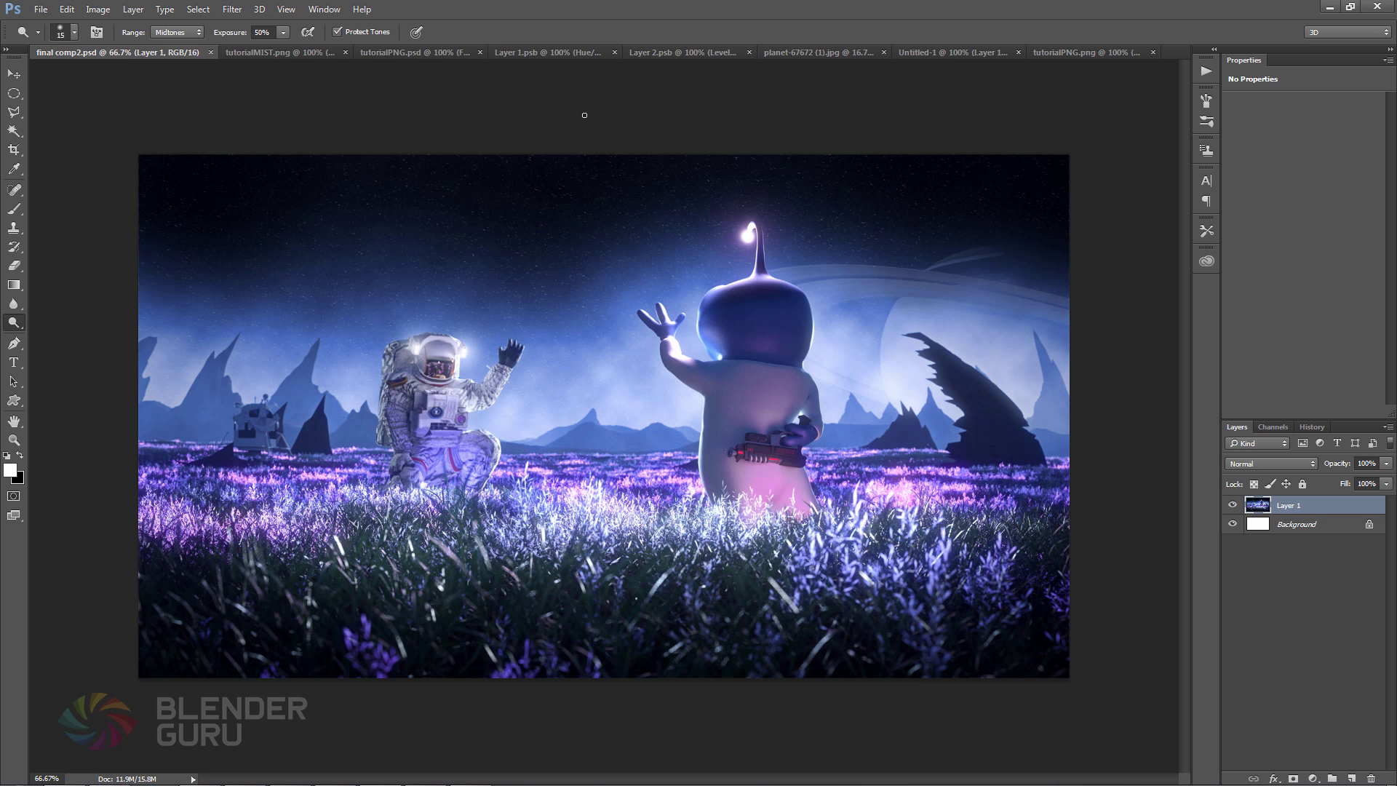